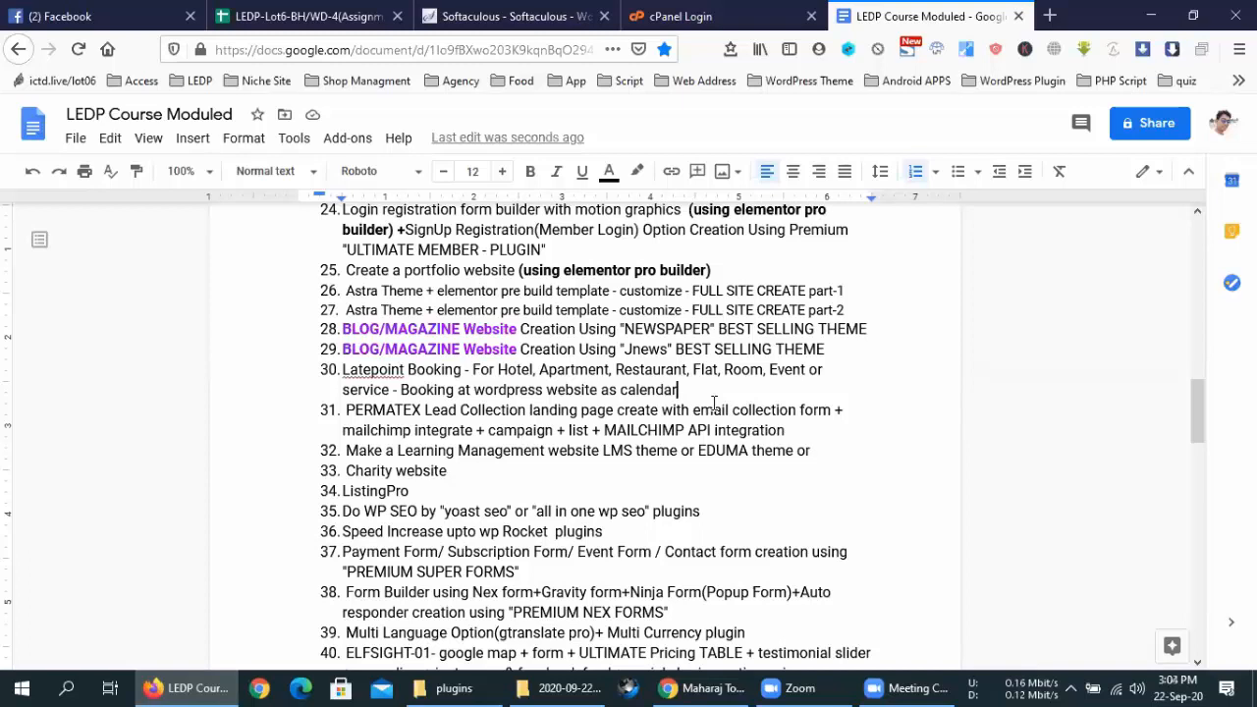
Add numbered item 'Ads Clasified website' after ListingPro, leaving an empty item below
click(476, 488)
key(Return)
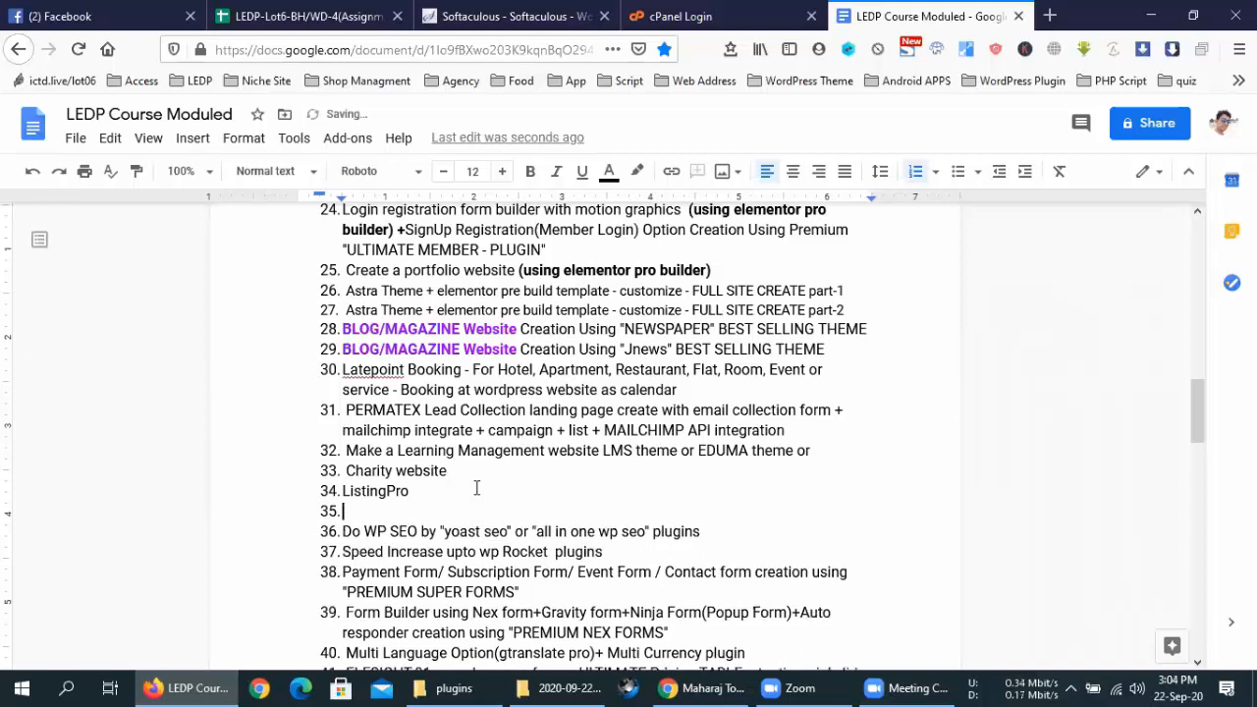
text(Ads C)
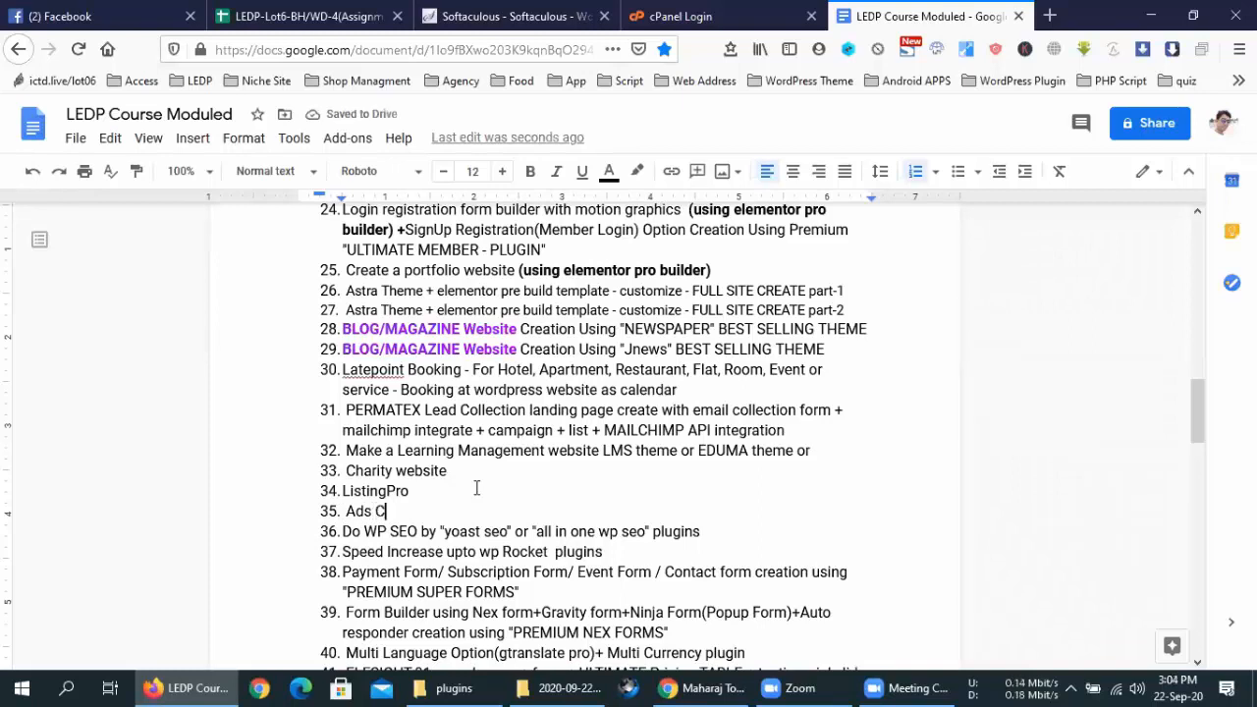
text(lasif)
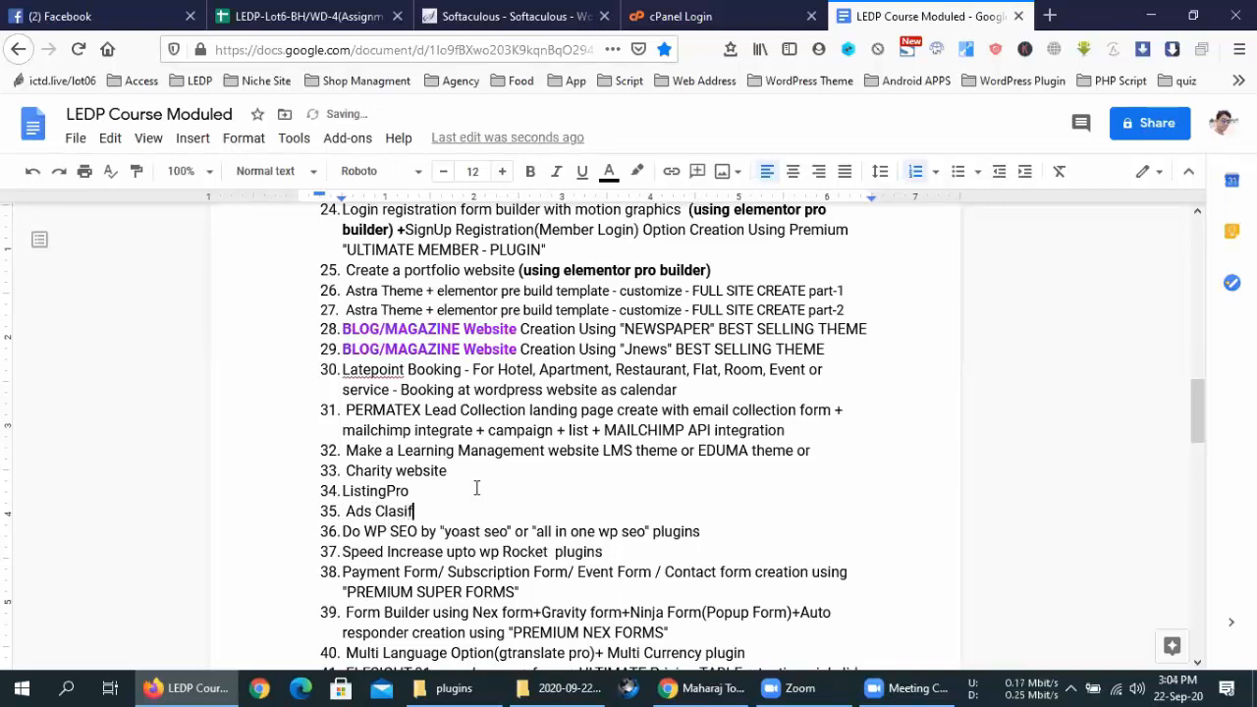
text(ied )
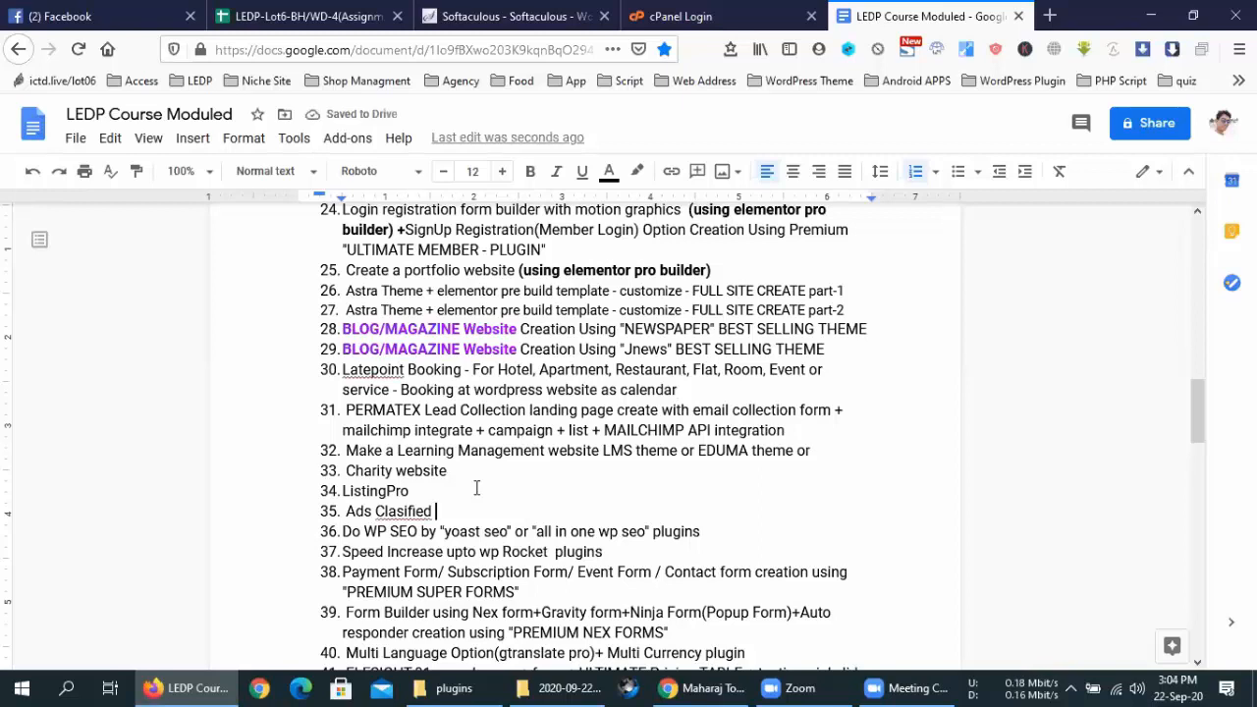
text(website)
key(Return)
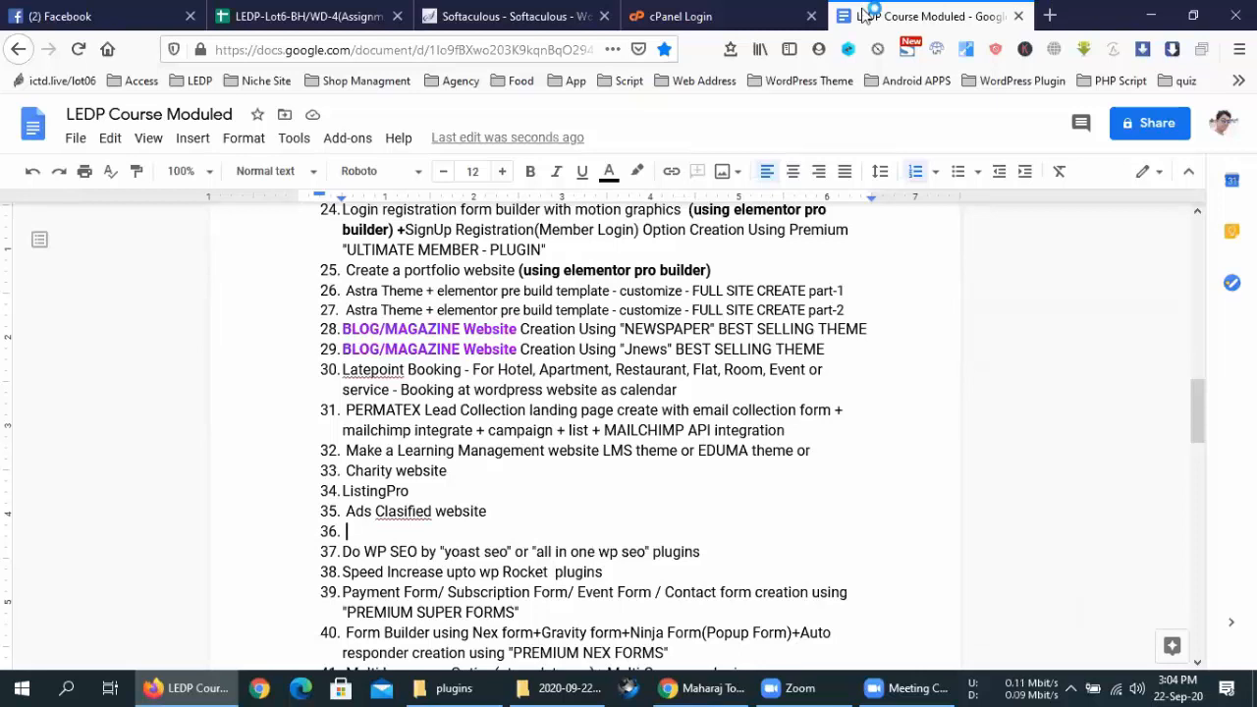
Open and close a new tab, then select the Charity website line in the document
click(870, 397)
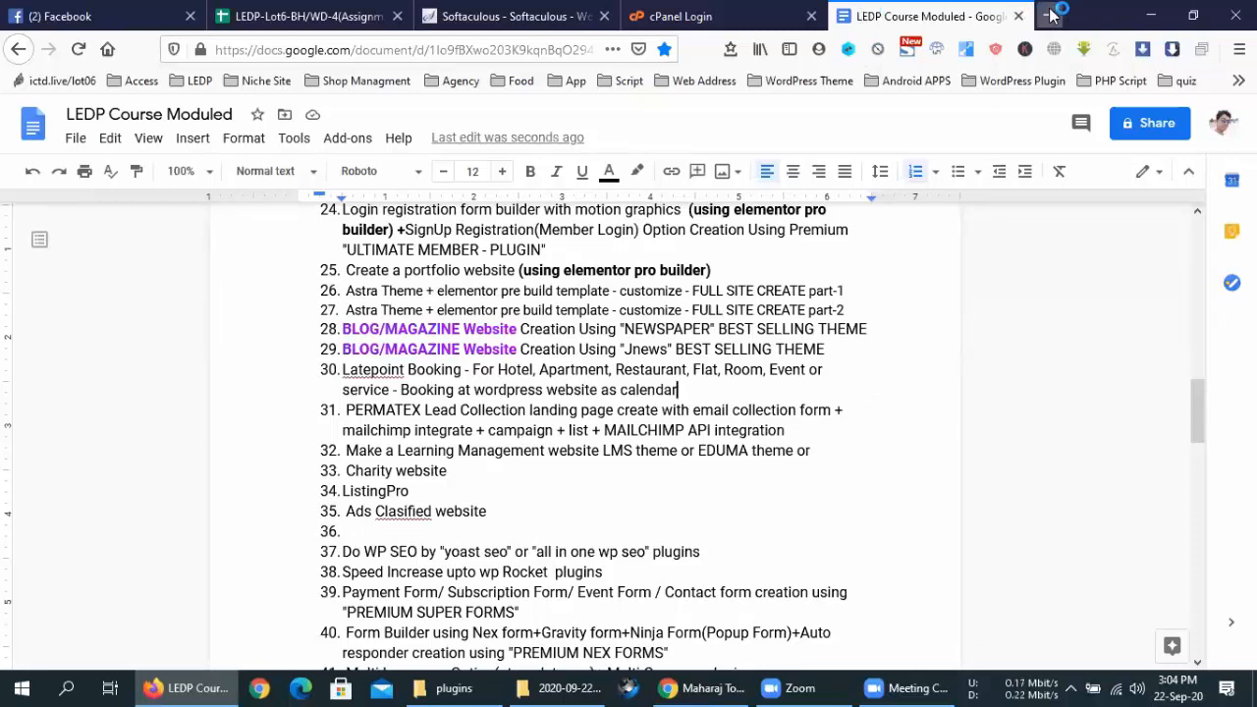
click(1049, 15)
click(1046, 15)
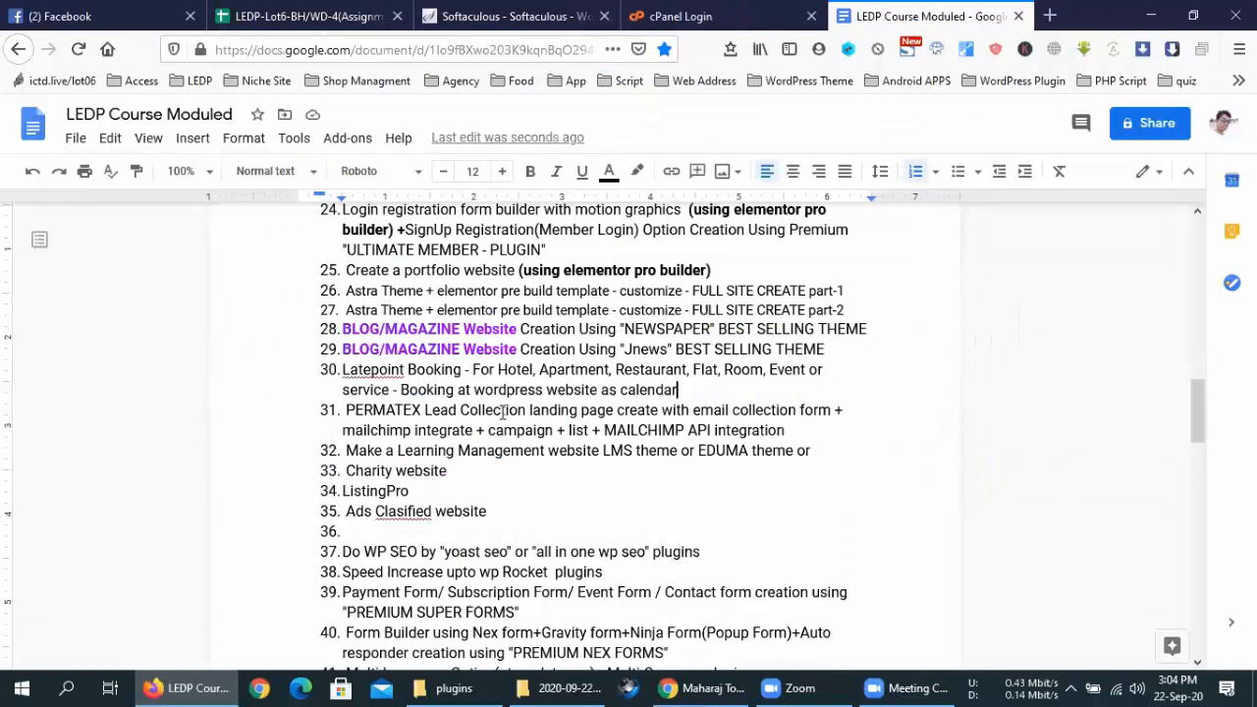
triple_click(444, 472)
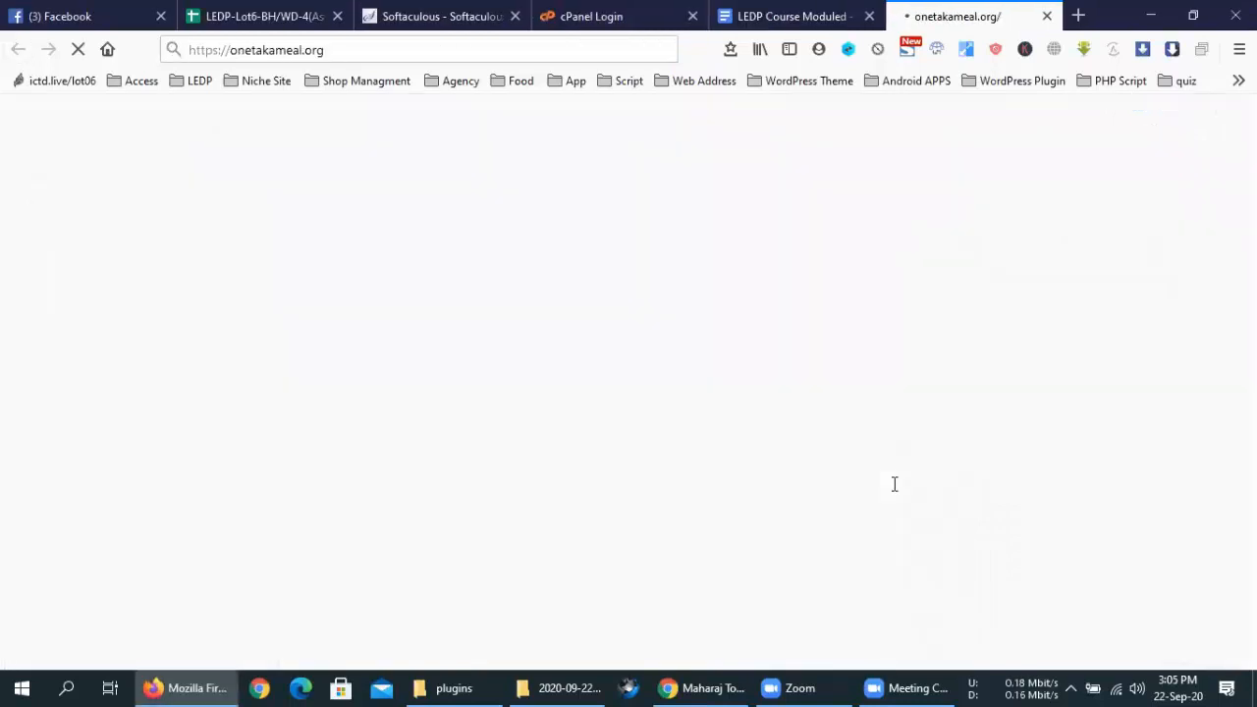
Switch back to the LEDP Course Moduled document and clear the Charity website selection
click(798, 15)
click(499, 470)
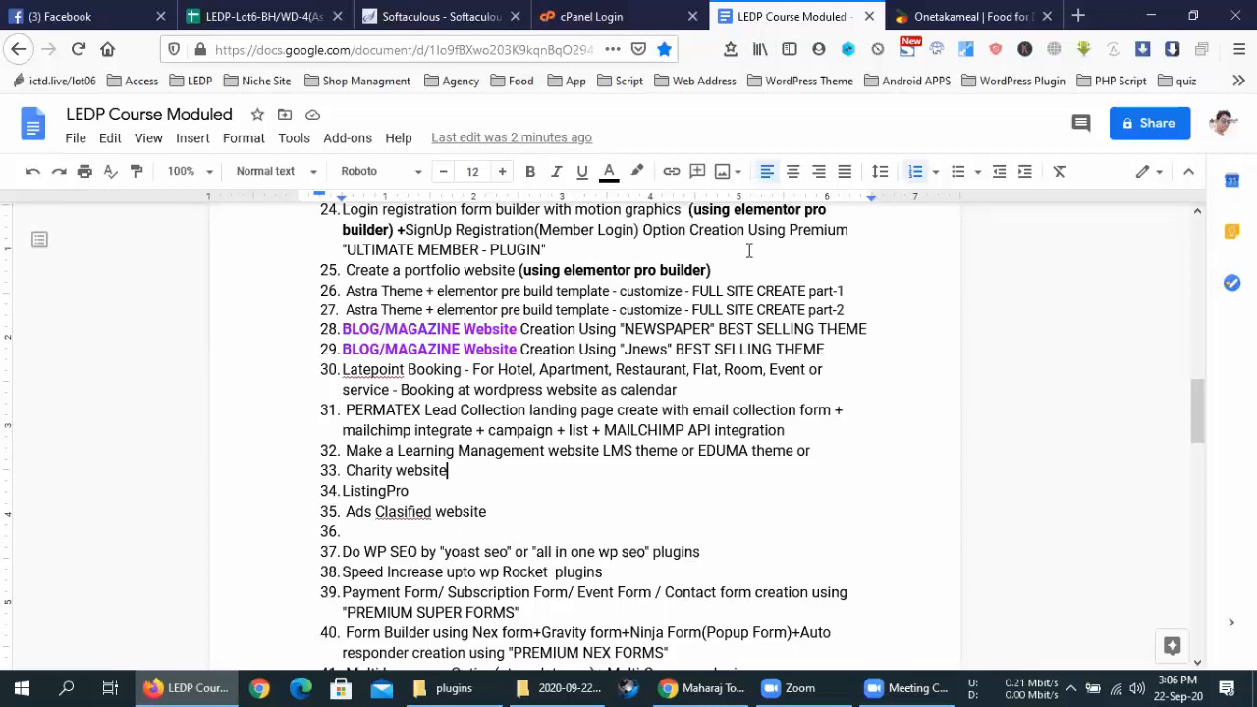
Switch to the Onetakameal tab to view the charity homepage
click(987, 14)
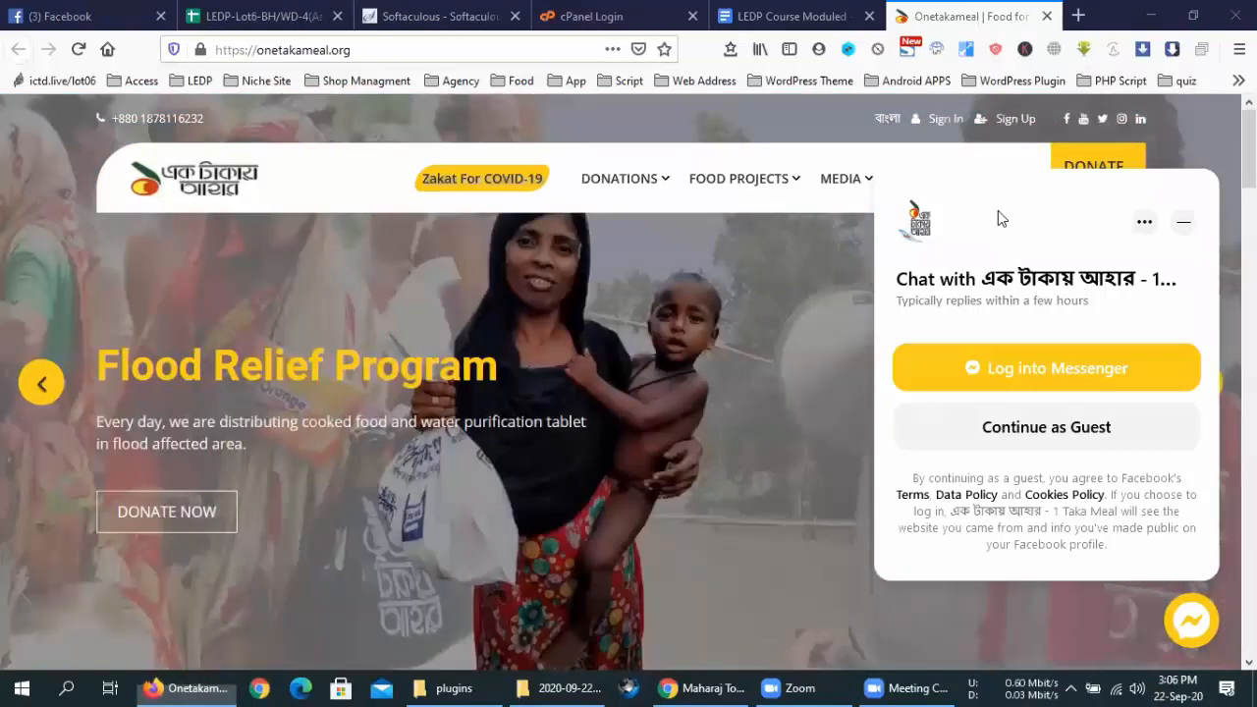
Dismiss the Messenger chat, open DONATE NOW, compare USD and BDT amounts, then close it
click(1184, 221)
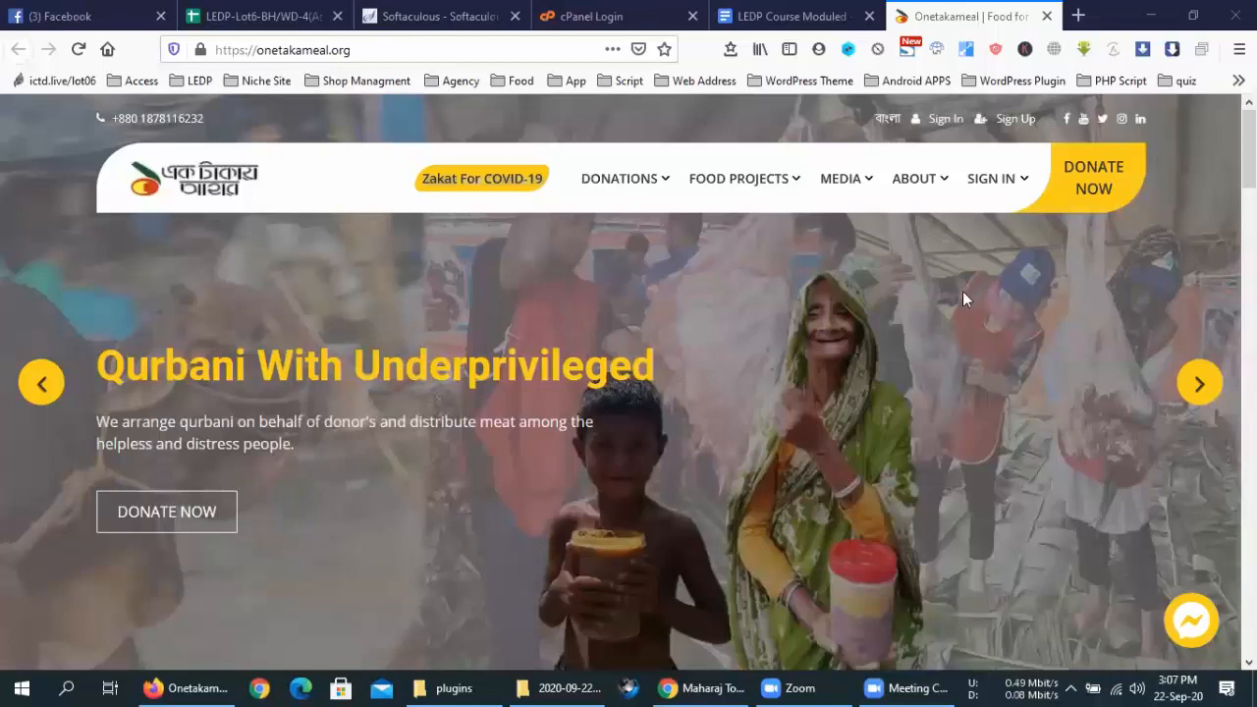
click(1085, 184)
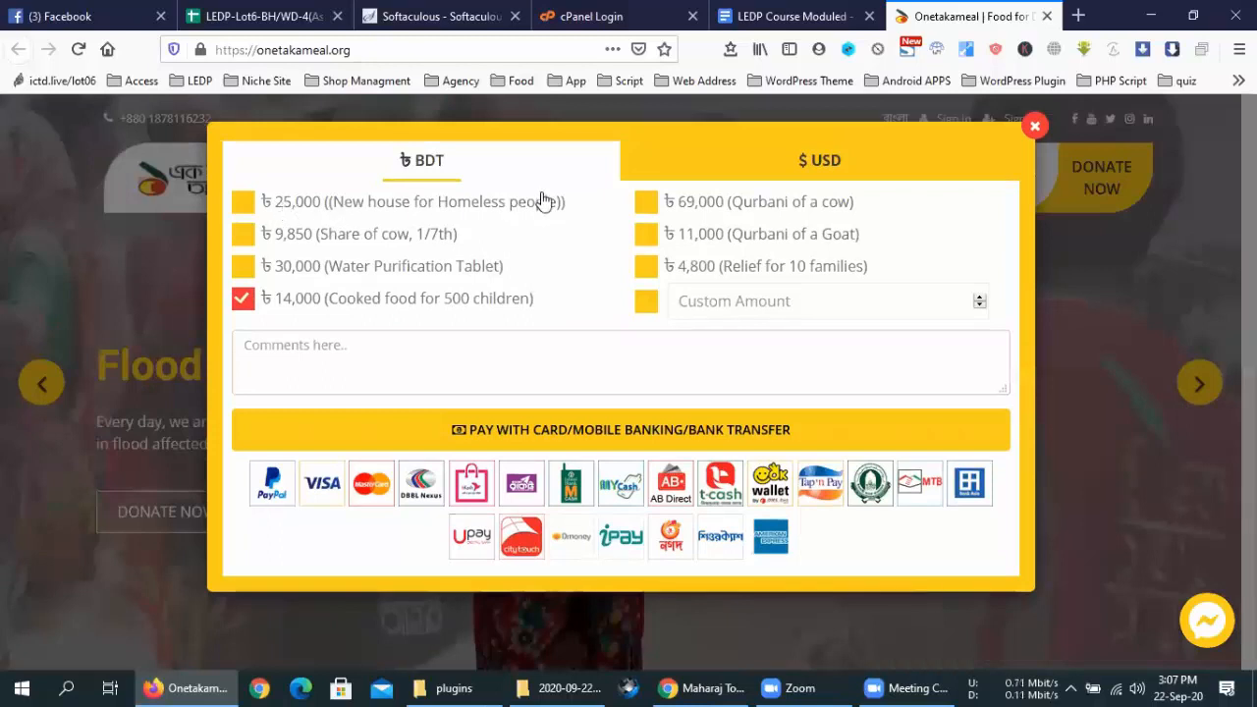
click(298, 353)
click(782, 158)
click(485, 167)
click(755, 168)
click(497, 160)
click(1035, 126)
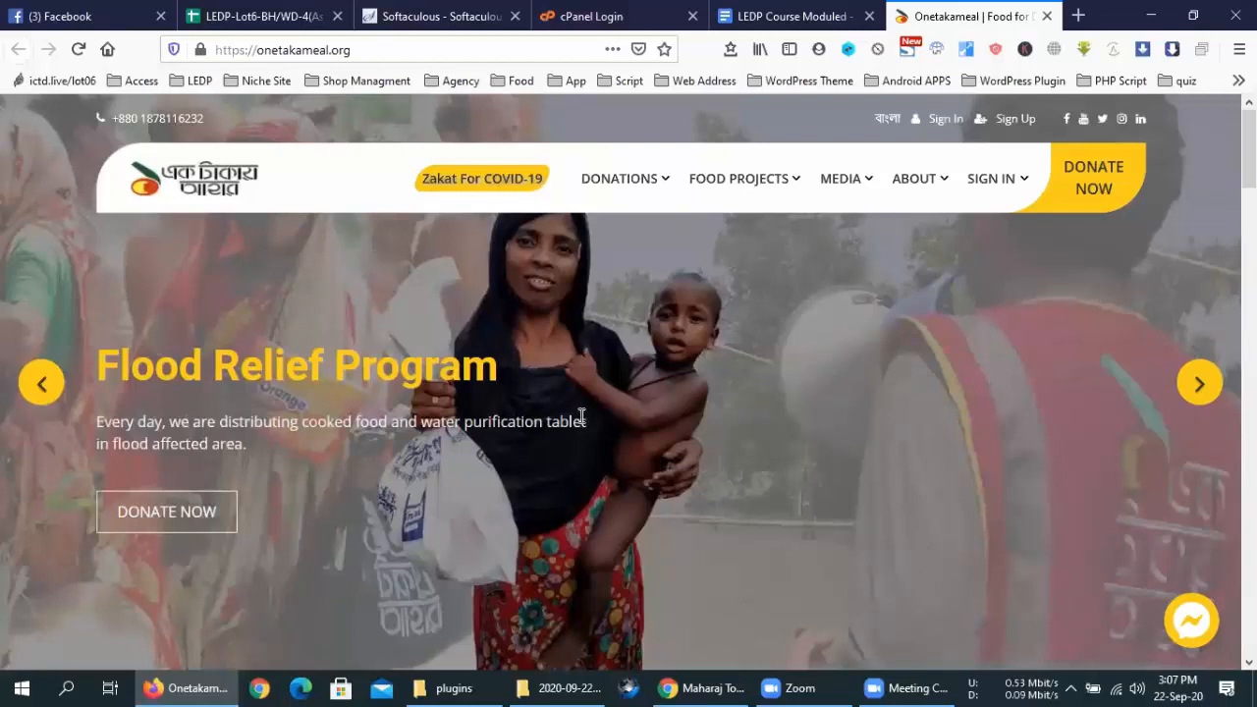
Switch the Sehri card's prices to US dollars and back to Taka
scroll(571, 401, down, 6)
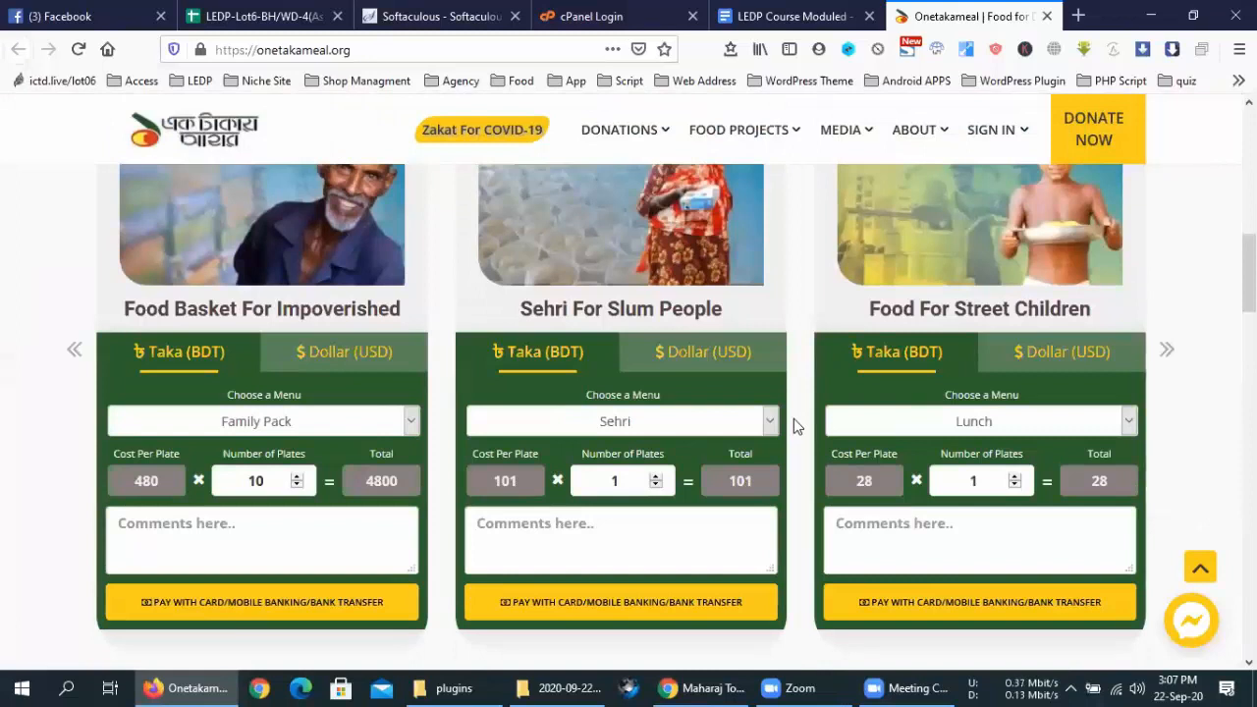
scroll(793, 419, up, 2)
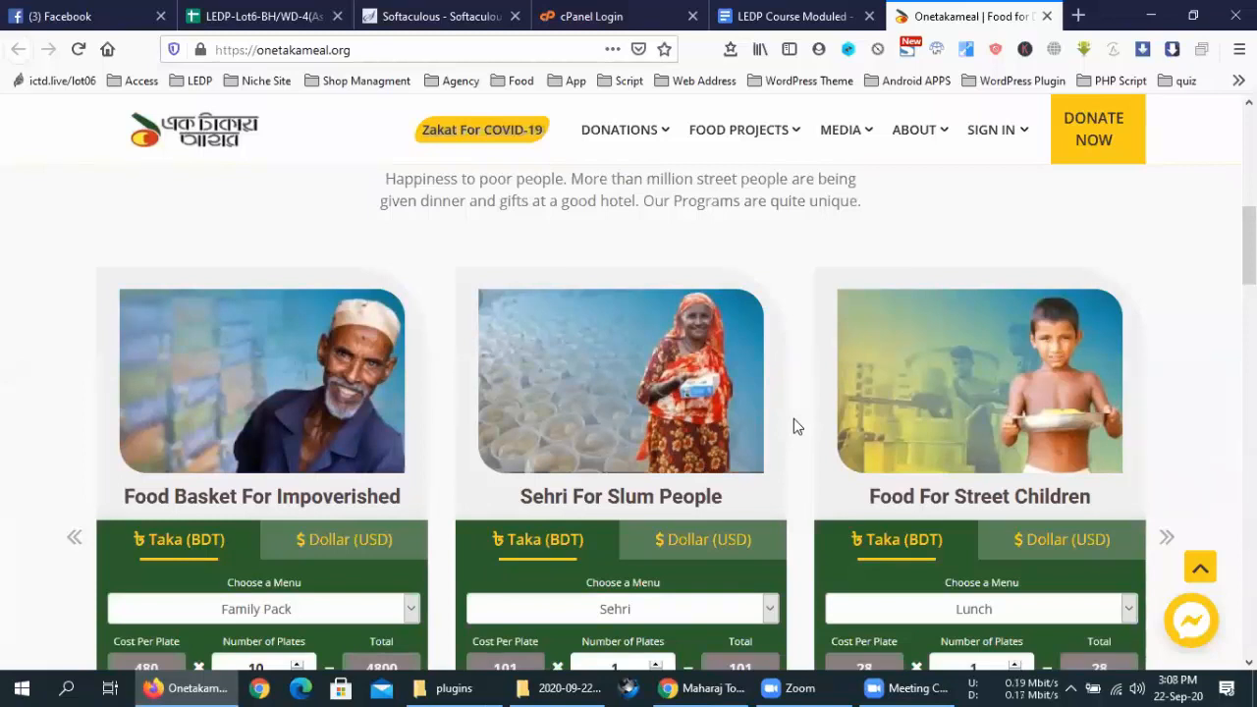
click(709, 540)
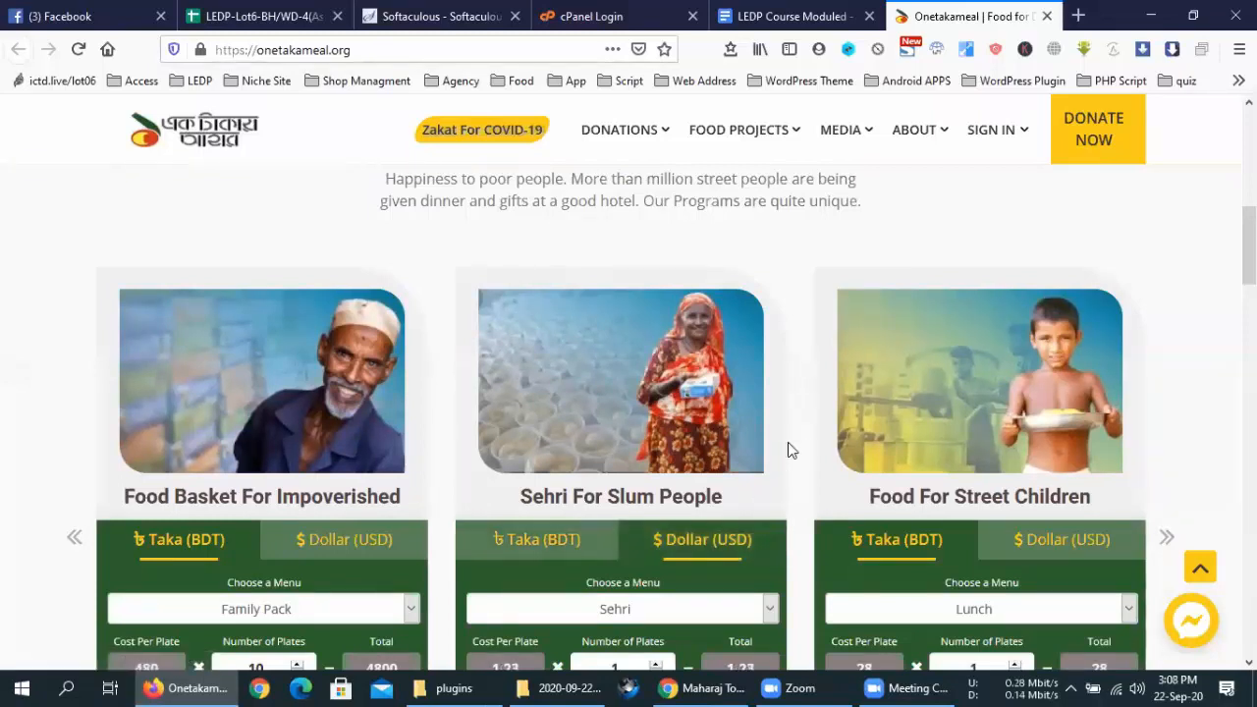
scroll(788, 449, down, 2)
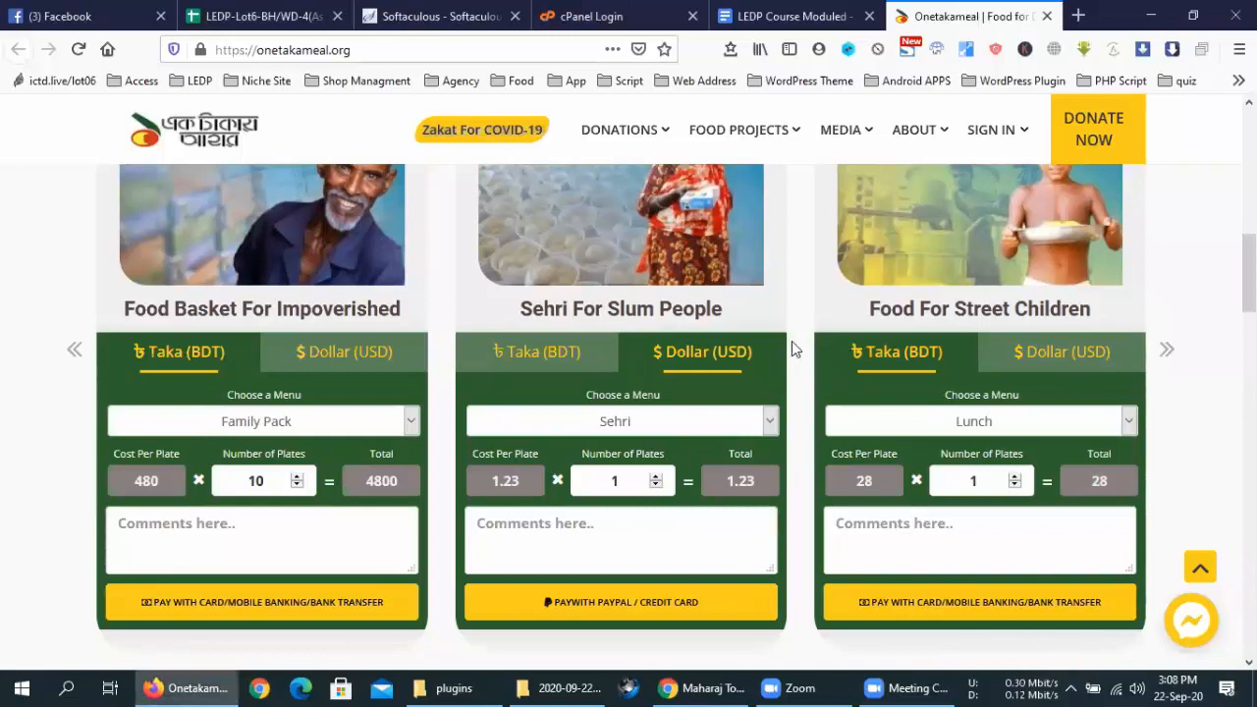
scroll(791, 340, up, 10)
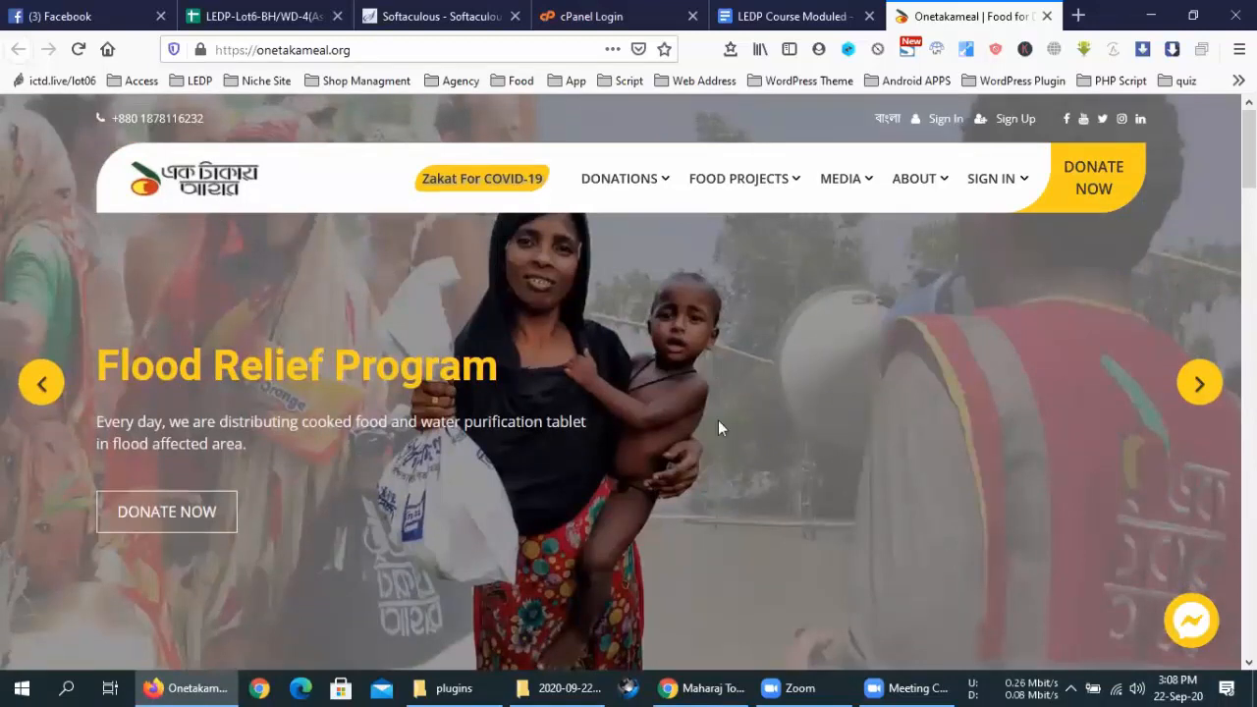
scroll(718, 422, down, 10)
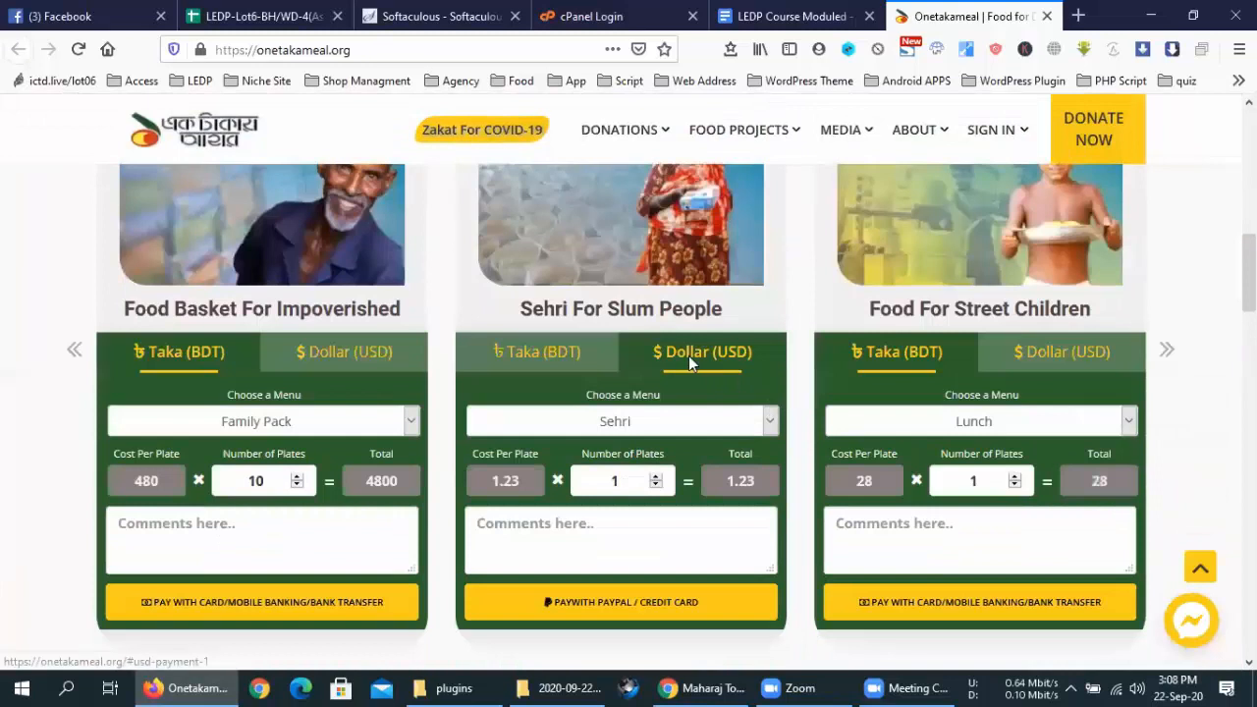
click(581, 361)
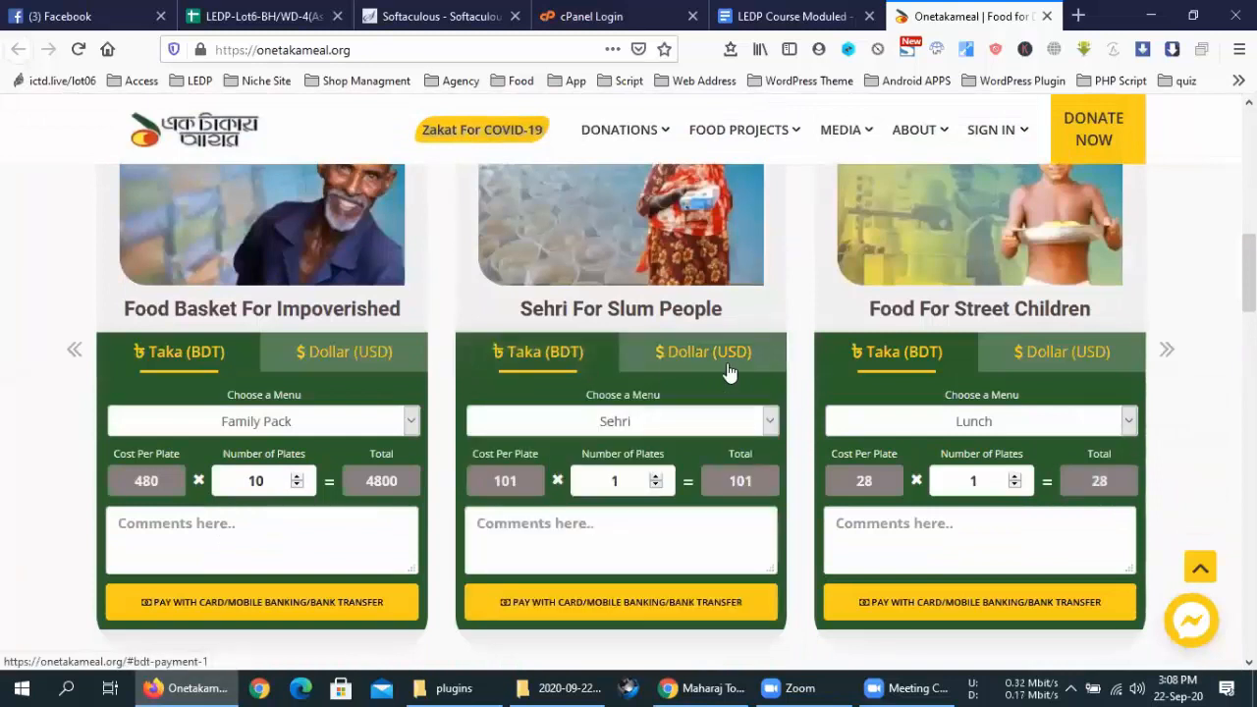
scroll(800, 371, down, 3)
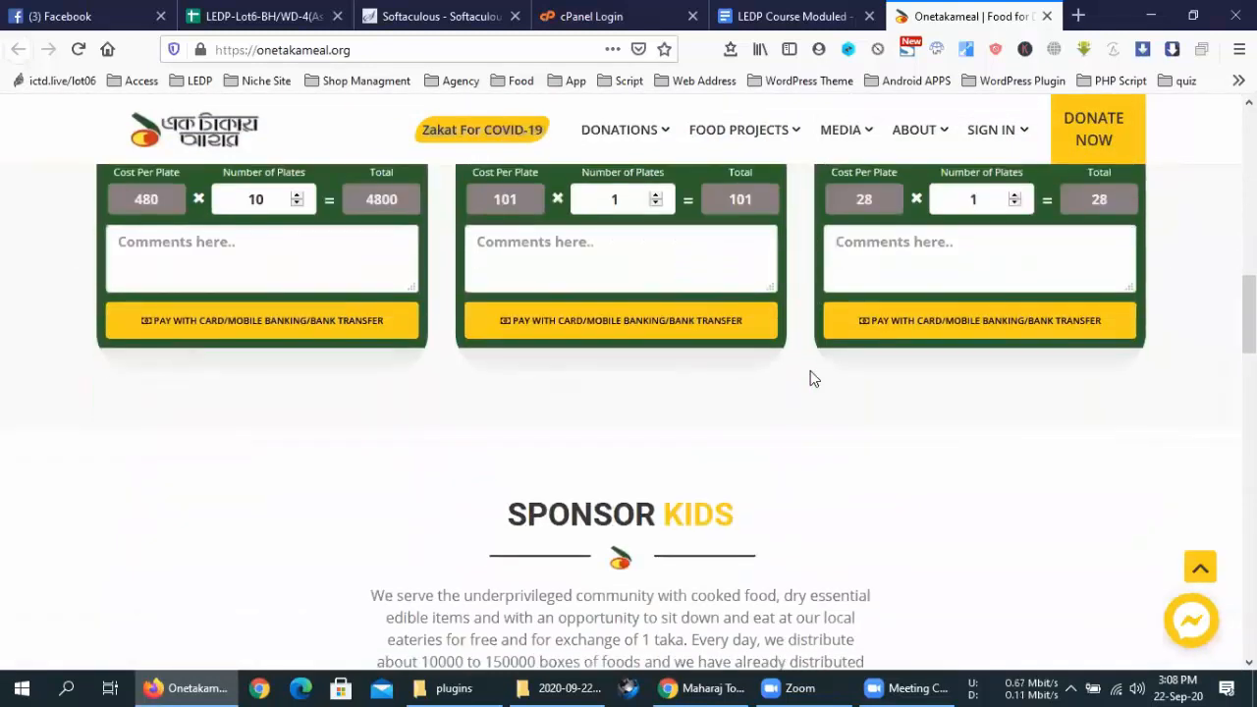
scroll(810, 379, up, 3)
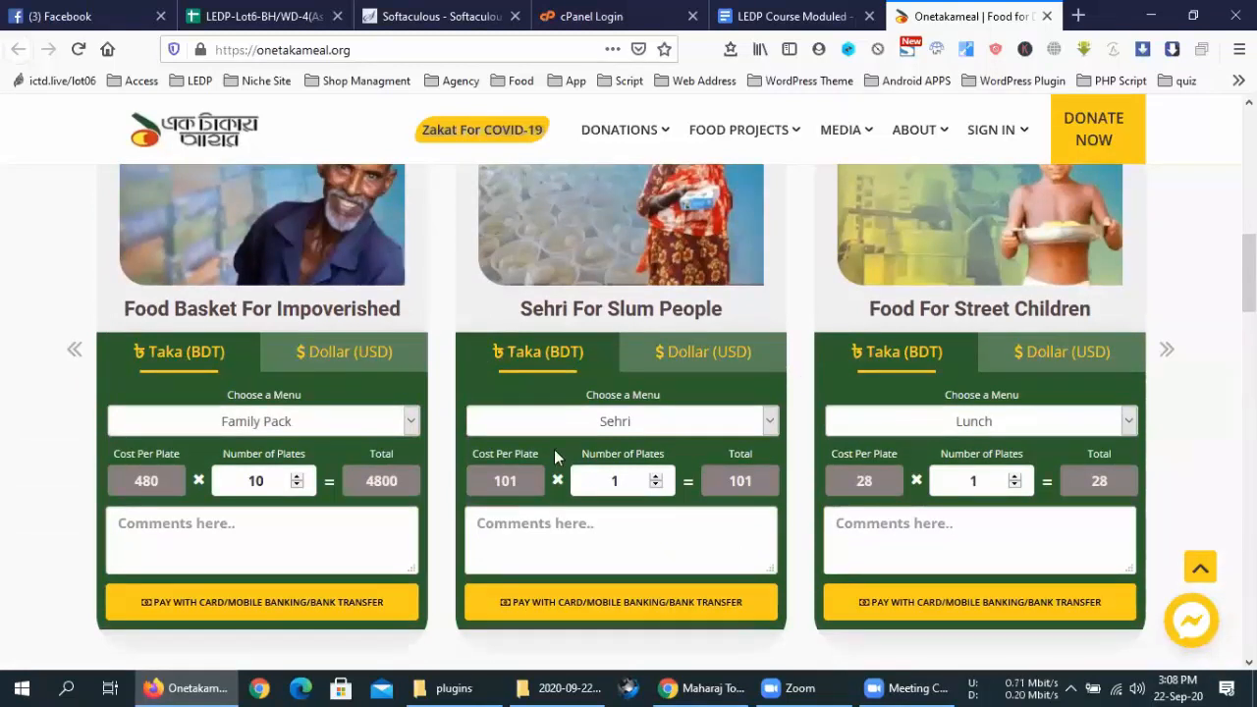
Choose Family Pack with 10 plates for Food Basket For Impoverished and proceed to pay 4800 Taka
click(341, 420)
click(340, 420)
click(341, 420)
click(341, 421)
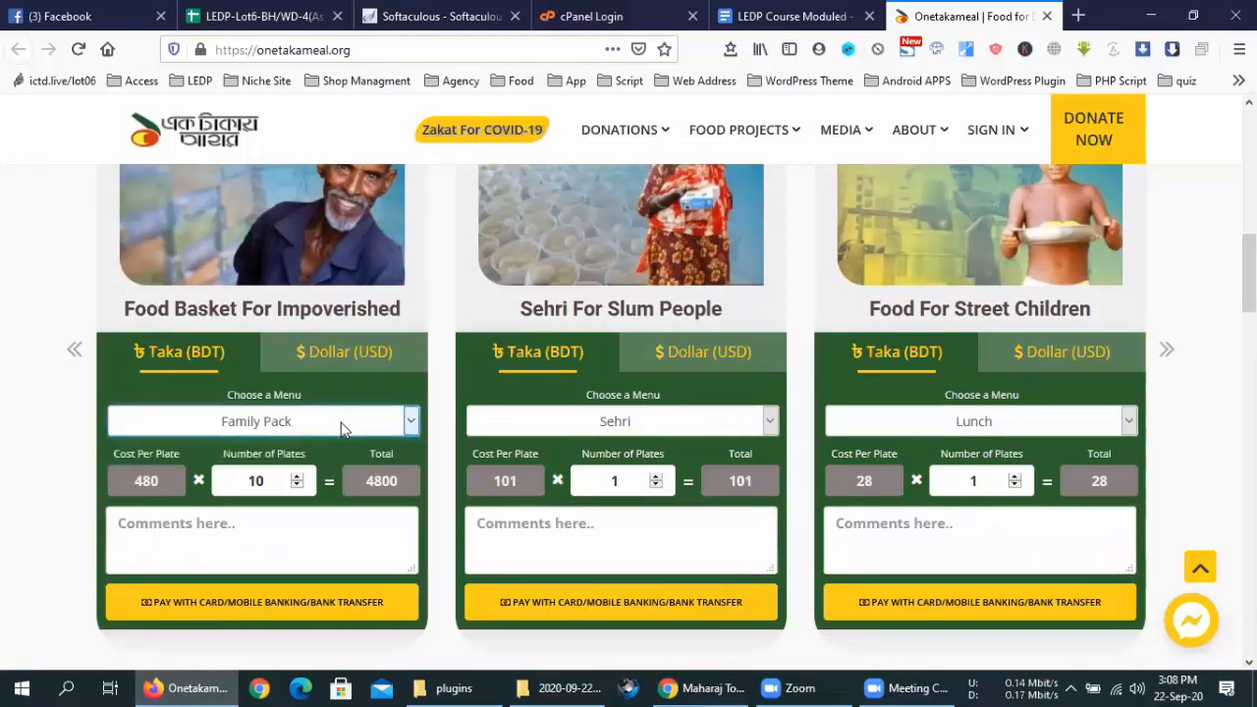
double_click(255, 480)
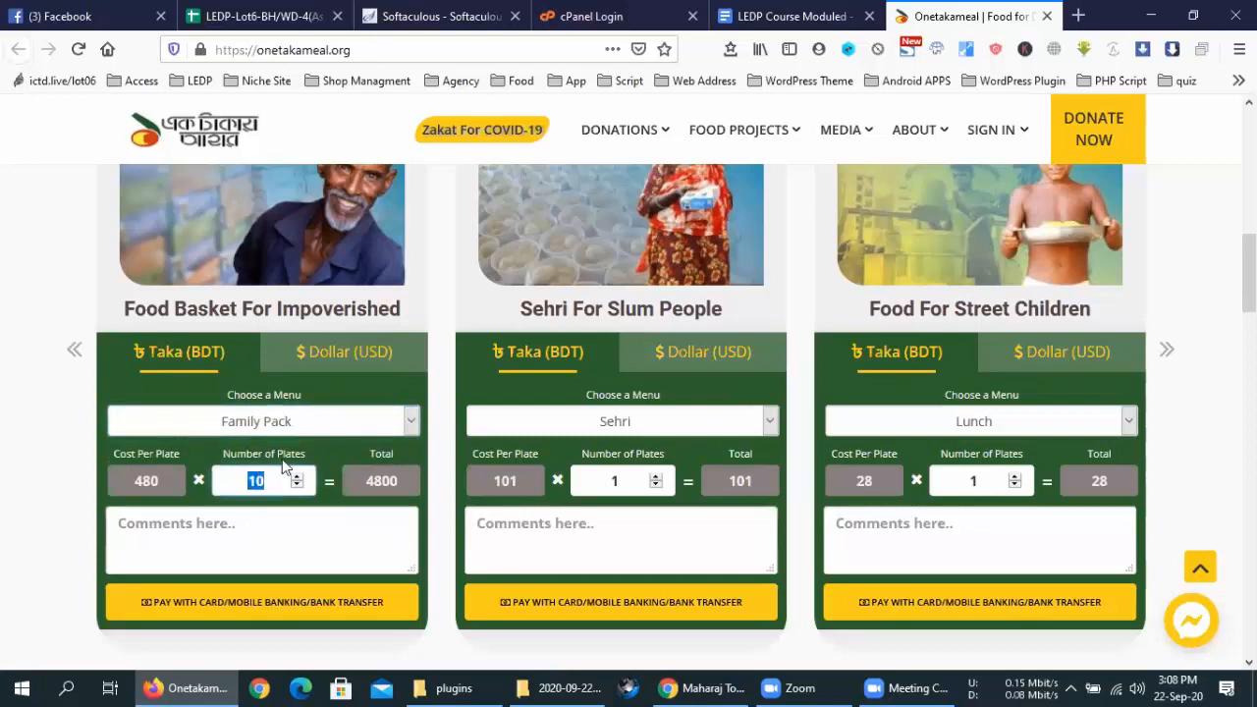
click(292, 530)
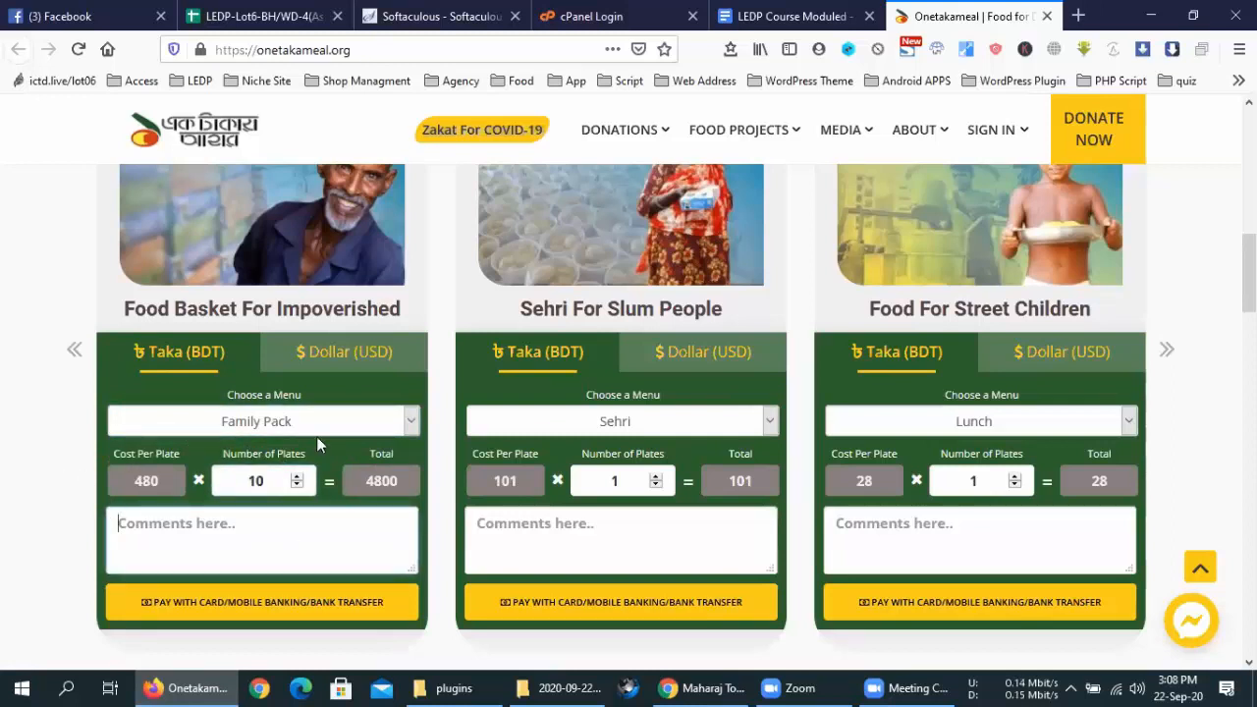
click(337, 421)
click(242, 530)
double_click(263, 478)
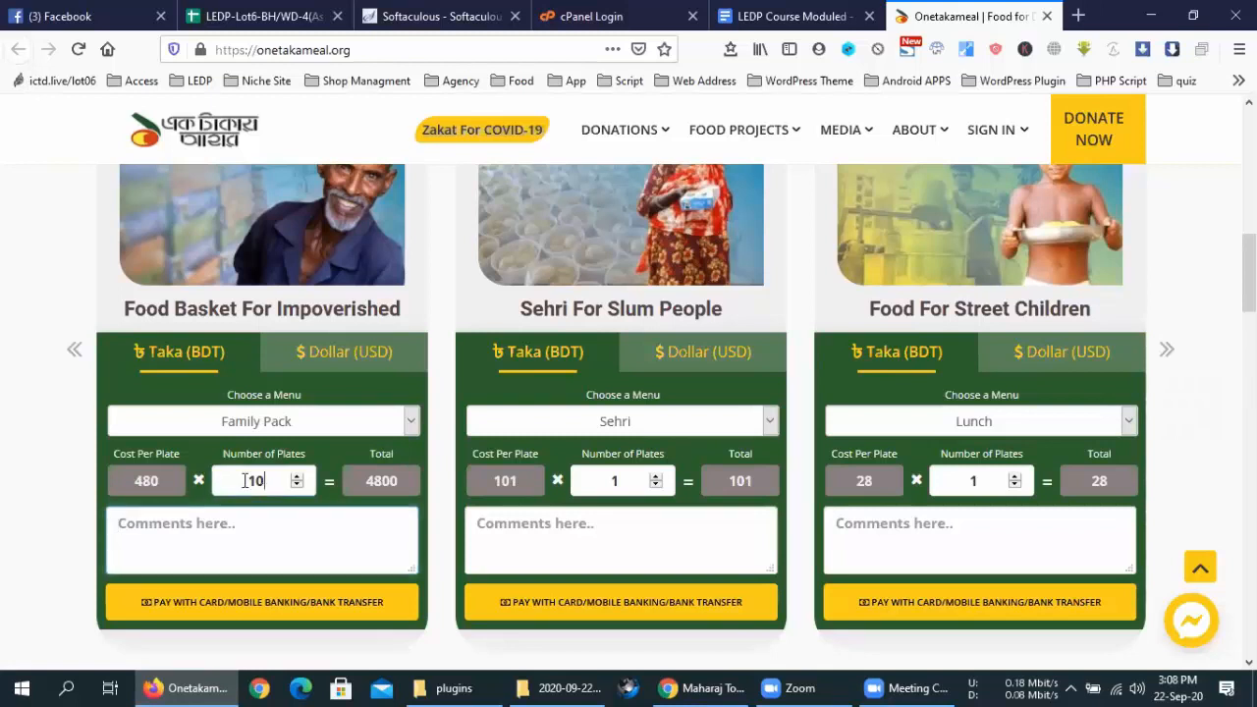
click(332, 609)
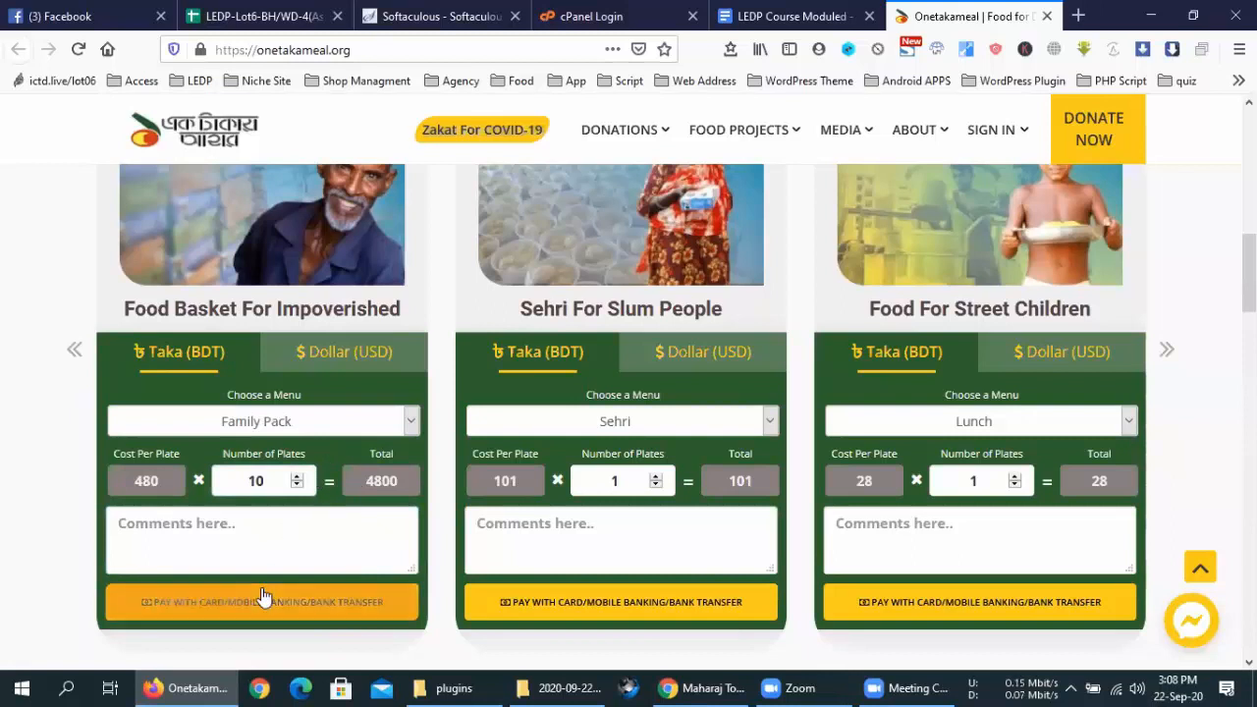
click(221, 596)
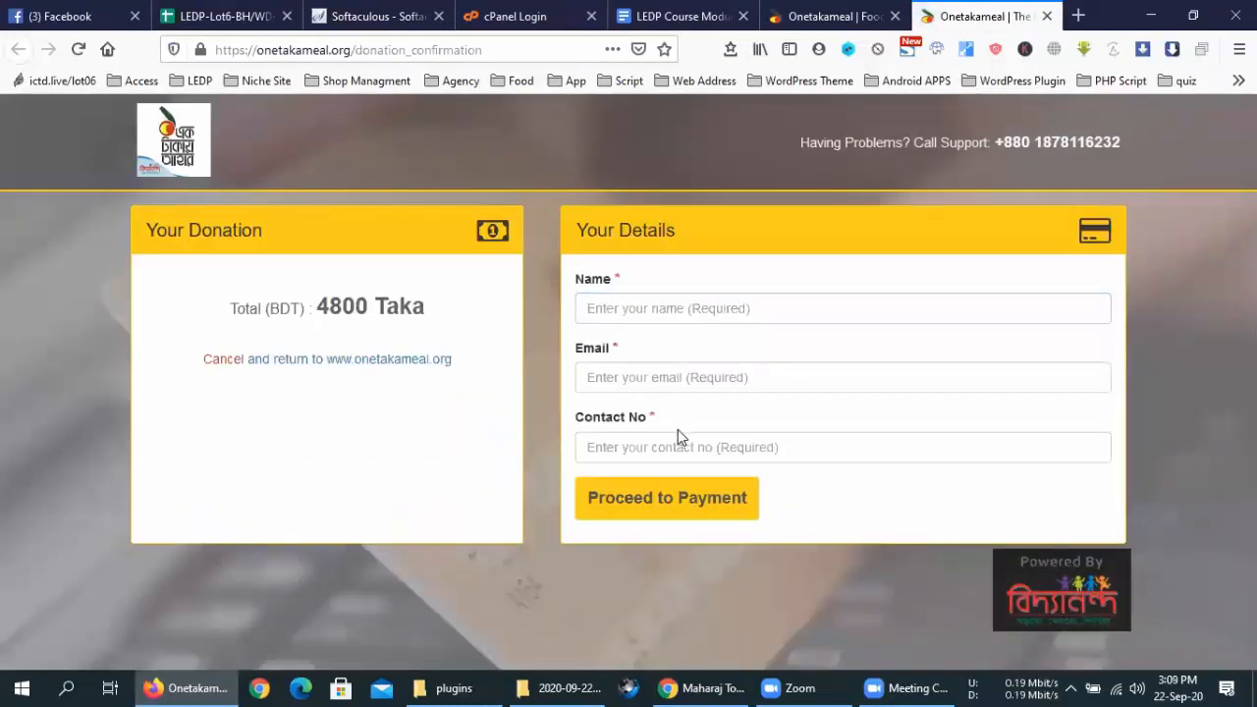
Try Proceed to Payment, close the confirmation tab, browse the homepage, and start a new tab
click(687, 500)
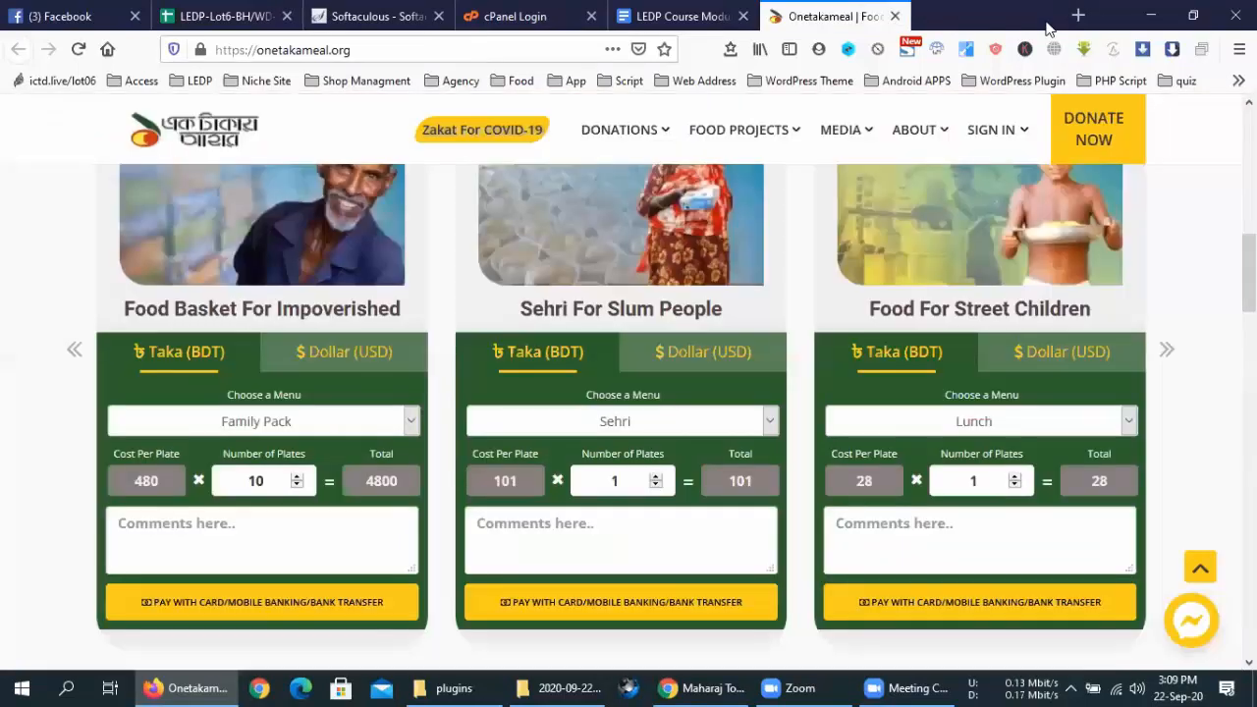
click(1047, 17)
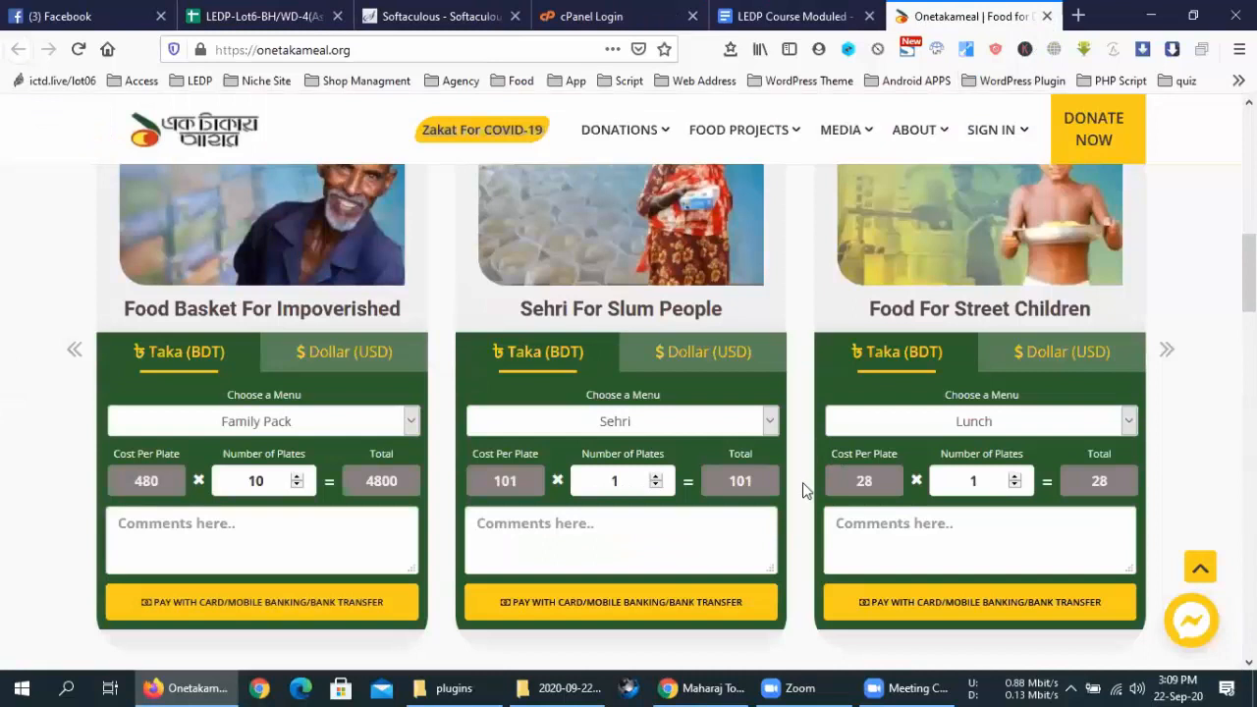
scroll(802, 482, down, 10)
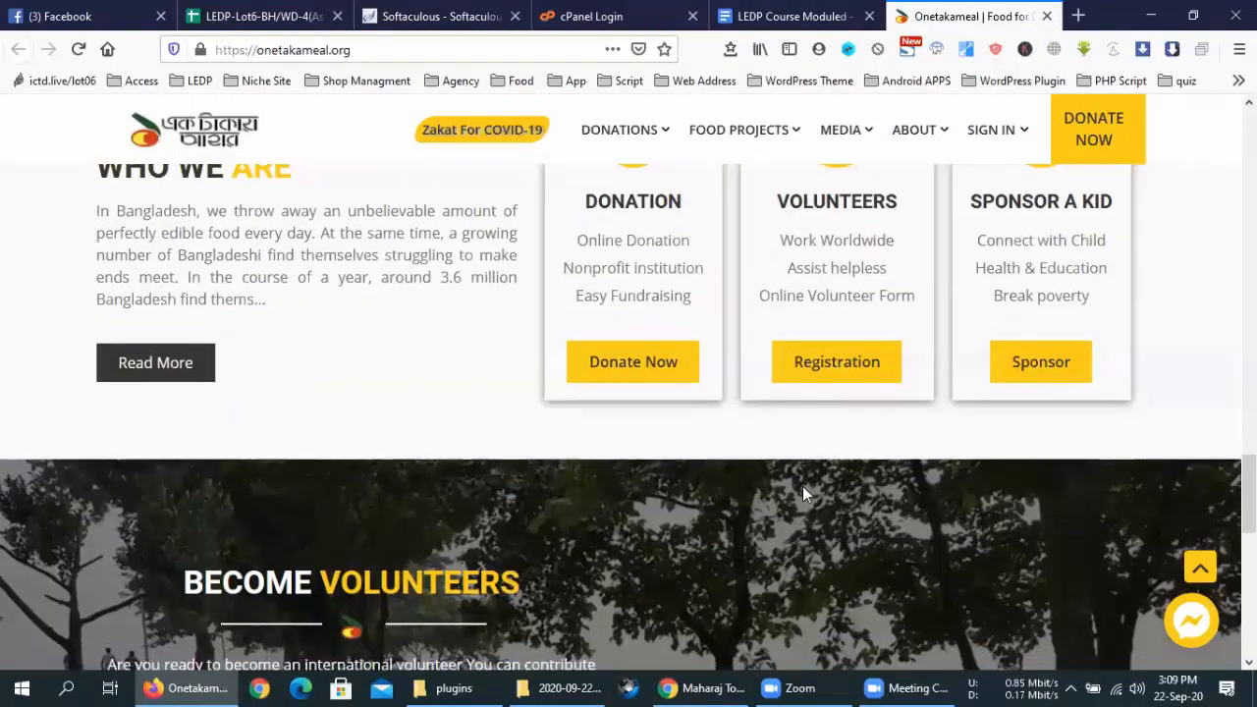
scroll(802, 486, down, 10)
key(Home)
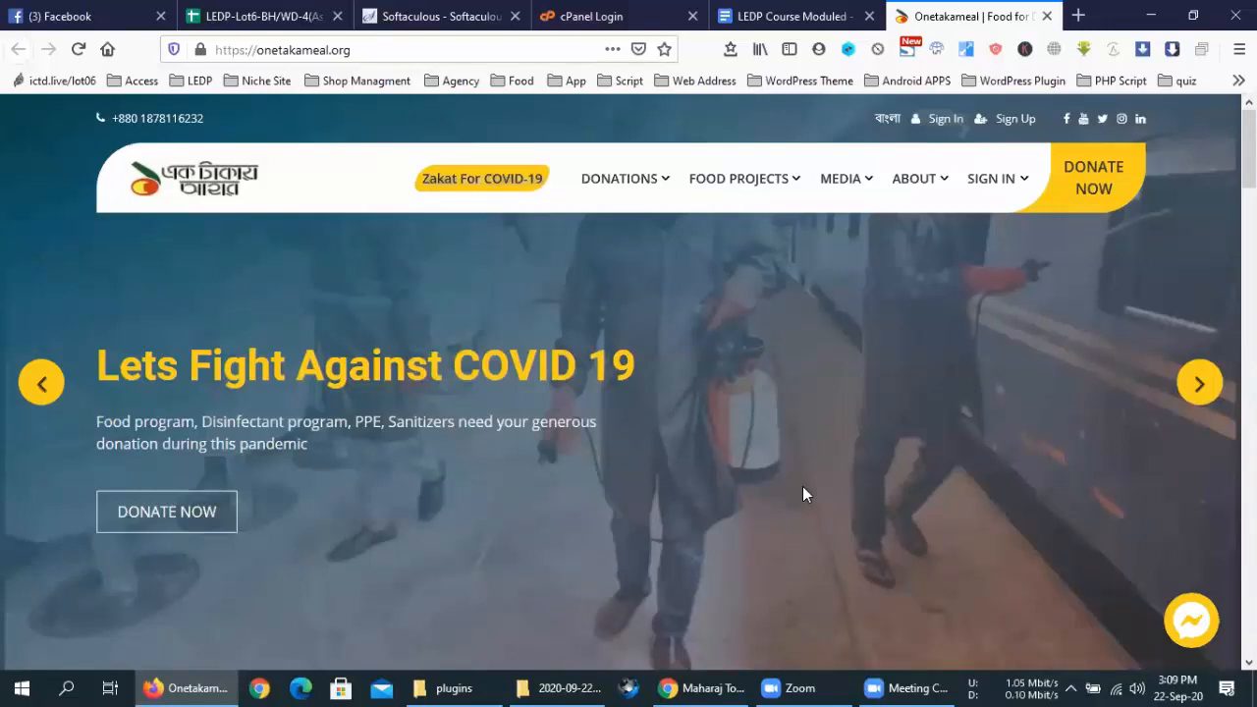
scroll(802, 486, down, 5)
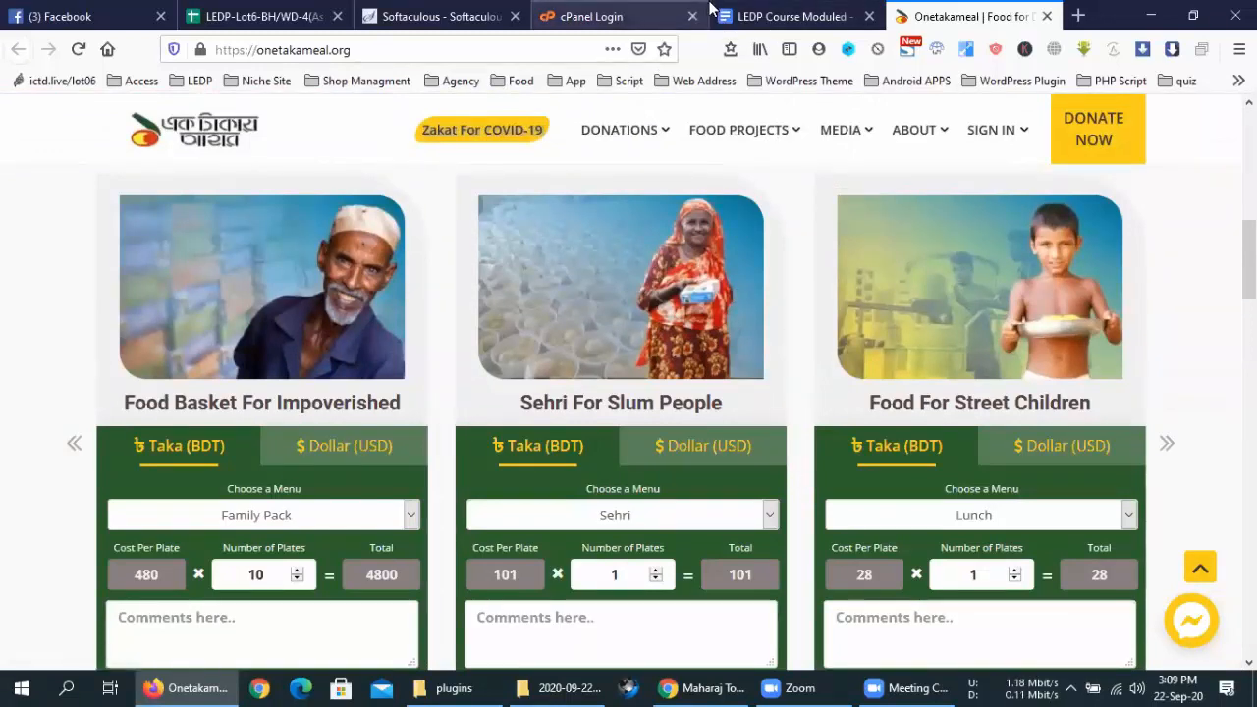
click(1078, 15)
click(565, 55)
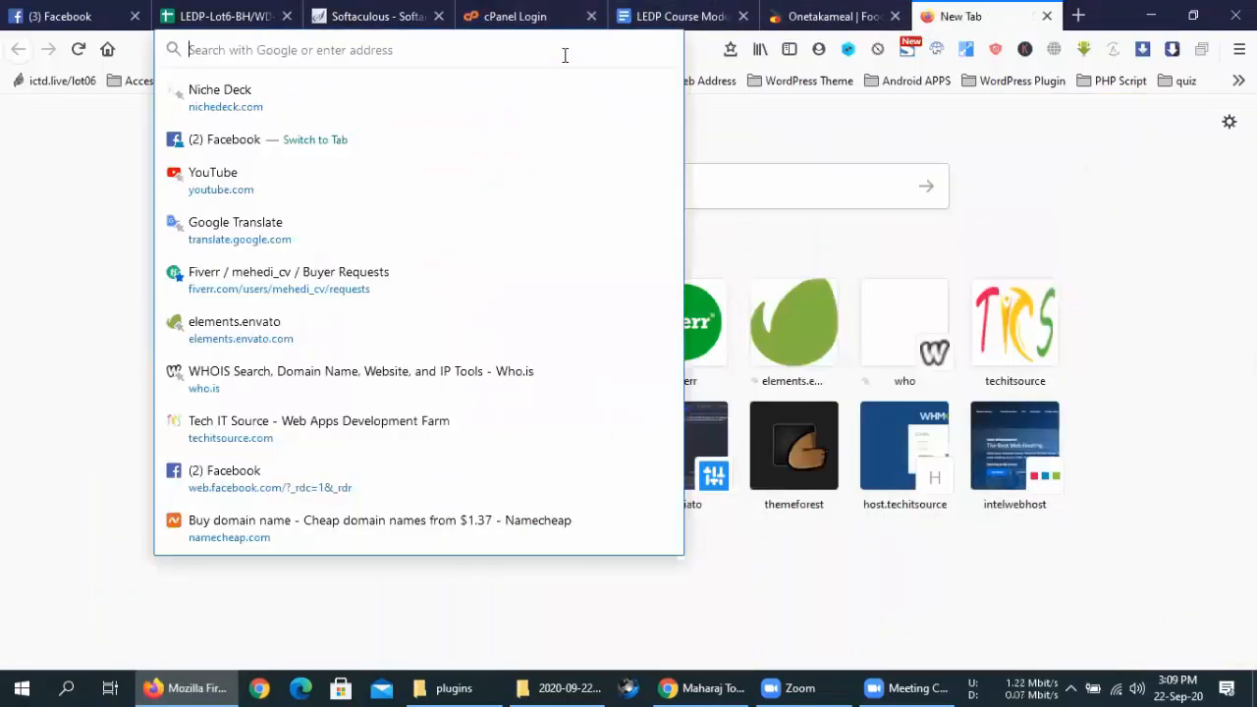
Translate 'charity' into Bengali (দানশীলতা) in Google Translate and read its definitions
text(translate.google.com)
key(Return)
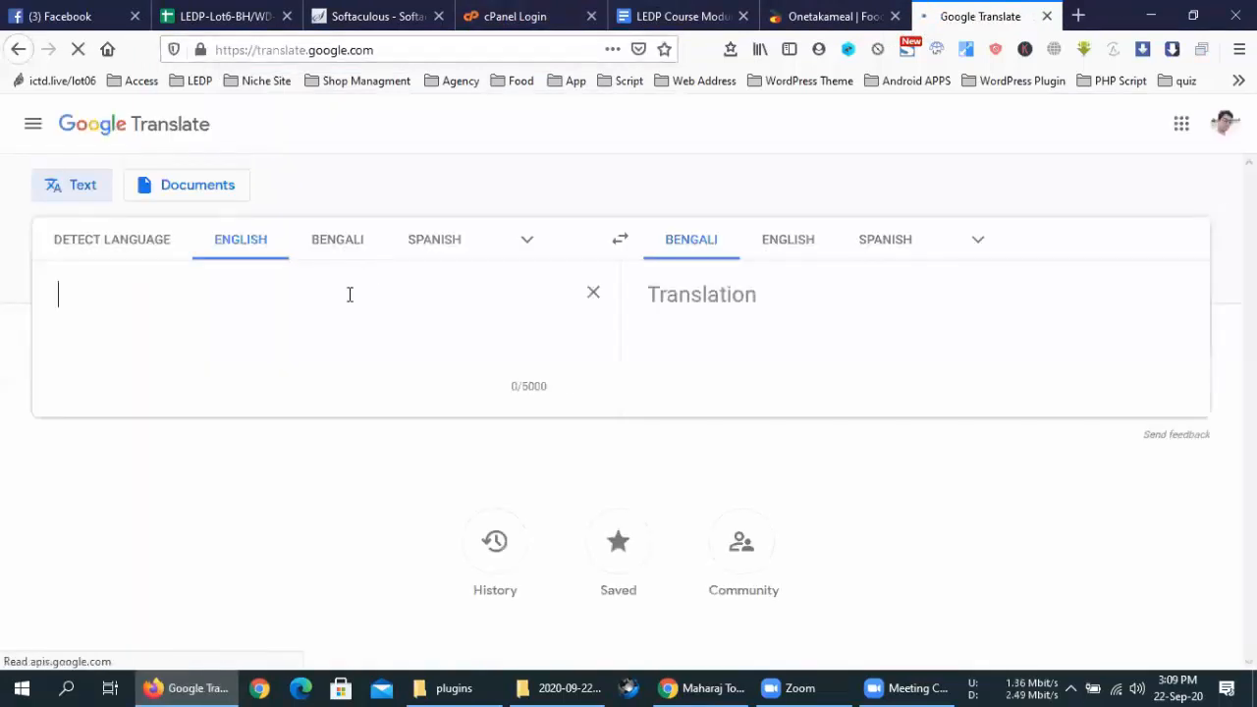
text(charity)
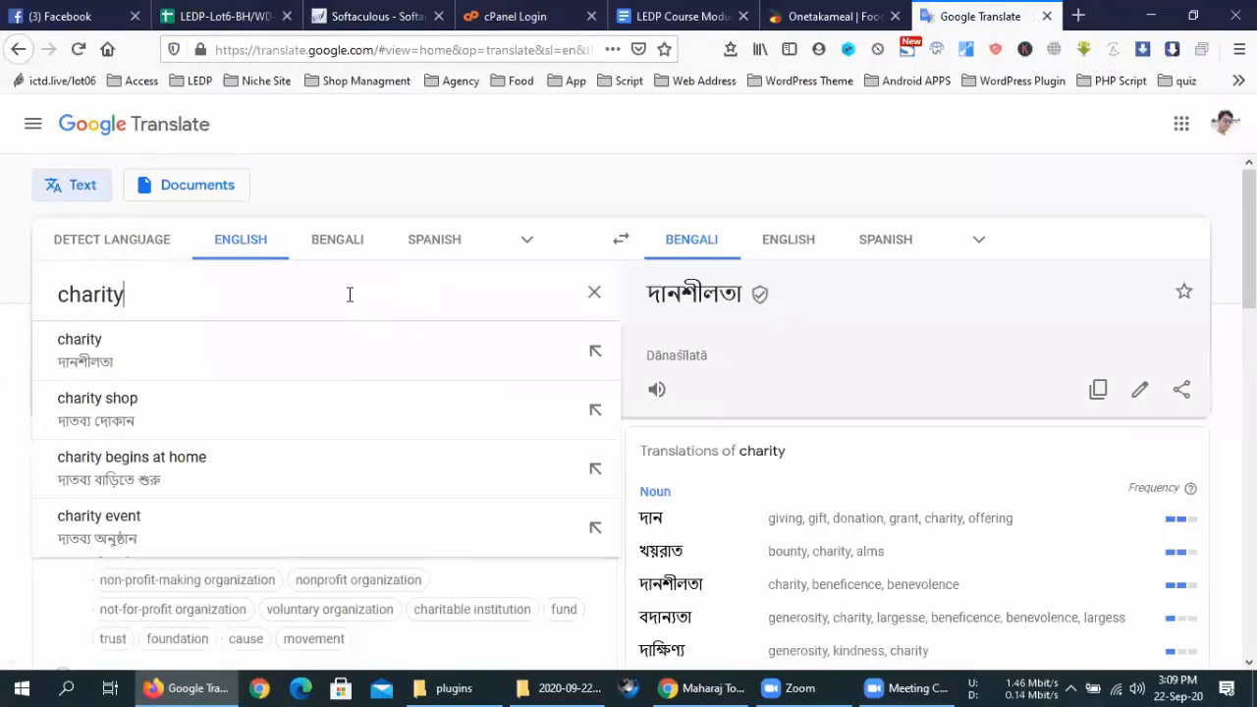
click(314, 351)
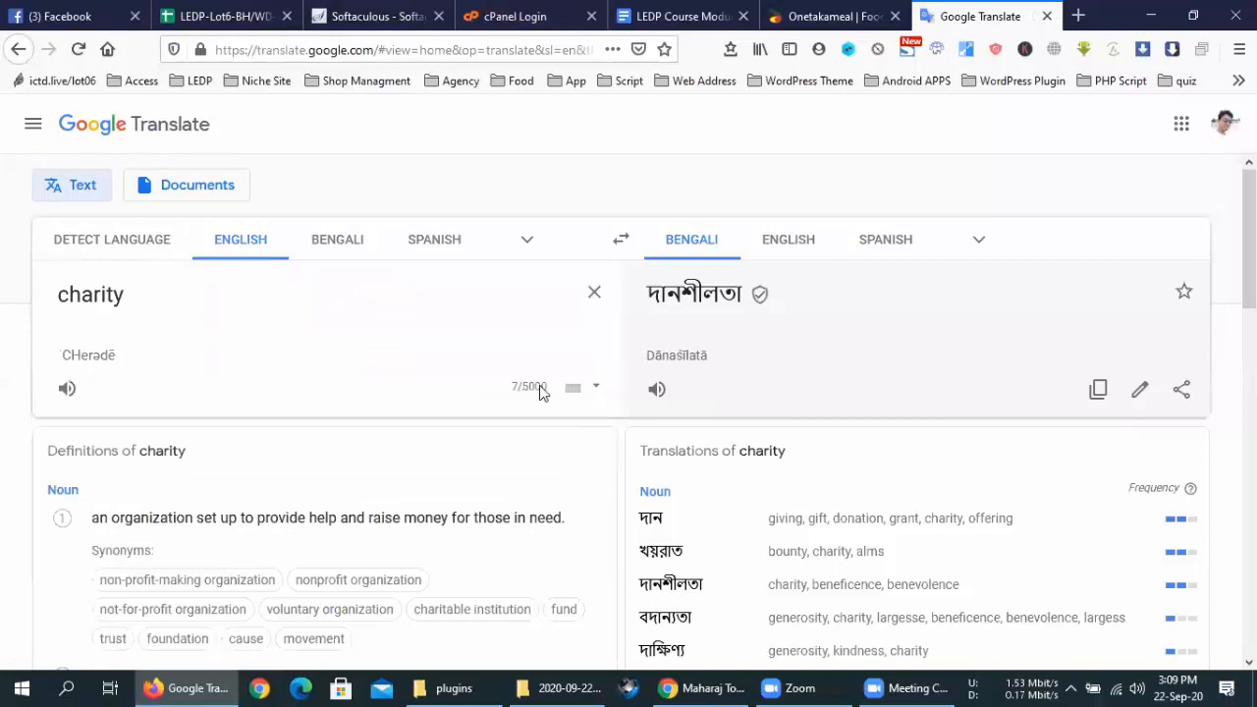
scroll(655, 399, down, 3)
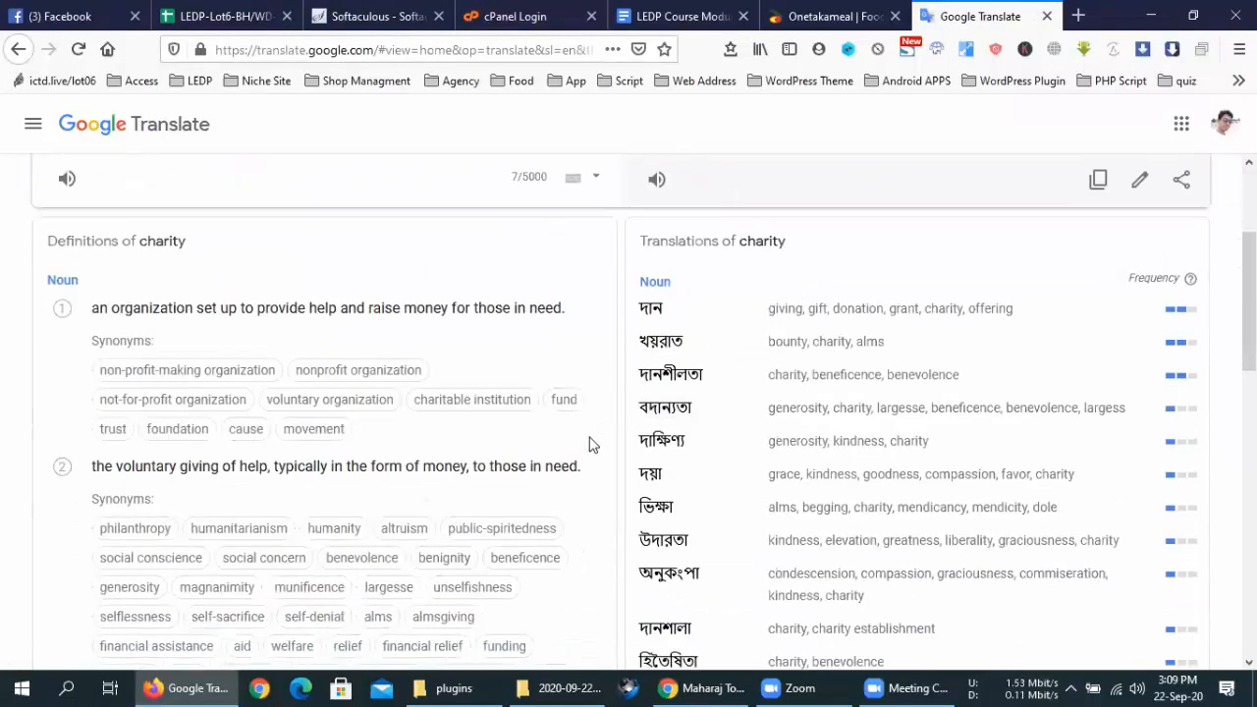
scroll(601, 448, down, 1)
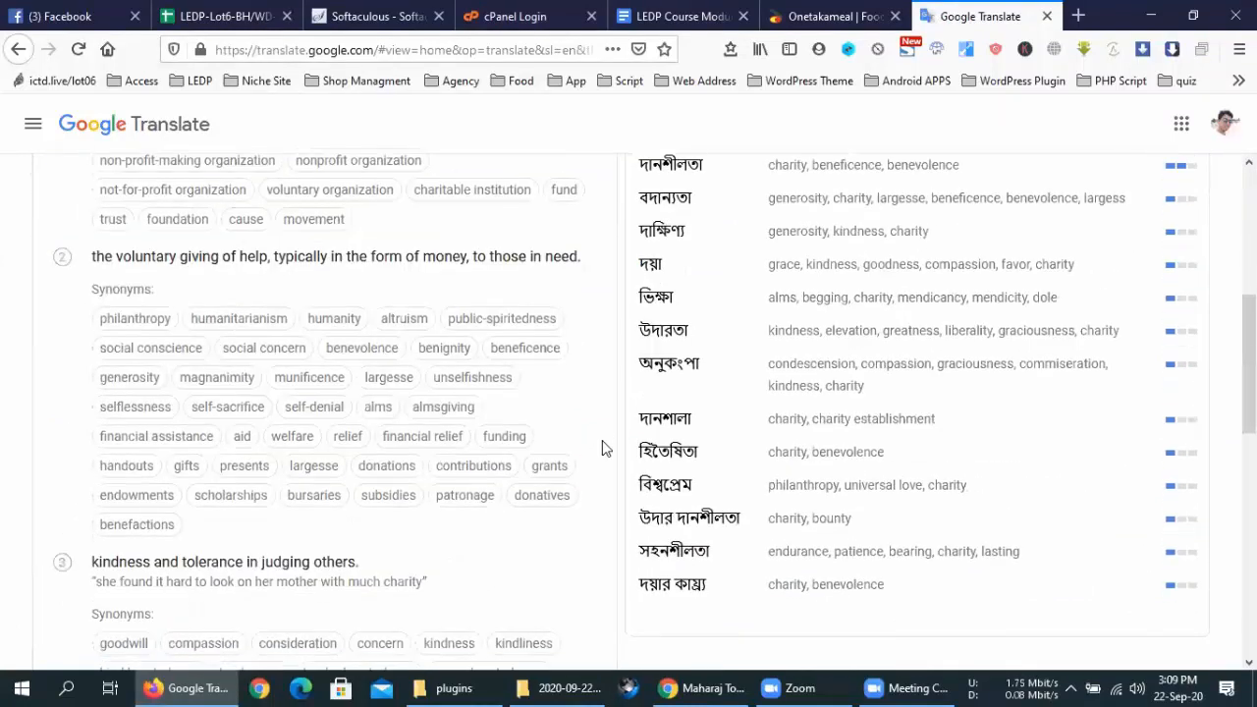
scroll(603, 448, up, 5)
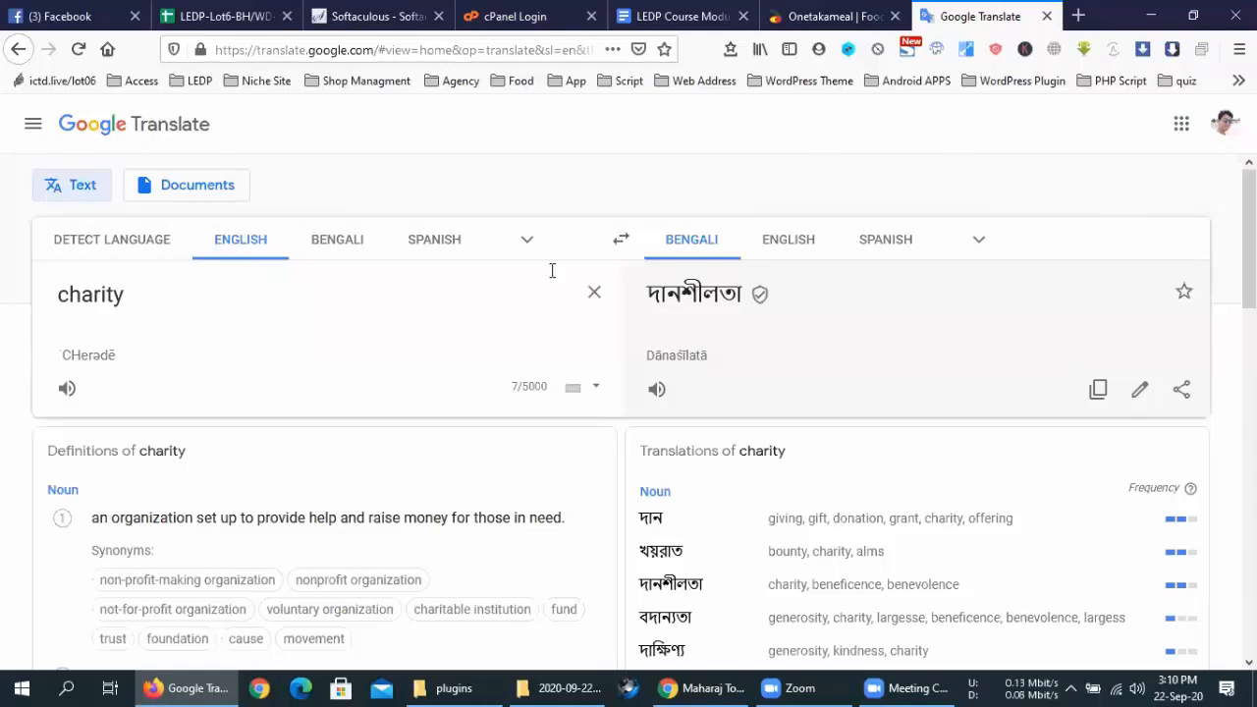
scroll(616, 406, down, 5)
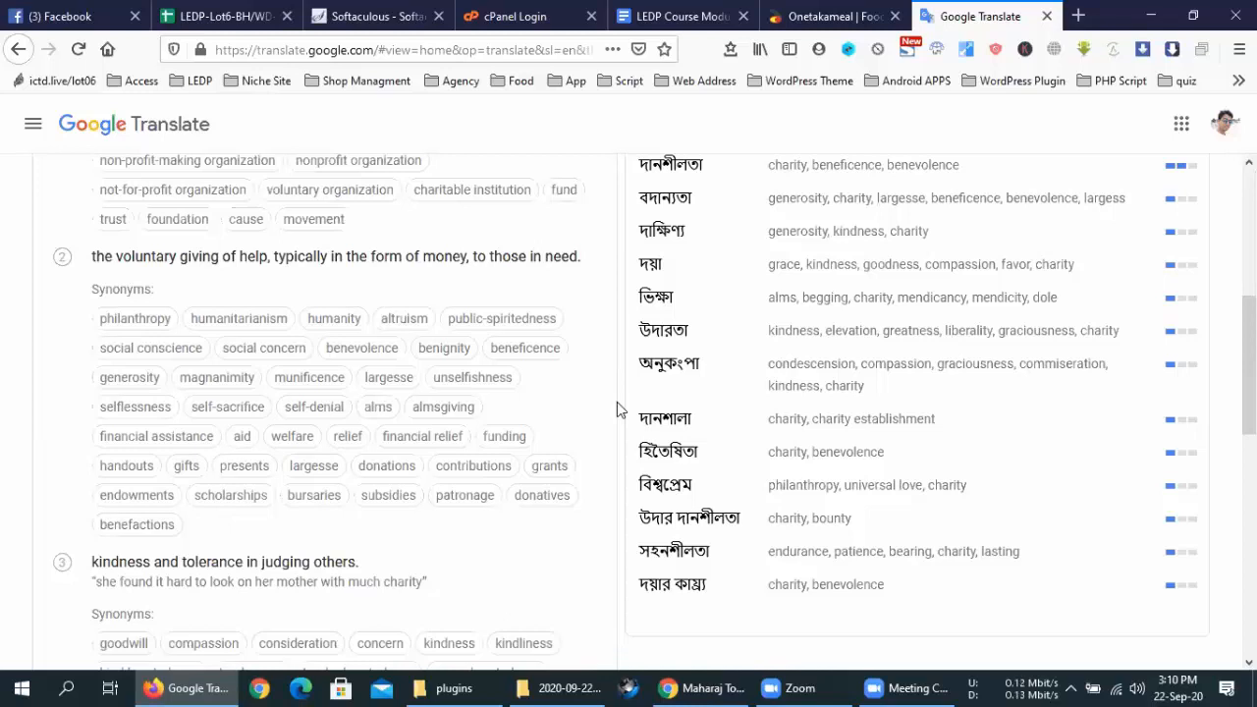
scroll(637, 416, up, 5)
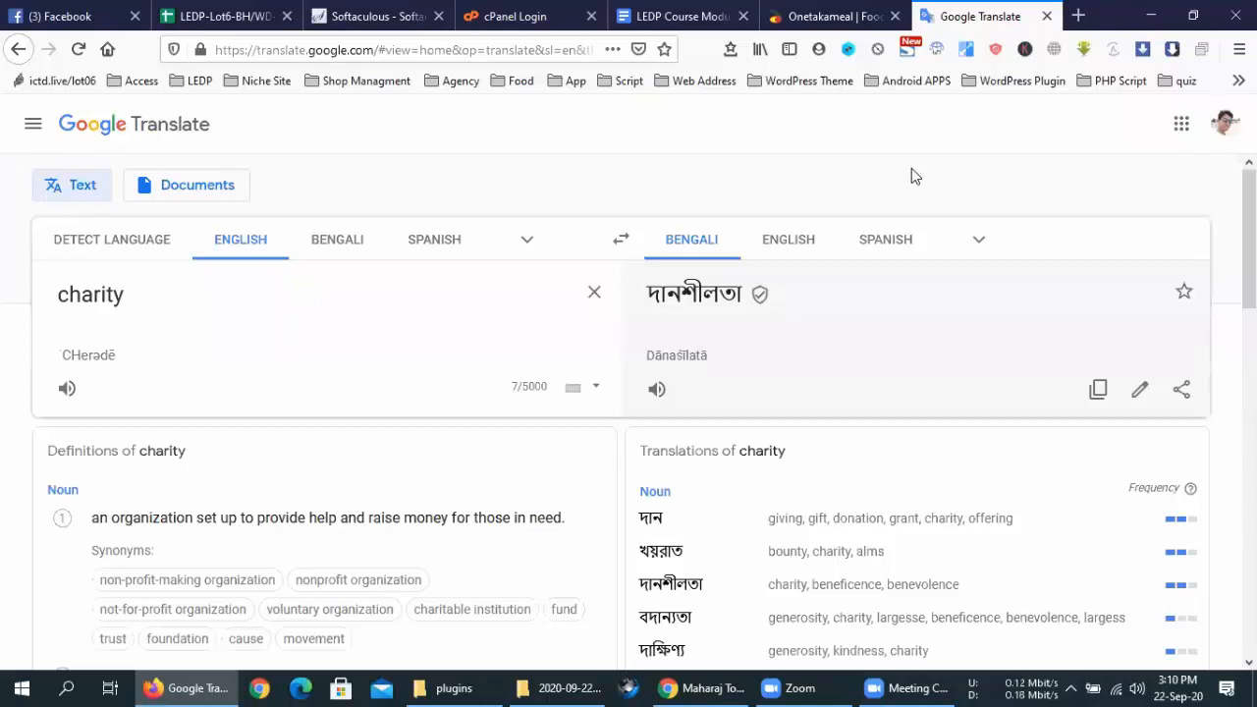
Close Google Translate and copy 'ListingPro' from item 34 of the course document
click(1045, 16)
click(791, 16)
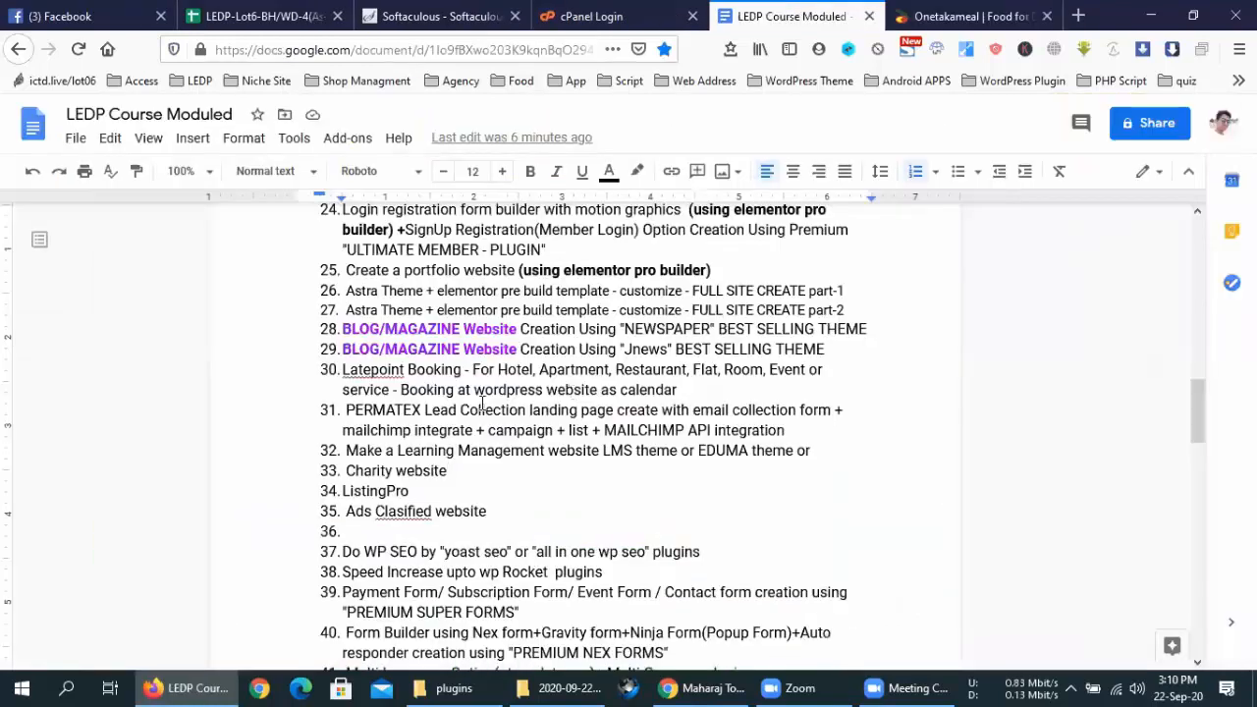
drag(442, 490, 346, 491)
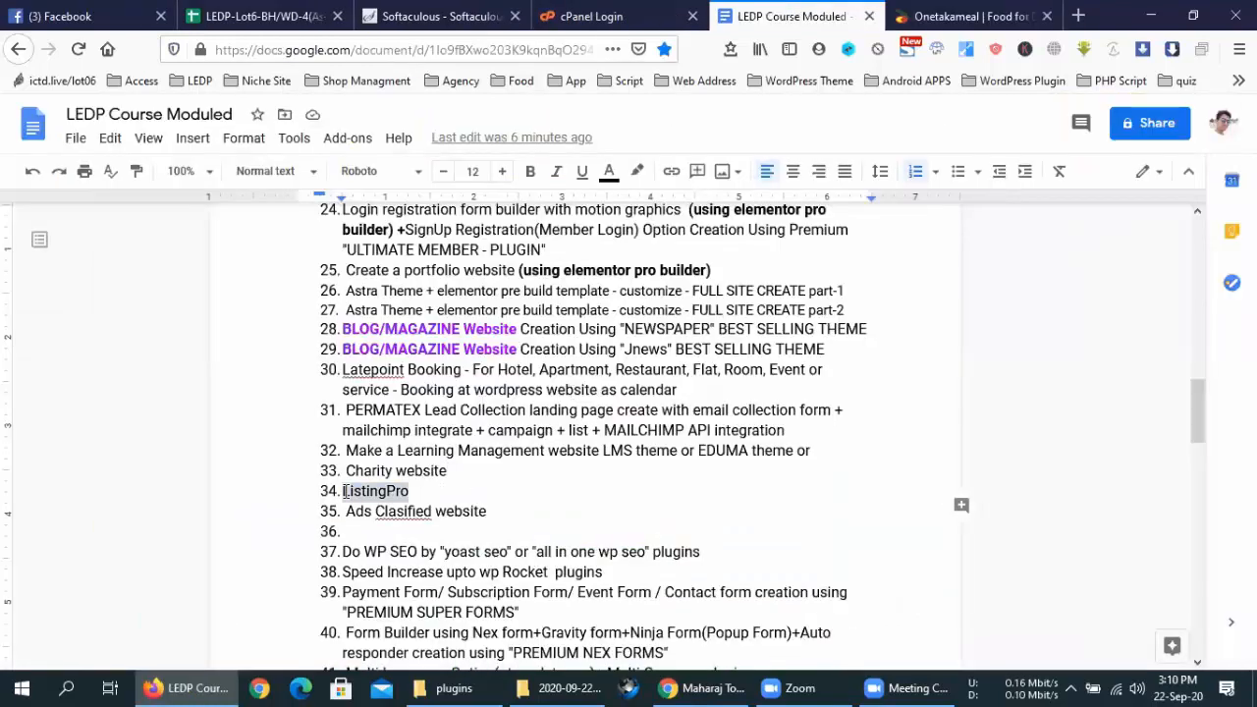
right_click(346, 491)
click(397, 196)
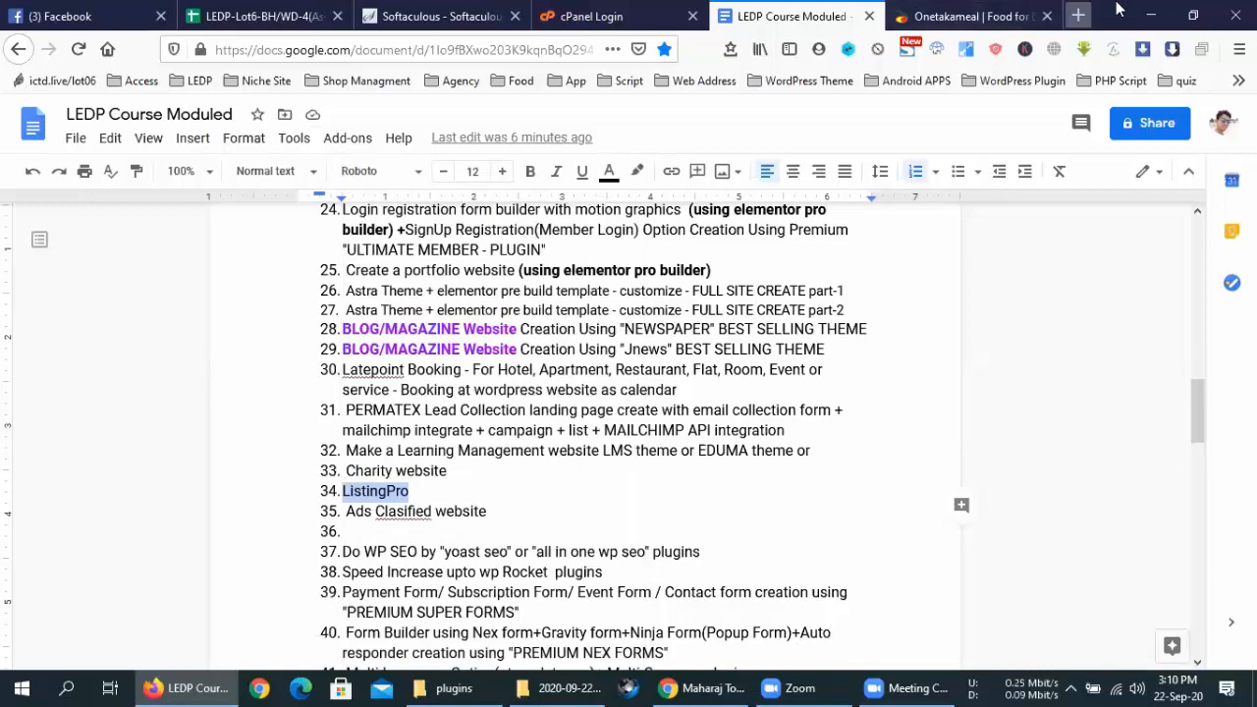
Open a new blank tab ready for a search
click(1078, 16)
click(825, 15)
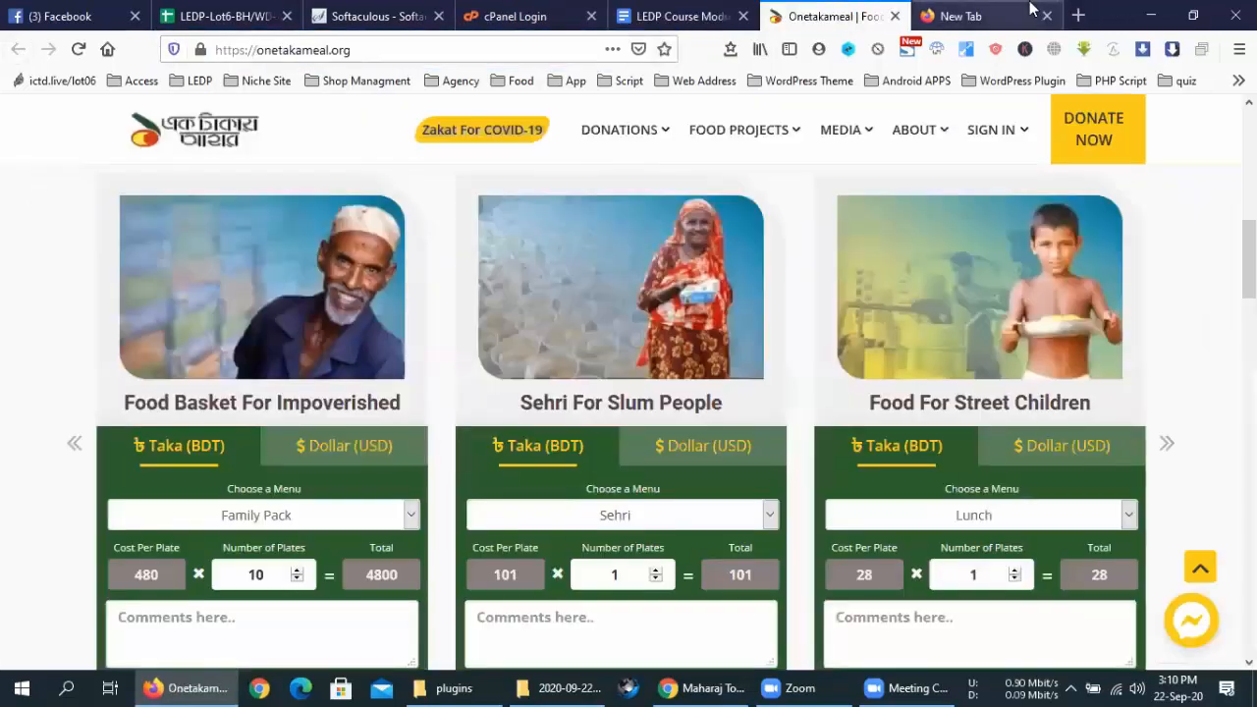
click(972, 16)
click(544, 44)
Search 'listingpro theme', open the $69 ThemeForest ListingPro item page, and launch its Live Preview
key(ctrl+v)
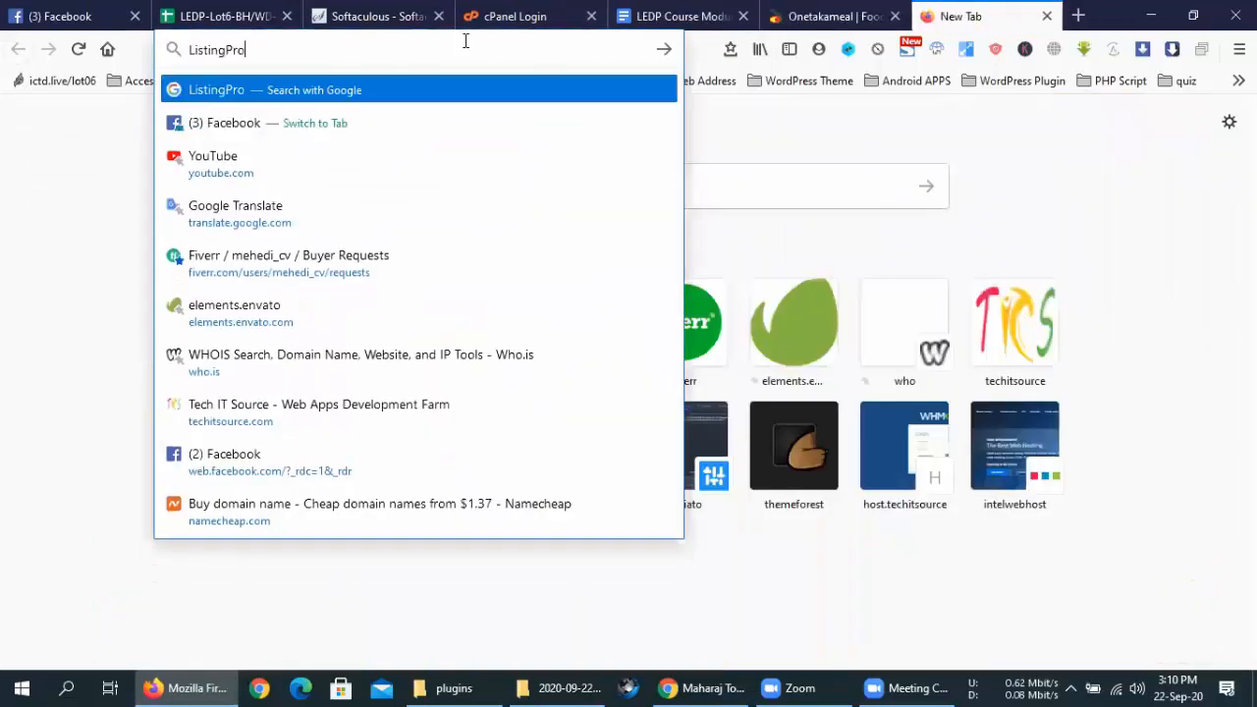
key(Down)
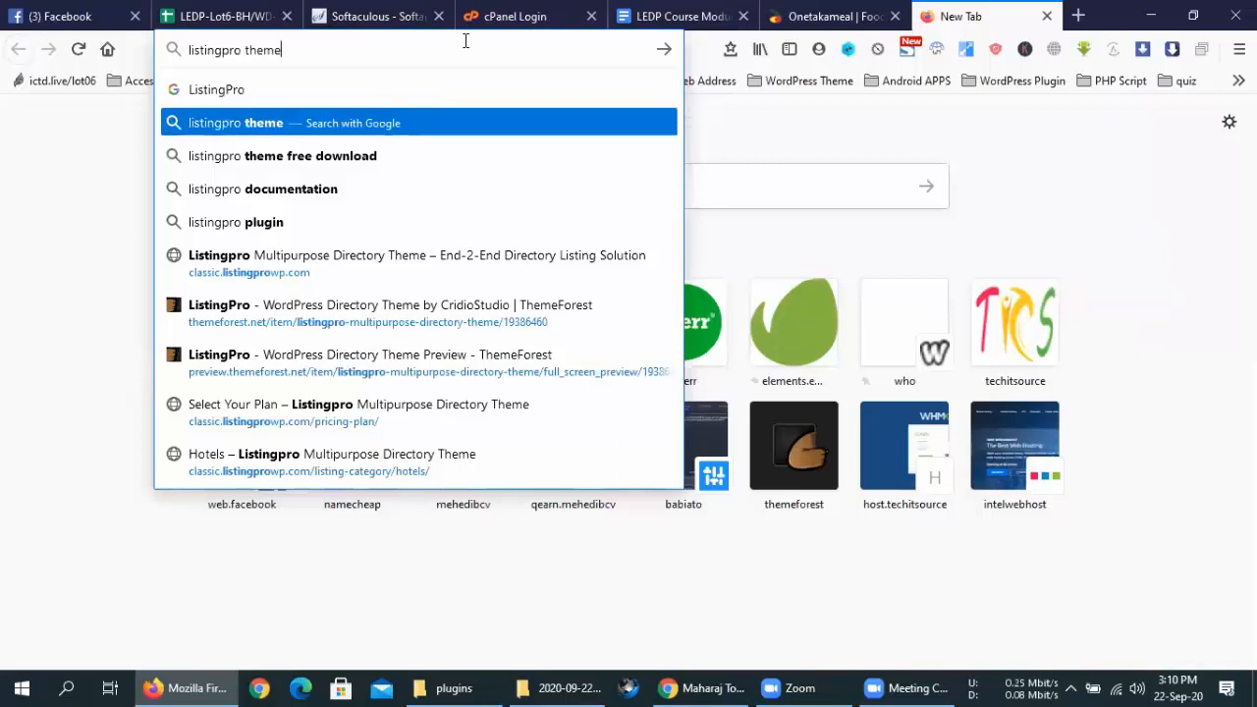
key(Return)
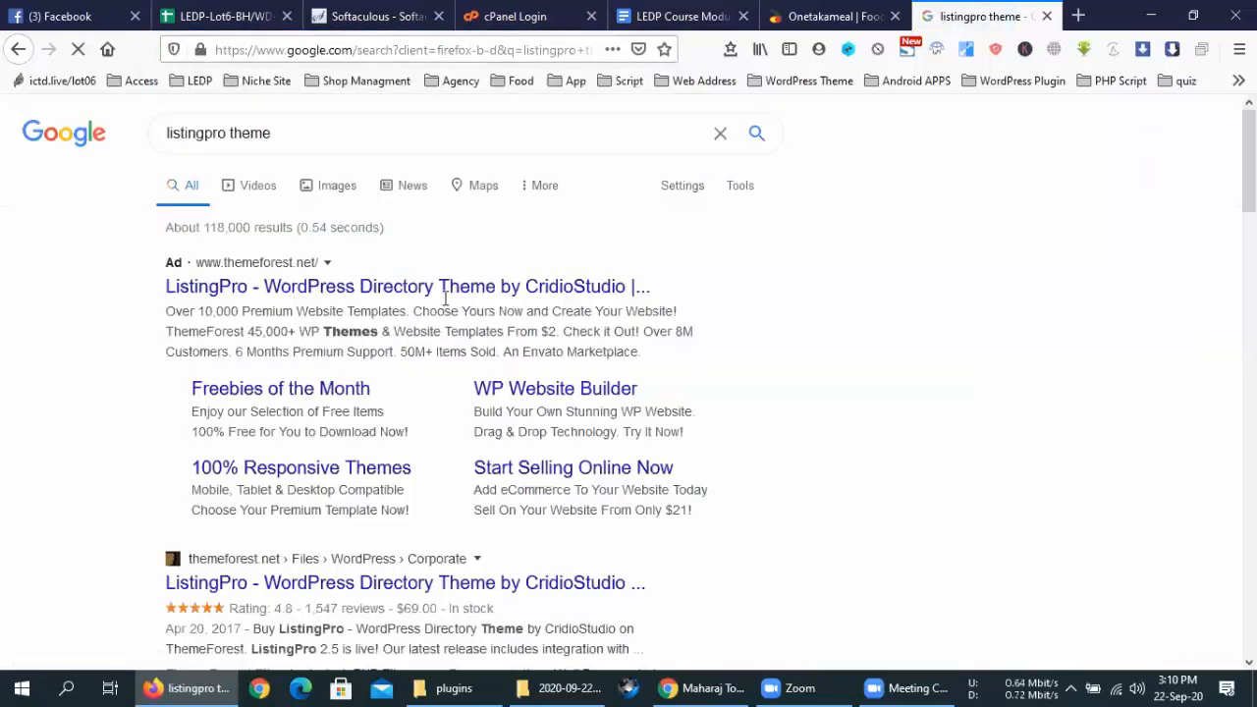
middle_click(444, 587)
click(1021, 9)
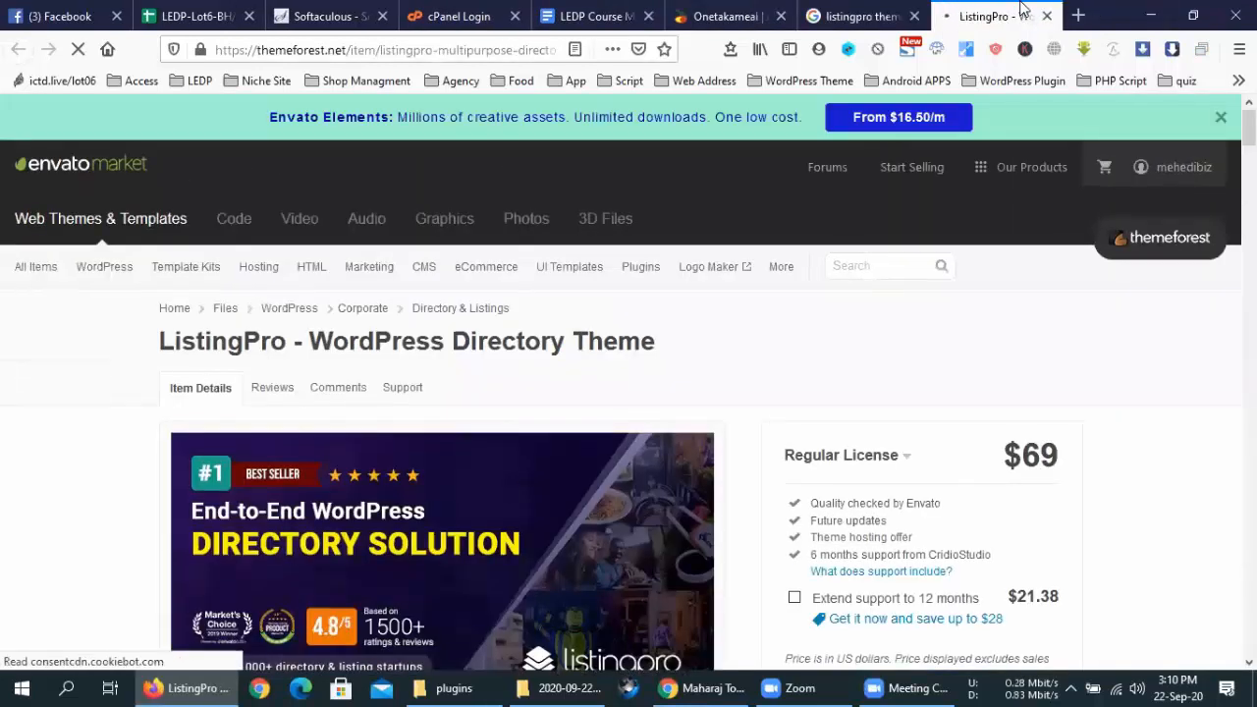
scroll(566, 352, down, 3)
scroll(566, 352, down, 2)
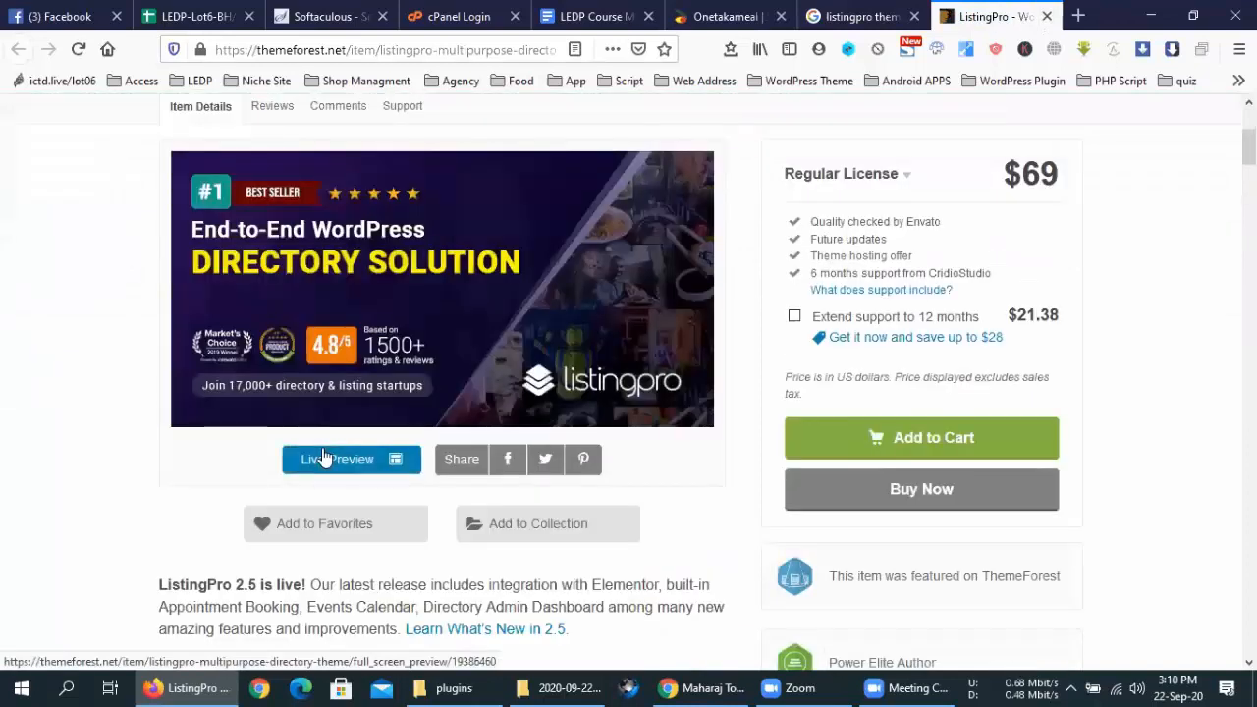
click(323, 454)
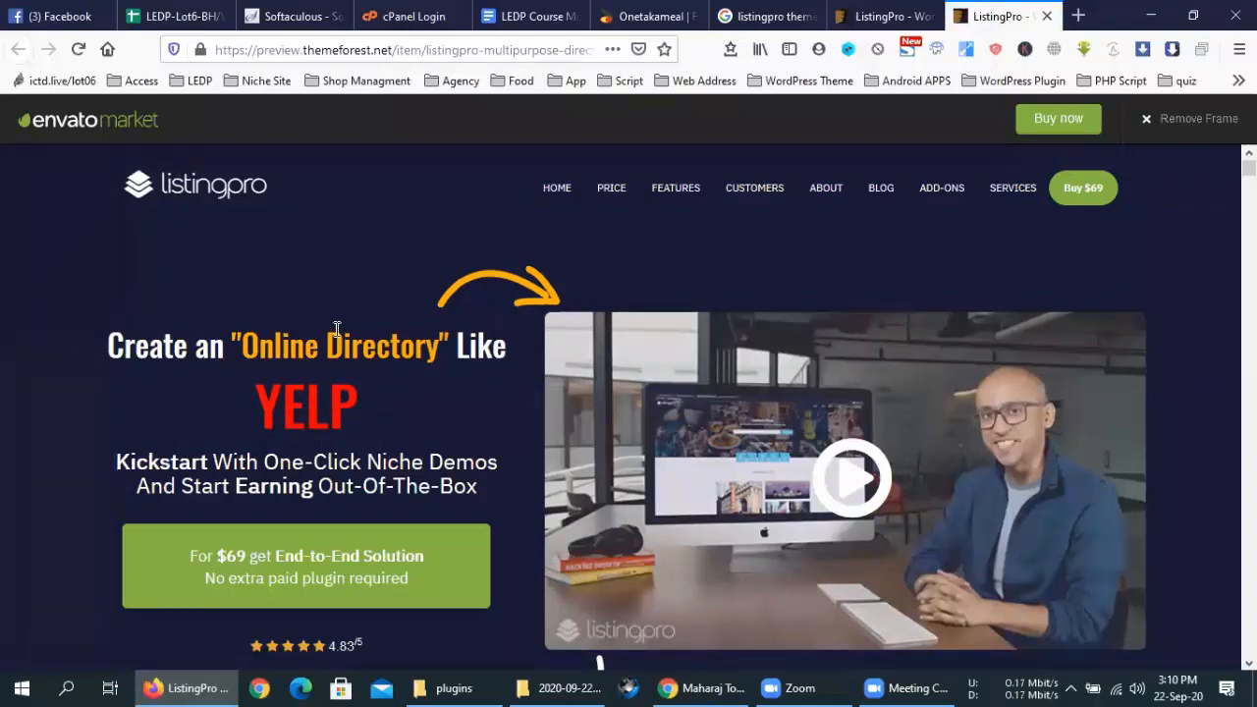
Scroll the ListingPro demo to its footer, return HOME, and remove the Envato preview frame
scroll(523, 350, down, 3)
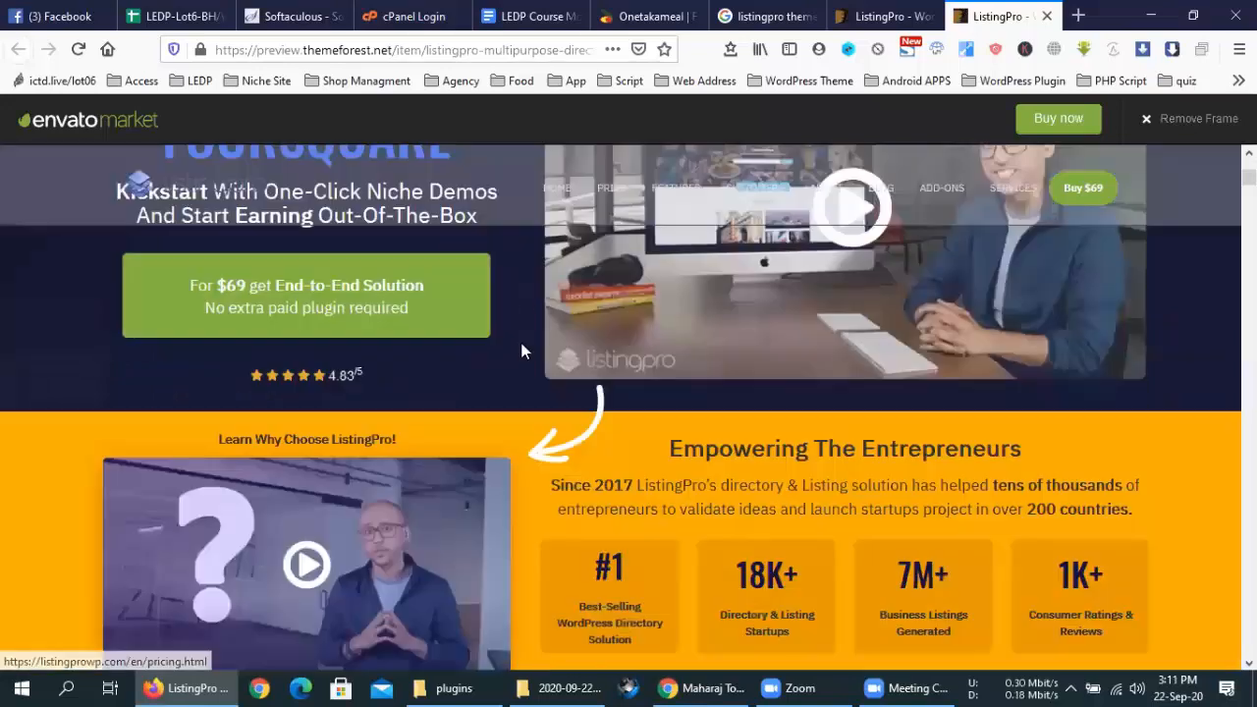
scroll(523, 350, down, 5)
scroll(523, 351, down, 5)
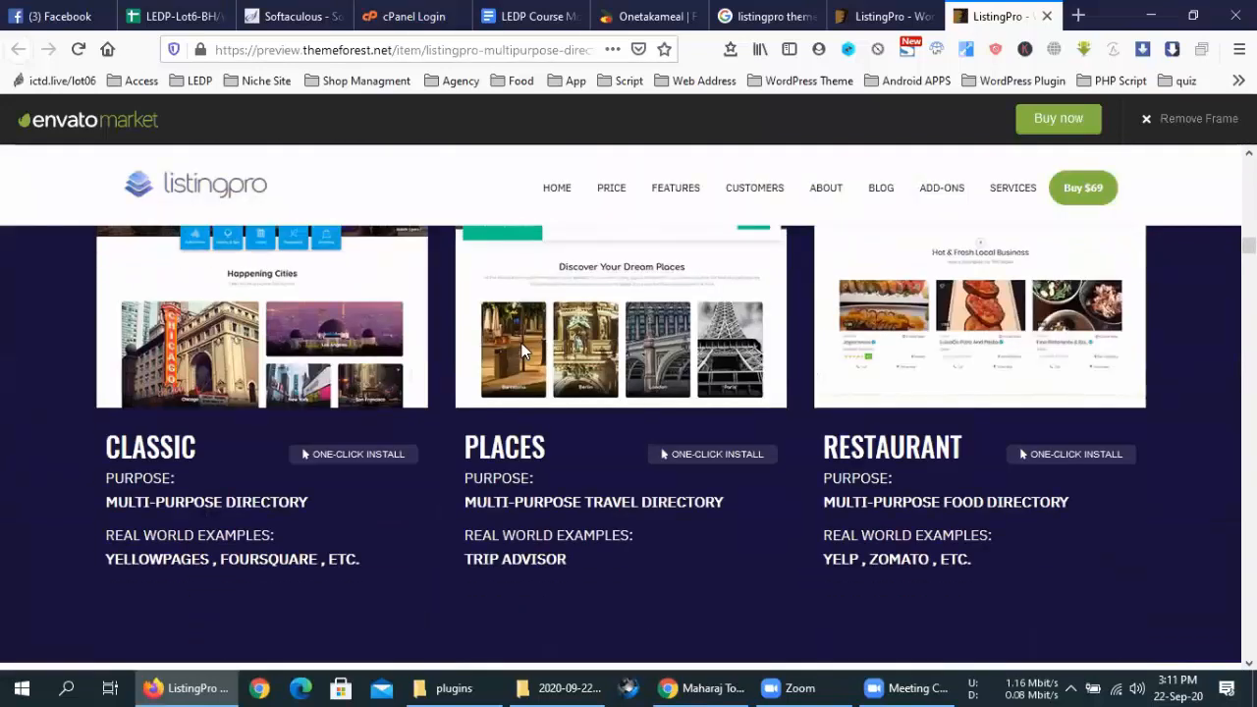
scroll(523, 351, down, 5)
scroll(522, 343, down, 5)
scroll(522, 343, down, 5)
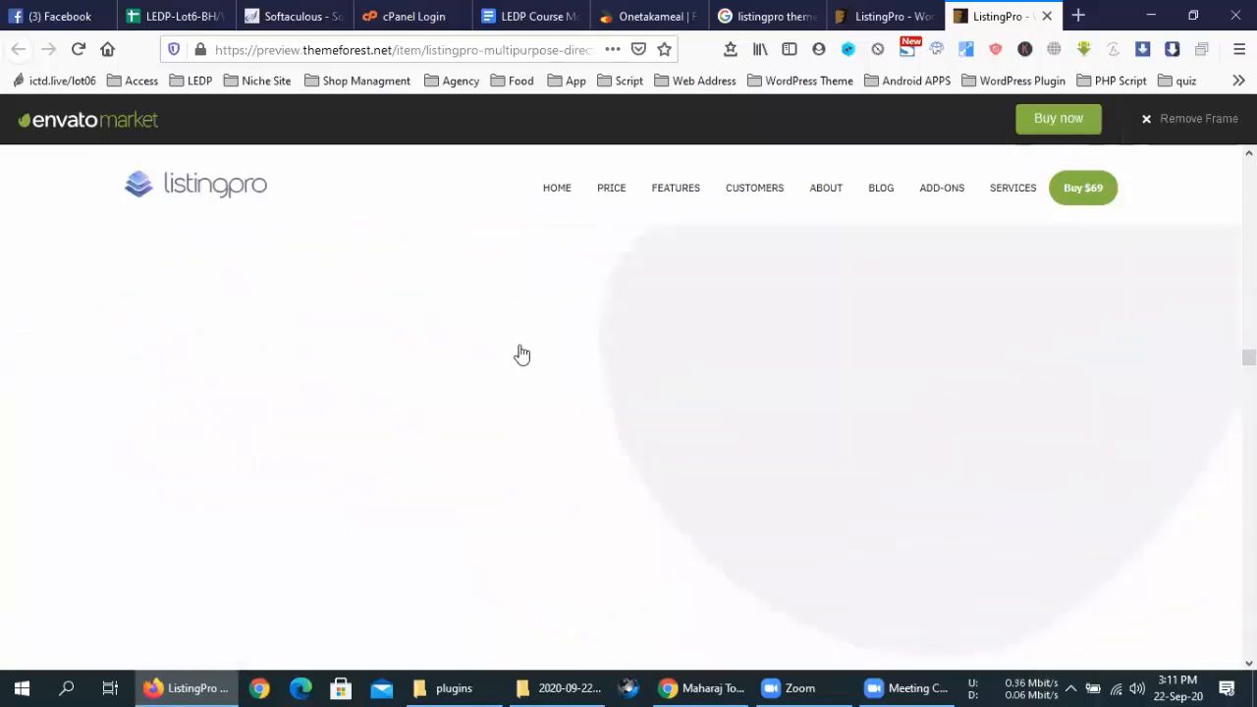
scroll(522, 351, down, 10)
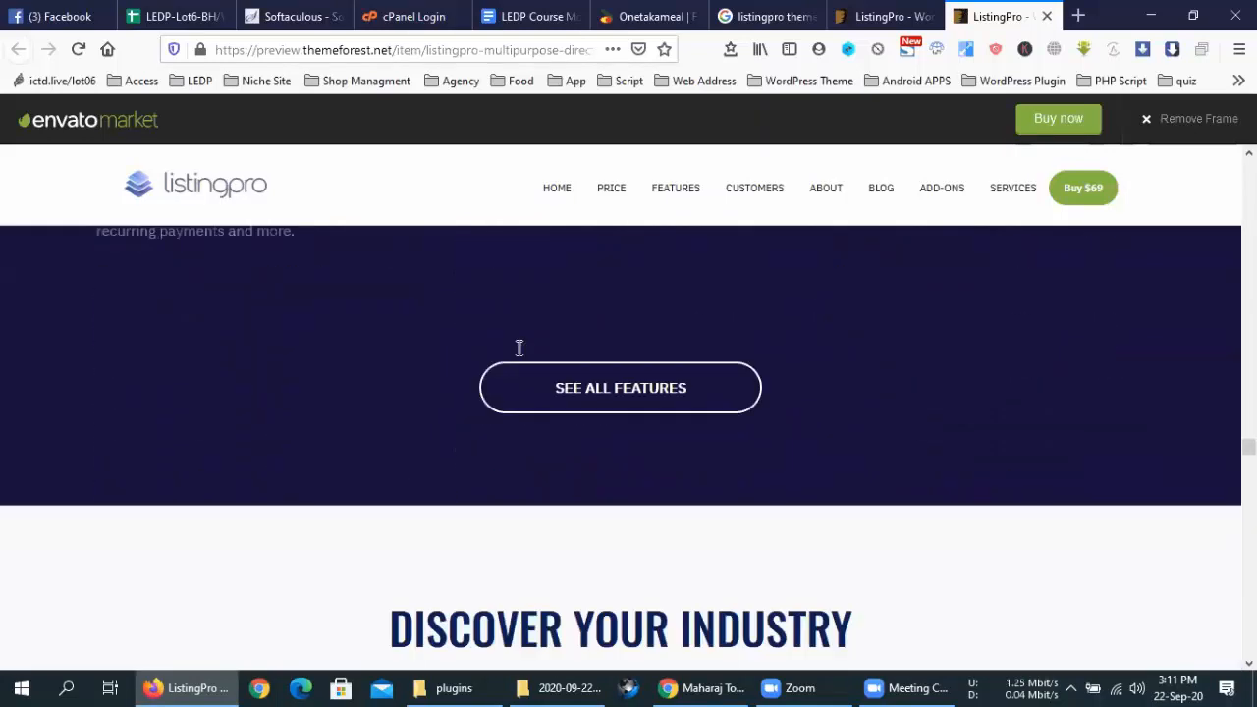
scroll(519, 347, down, 5)
scroll(520, 355, up, 4)
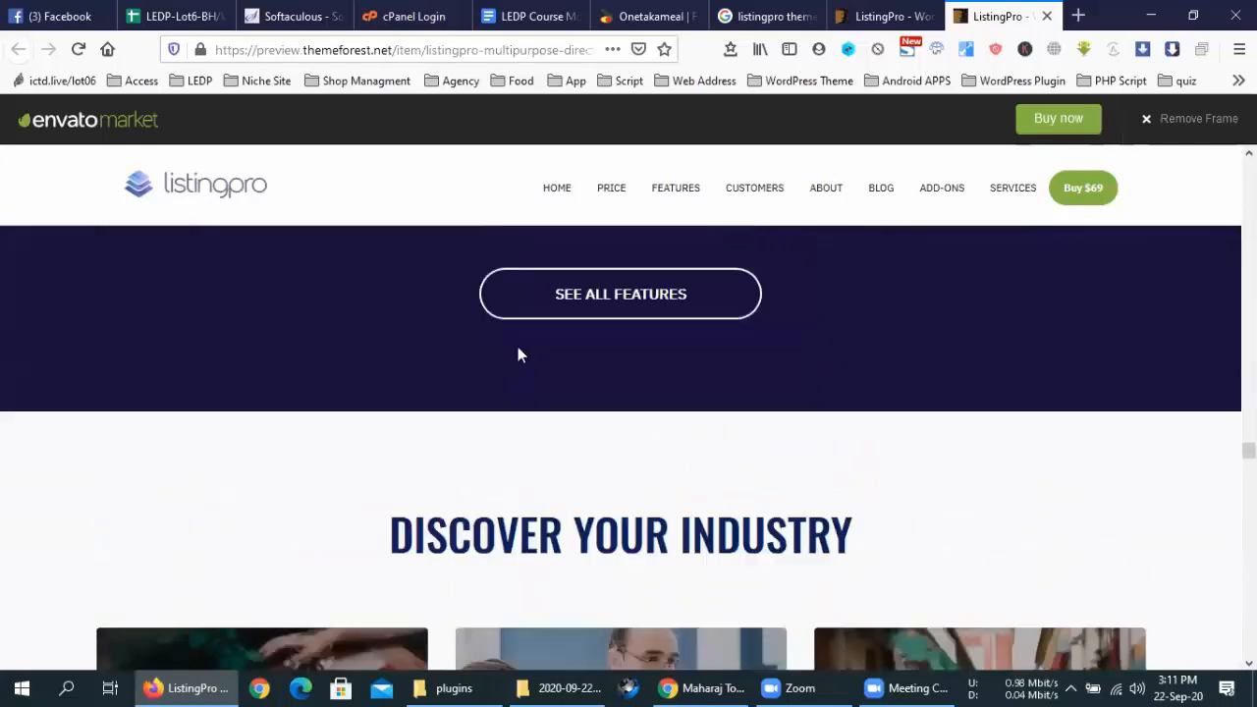
scroll(519, 349, down, 3)
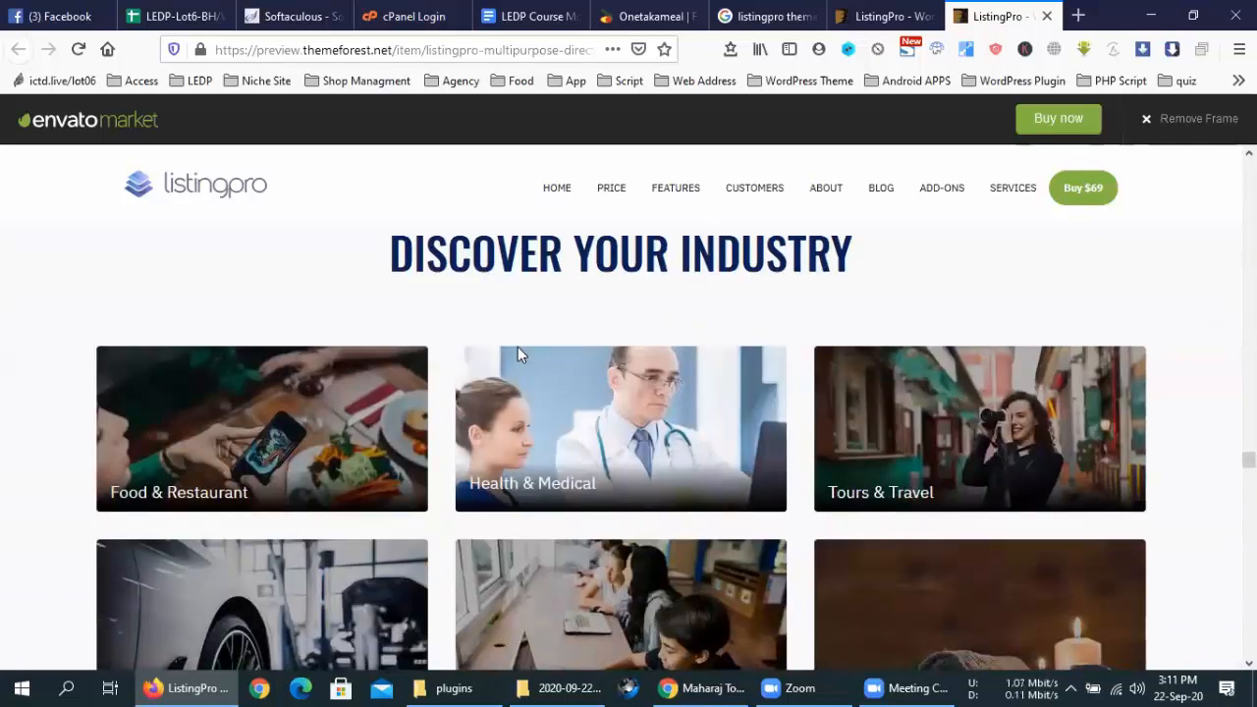
scroll(517, 347, down, 15)
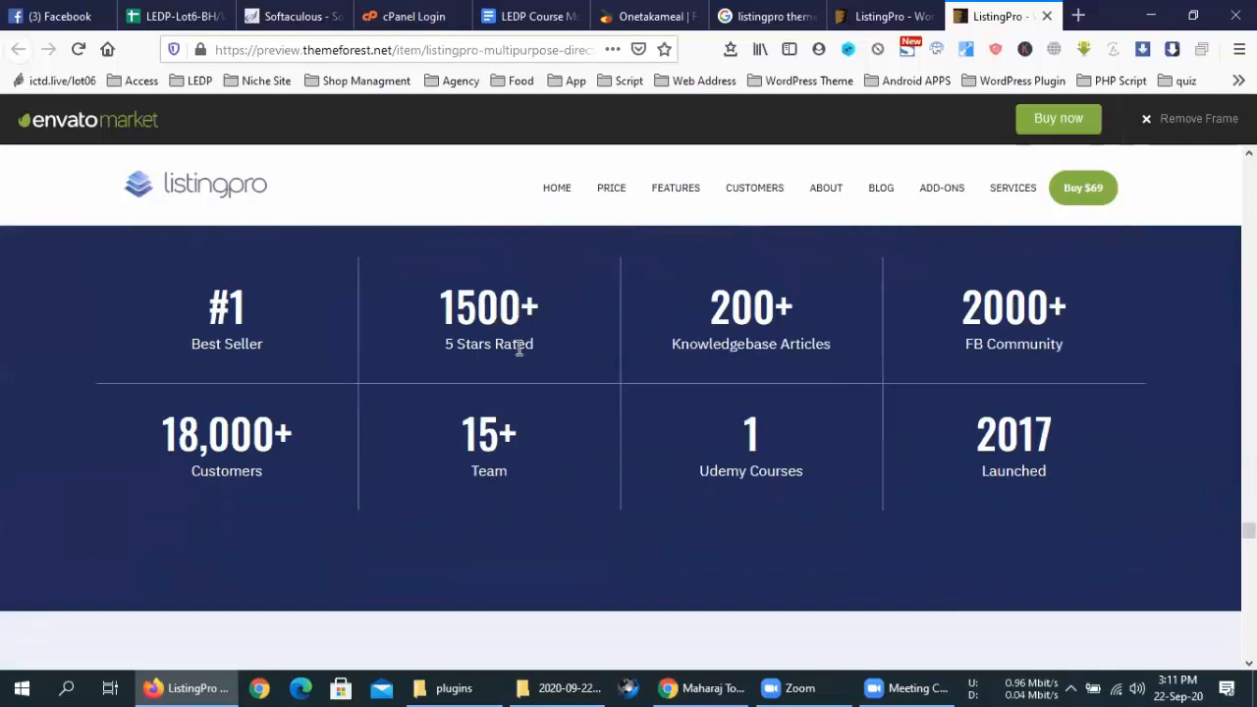
scroll(519, 349, down, 15)
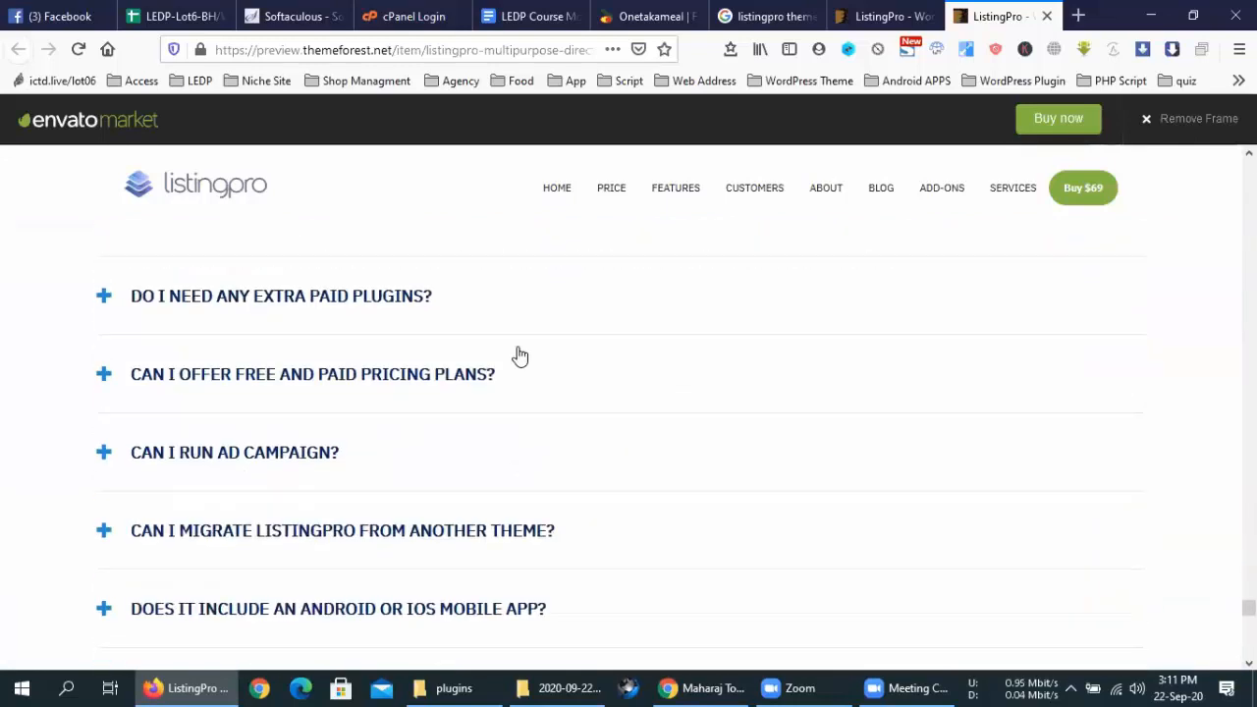
scroll(519, 355, down, 12)
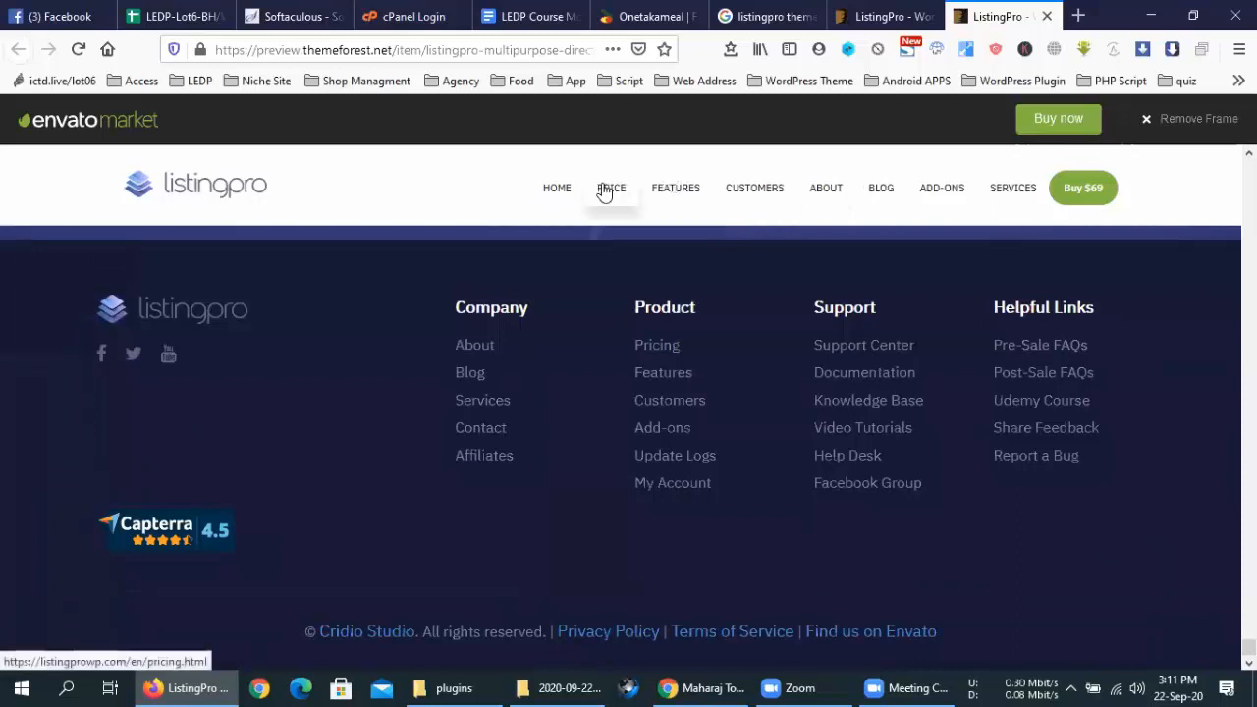
click(556, 189)
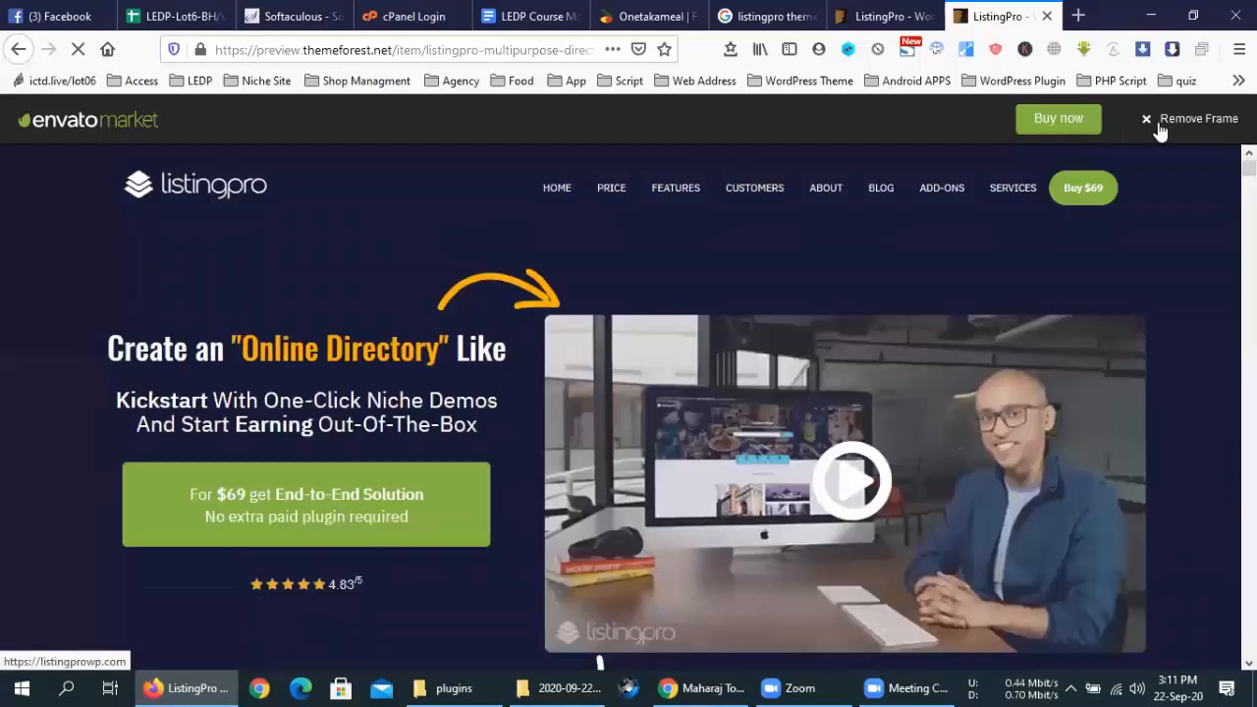
click(1159, 127)
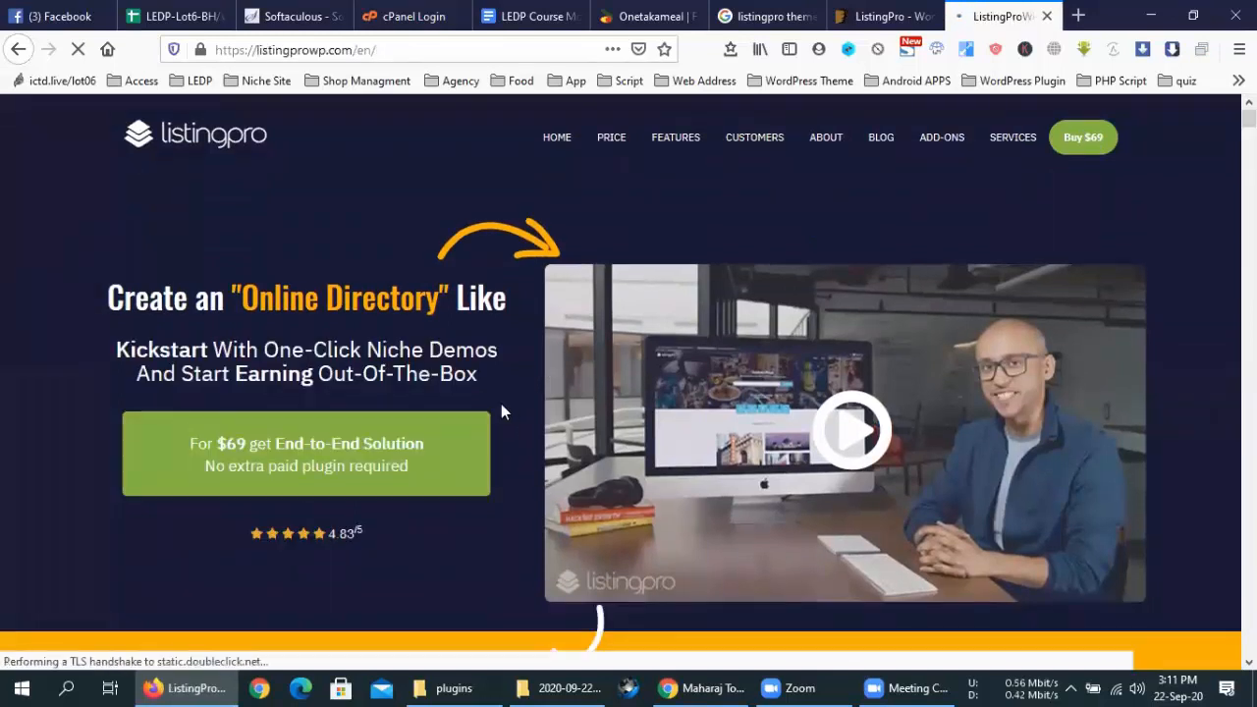
Scroll to the pre-built demos and open the Classic demo in a new tab
scroll(500, 404, down, 5)
scroll(498, 411, down, 10)
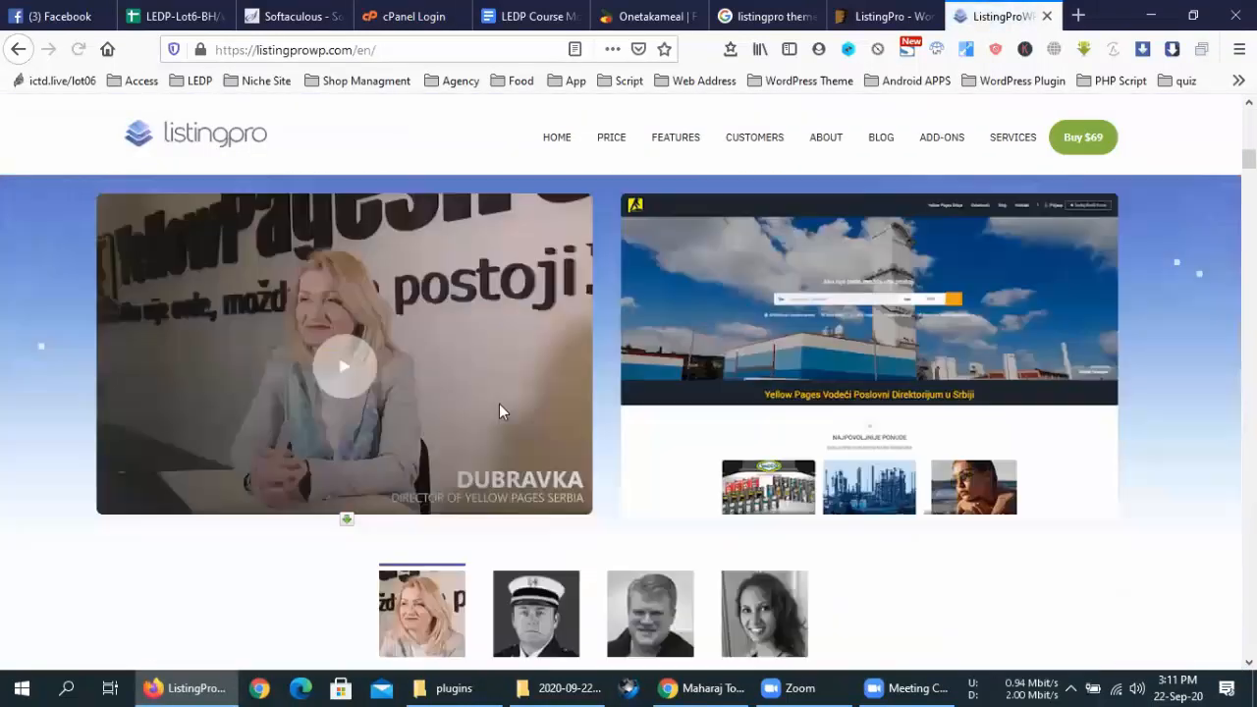
scroll(499, 408, down, 3)
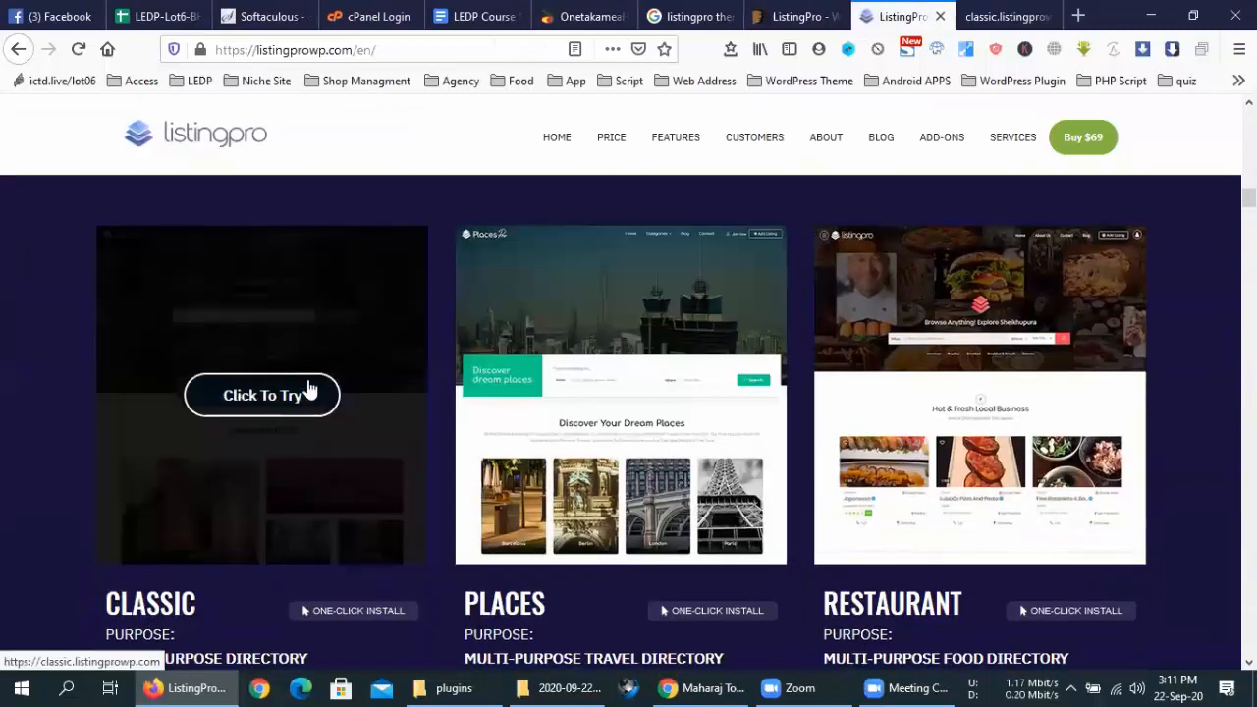
middle_click(312, 395)
click(1016, 15)
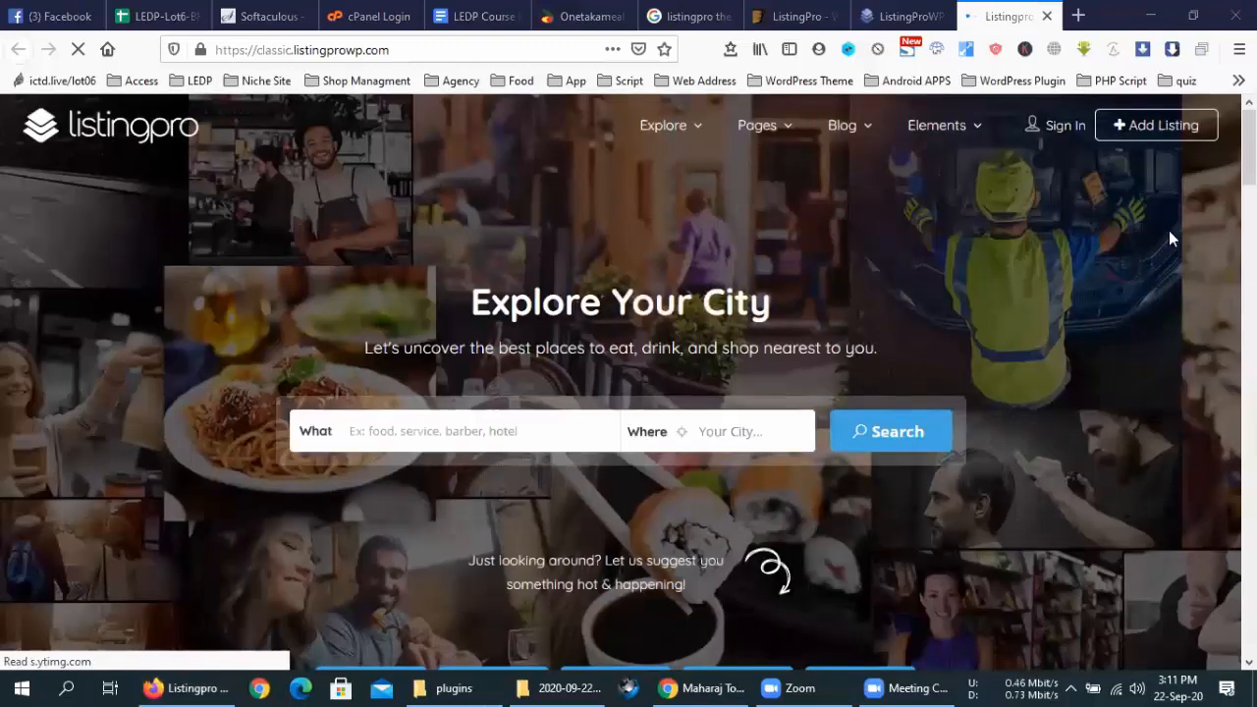
Open your own site's /listing/ page in a new tab and compare it with the Classic demo
click(1168, 232)
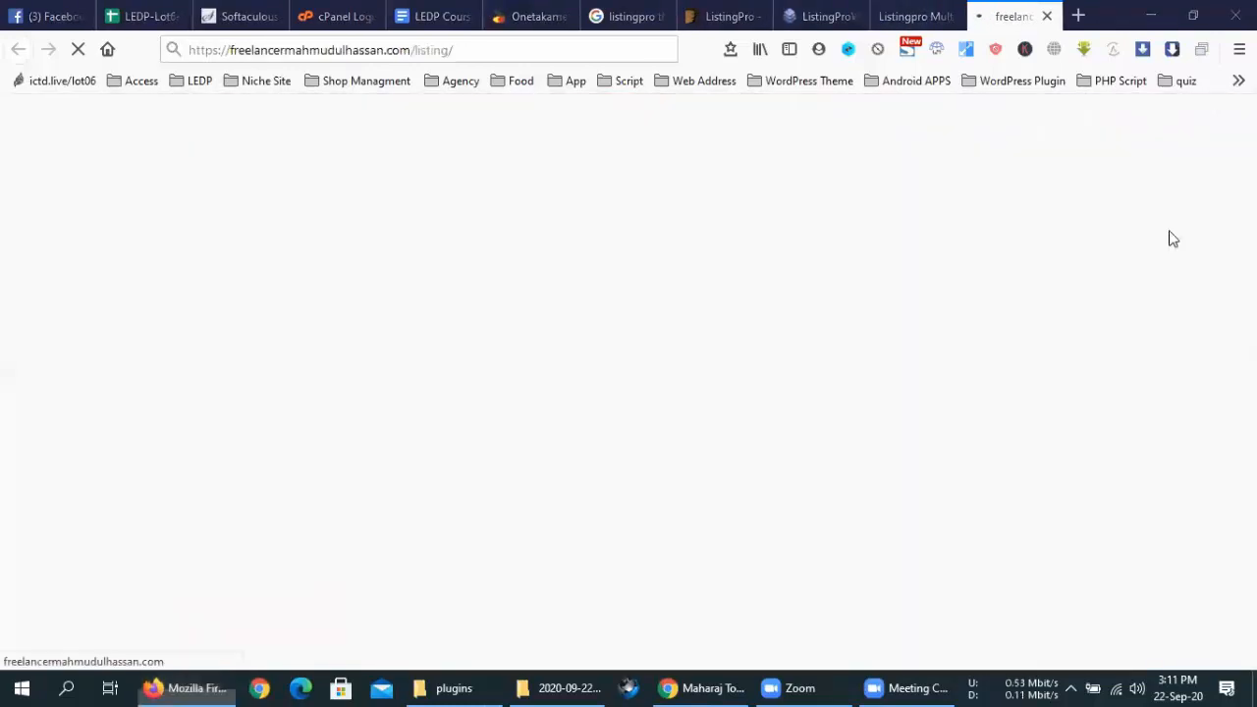
click(915, 11)
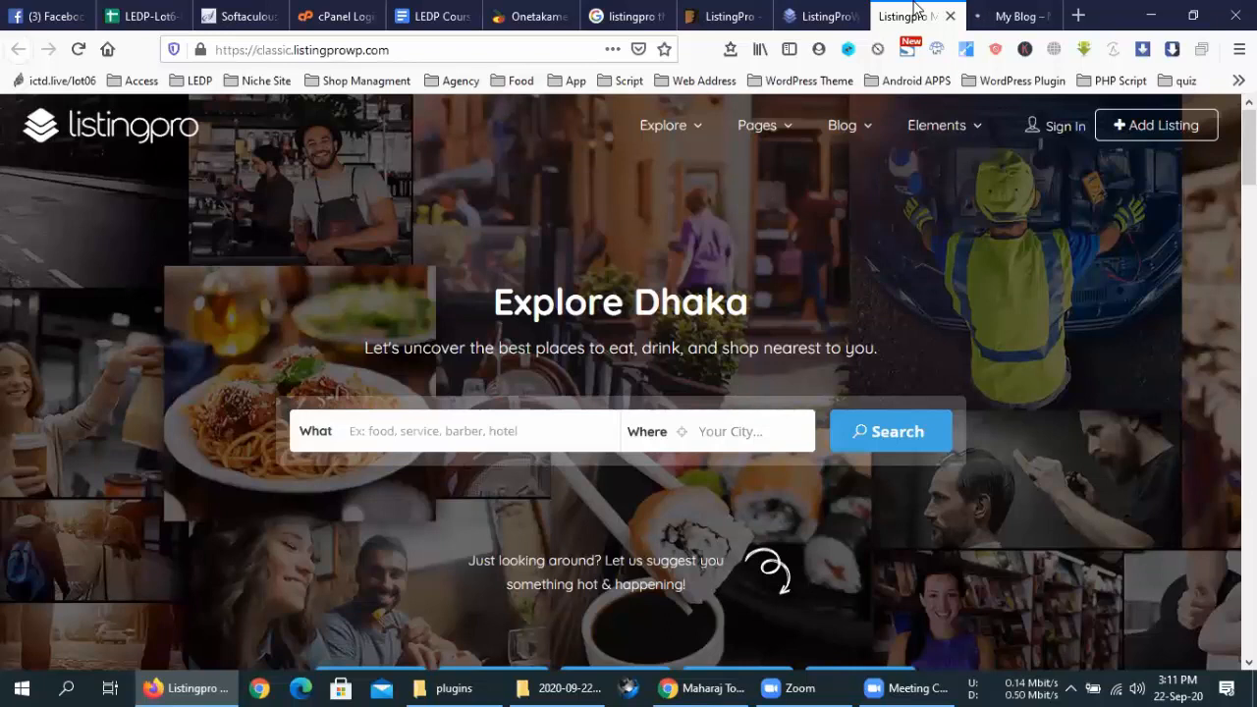
click(997, 10)
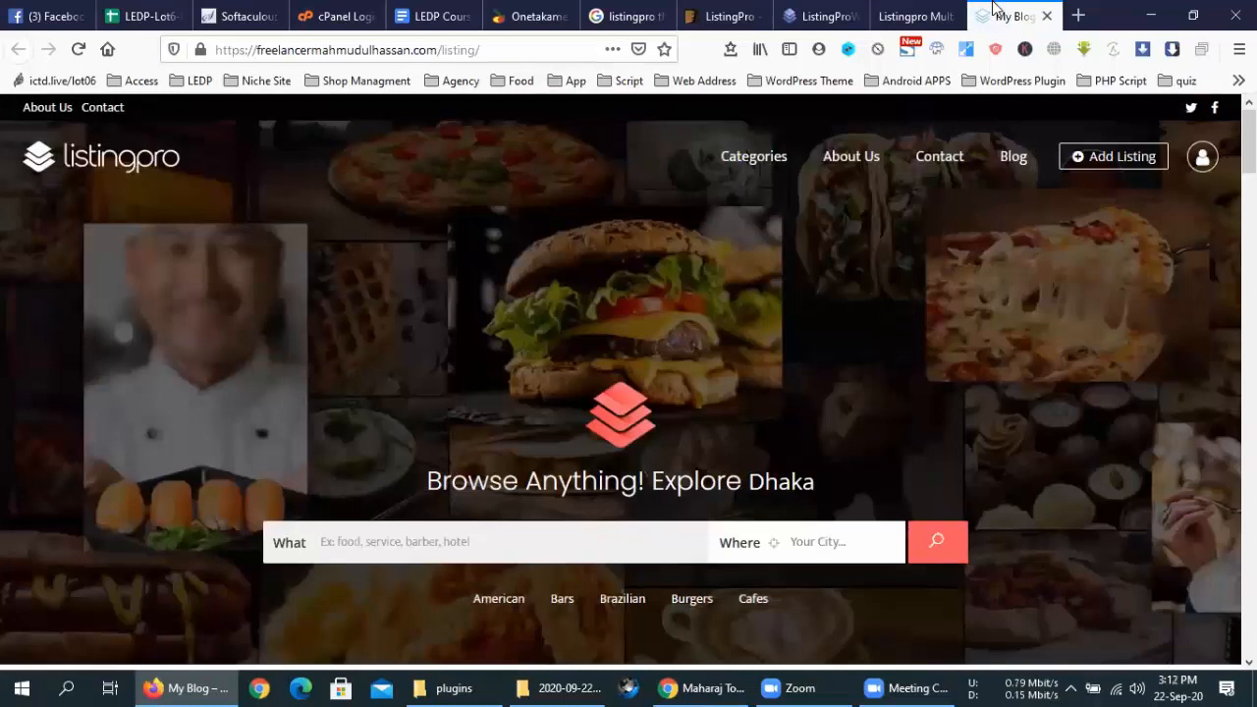
click(914, 16)
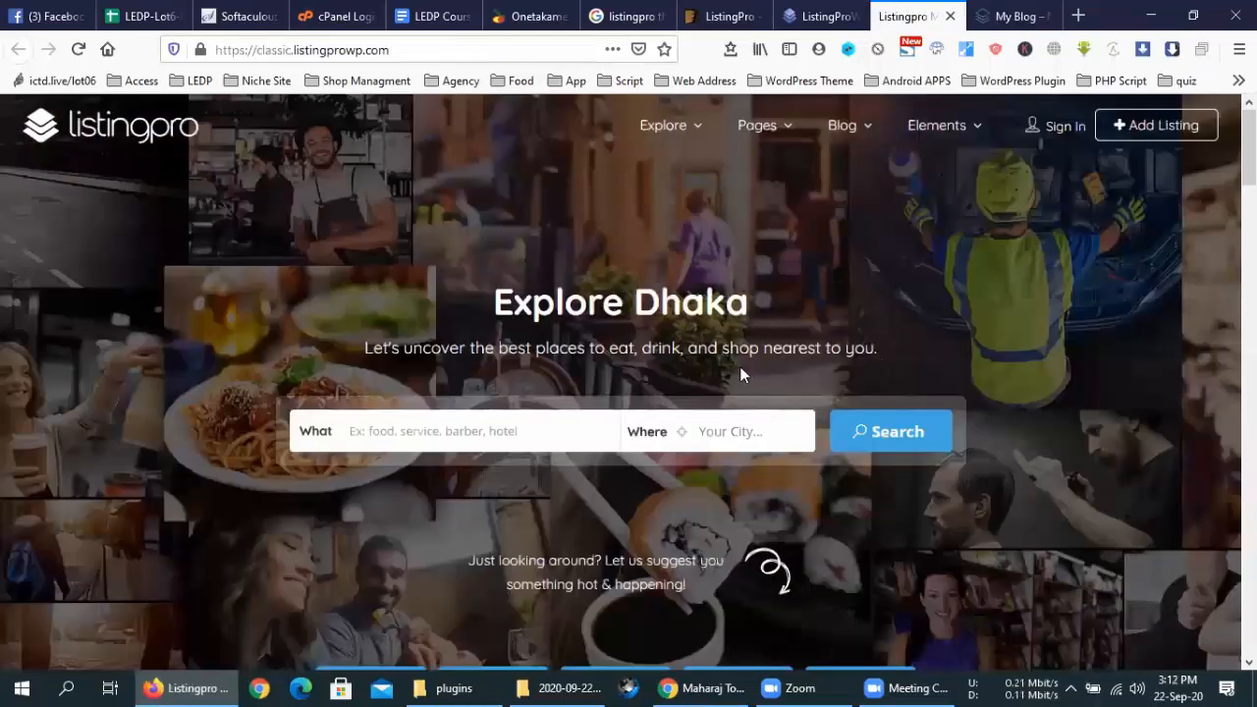
click(1004, 15)
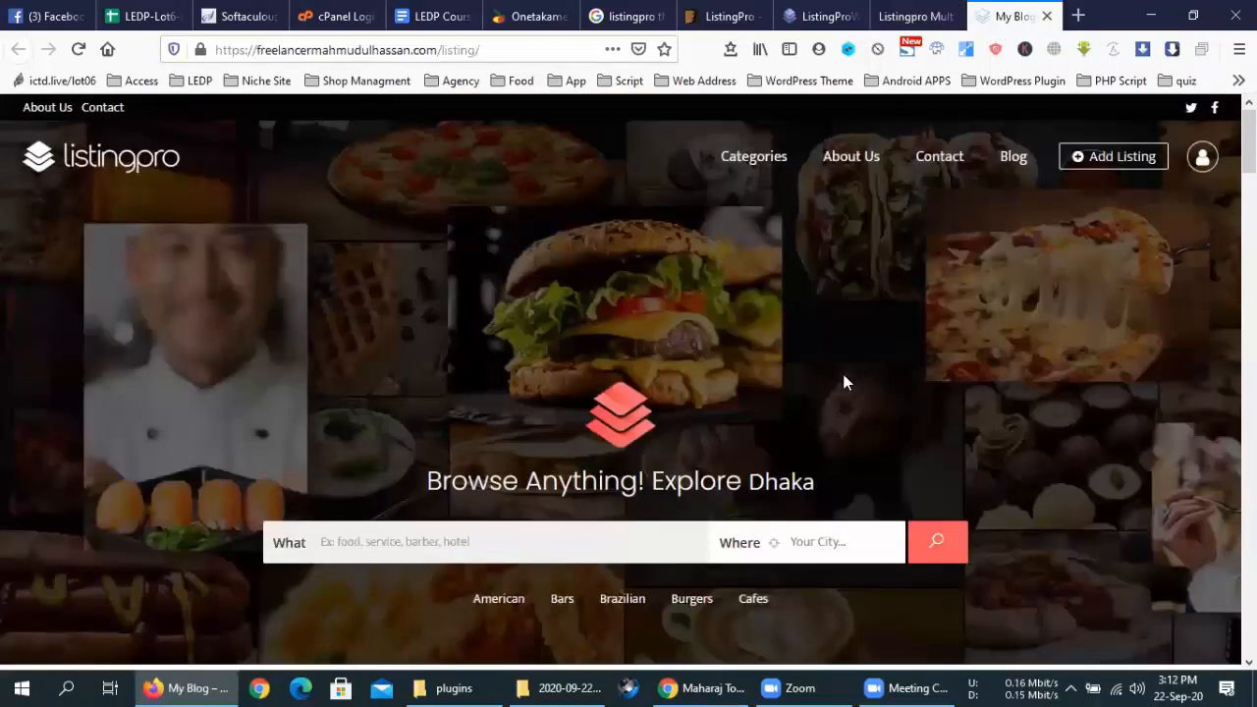
scroll(842, 382, down, 3)
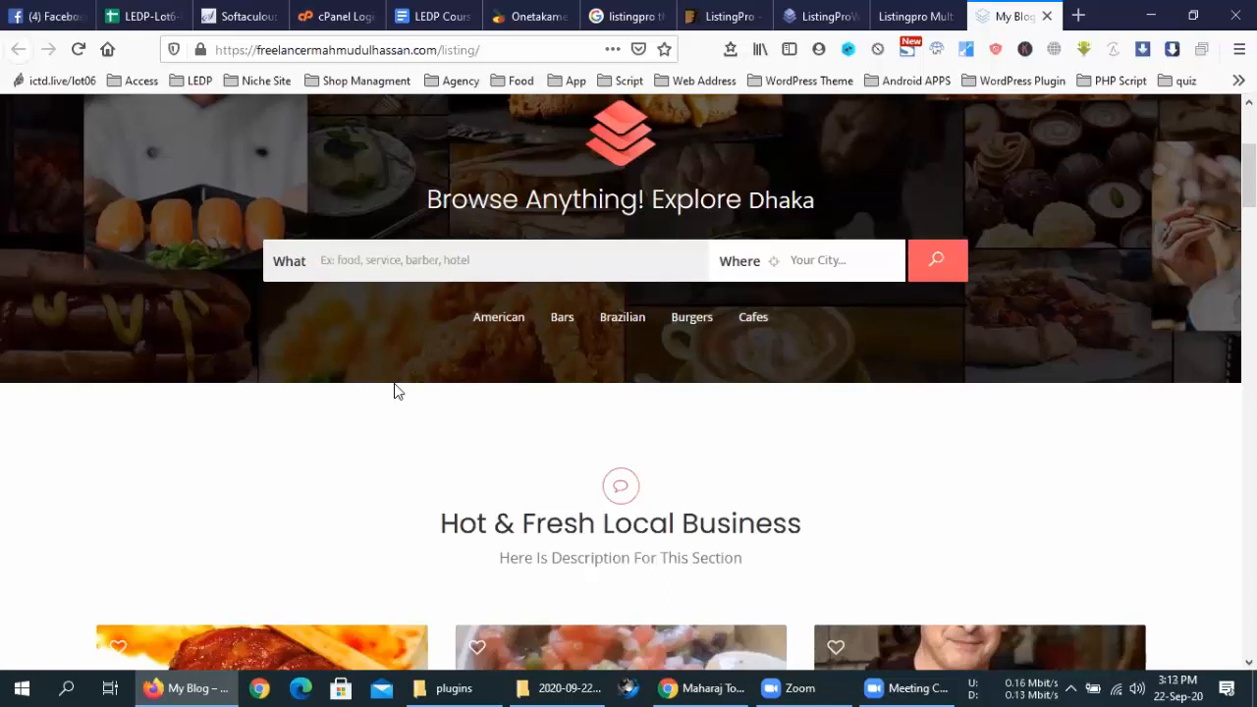
Back on the Classic demo, open the Automotive category to see its listings and map
click(938, 12)
double_click(797, 360)
click(797, 359)
double_click(797, 359)
scroll(797, 359, down, 5)
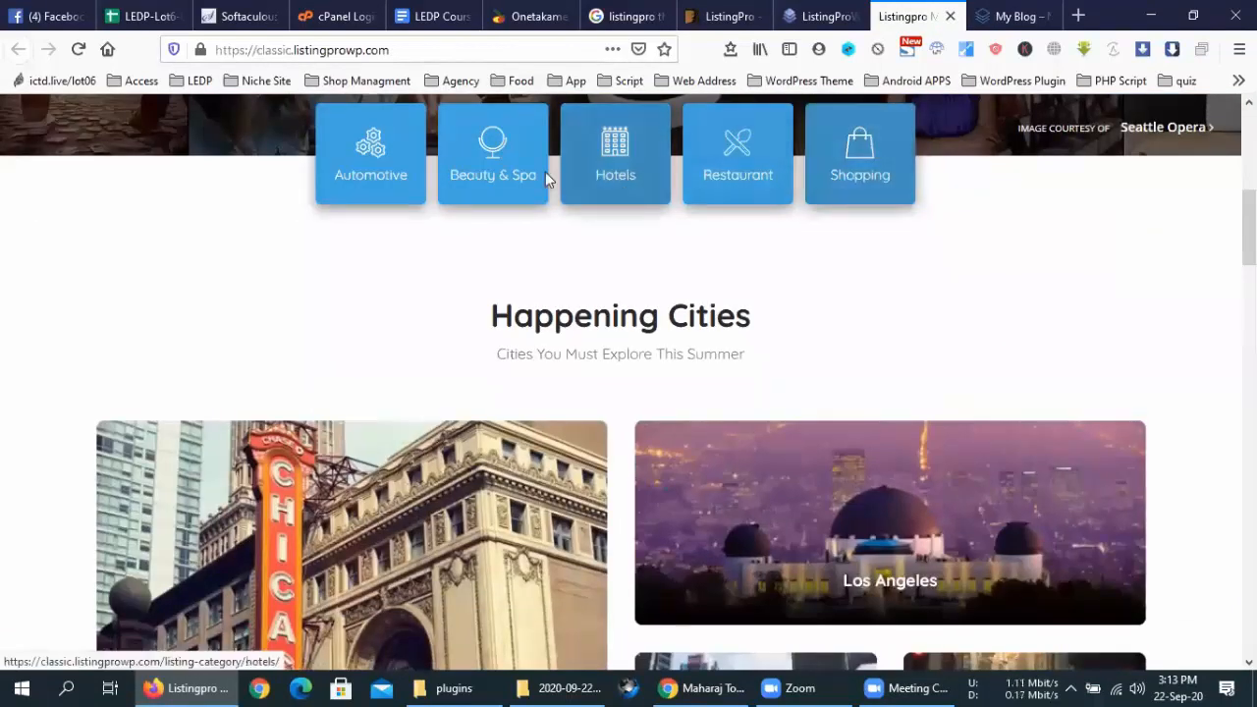
click(374, 152)
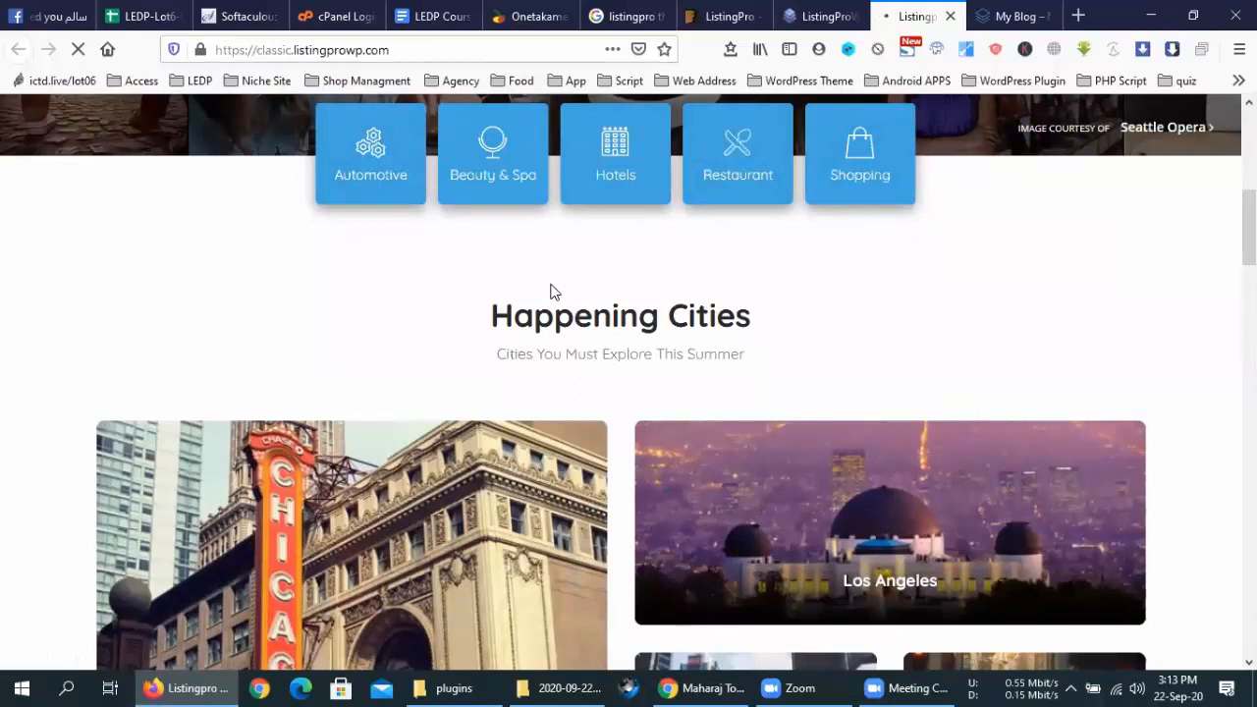
scroll(550, 292, down, 5)
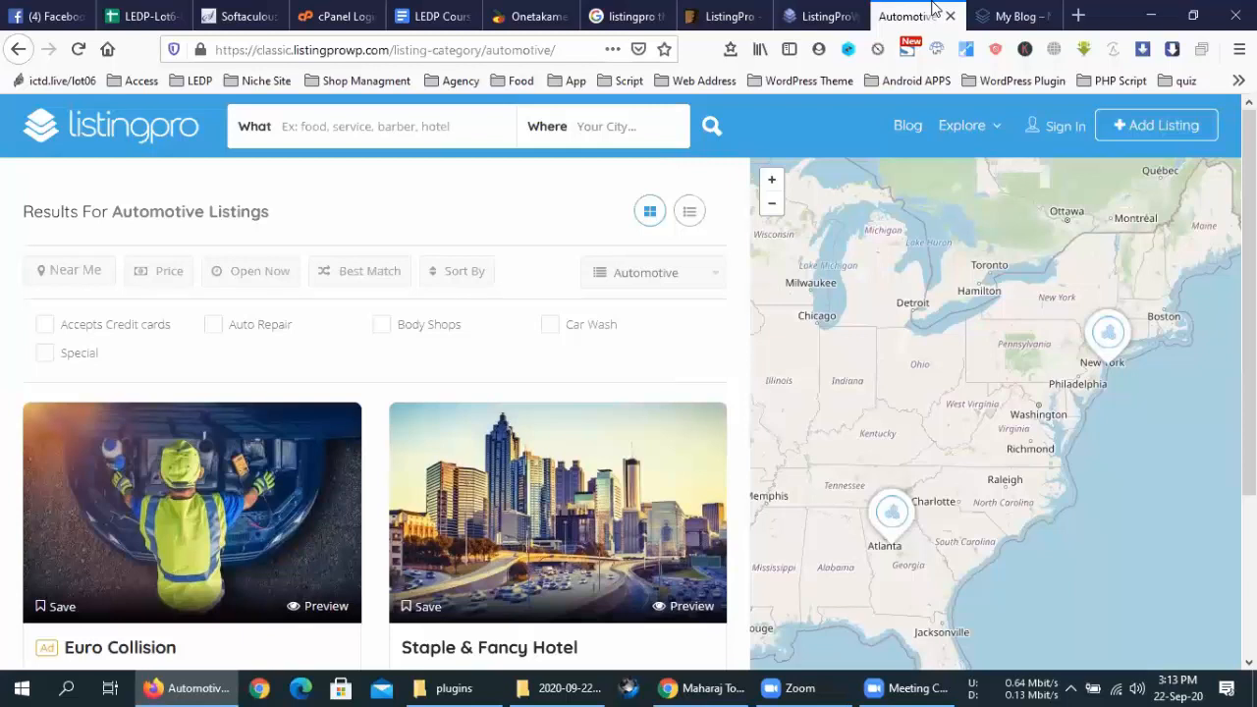
Close the Automotive tab and go back to the My Blog 'Explore Dhaka' listing page
scroll(584, 455, down, 2)
scroll(585, 448, up, 2)
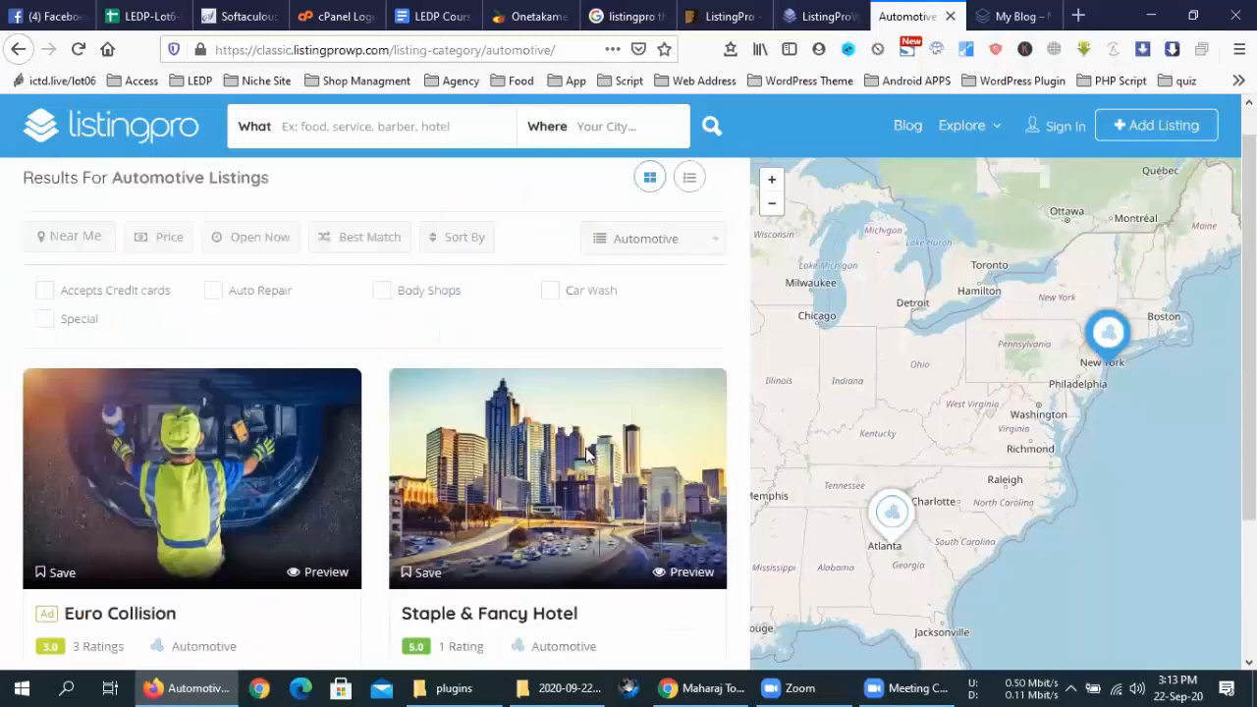
click(950, 18)
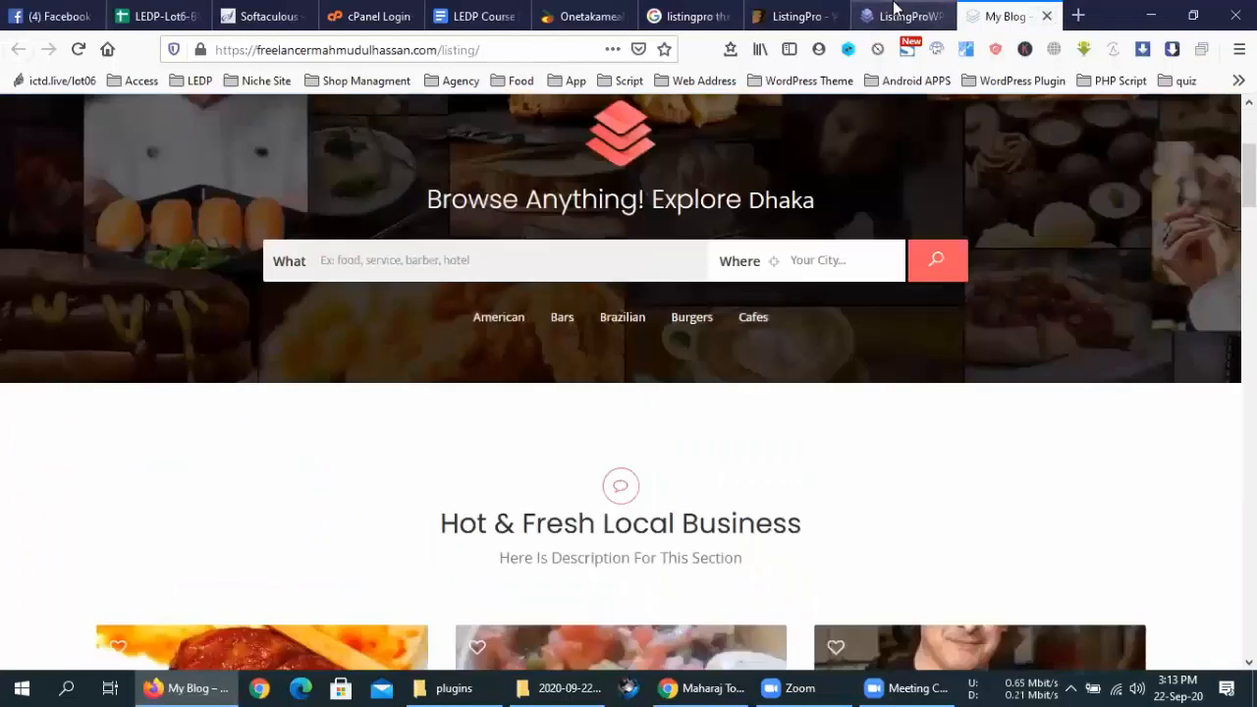
click(895, 10)
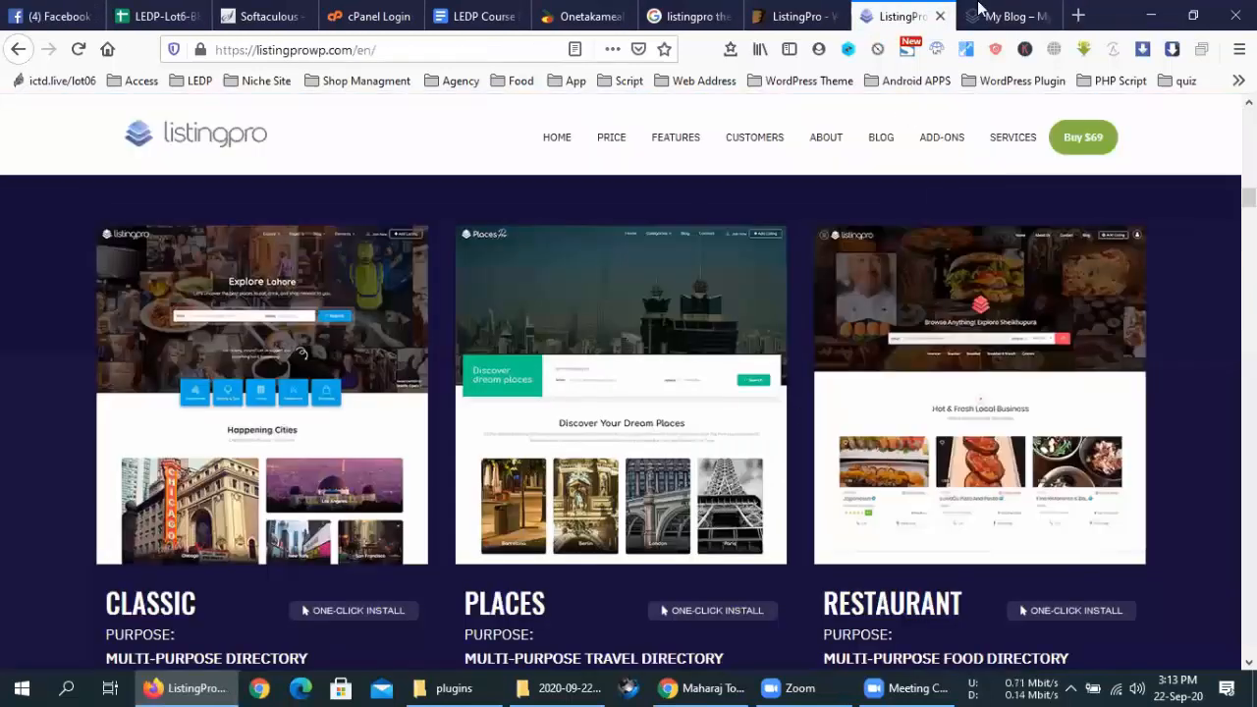
click(979, 14)
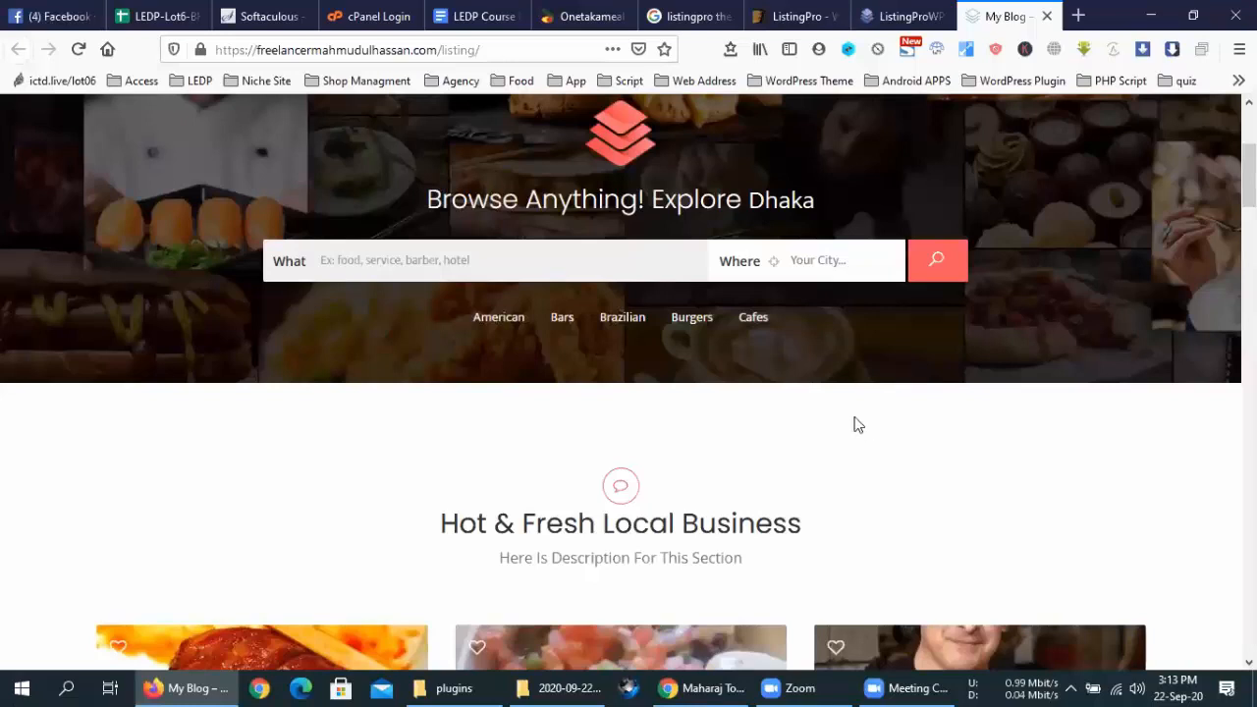
scroll(854, 424, up, 1)
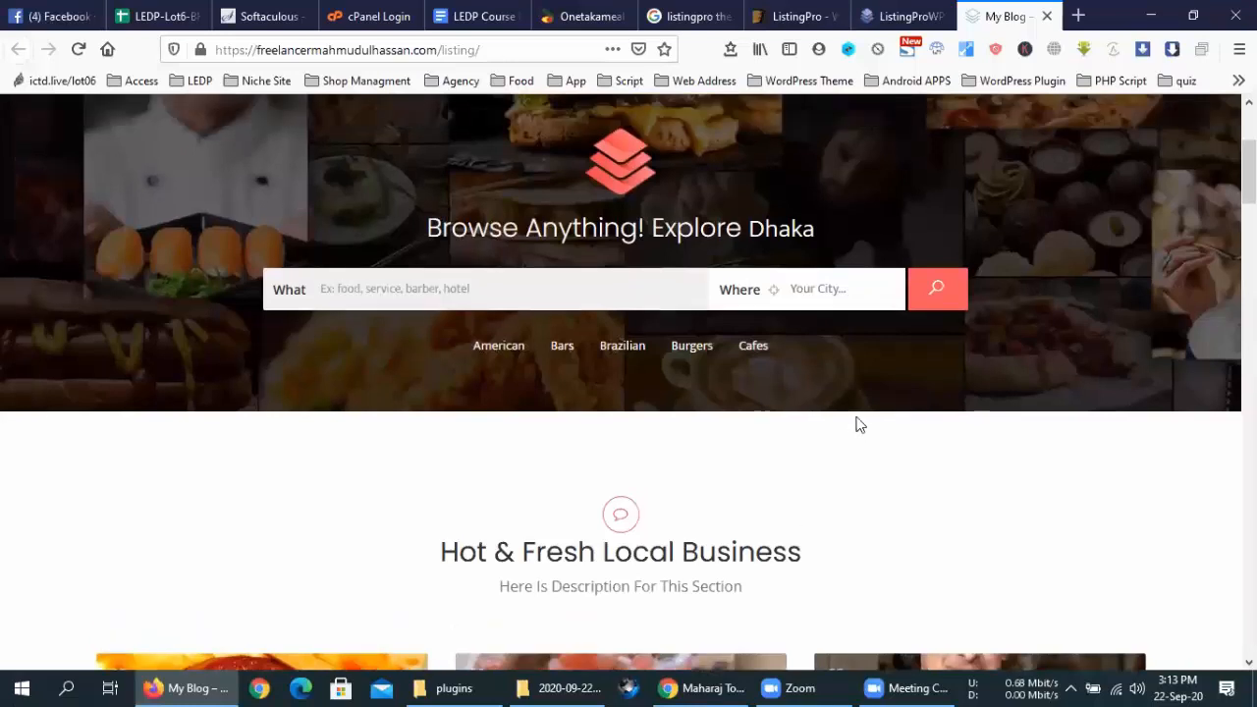
scroll(1038, 245, up, 3)
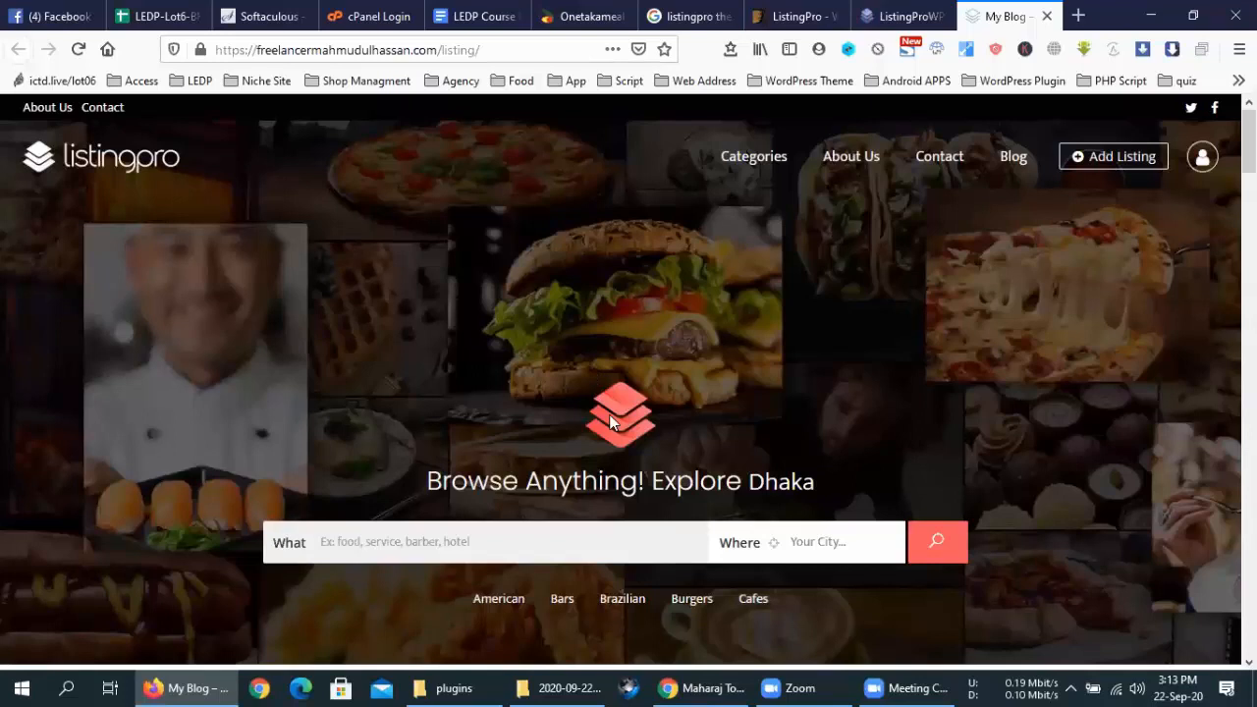
scroll(613, 395, down, 1)
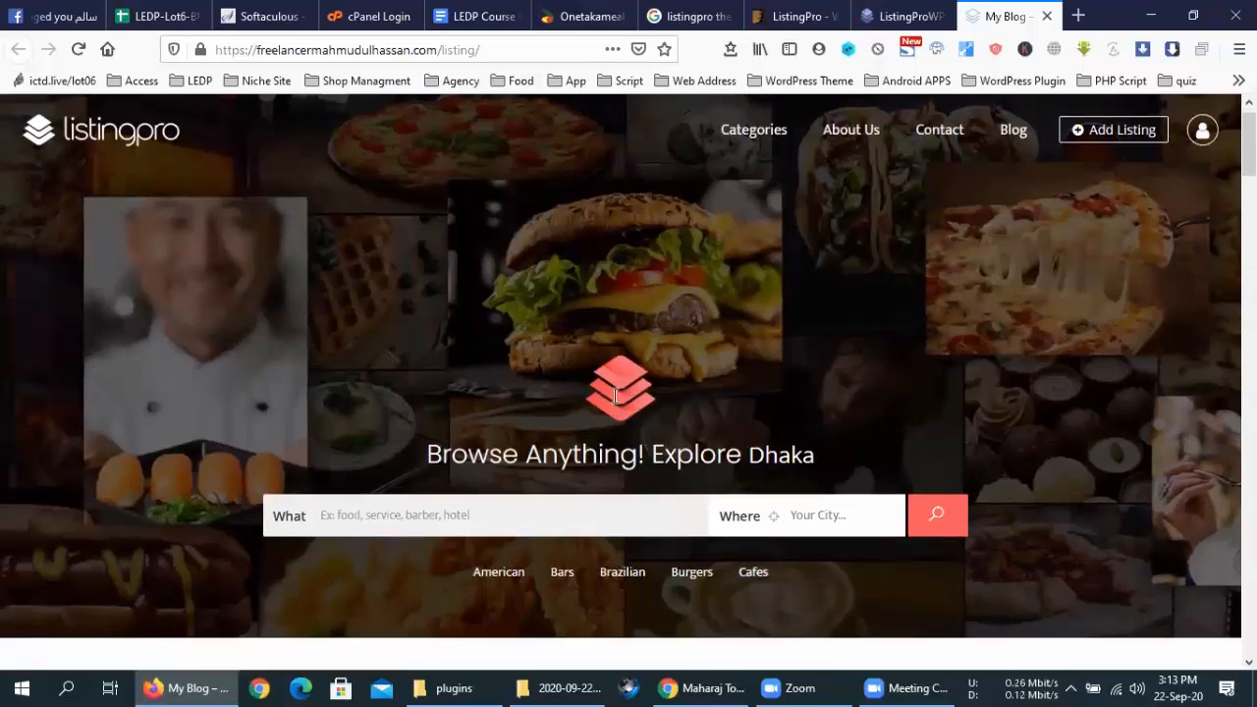
scroll(726, 619, down, 2)
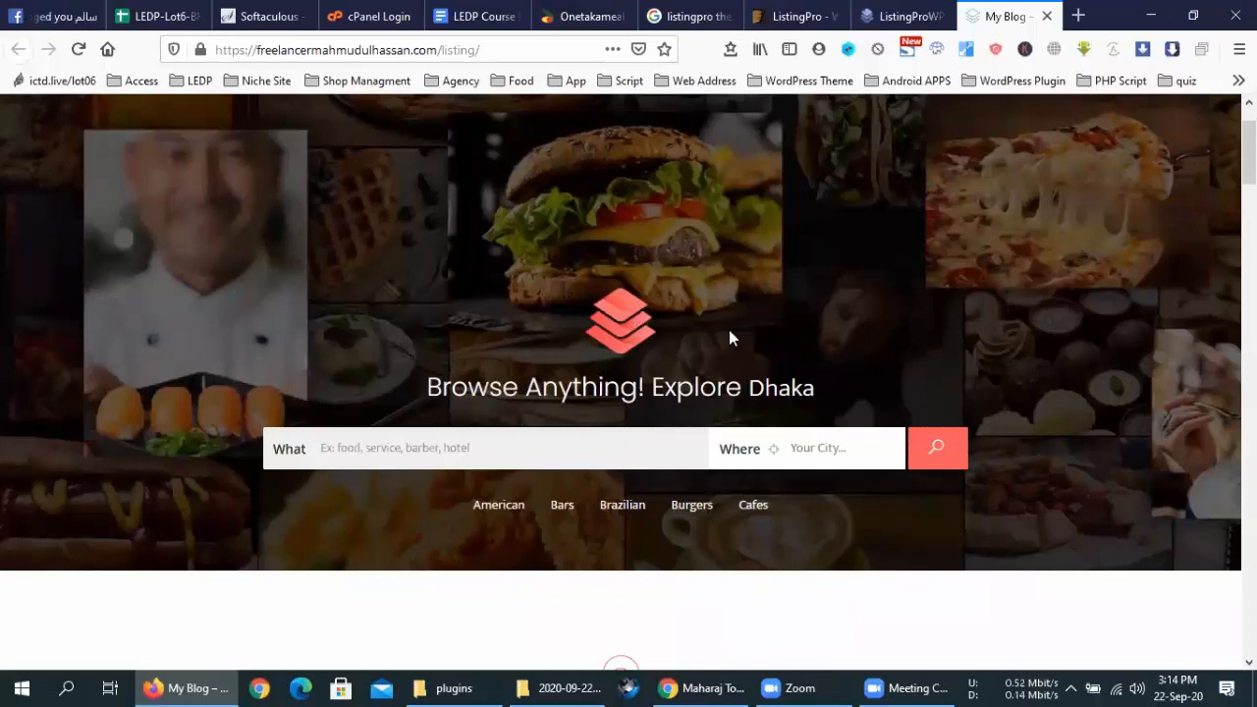
click(903, 16)
middle_click(252, 395)
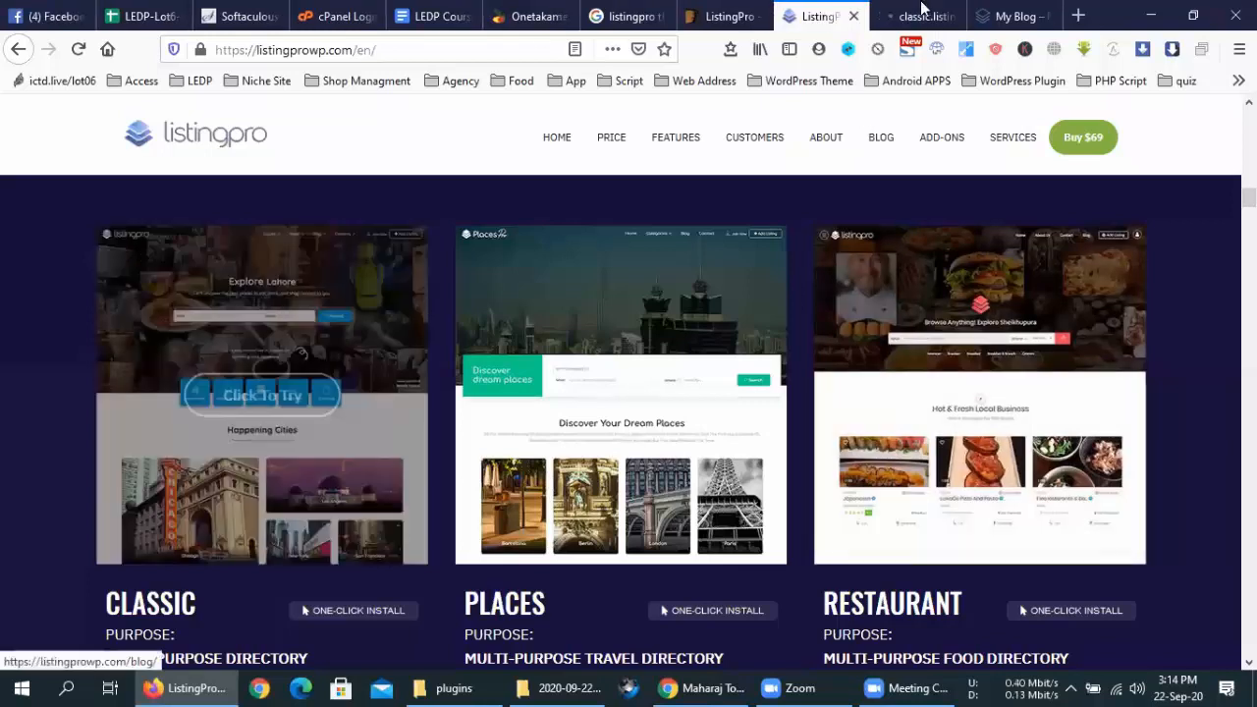
click(921, 15)
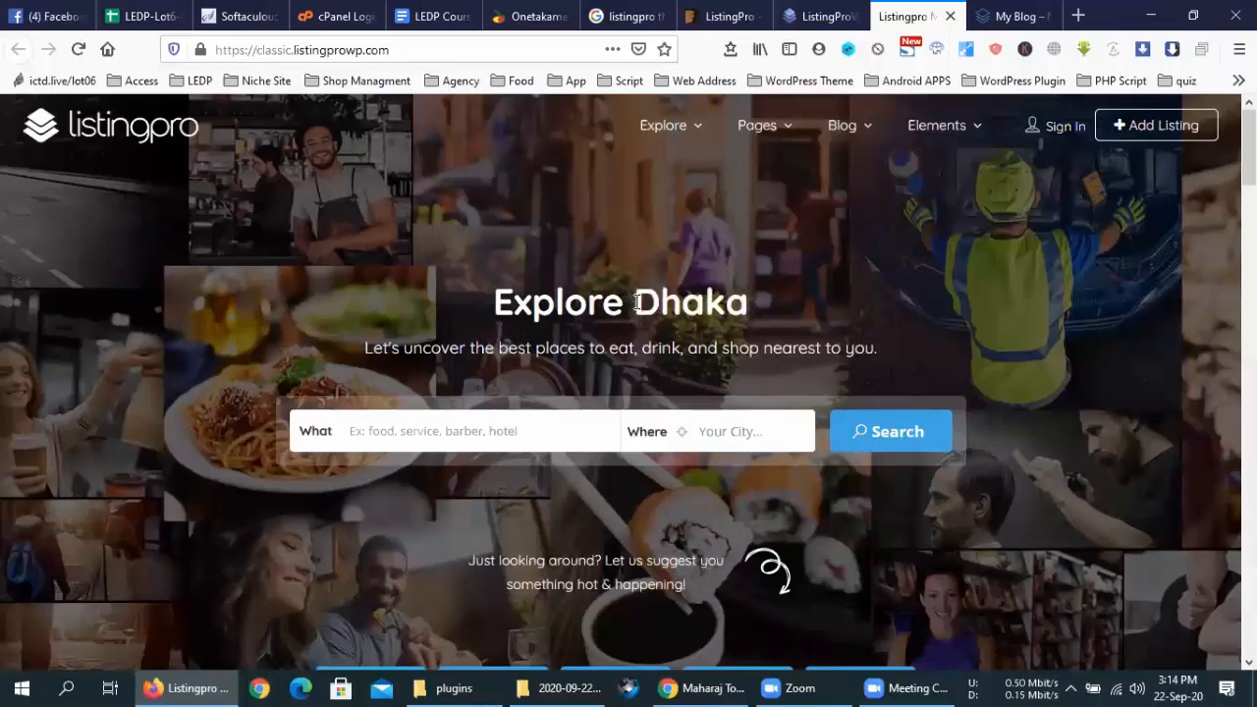
scroll(780, 357, down, 1)
scroll(798, 358, down, 3)
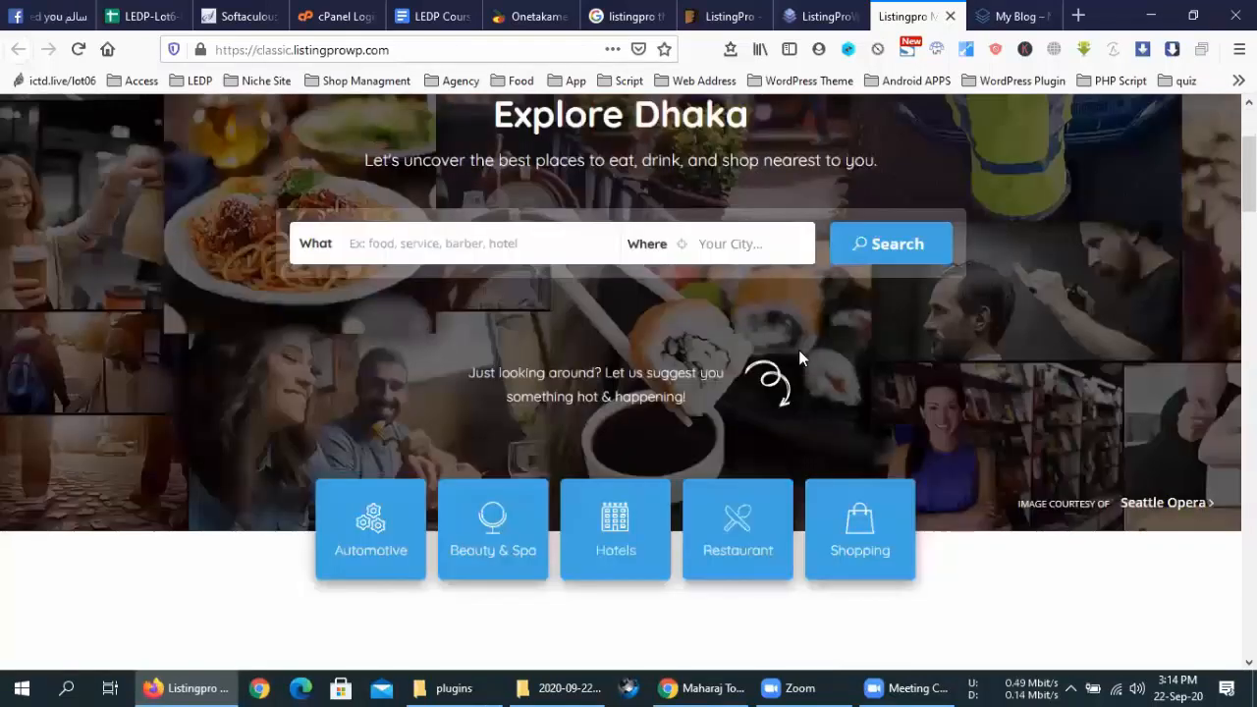
scroll(799, 350, down, 12)
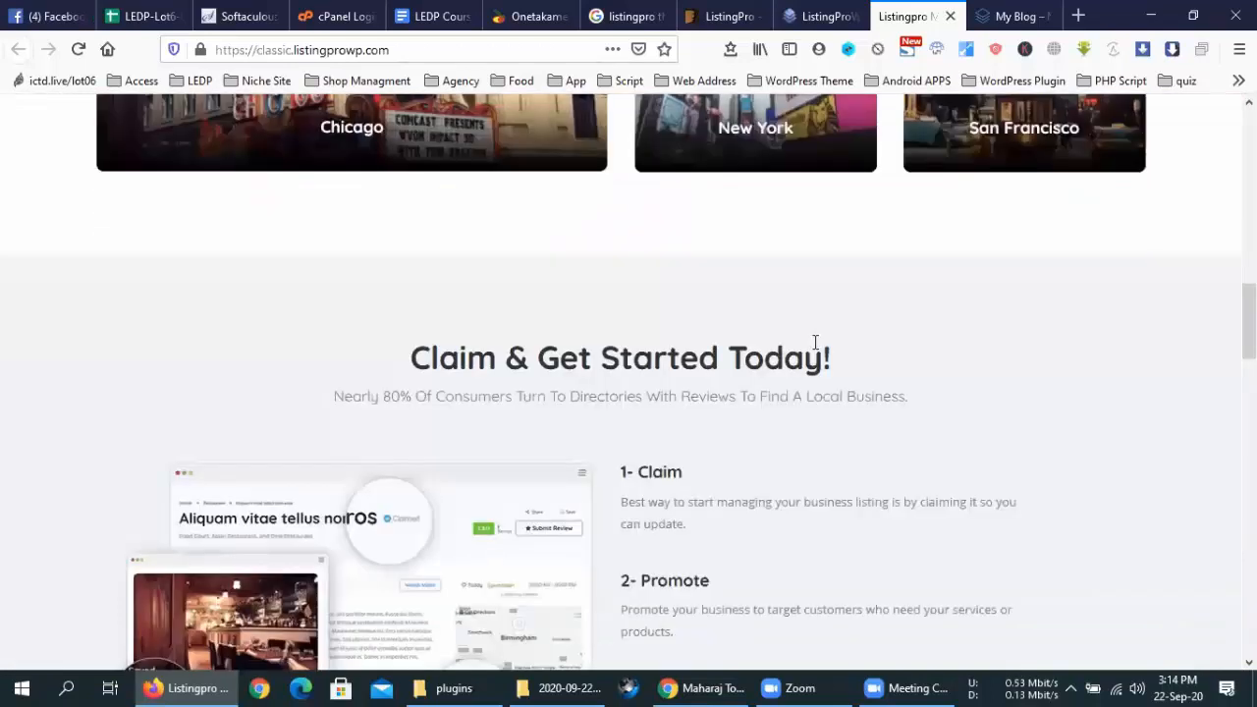
drag(838, 359, 353, 363)
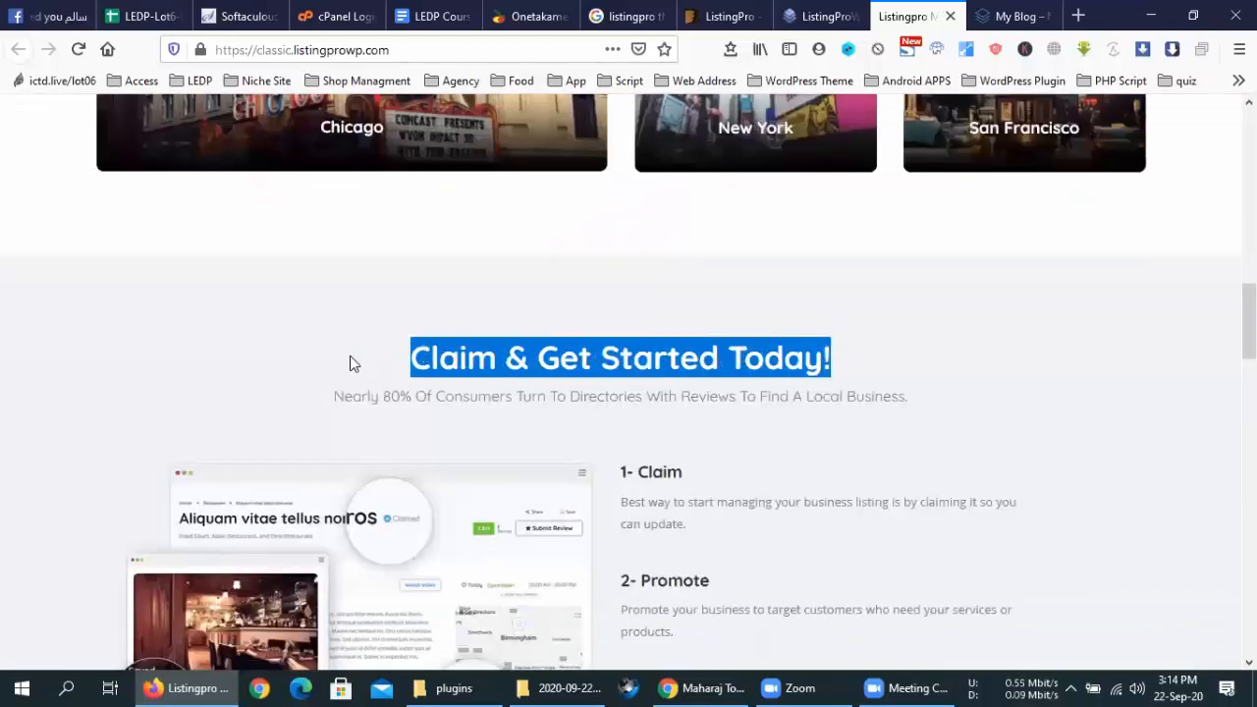
click(351, 364)
drag(877, 356, 864, 360)
click(864, 360)
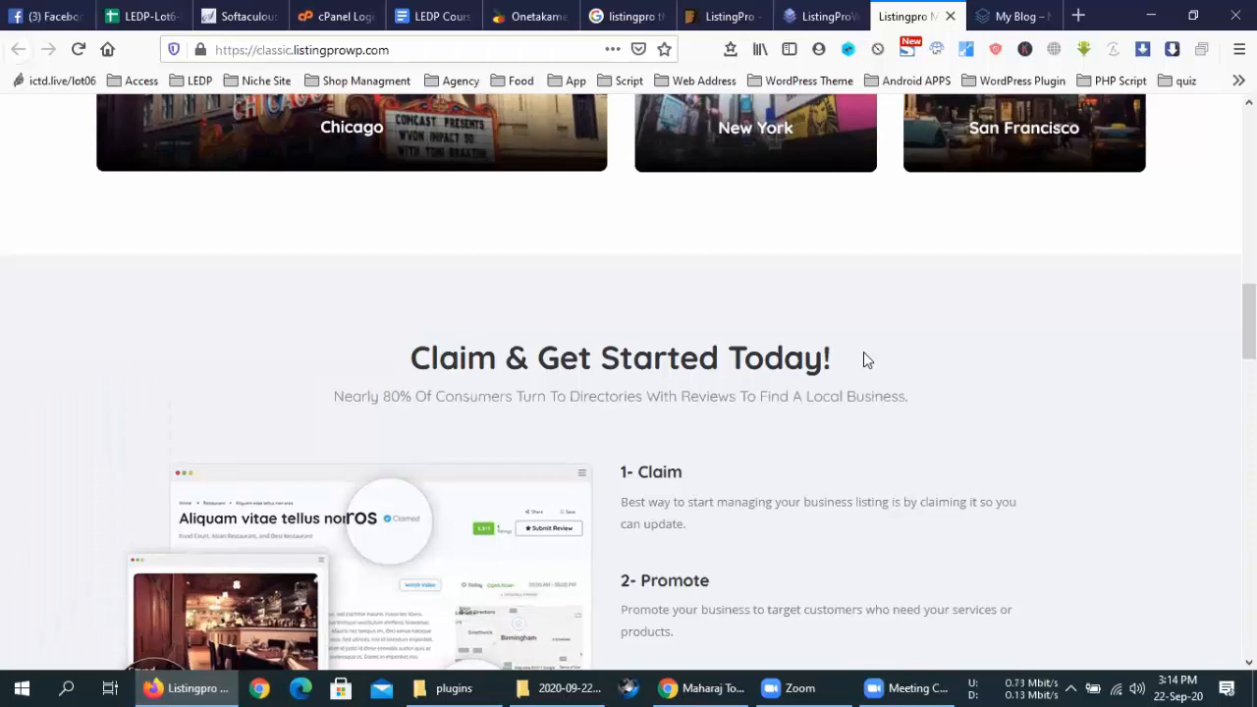
scroll(865, 354, down, 5)
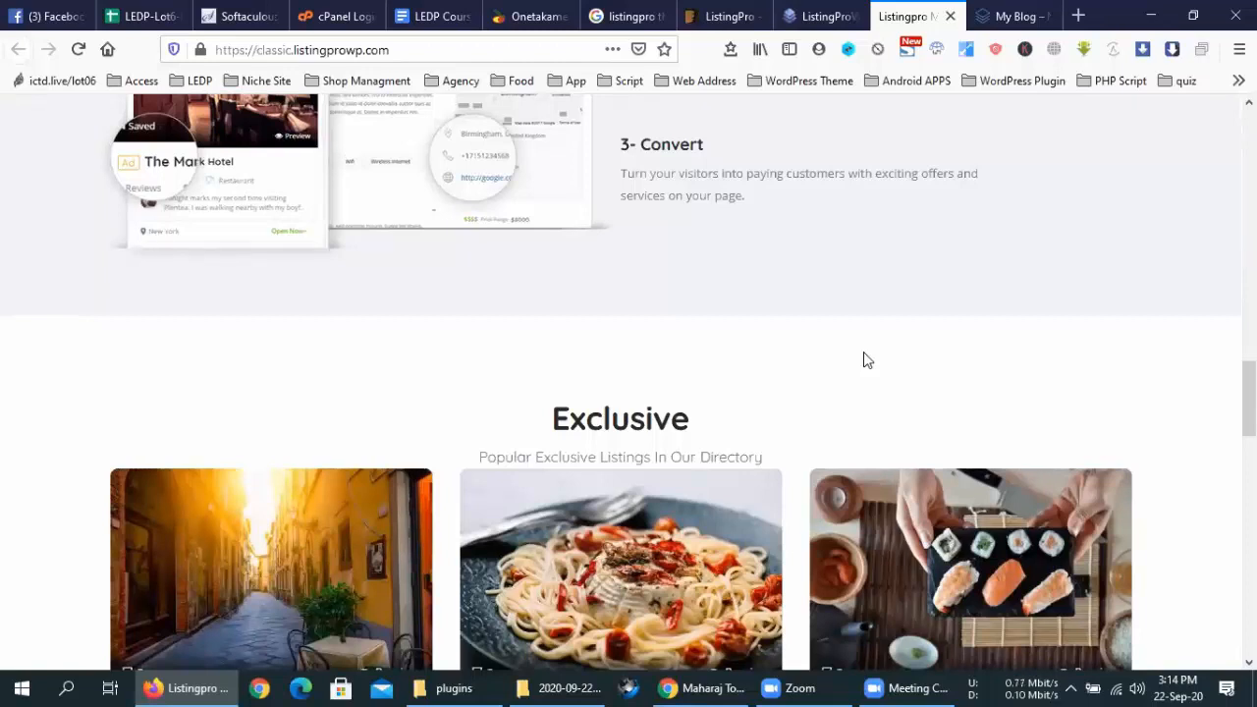
scroll(867, 359, up, 15)
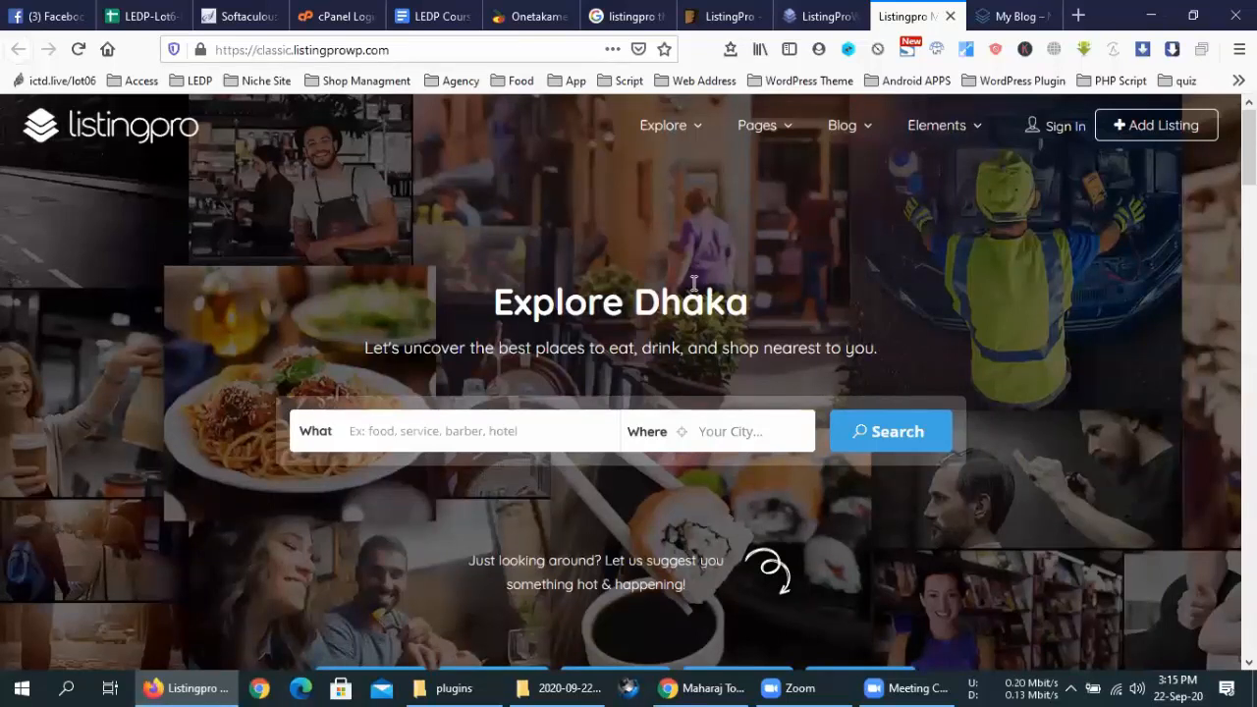
Search Google for 'sheba xyz' in the My Blog tab, then return to the ListingPro demo
click(1018, 13)
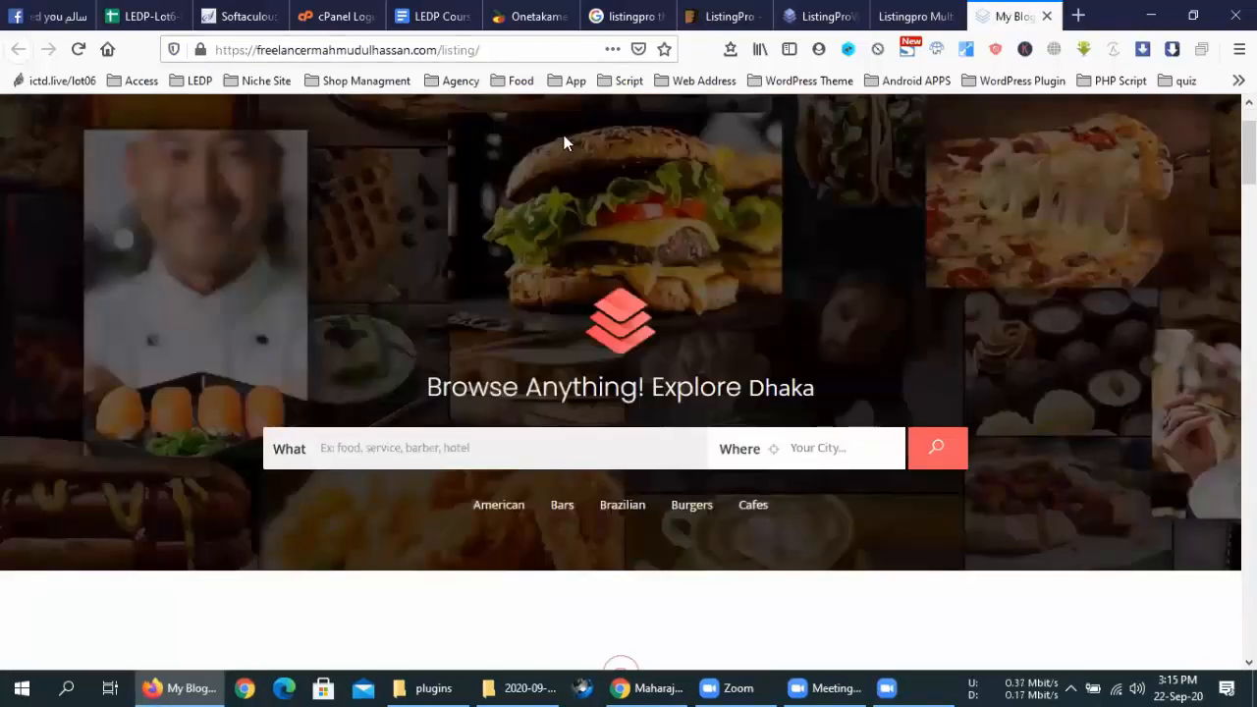
click(425, 51)
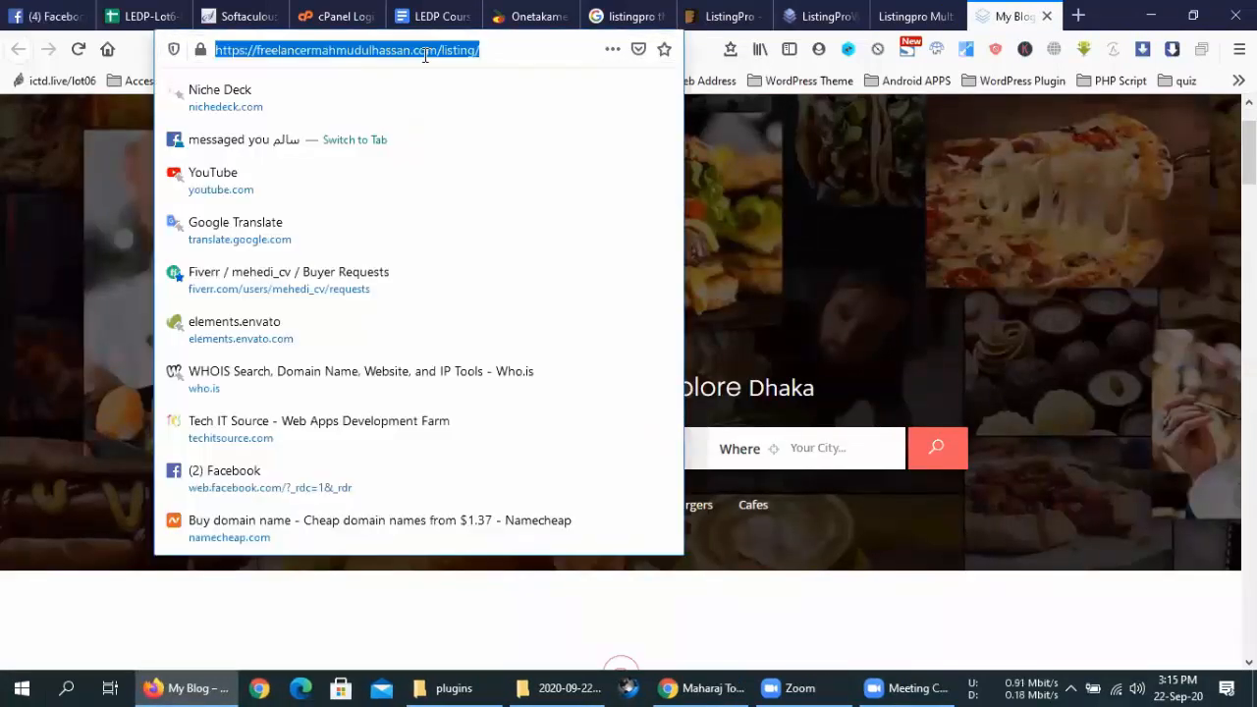
text(se)
key(BackSpace)
key(BackSpace)
text(he)
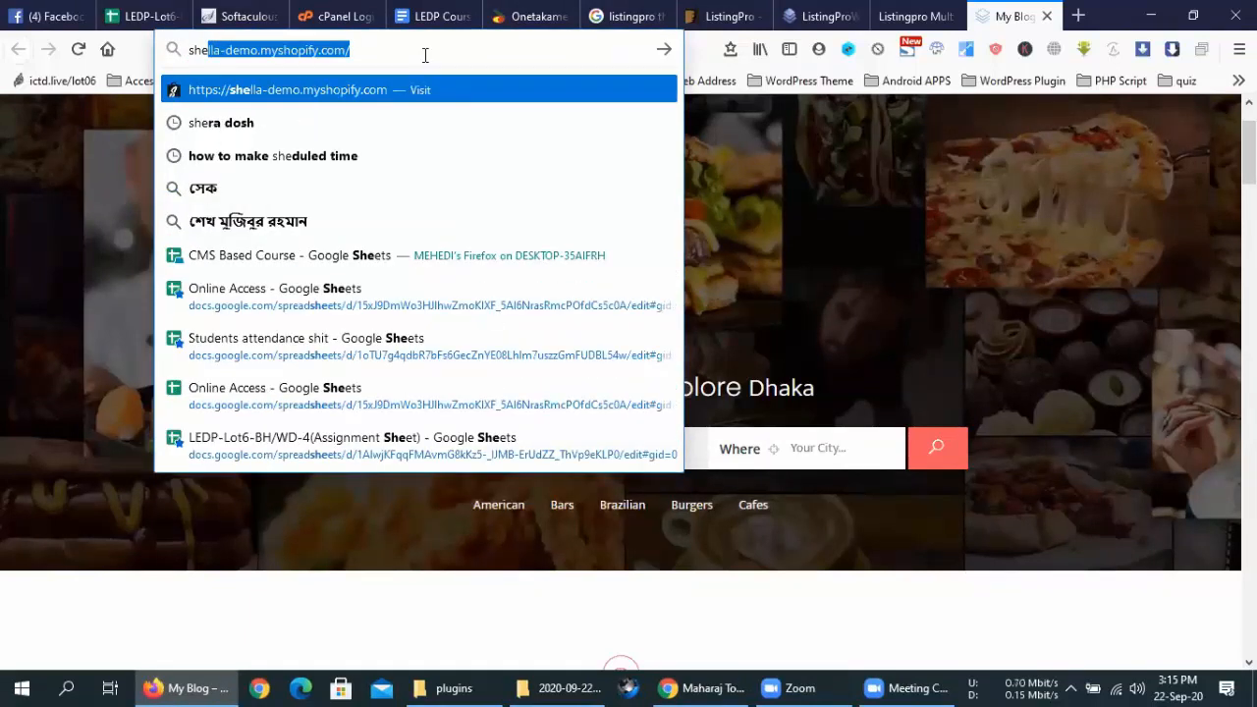
text(ba)
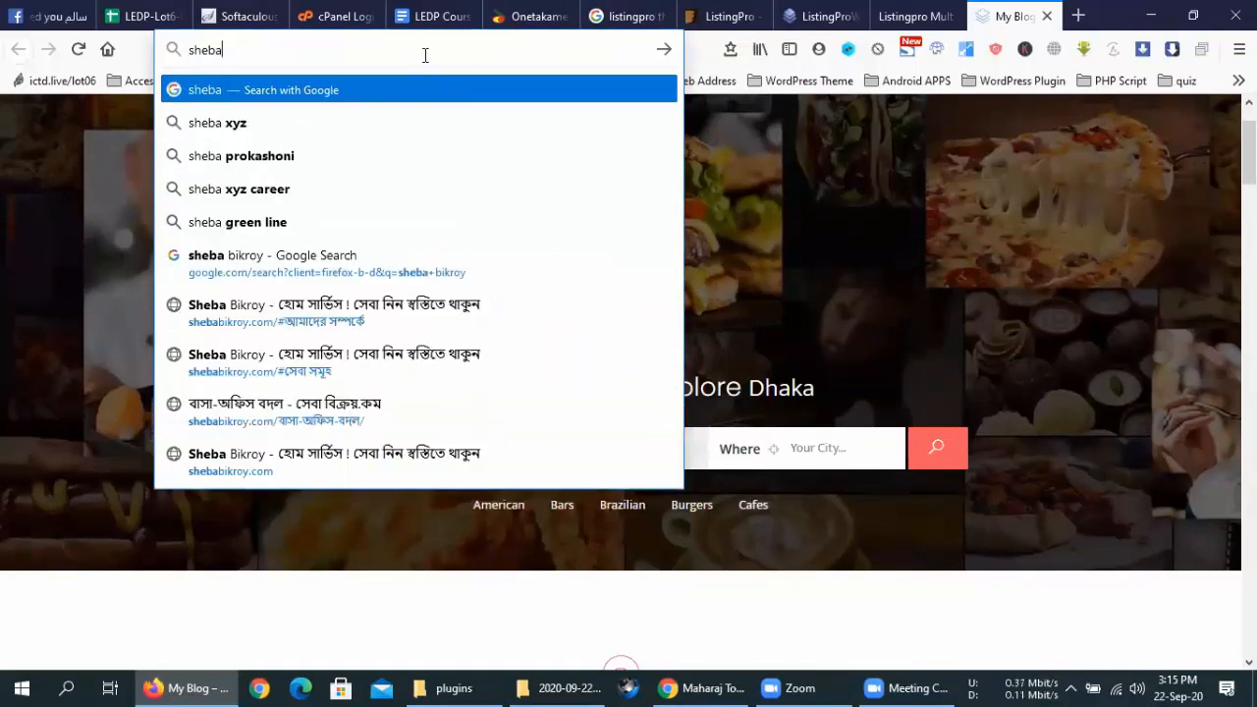
click(350, 119)
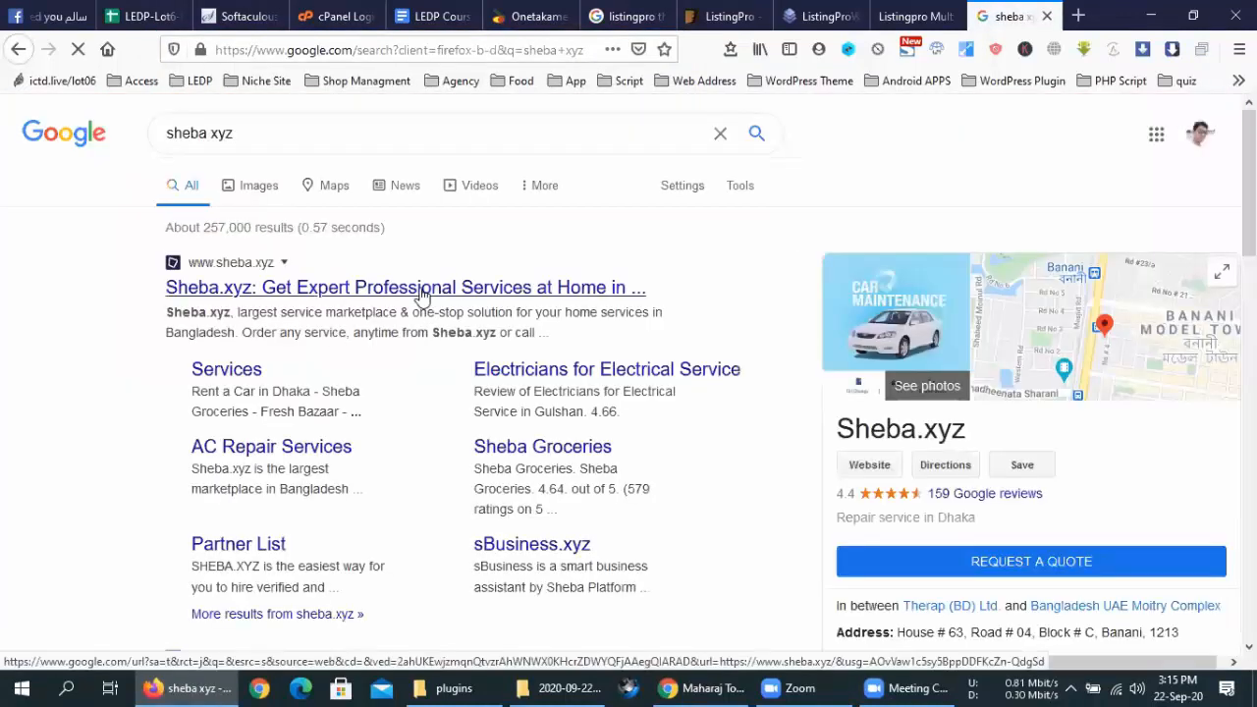
click(915, 16)
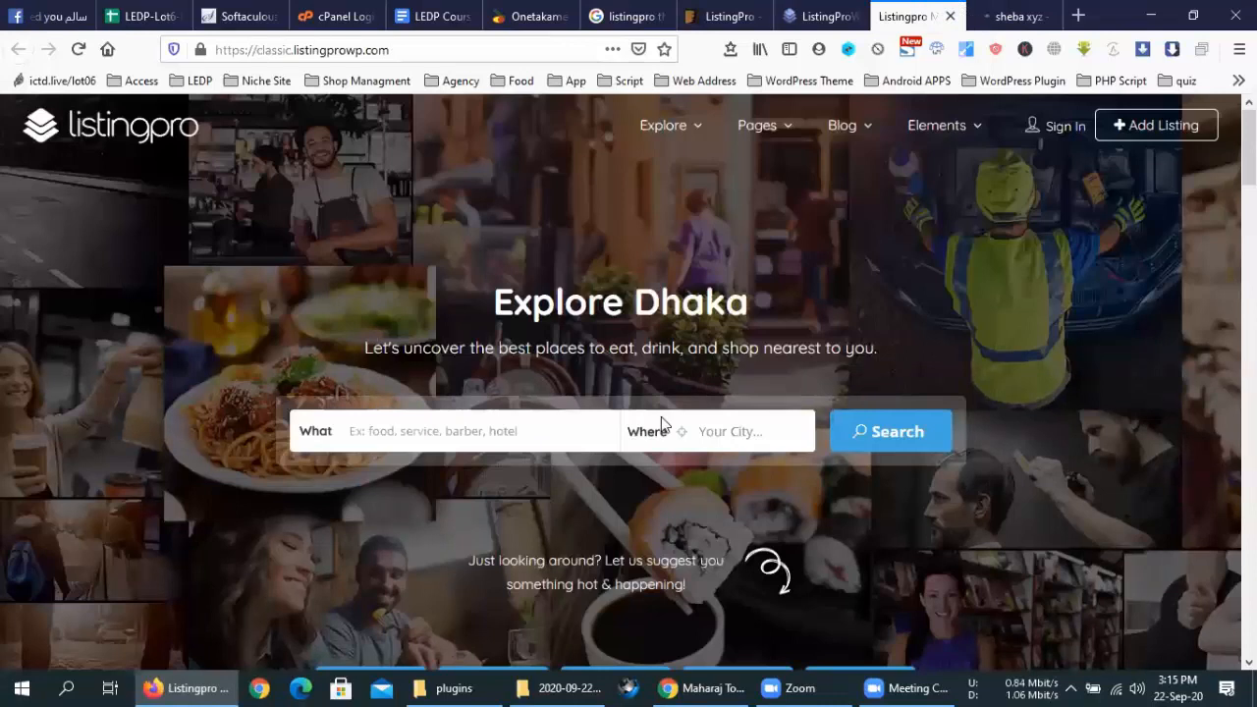
click(715, 432)
click(425, 442)
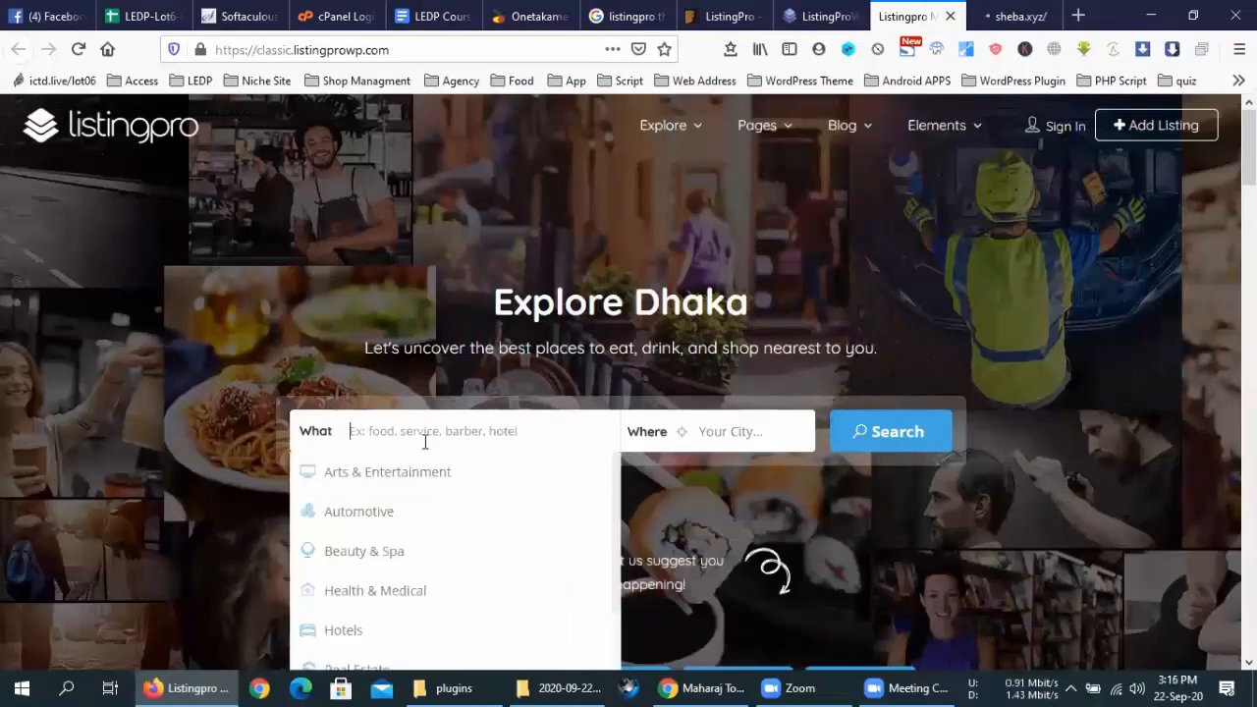
click(765, 442)
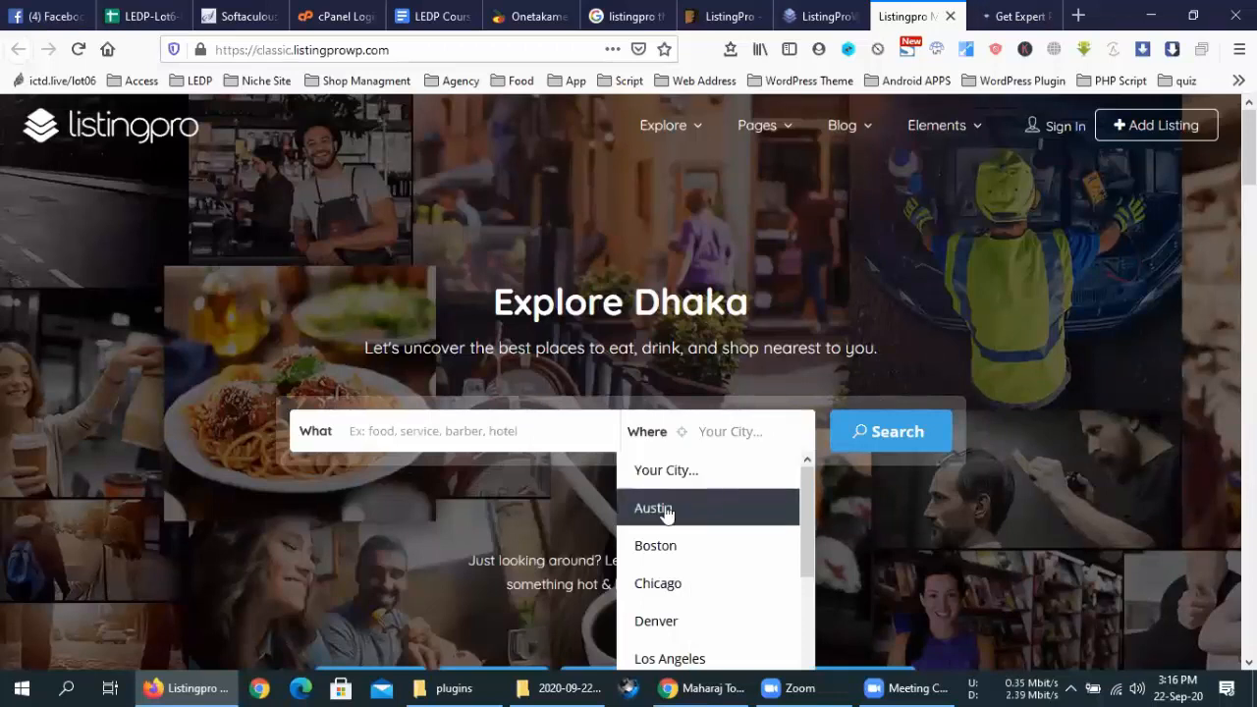
click(469, 428)
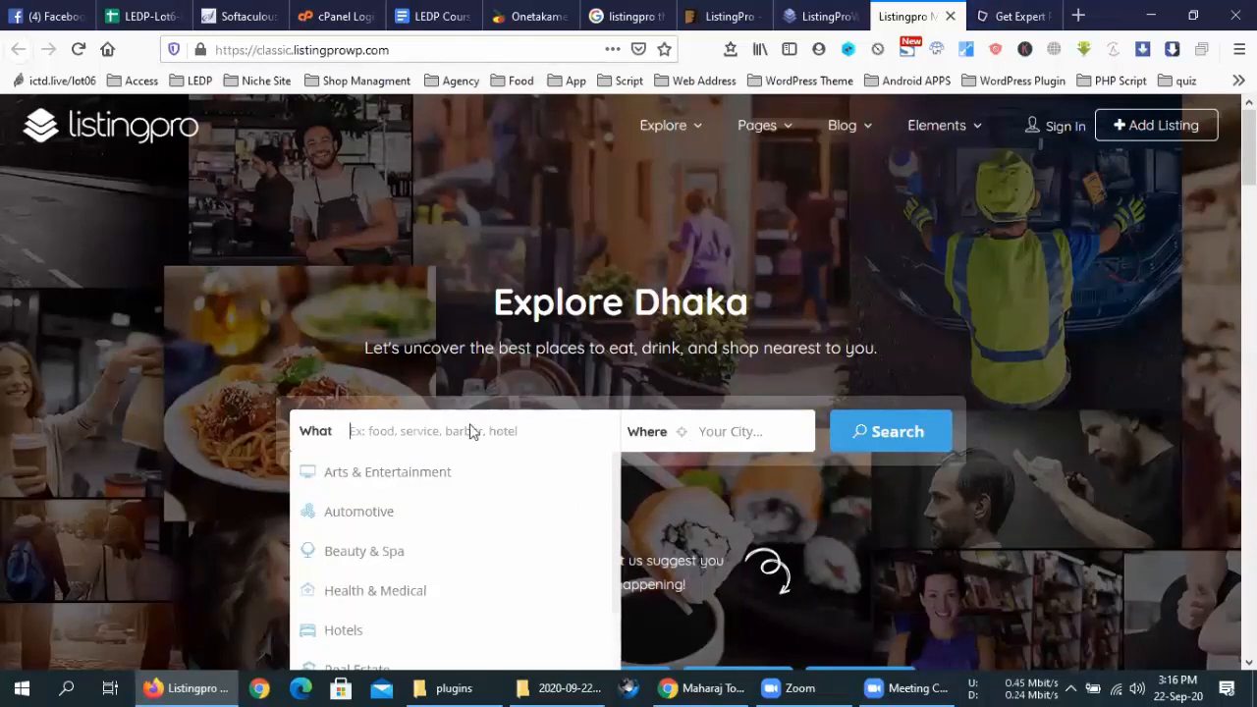
click(718, 295)
scroll(643, 308, down, 8)
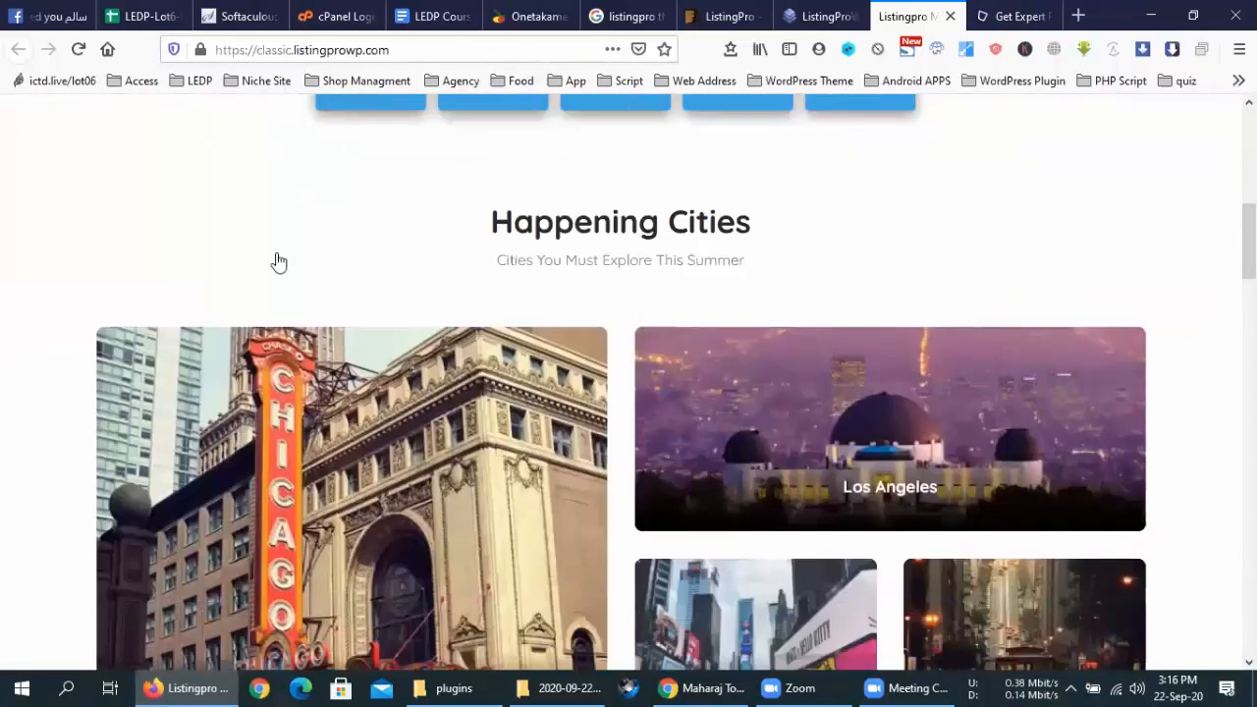
scroll(334, 259, down, 4)
scroll(337, 255, up, 2)
scroll(808, 280, down, 5)
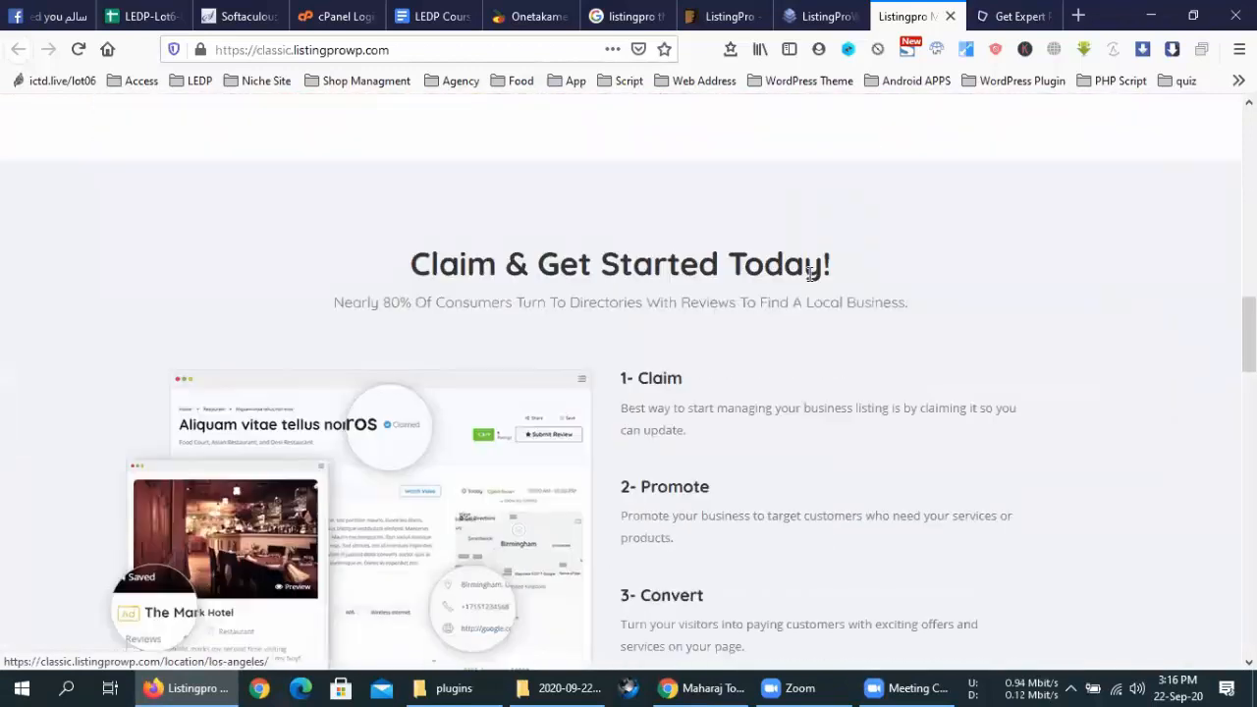
scroll(808, 273, down, 3)
scroll(808, 273, down, 5)
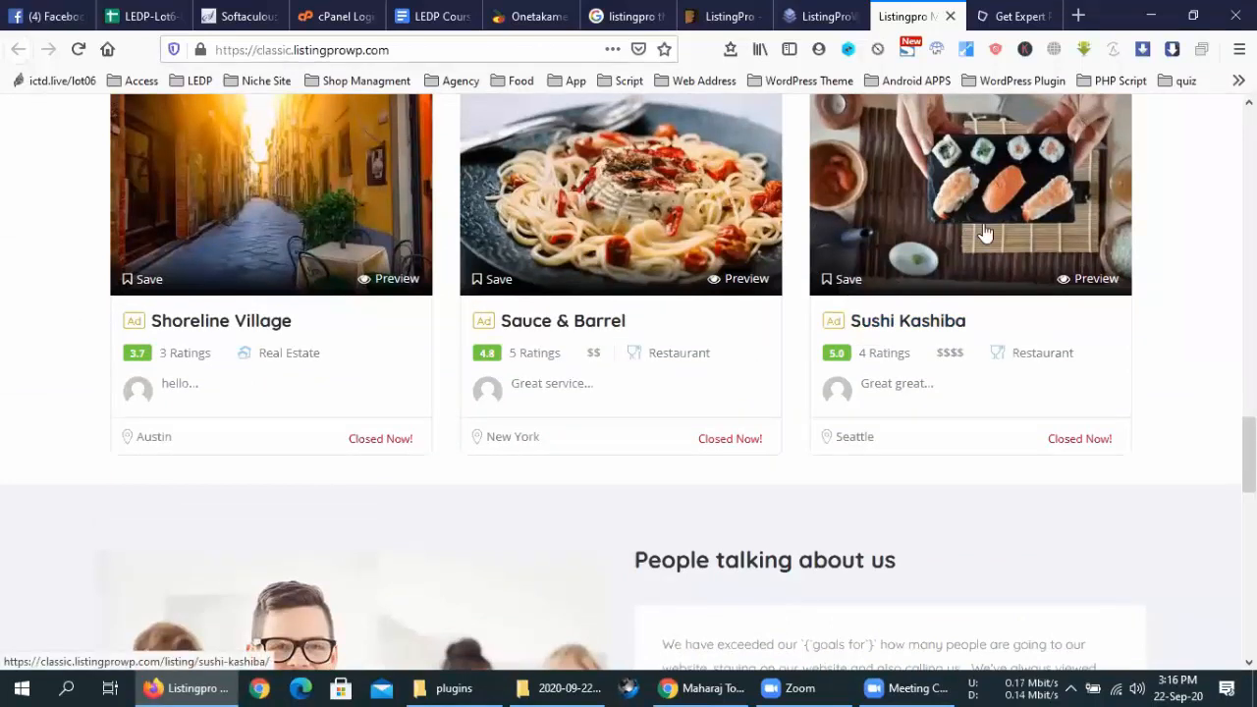
scroll(949, 227, down, 8)
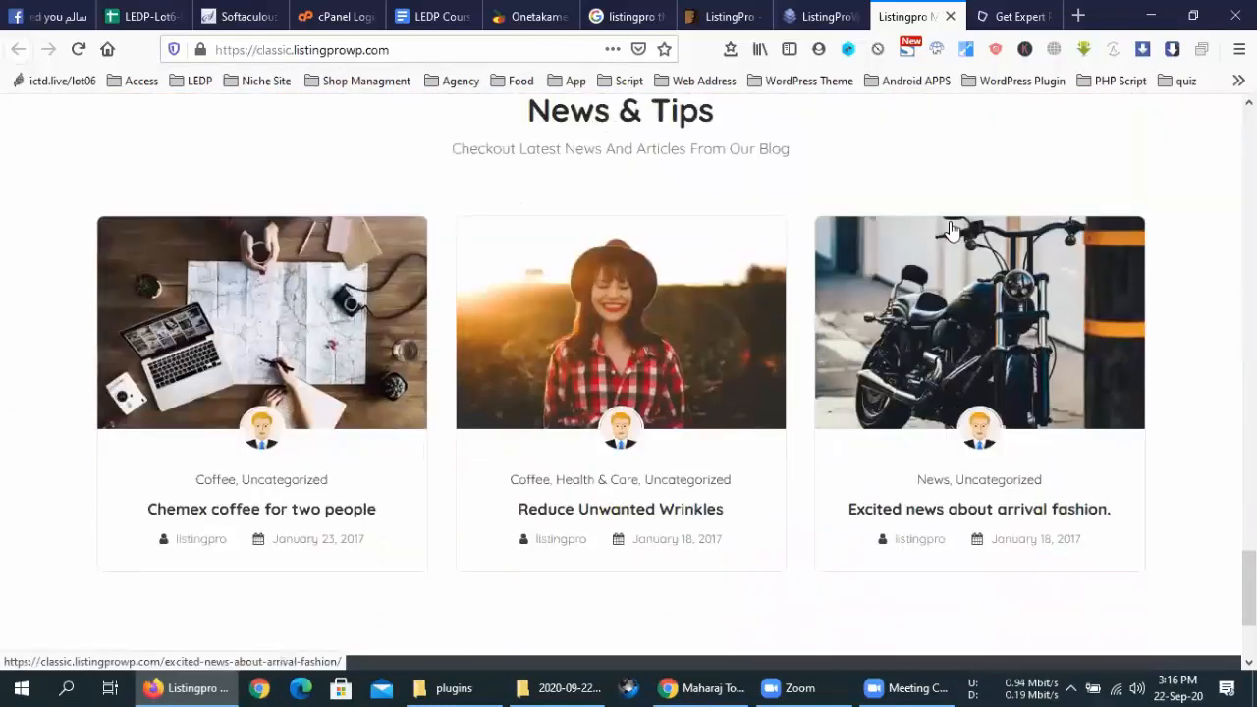
scroll(950, 228, up, 10)
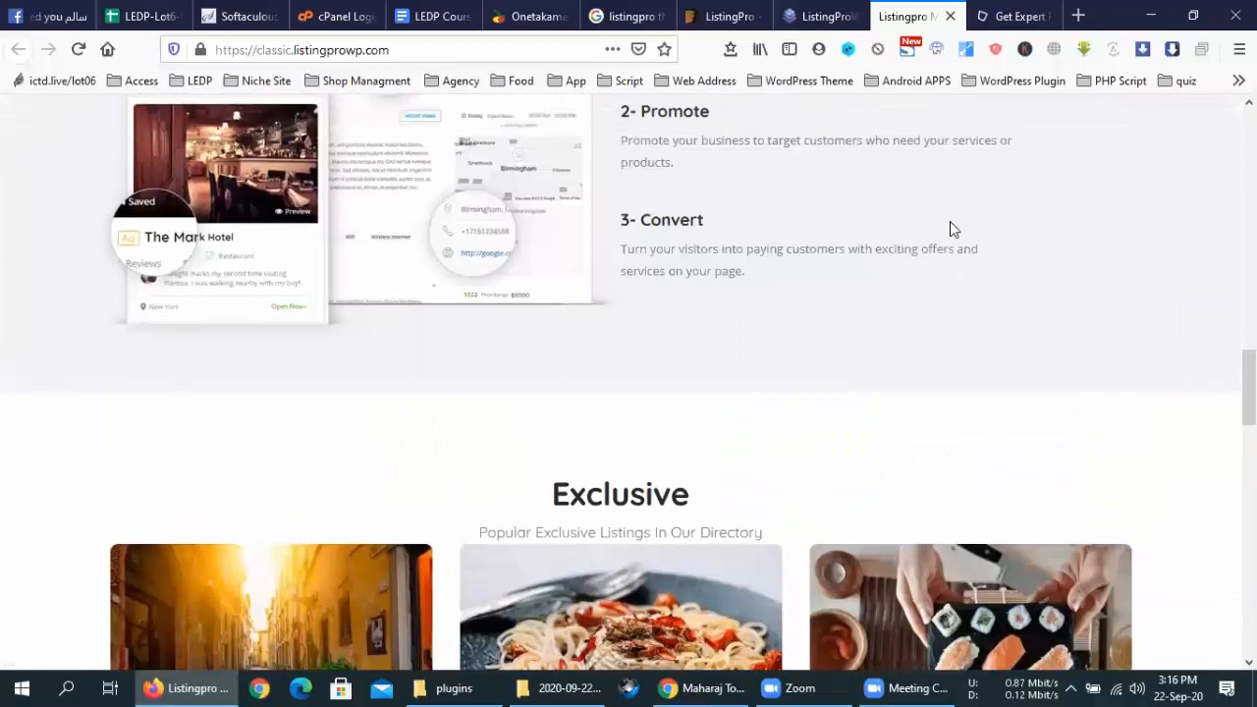
scroll(949, 227, down, 4)
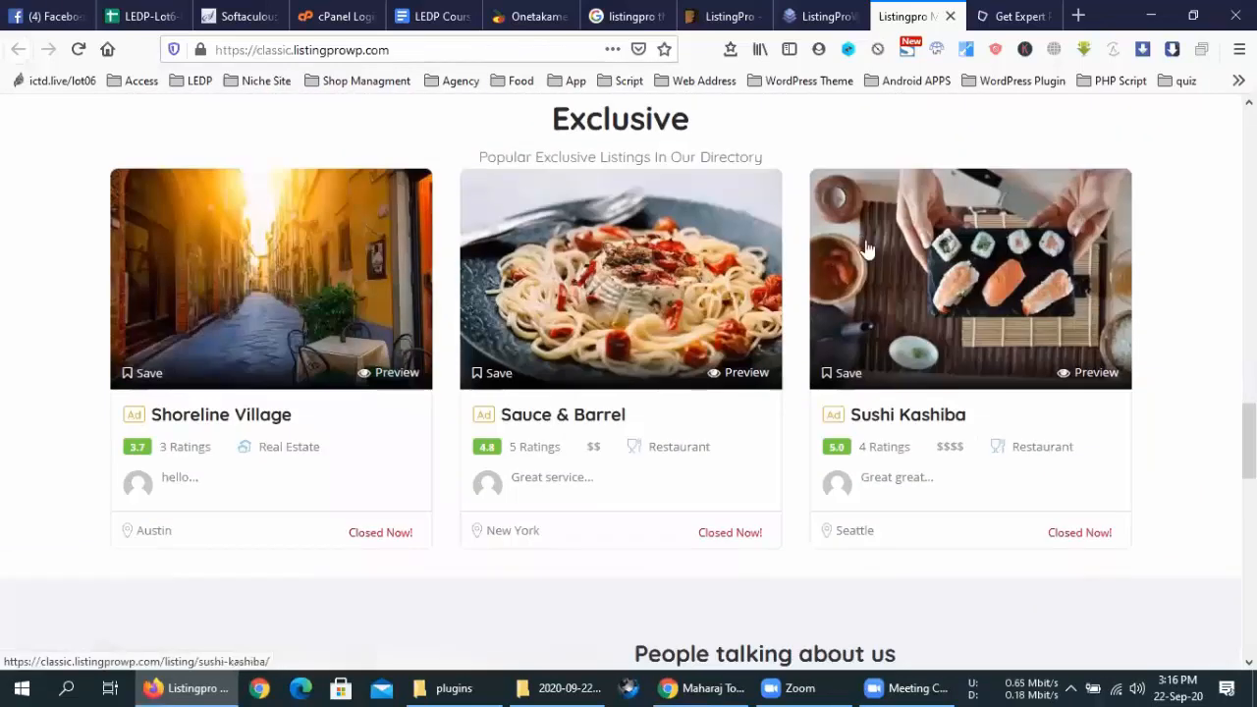
Open the Sushi Kashiba Exclusive listing and scroll through its details and 5.0/5 rating
click(933, 344)
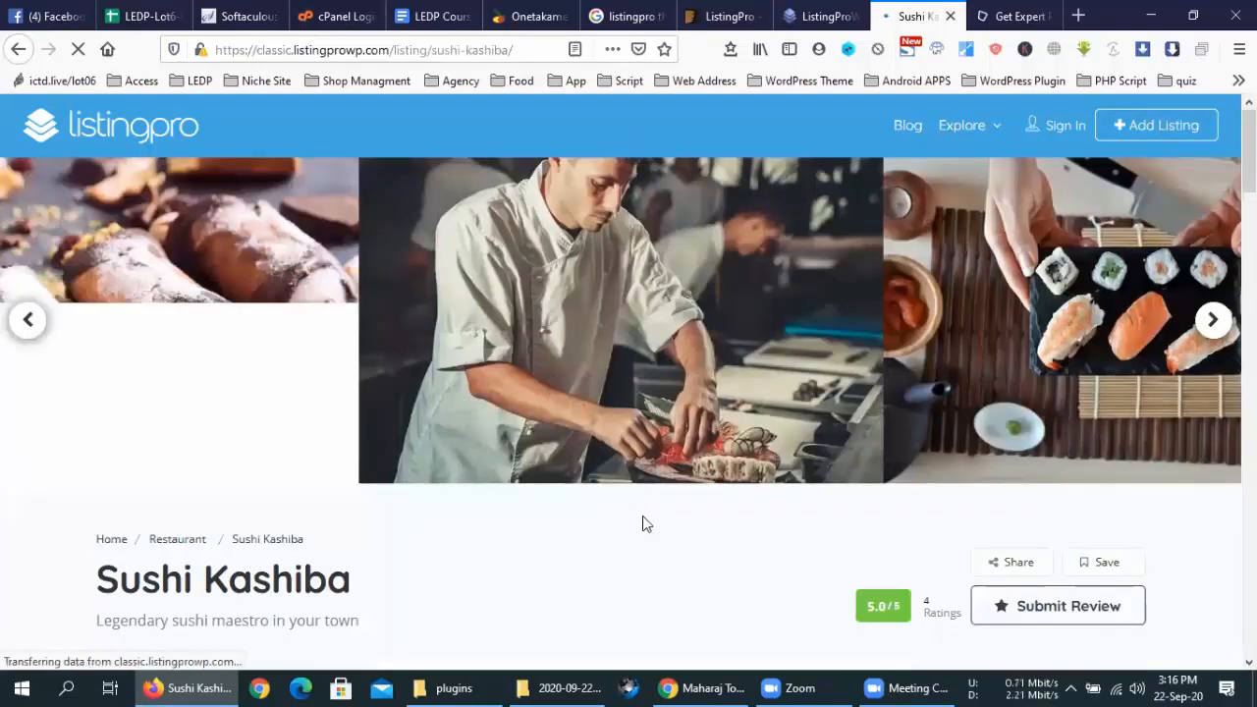
scroll(642, 521, down, 10)
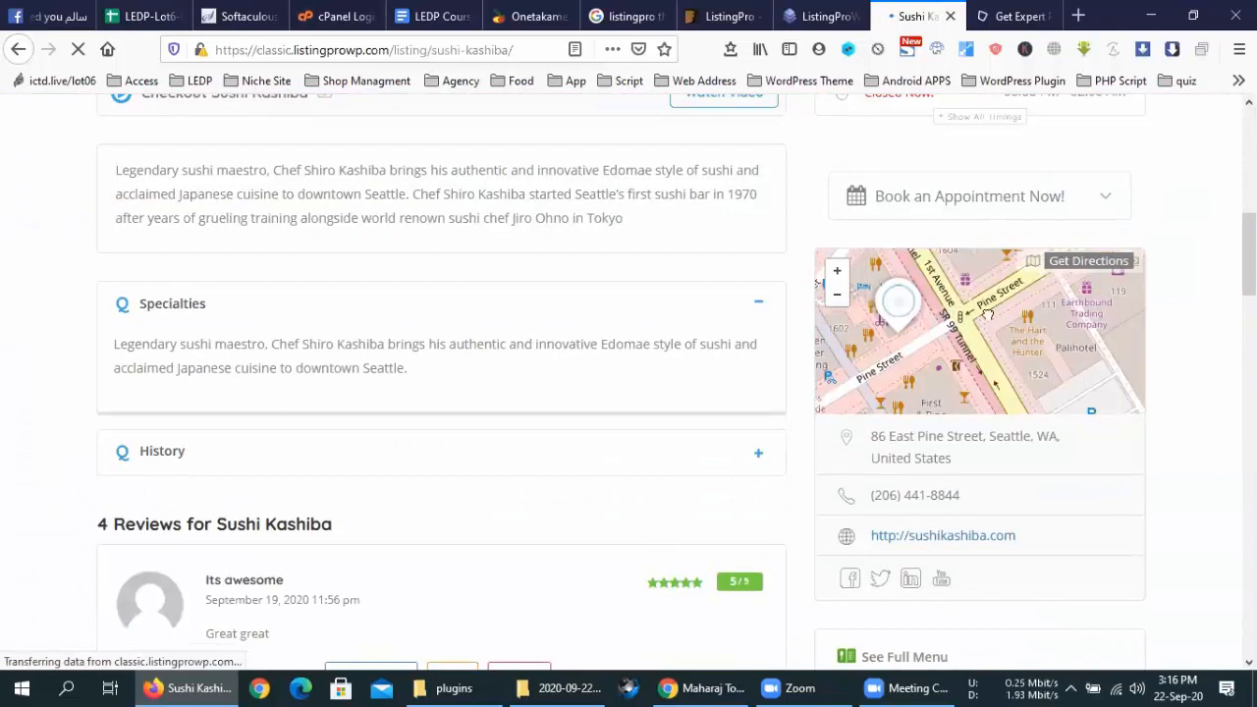
scroll(968, 332, up, 4)
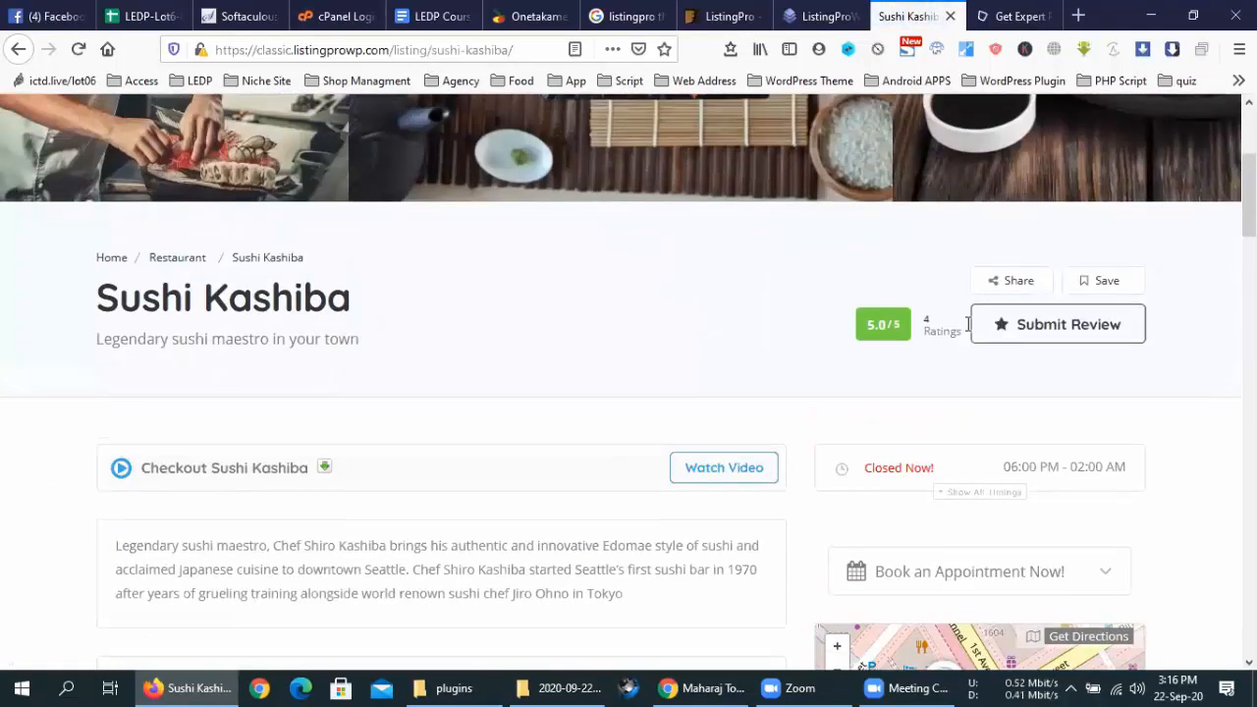
scroll(968, 332, down, 4)
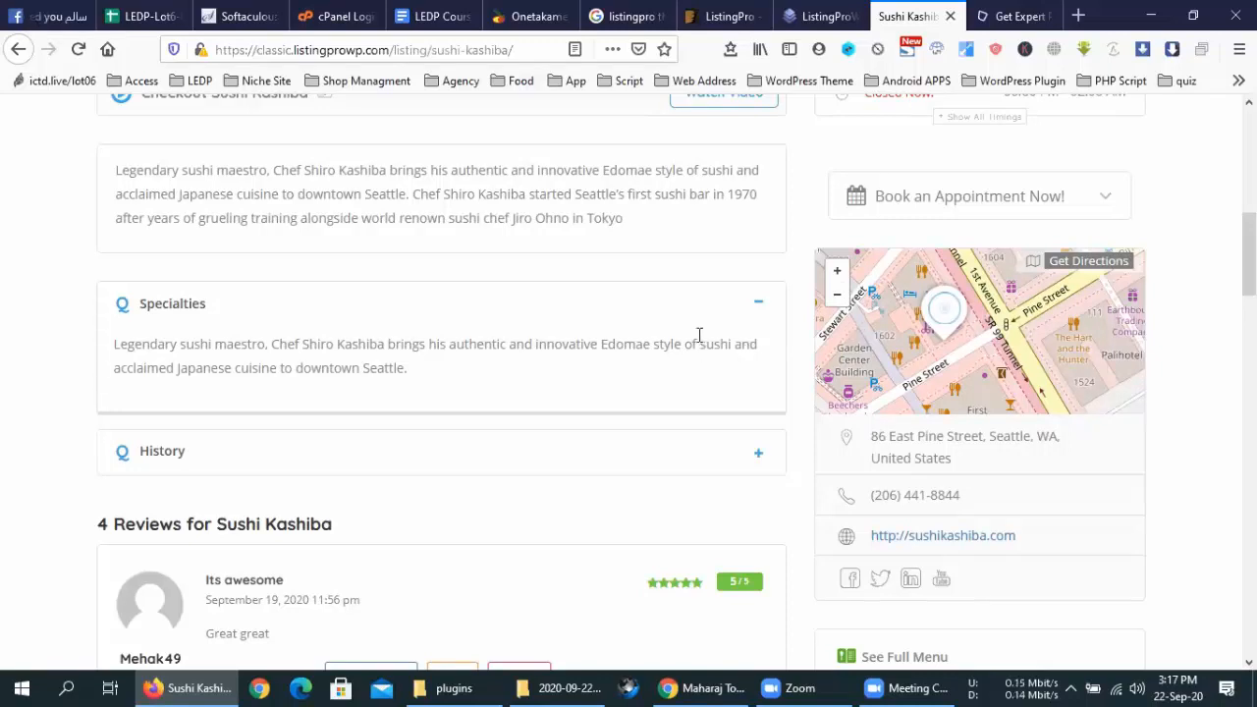
scroll(780, 339, up, 10)
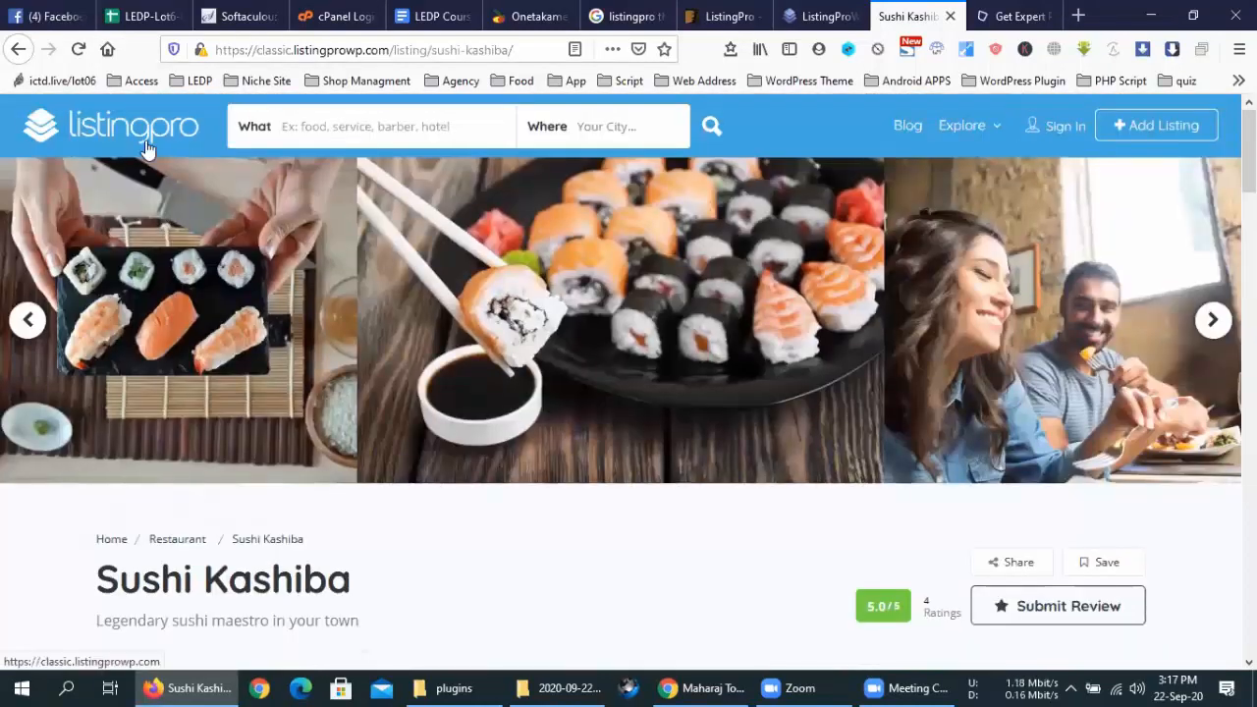
Return to the Classic demo homepage via the listingpro logo and scroll to the category tiles and back
click(146, 147)
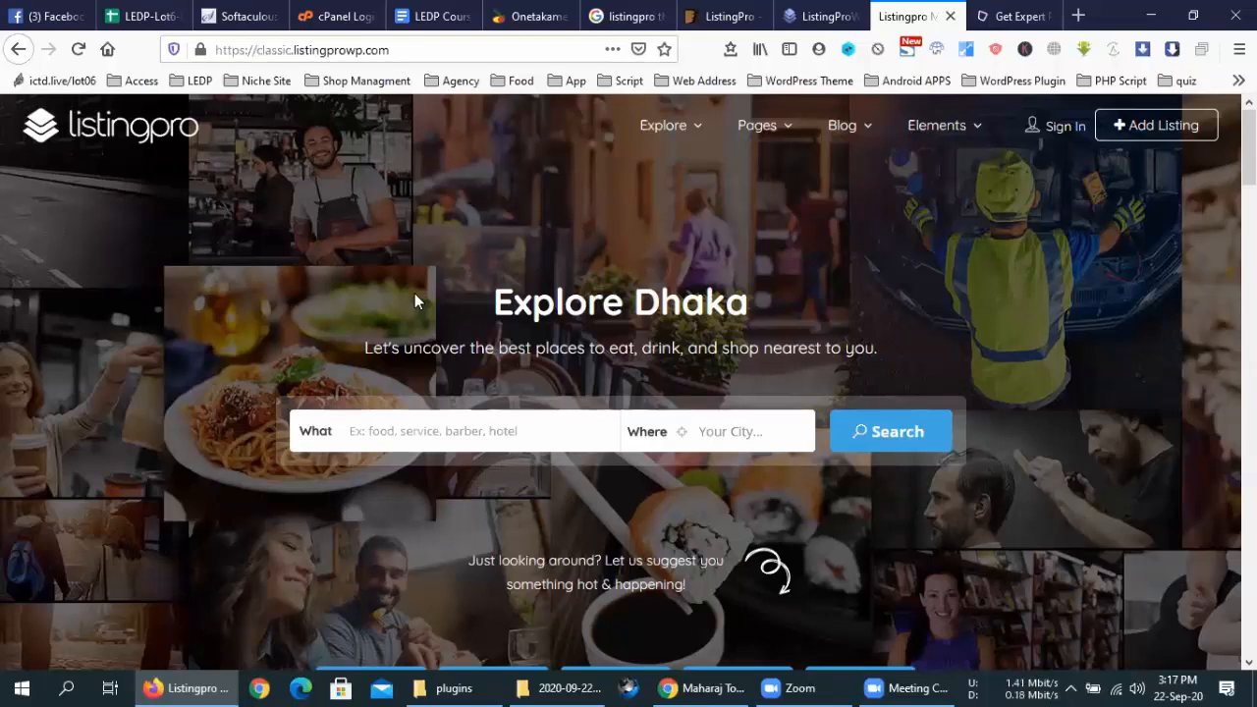
scroll(415, 293, down, 5)
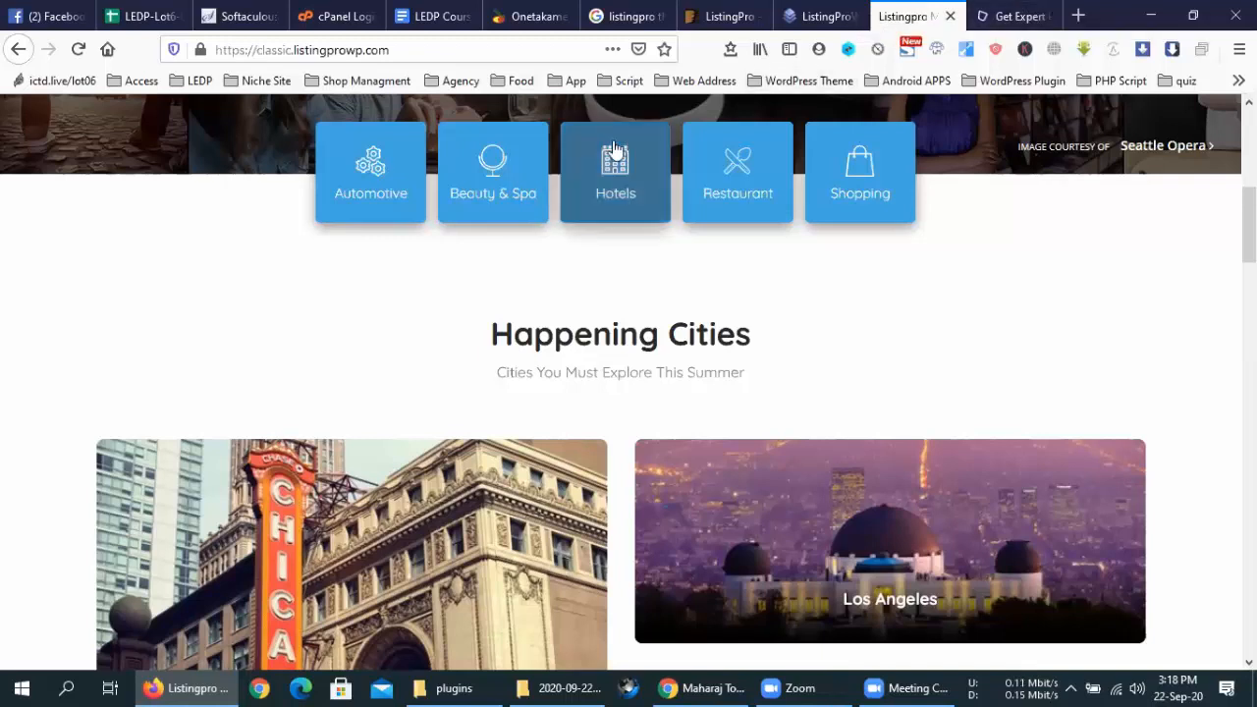
scroll(763, 402, up, 5)
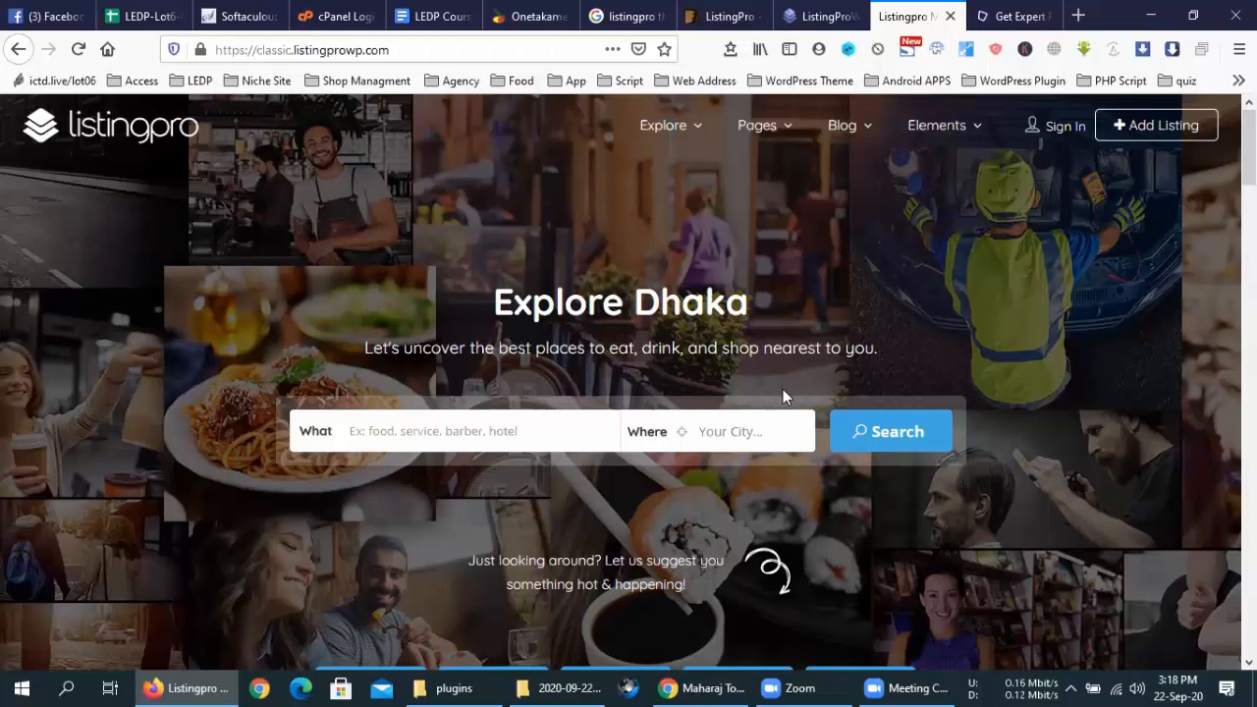
triple_click(790, 347)
click(861, 346)
drag(861, 346, 495, 286)
click(495, 287)
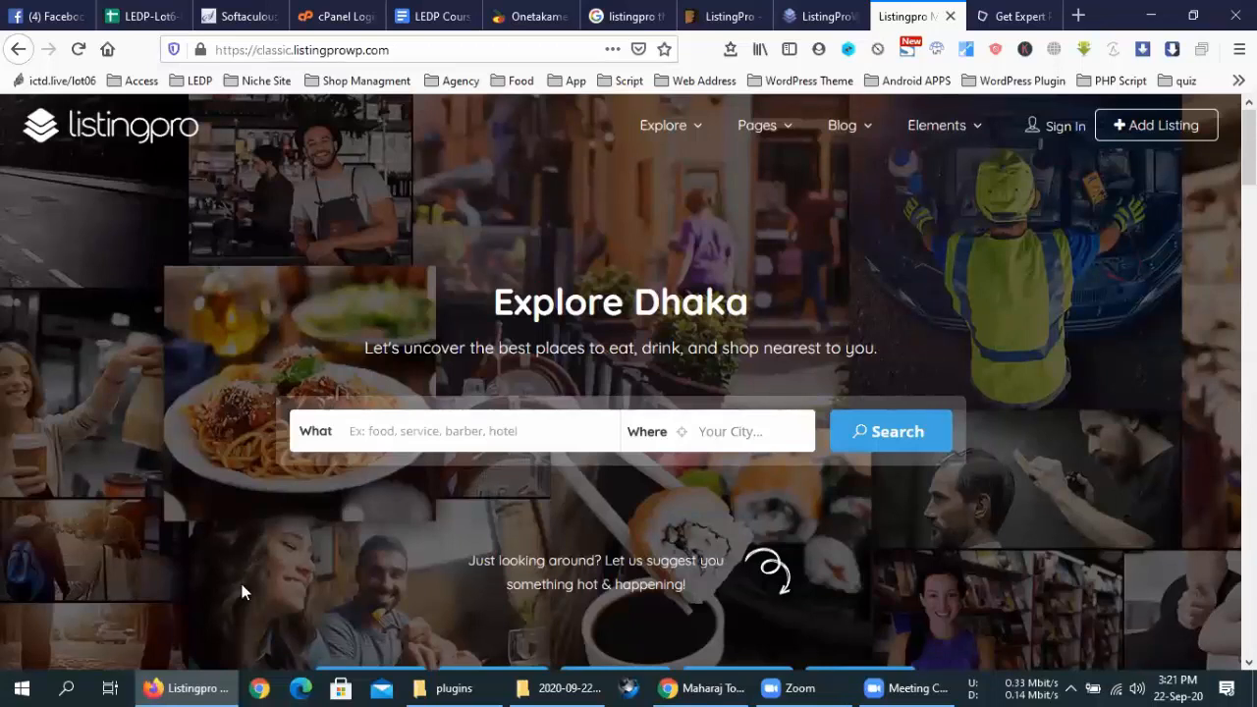
Close the four ListingPro, sheba.xyz and ThemeForest tabs
click(952, 16)
click(952, 16)
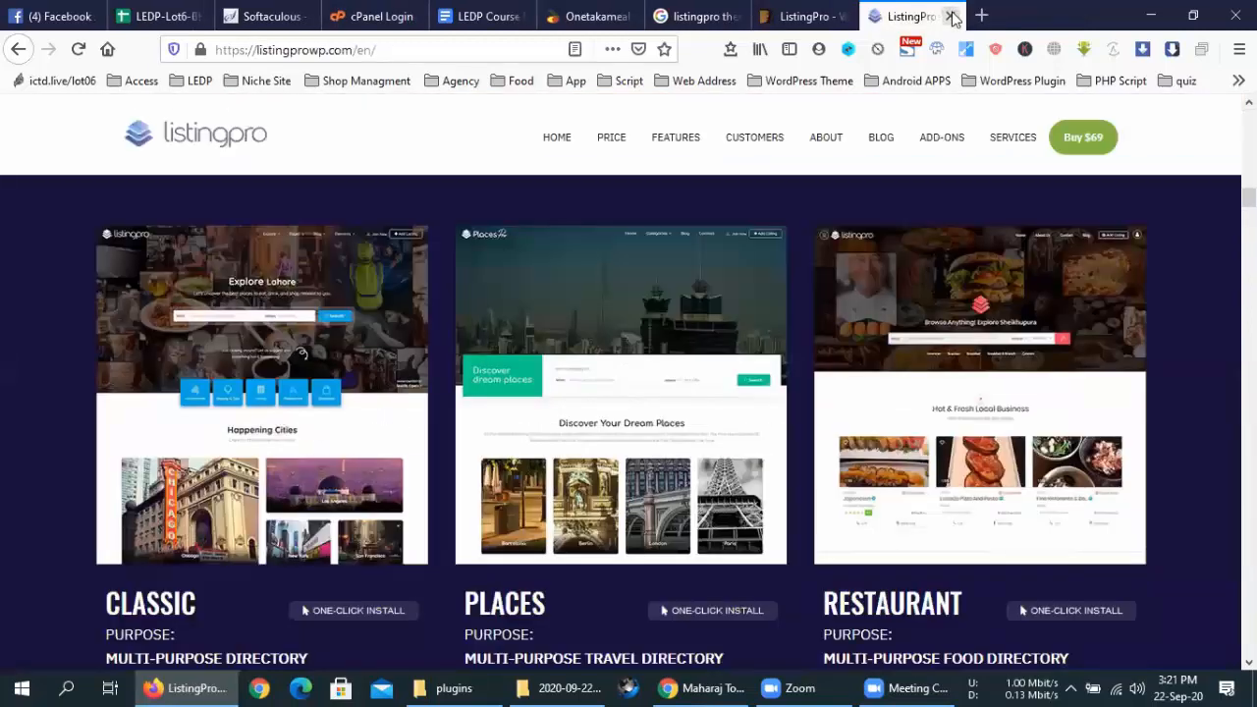
click(951, 16)
click(948, 16)
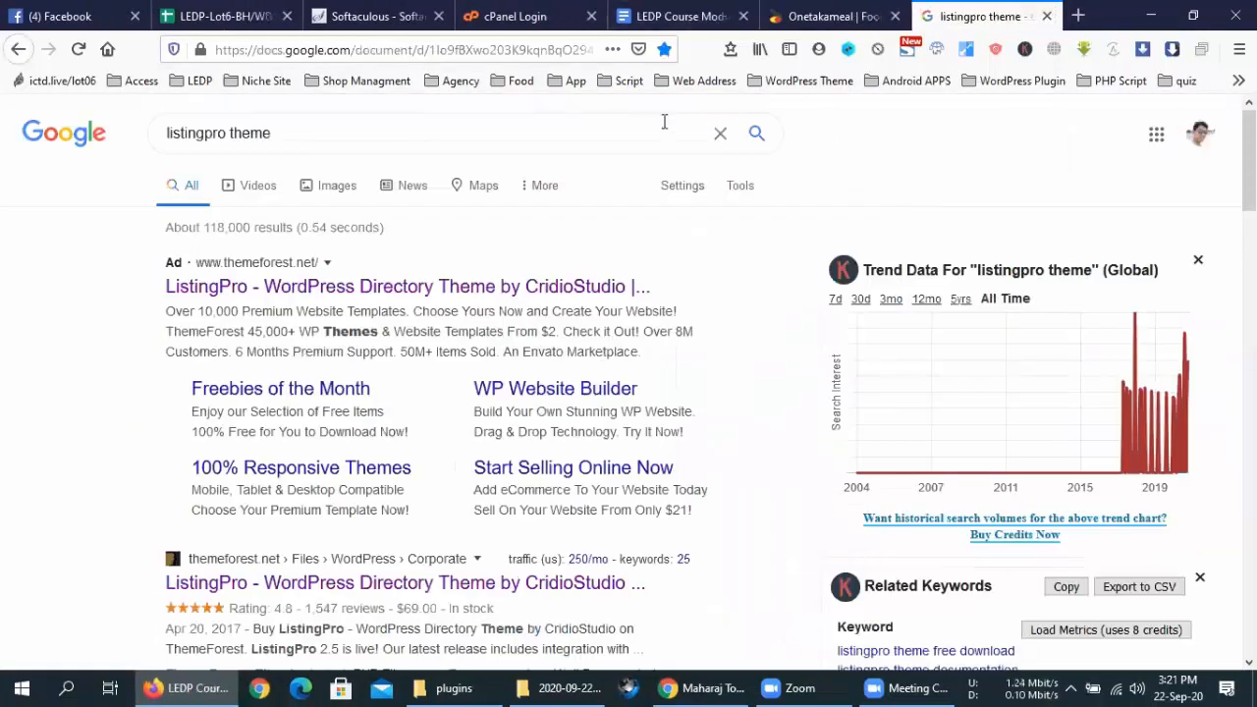
Copy 'Ads Clasified website' from line 35 of the LEDP course outline document
click(677, 16)
drag(494, 510, 345, 512)
right_click(401, 513)
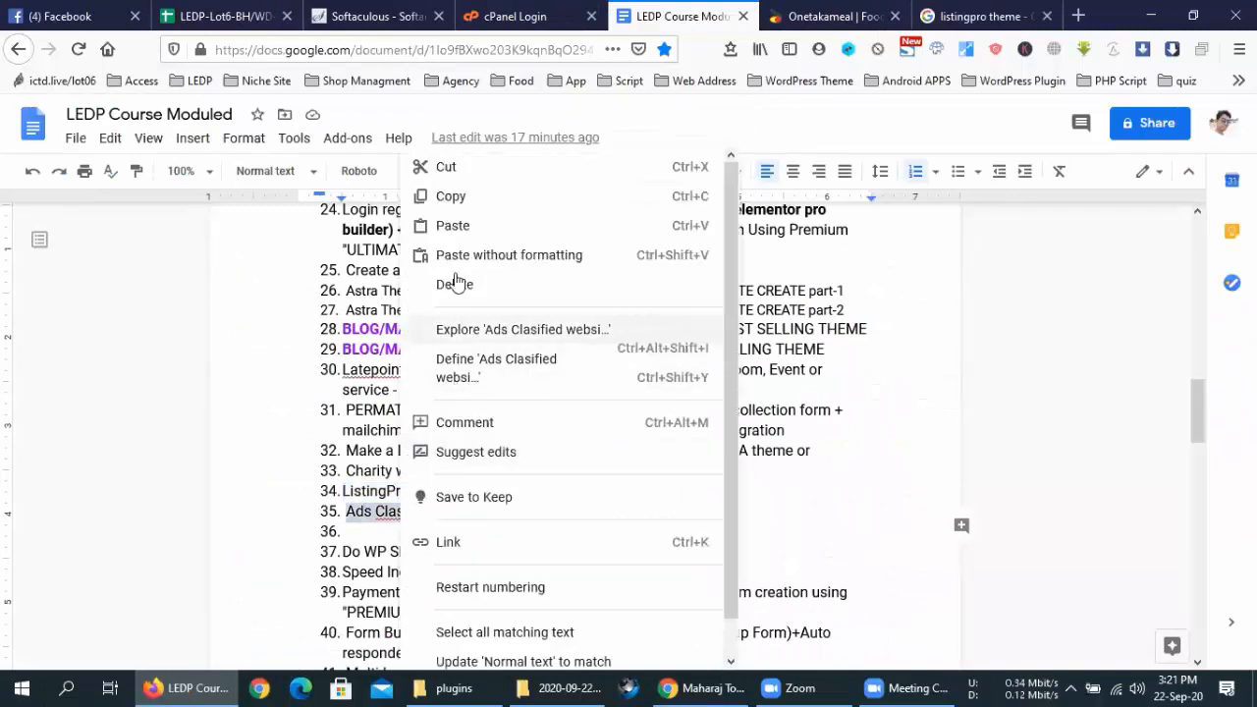
click(458, 199)
Replace the 'listingpro theme' Google query with the copied 'Ads Clasified website' and search
click(981, 15)
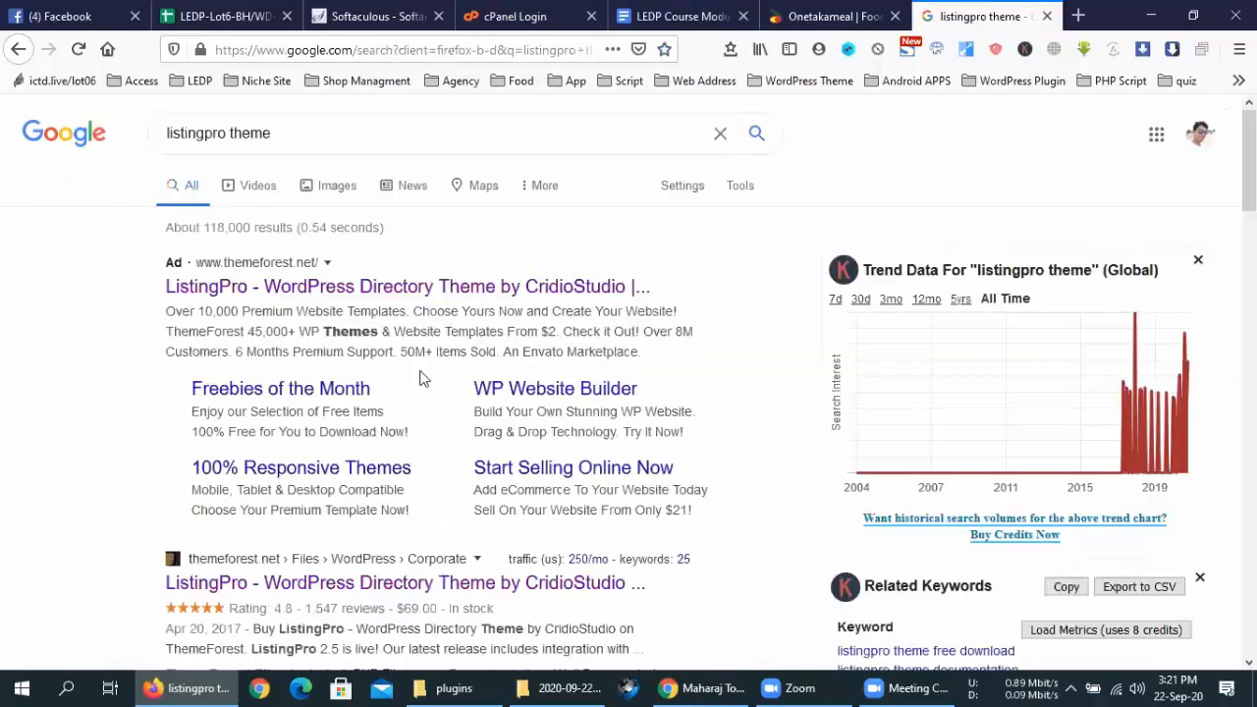
click(314, 135)
key(ctrl+a)
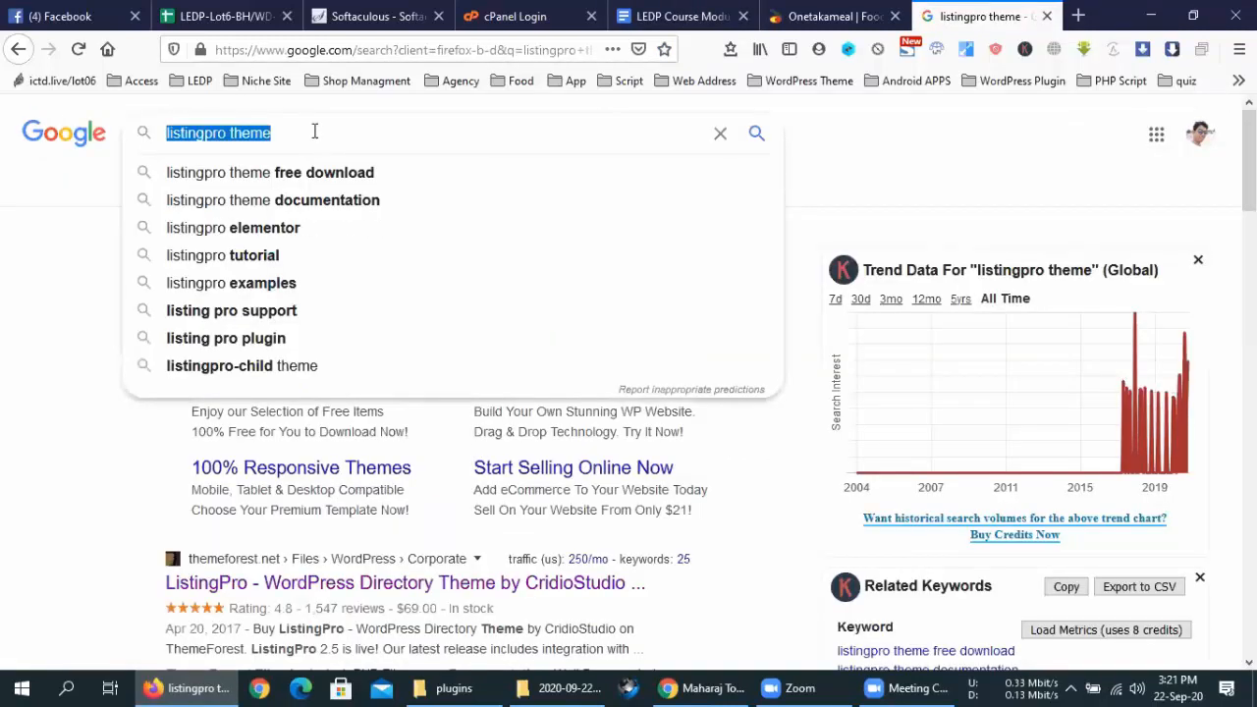
key(ctrl+v)
key(Return)
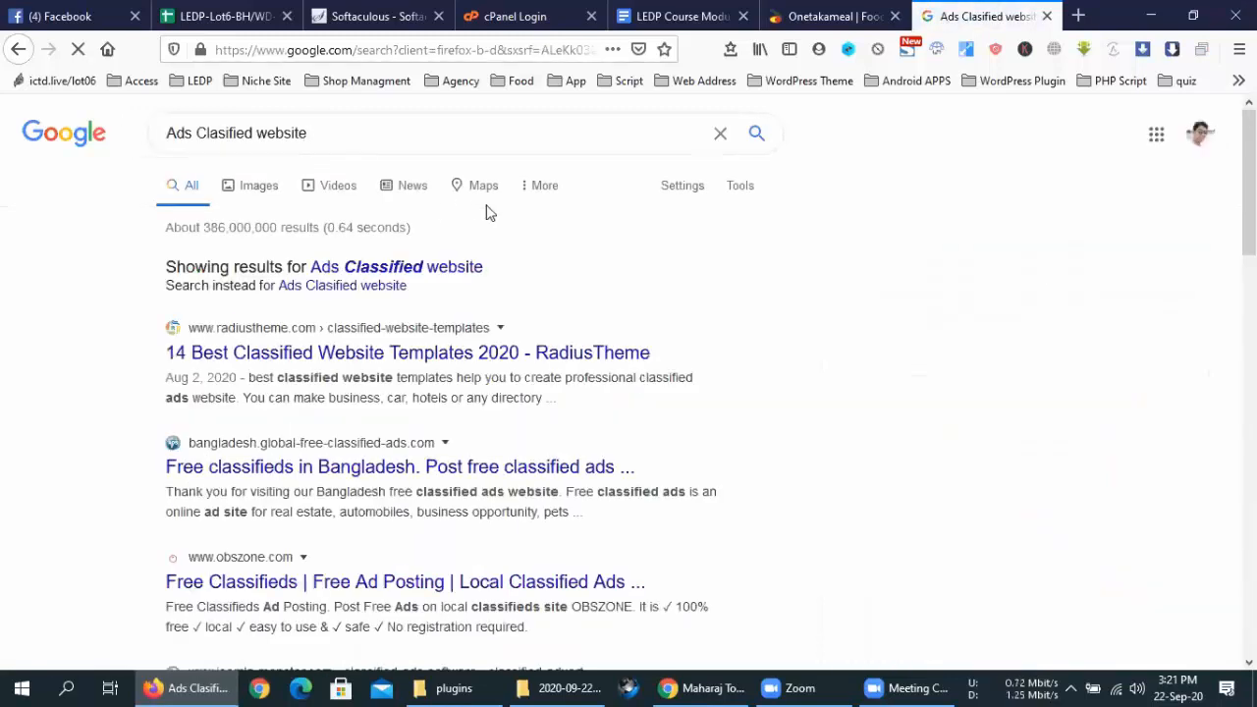
Change the query to 'Ads Clasified theme' and search again
double_click(259, 133)
text(te)
key(BackSpace)
text(heme)
key(Return)
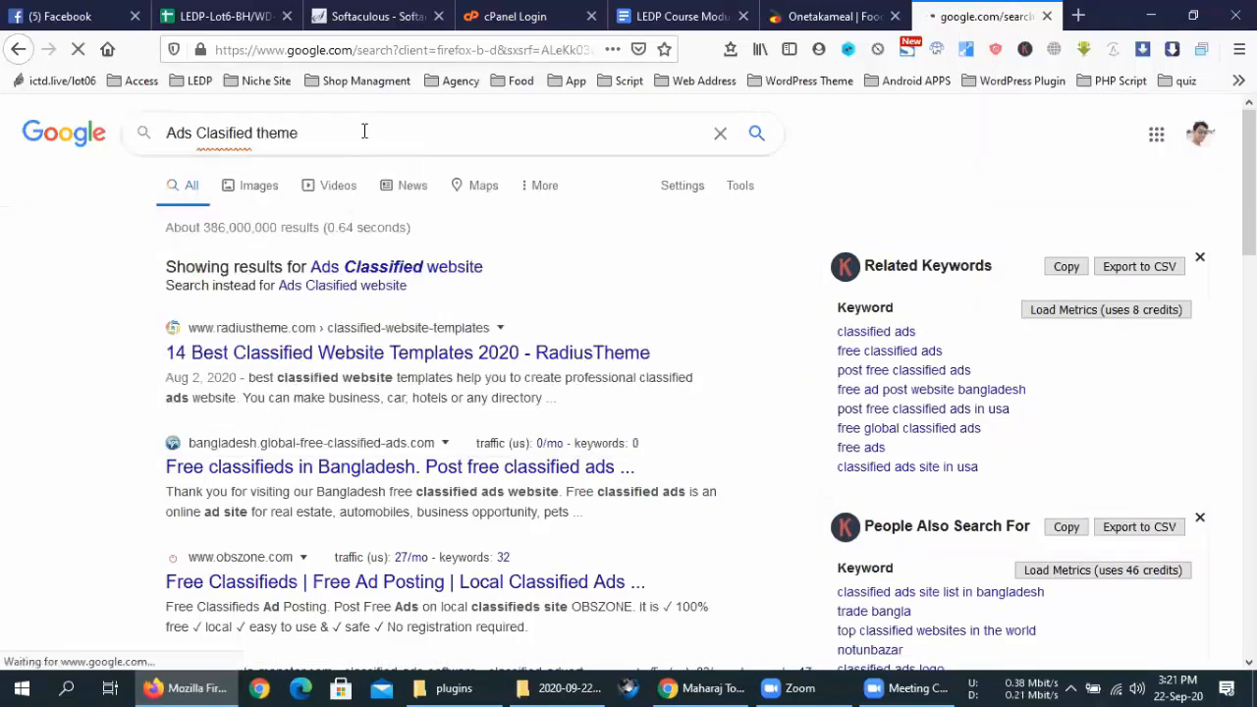
Open the Classiads ThemeForest result in a new tab and accept the 'Ads Classified theme' spelling correction
middle_click(376, 356)
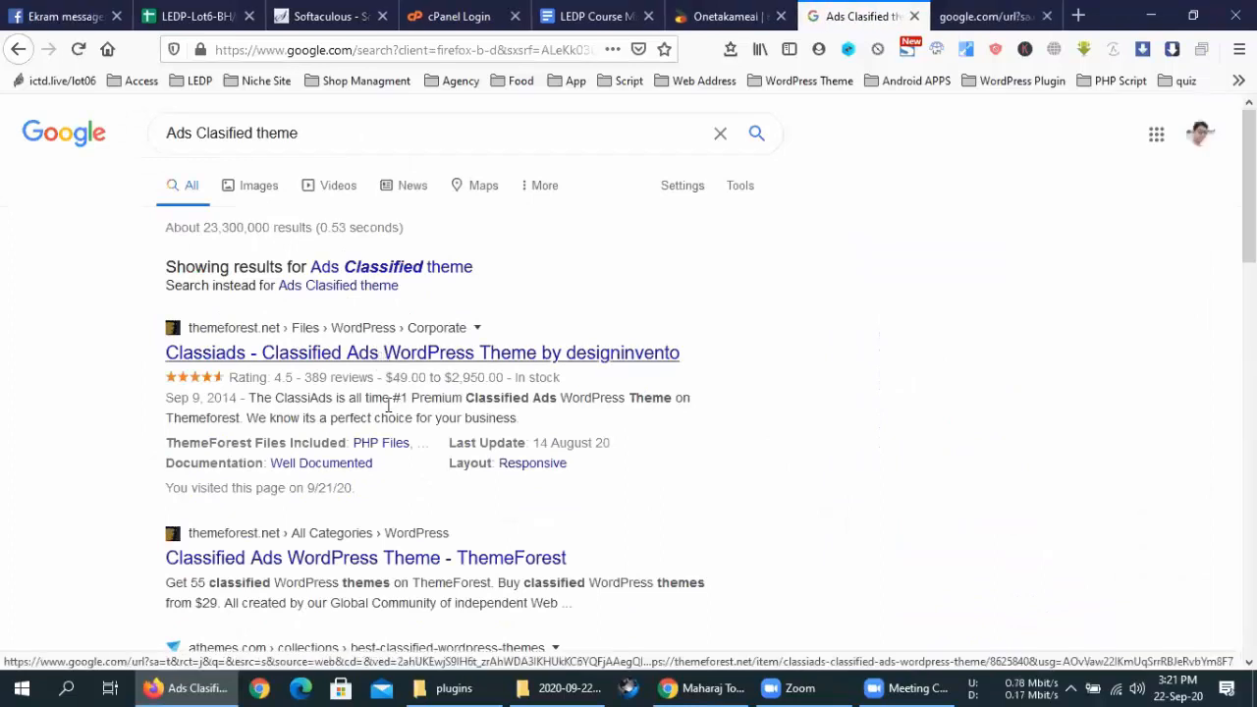
scroll(387, 518, down, 3)
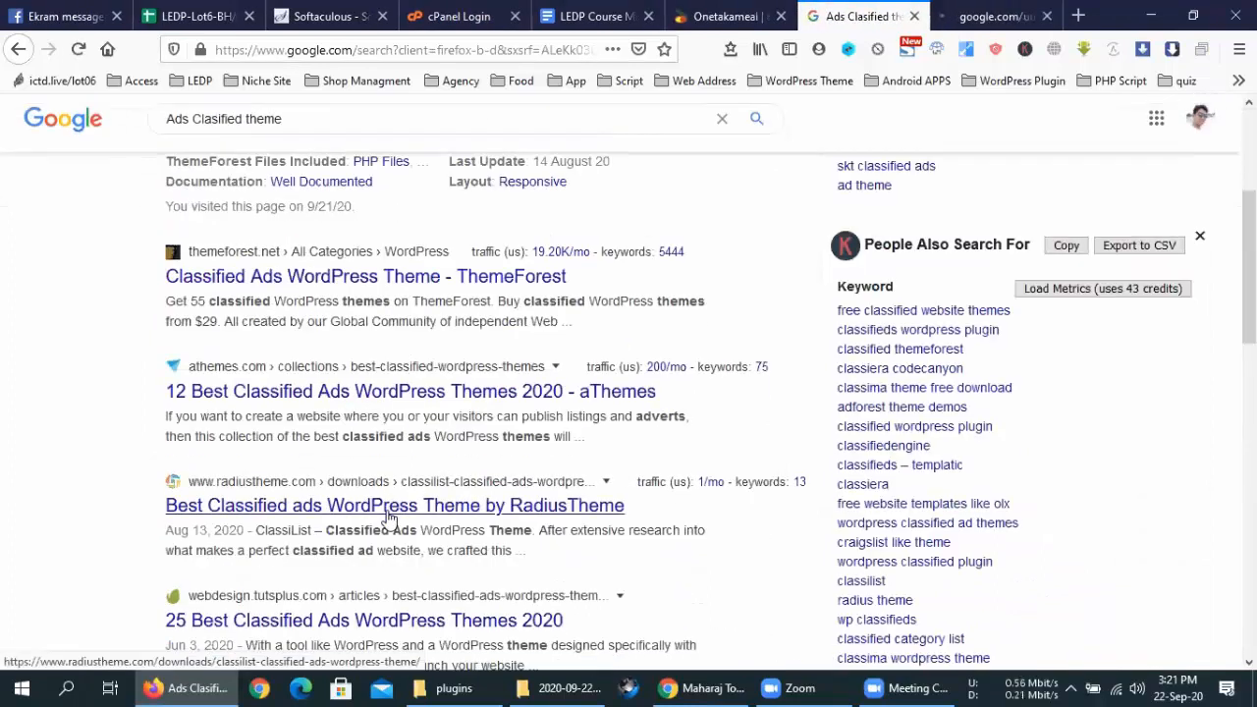
scroll(387, 511, down, 2)
scroll(390, 514, up, 5)
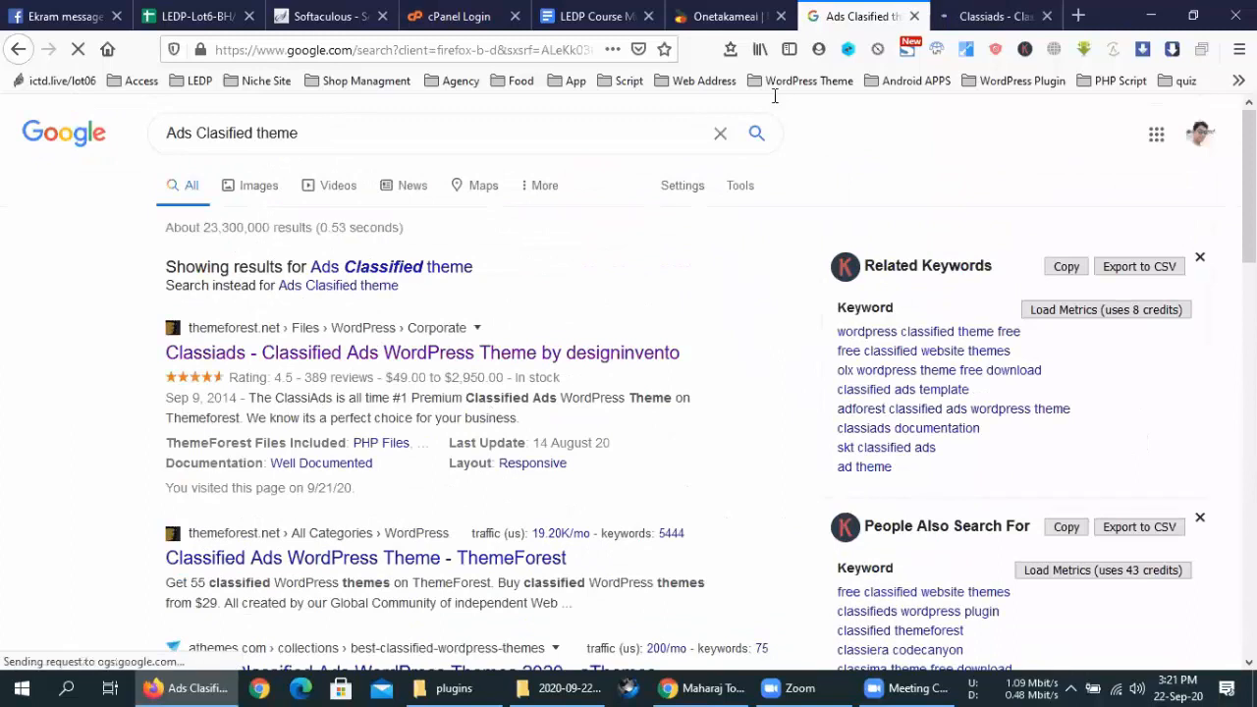
click(480, 266)
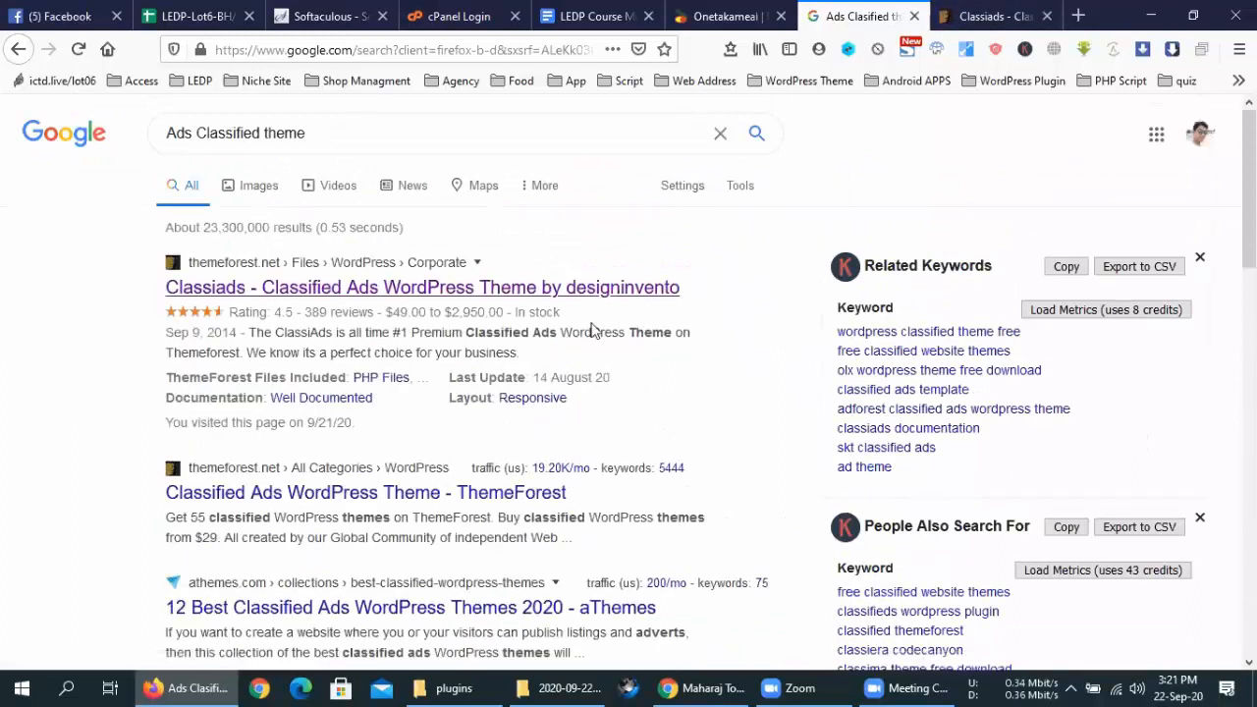
Switch to the Classiads ThemeForest page and launch its live preview
key(ctrl+Tab)
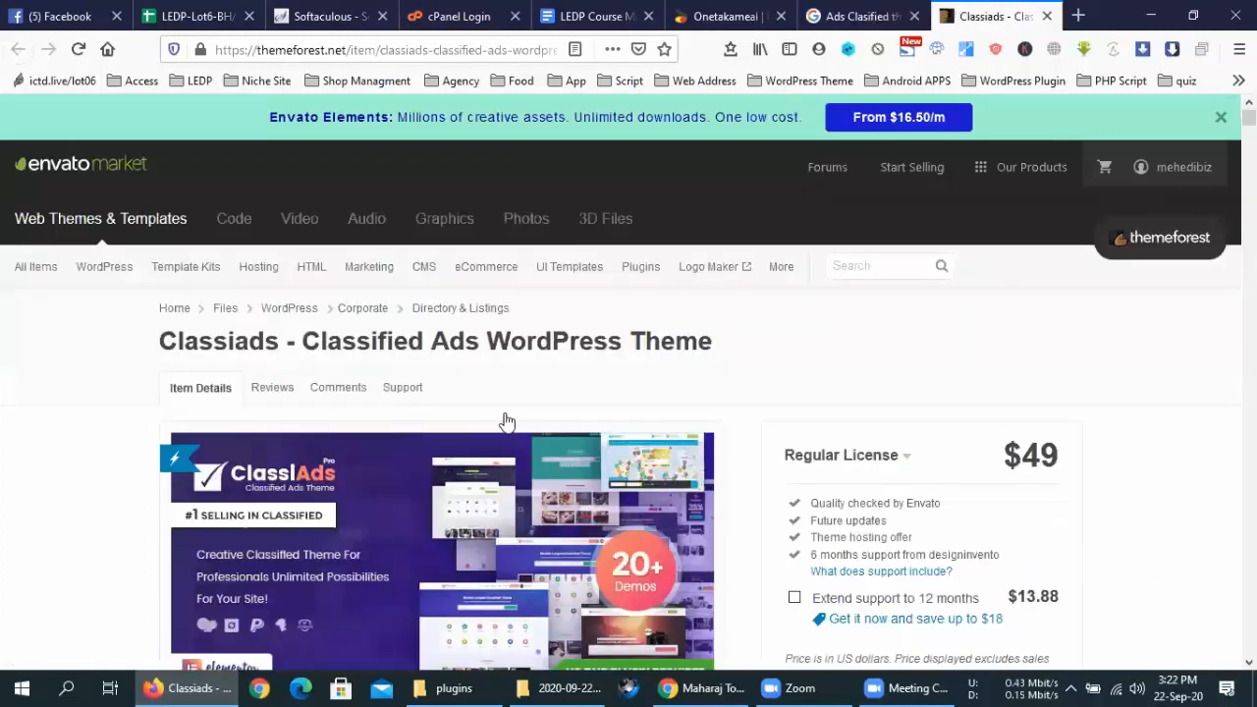
scroll(506, 420, down, 5)
click(343, 367)
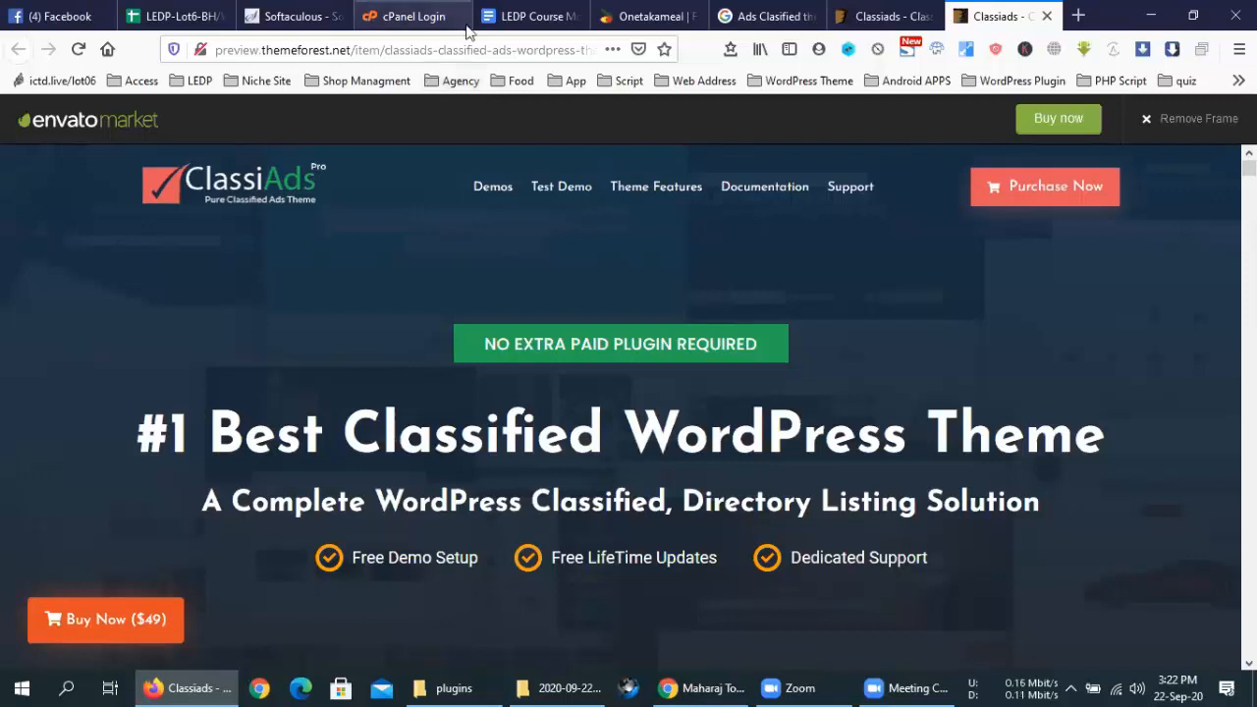
Open the ClassiAds Ultra, Fantro and one more demo in background tabs
scroll(533, 432, down, 10)
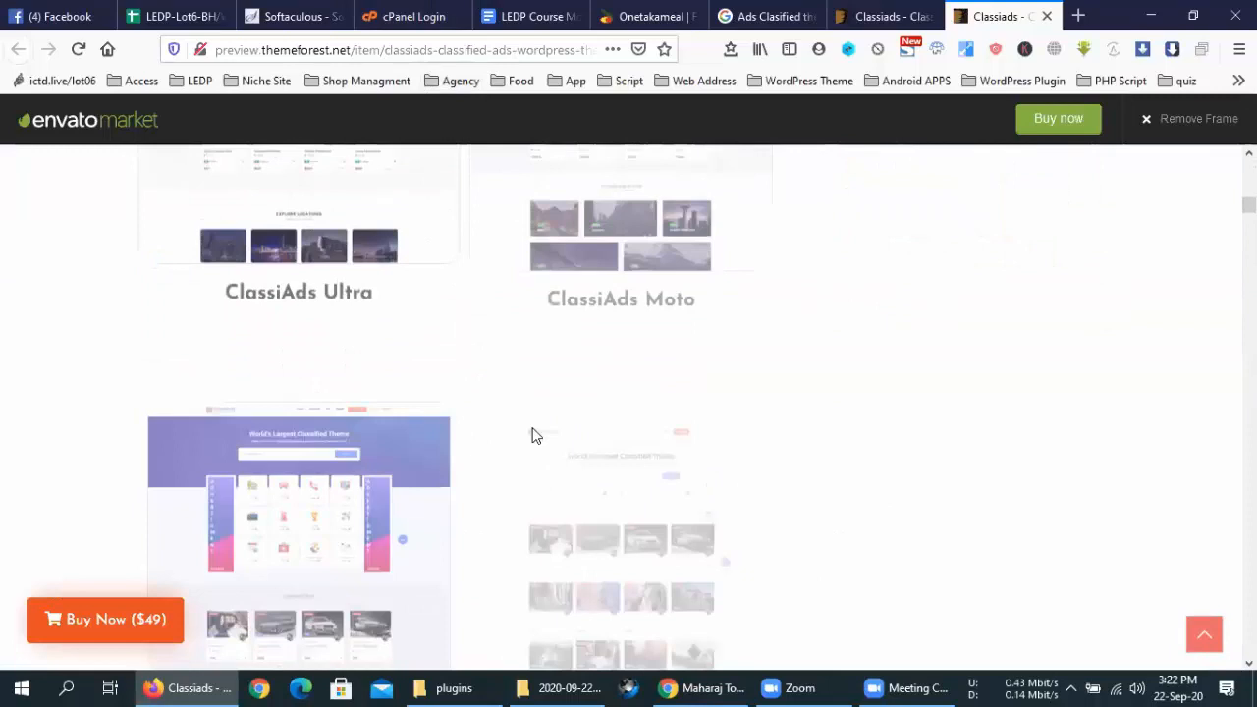
scroll(534, 437, up, 8)
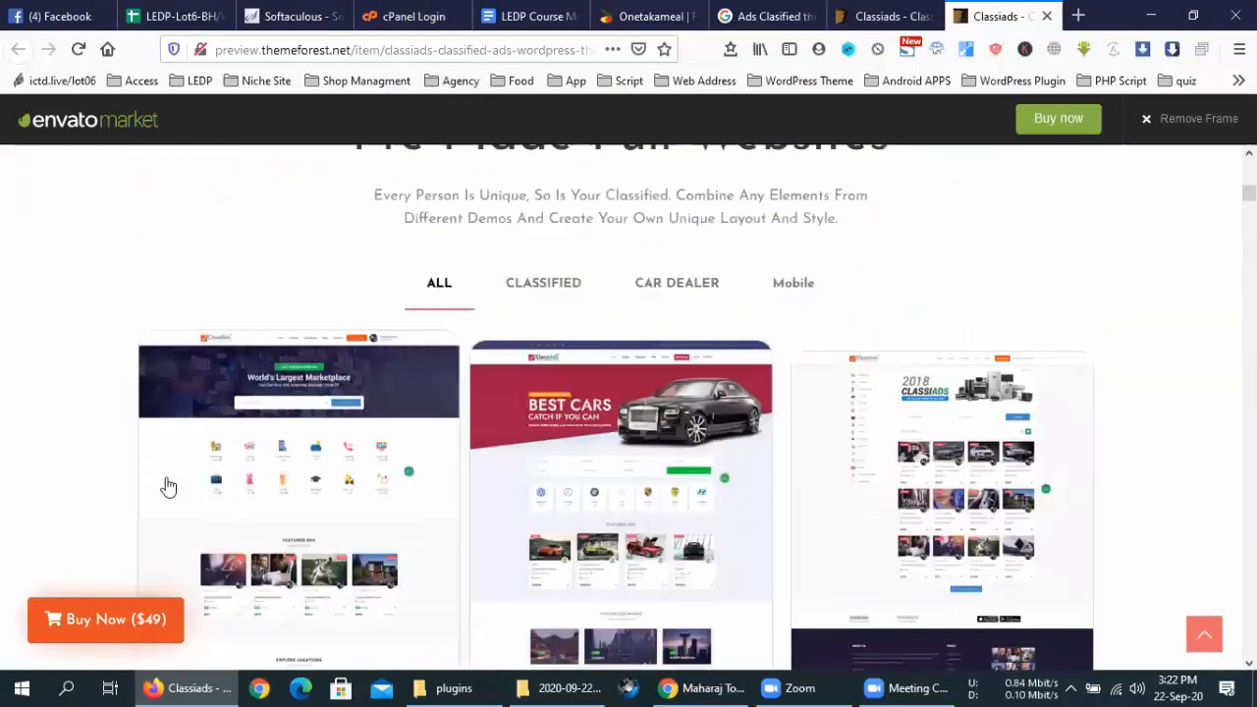
middle_click(312, 497)
scroll(805, 442, down, 3)
middle_click(816, 416)
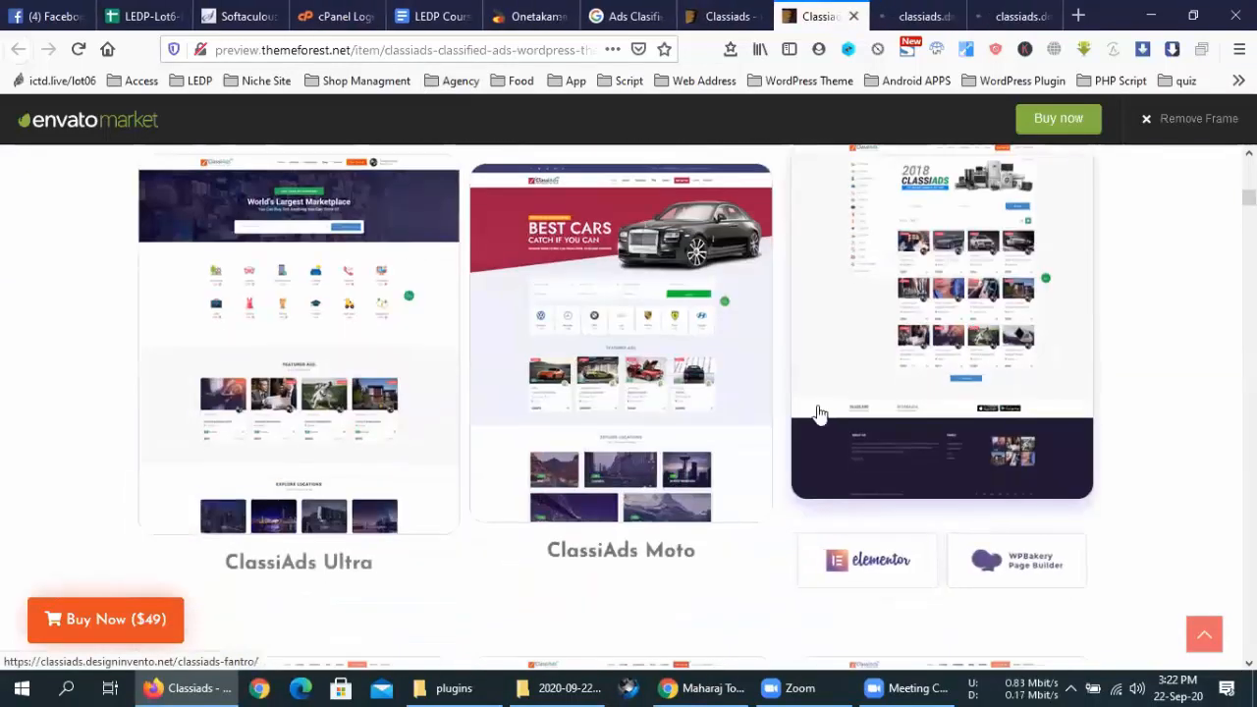
scroll(816, 415, down, 3)
scroll(820, 414, up, 6)
scroll(818, 414, down, 5)
middle_click(795, 345)
scroll(908, 371, up, 3)
scroll(907, 365, up, 15)
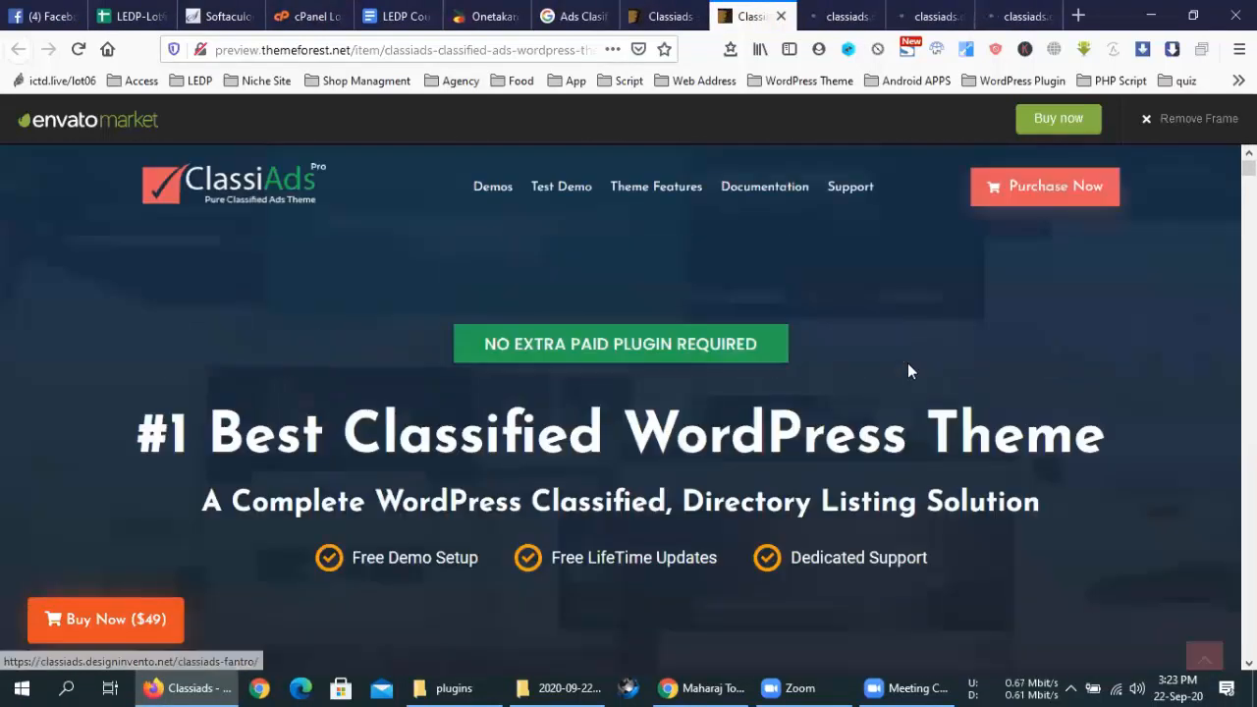
Switch to the ClassiAds Ultra demo and scroll through its homepage sections
click(856, 15)
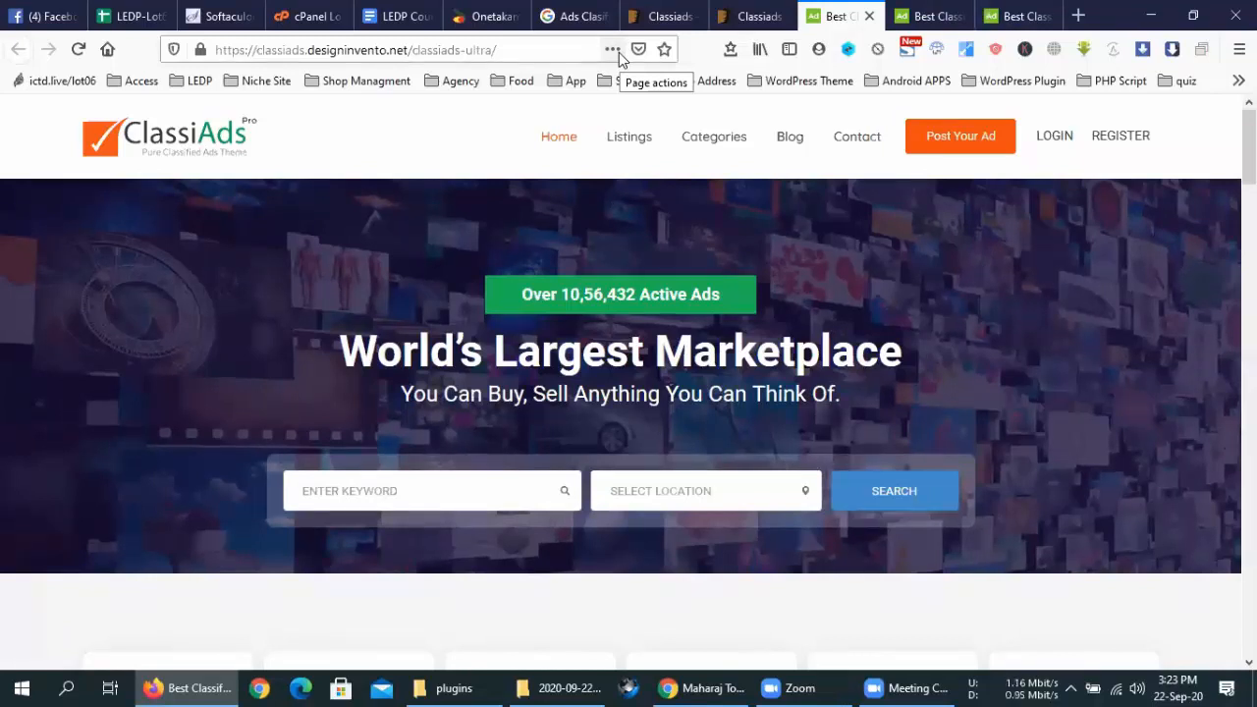
scroll(749, 325, down, 5)
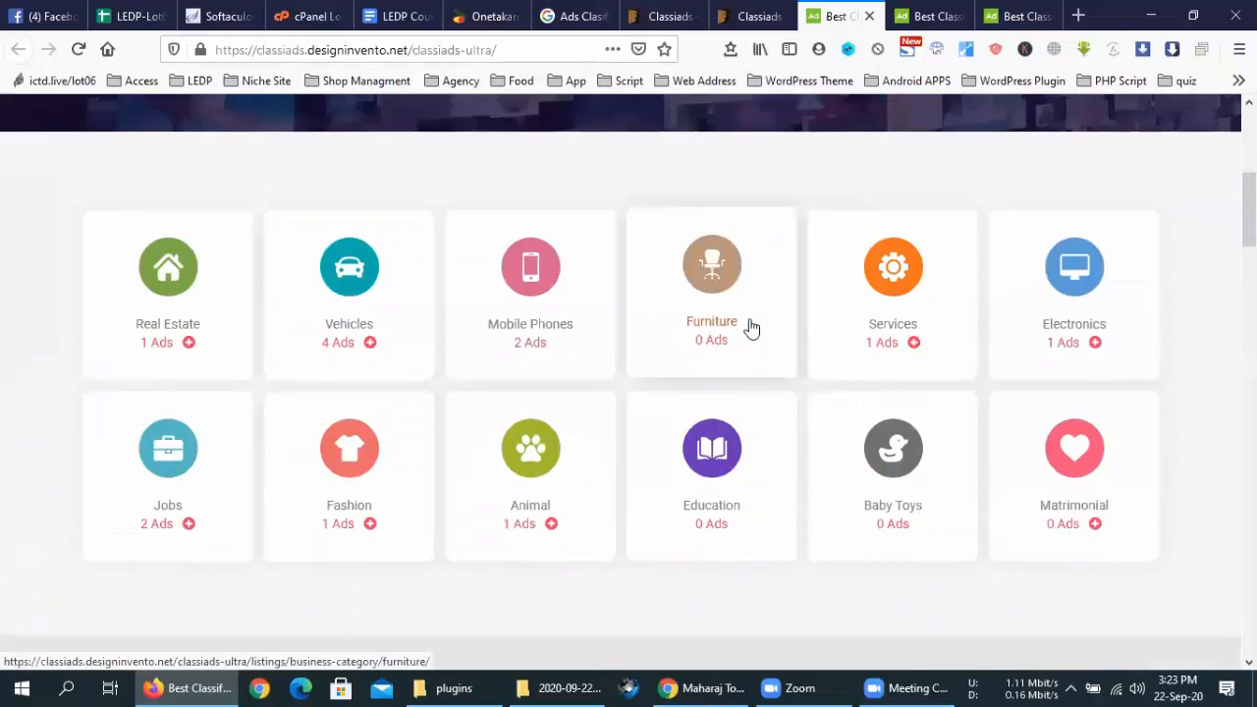
scroll(751, 327, up, 5)
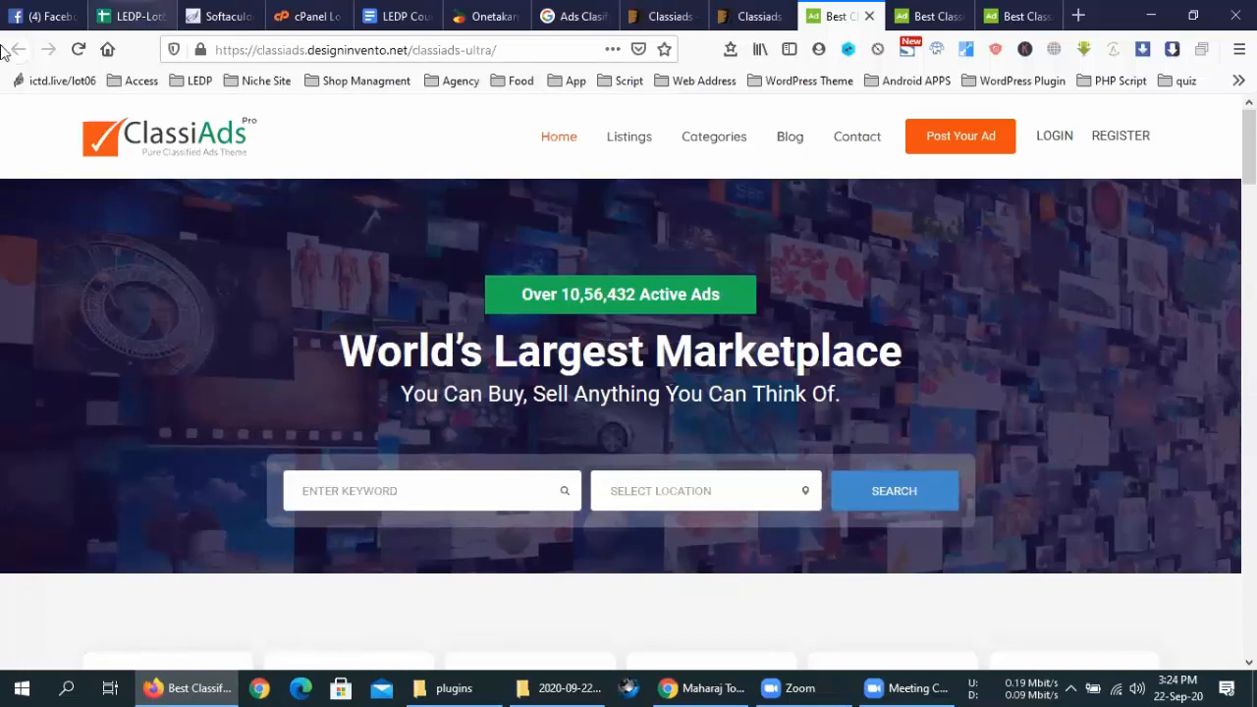
scroll(334, 374, down, 5)
scroll(391, 373, down, 15)
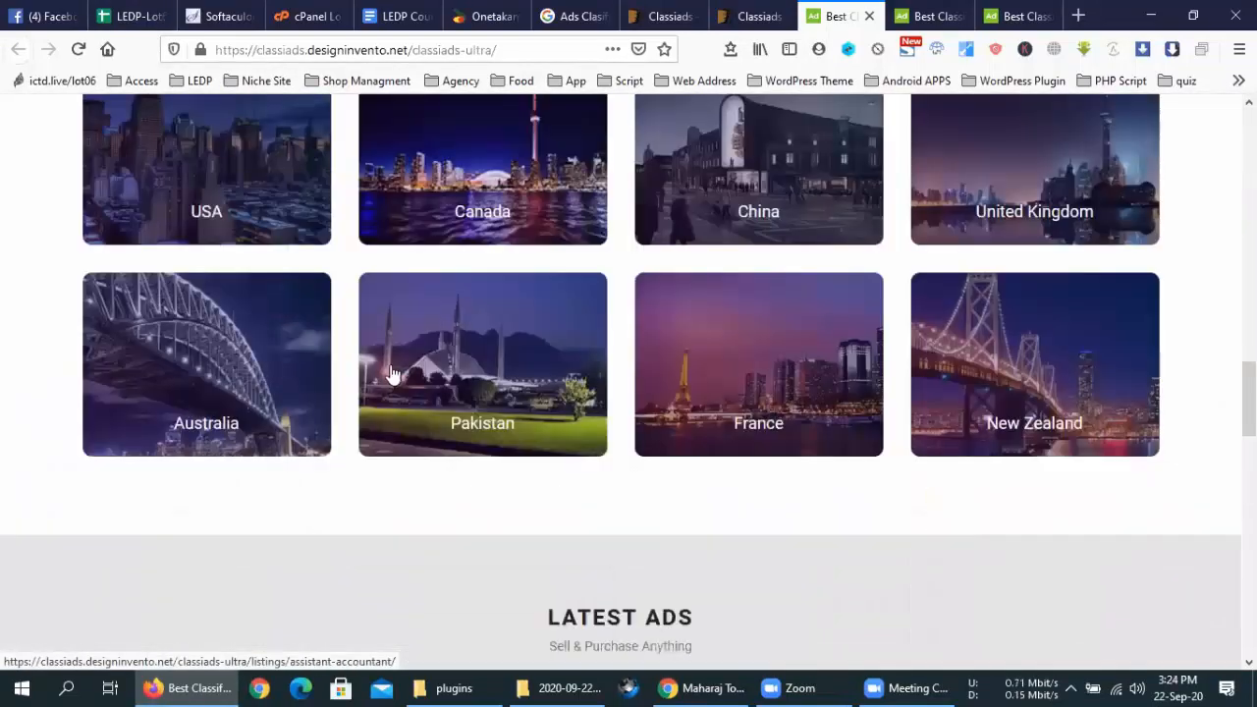
scroll(390, 373, up, 10)
scroll(390, 373, down, 15)
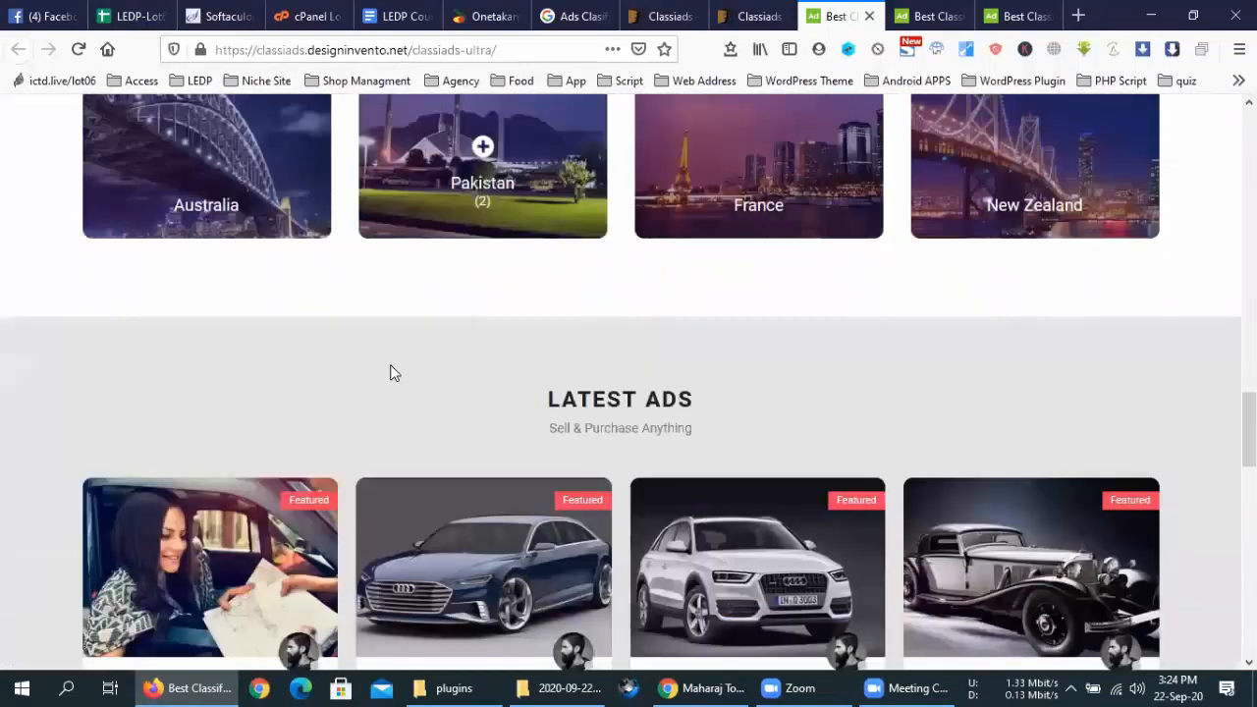
scroll(390, 373, up, 5)
scroll(390, 374, up, 10)
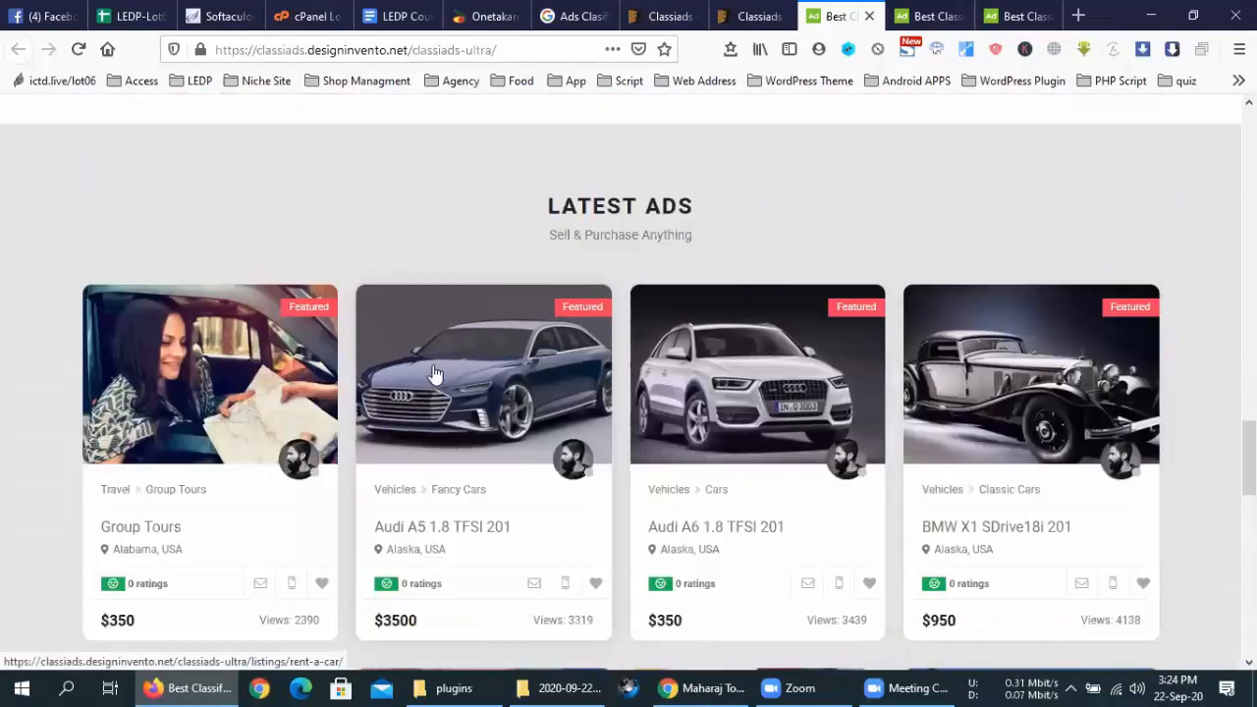
scroll(437, 433, down, 1)
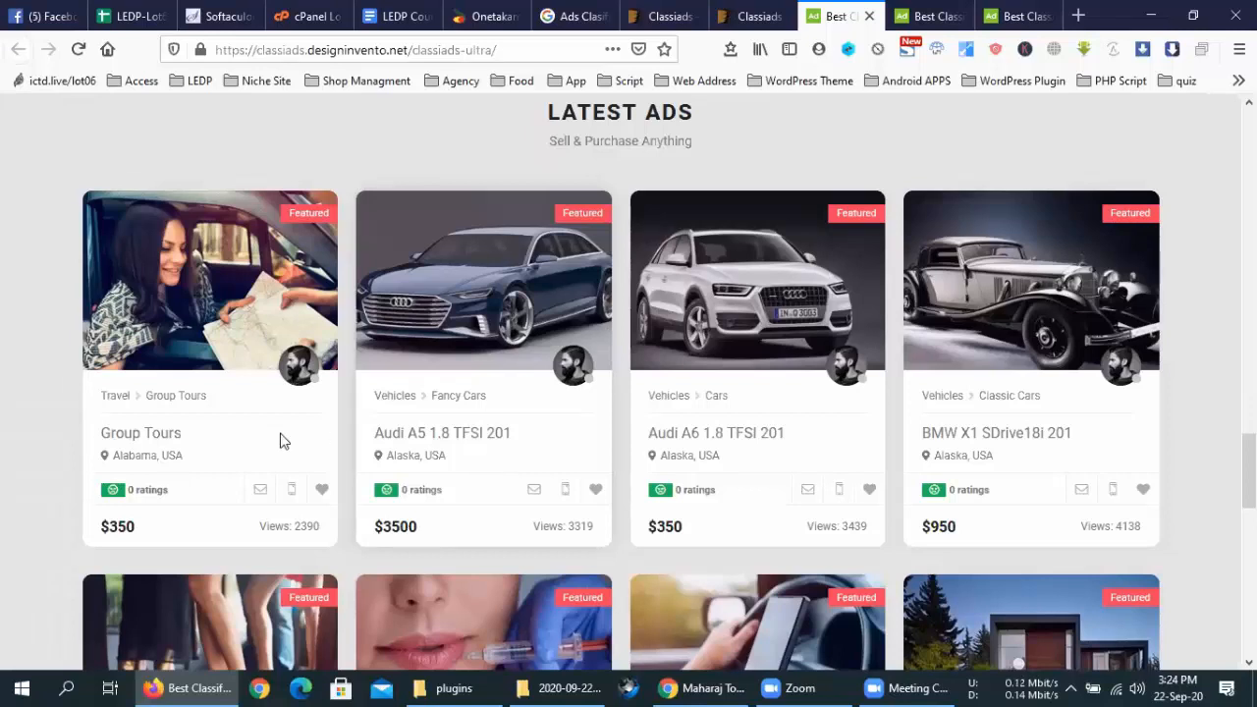
scroll(280, 442, down, 2)
scroll(490, 393, down, 8)
scroll(495, 393, up, 20)
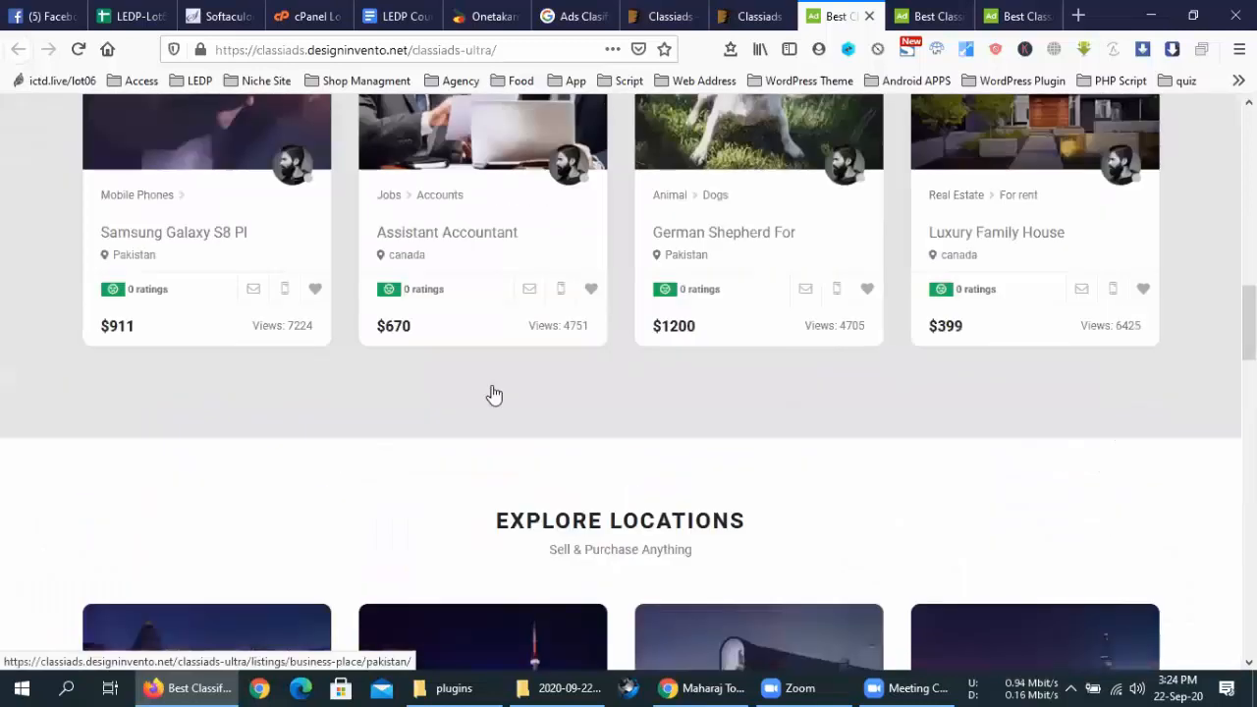
scroll(630, 341, up, 1)
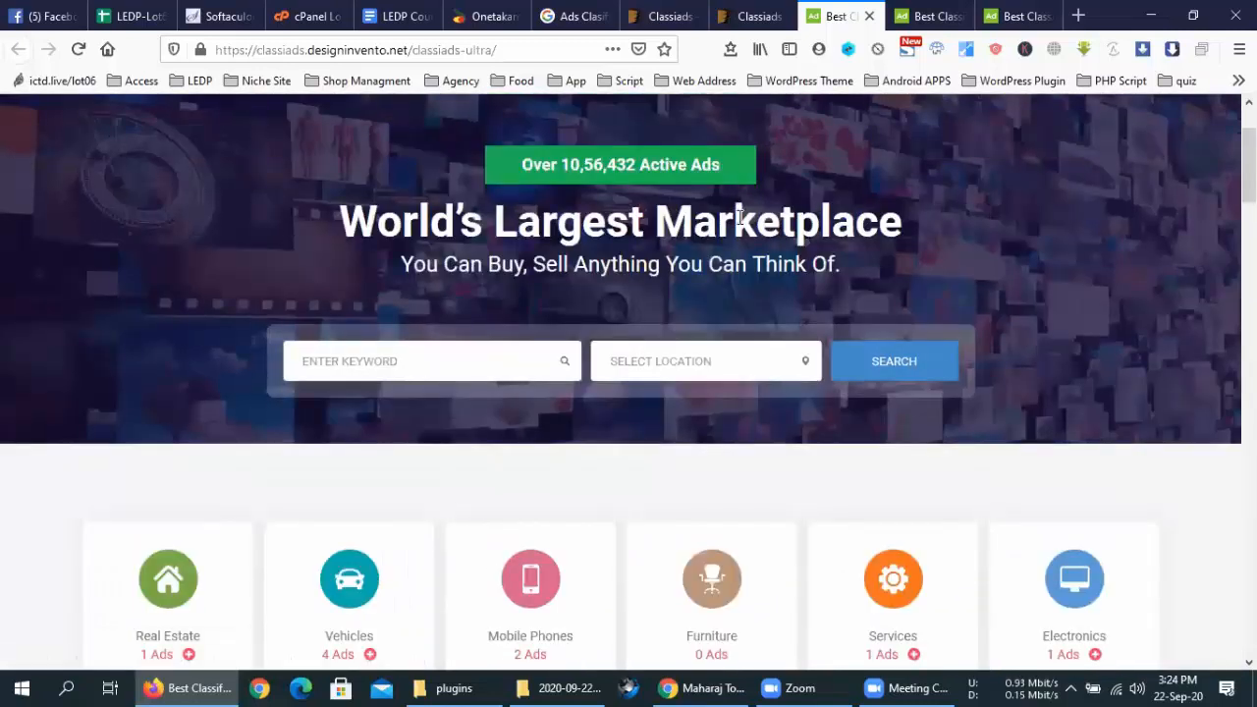
scroll(740, 216, up, 2)
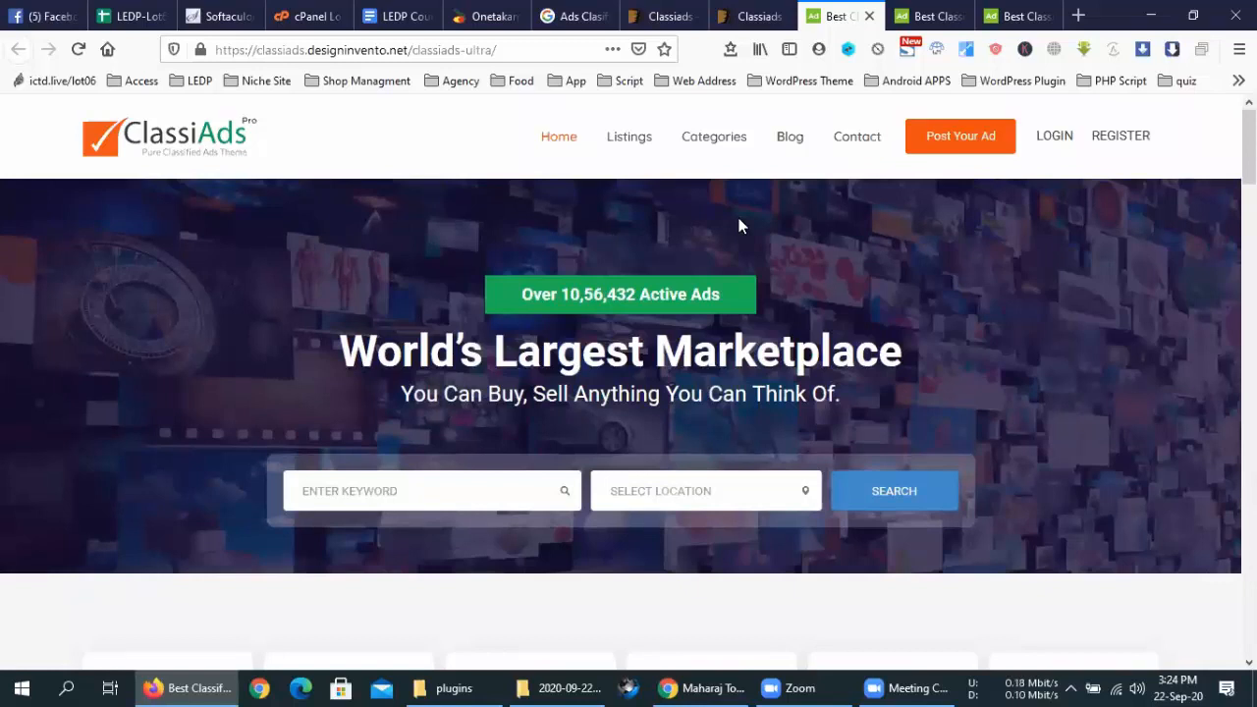
scroll(741, 225, down, 5)
Open the empty Education category, then return to the homepage via the ClassiAds logo
click(727, 286)
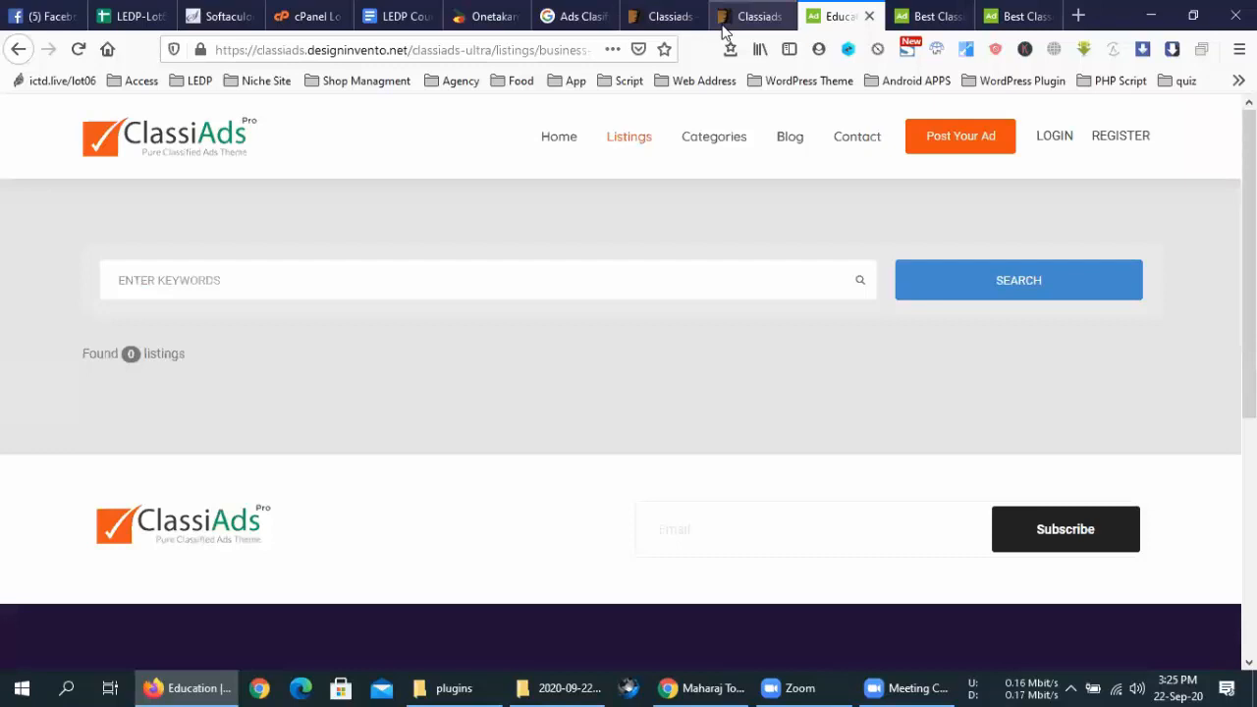
scroll(657, 360, down, 4)
scroll(67, 261, up, 4)
click(124, 146)
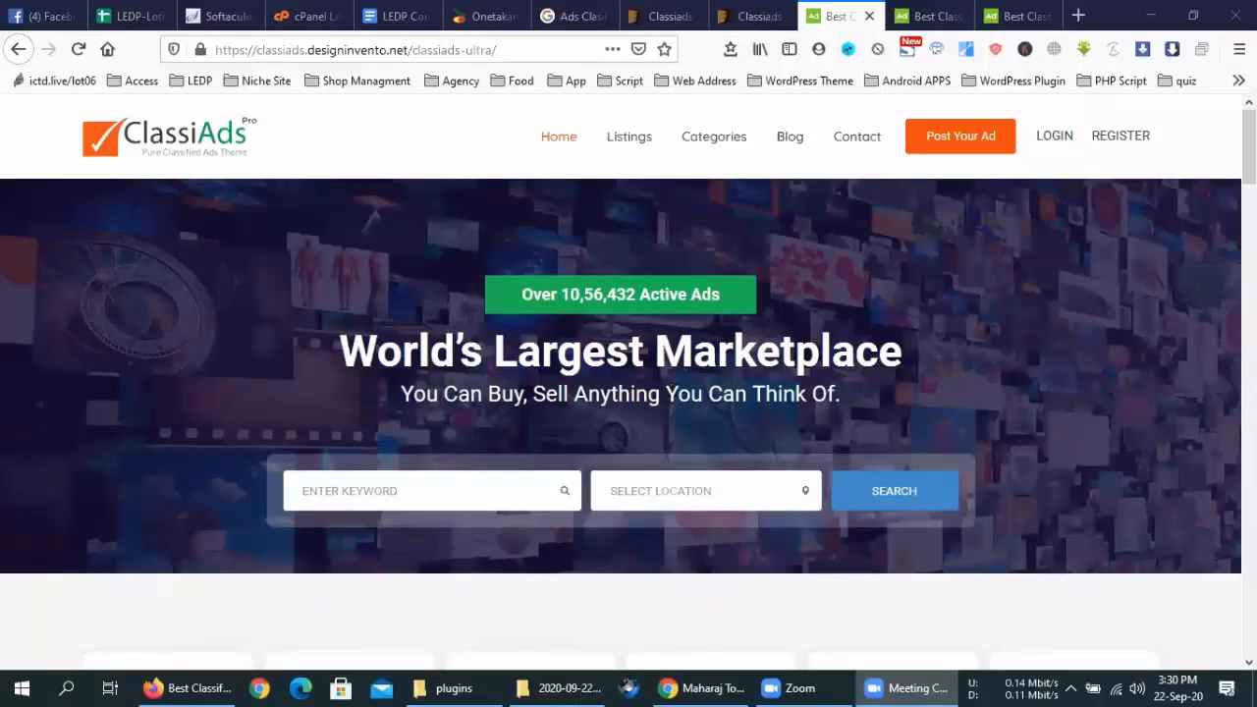
Close the Best Classified, Classiads preview and Ads Classified search tabs
click(869, 17)
click(869, 17)
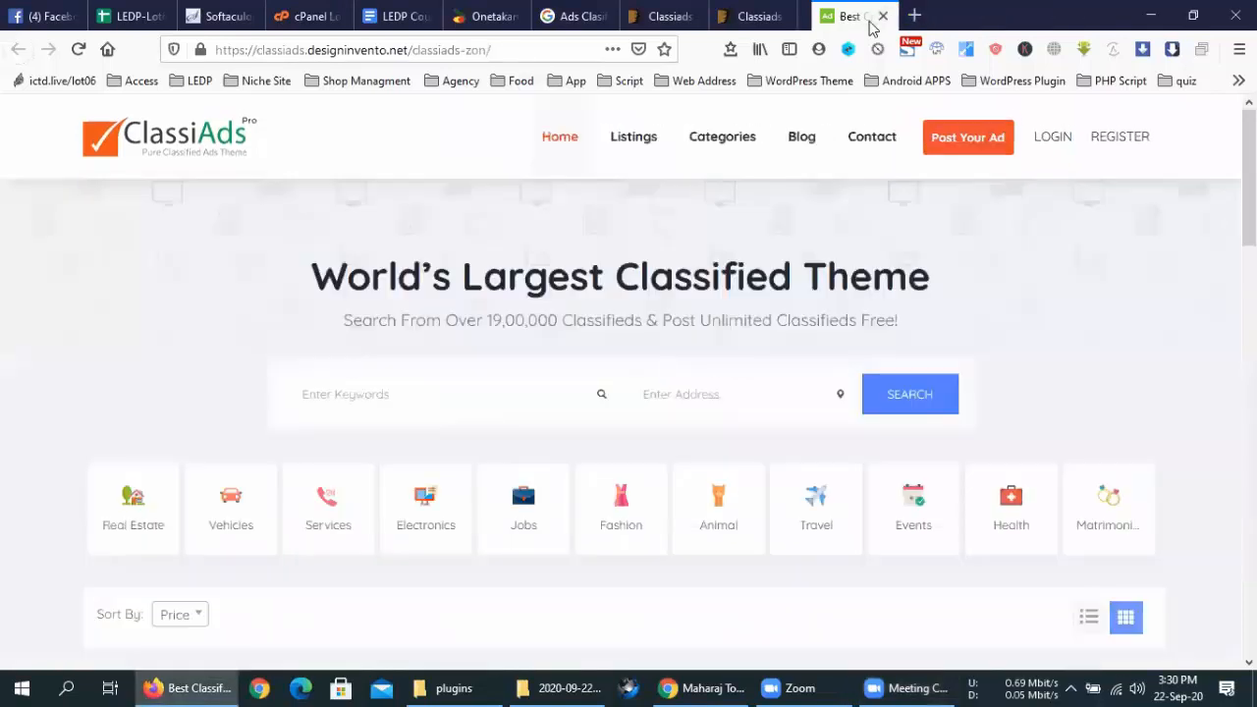
click(869, 17)
click(869, 17)
click(869, 17)
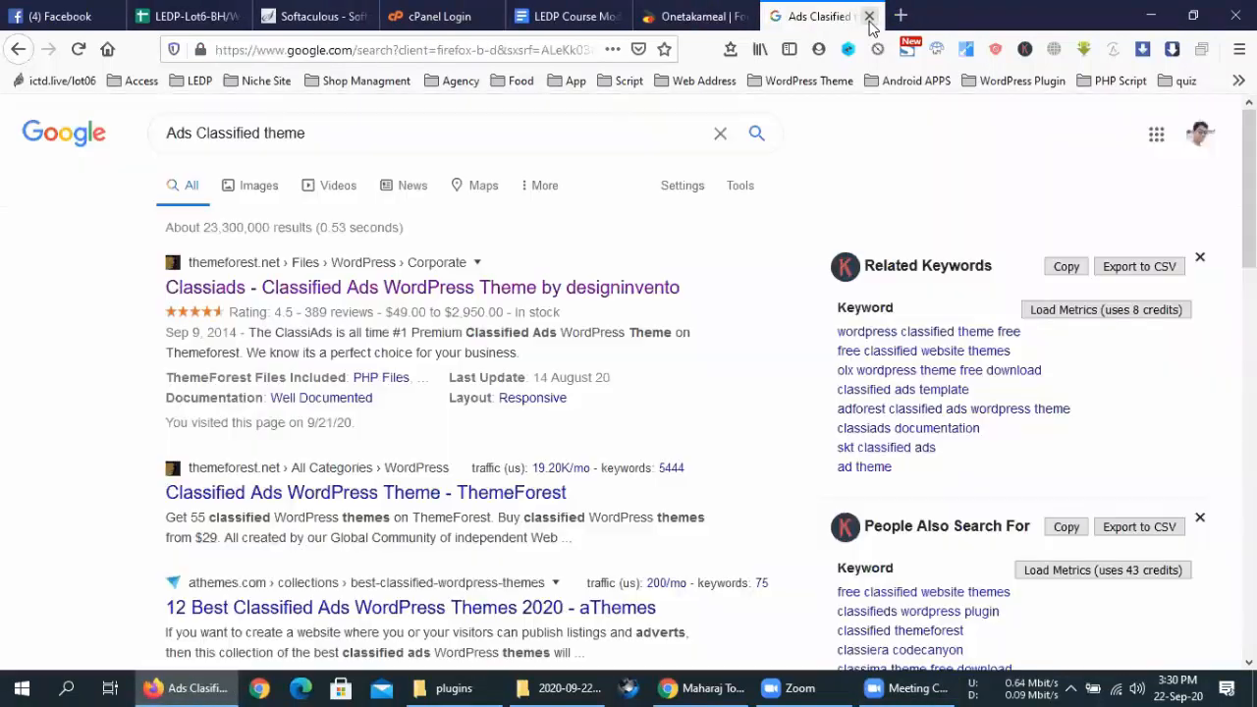
click(869, 17)
Check the course document, donation page and installation-complete tab, and log in to cPanel
click(674, 11)
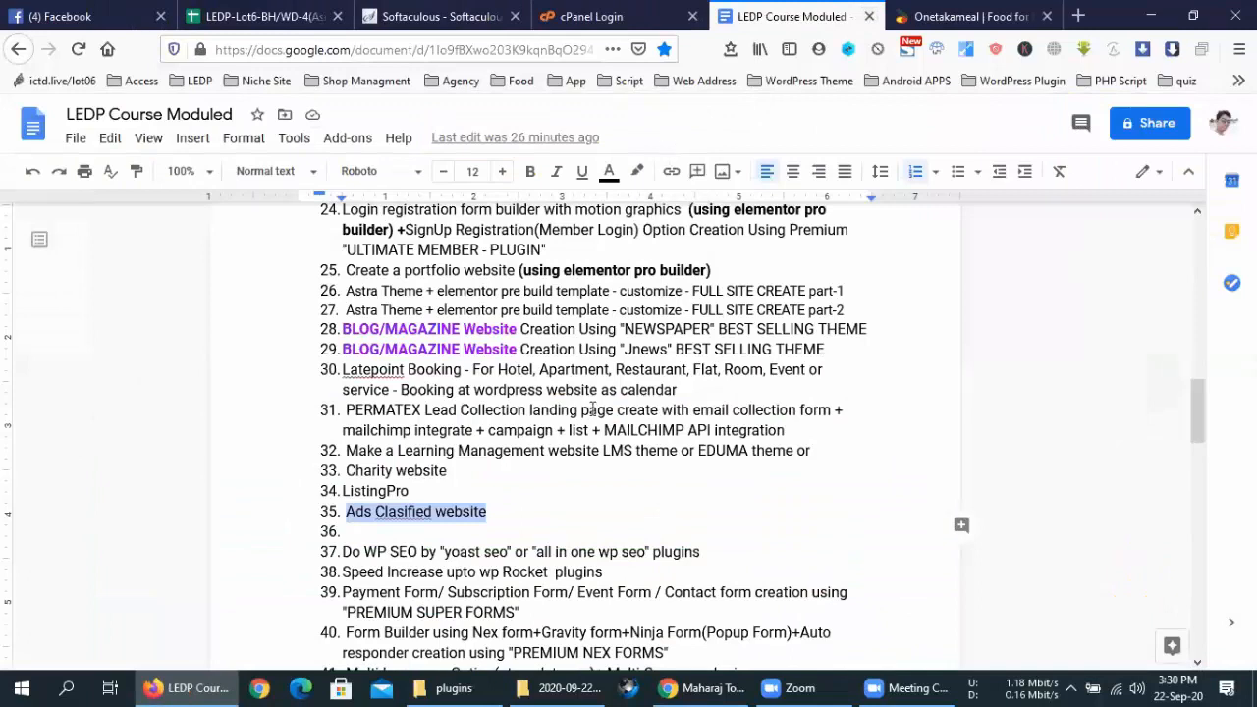
click(469, 552)
scroll(469, 552, down, 2)
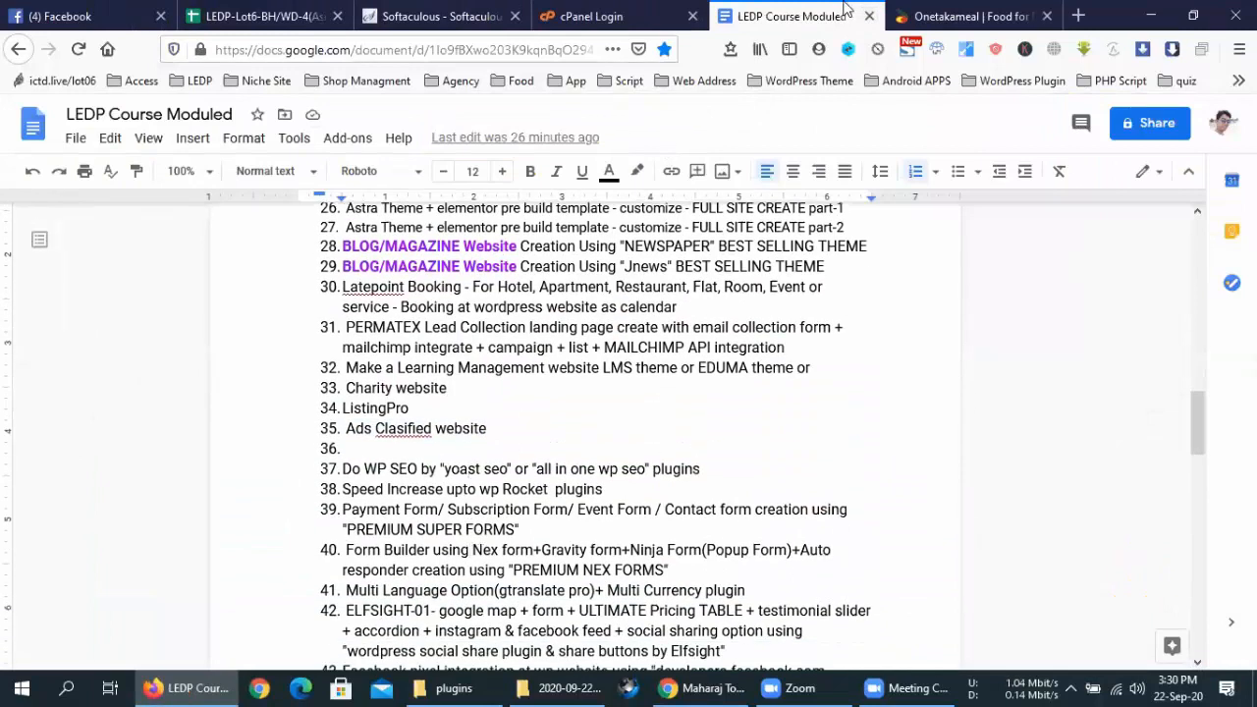
click(975, 14)
click(432, 12)
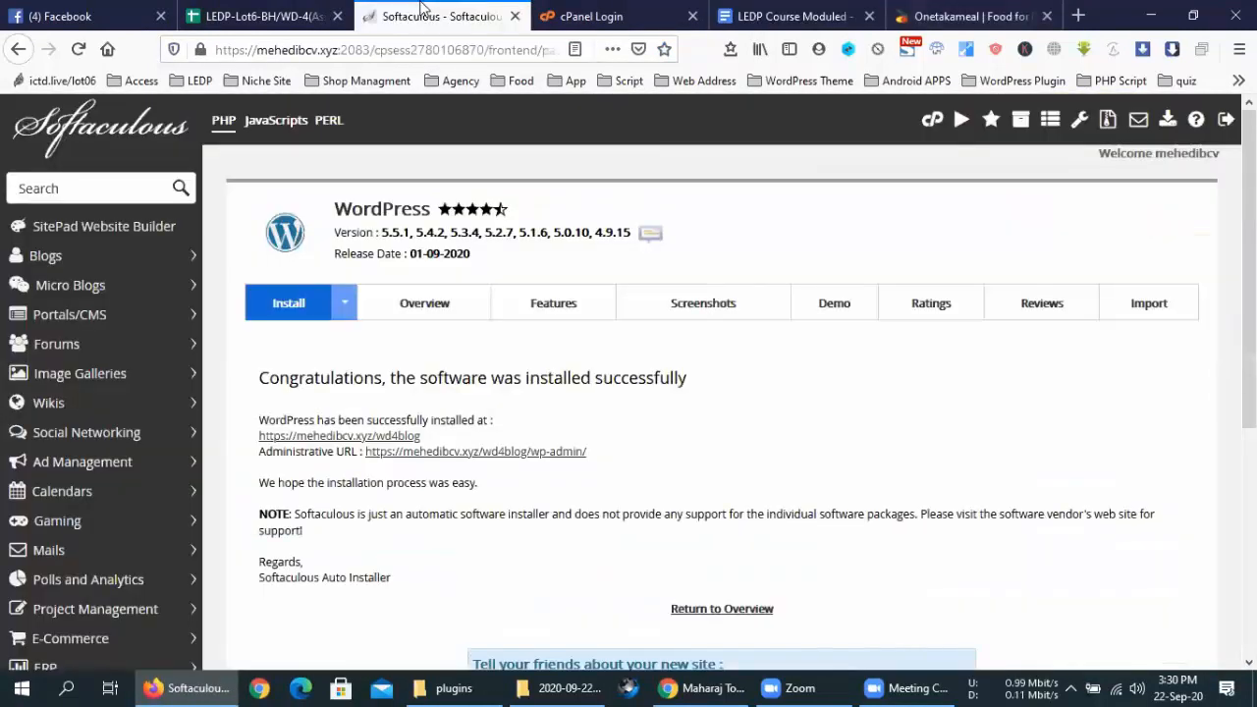
scroll(725, 428, down, 4)
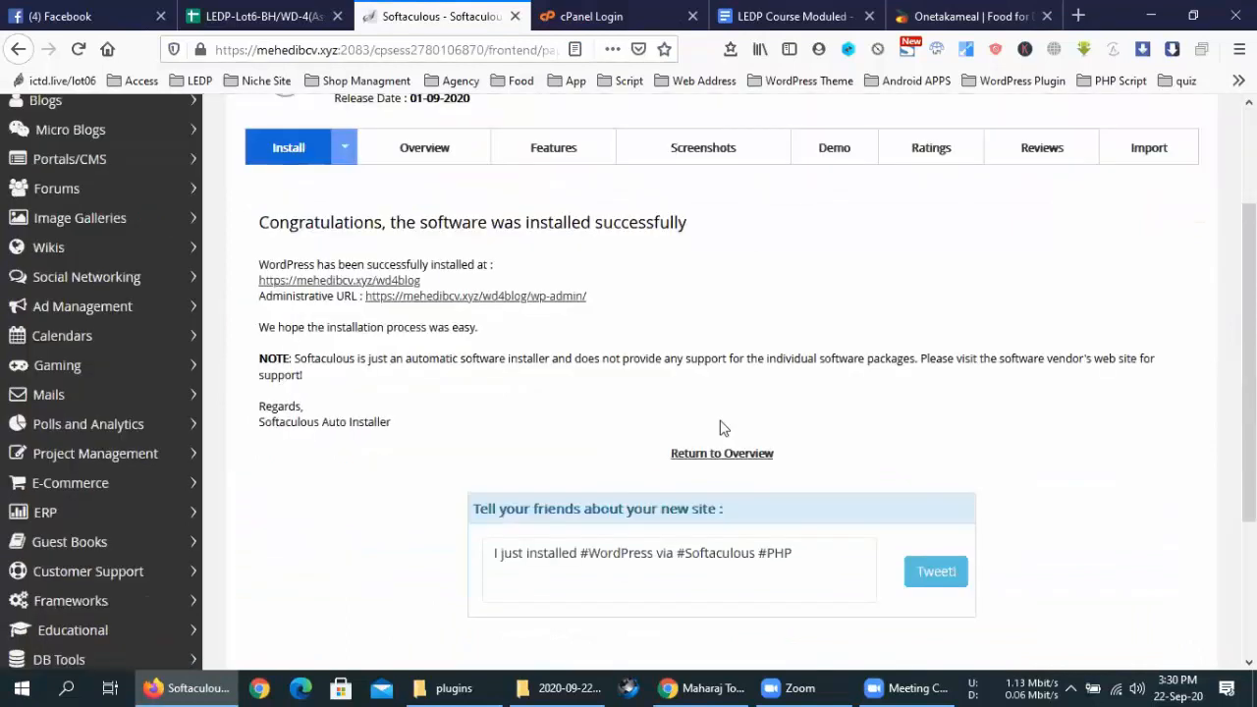
click(580, 13)
click(553, 485)
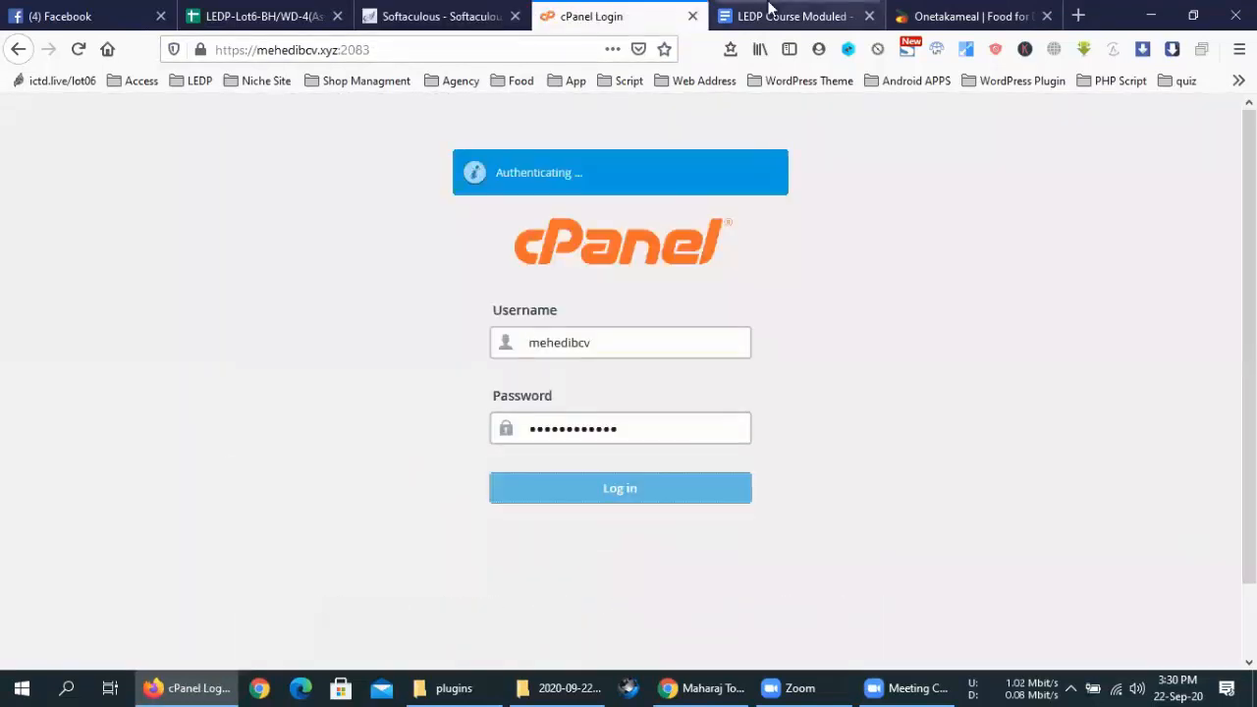
click(795, 16)
Load the mehedi.xyz address to view the site's root directory listing
click(452, 53)
text(mehedi)
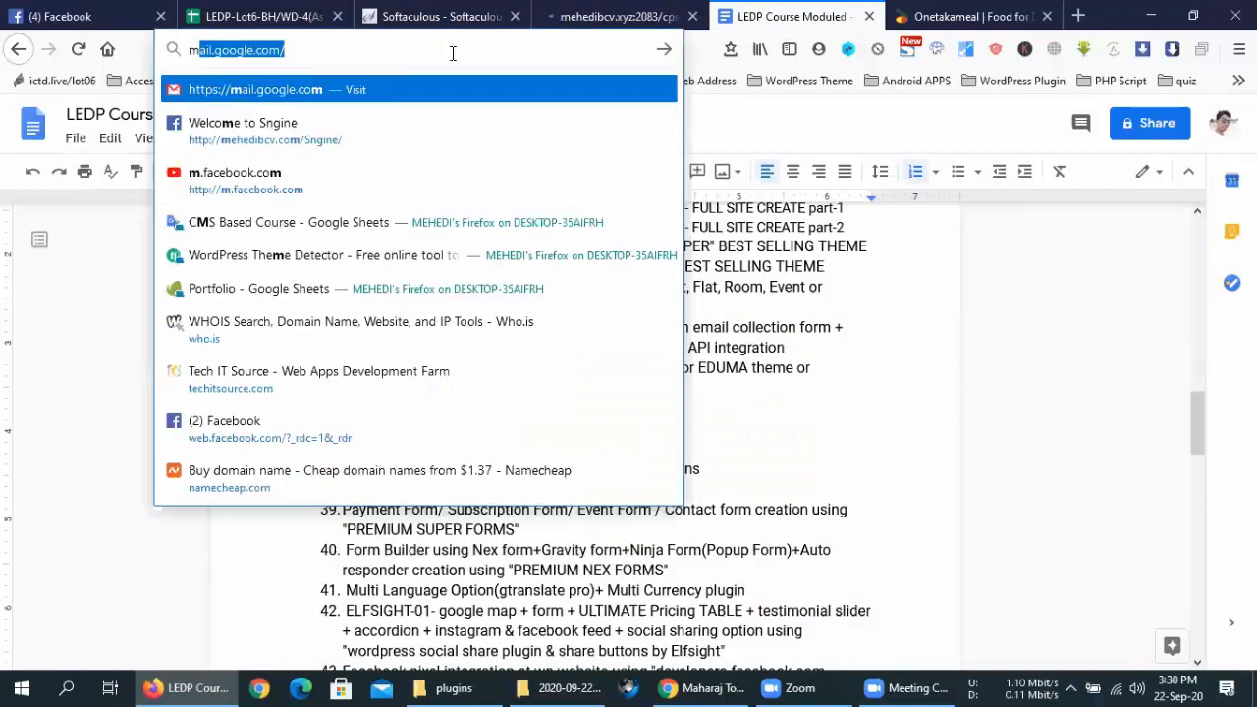
key(End)
key(BackSpace)
key(BackSpace)
key(BackSpace)
key(BackSpace)
key(BackSpace)
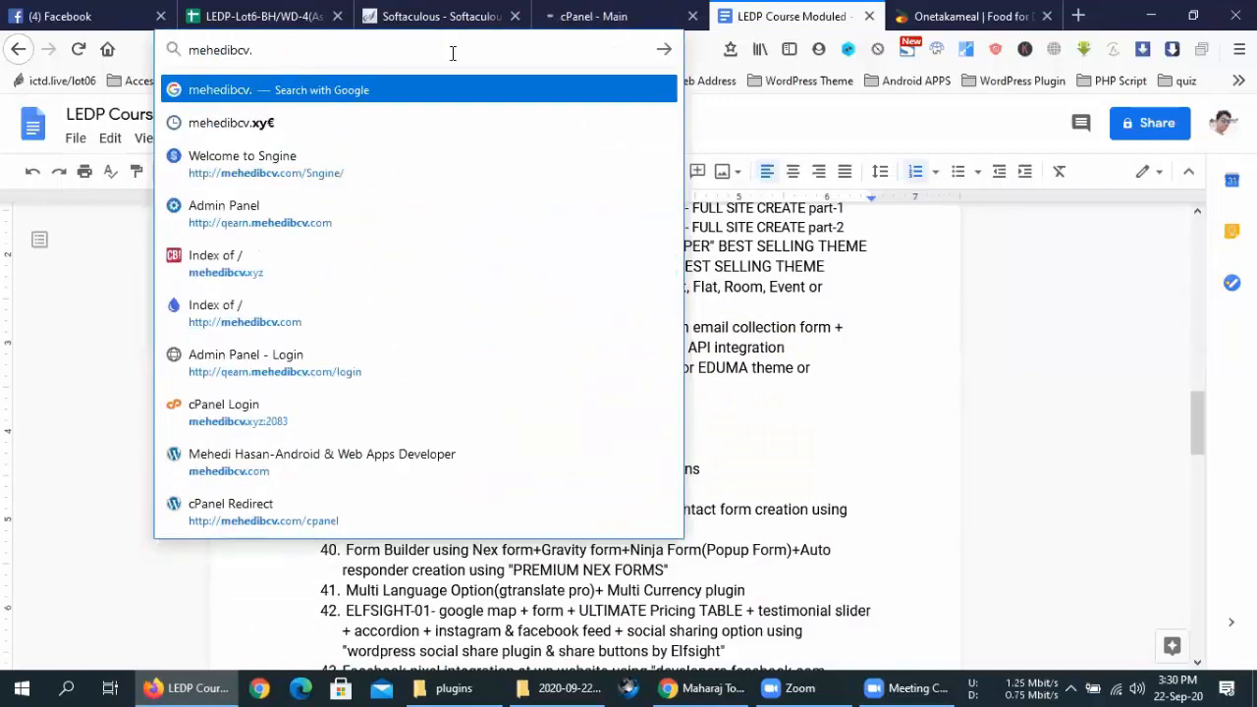
text(.xyz)
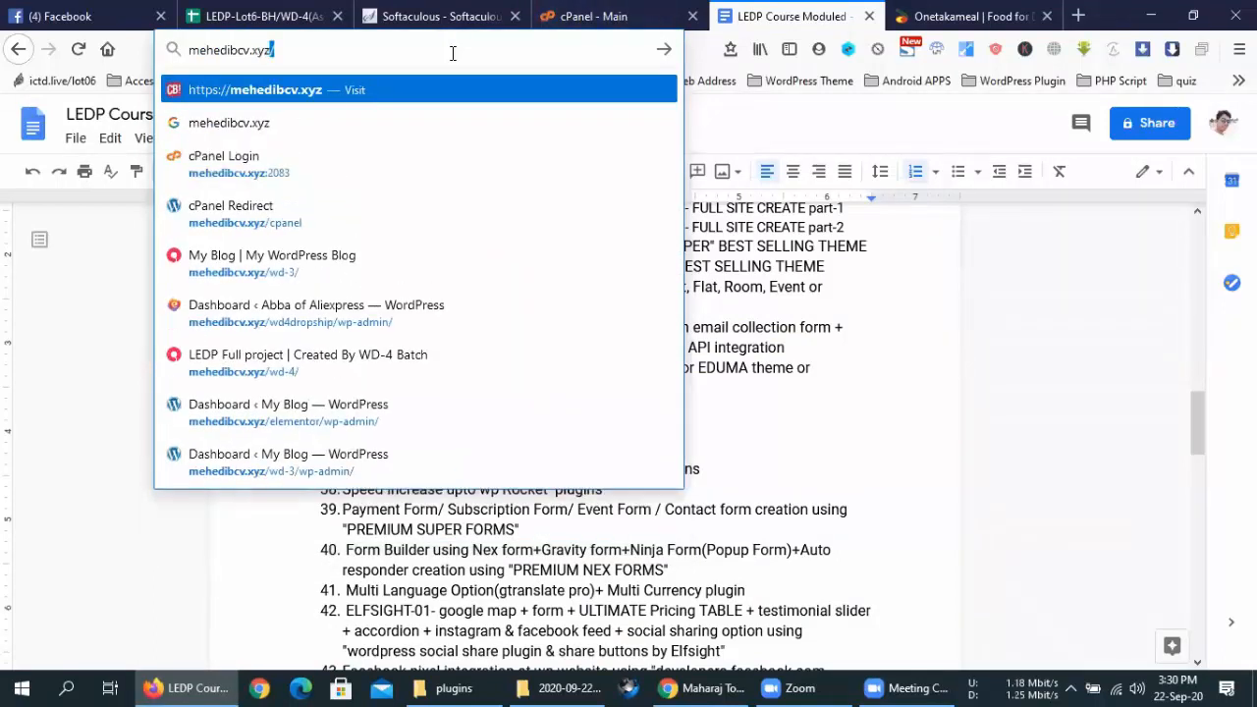
key(Return)
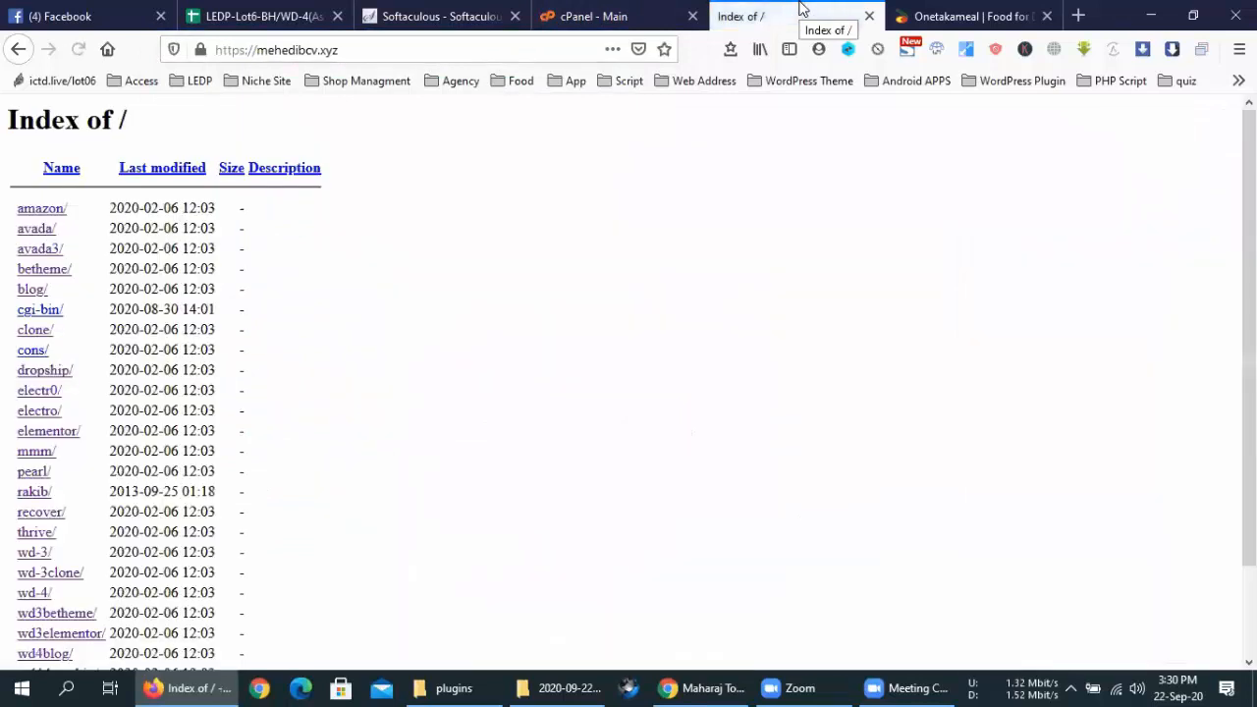
scroll(133, 481, down, 3)
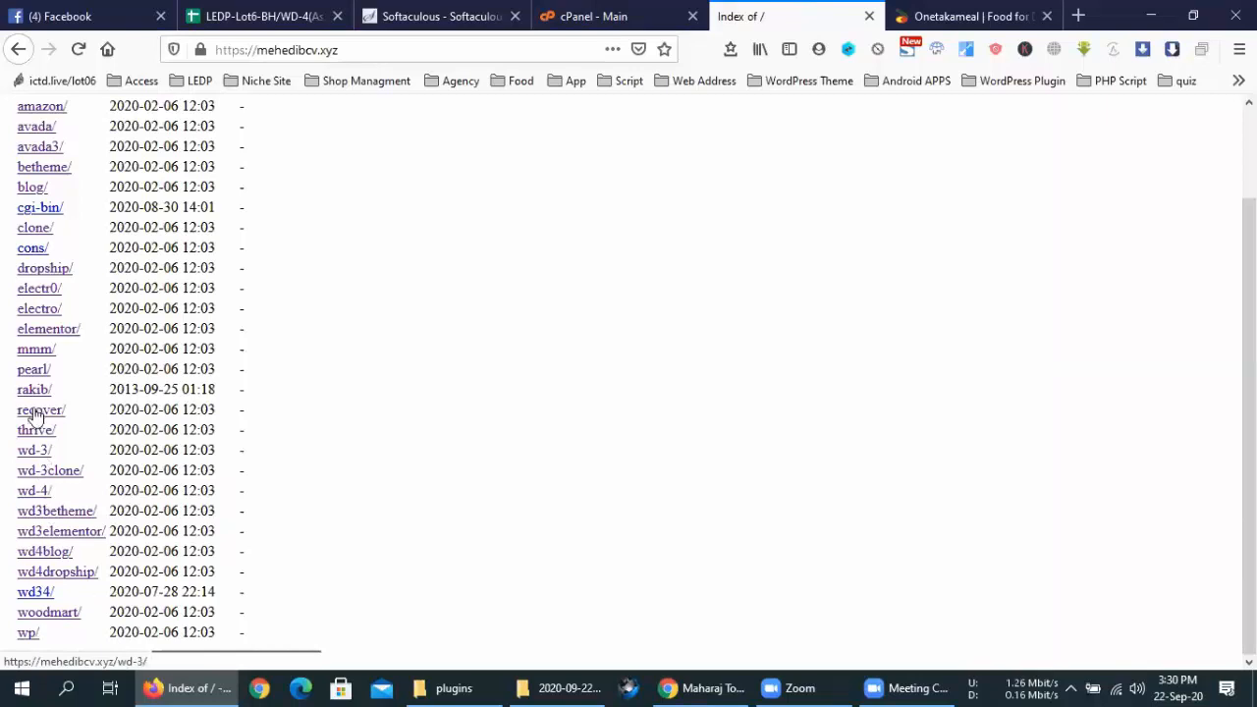
Close the old Softaculous page and open WordPress from cPanel's Softaculous Apps Installer
click(599, 16)
click(442, 16)
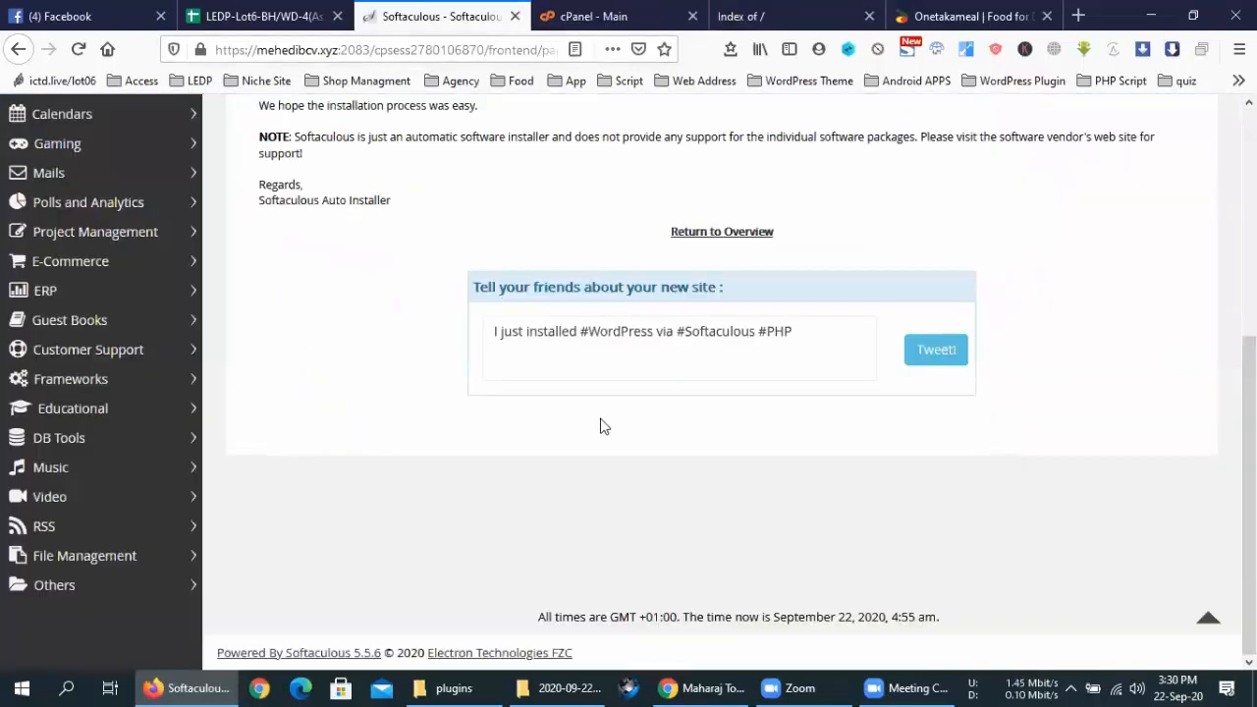
click(515, 16)
scroll(465, 425, down, 10)
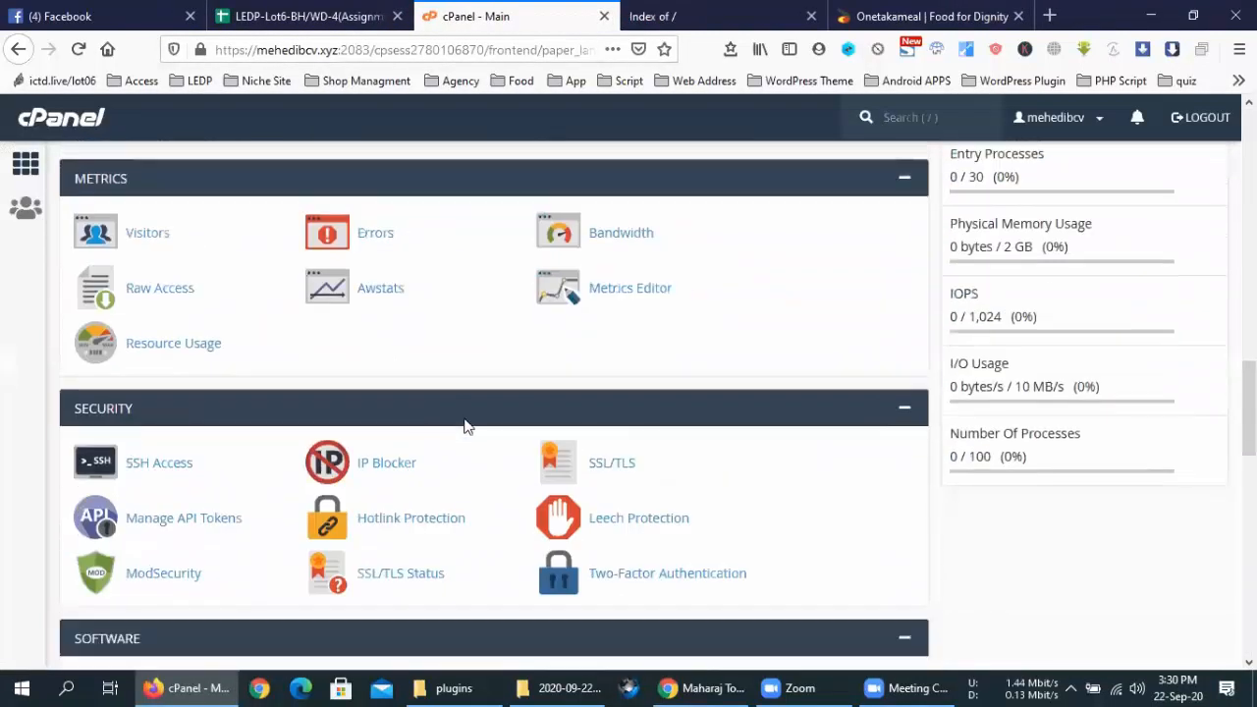
scroll(466, 425, down, 10)
click(119, 300)
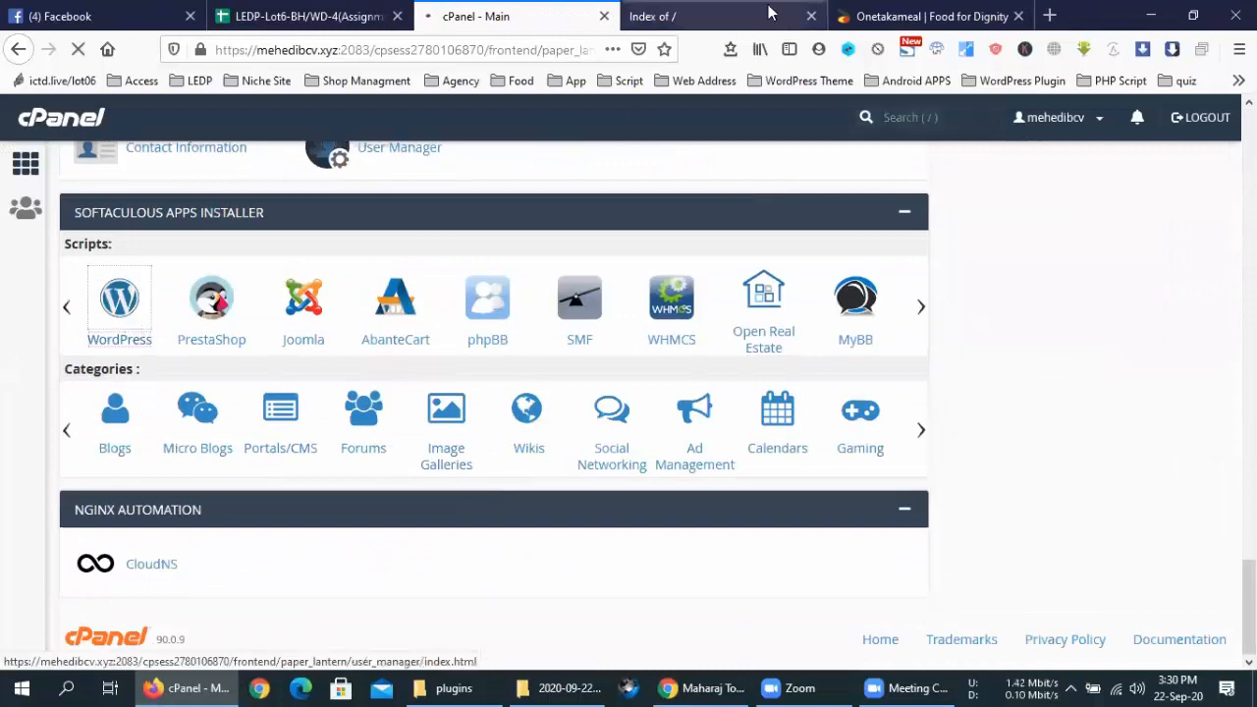
Review the root directory listing once more, then close that tab
click(771, 12)
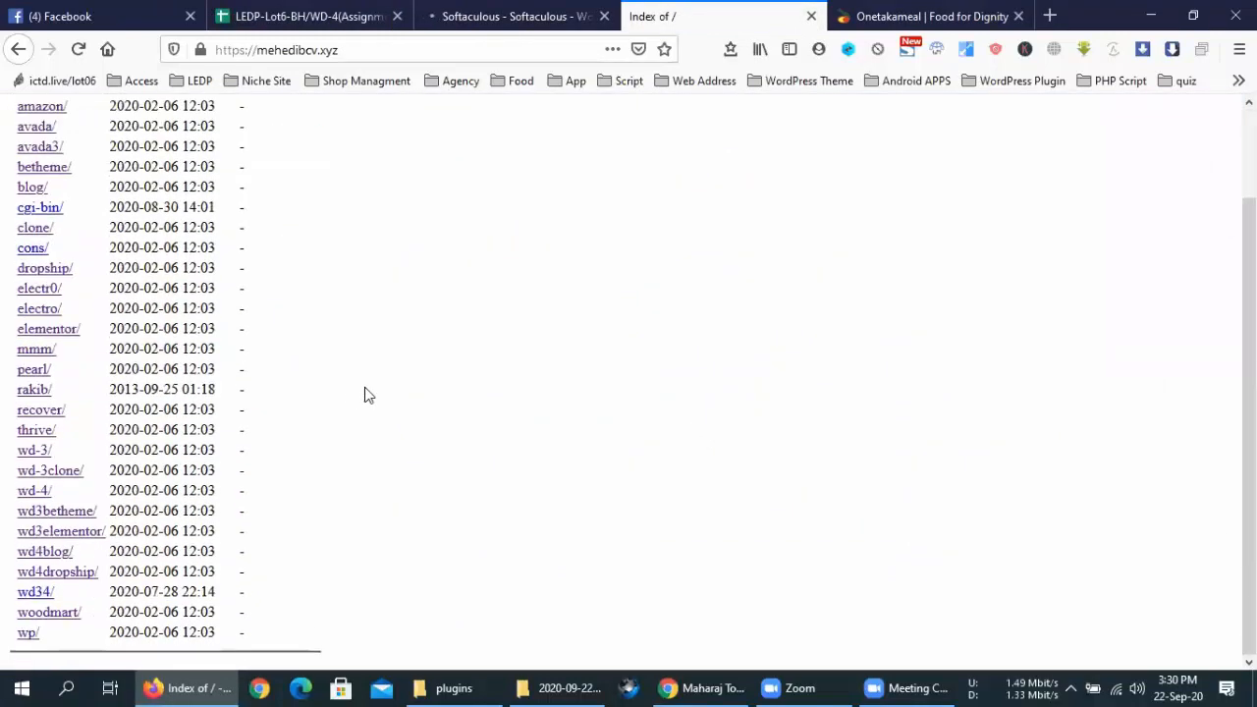
scroll(236, 482, up, 2)
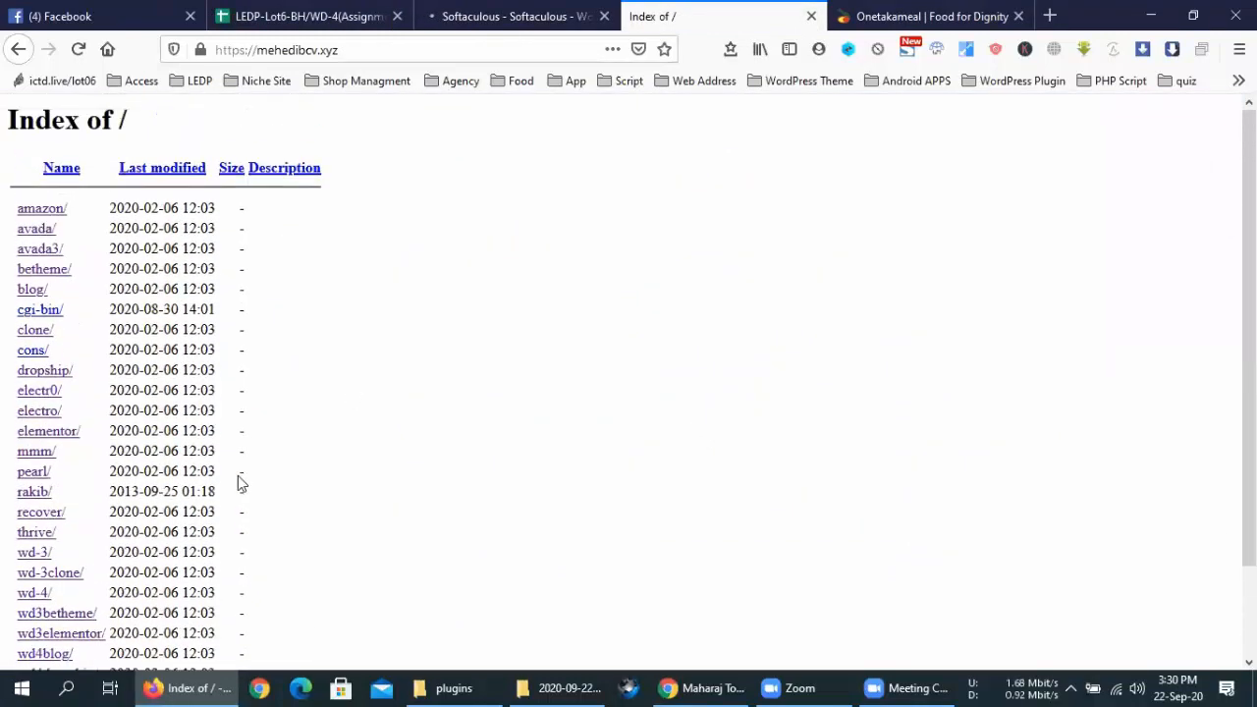
click(811, 19)
scroll(754, 429, down, 3)
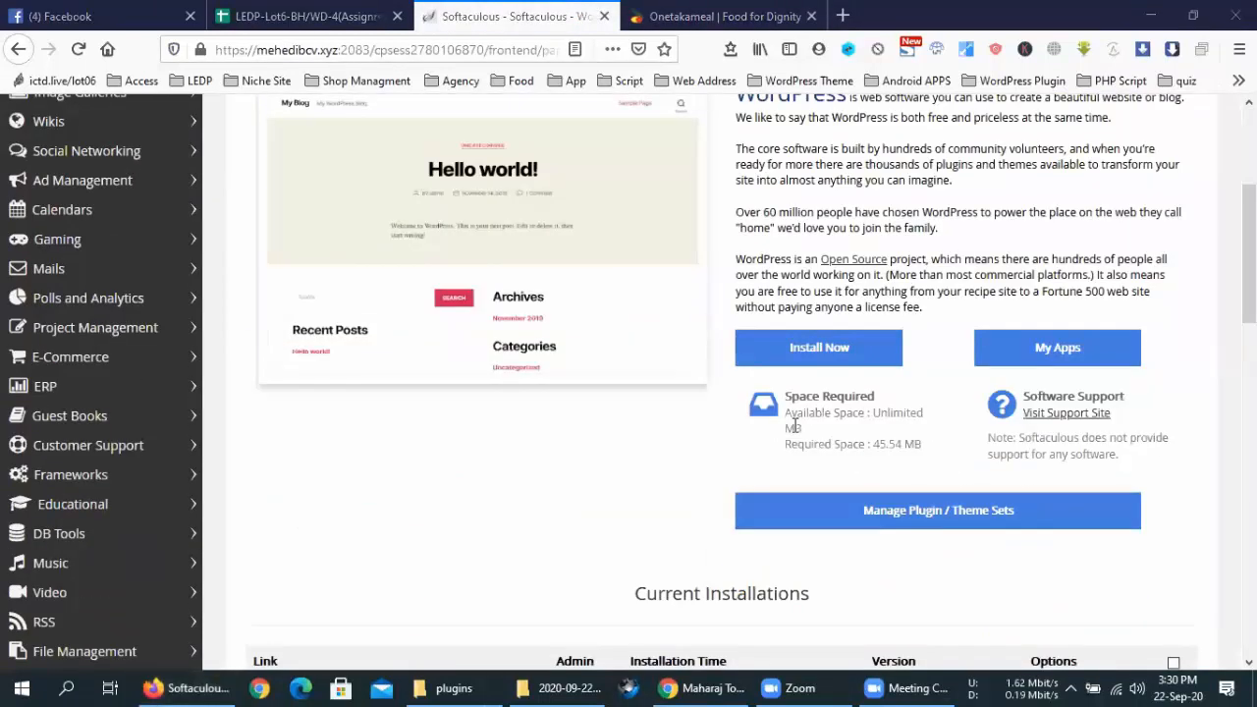
Start a WordPress install with directory wp changed to wd3blog, adjust the admin password, and submit
click(837, 346)
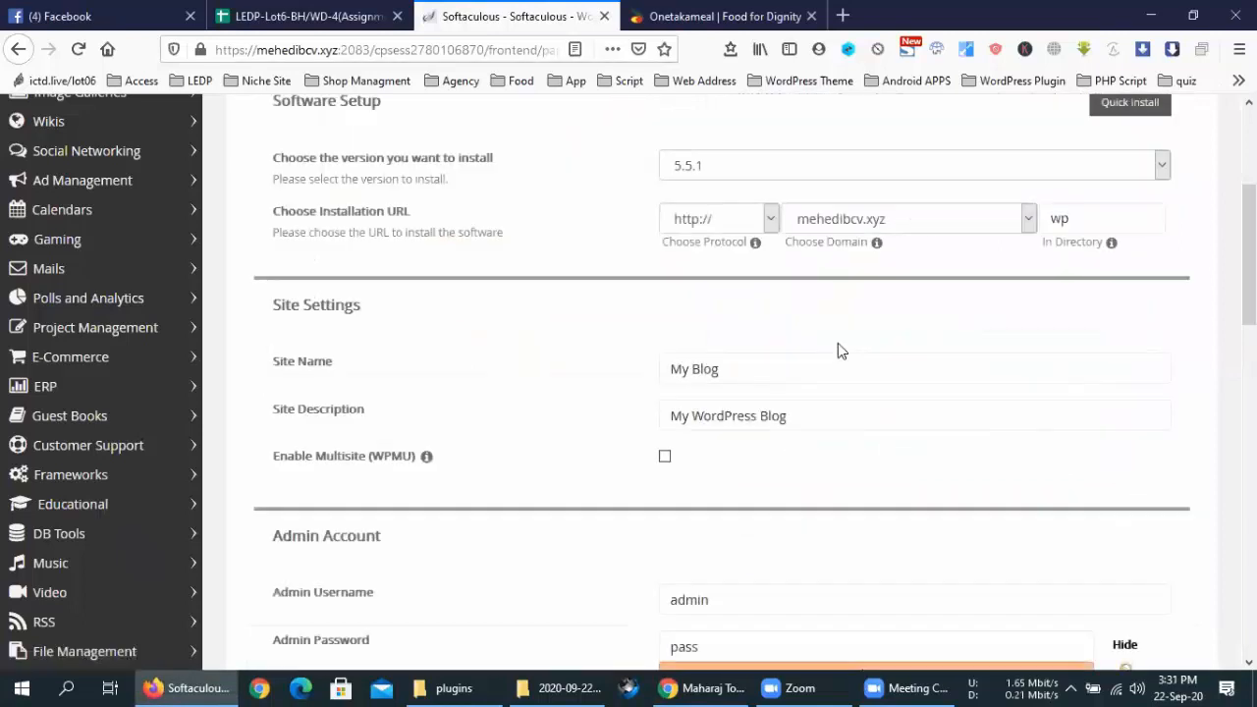
double_click(1092, 224)
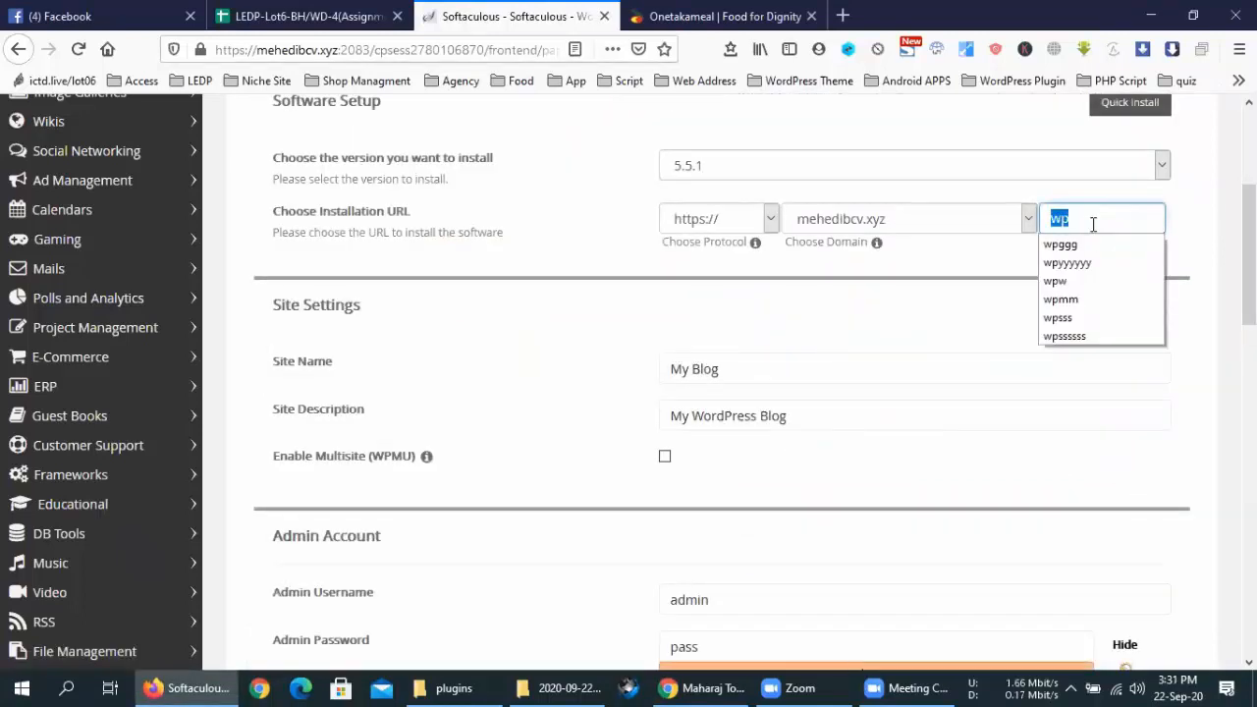
text(wd3blog)
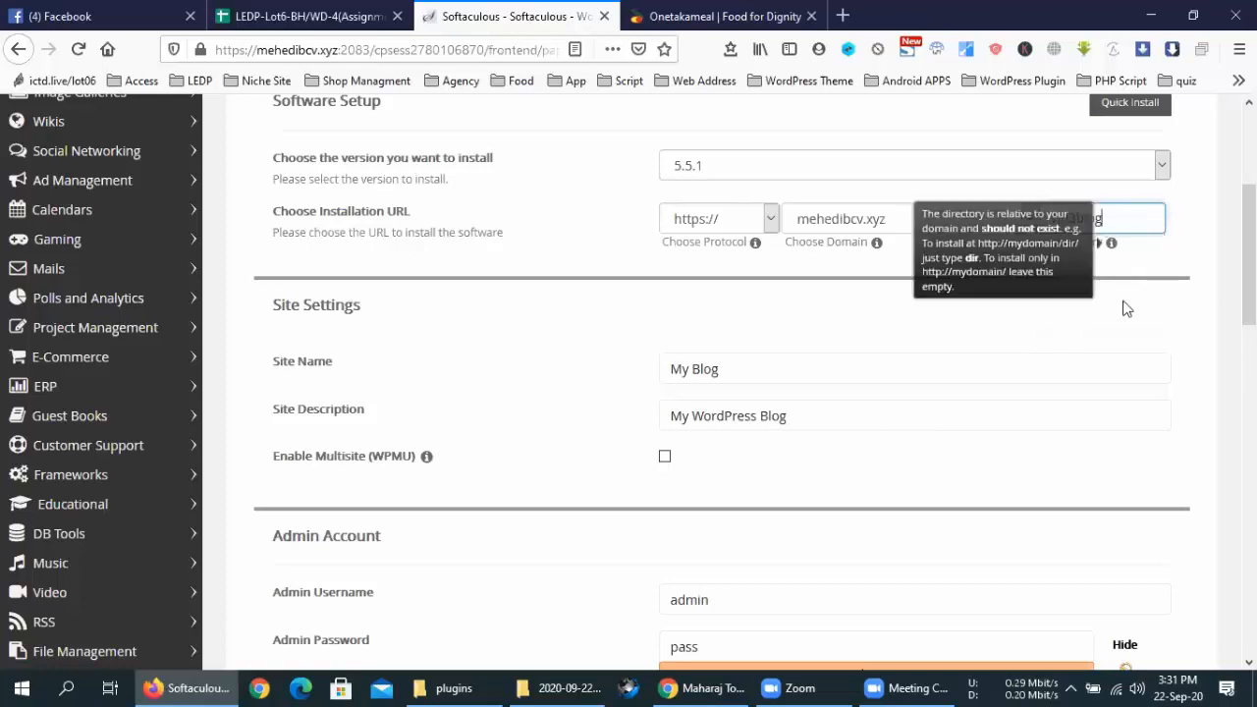
scroll(651, 455, down, 15)
click(716, 449)
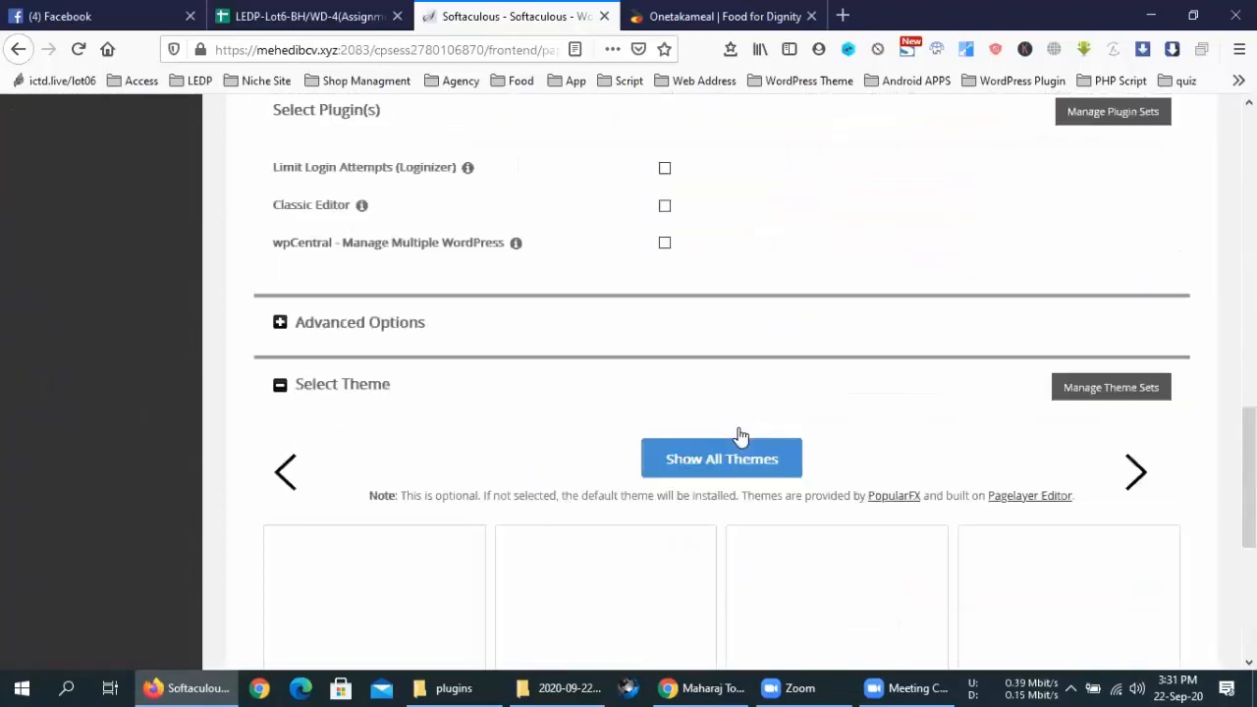
key(Return)
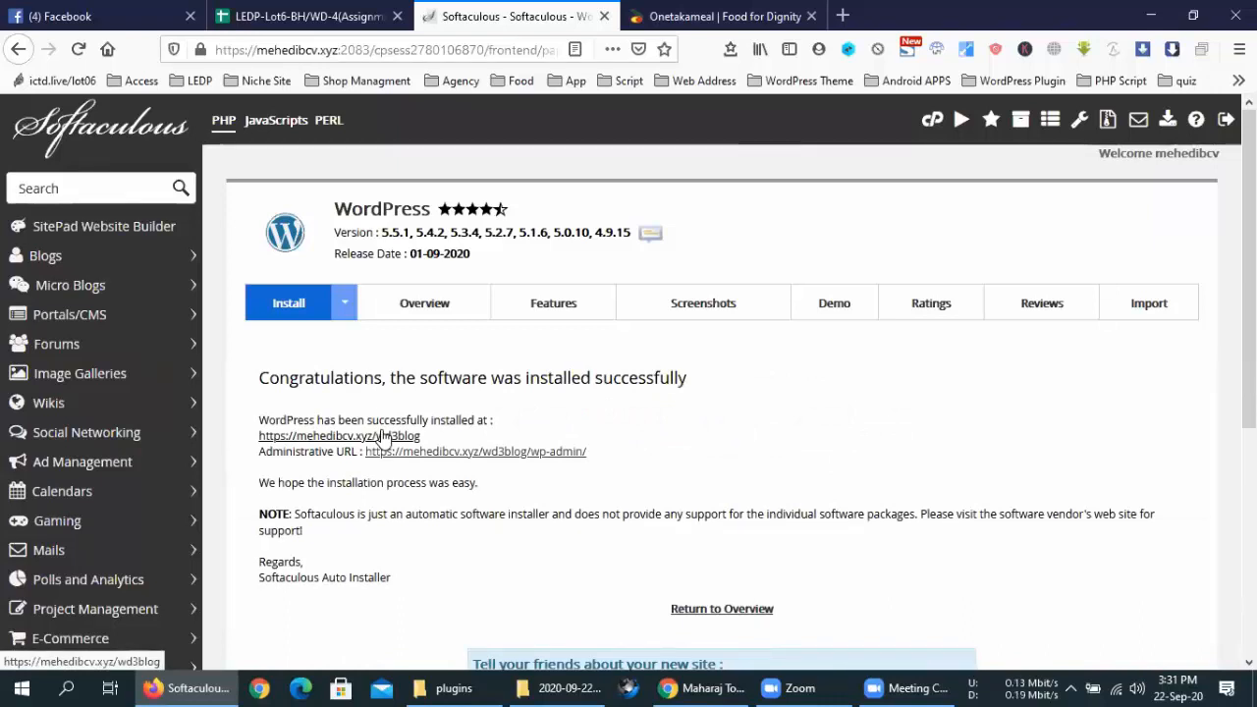
Open the wd3blog site's wp-admin dashboard from its Administrative URL link
click(561, 450)
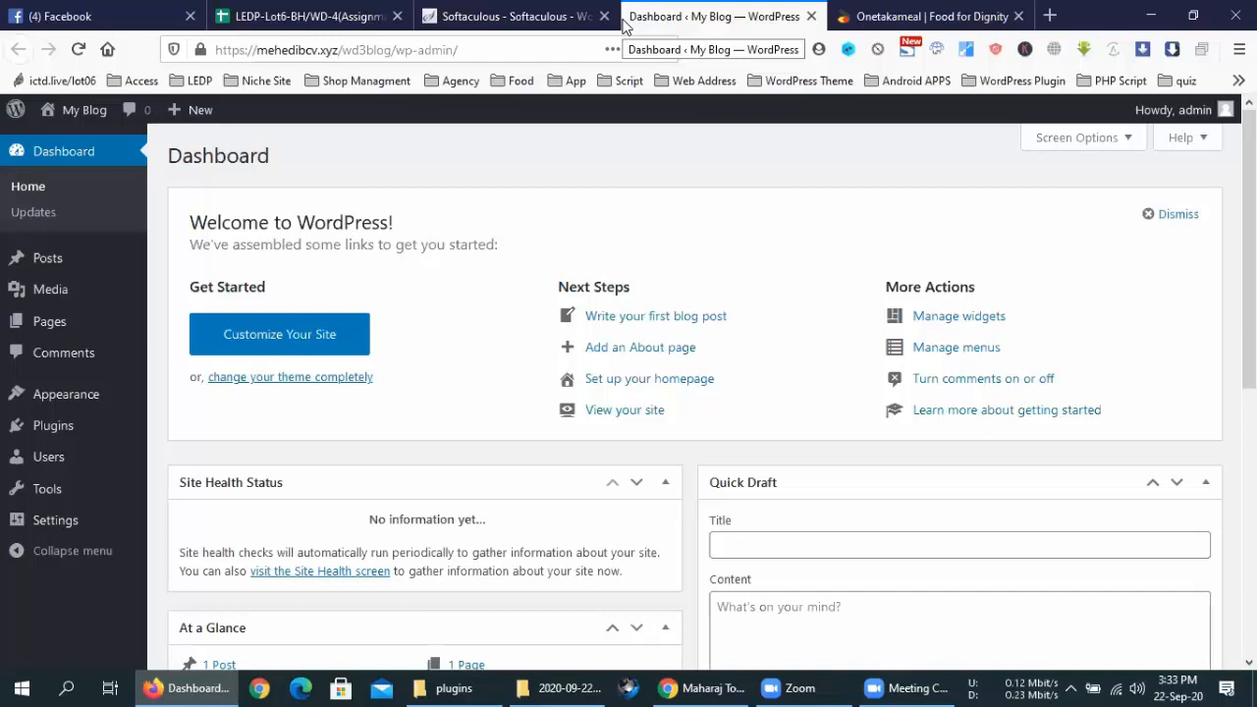
double_click(408, 246)
click(409, 246)
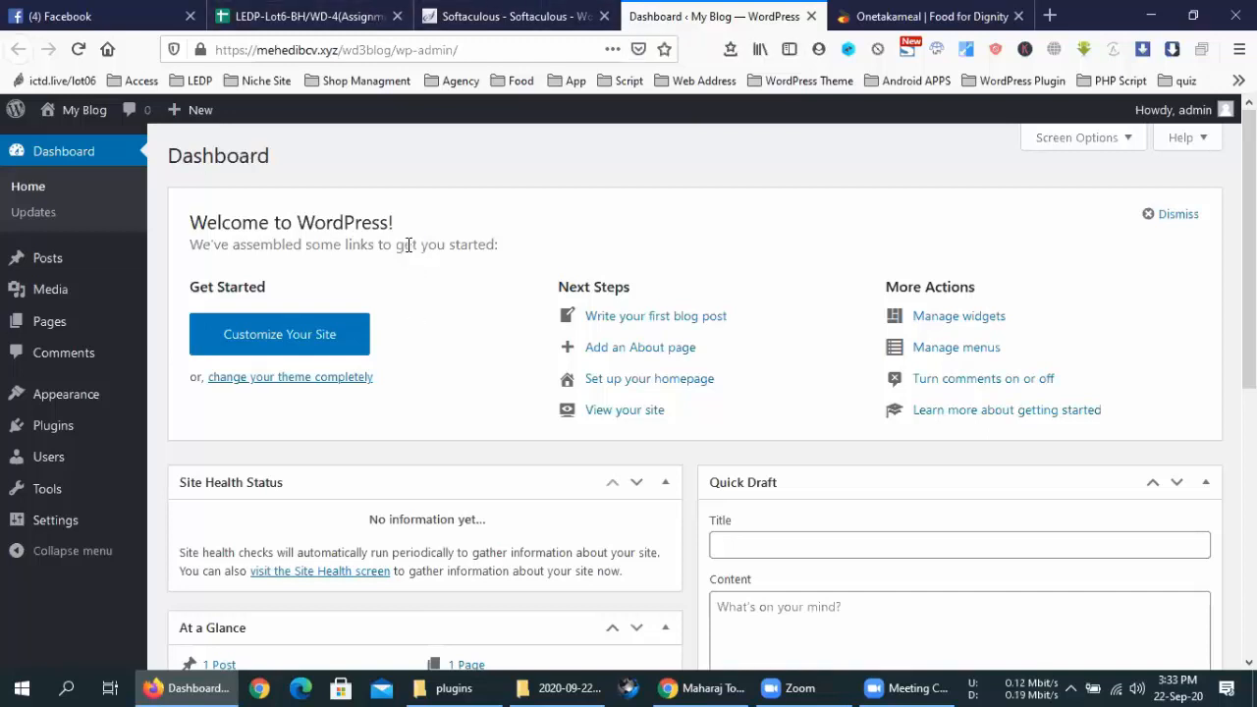
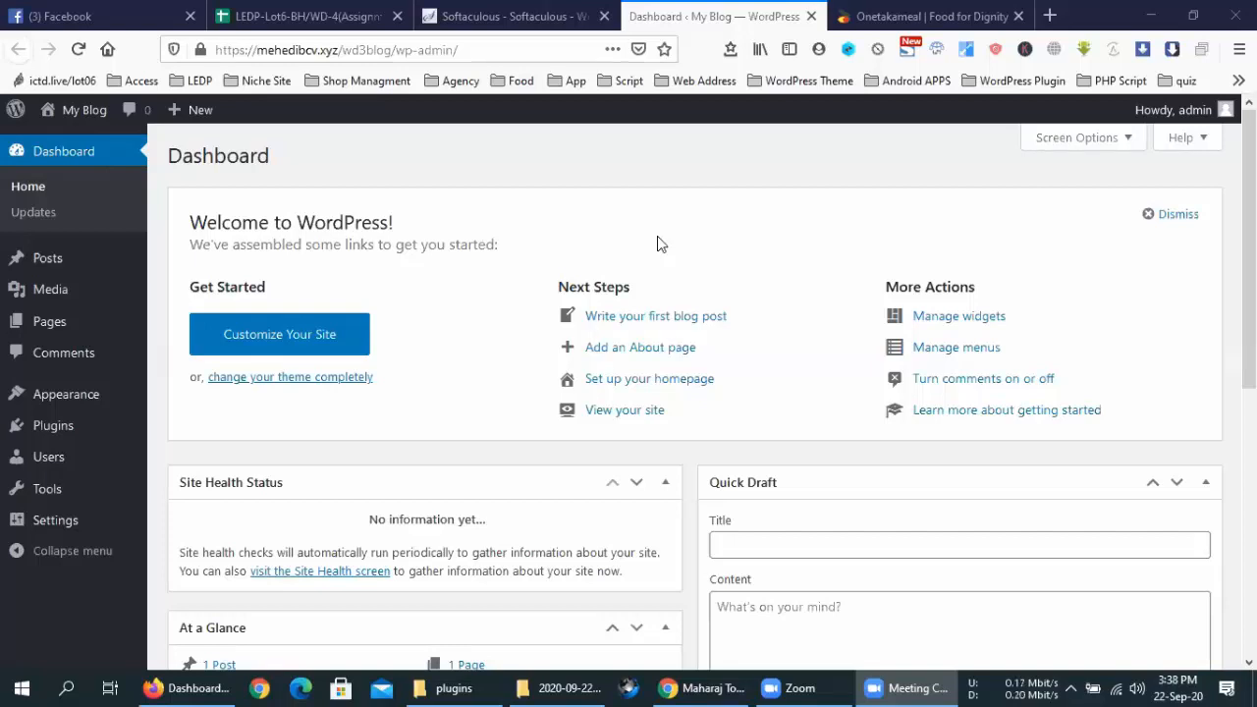
In the Onetakameal tab, load the Evaly shop (evaly.com.bd) by entering 'eva' in the address bar
click(860, 14)
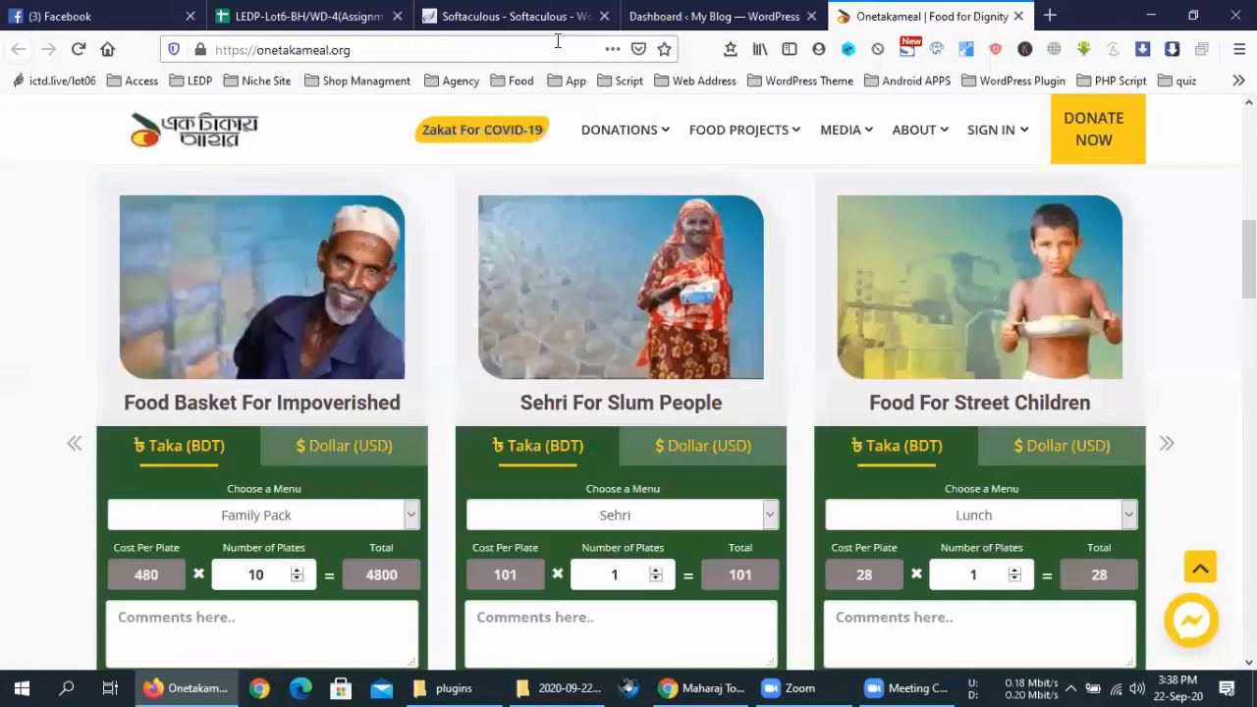
click(557, 40)
text(evaly.com.bd/)
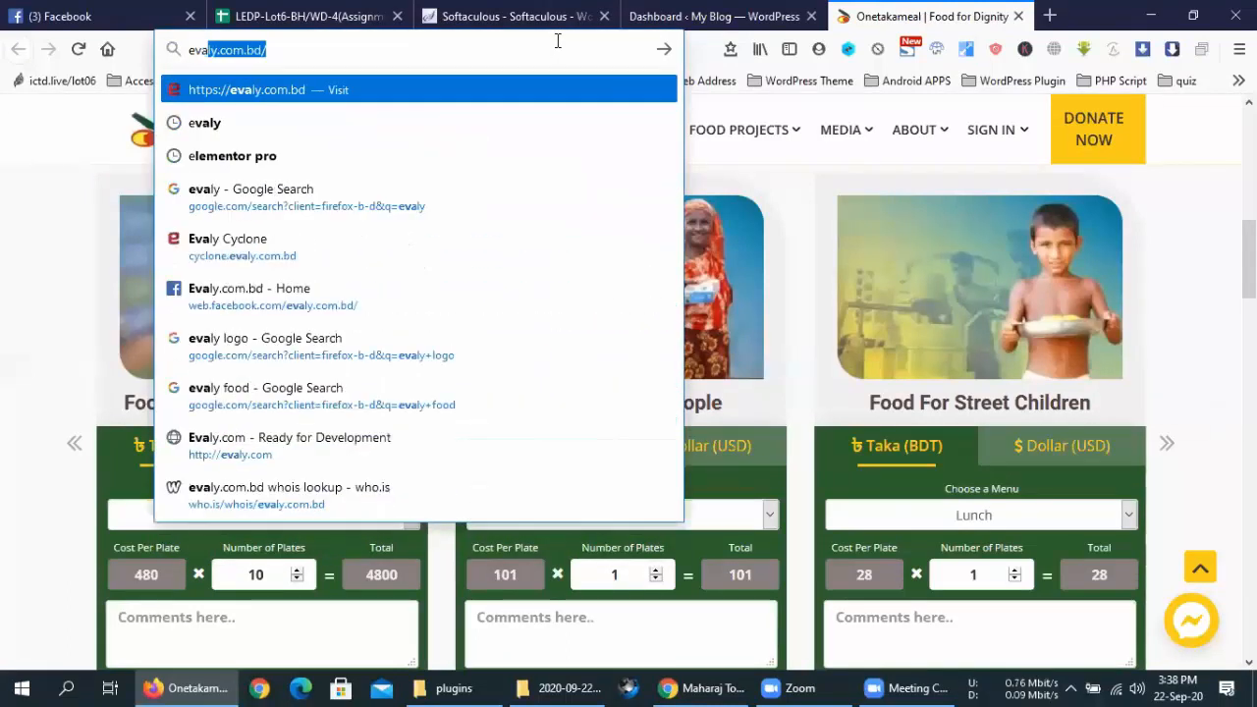
key(Return)
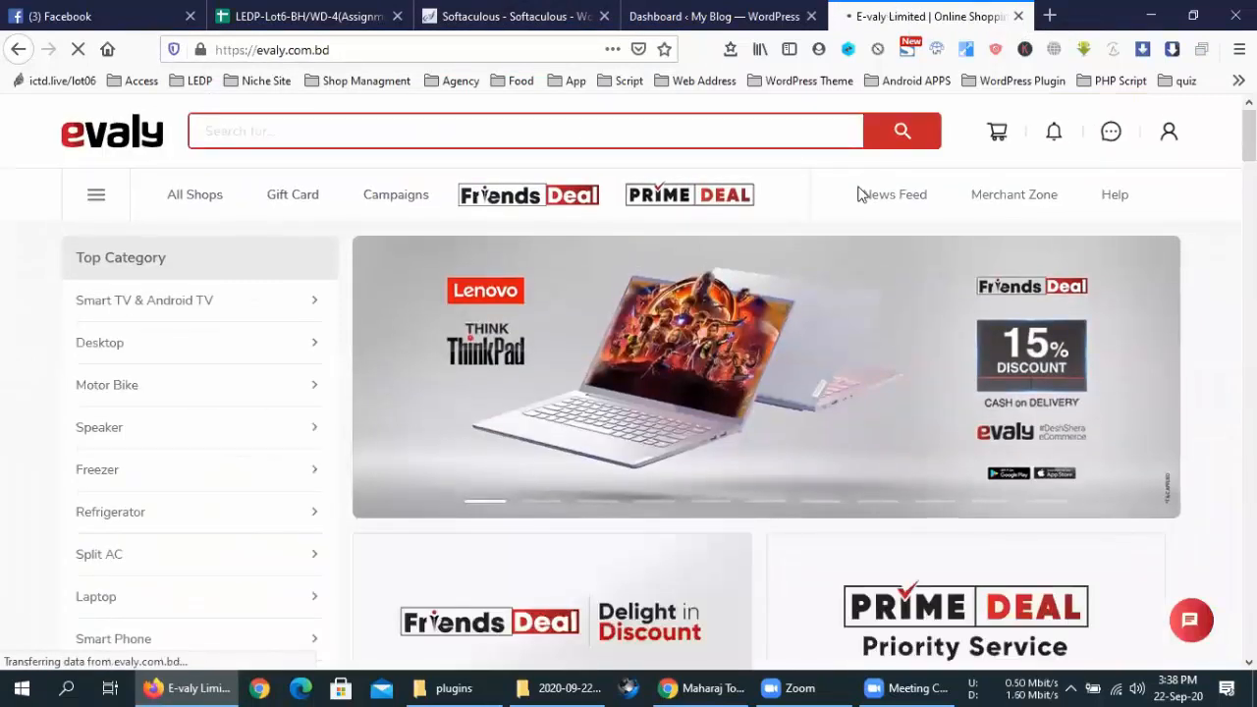
Scroll through the Evaly homepage, then close the Evaly tab
scroll(812, 194, down, 1)
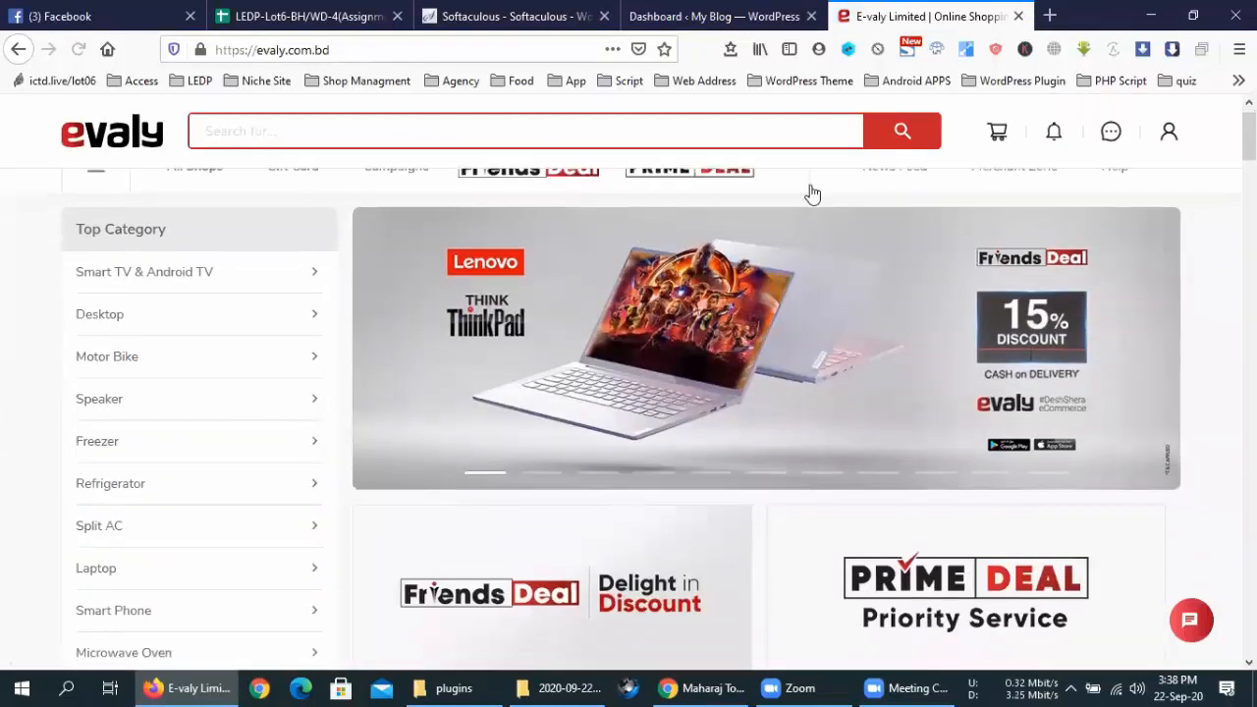
scroll(812, 193, down, 15)
scroll(808, 196, down, 3)
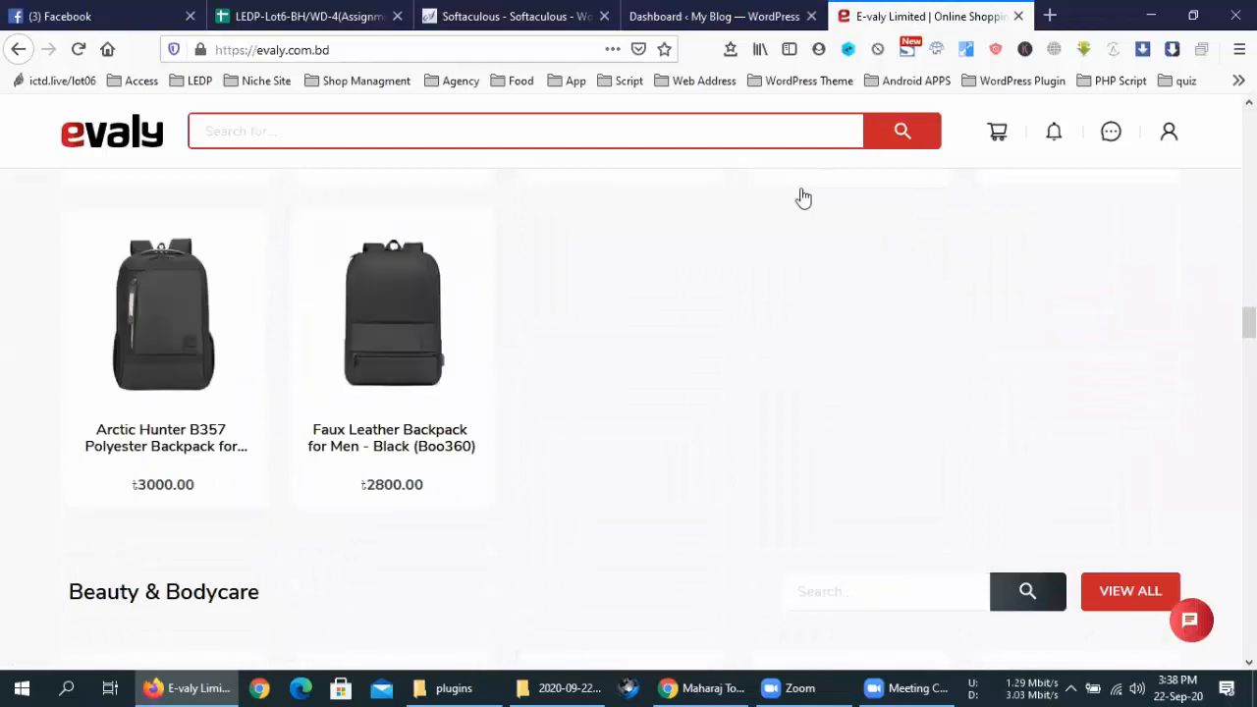
scroll(803, 198, up, 20)
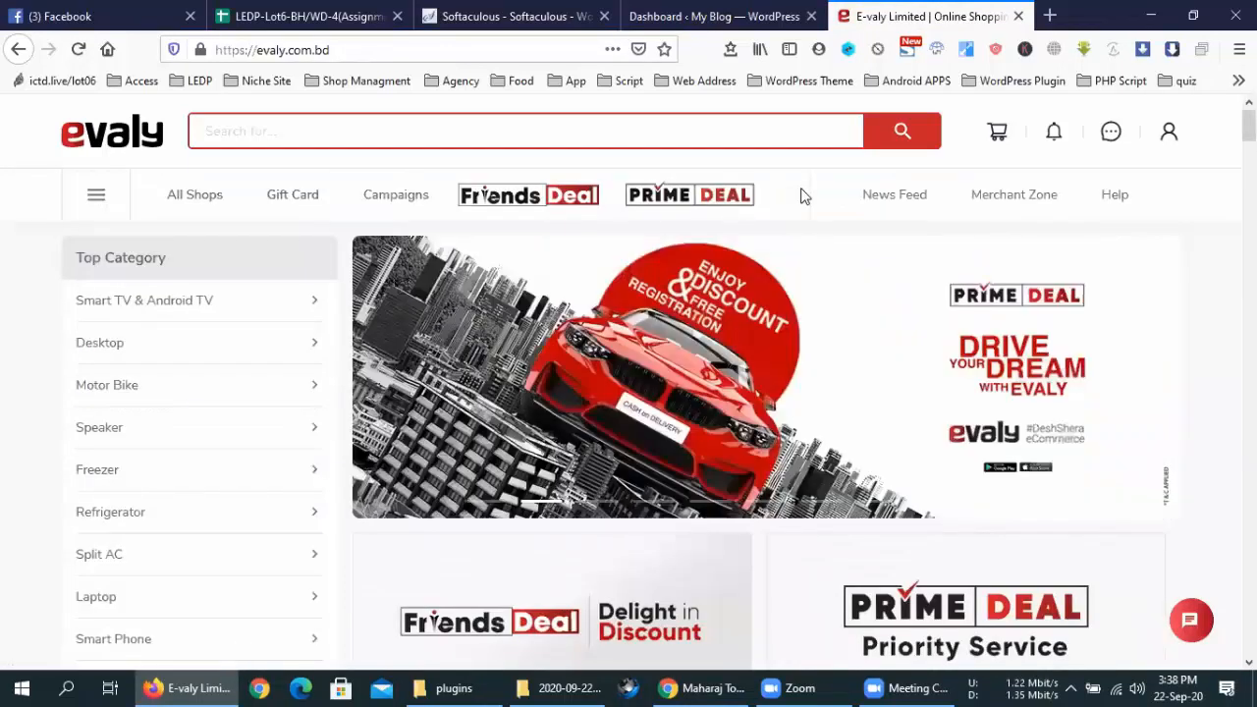
right_click(844, 47)
right_click(864, 18)
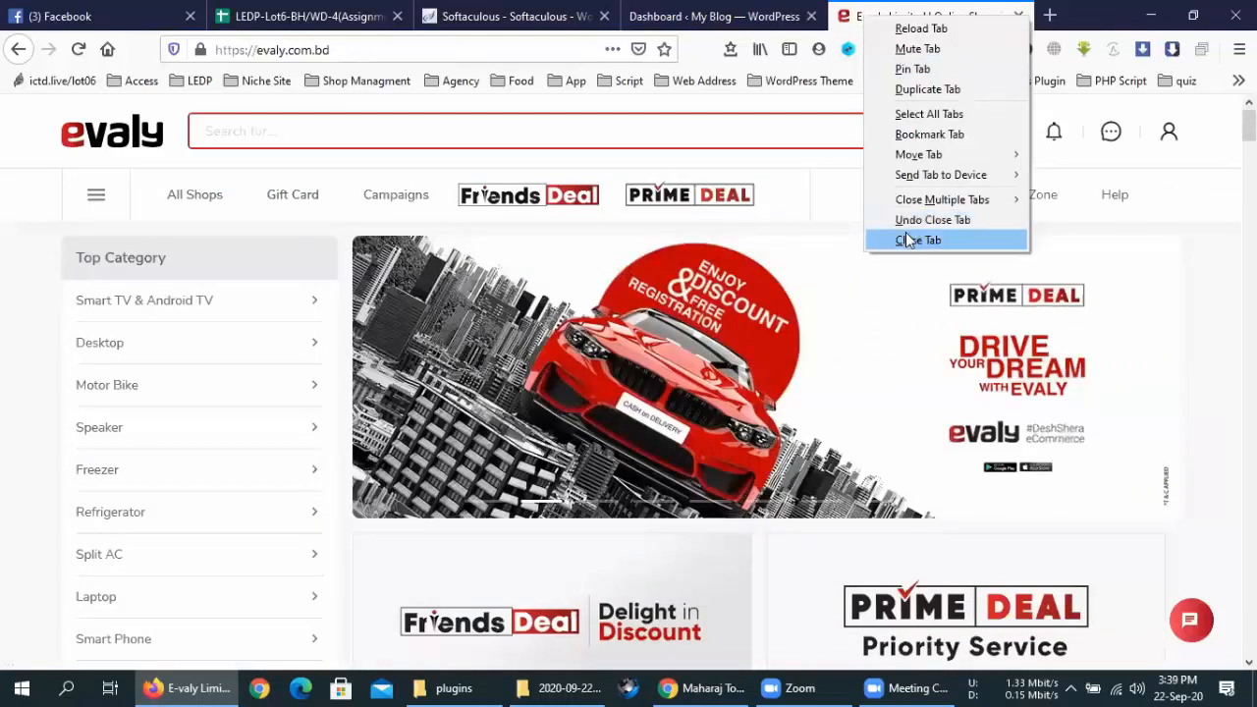
click(916, 240)
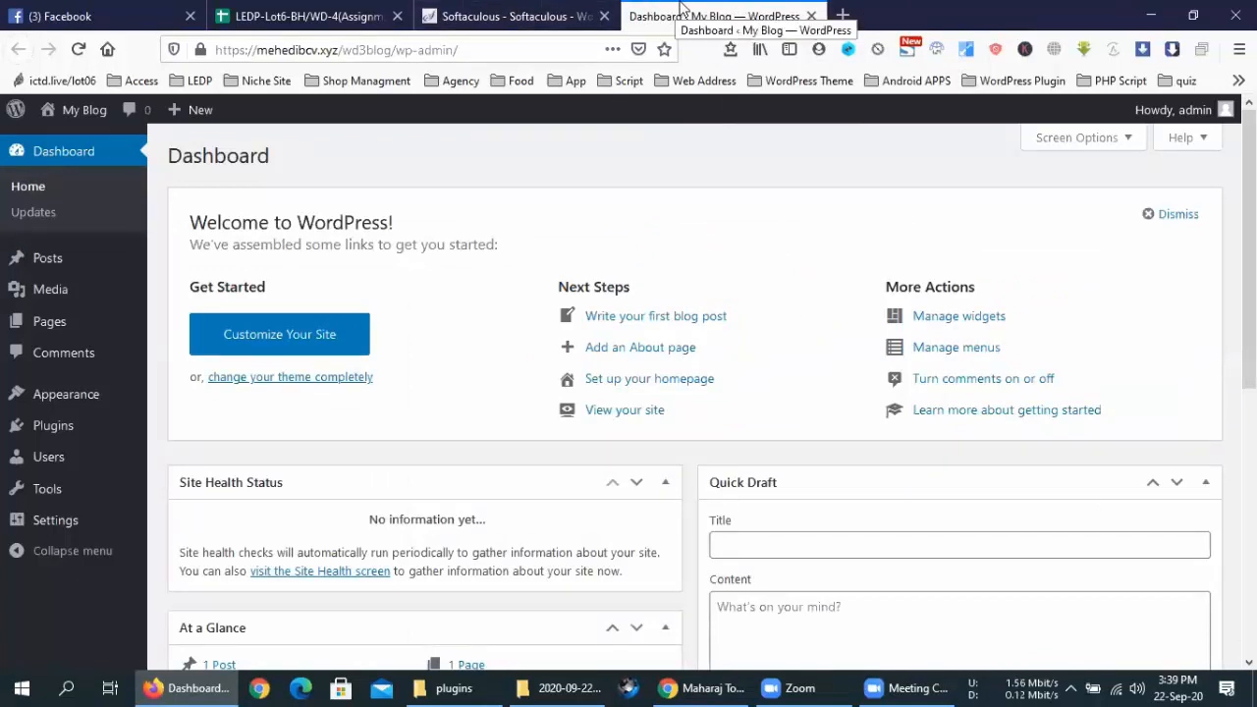
Upload Newspaper.zip through Themes > Add New > Upload Theme and install it
mouse_move(68, 396)
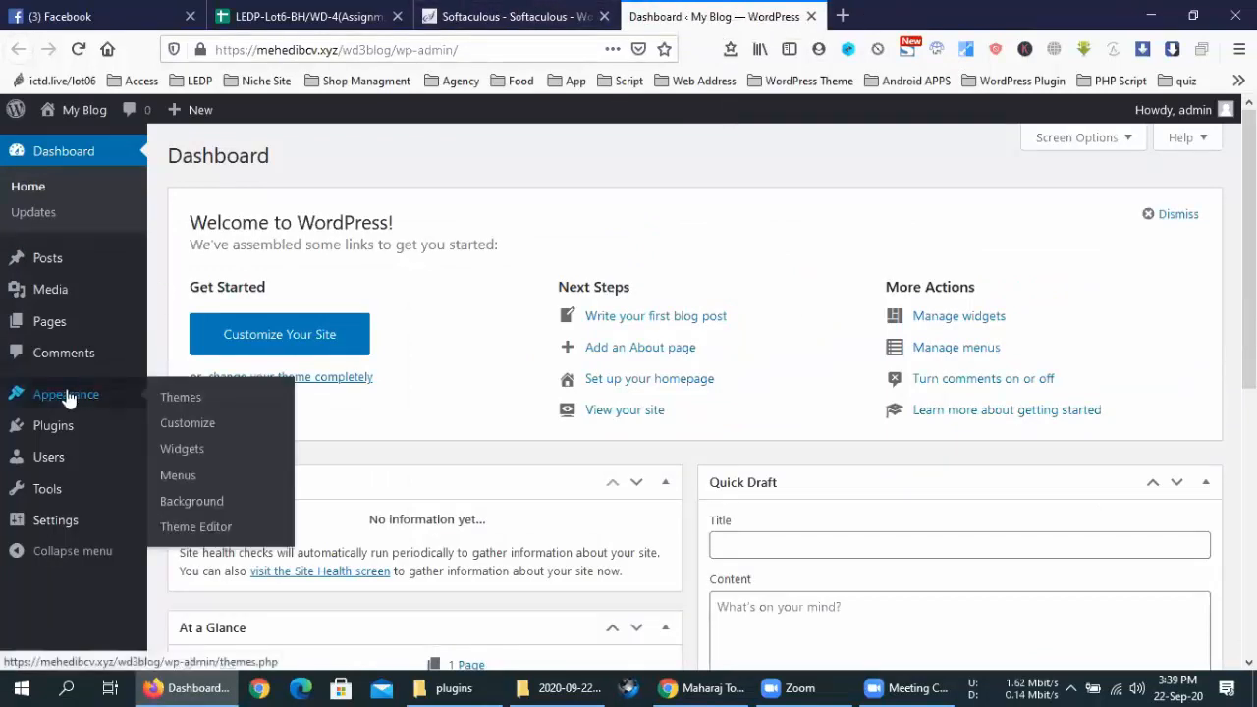
click(167, 398)
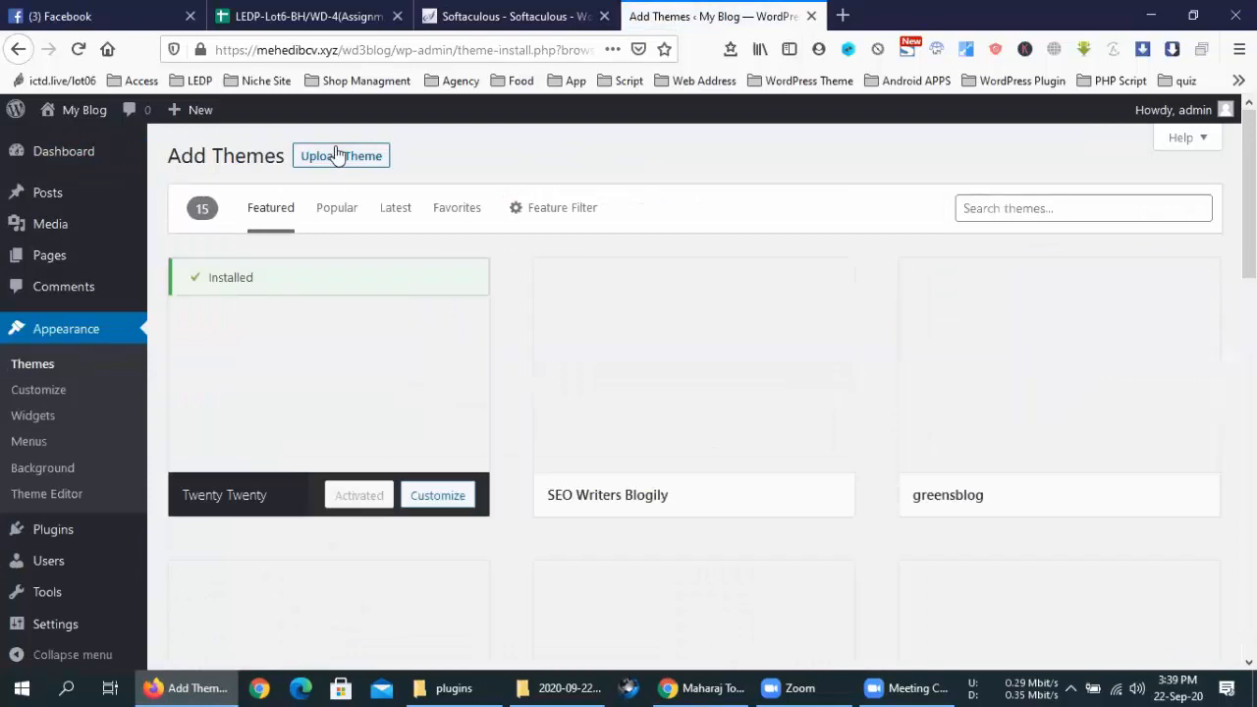
click(334, 155)
click(570, 323)
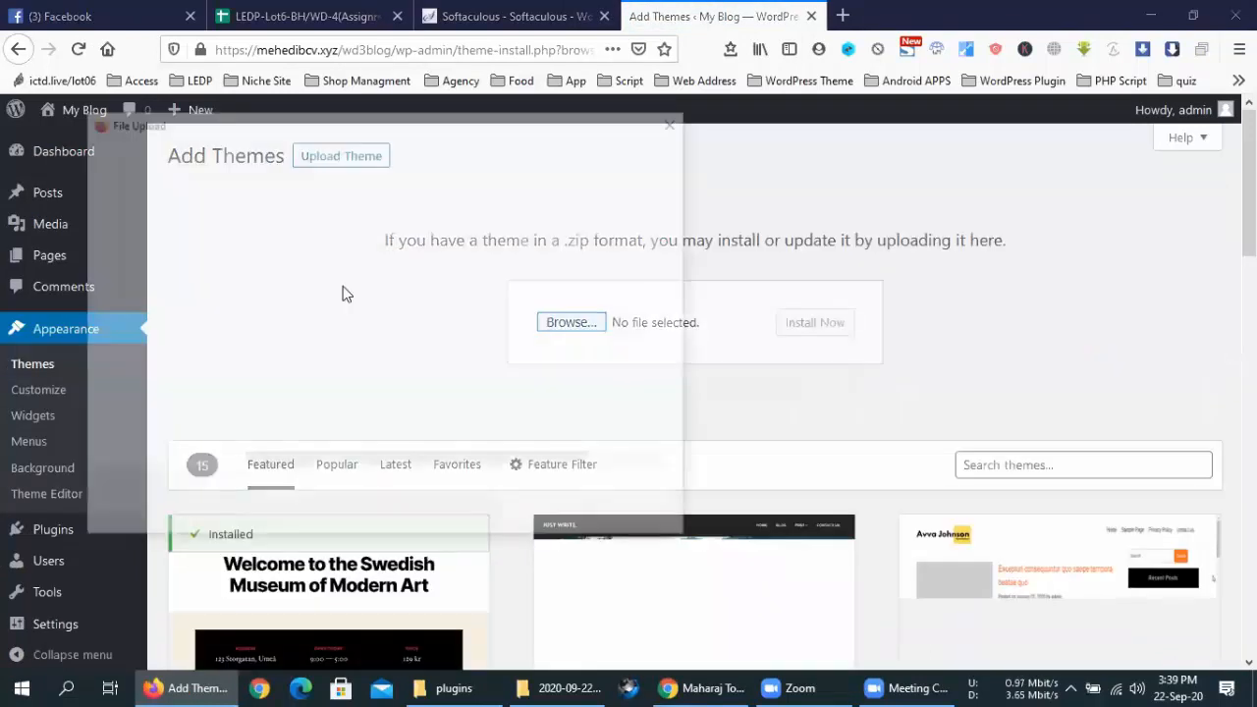
double_click(279, 420)
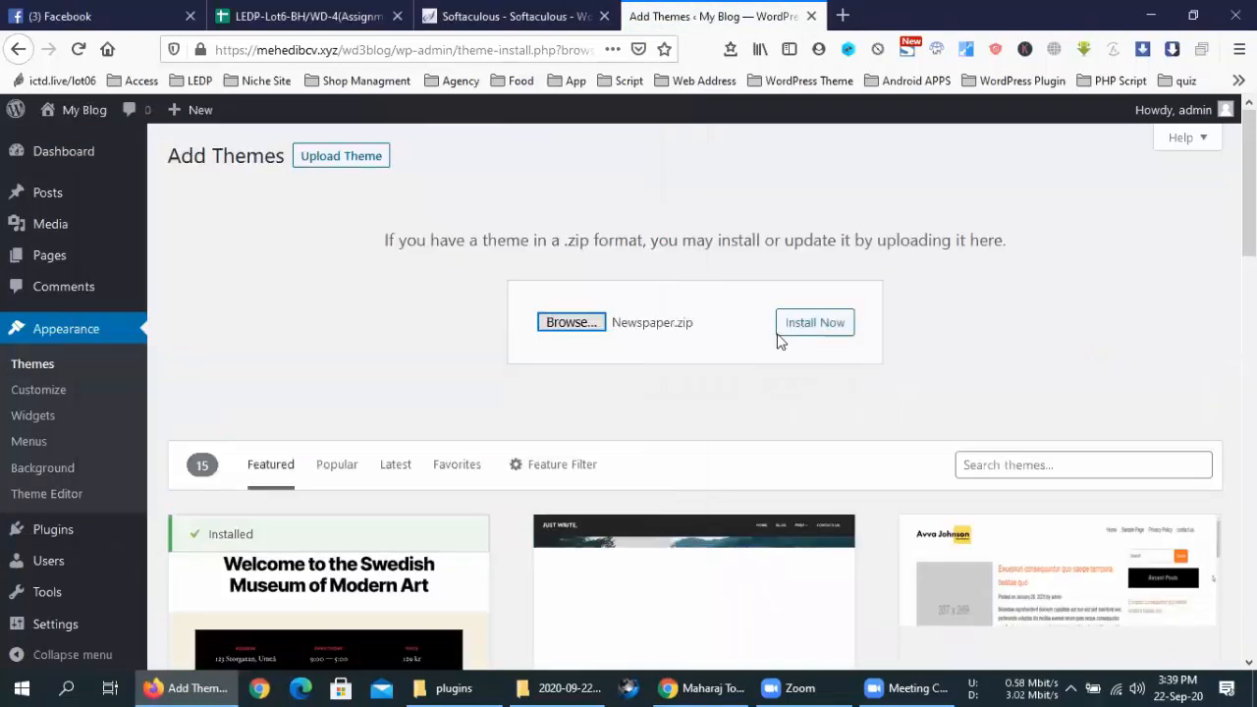
click(793, 324)
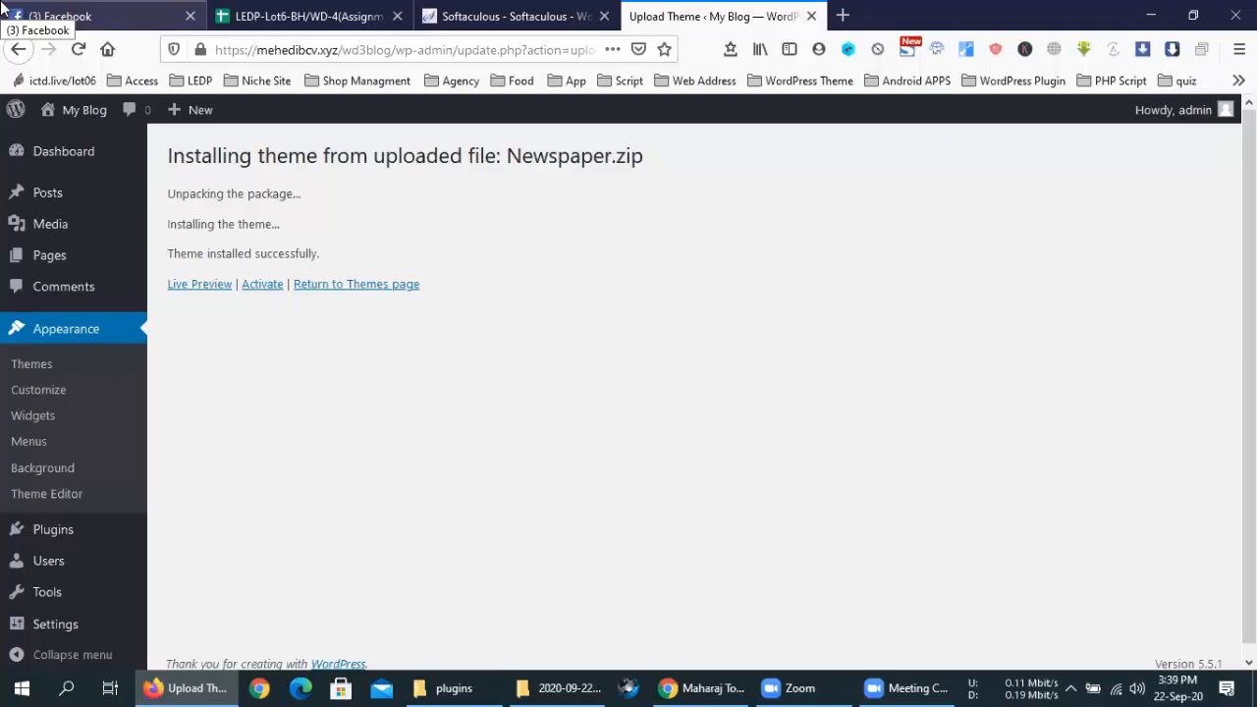
Activate the Newspaper theme, then install and activate its bundled tagDiv plugins from the Welcome page
click(263, 286)
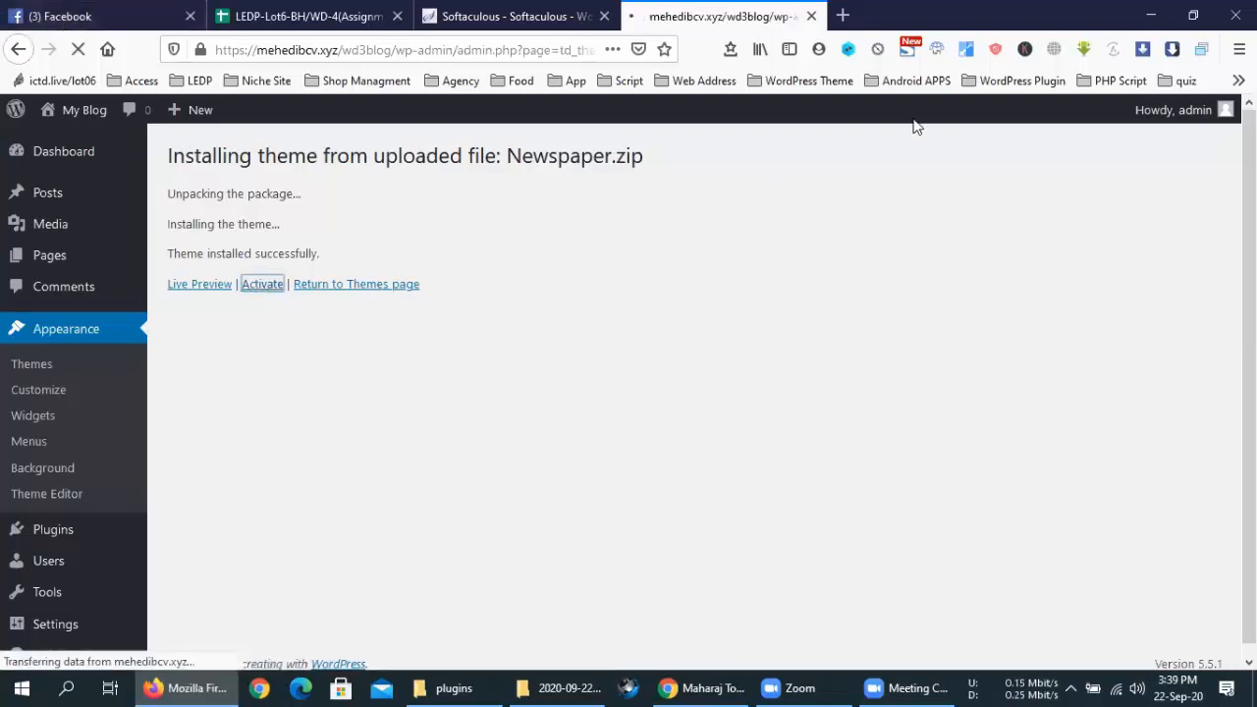
scroll(648, 359, down, 3)
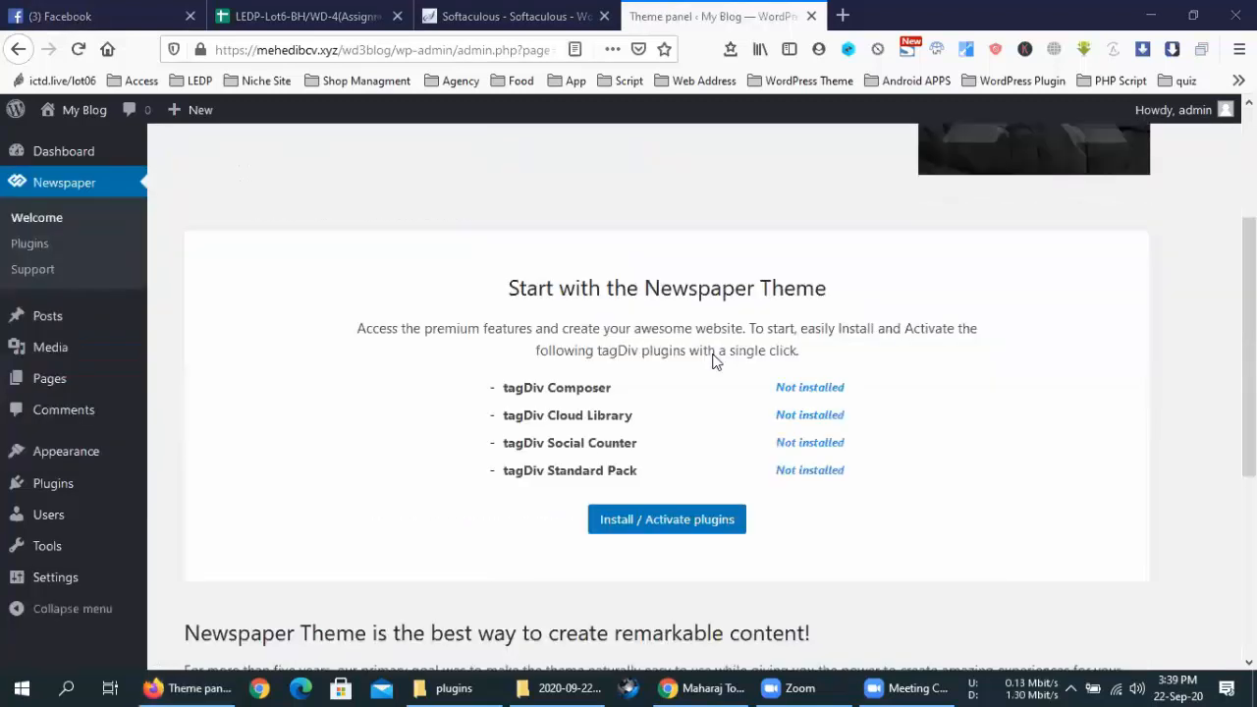
click(684, 366)
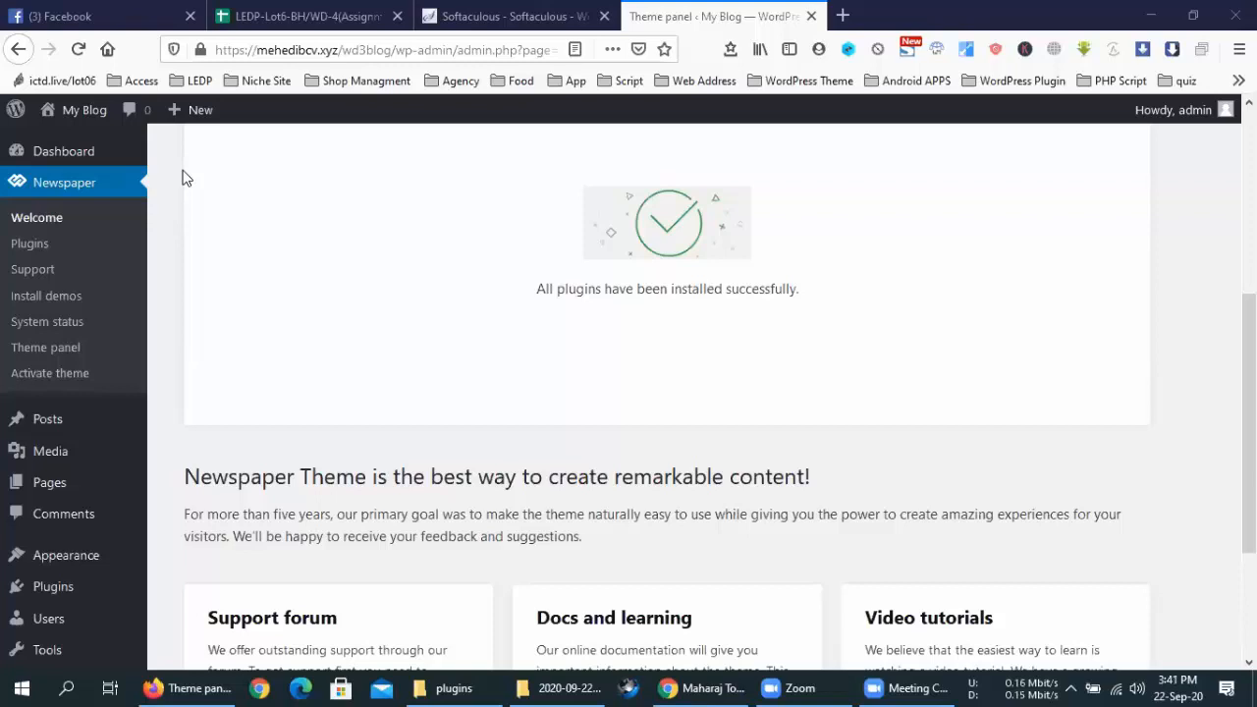
scroll(575, 390, up, 4)
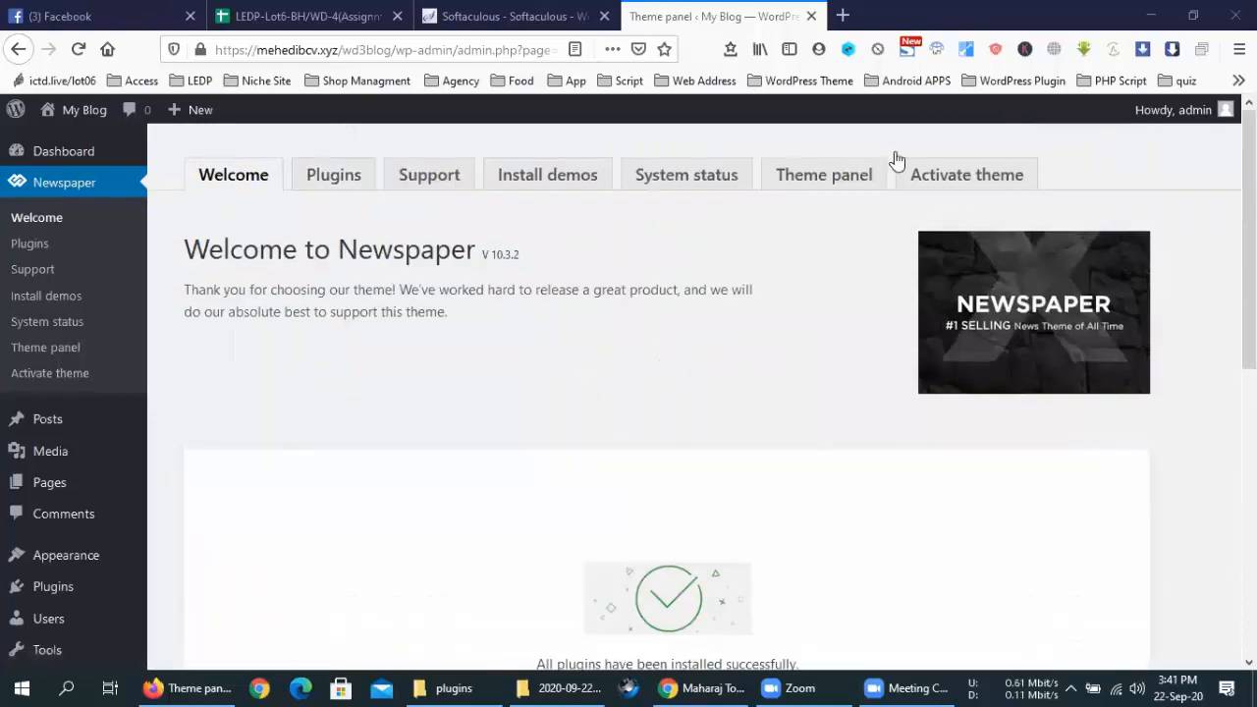
Upload js_composer.zip from the theme's plugins folder via Plugins > Add New, install and activate it
click(362, 186)
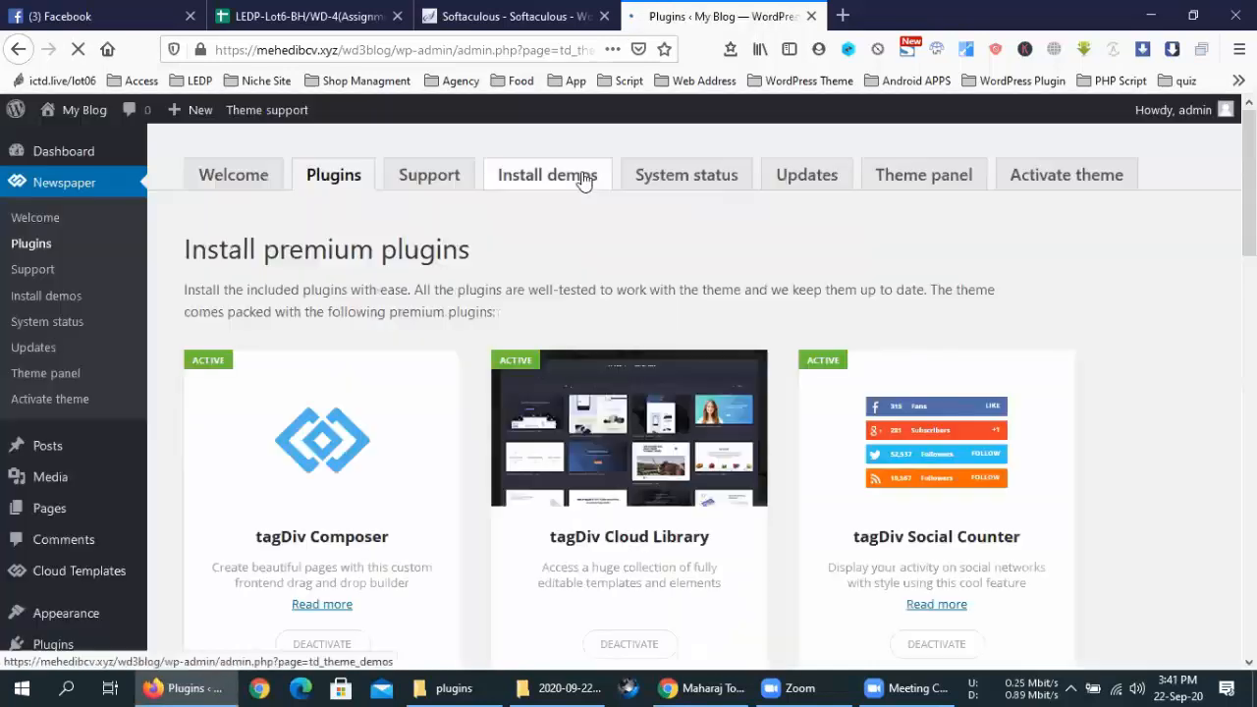
mouse_move(53, 518)
click(185, 550)
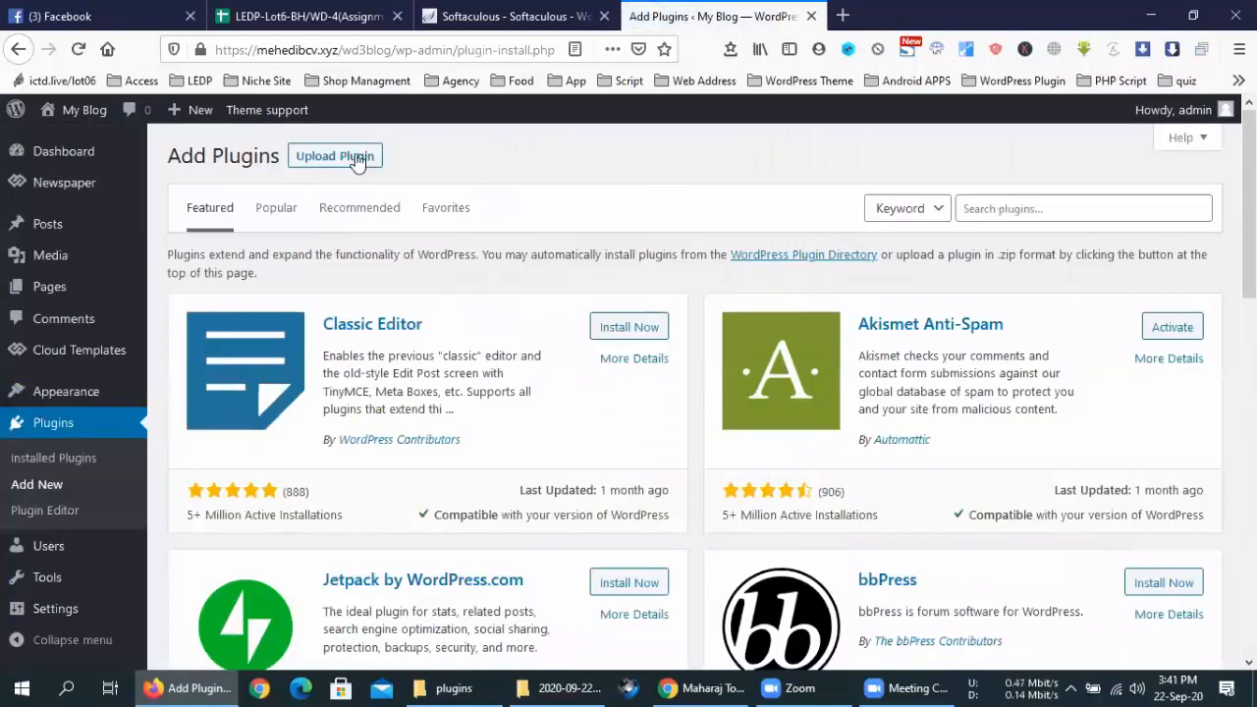
click(358, 163)
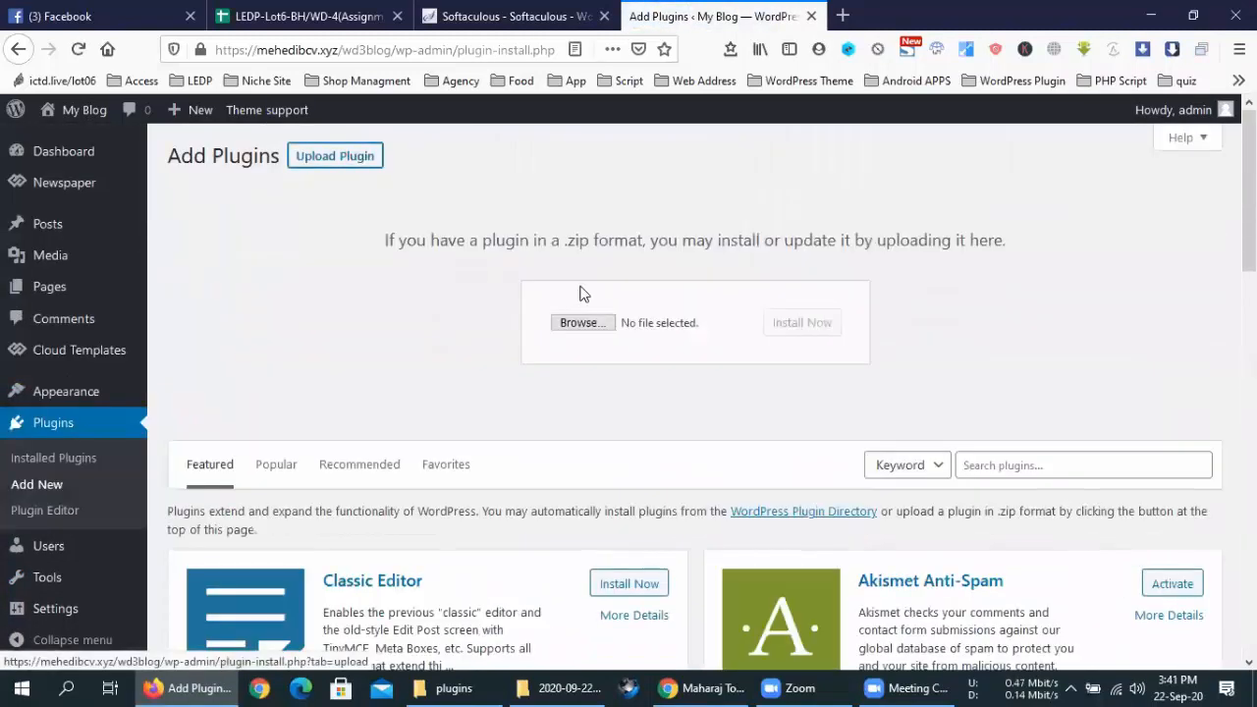
click(590, 331)
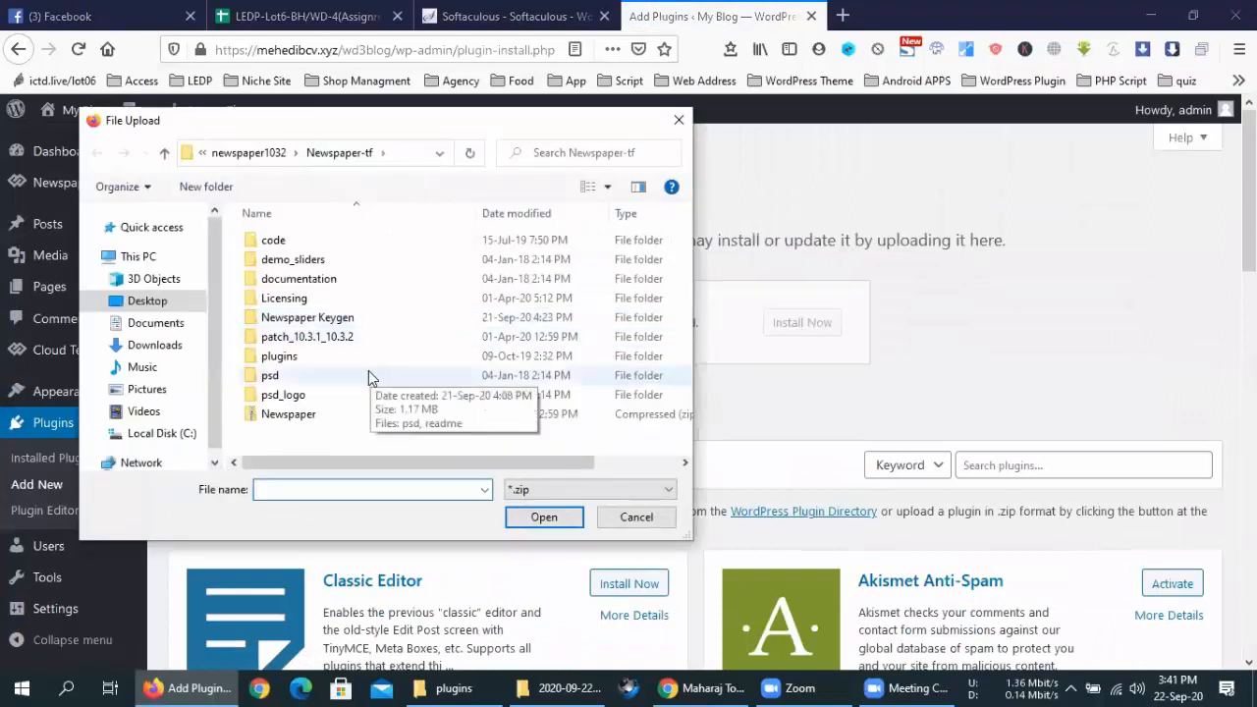
double_click(307, 351)
double_click(292, 259)
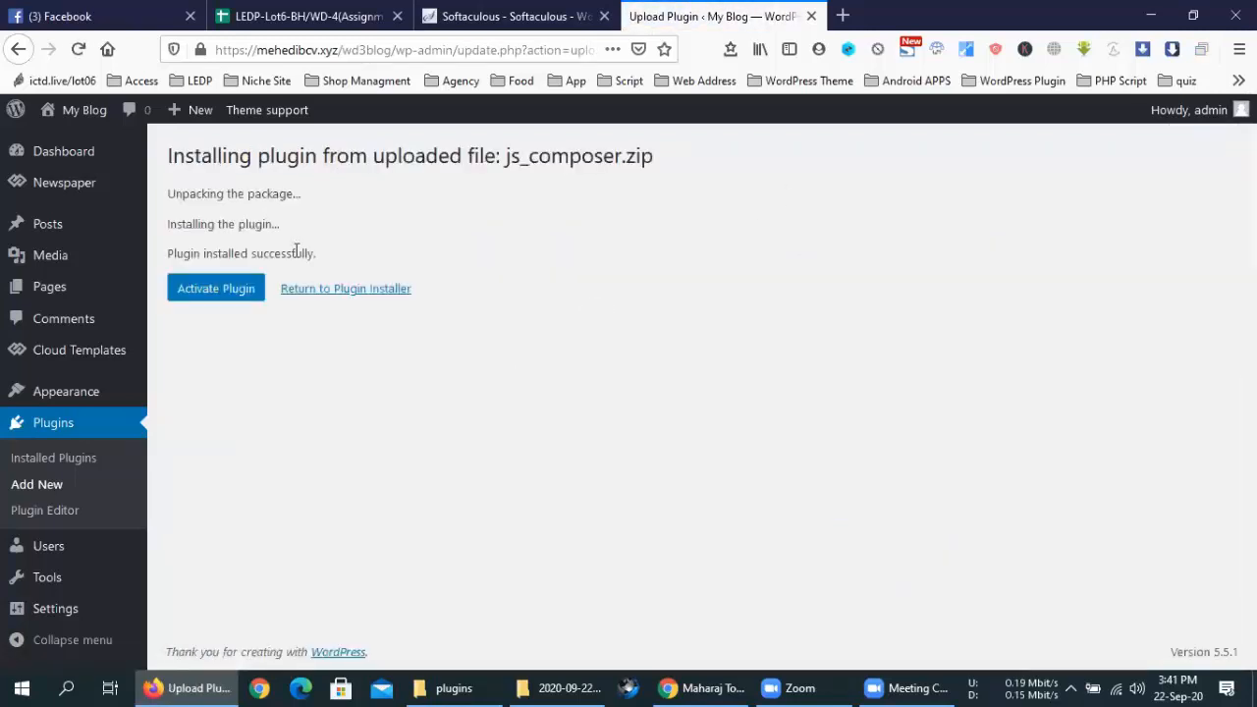
click(260, 298)
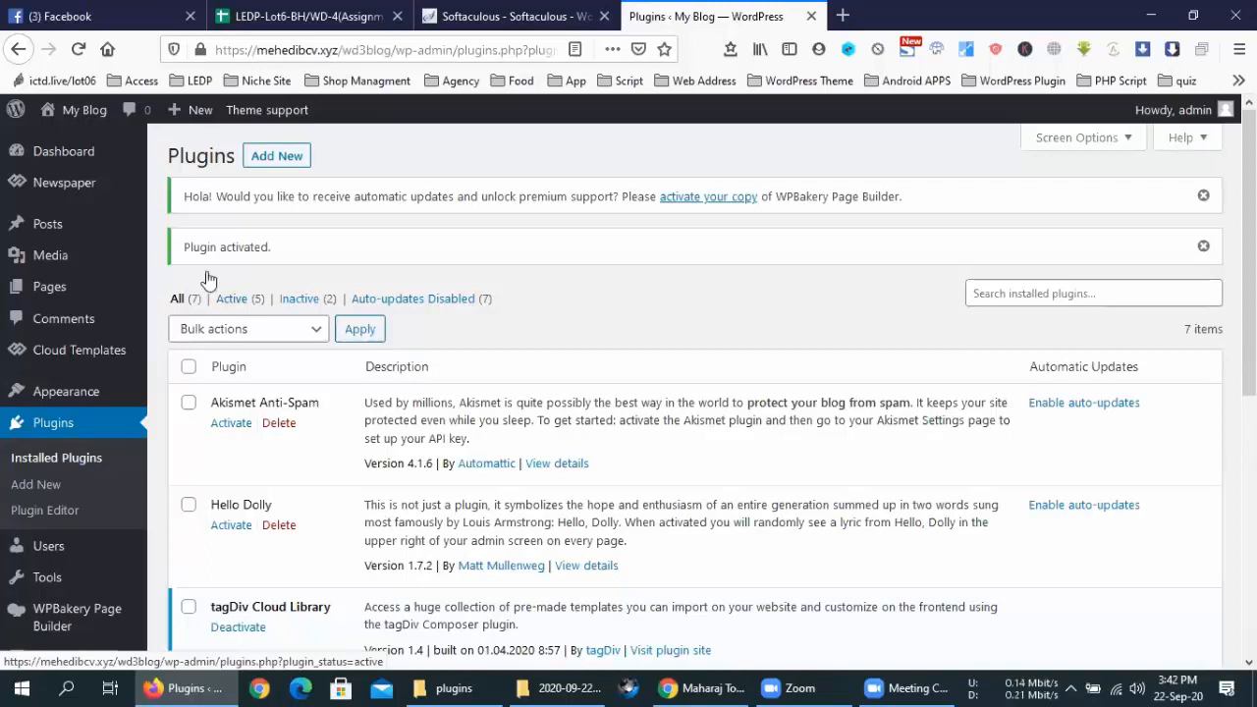
Browse Newspaper > Install demos and check Beauty PRO's required plugins, which include tagDiv Newsletter
mouse_move(93, 186)
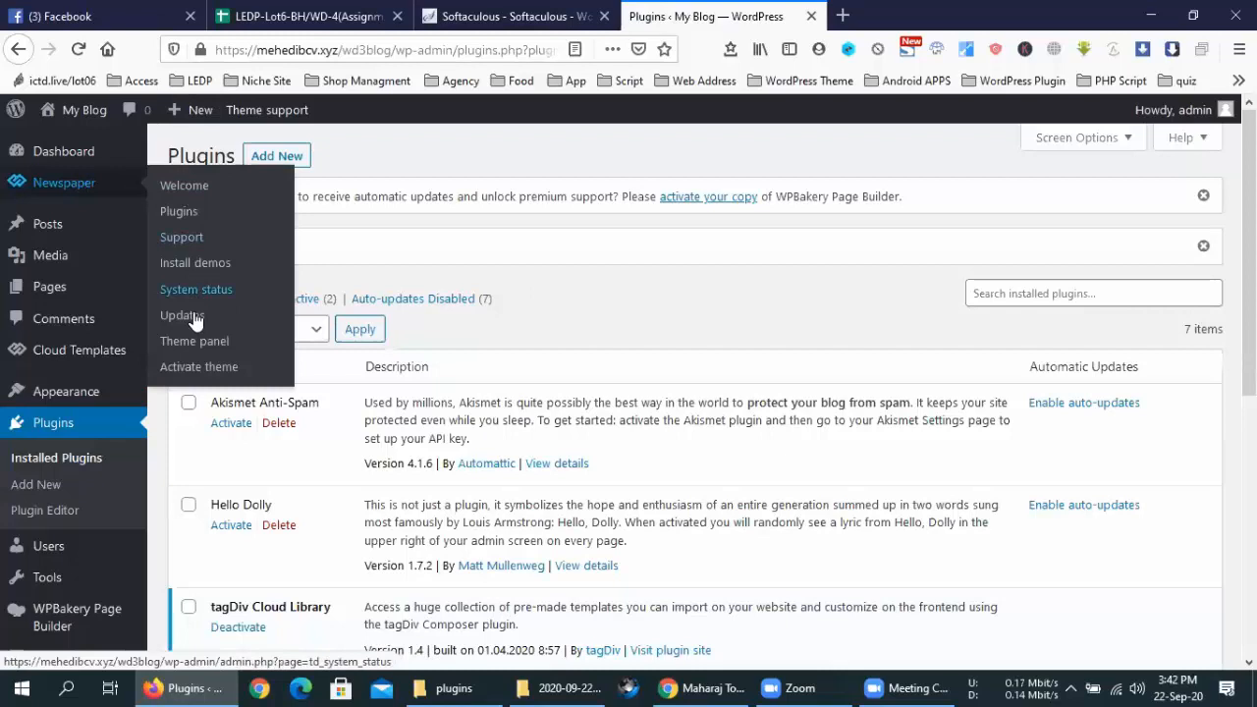
click(202, 343)
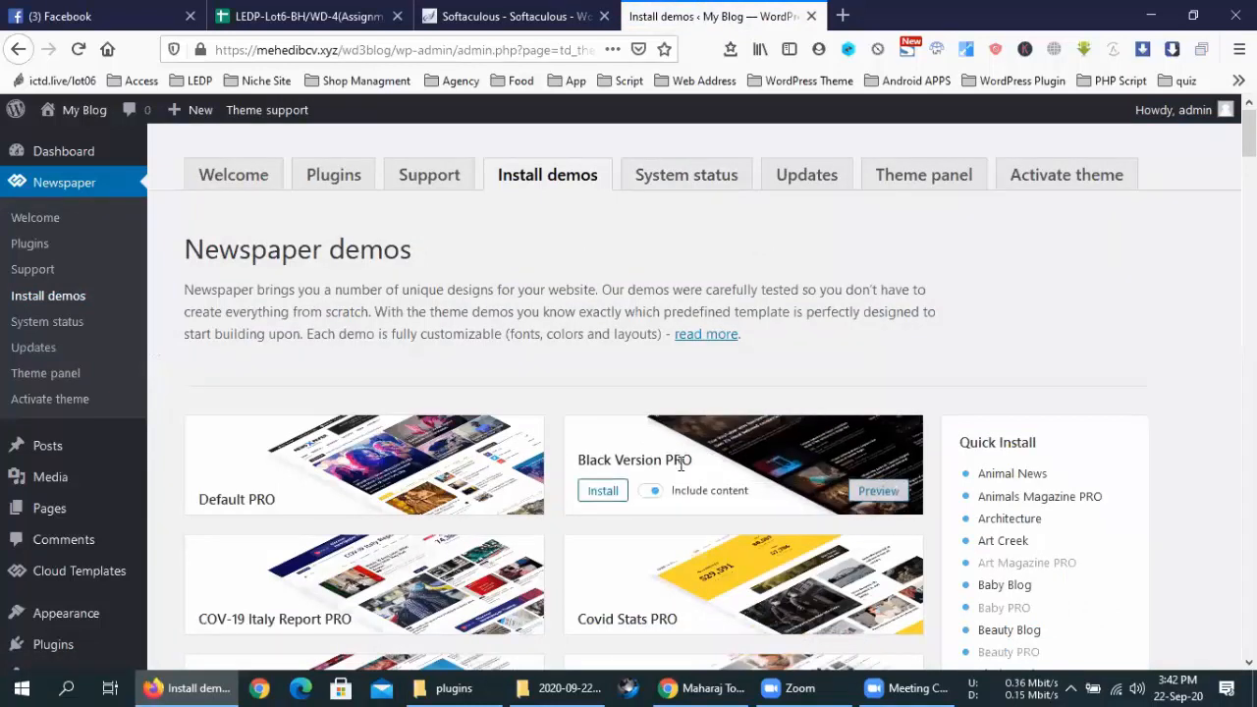
scroll(688, 442, down, 3)
scroll(560, 495, down, 3)
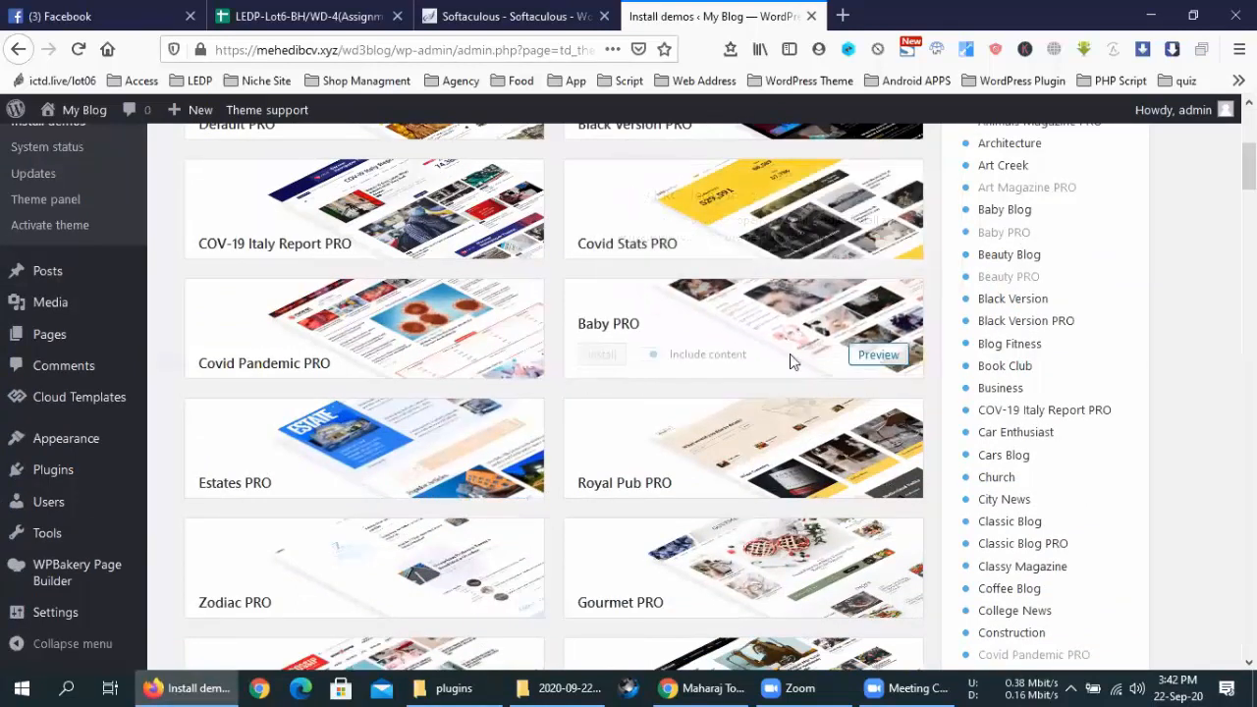
scroll(795, 359, up, 2)
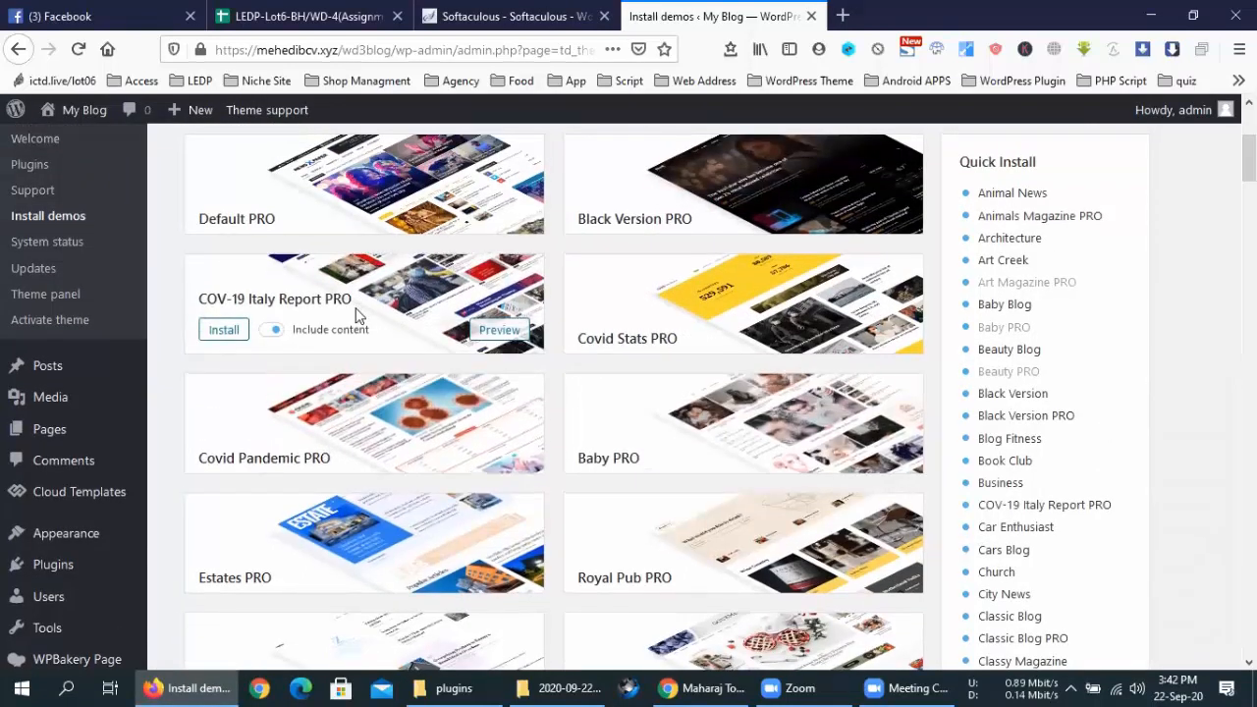
scroll(359, 319, up, 2)
scroll(701, 330, down, 8)
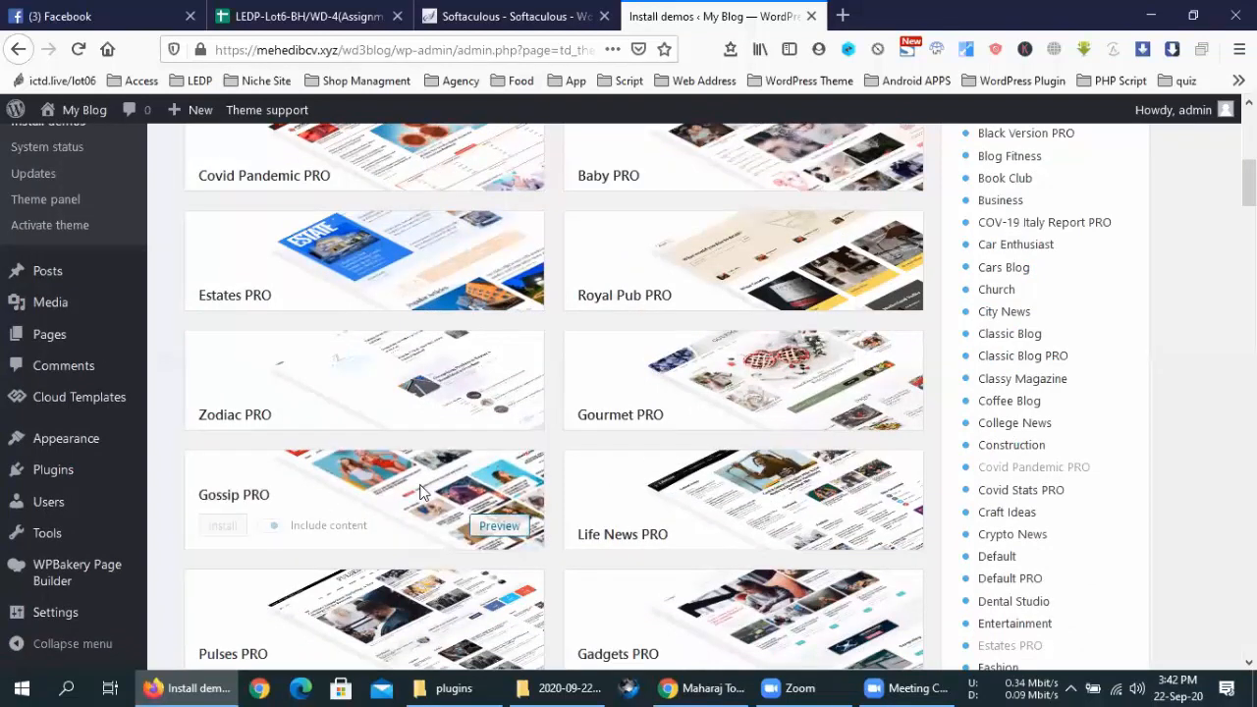
scroll(419, 484, up, 4)
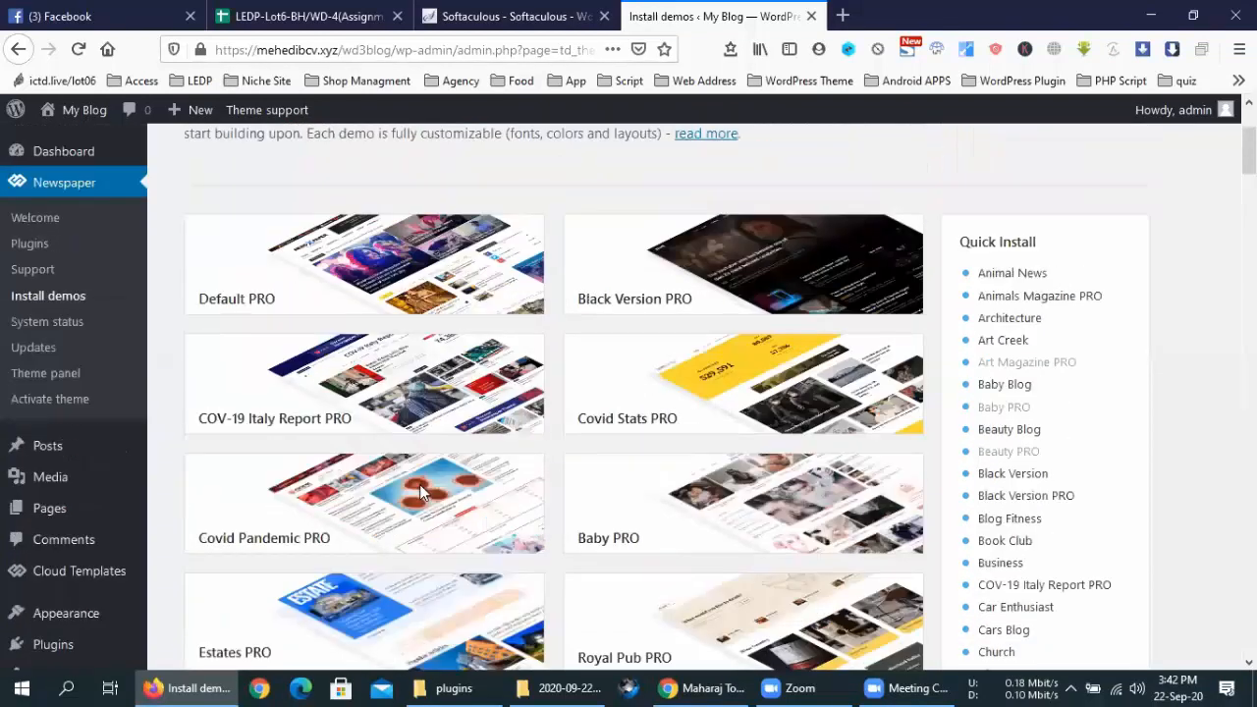
scroll(419, 484, up, 2)
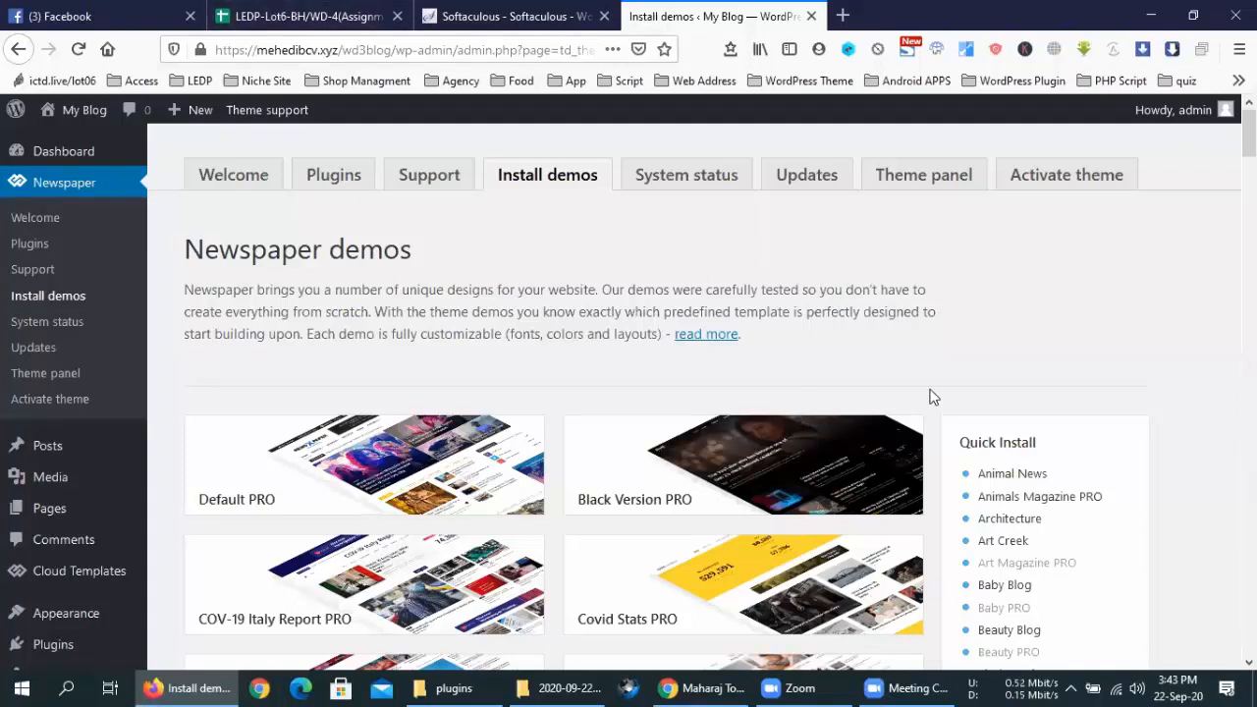
scroll(933, 396, down, 2)
scroll(933, 397, down, 2)
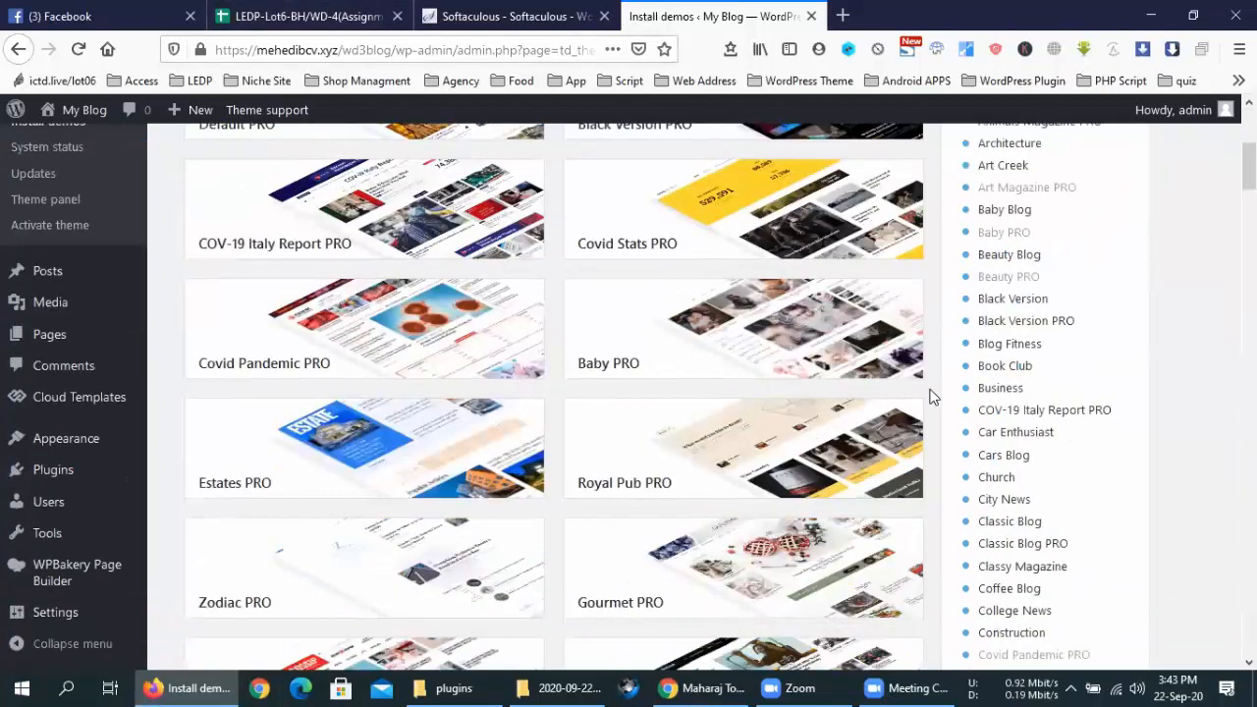
mouse_move(1002, 277)
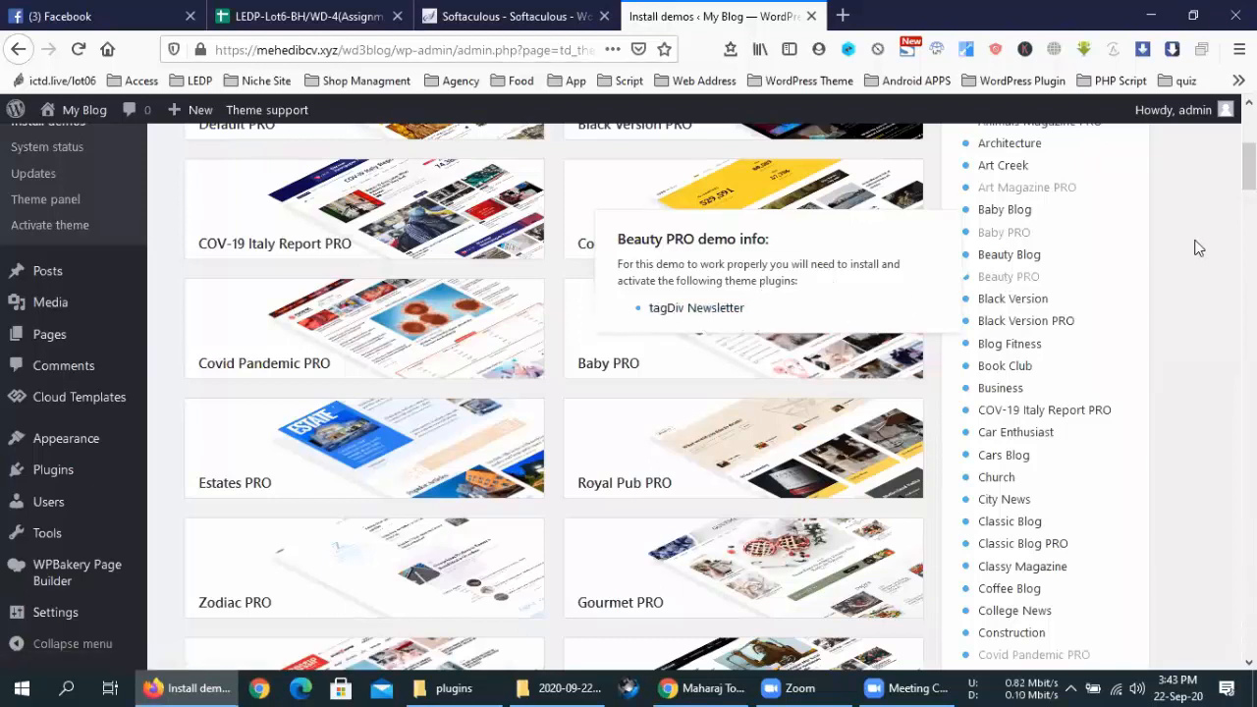
scroll(1192, 246, up, 4)
Install and activate the tagDiv Newsletter plugin from the theme's premium plugins page
click(337, 175)
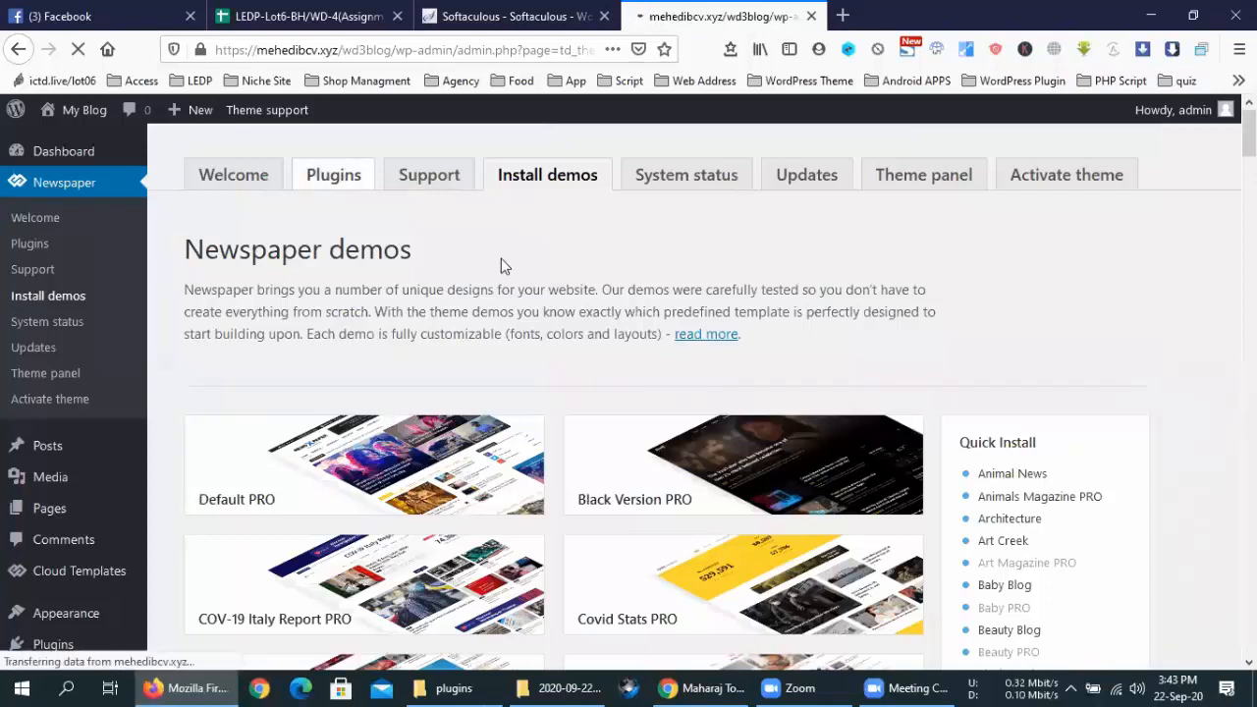
scroll(503, 257, down, 5)
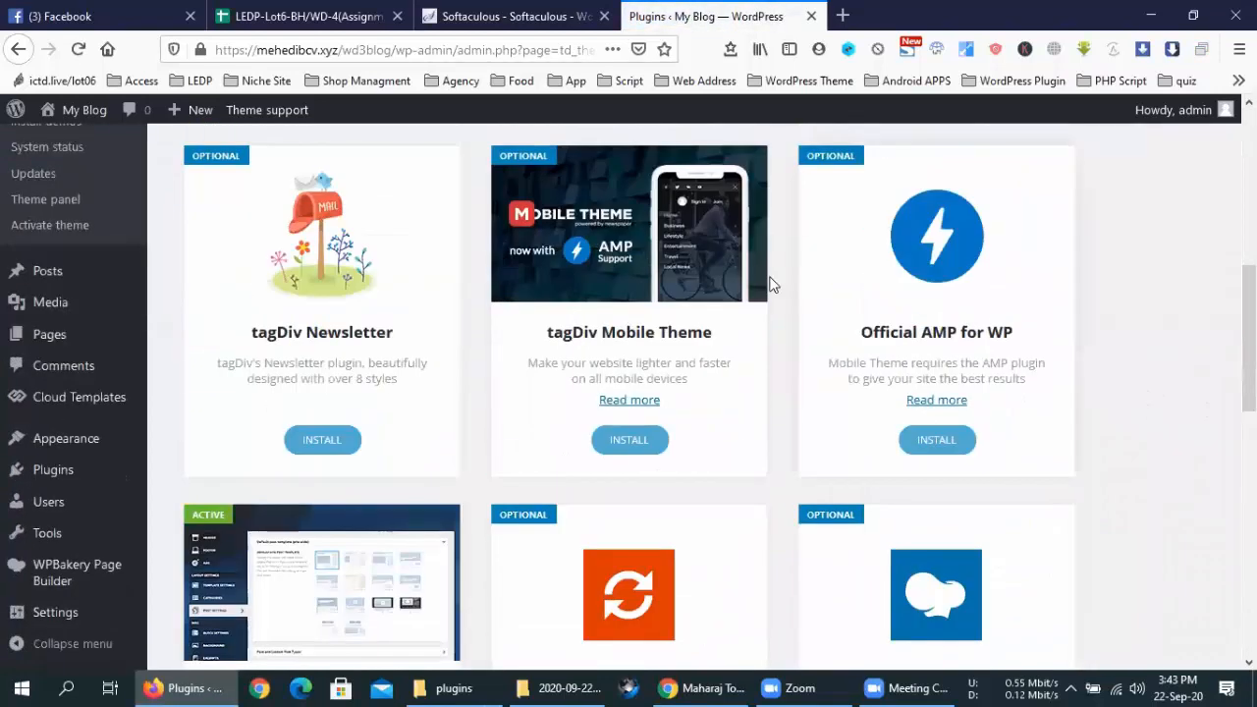
scroll(769, 283, up, 2)
scroll(430, 469, down, 2)
click(326, 350)
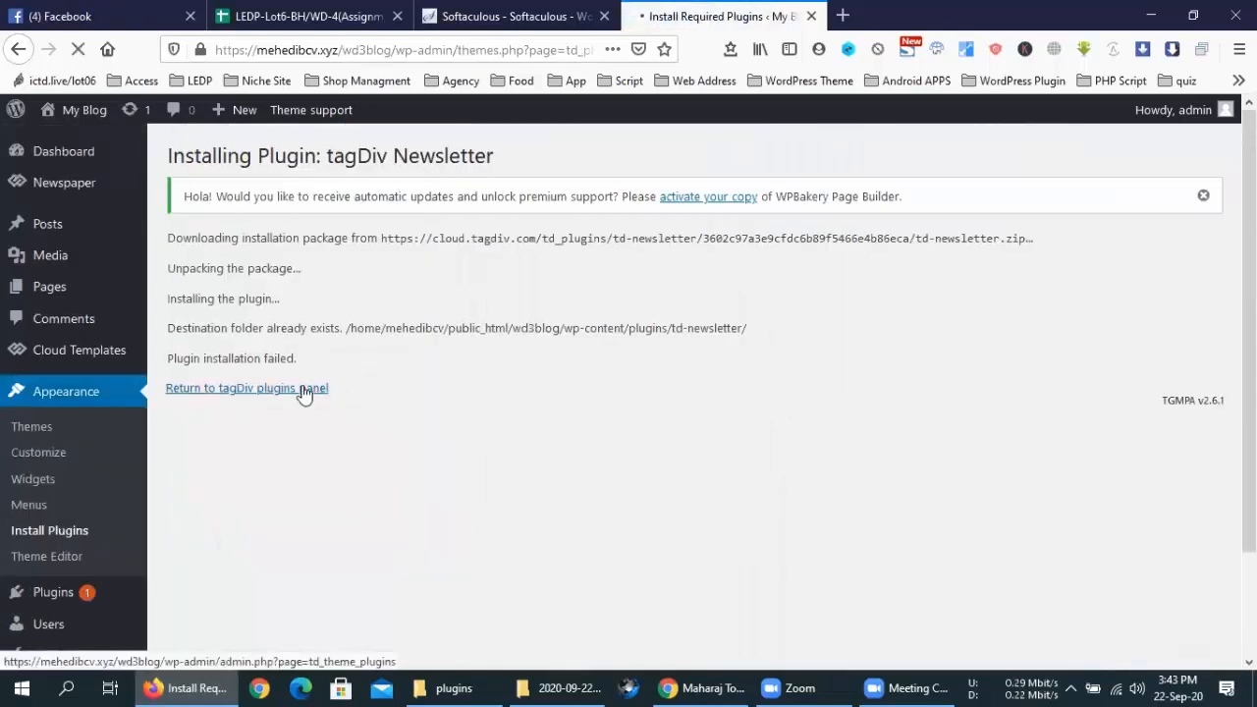
click(305, 389)
scroll(505, 386, down, 3)
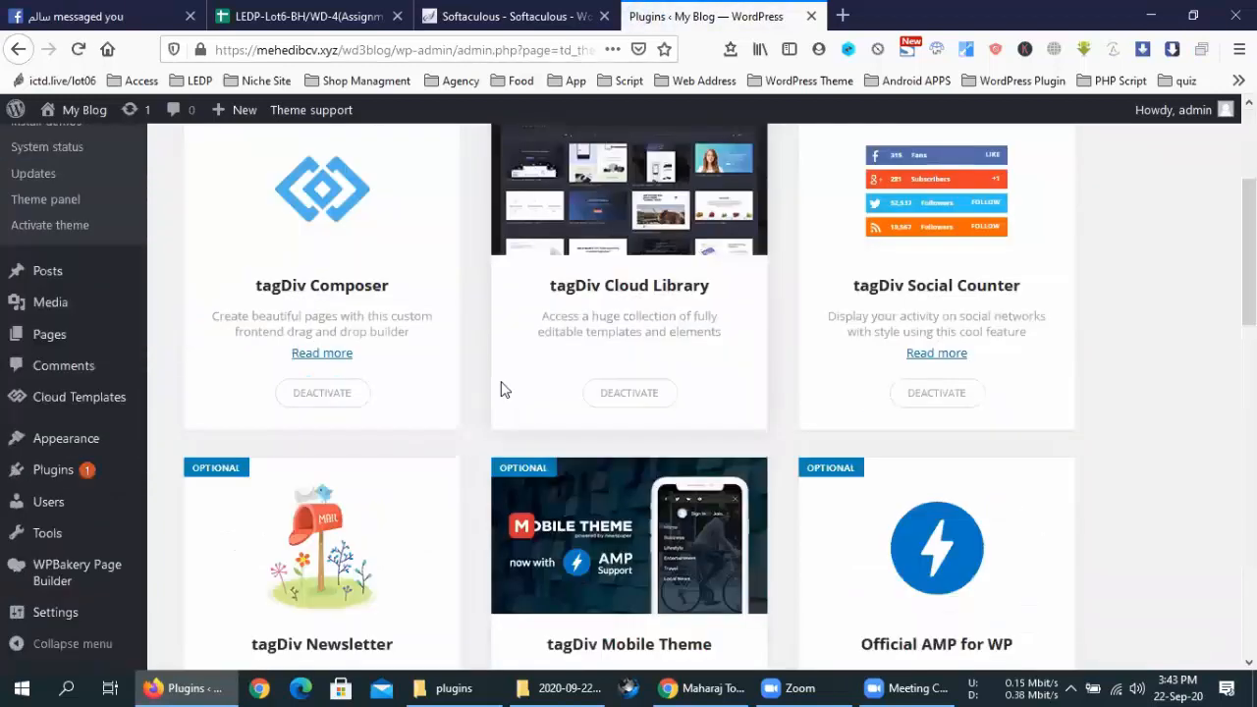
scroll(500, 390, down, 4)
click(343, 355)
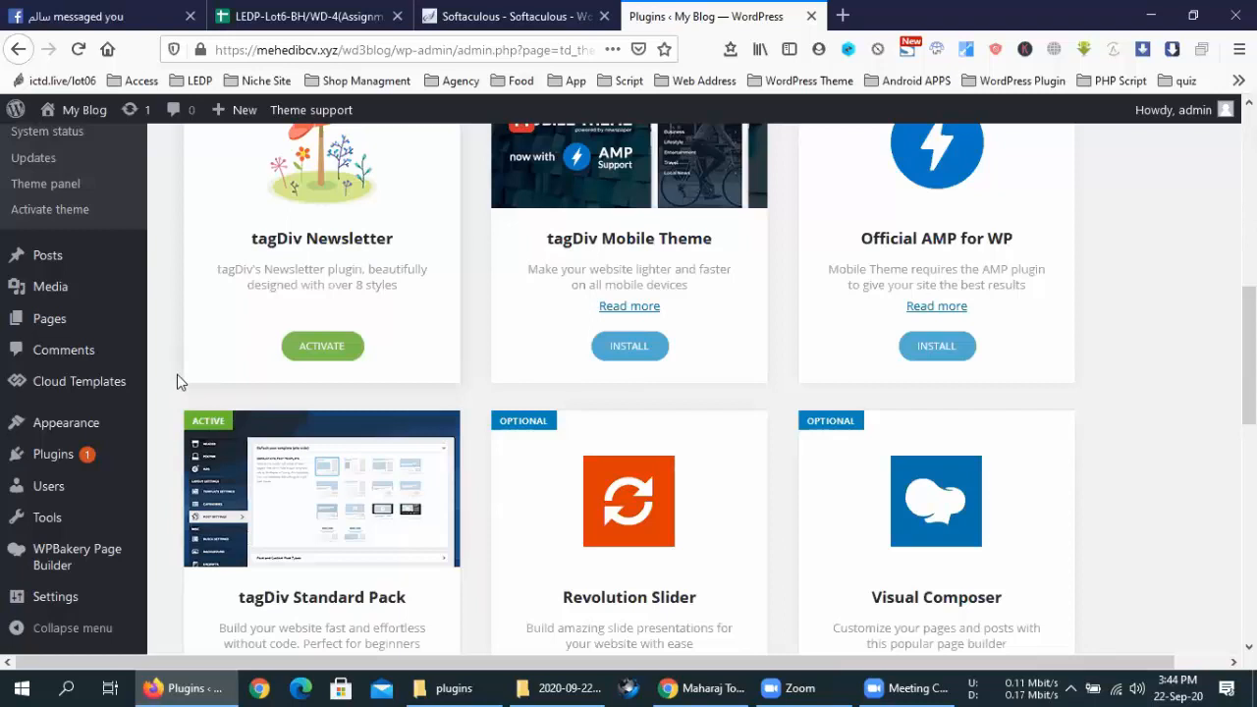
Install and activate the tagDiv Mobile Theme plugin
click(611, 361)
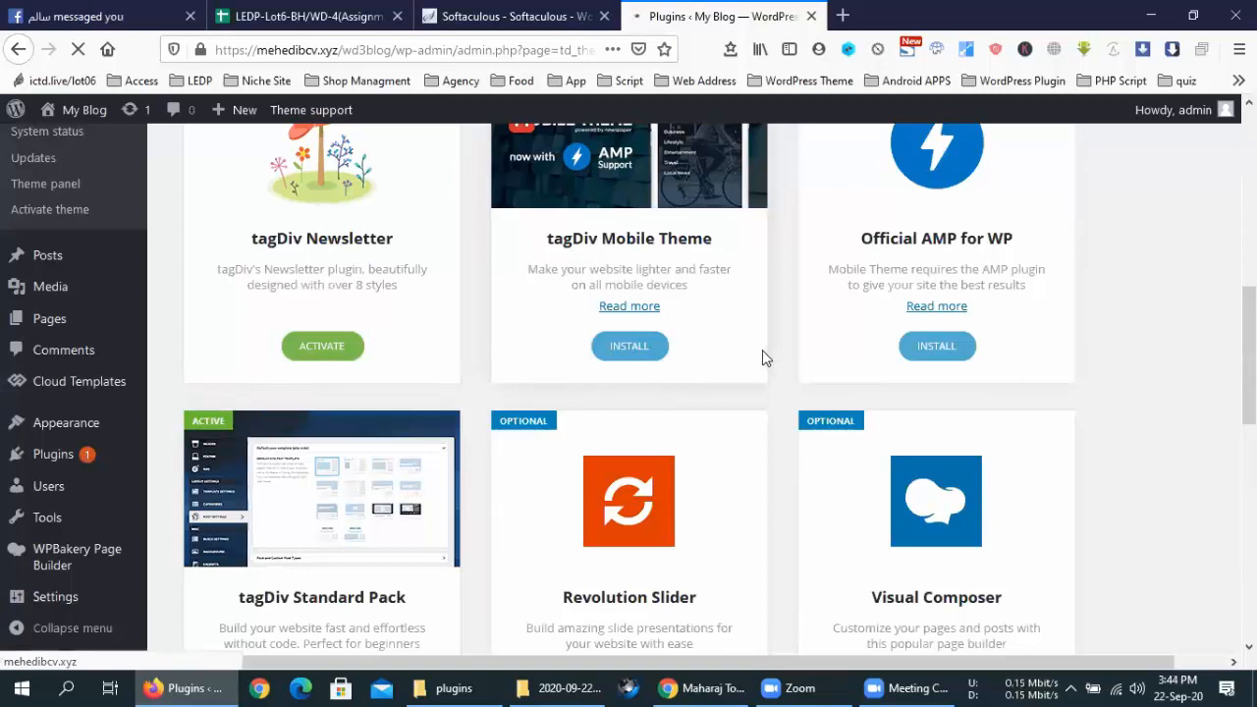
mouse_move(7, 466)
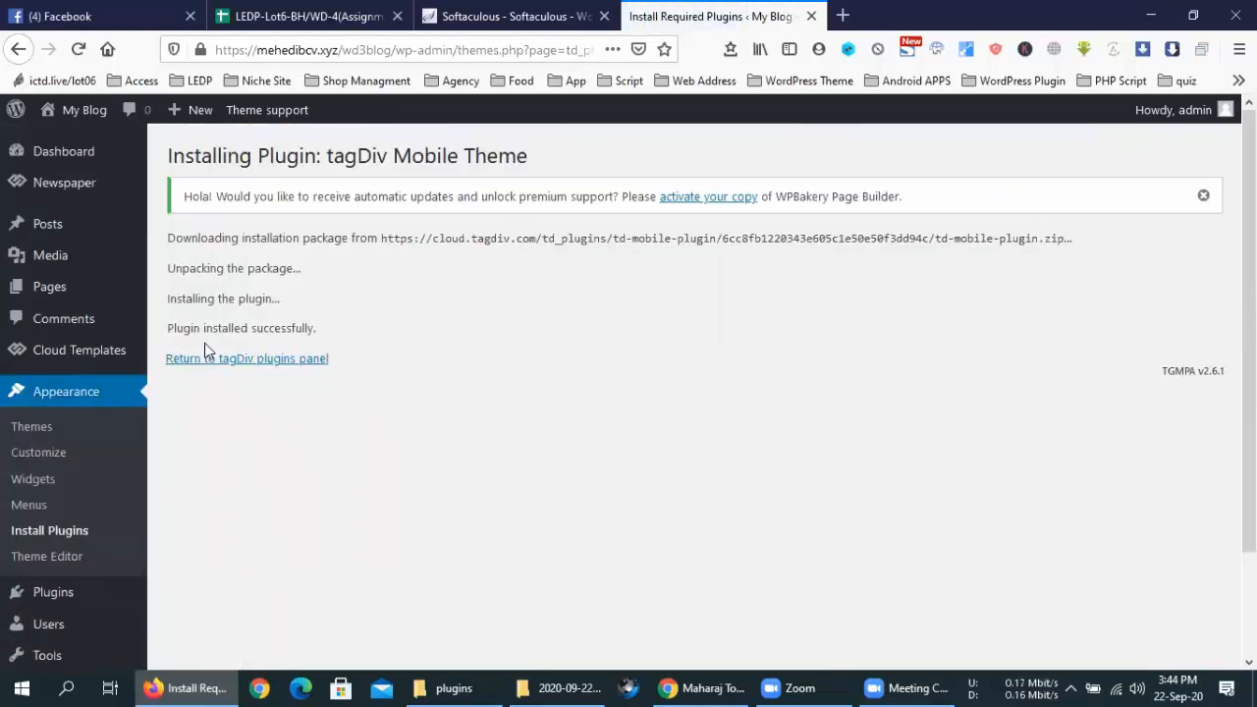
click(253, 361)
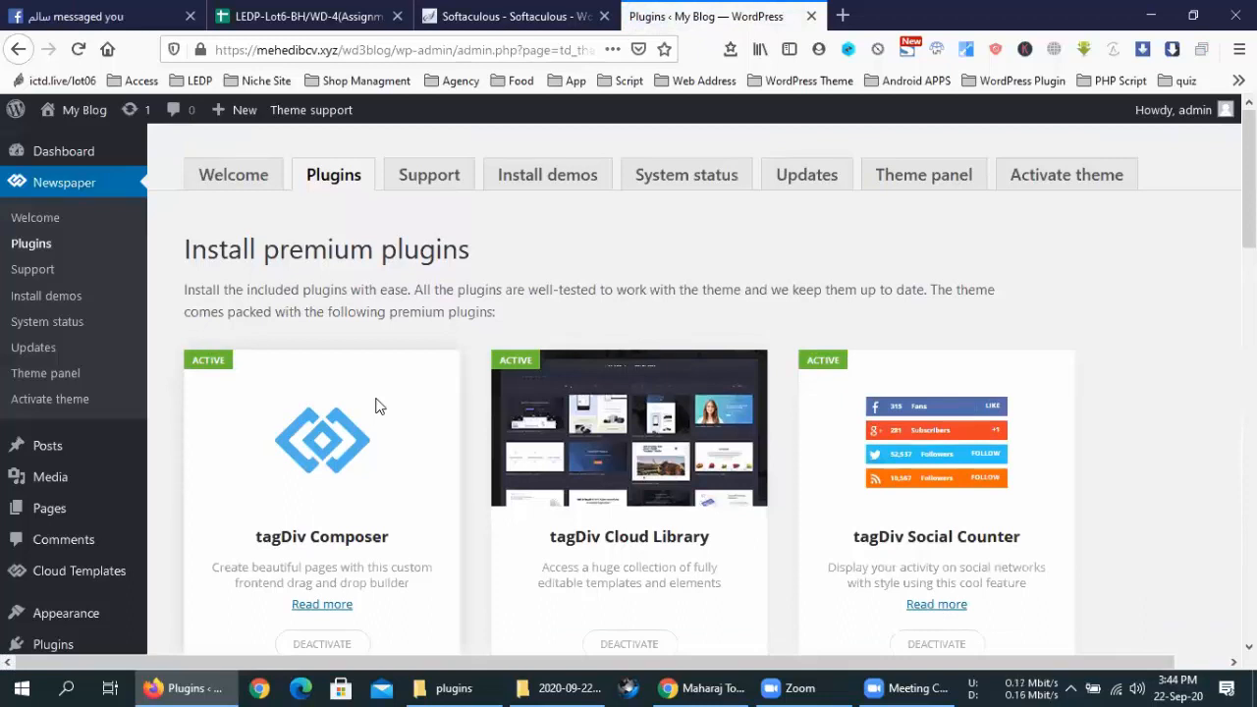
scroll(754, 463, down, 8)
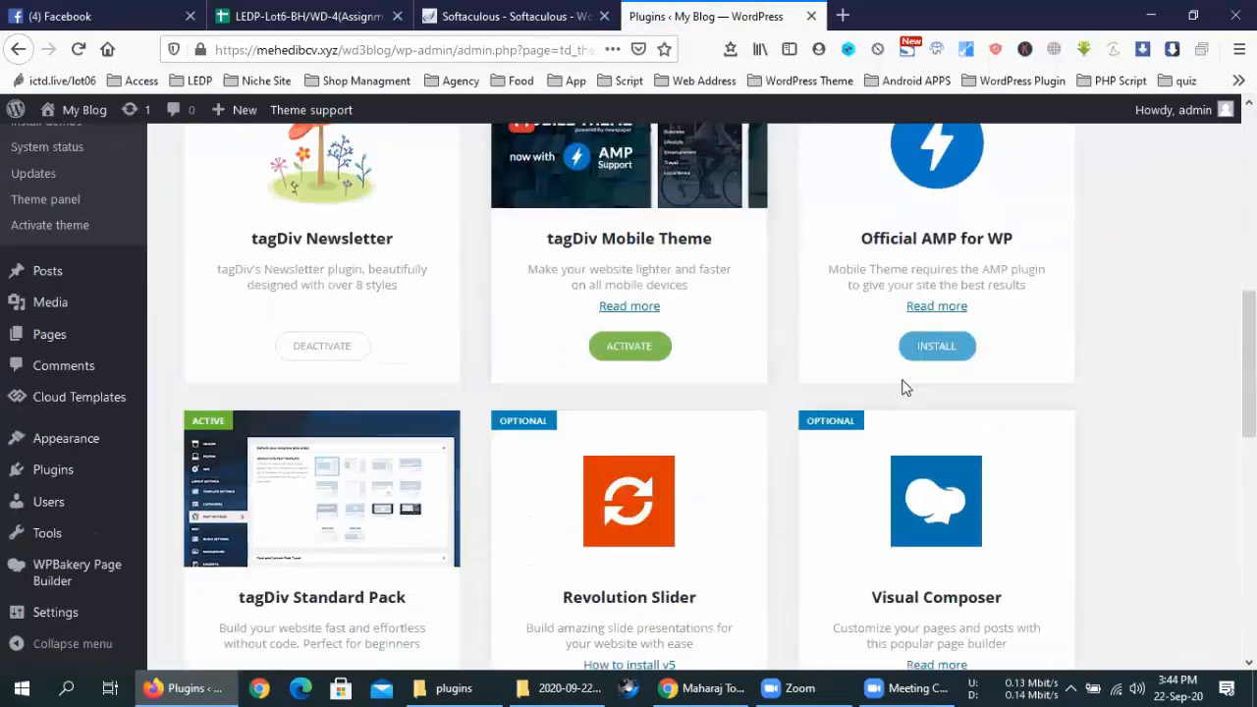
click(652, 350)
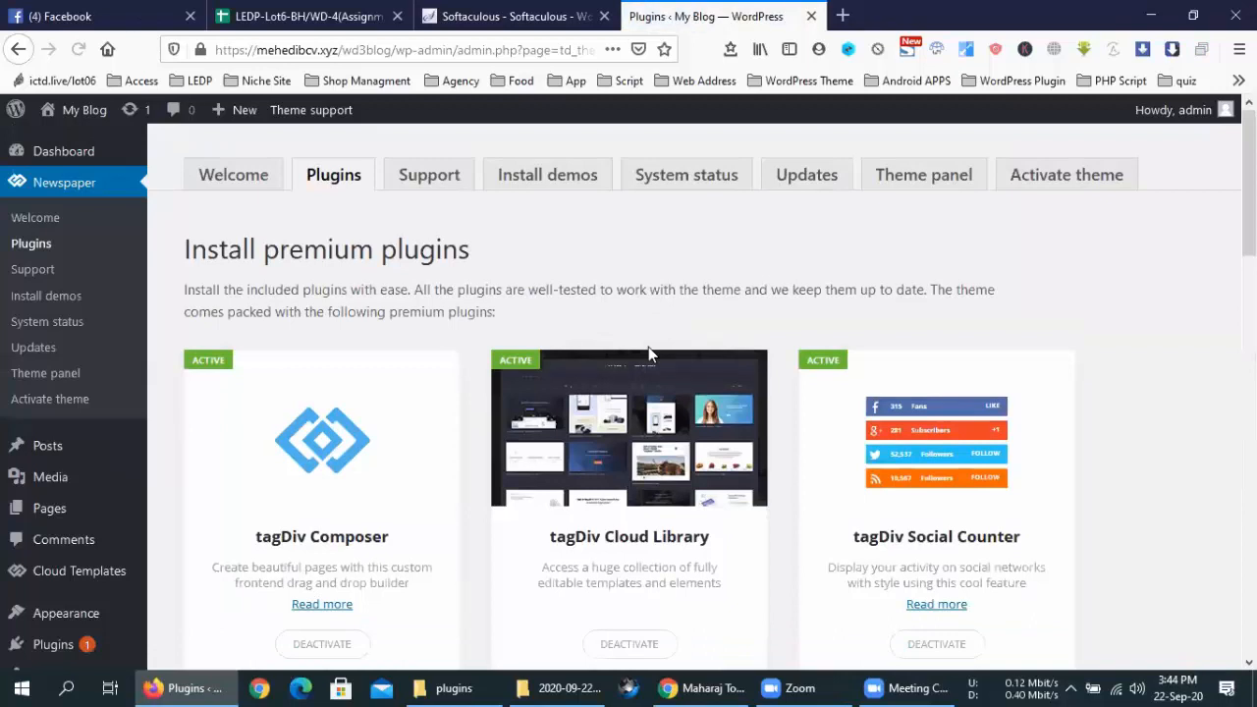
Install the Official AMP for WP plugin, then return to the plugins panel
scroll(724, 362, down, 7)
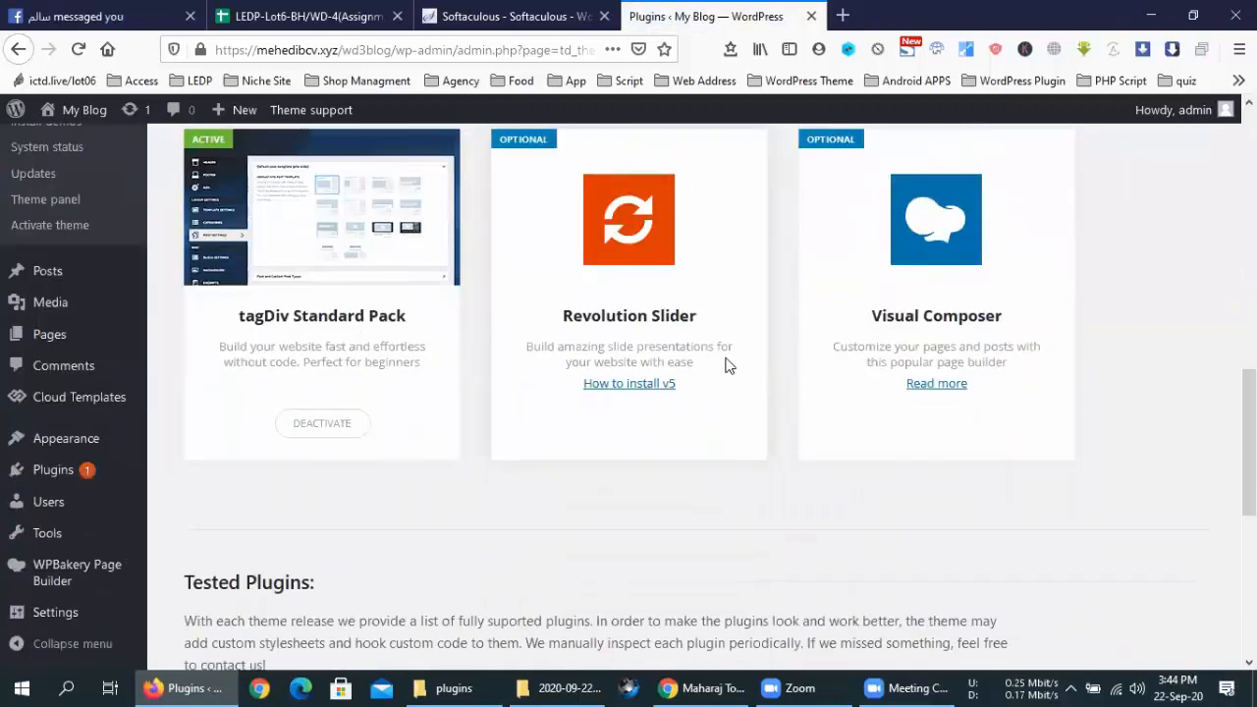
scroll(727, 366, up, 4)
click(936, 440)
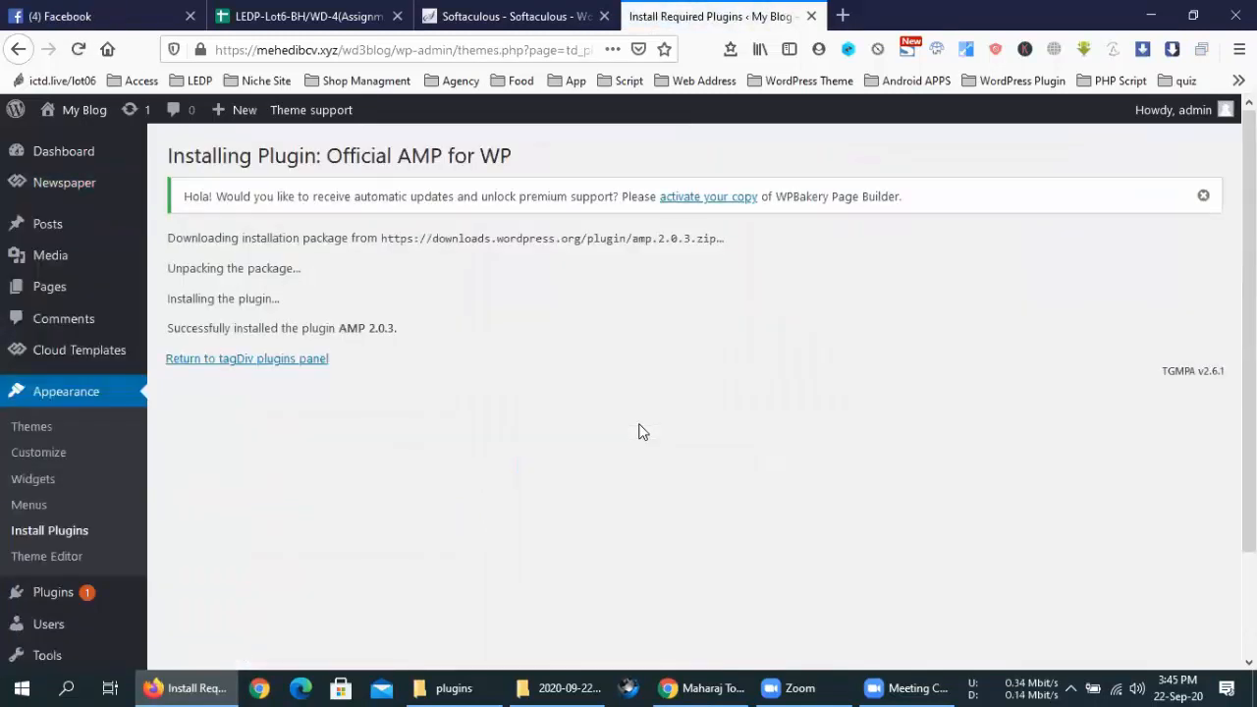
click(282, 363)
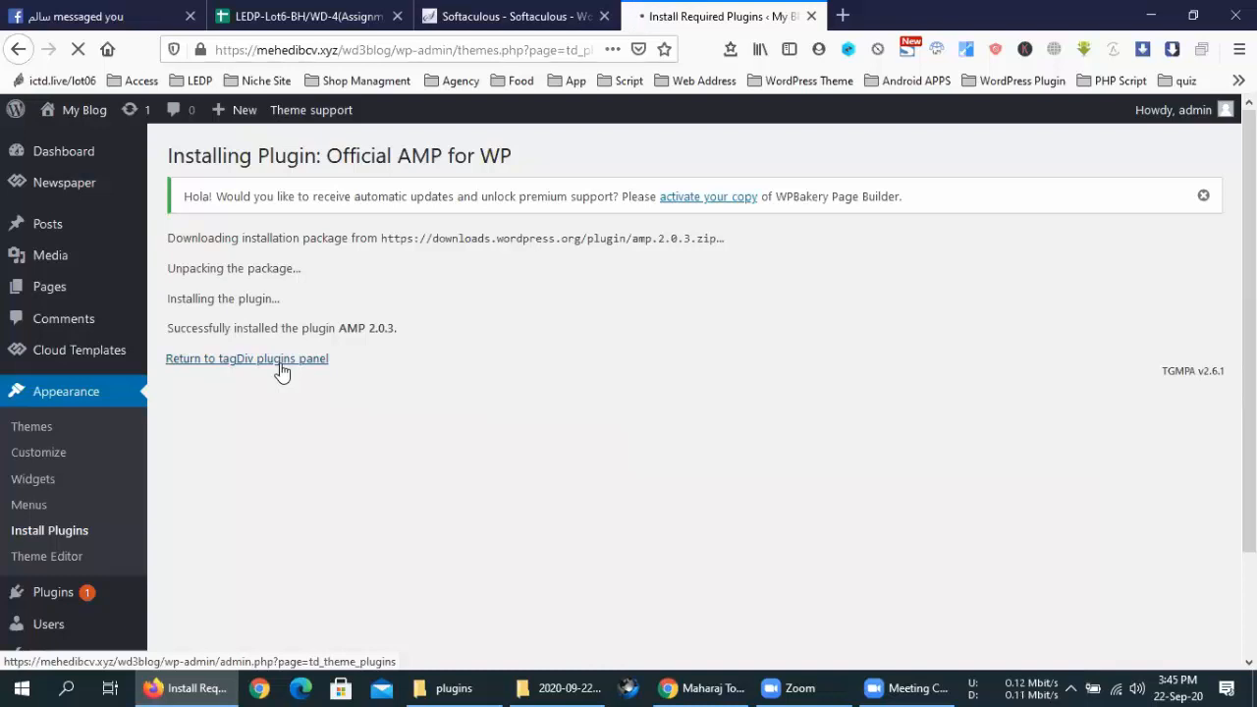
click(279, 361)
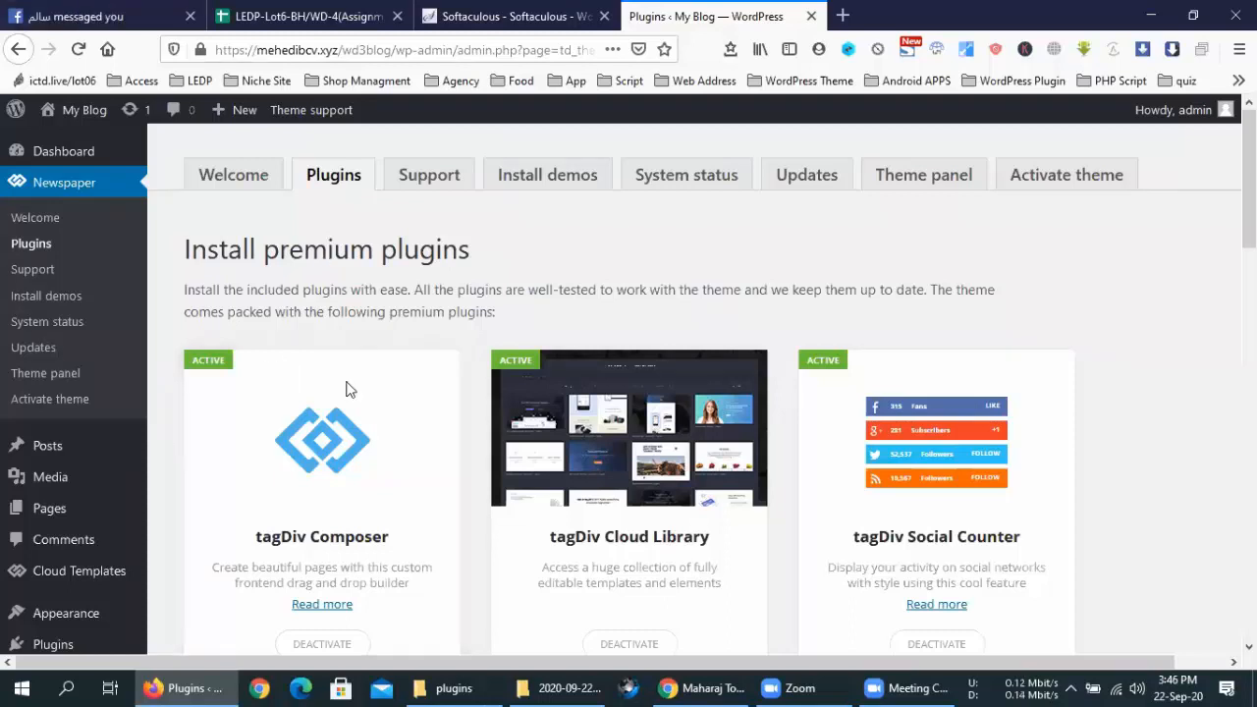
scroll(729, 429, down, 5)
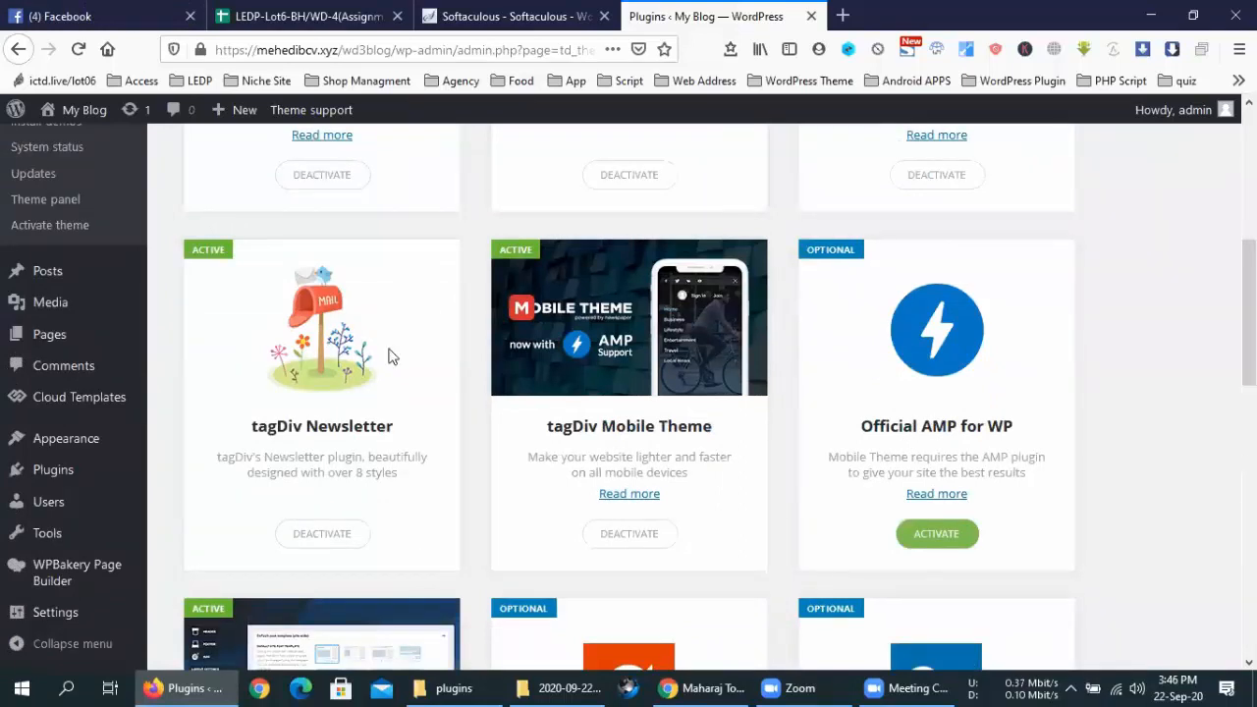
key(alt+Tab)
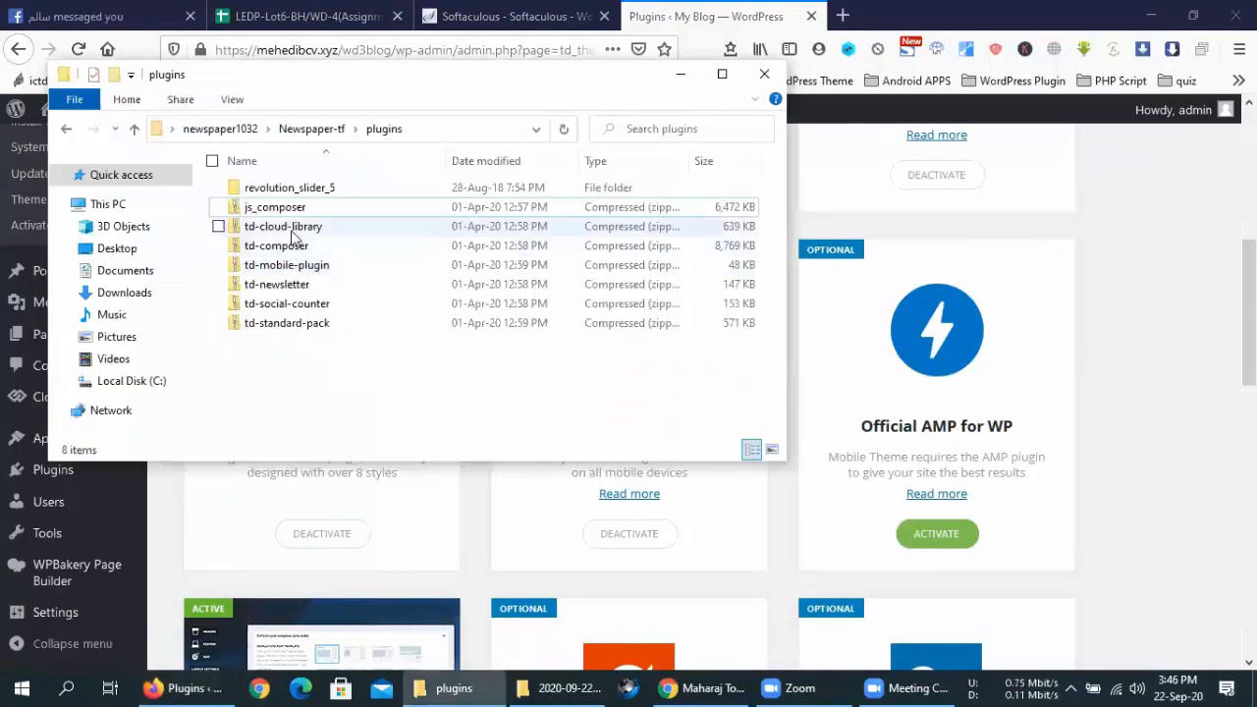
Look over the td-cloud-library and td-mobile-plugin zips in the plugins folder, then return to Firefox
click(294, 233)
click(297, 263)
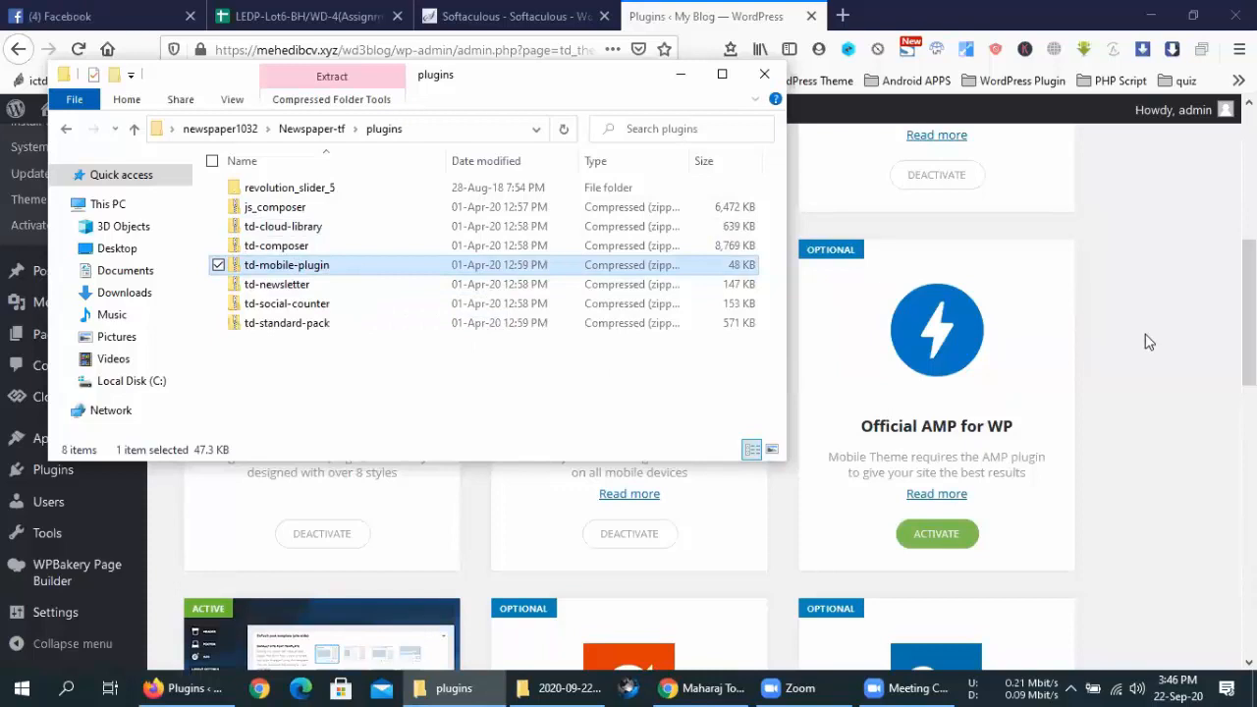
click(1145, 342)
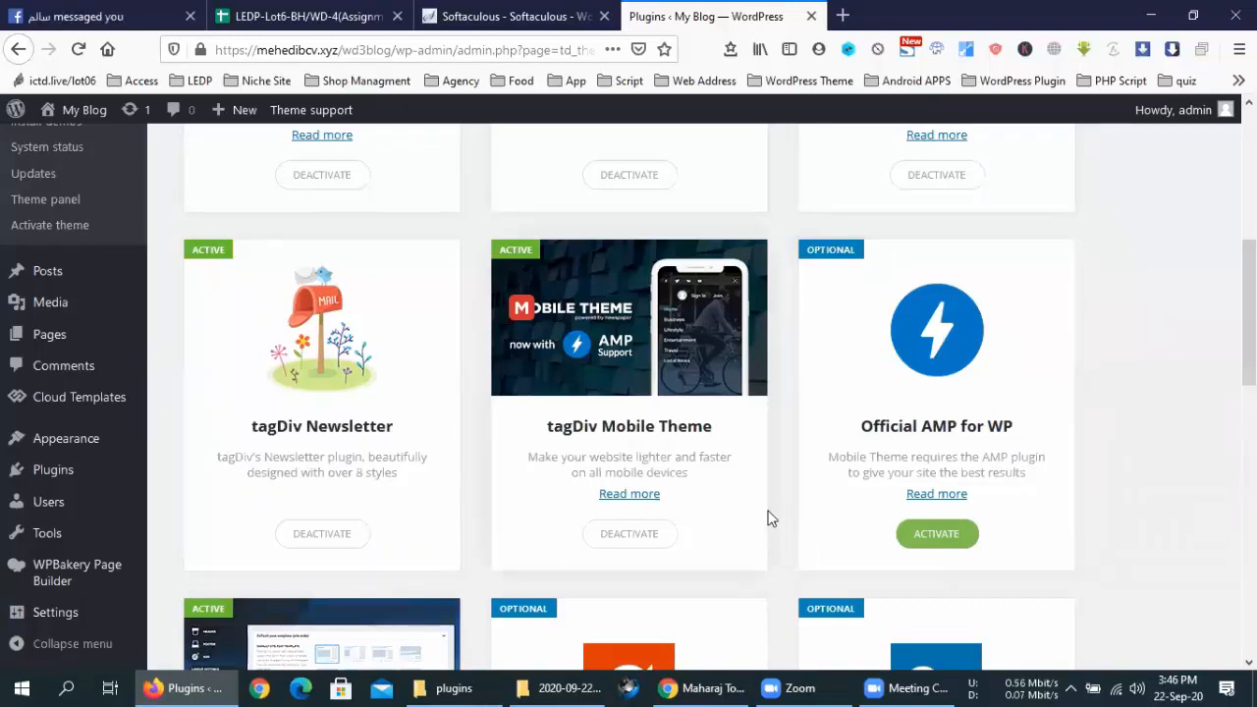
Activate Official AMP for WP and open AMP > Settings from the admin sidebar
scroll(924, 456, down, 2)
click(899, 446)
scroll(777, 469, down, 3)
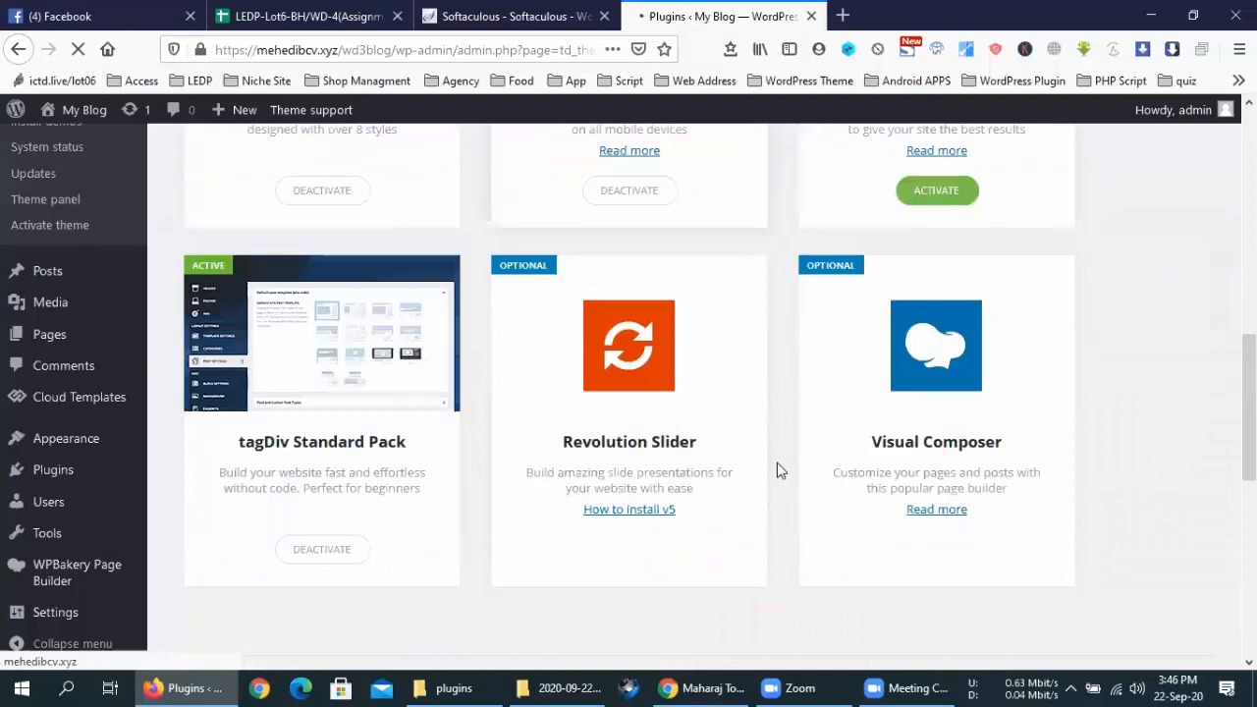
scroll(776, 470, down, 2)
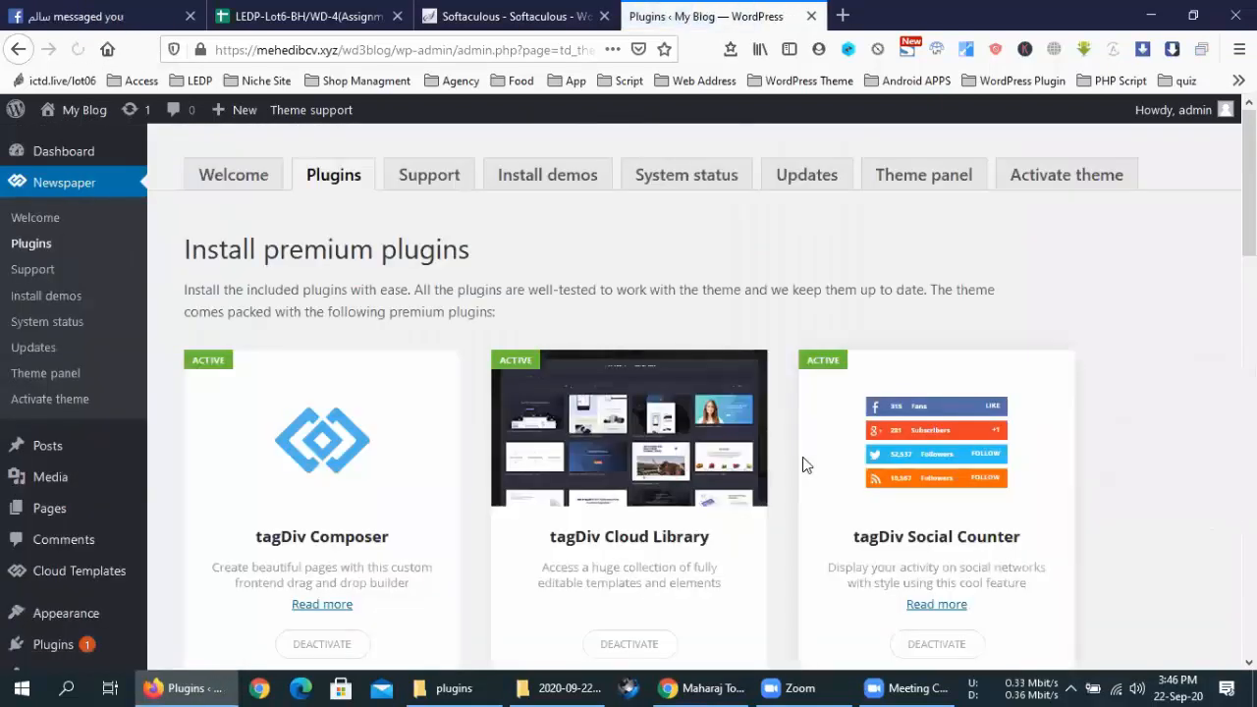
scroll(803, 463, down, 15)
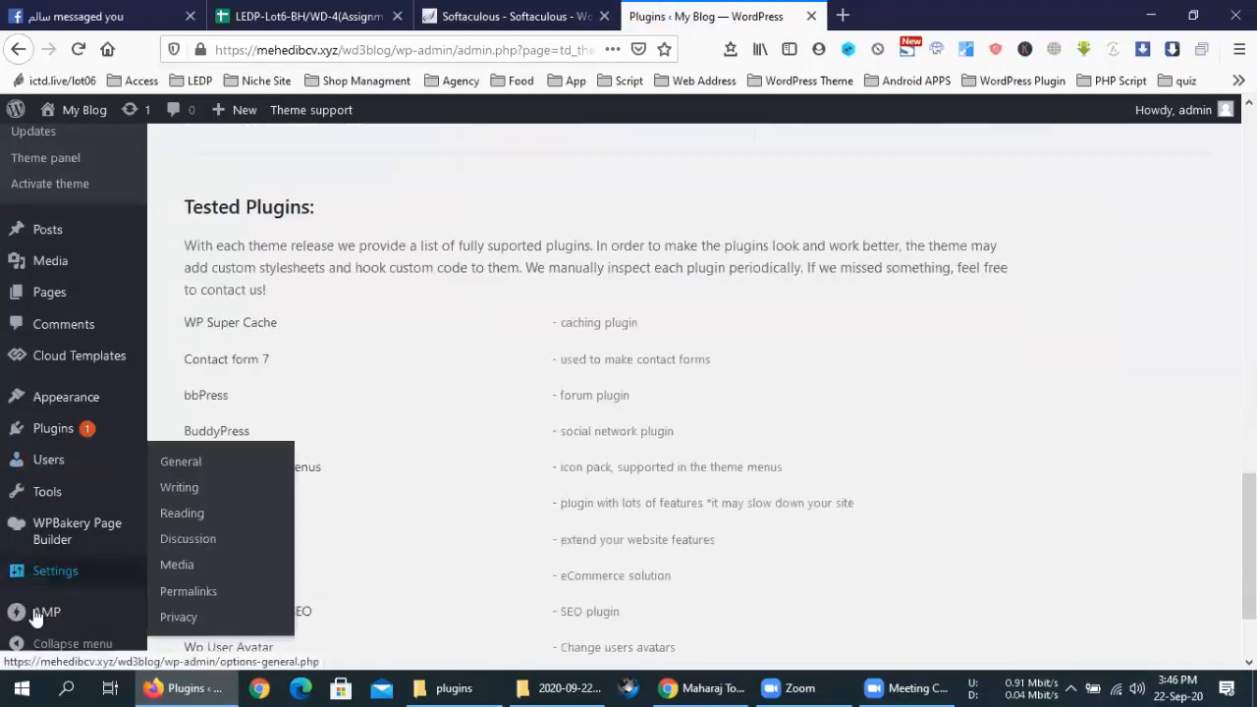
mouse_move(39, 613)
click(179, 595)
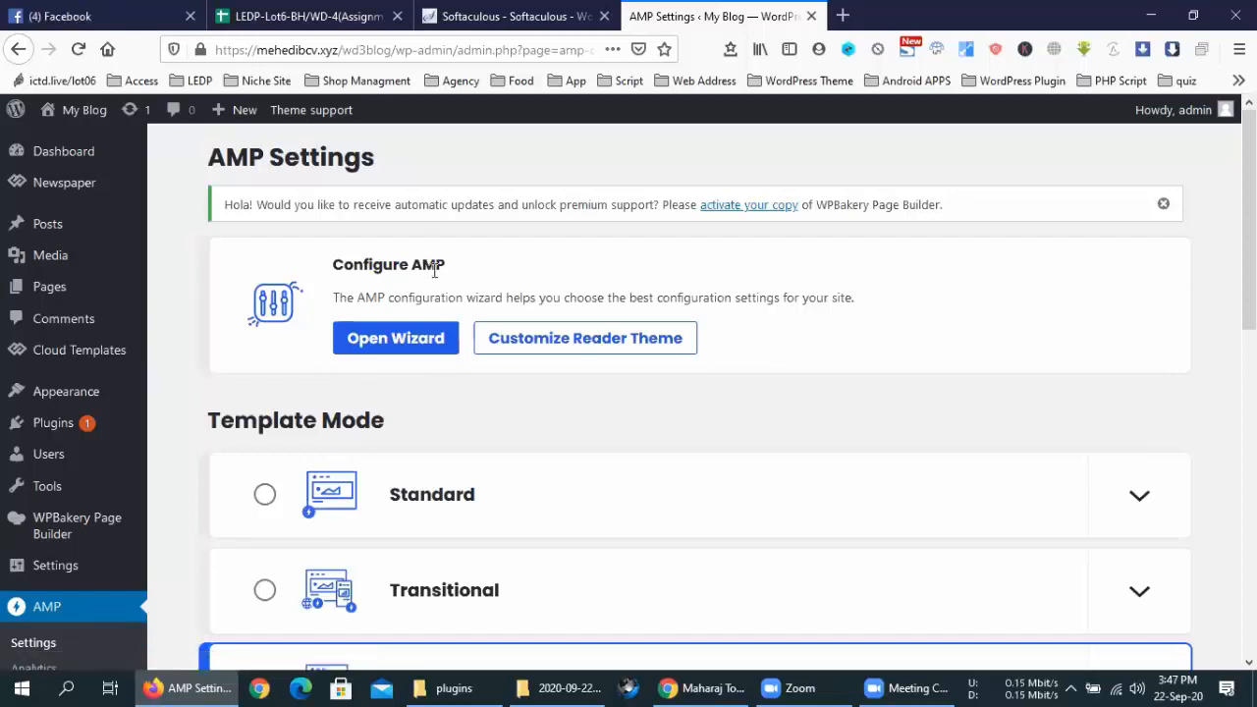
Launch the Configure AMP wizard and read through its Welcome step
click(403, 339)
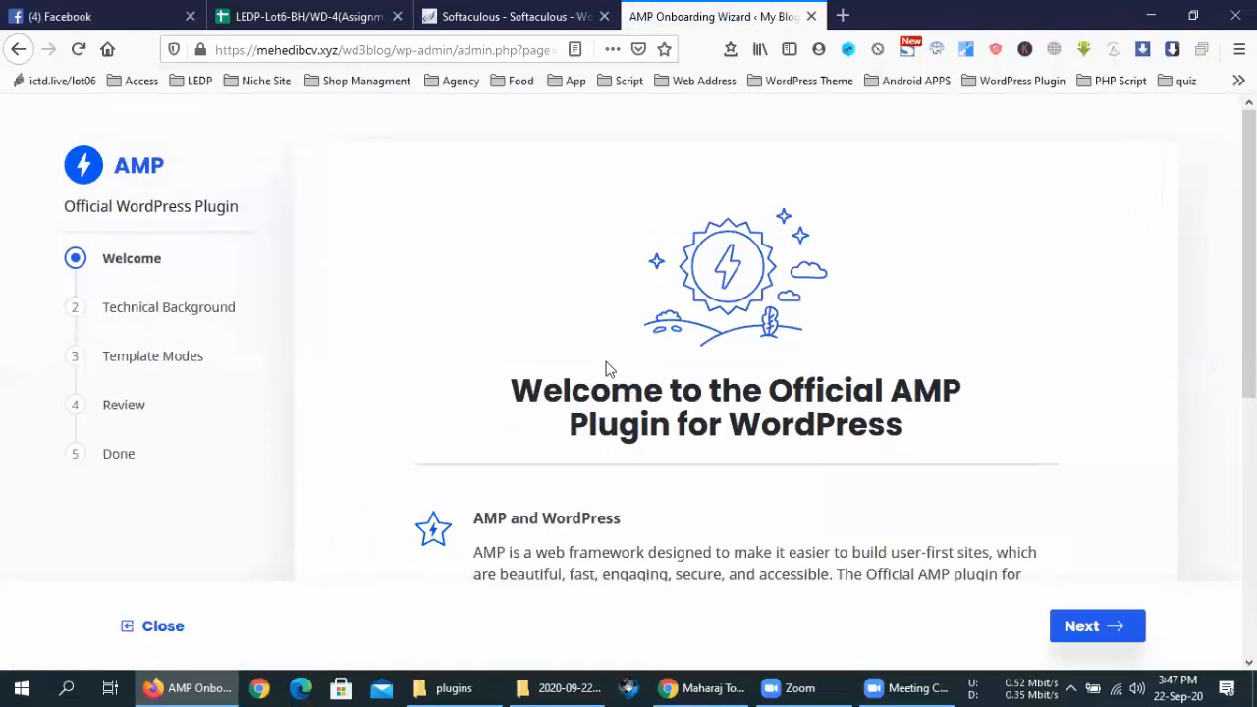
scroll(603, 361, down, 5)
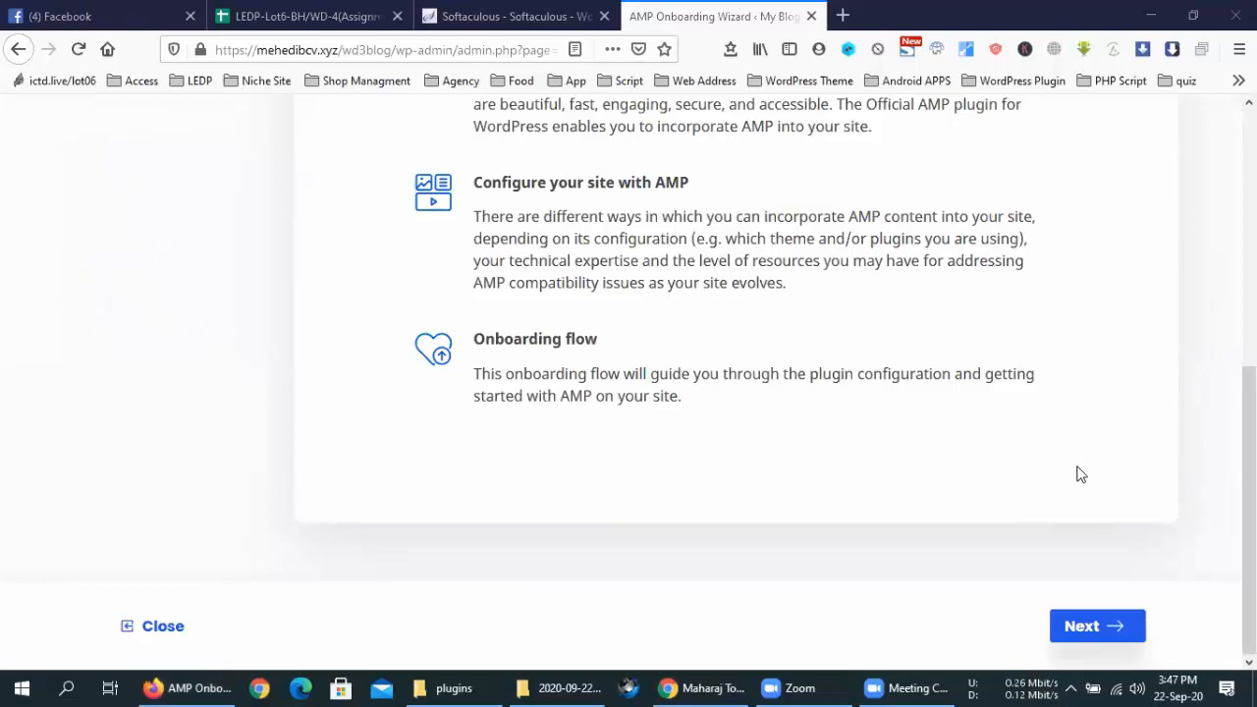
scroll(827, 443, up, 5)
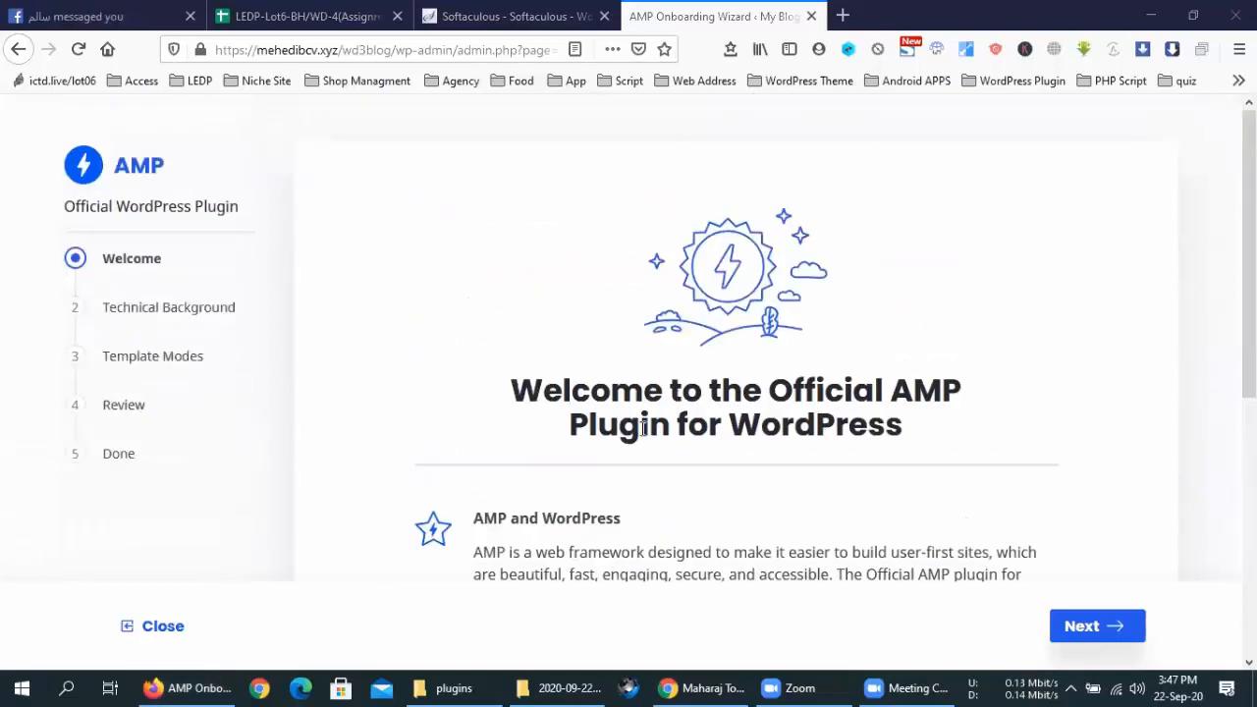
scroll(643, 428, down, 2)
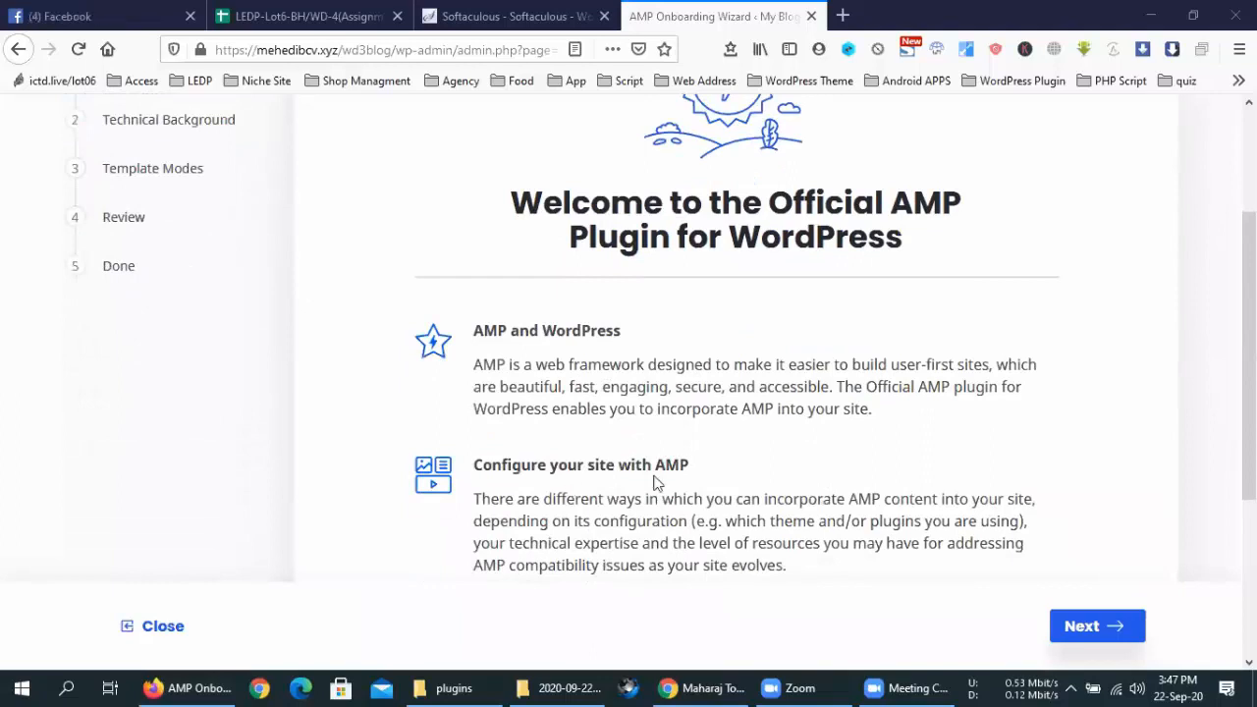
scroll(656, 484, down, 3)
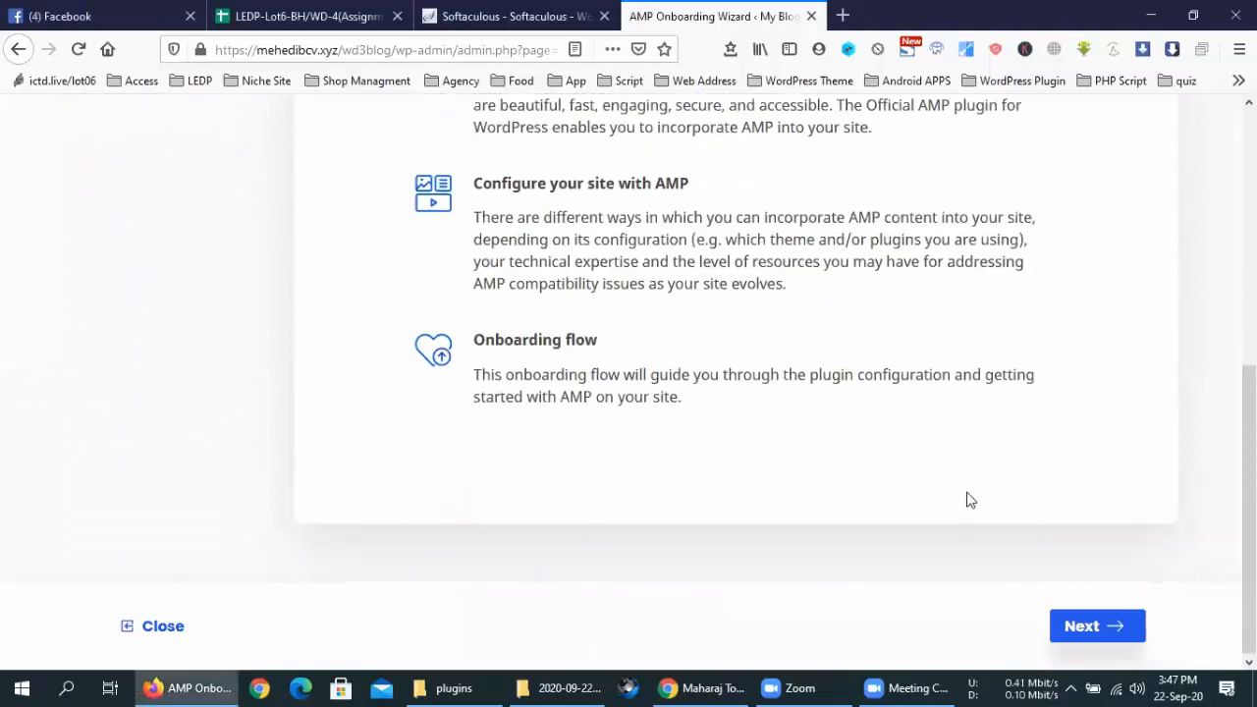
In the AMP wizard, choose the Developer or technically savvy profile and Standard template mode
click(1117, 624)
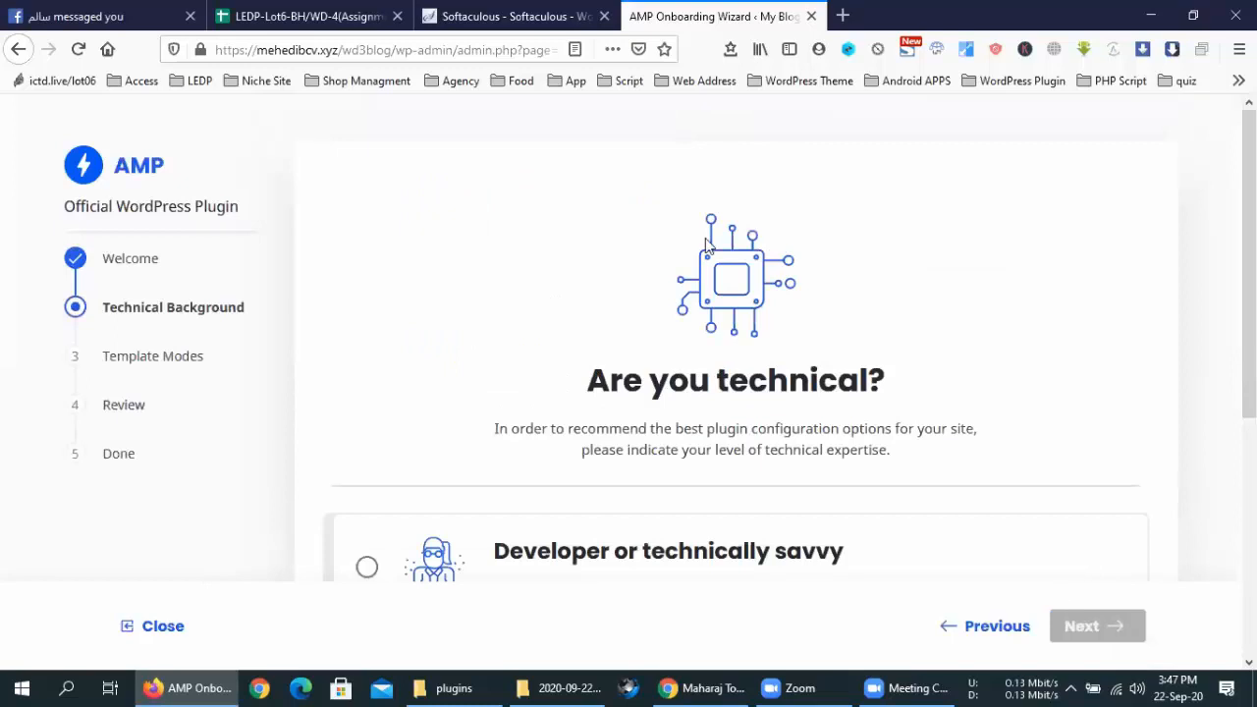
scroll(701, 295, down, 1)
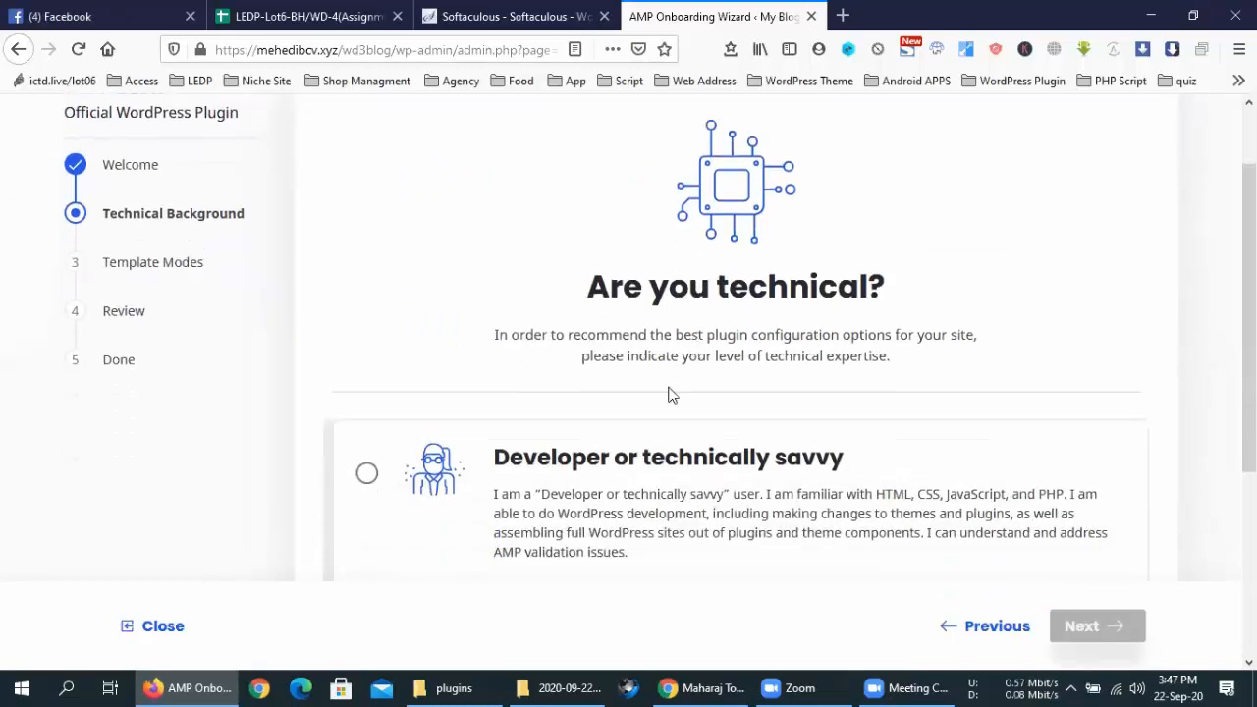
scroll(668, 388, down, 2)
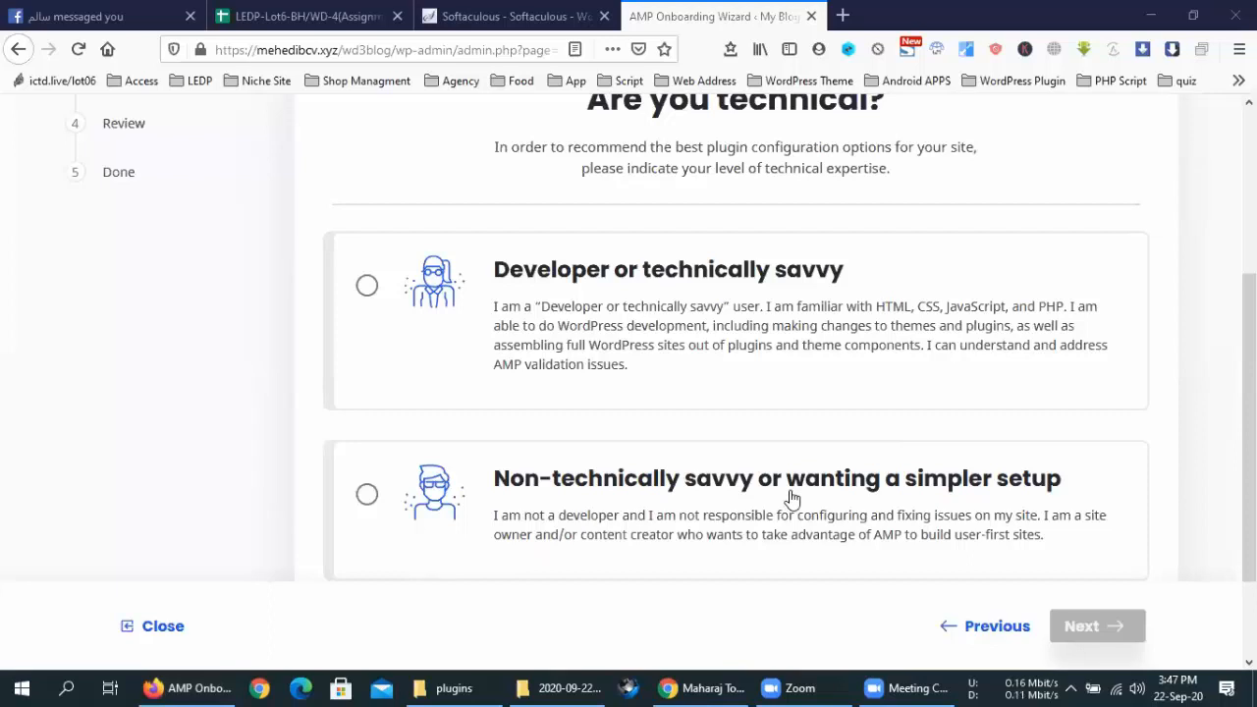
scroll(792, 499, down, 2)
click(550, 147)
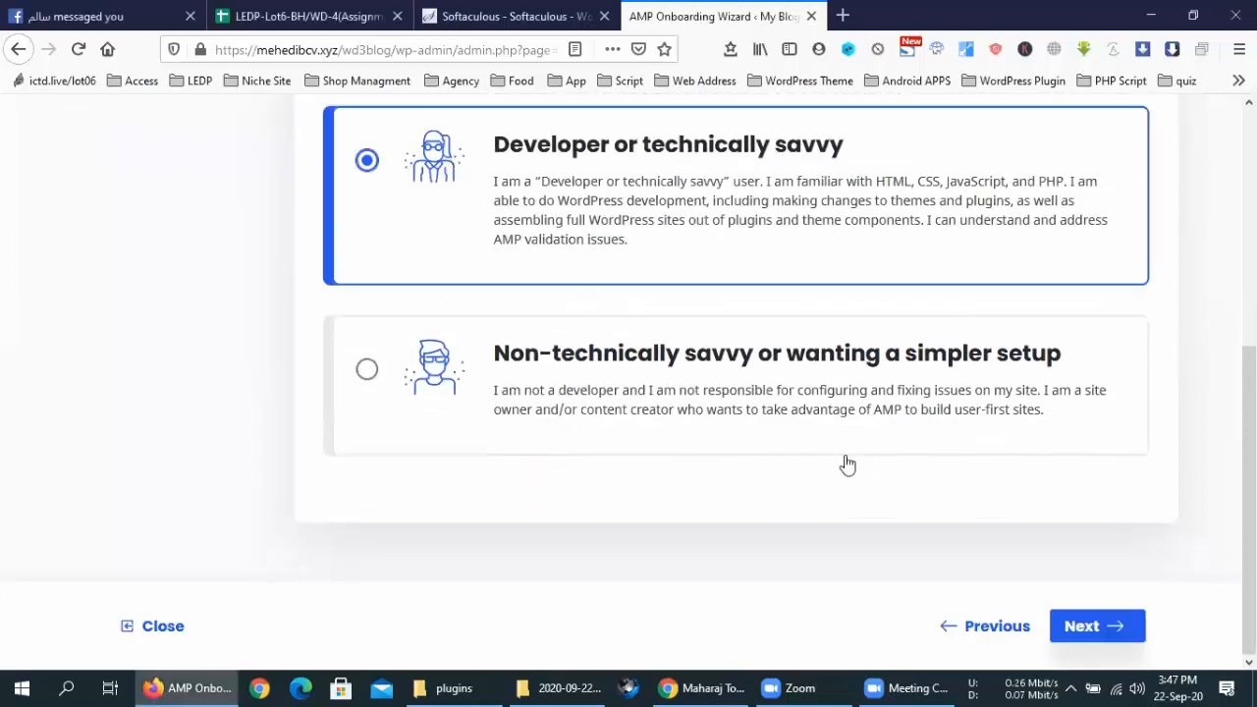
click(1111, 622)
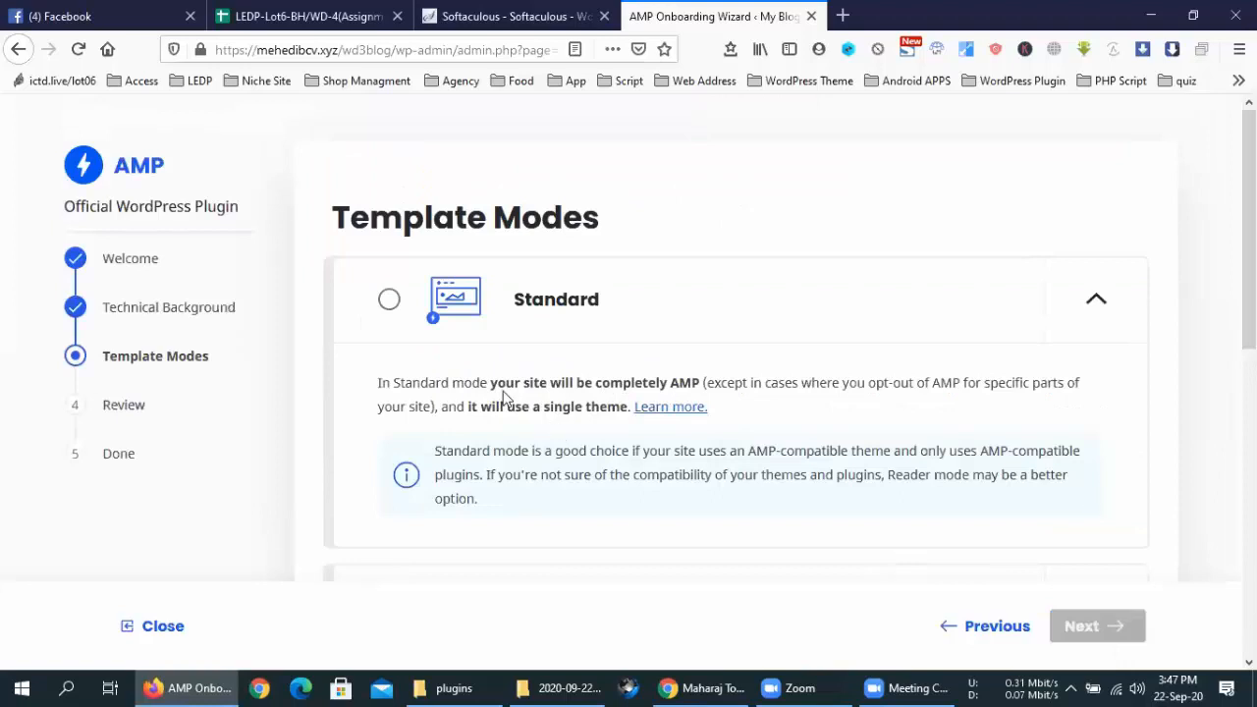
click(411, 307)
click(1061, 628)
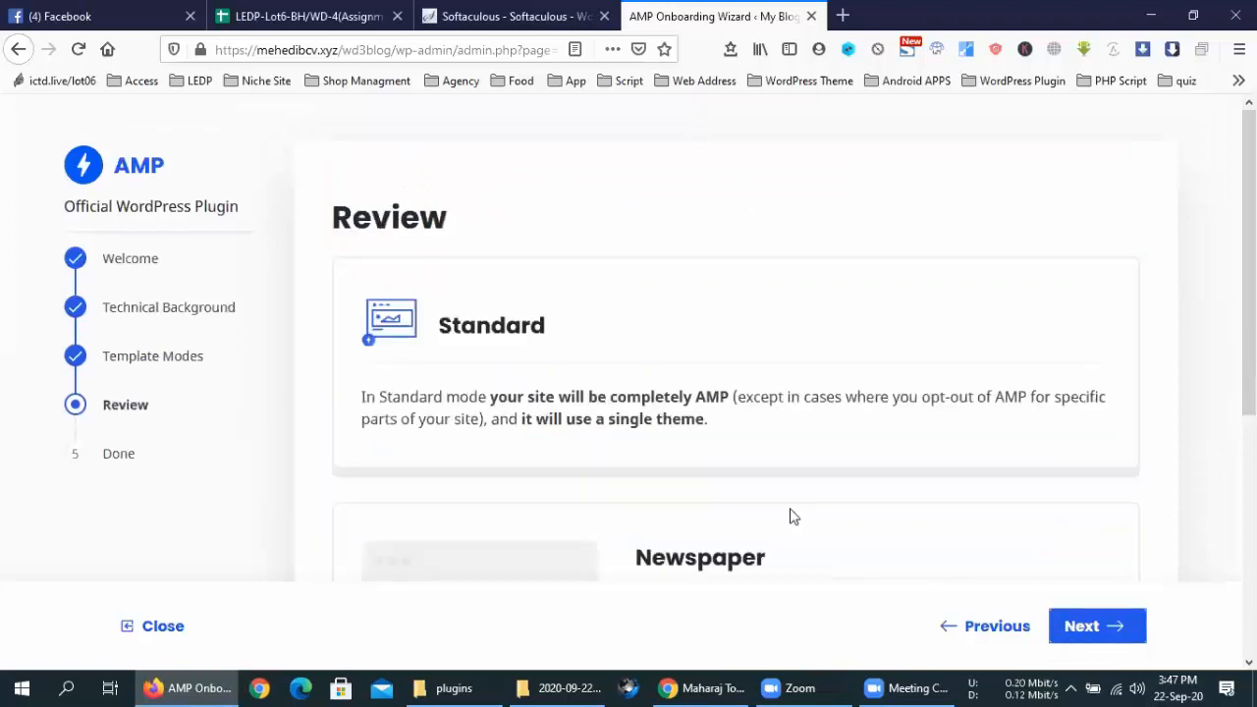
Accept the Review step and finish the wizard to reach the configured AMP Settings page
scroll(494, 328, down, 4)
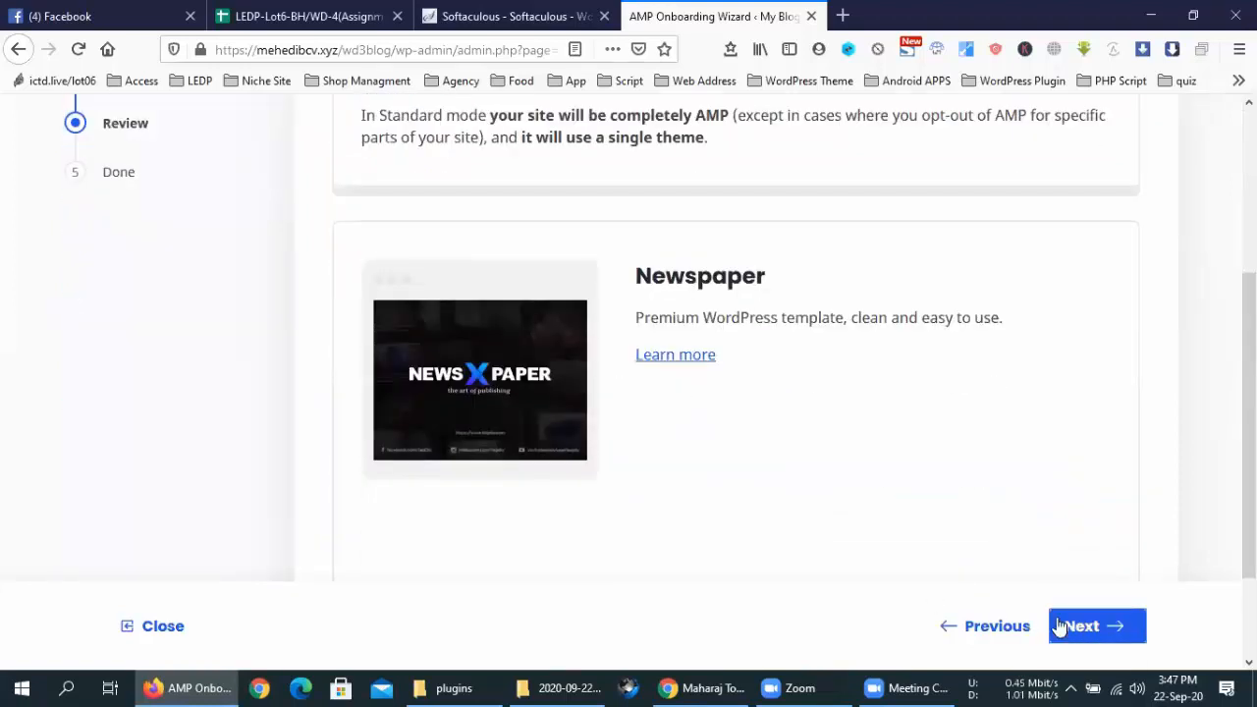
scroll(632, 441, down, 3)
scroll(1043, 623, up, 2)
click(1085, 625)
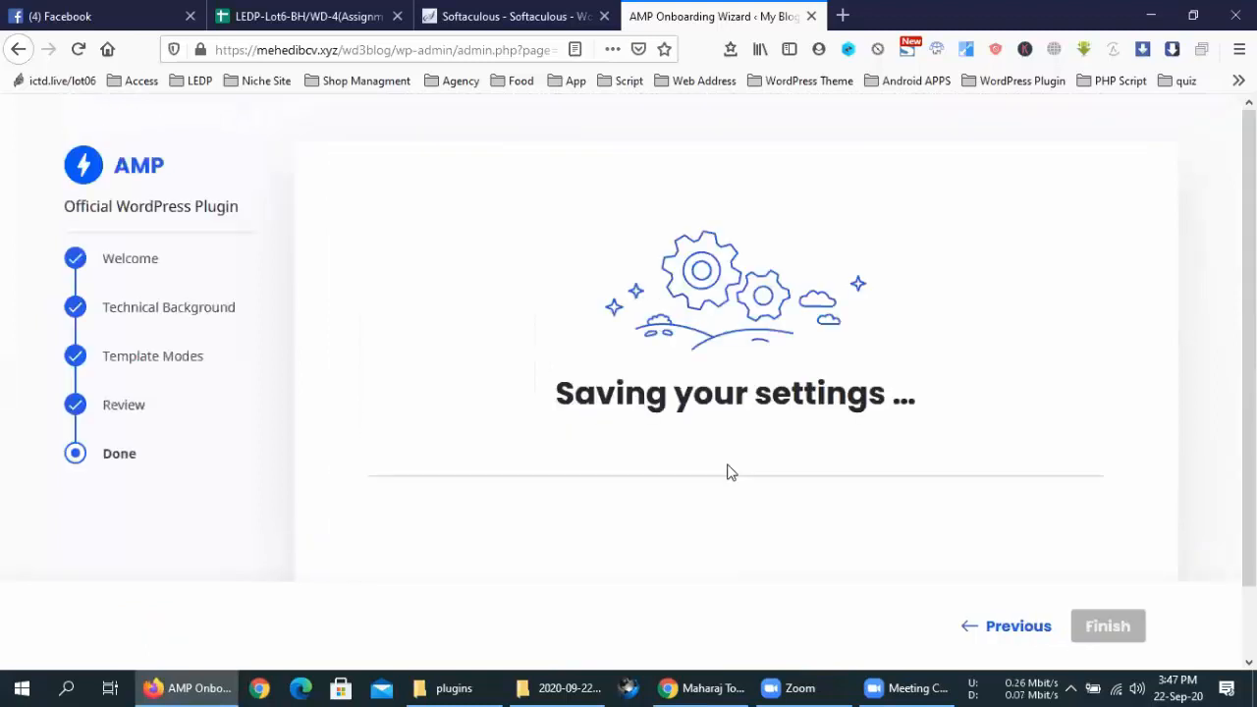
scroll(996, 502, down, 2)
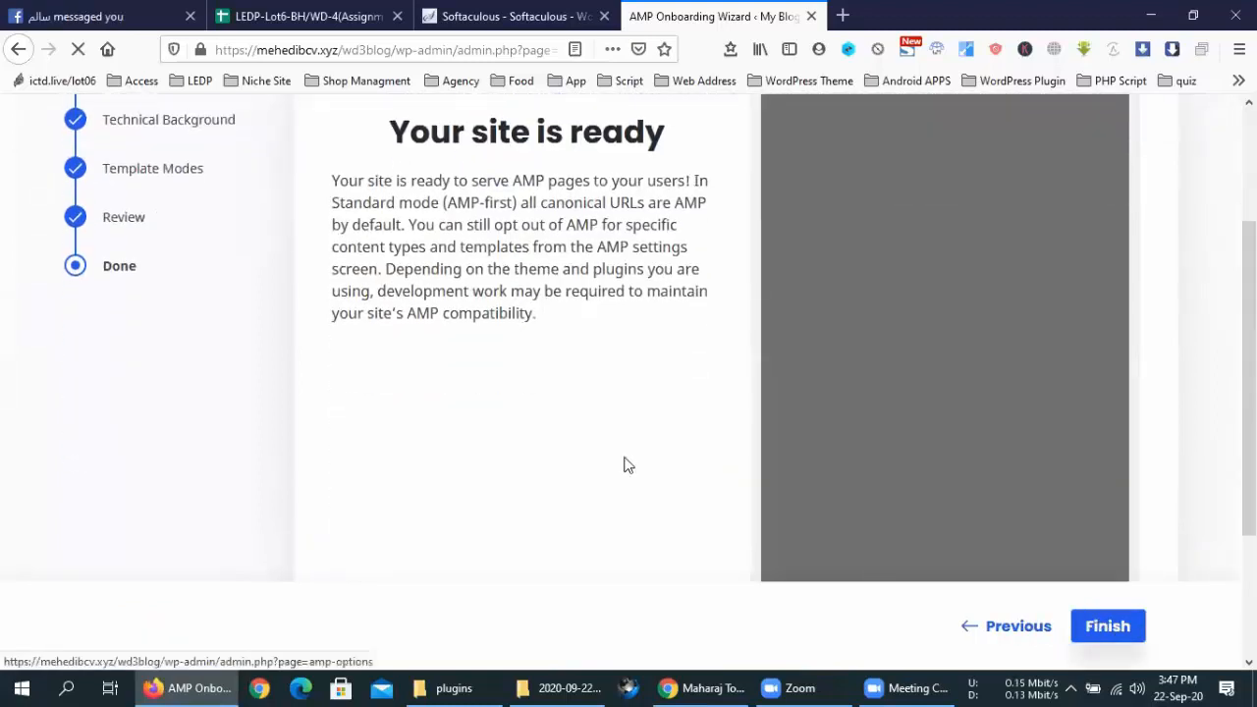
scroll(626, 466, up, 2)
click(1088, 629)
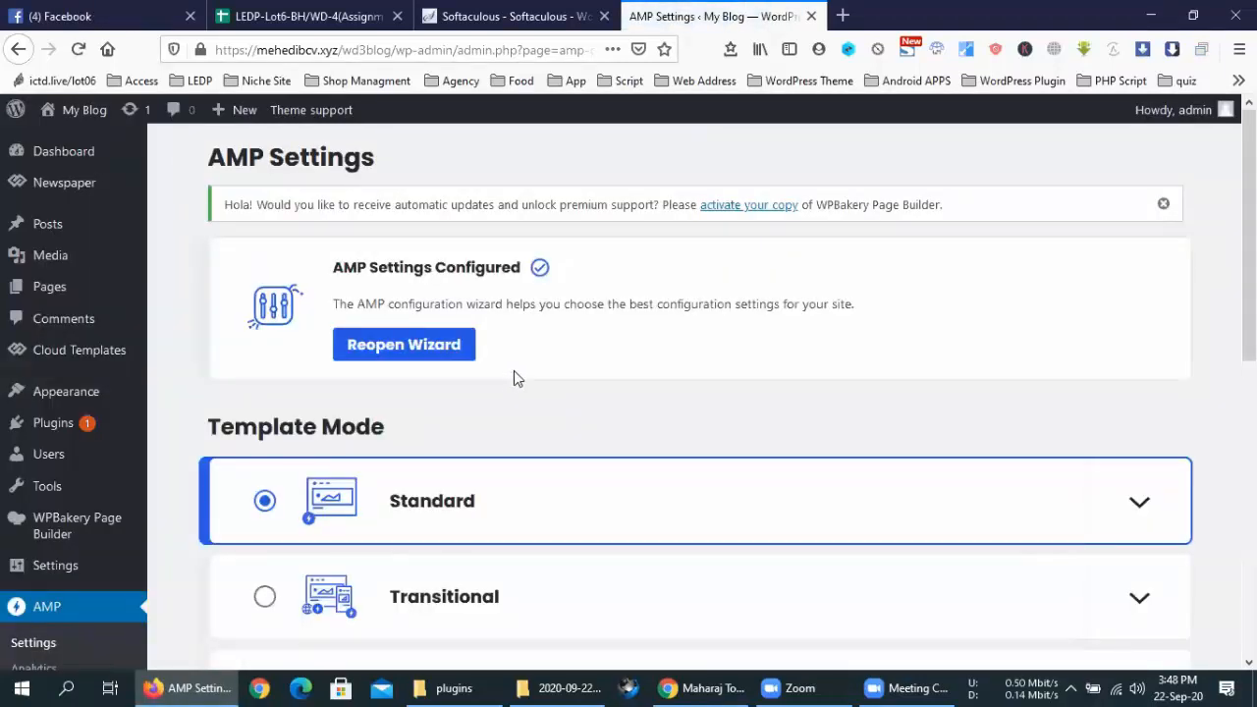
Enable AMP for Media and Cloud Templates content under Supported Templates
scroll(516, 370, down, 5)
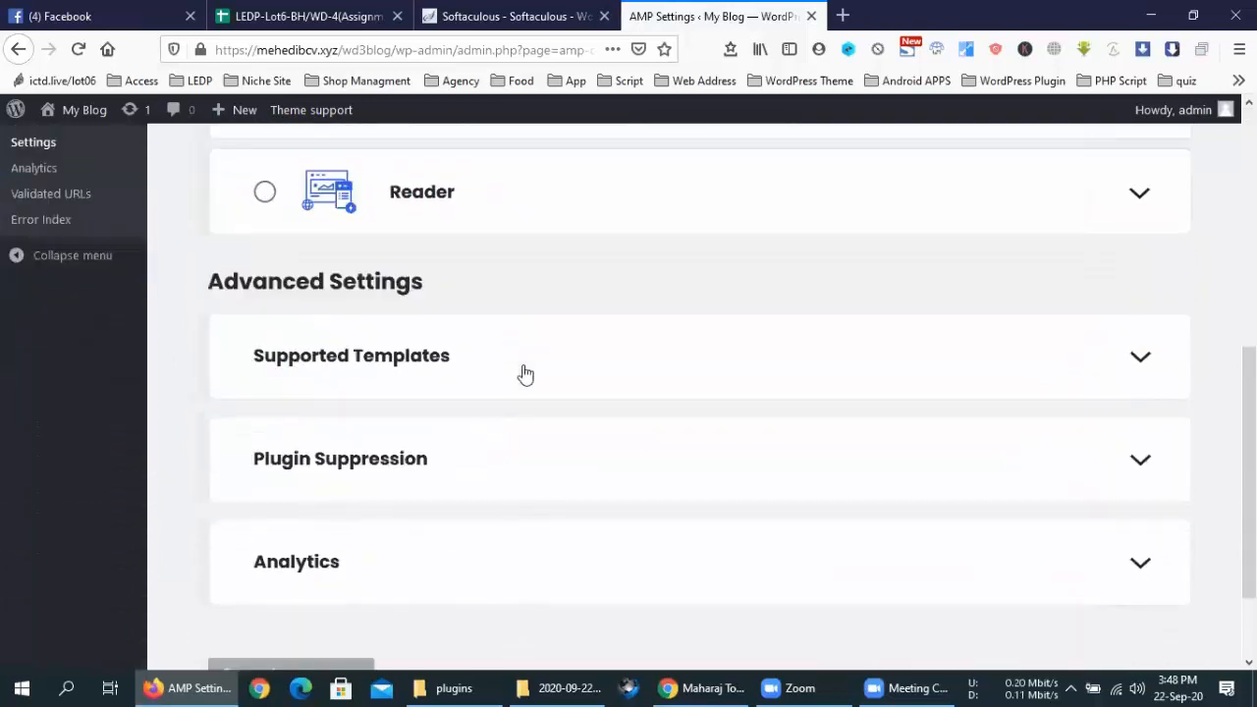
scroll(525, 373, down, 2)
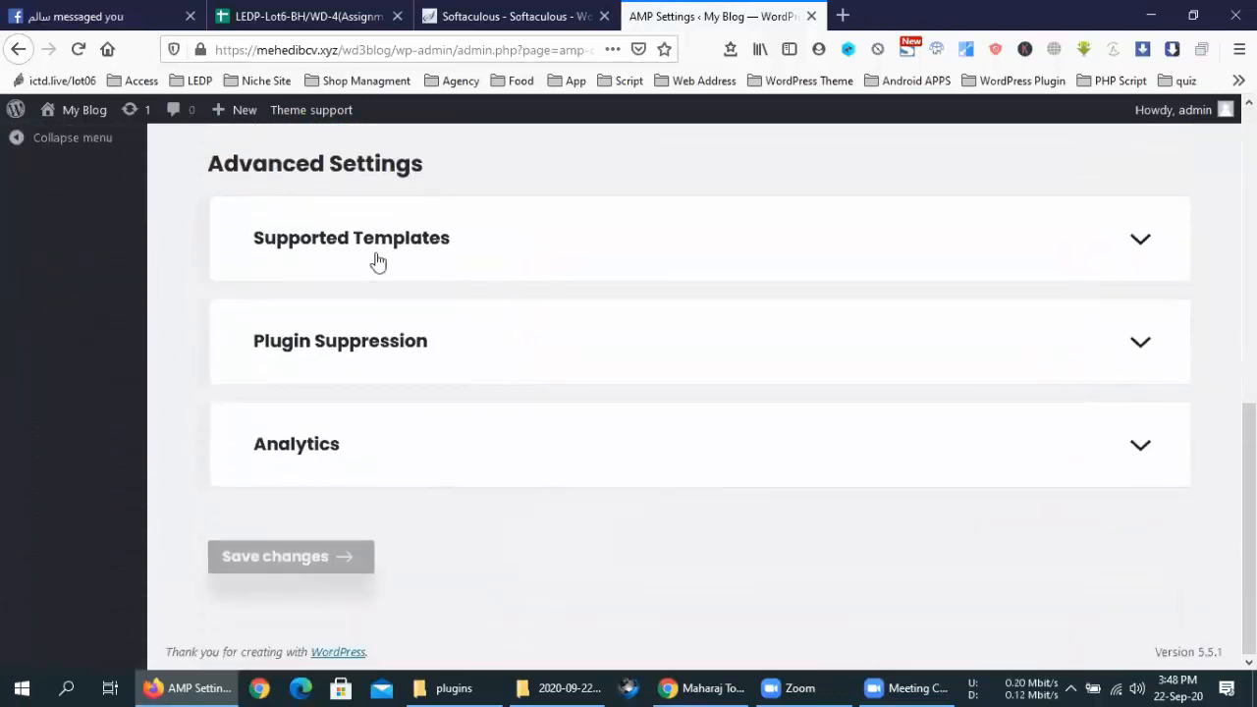
click(393, 339)
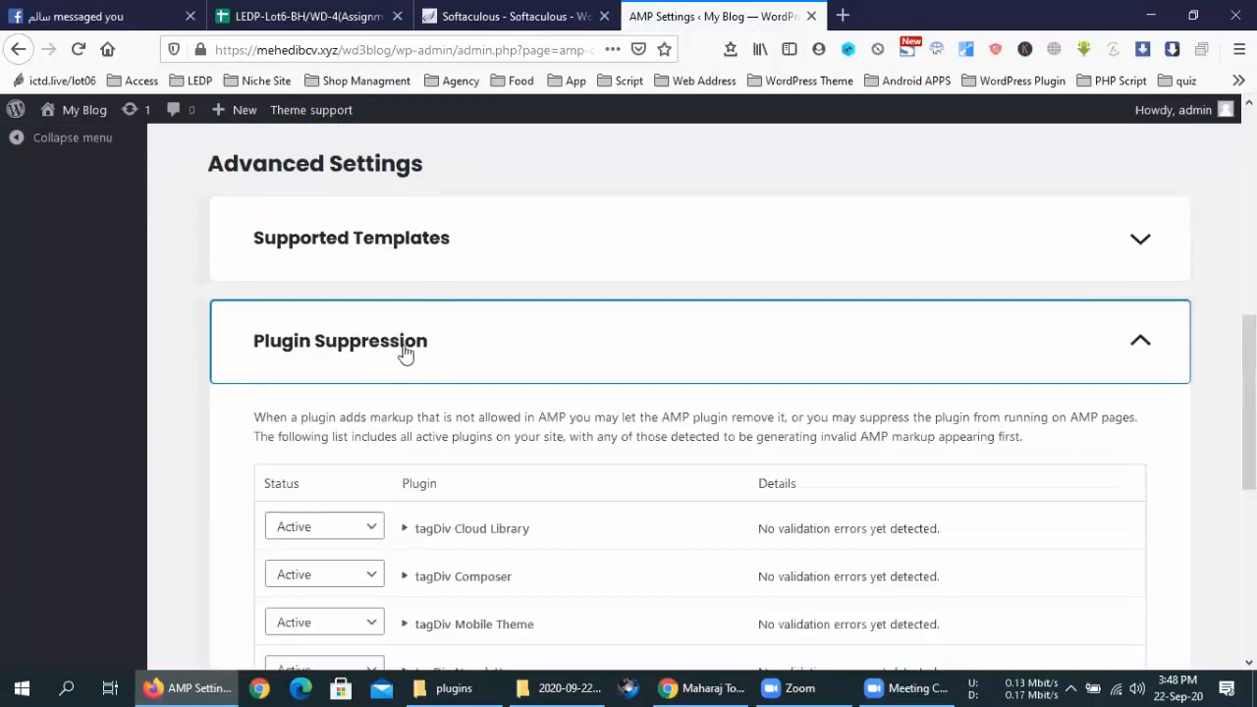
scroll(406, 353, down, 3)
click(422, 201)
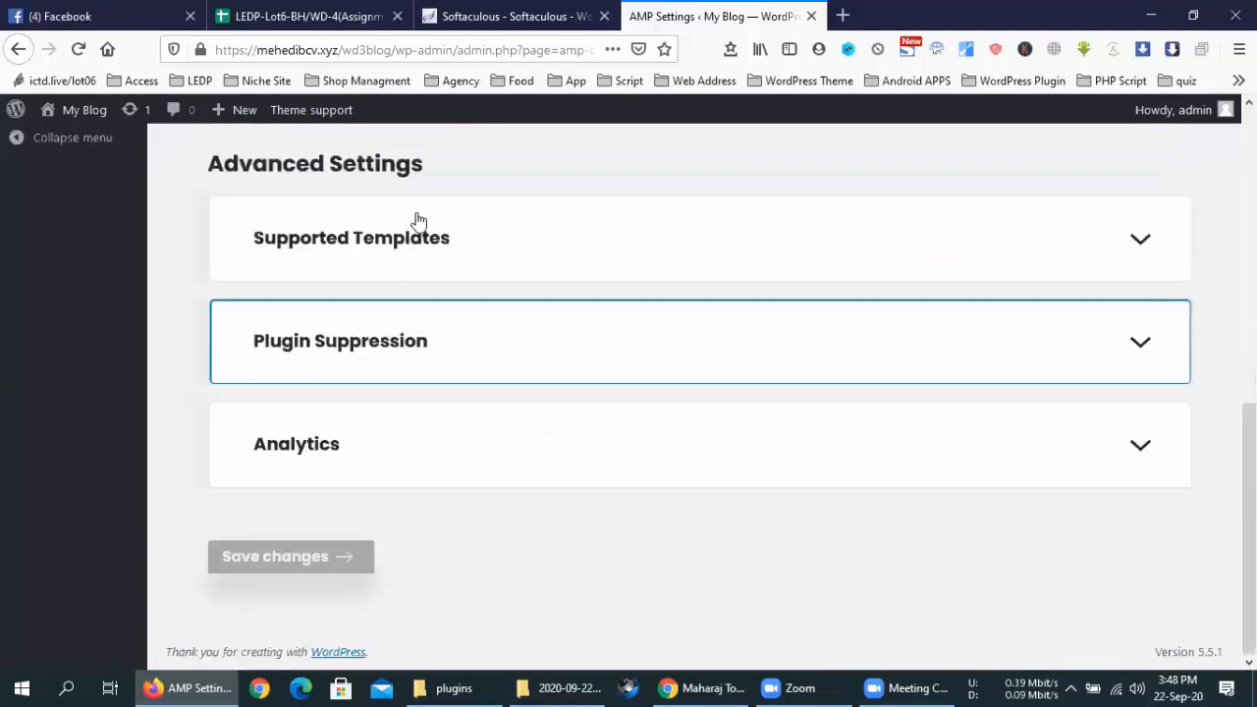
click(418, 220)
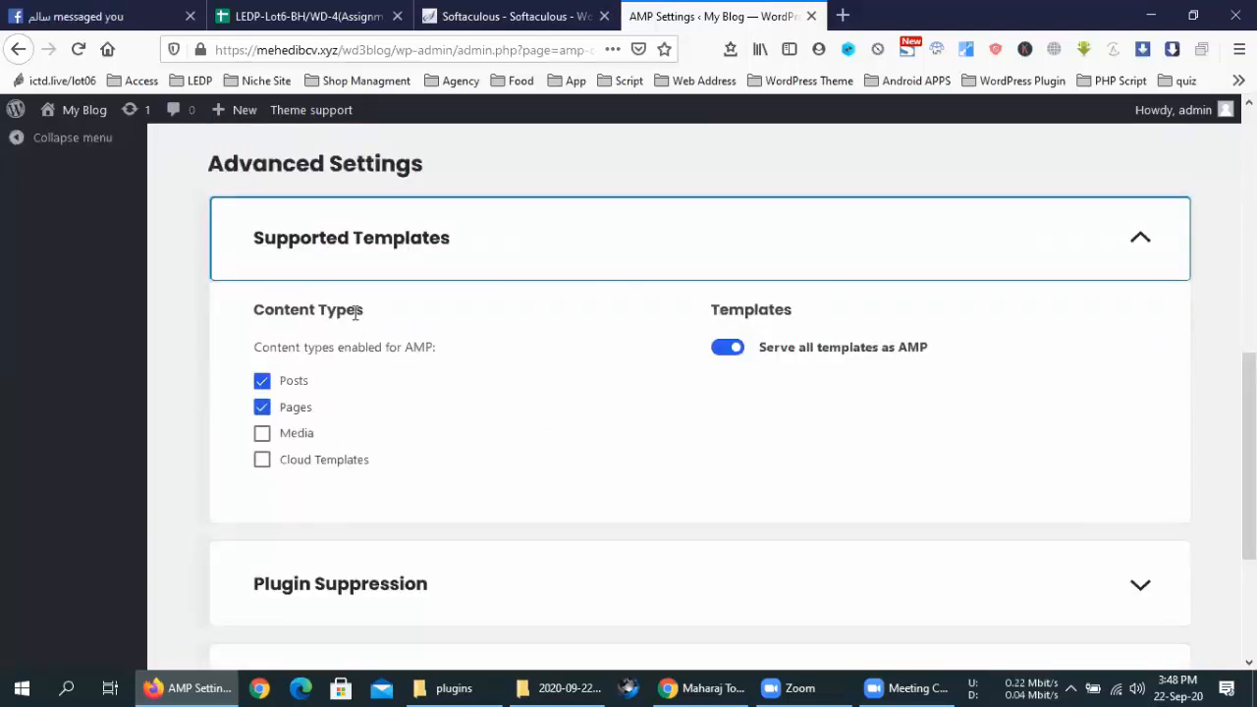
click(290, 433)
click(307, 461)
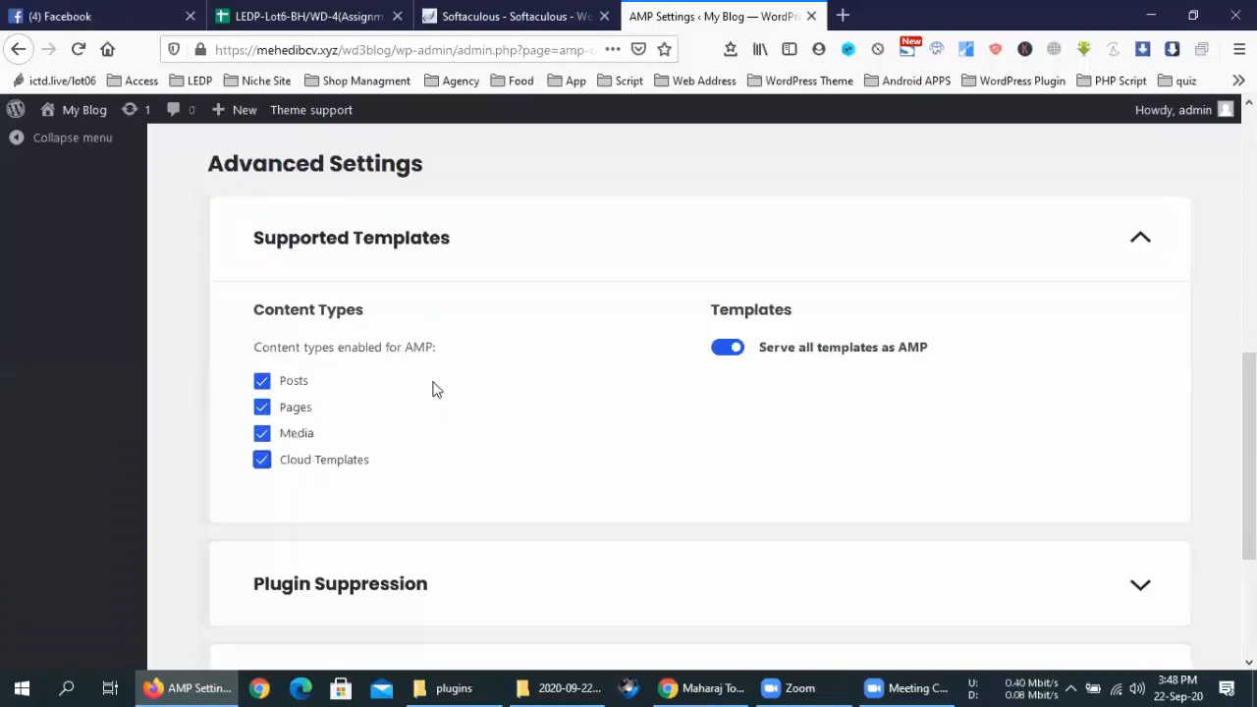
Add and then delete an empty analytics configuration, and save the AMP settings
scroll(589, 393, down, 3)
click(469, 344)
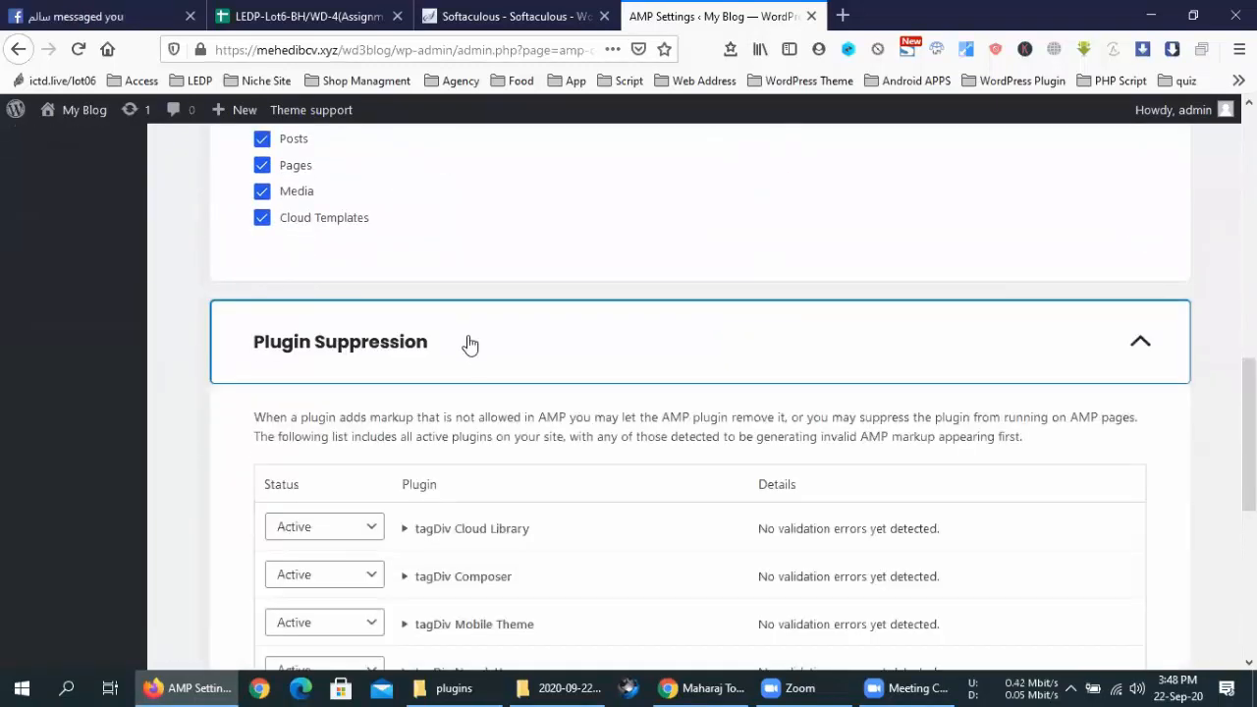
scroll(486, 388, down, 2)
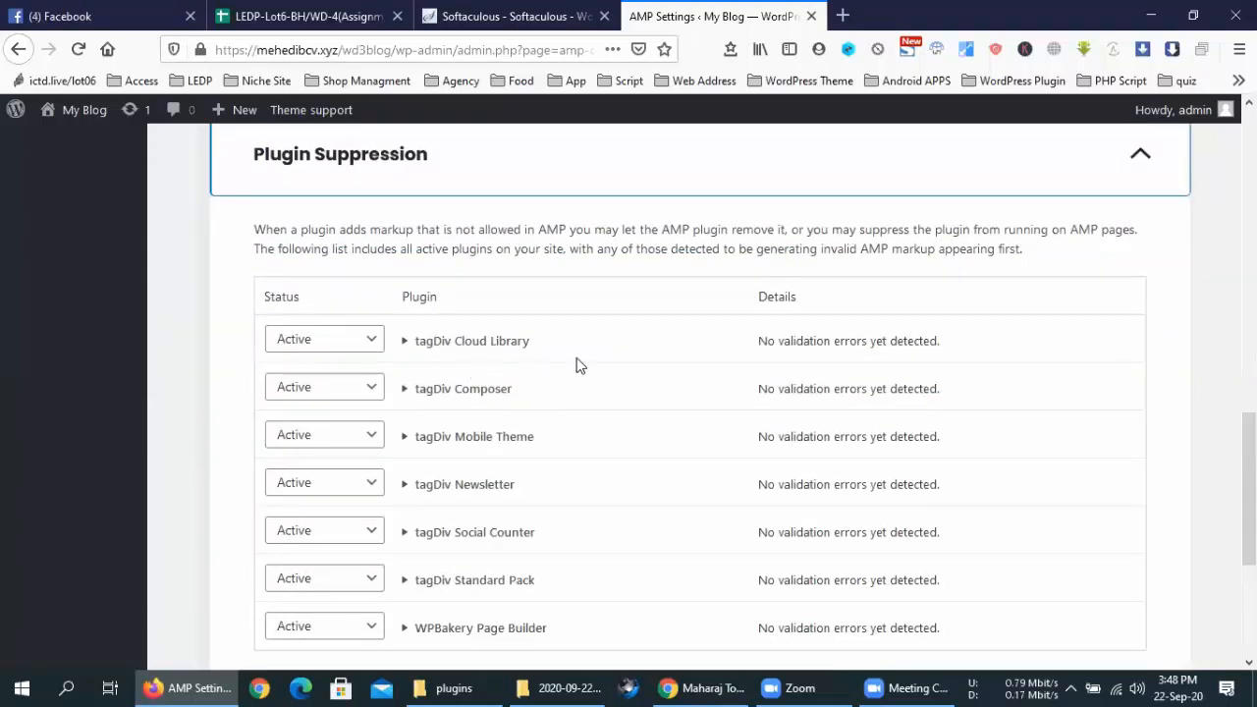
scroll(579, 365, down, 3)
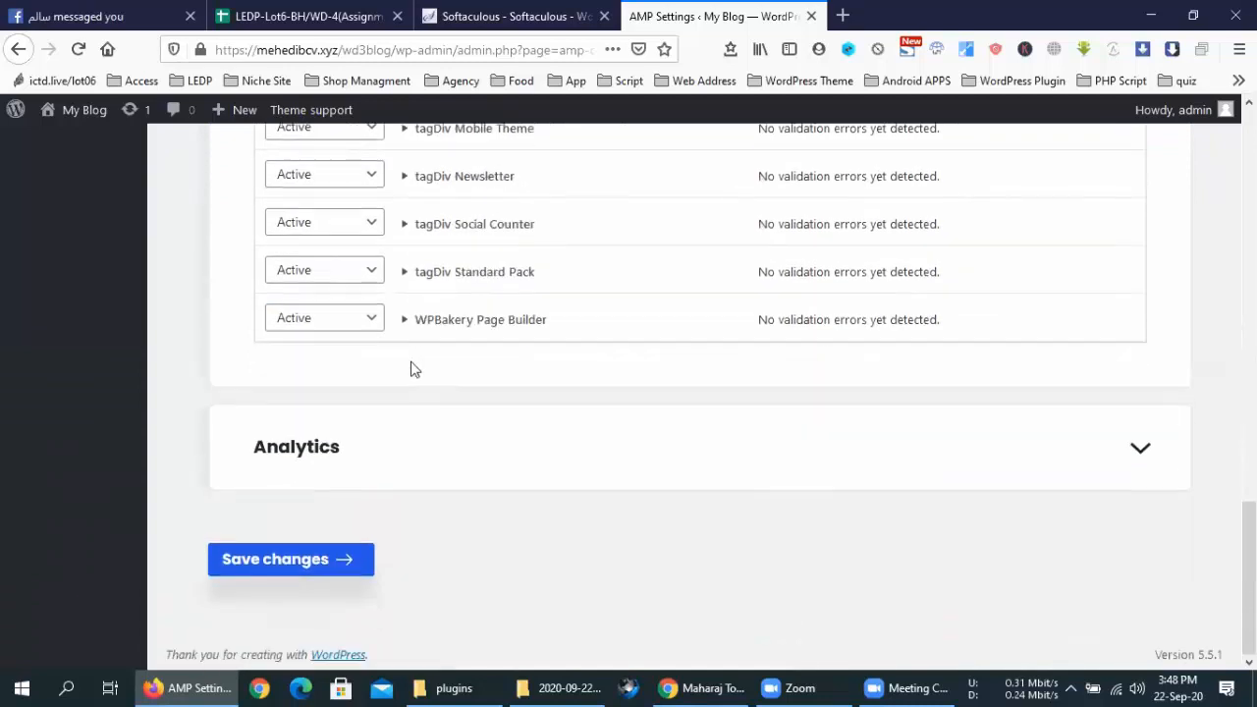
click(423, 432)
scroll(491, 392, down, 2)
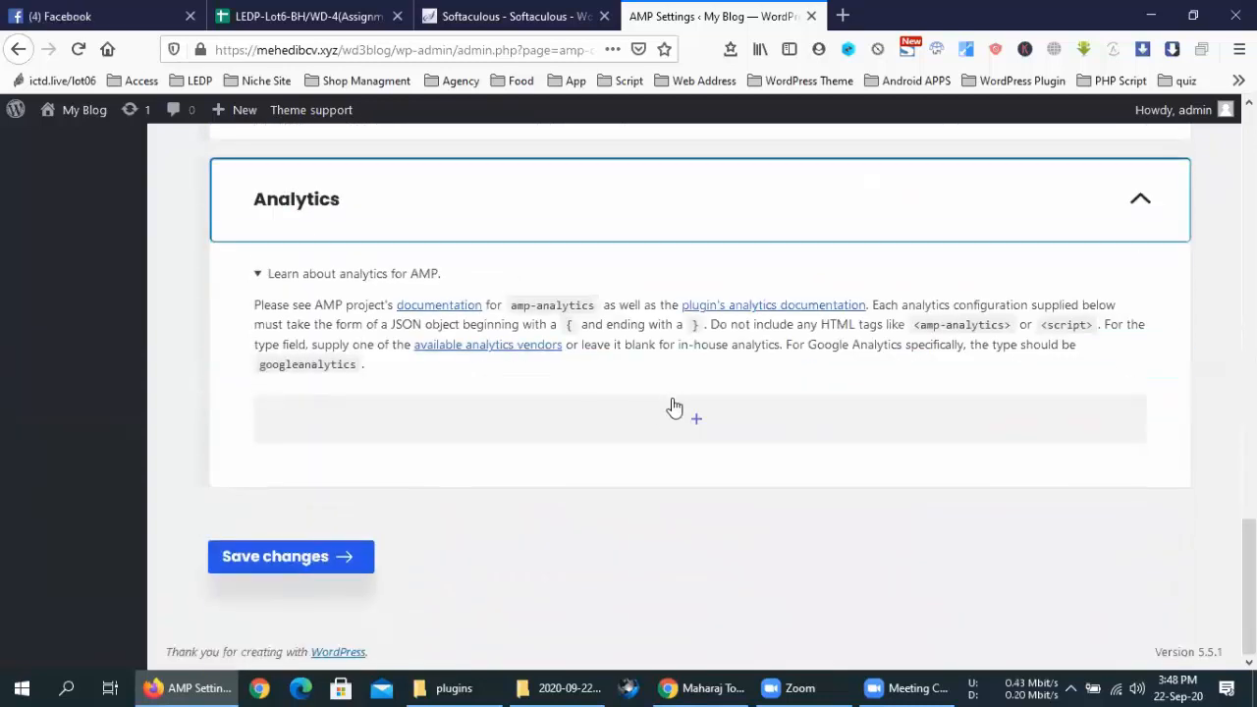
click(642, 429)
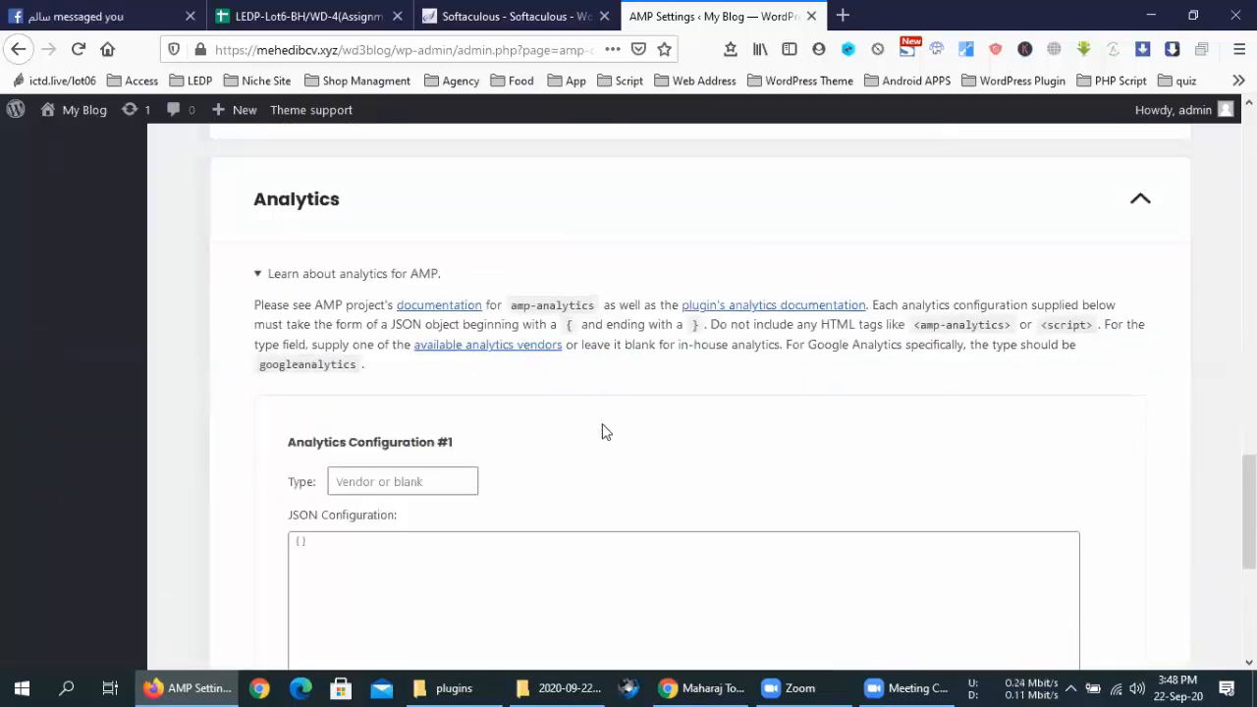
scroll(599, 429, down, 2)
click(499, 371)
key(ctrl+a)
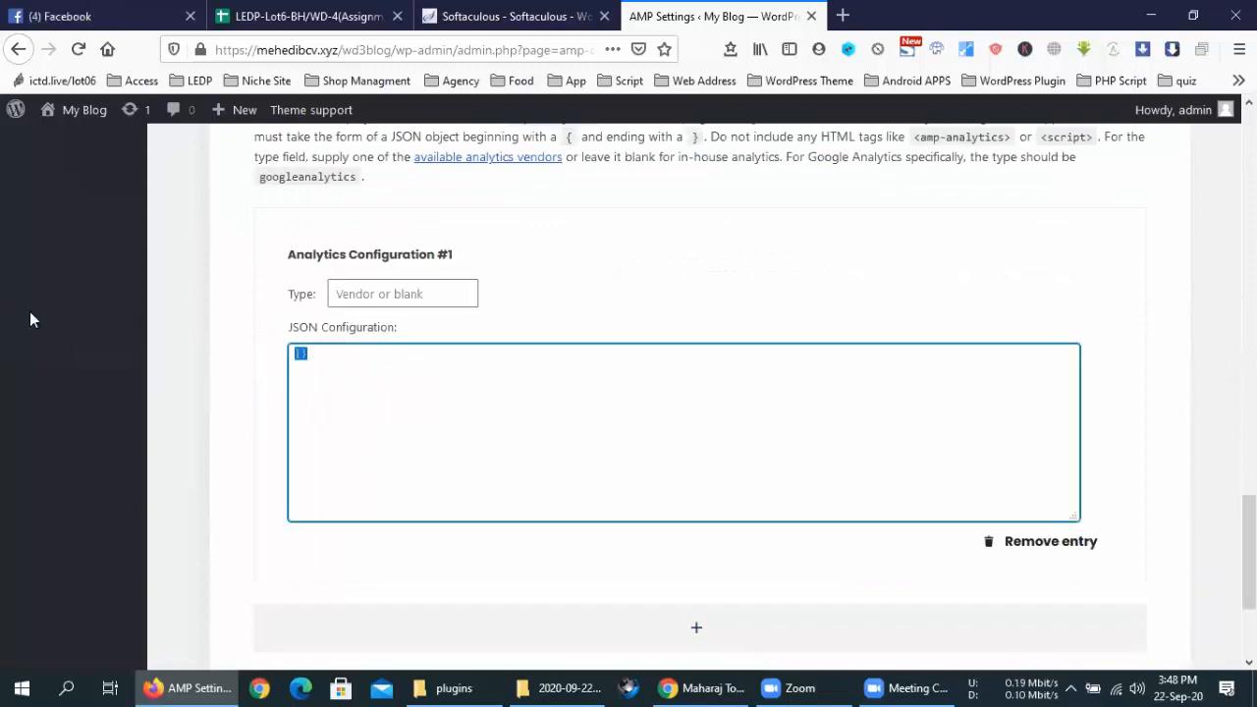
click(1043, 543)
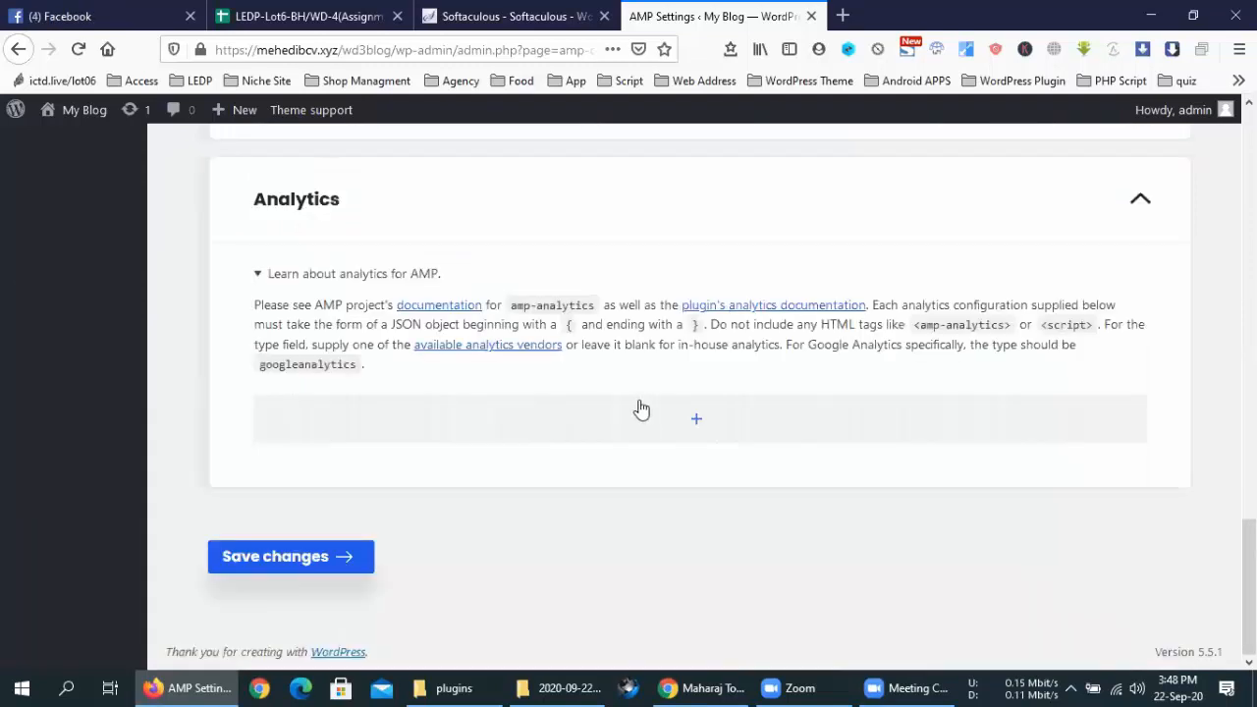
click(352, 556)
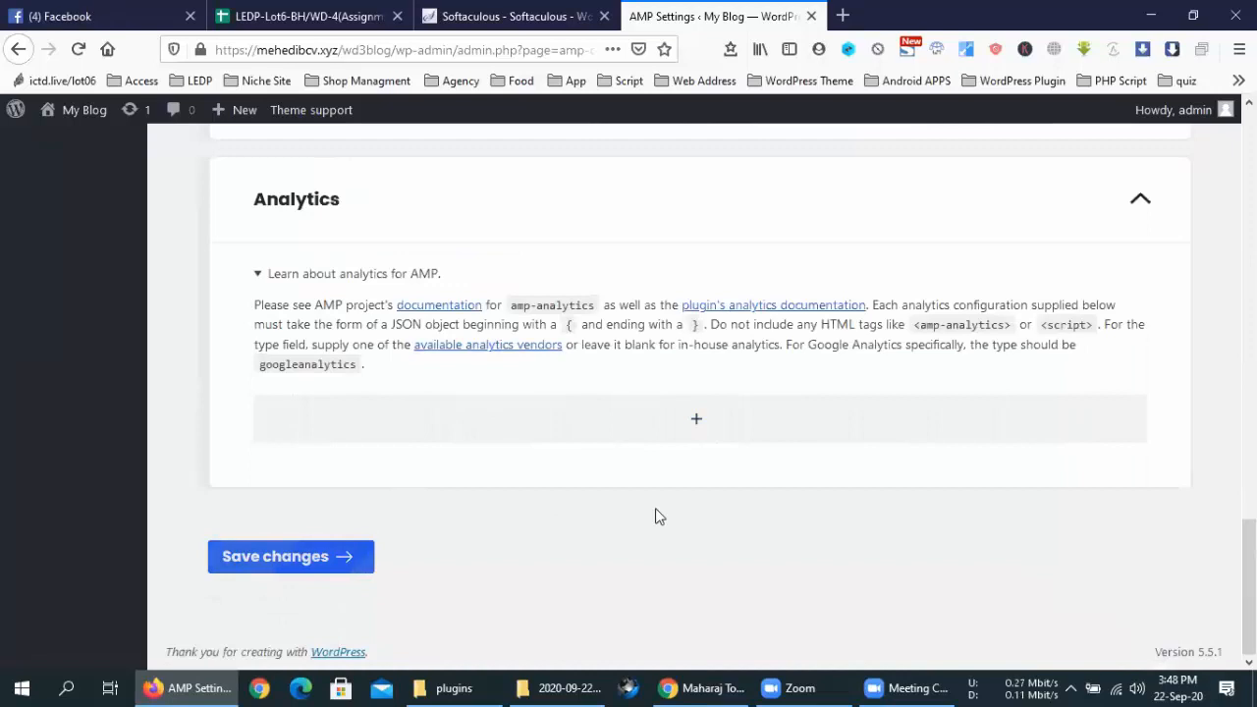
Go to the Newspaper theme panel and open a new browser tab
scroll(657, 515, up, 15)
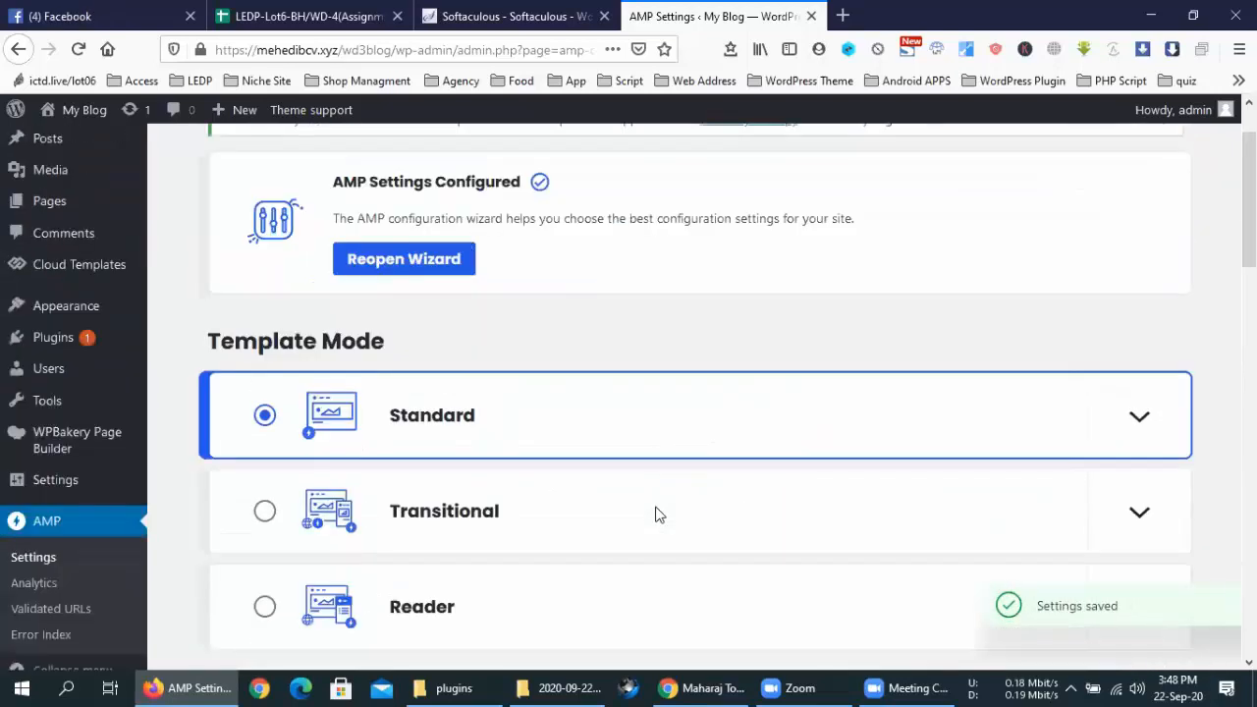
mouse_move(60, 192)
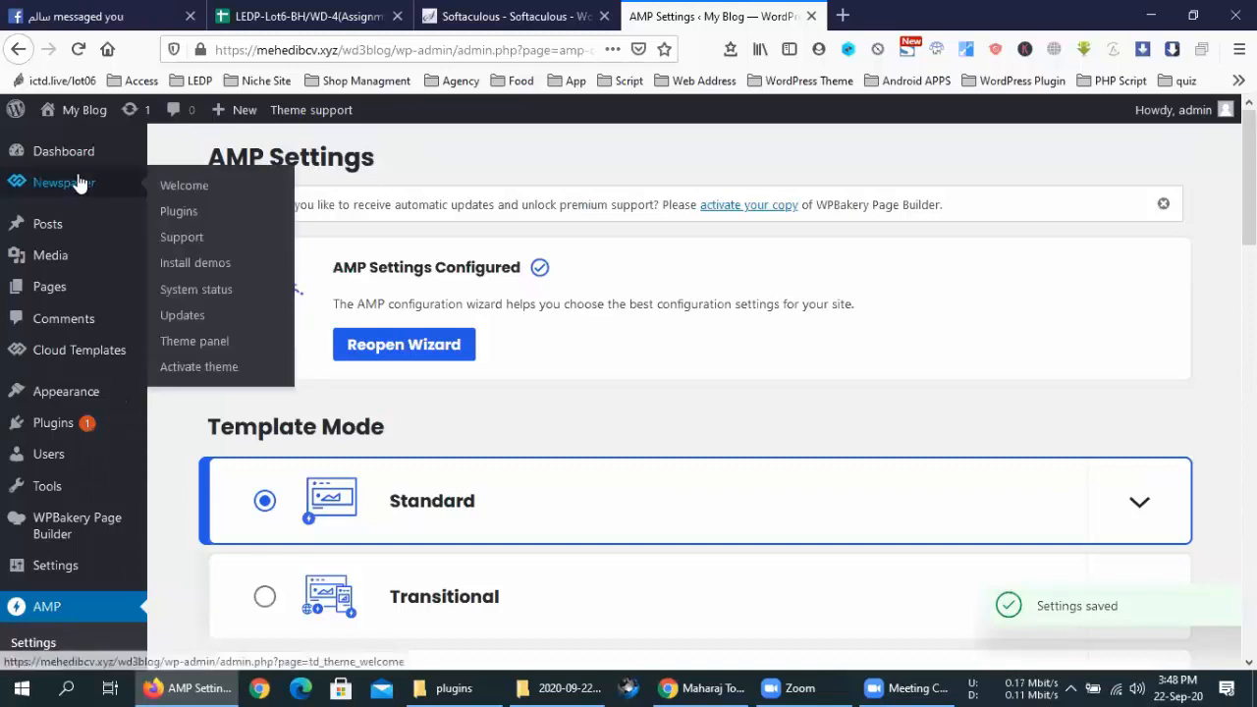
click(90, 189)
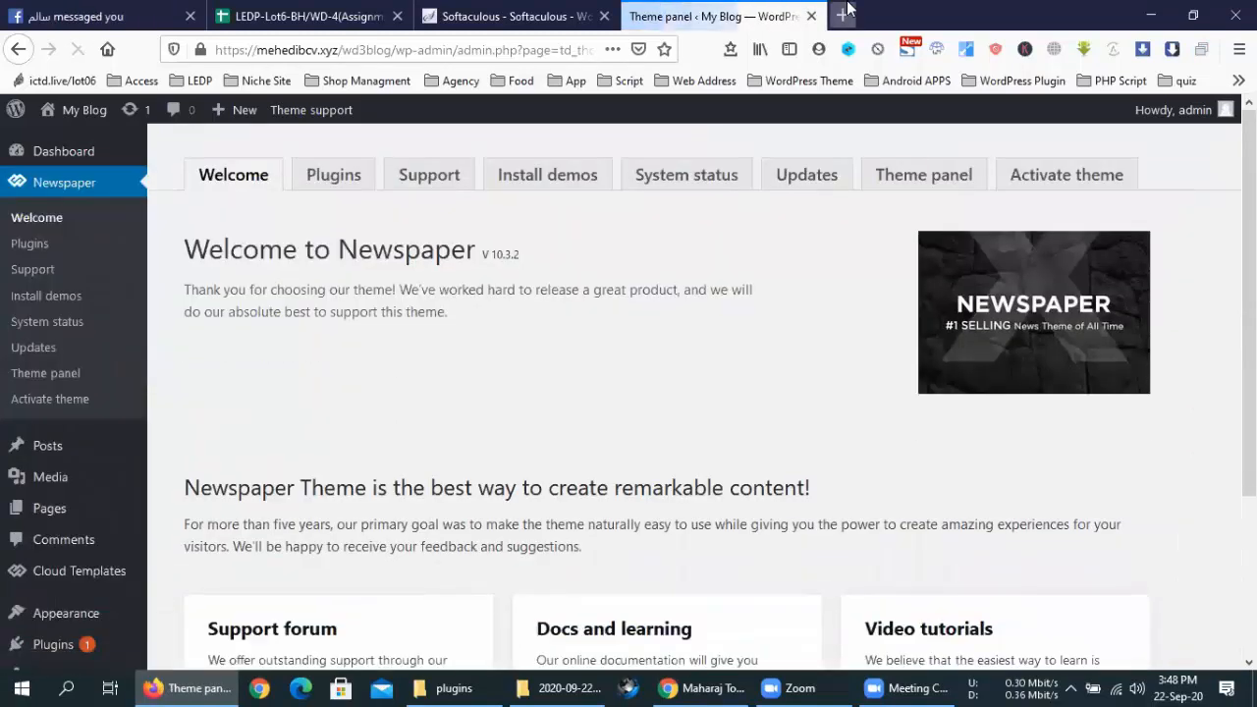
click(843, 15)
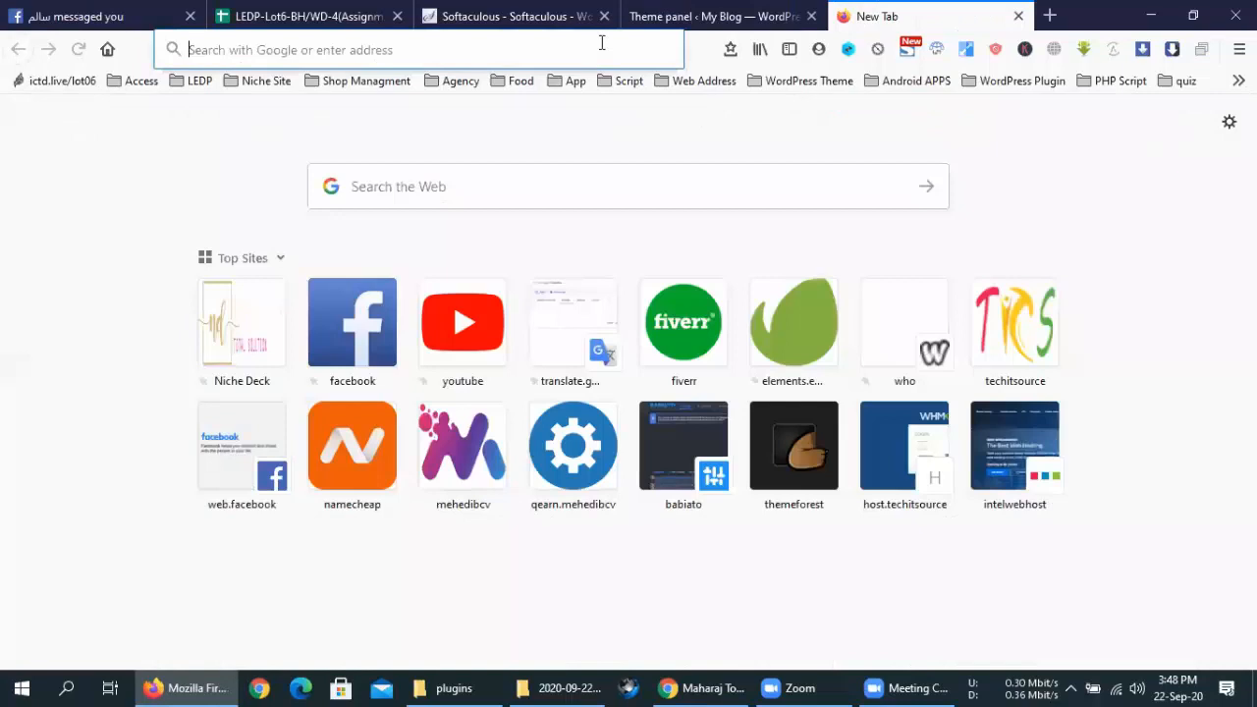
Load info20plus.com in the new tab from the autofilled 'info' address
text(info20plus.com/)
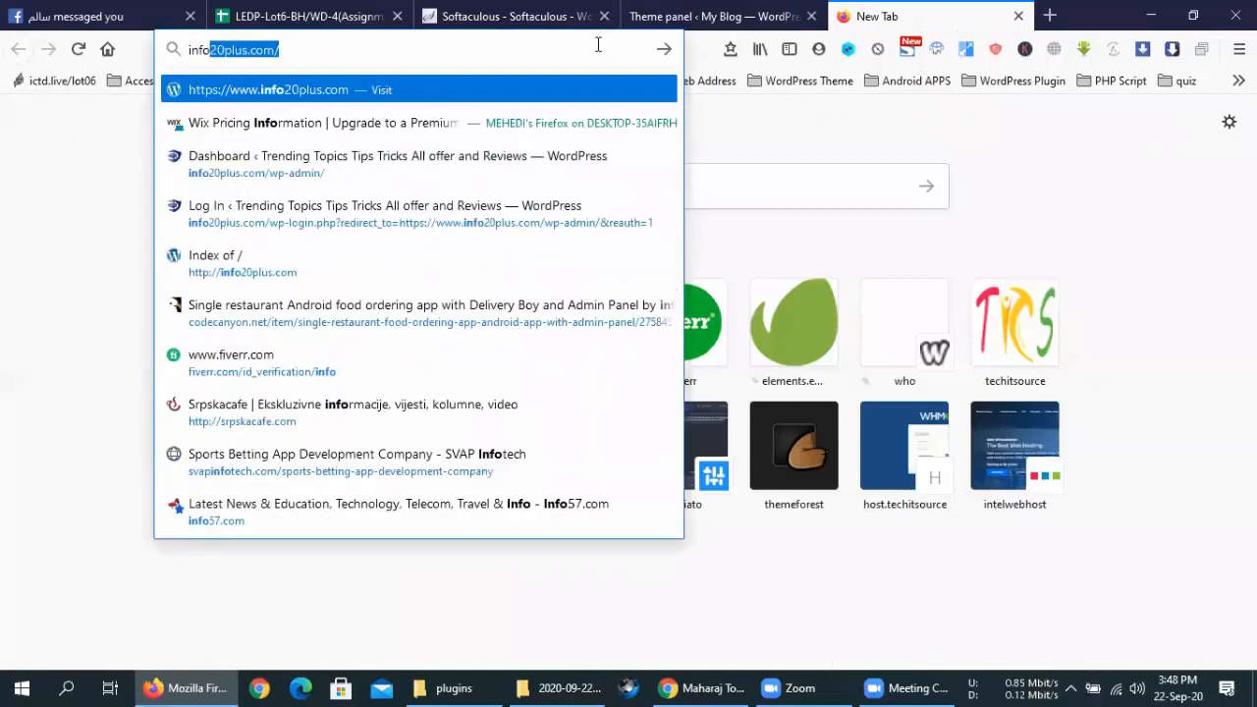
key(Return)
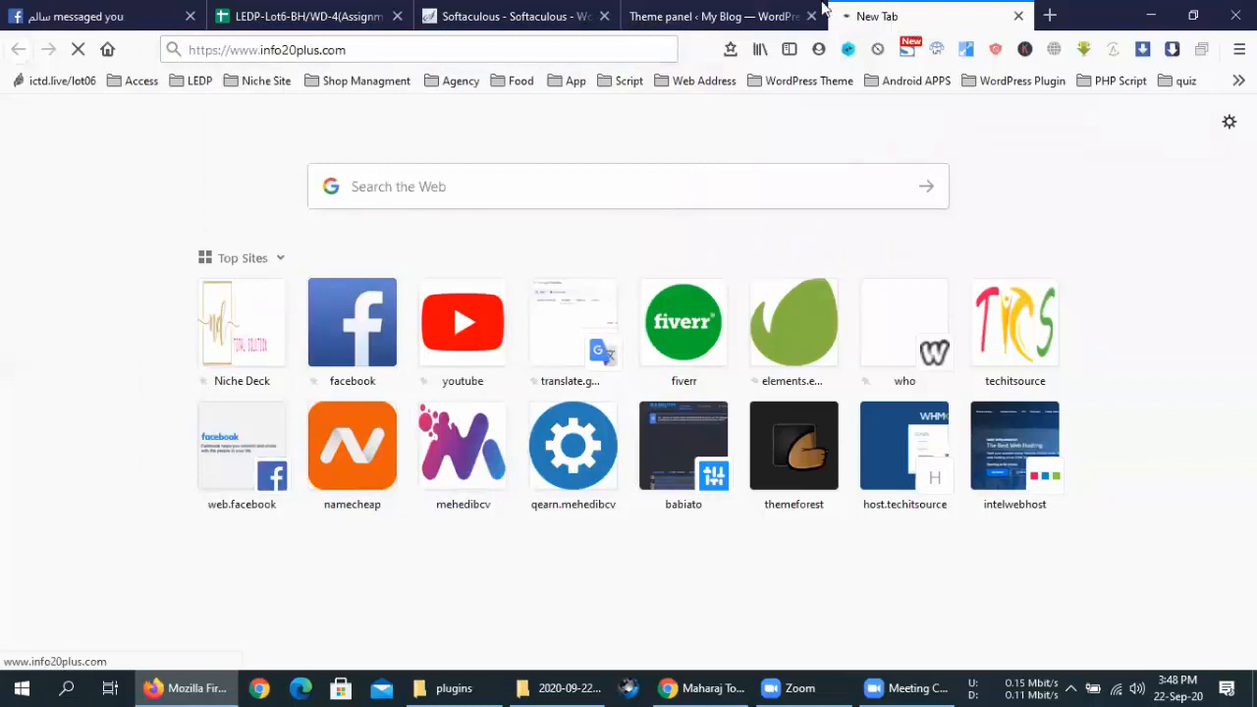
click(709, 14)
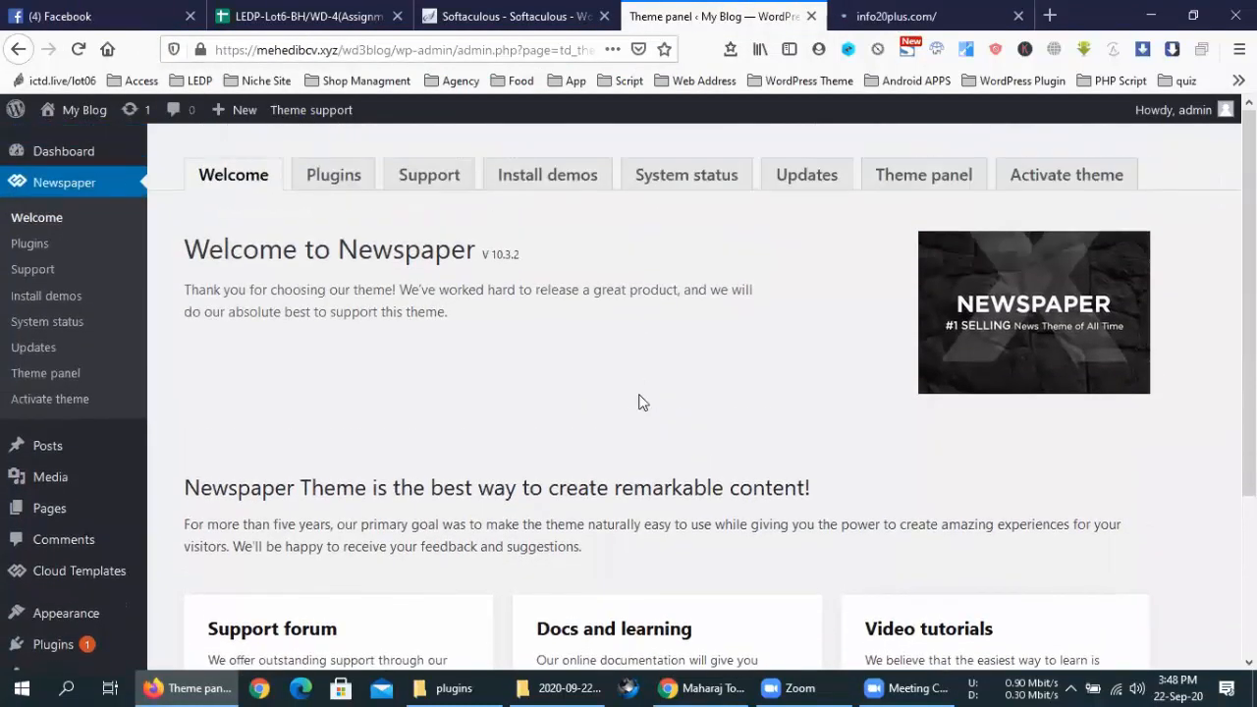
click(930, 12)
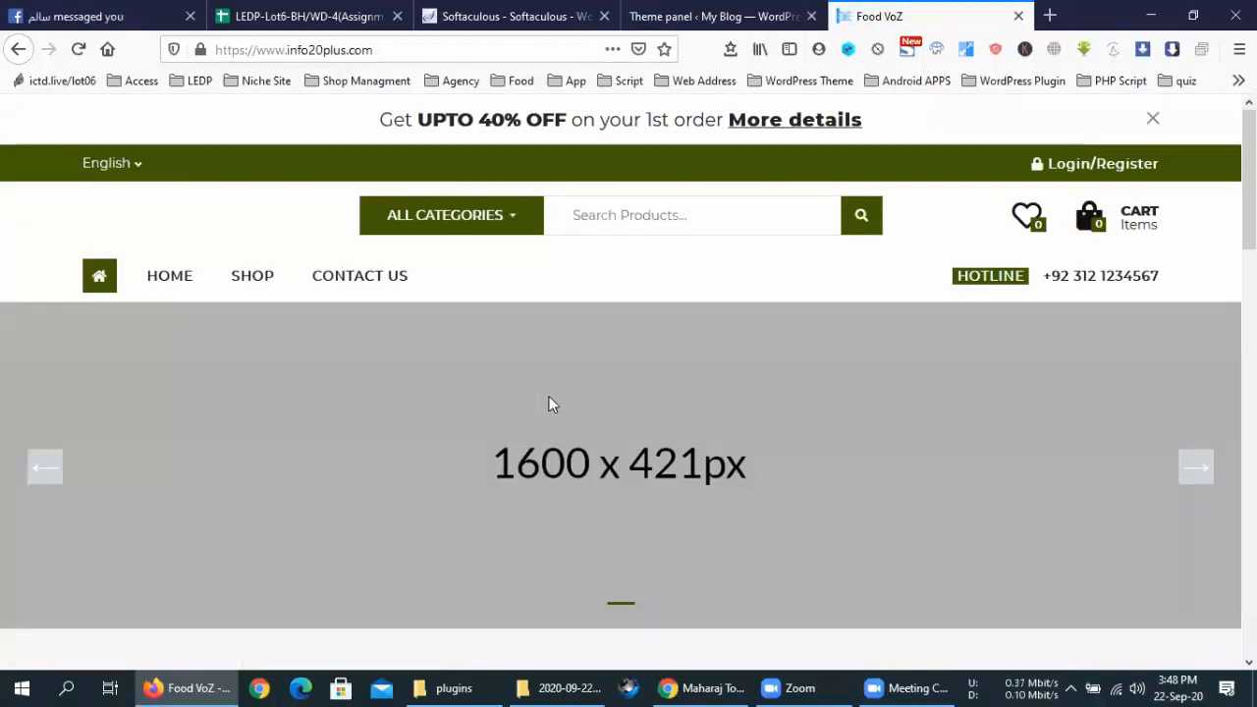
Scroll over the Food VoZ store homepage, then return to the Newspaper theme panel
scroll(548, 402, down, 8)
scroll(546, 406, up, 6)
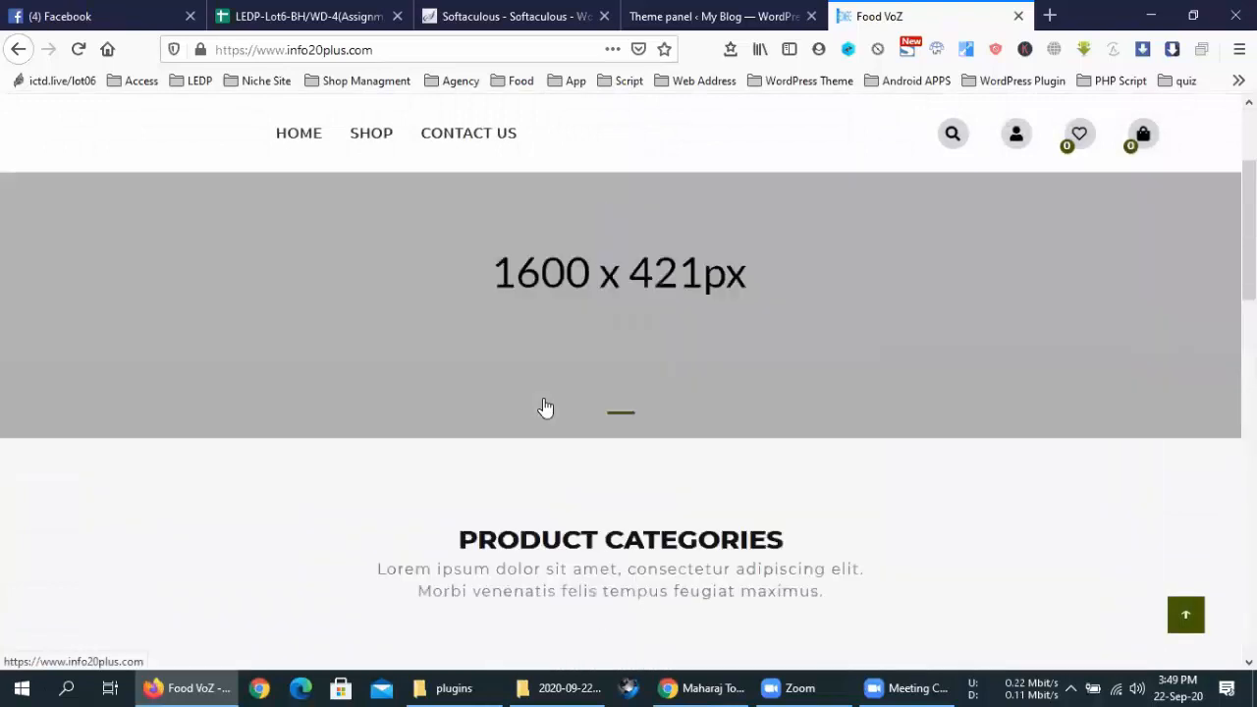
scroll(546, 407, up, 3)
click(703, 18)
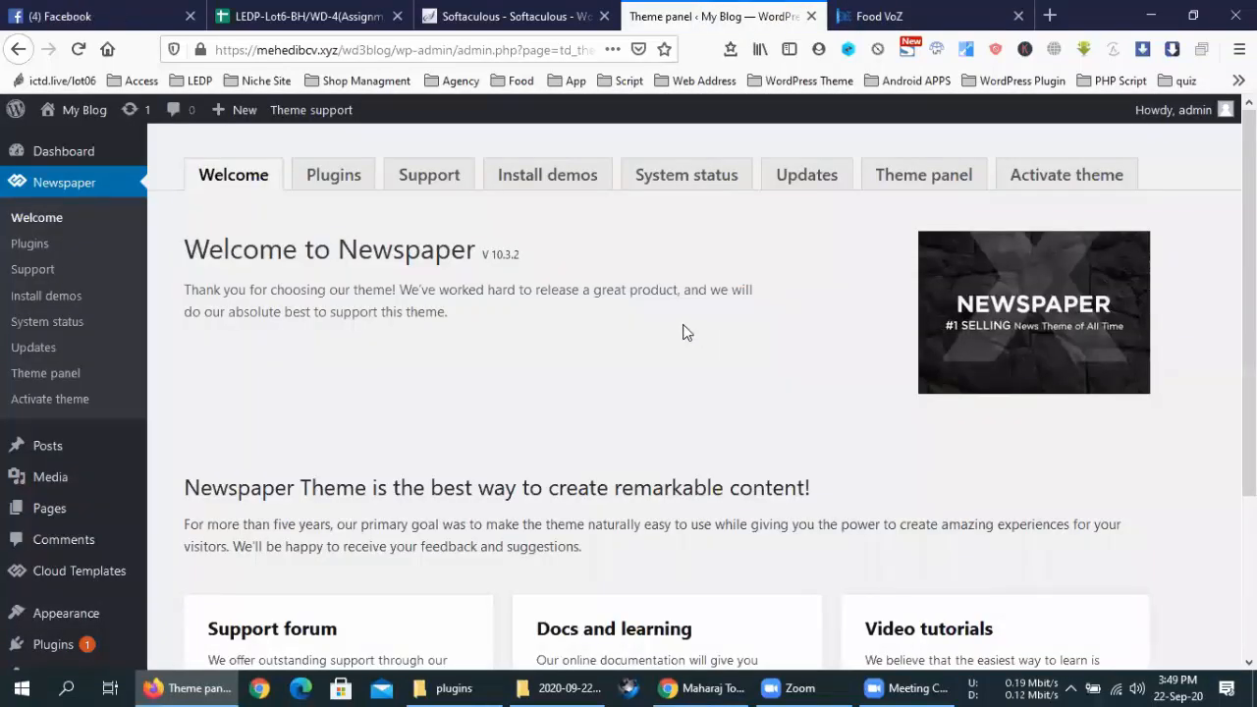
Open the Newspaper Install demos gallery, scroll down and preview the Gourmet PRO demo
click(519, 174)
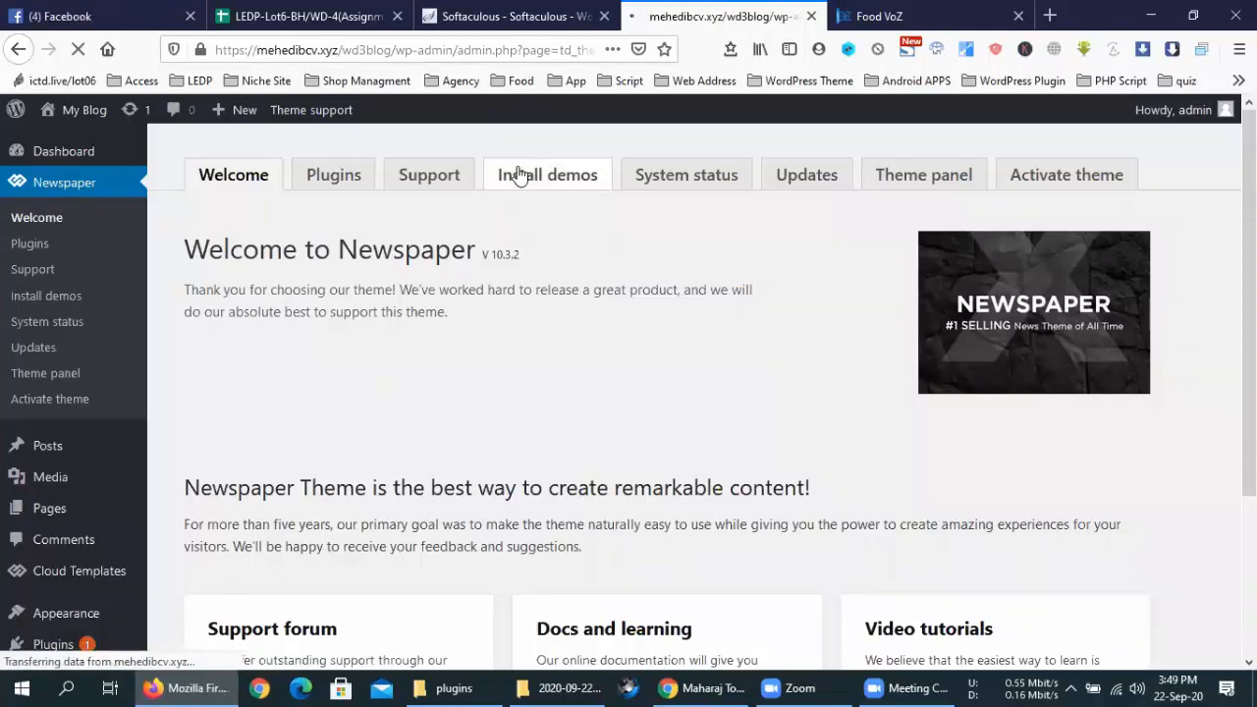
scroll(781, 358, down, 5)
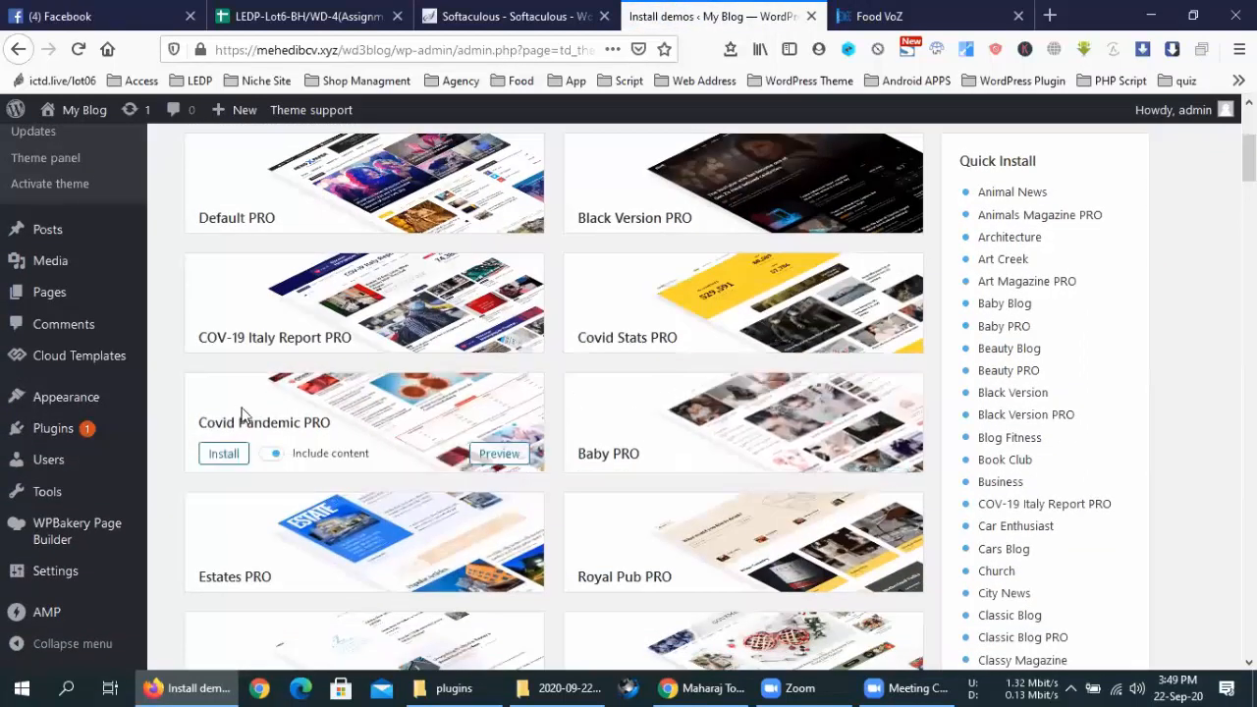
scroll(742, 339, down, 1)
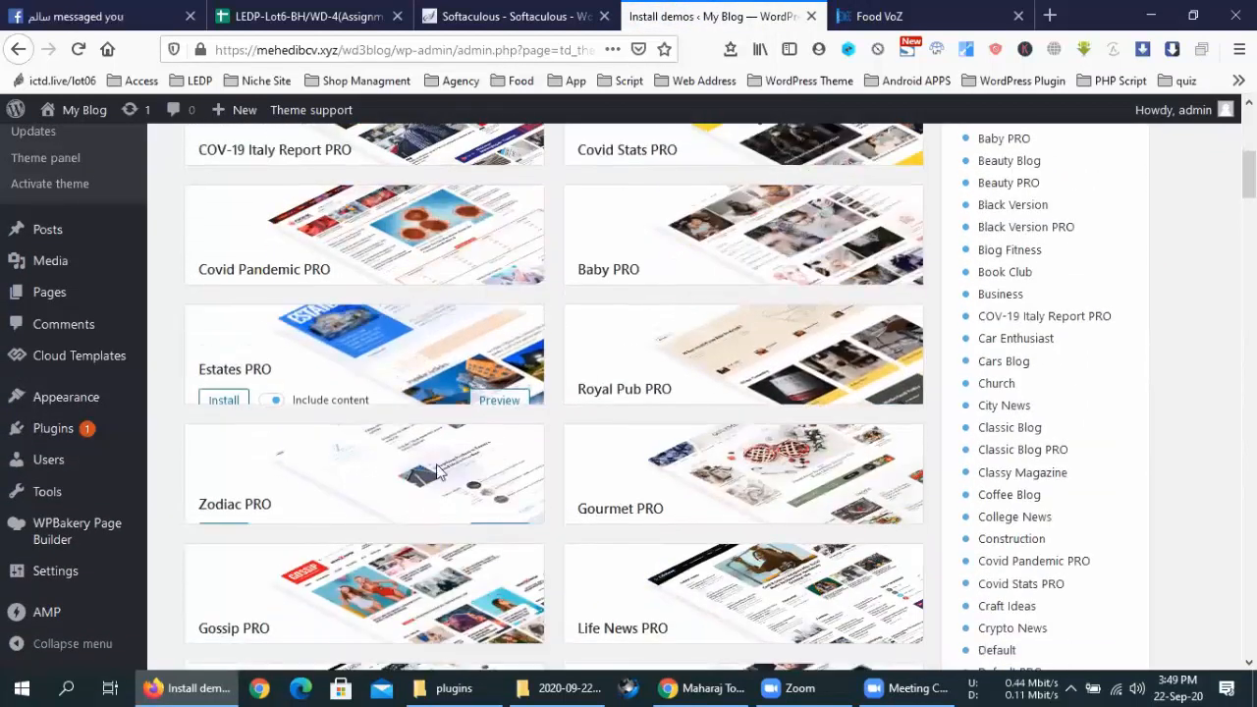
scroll(369, 437, down, 4)
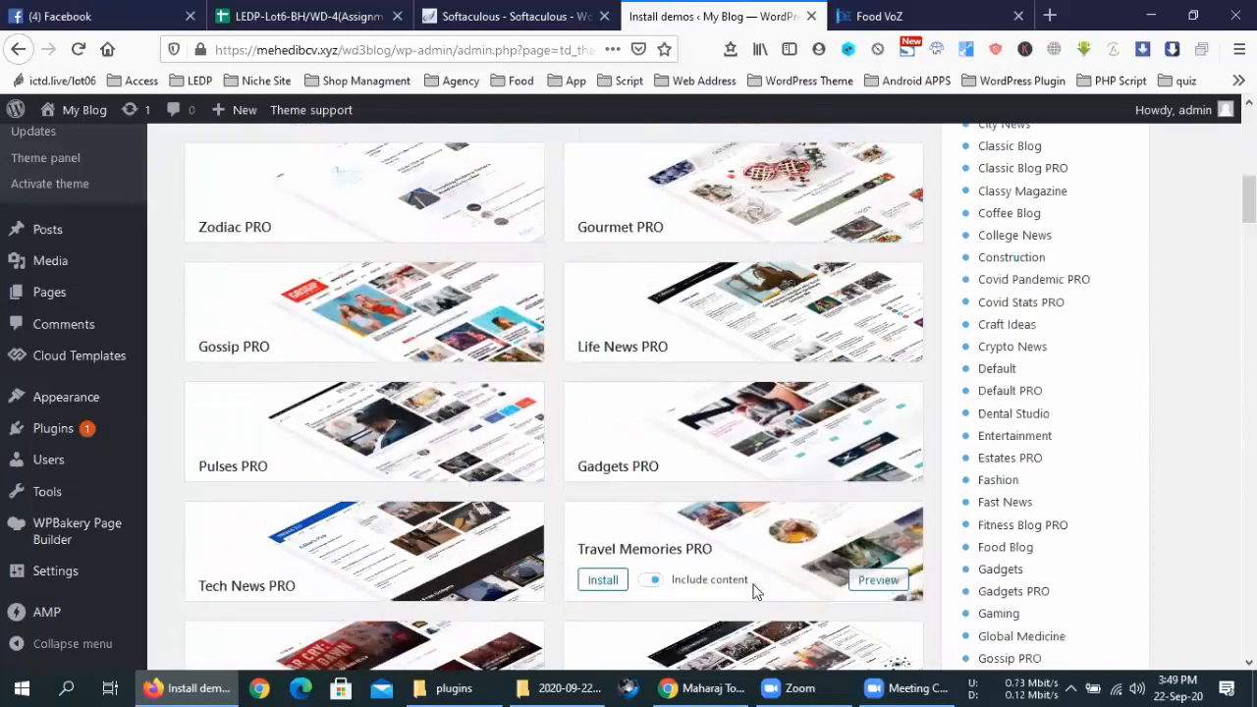
scroll(817, 473, down, 1)
scroll(817, 466, down, 1)
scroll(1040, 151, up, 9)
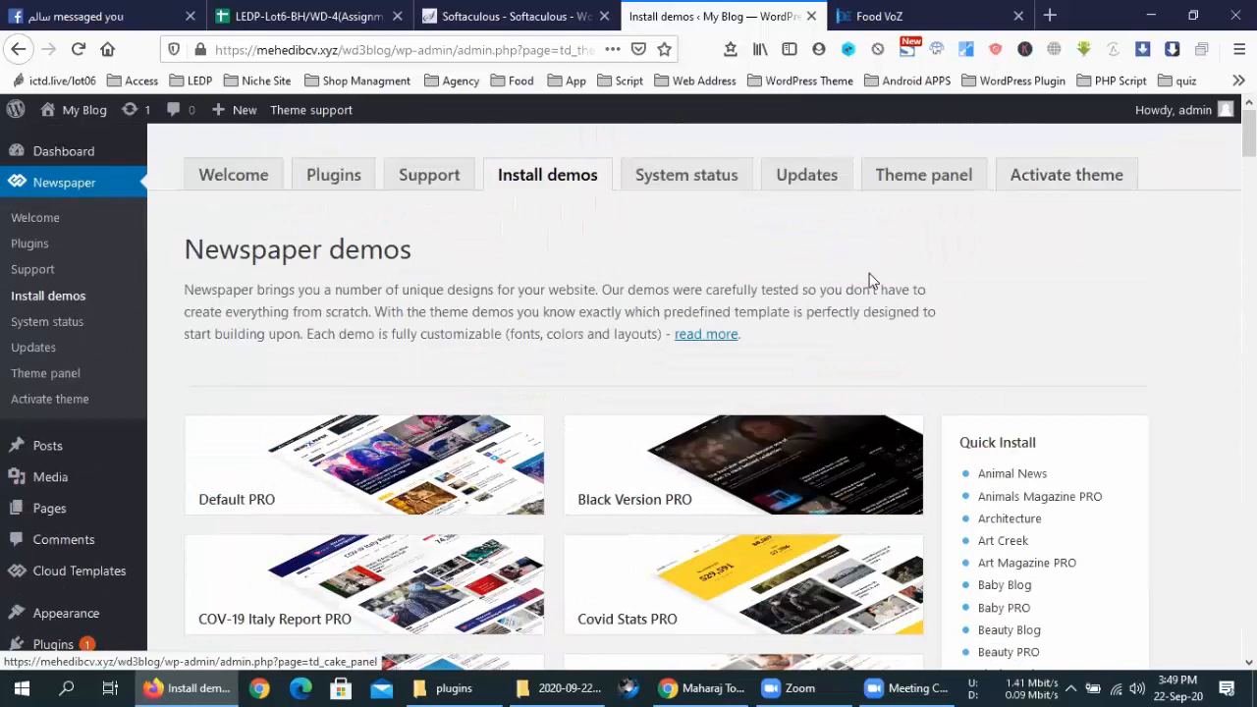
scroll(850, 361, down, 5)
scroll(848, 353, down, 2)
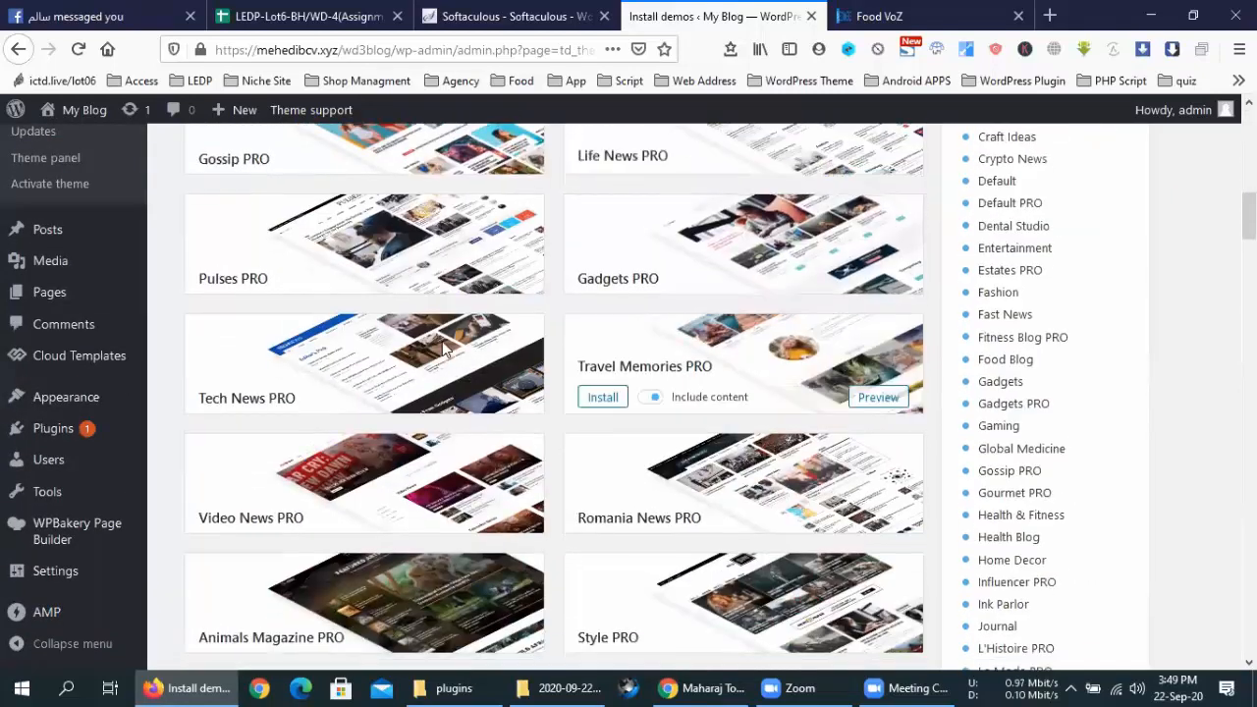
scroll(743, 354, up, 3)
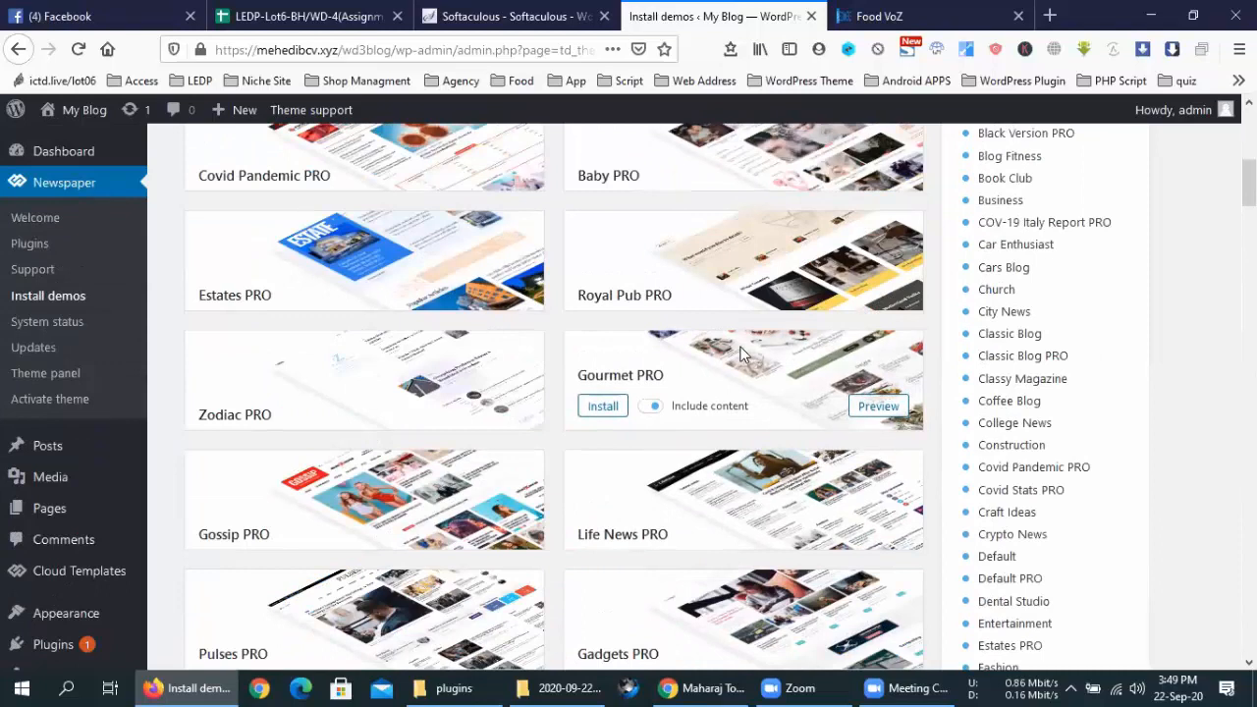
click(868, 408)
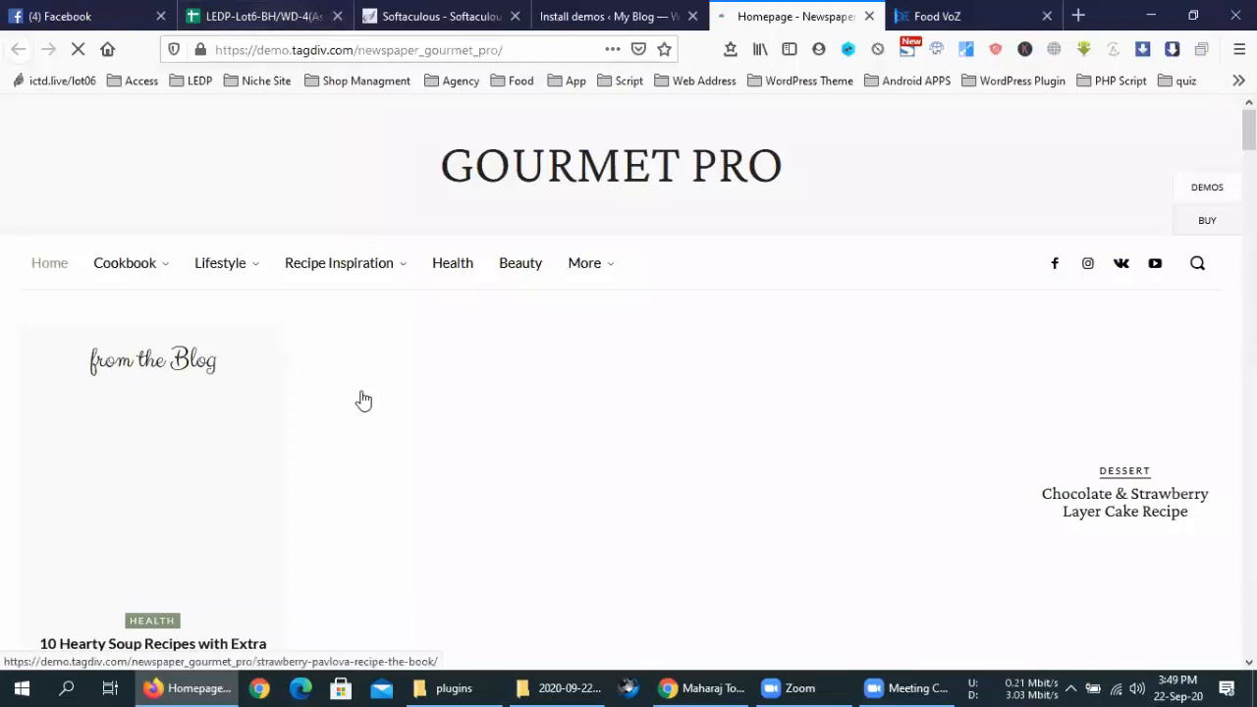
scroll(359, 399, down, 6)
scroll(361, 395, up, 5)
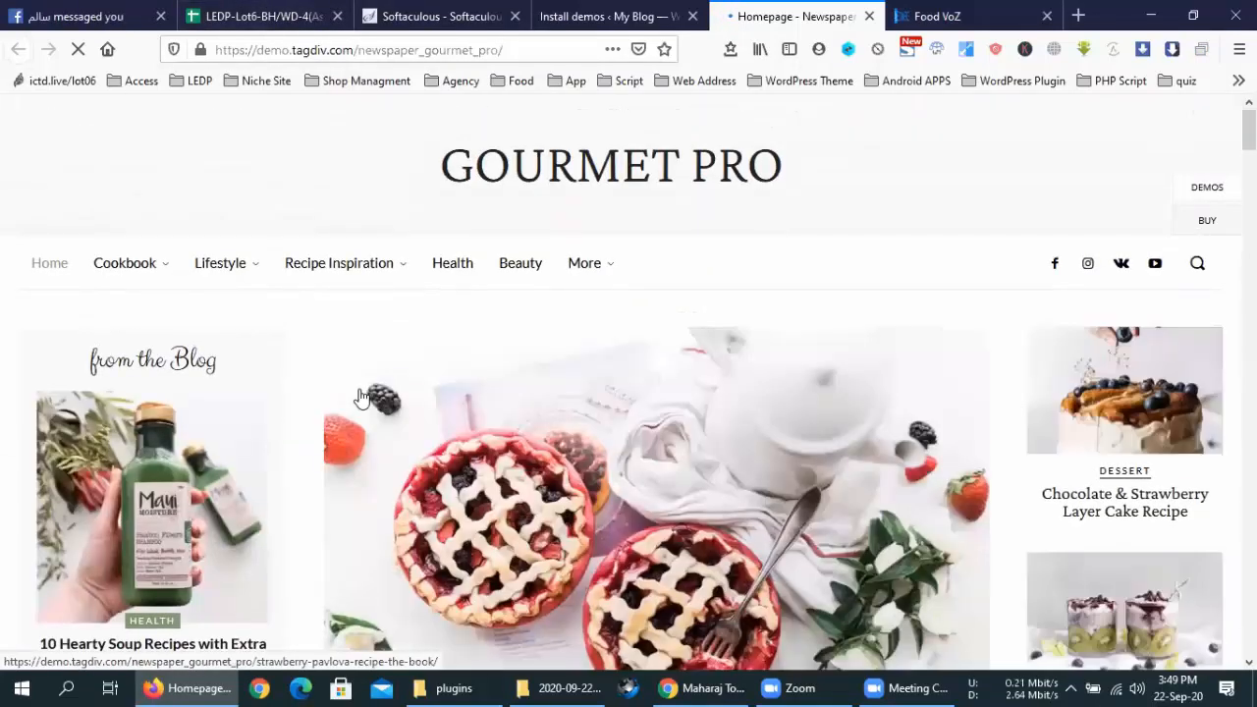
scroll(718, 400, down, 5)
scroll(718, 401, down, 5)
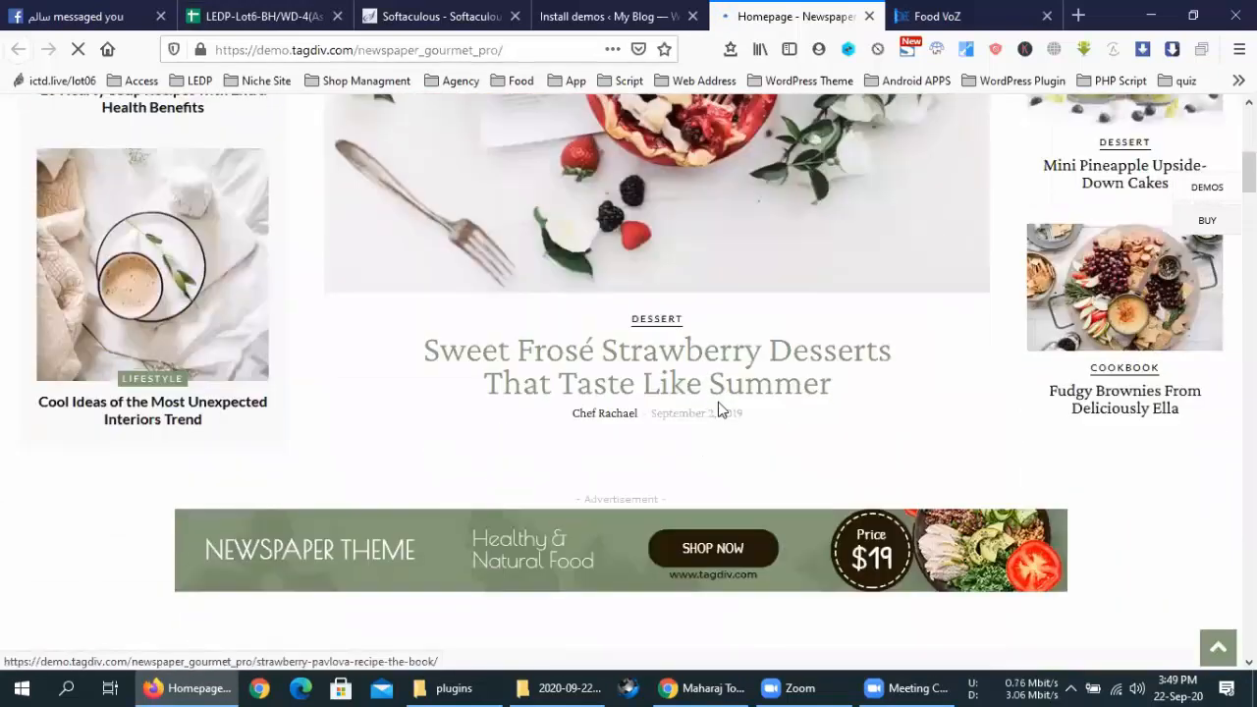
scroll(718, 402, down, 10)
scroll(718, 404, up, 12)
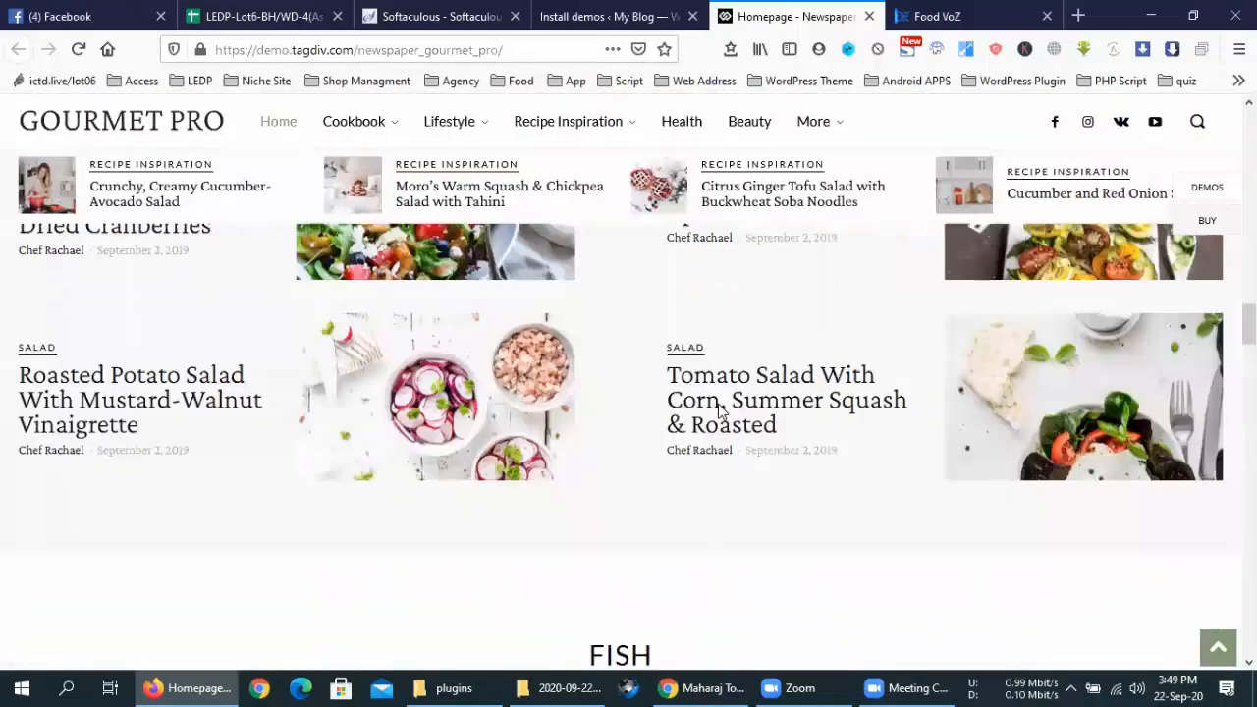
scroll(718, 414, up, 10)
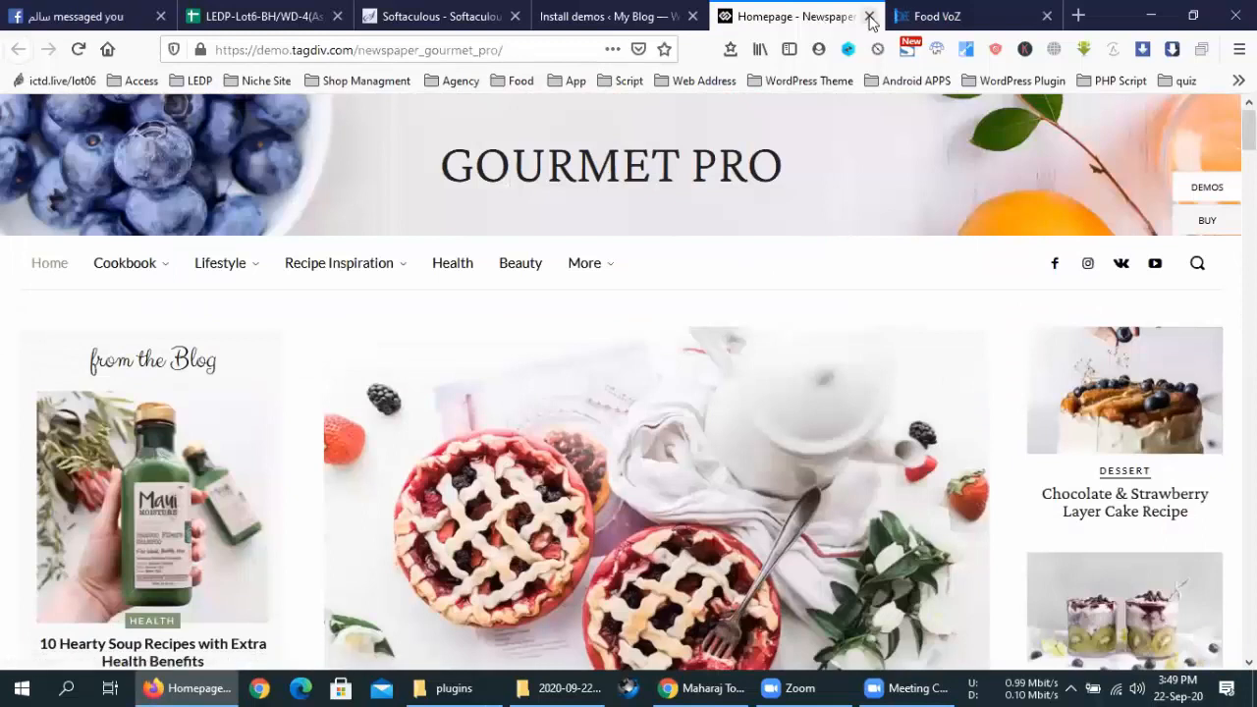
middle_click(723, 12)
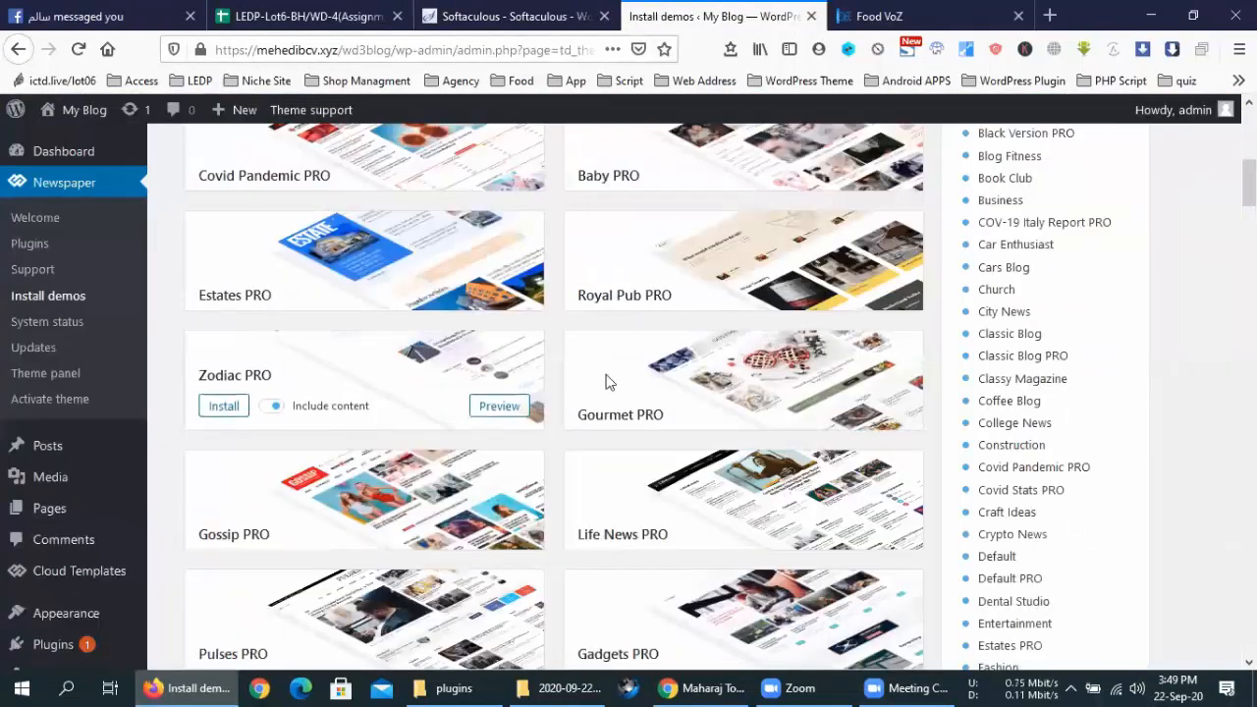
Scroll through the Newspaper demo catalogue and preview the Retro demo in a new tab
scroll(679, 368, up, 2)
scroll(679, 370, down, 4)
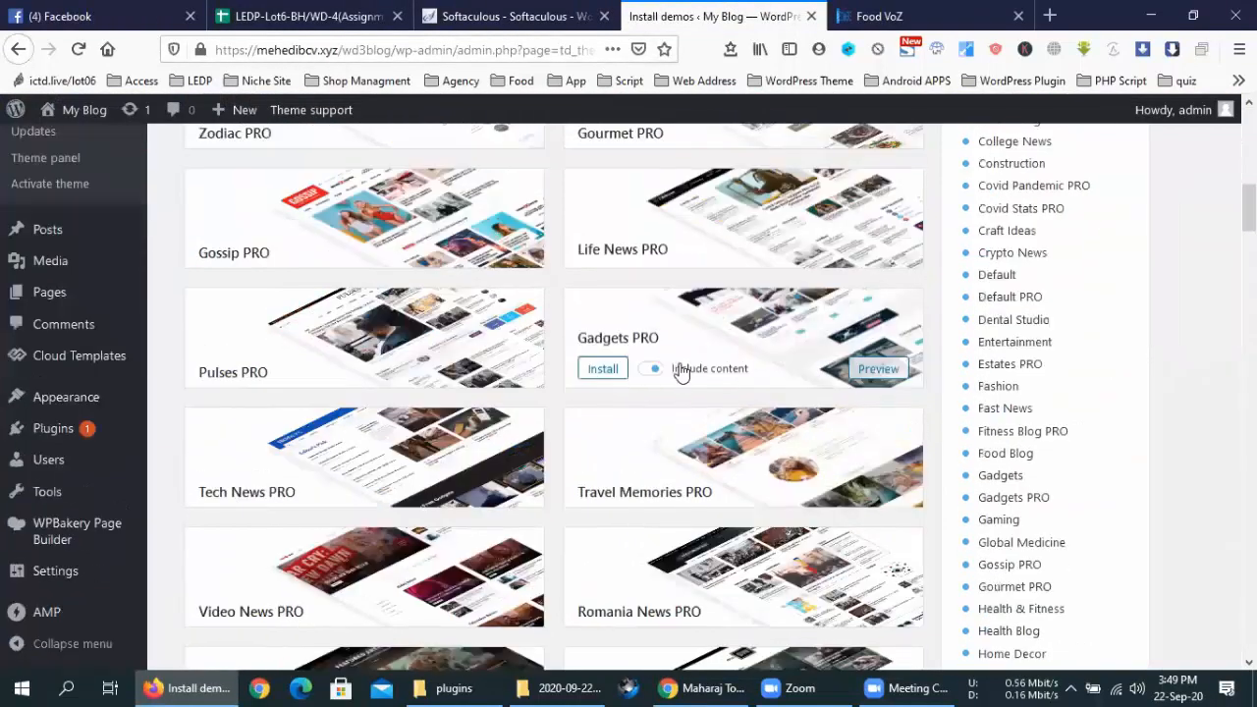
scroll(758, 318, down, 3)
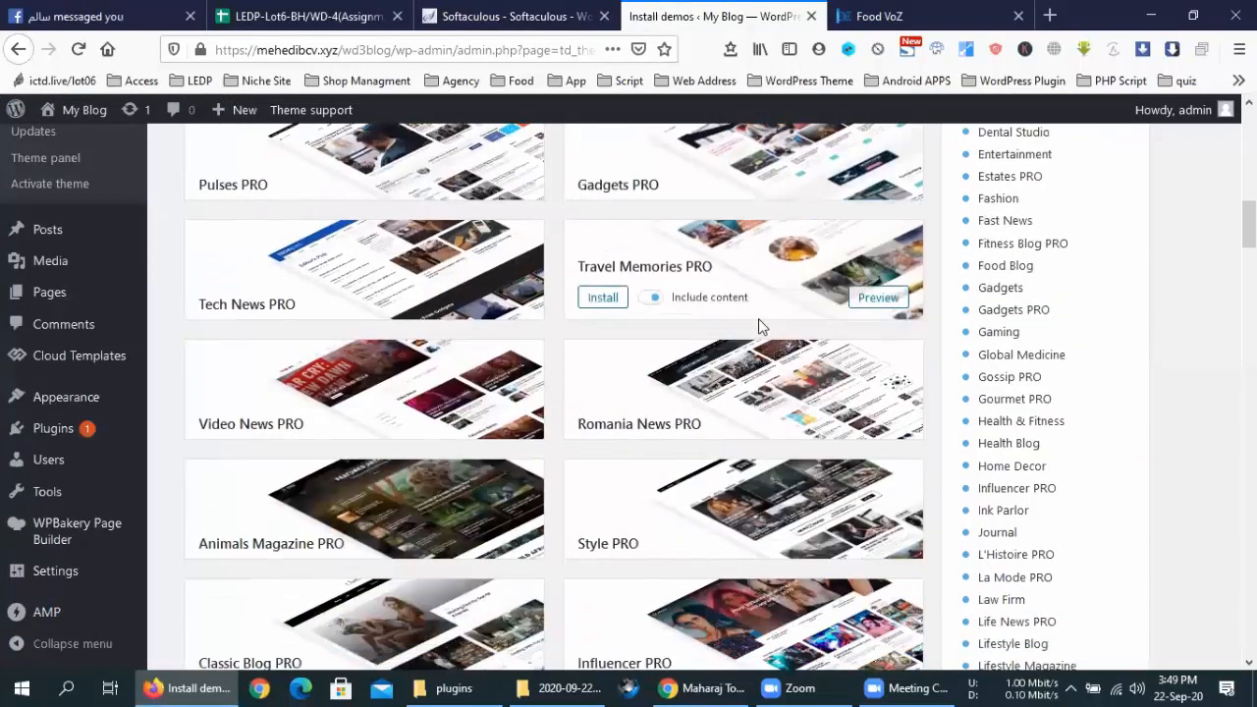
scroll(990, 396, down, 1)
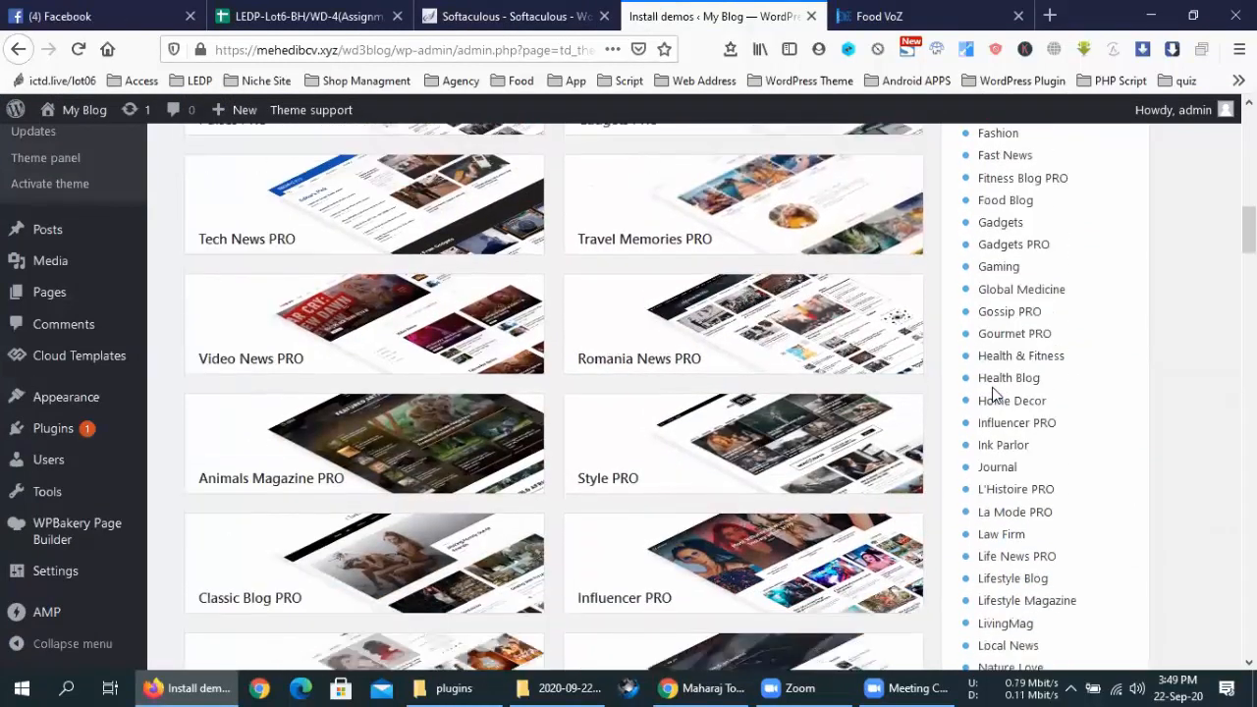
scroll(992, 395, down, 5)
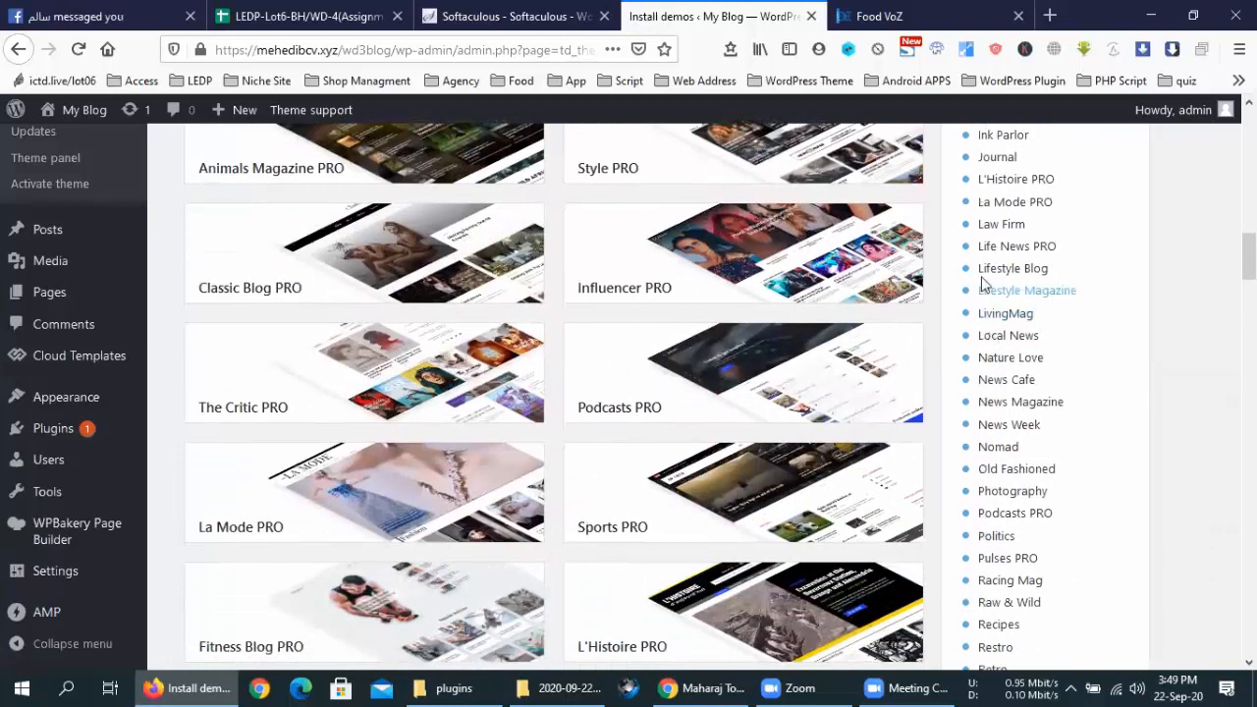
scroll(985, 285, down, 1)
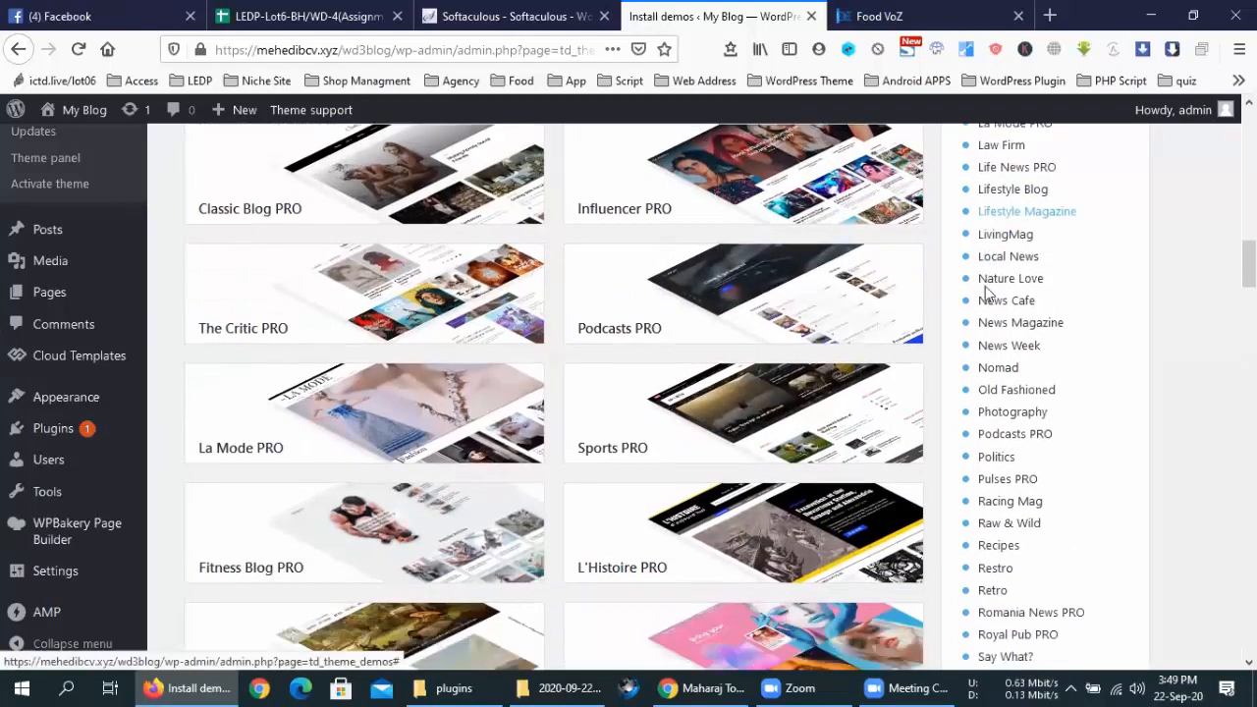
scroll(991, 391, down, 1)
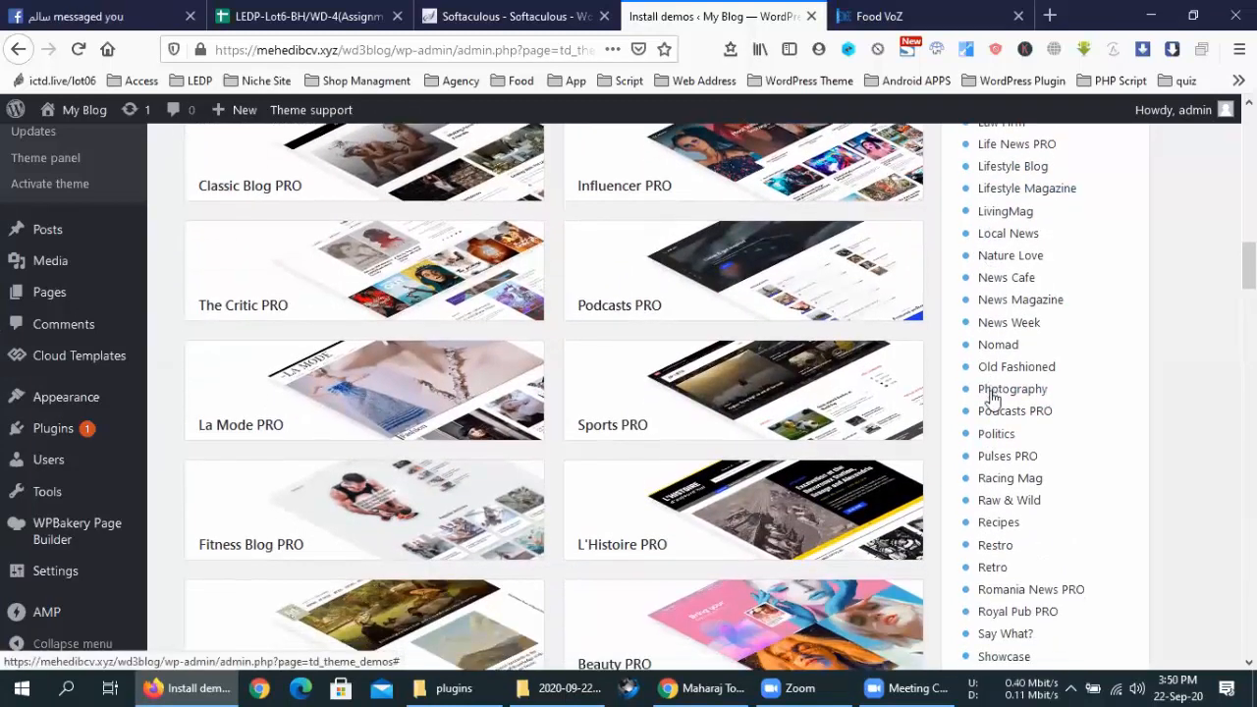
scroll(992, 395, down, 2)
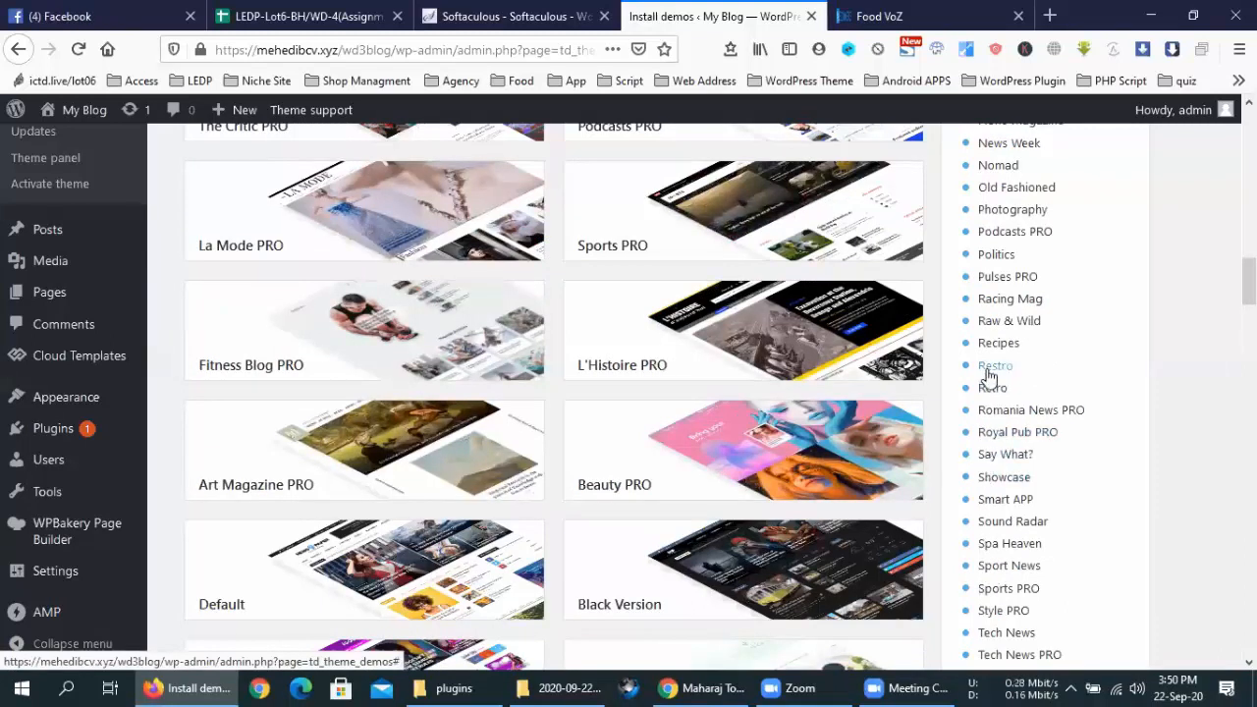
scroll(988, 371, up, 15)
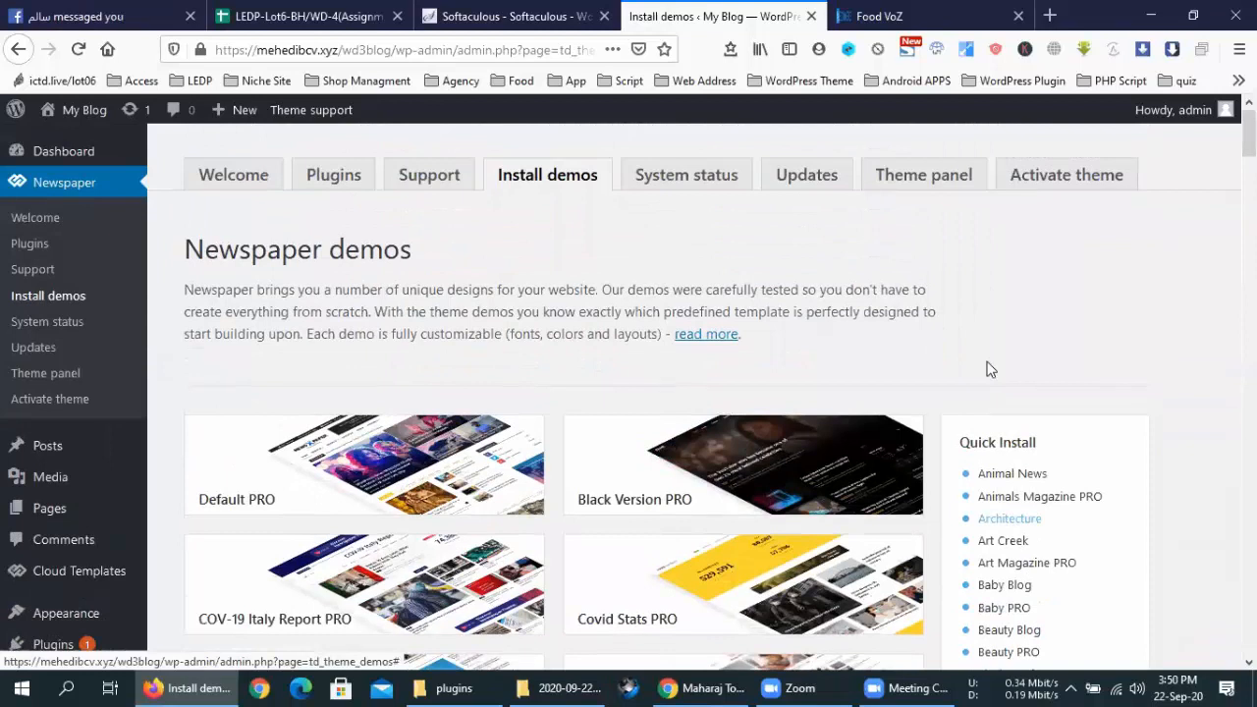
scroll(580, 355, down, 2)
scroll(580, 355, down, 4)
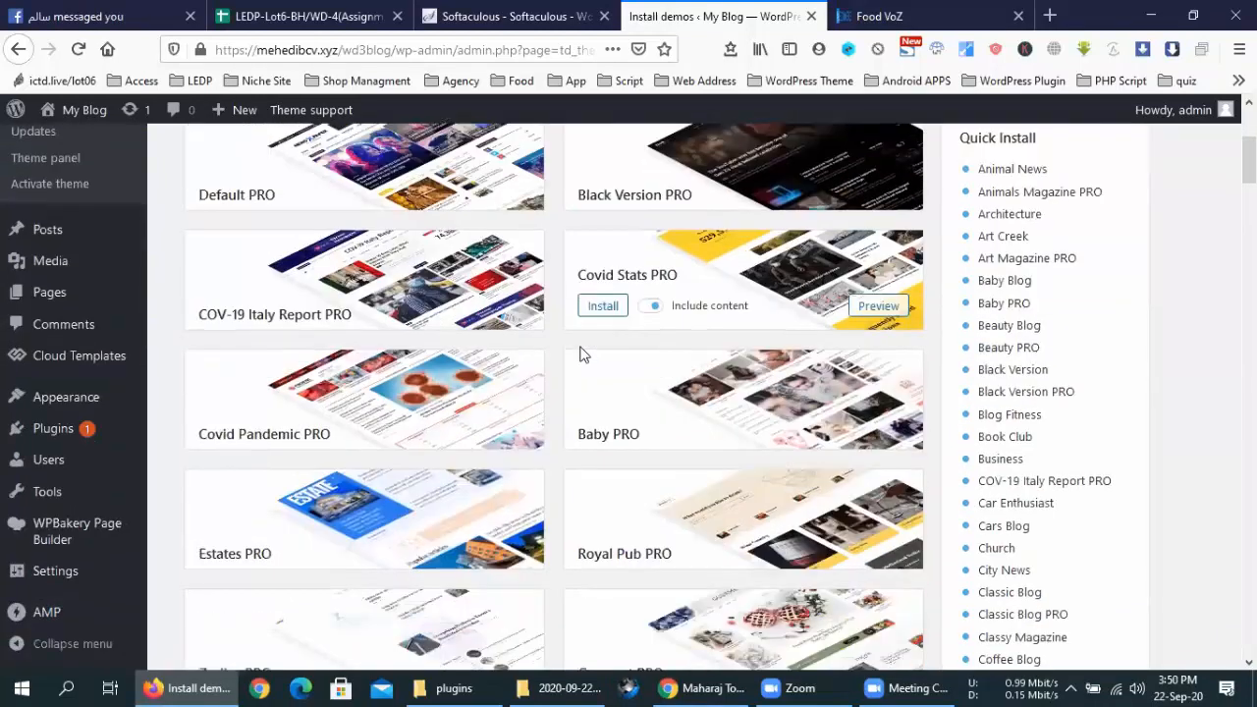
scroll(589, 360, down, 3)
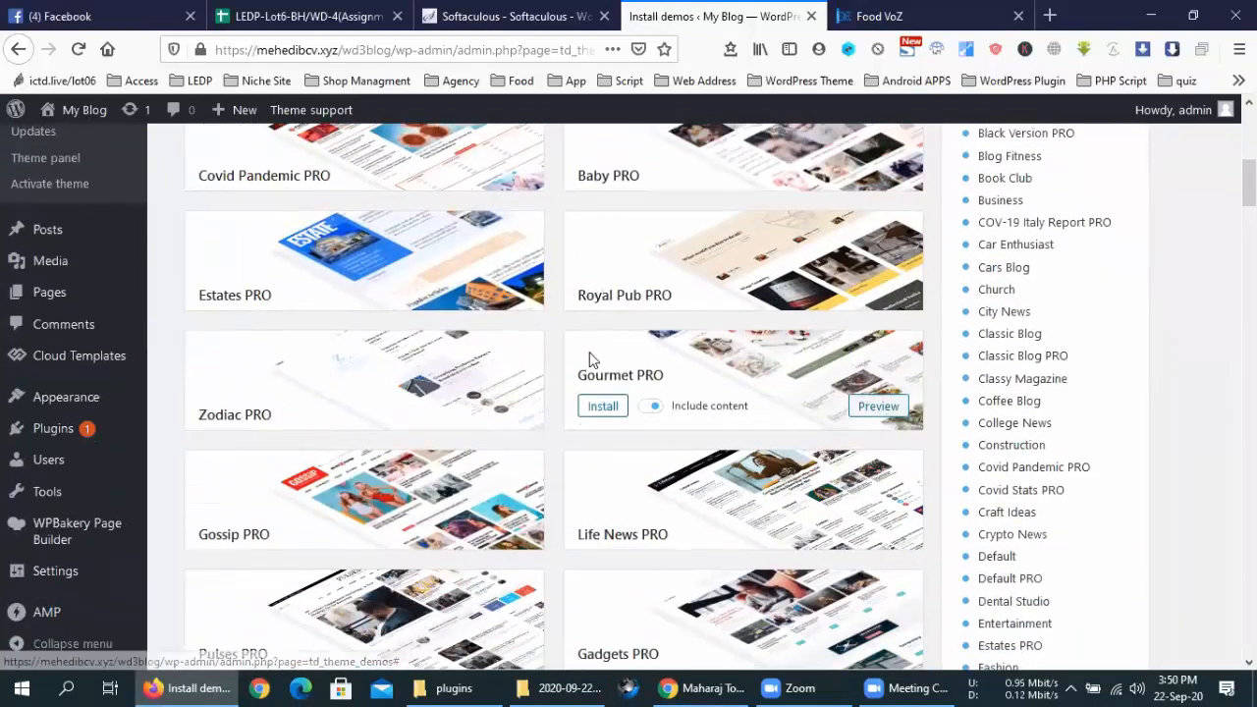
scroll(590, 353, down, 1)
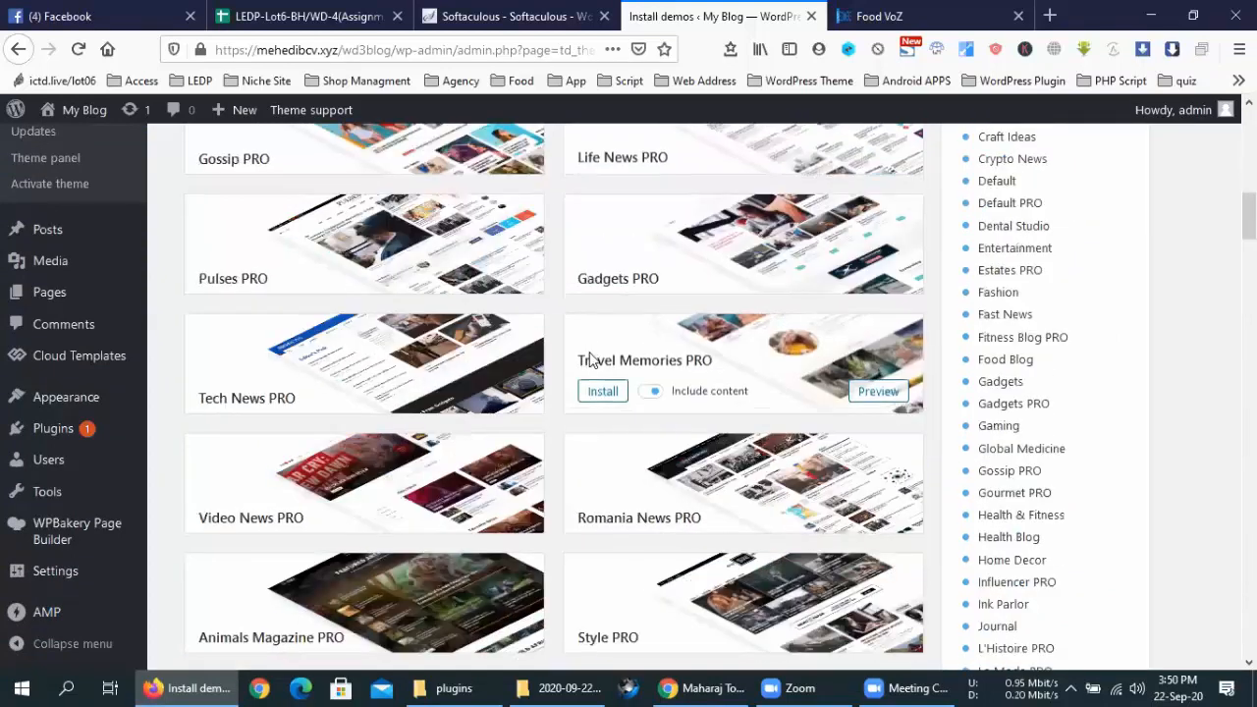
scroll(591, 356, down, 4)
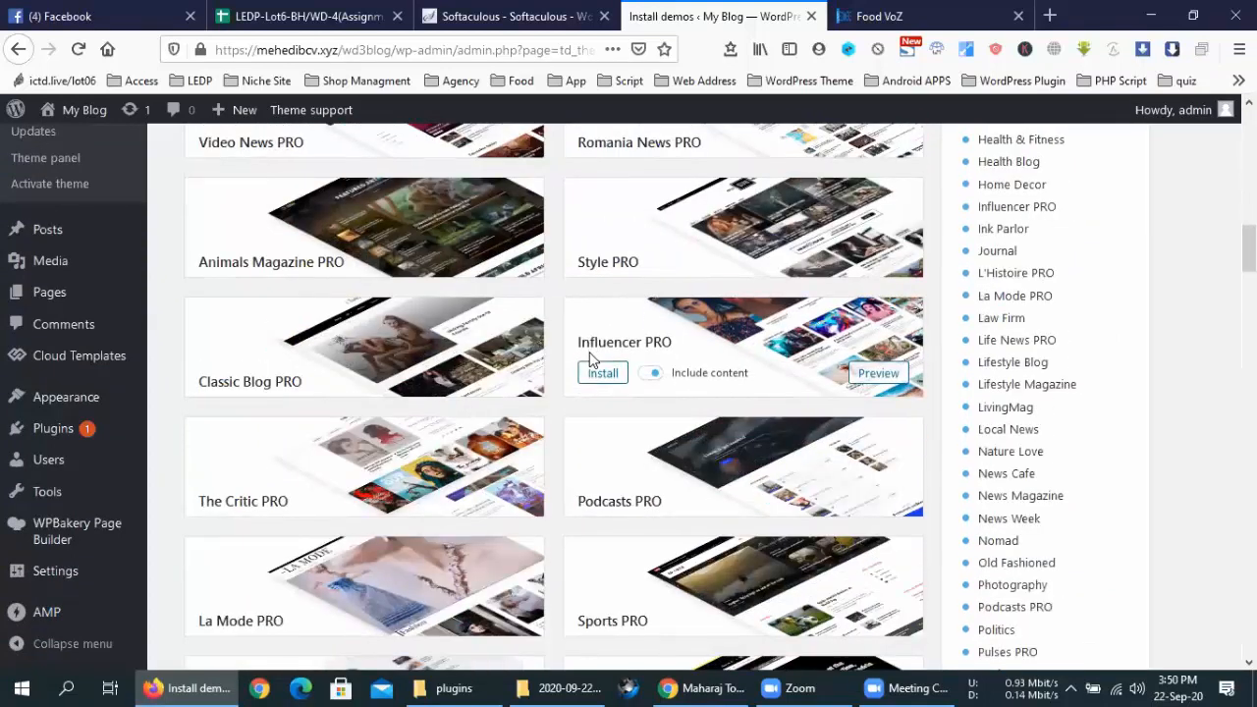
scroll(590, 359, down, 3)
scroll(591, 359, down, 3)
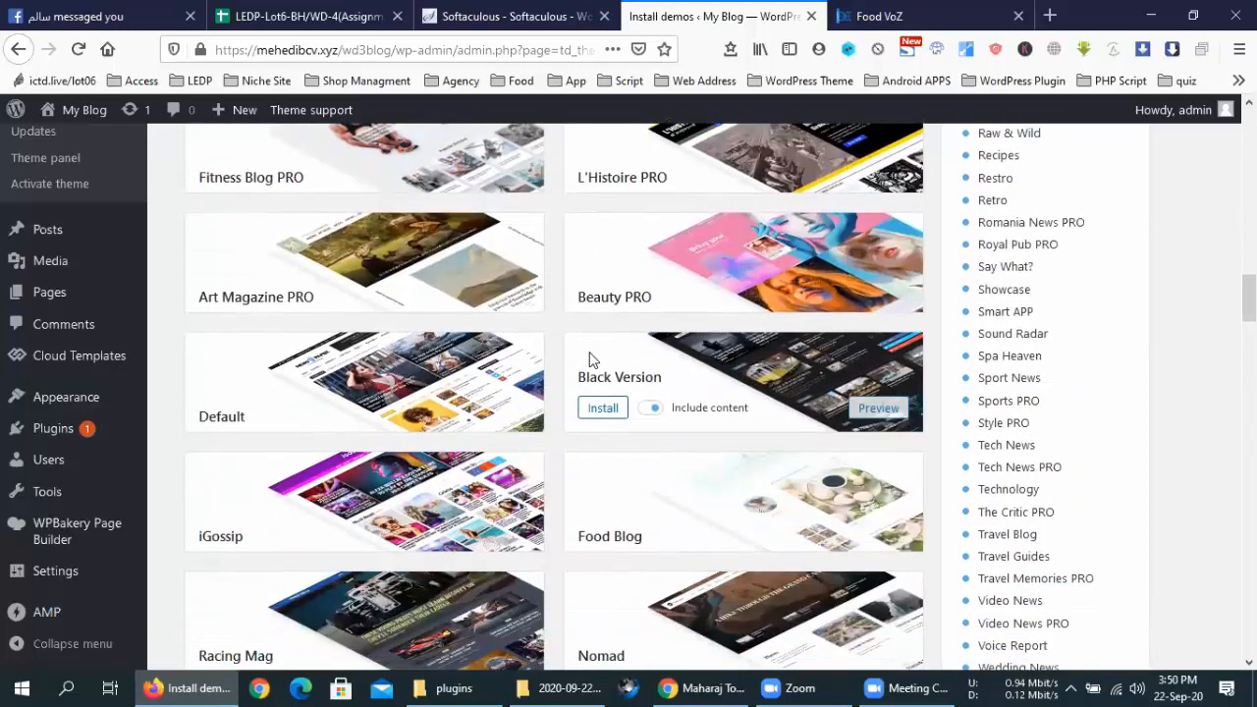
scroll(590, 359, down, 3)
scroll(591, 359, down, 3)
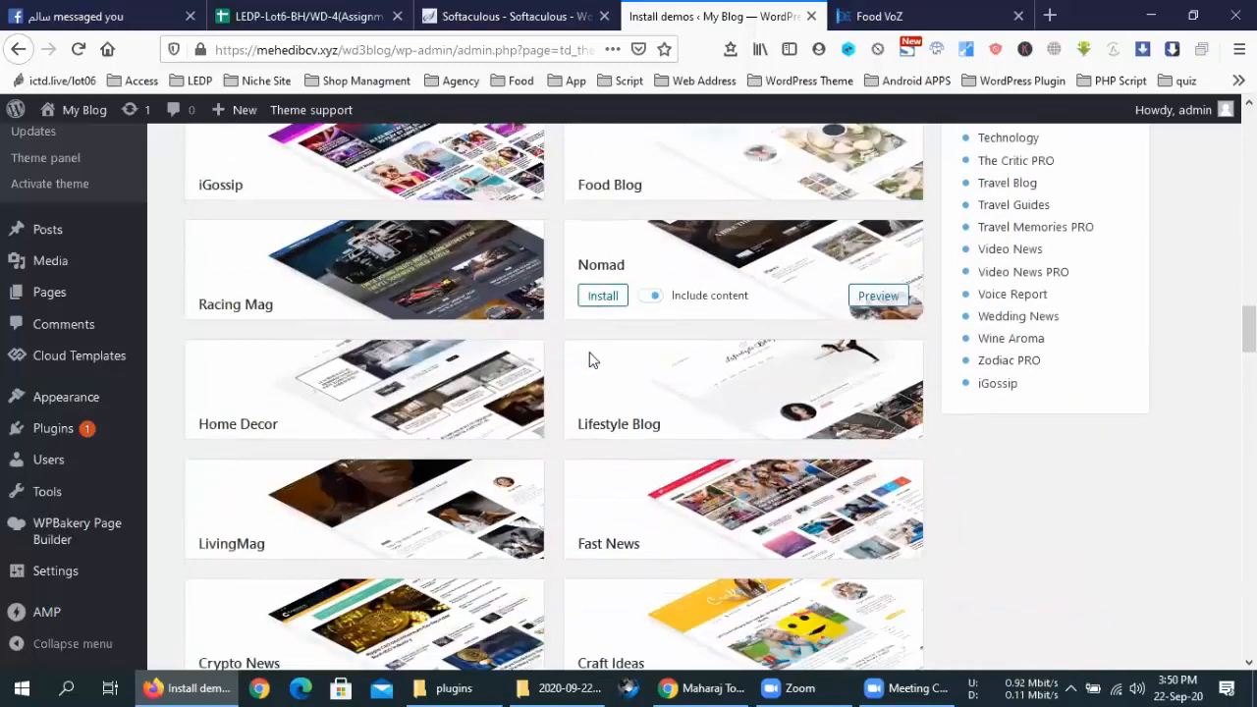
scroll(590, 359, down, 3)
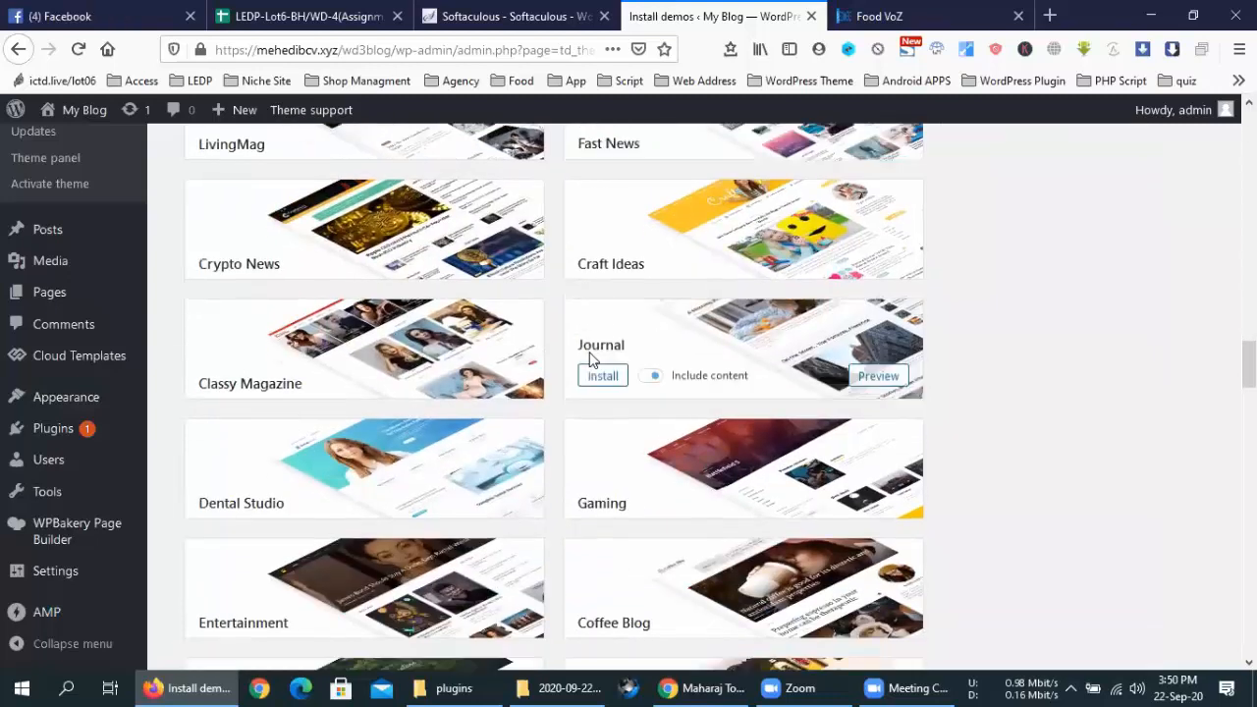
scroll(590, 360, down, 3)
scroll(590, 360, down, 3)
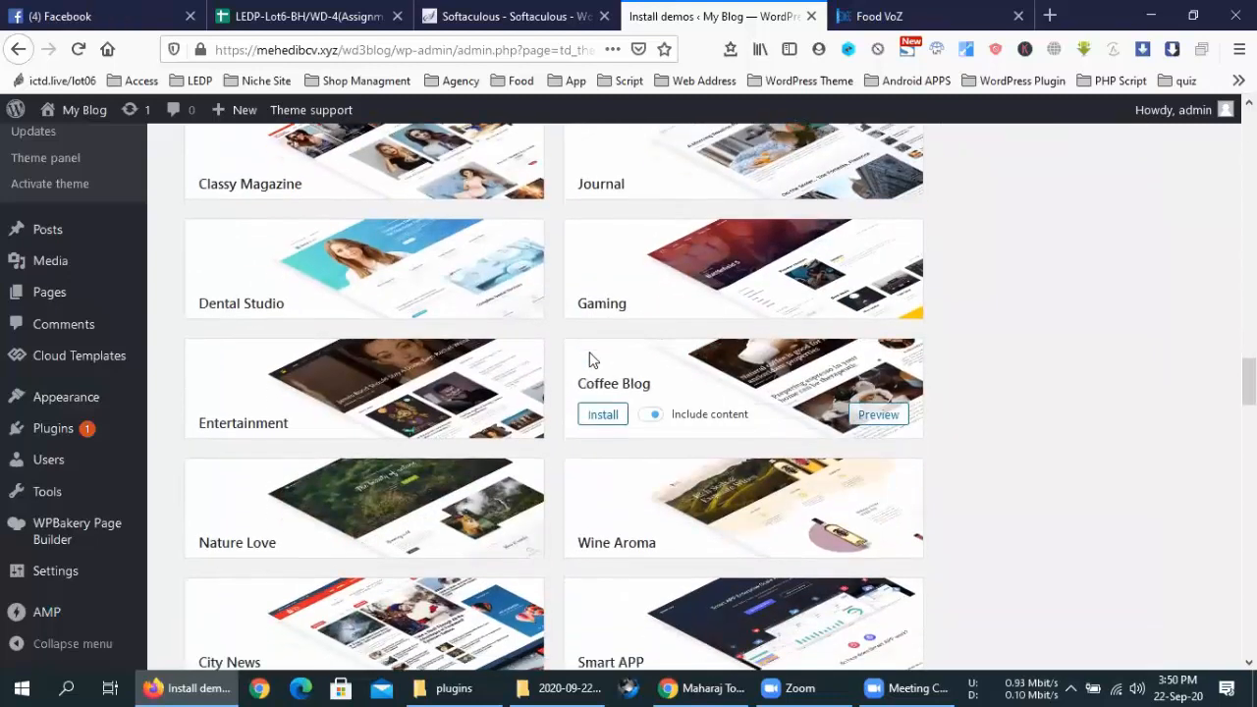
scroll(590, 359, down, 4)
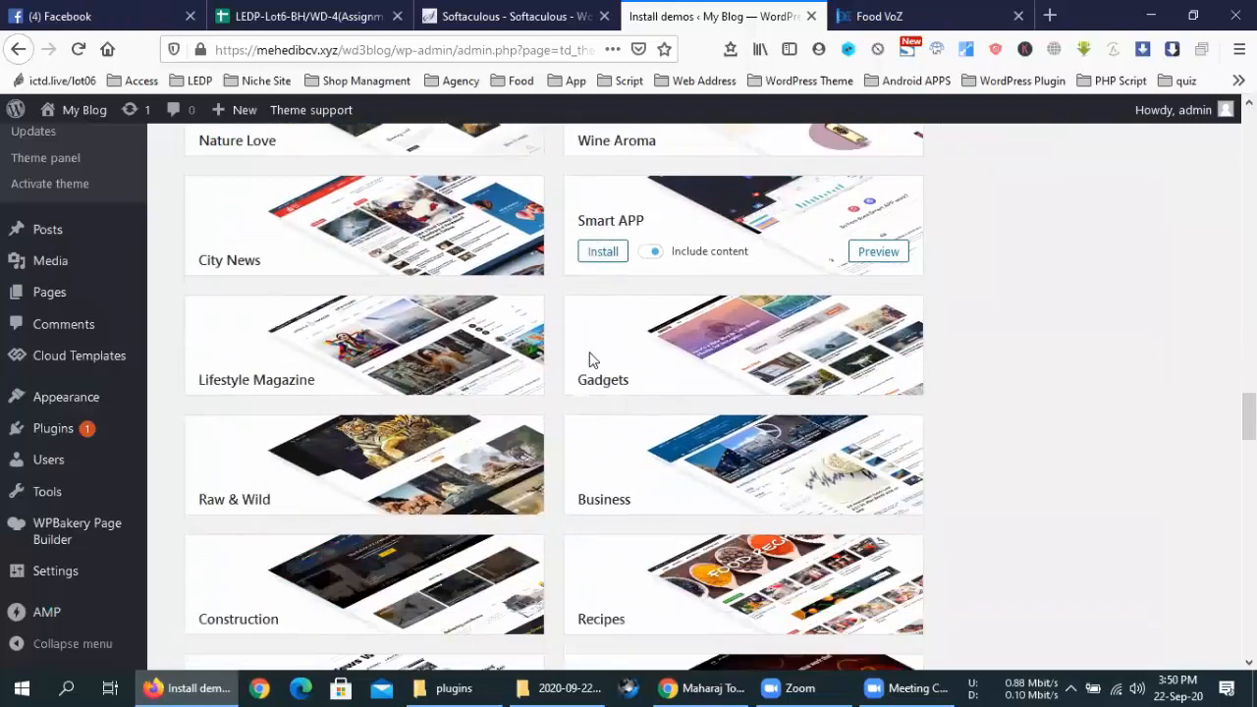
scroll(590, 359, down, 3)
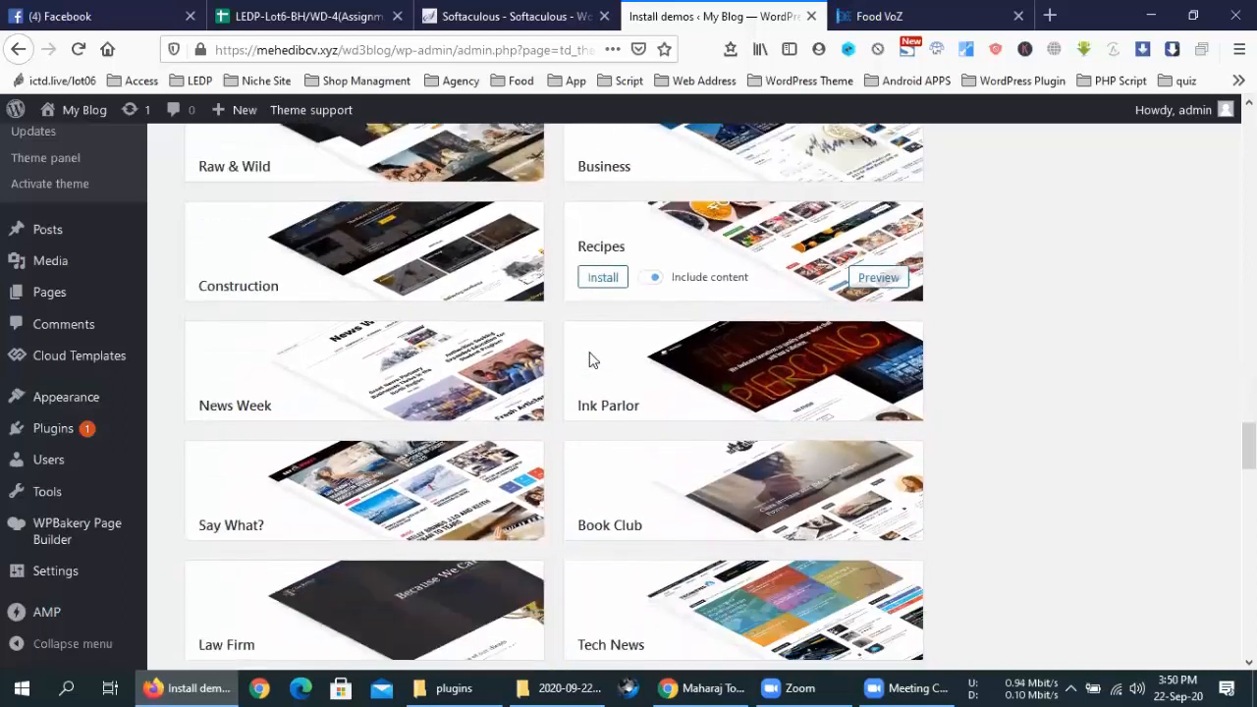
scroll(590, 360, down, 2)
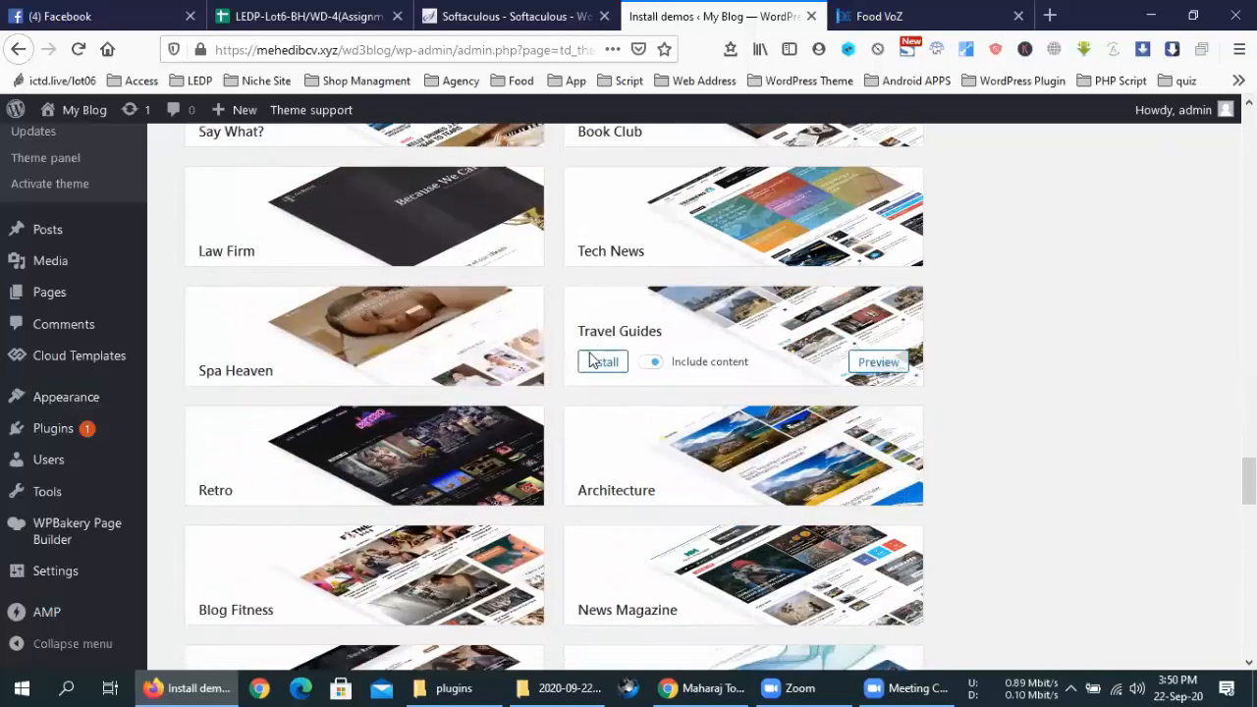
scroll(590, 360, down, 2)
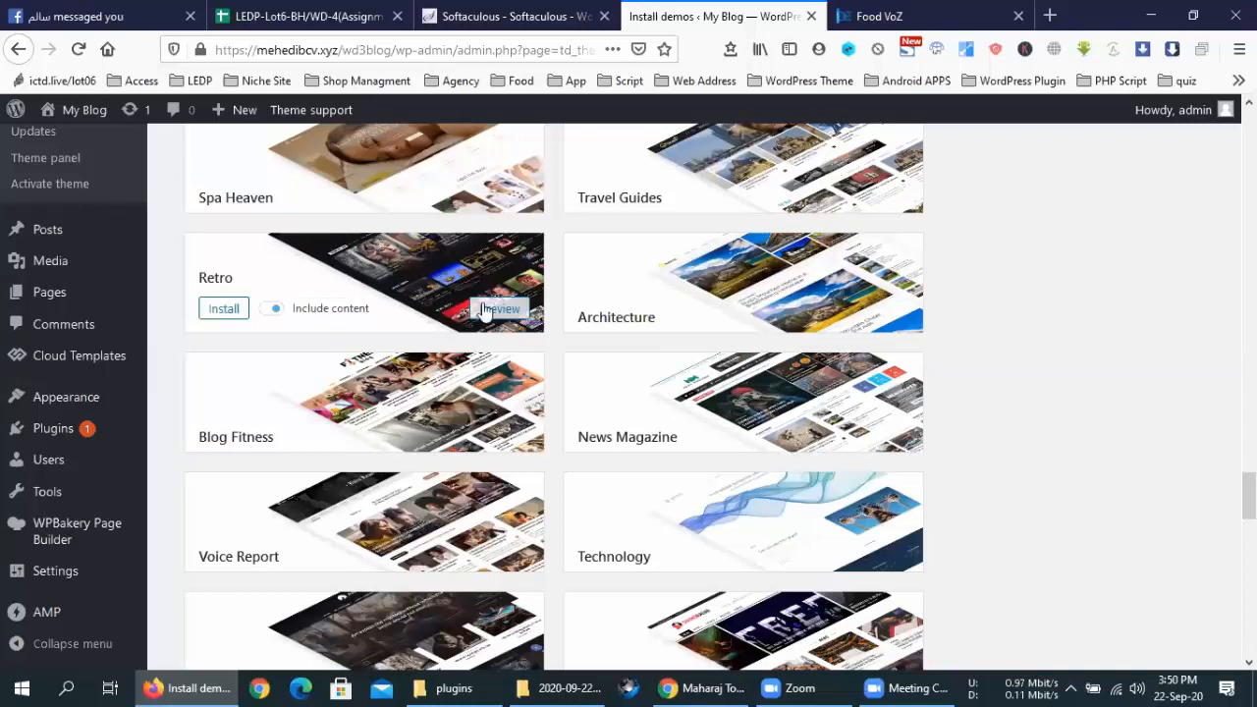
click(484, 311)
Check the Retro preview, close its tab, and return to the demos gallery
click(639, 14)
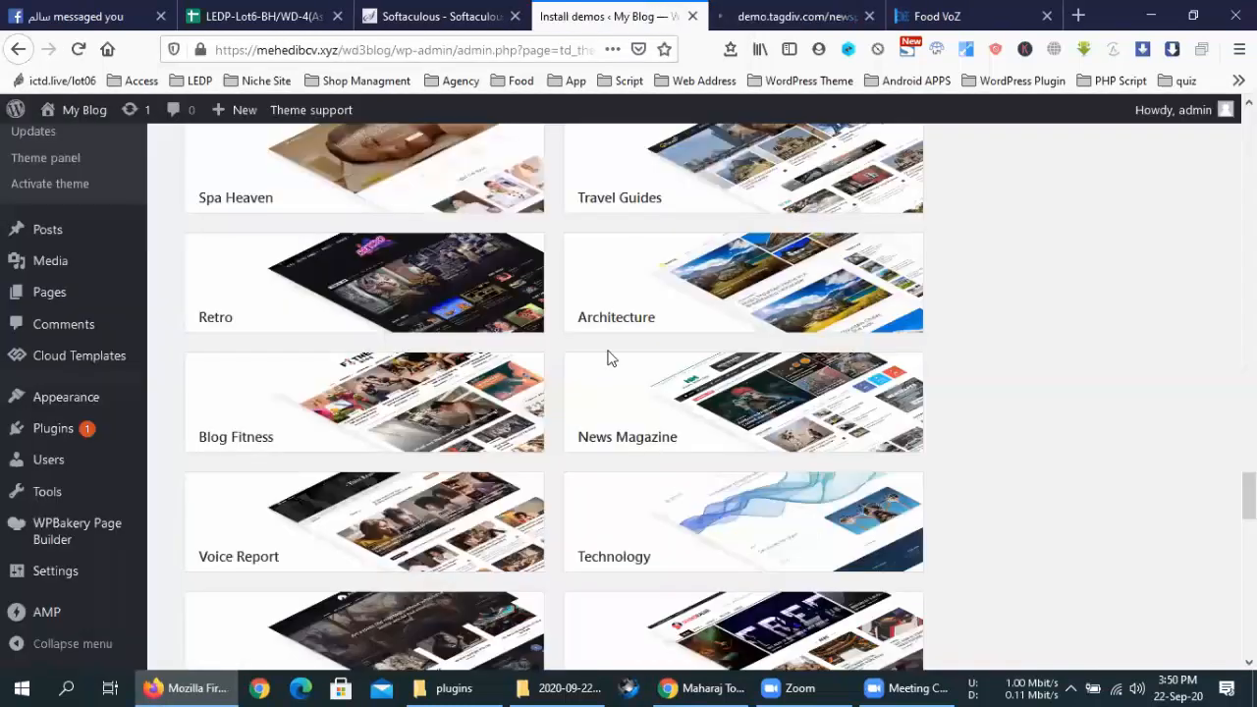
scroll(619, 363, down, 7)
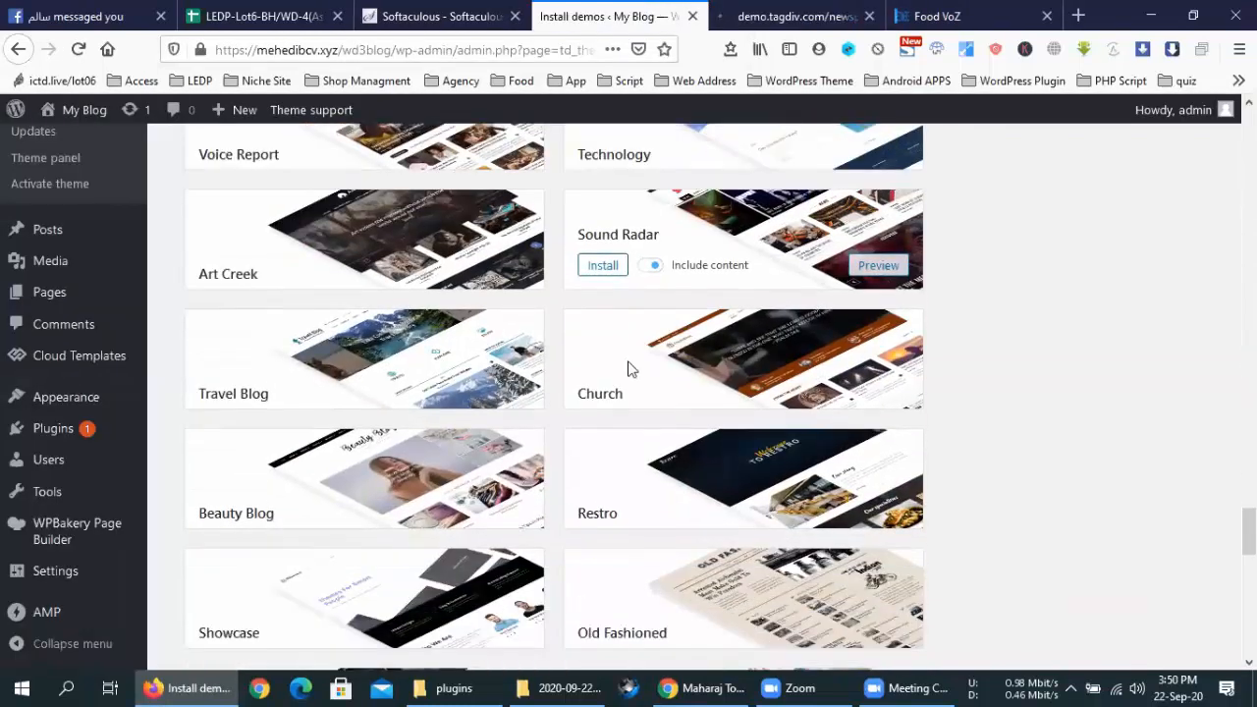
scroll(629, 369, down, 2)
scroll(629, 368, down, 5)
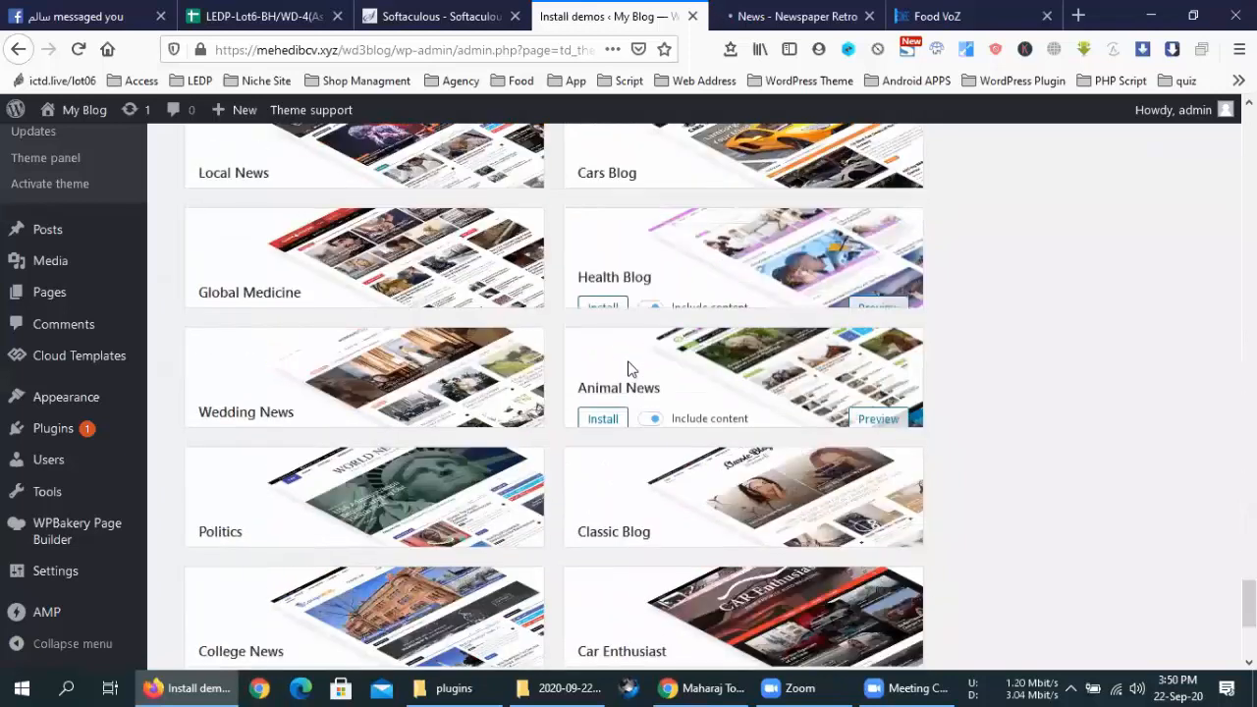
scroll(629, 369, down, 3)
scroll(629, 368, up, 9)
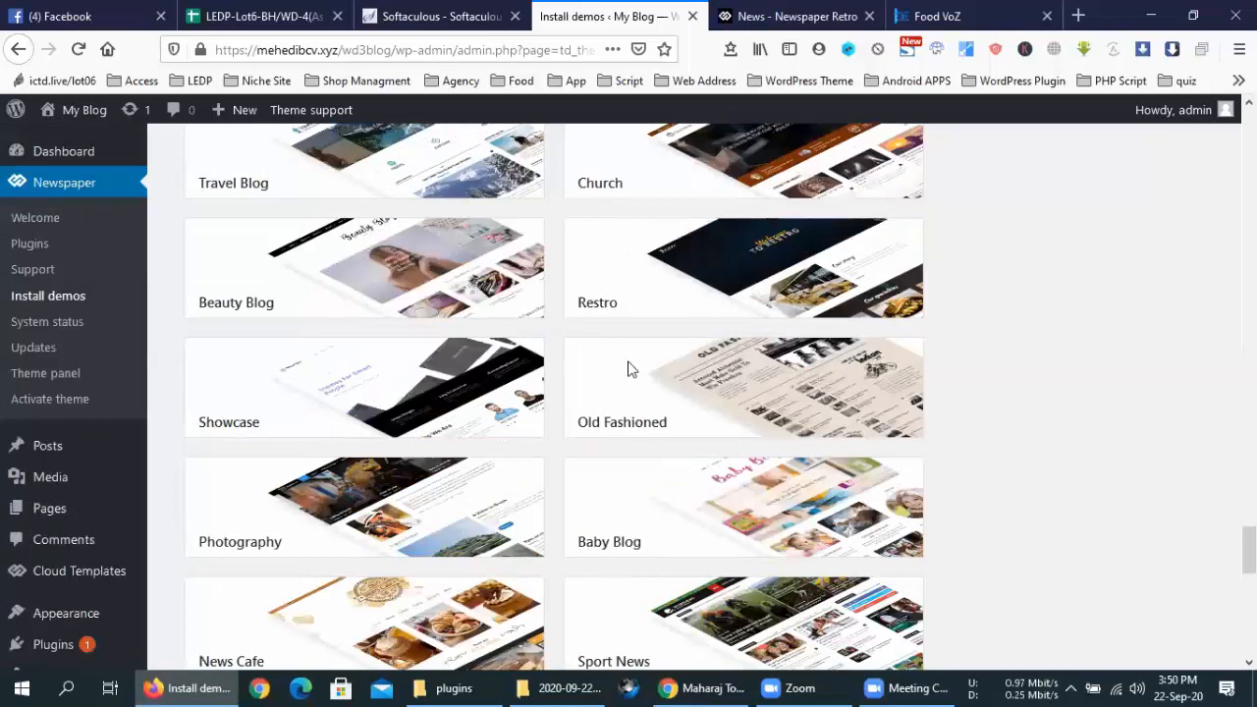
scroll(629, 368, up, 10)
scroll(629, 368, up, 5)
click(764, 11)
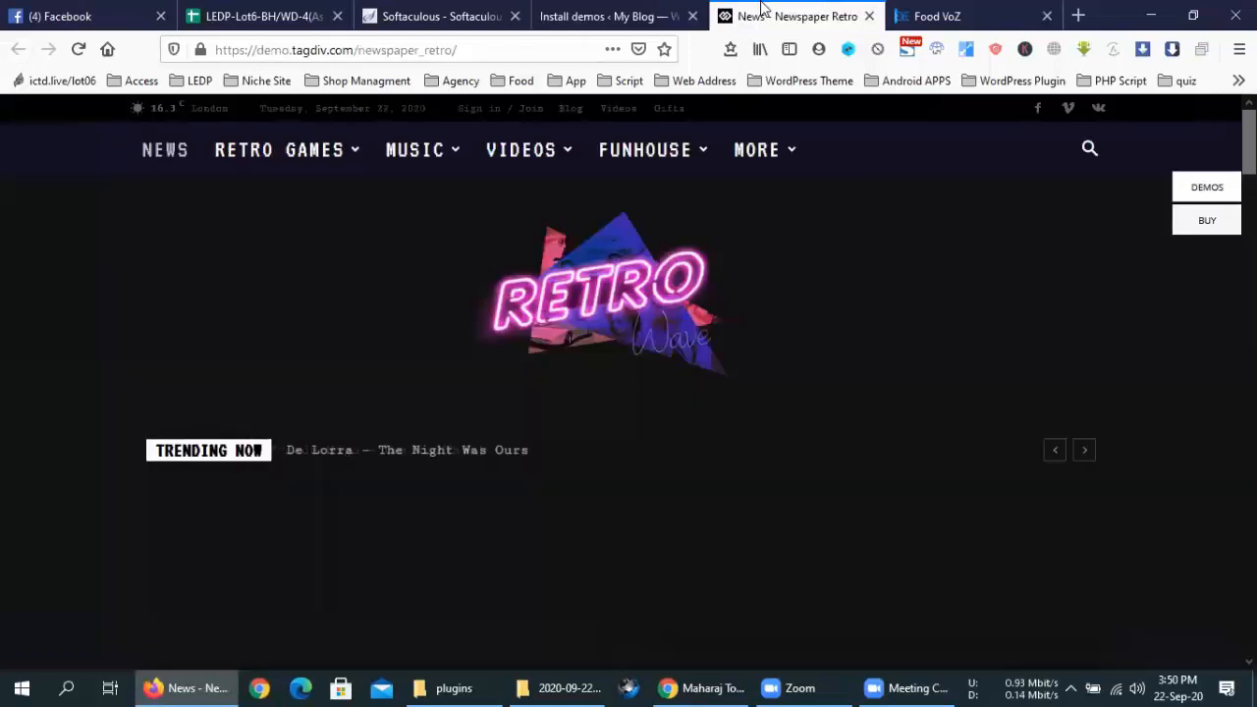
click(870, 15)
click(664, 11)
scroll(896, 413, down, 3)
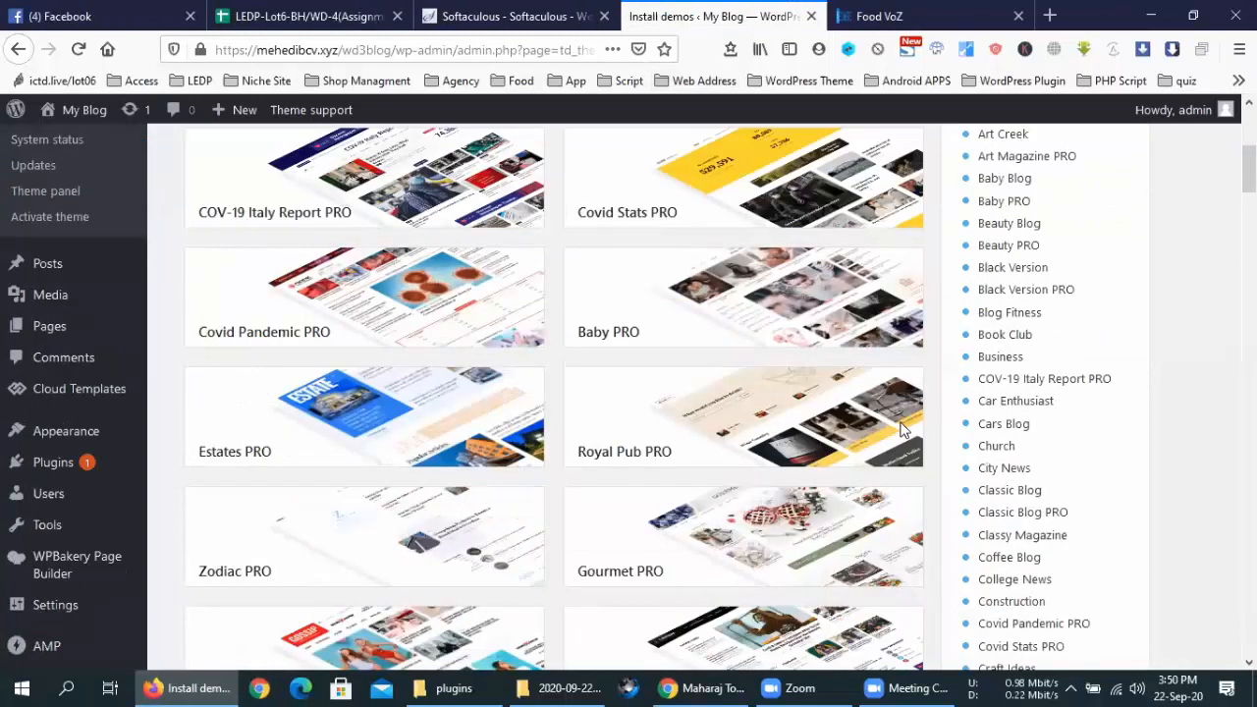
Scroll to the Baby PRO card and preview it in a new tab
scroll(901, 429, down, 2)
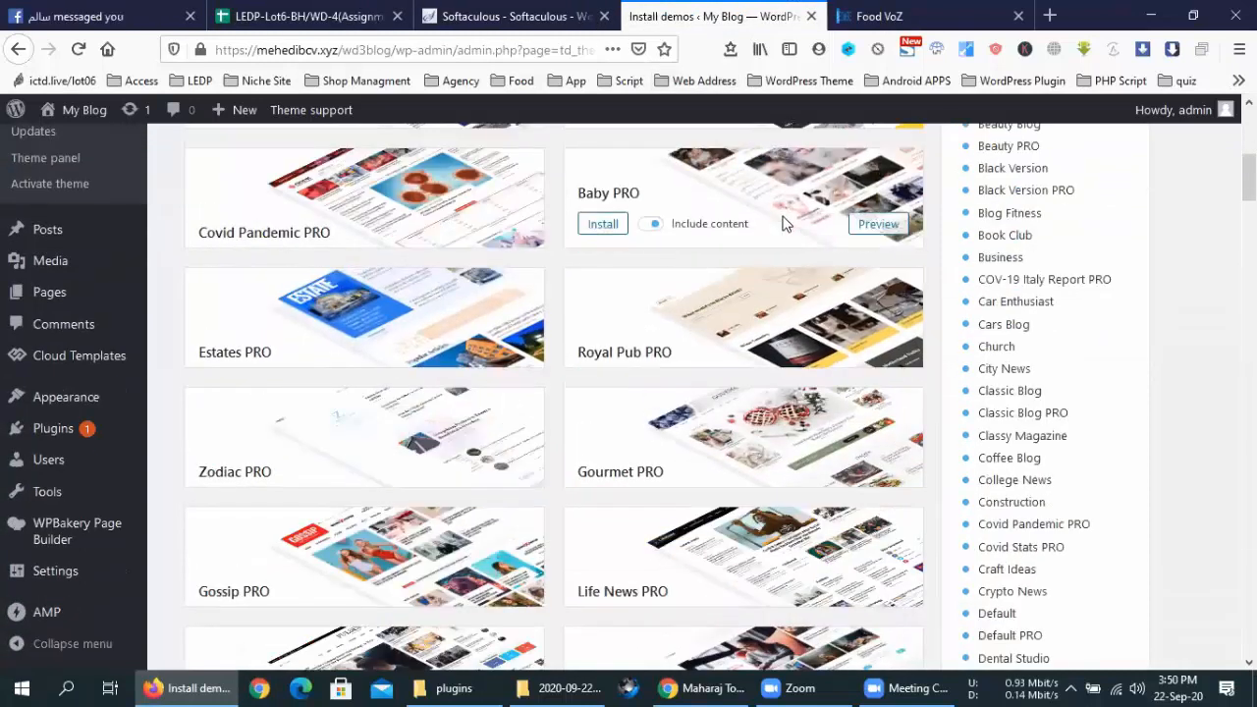
click(879, 229)
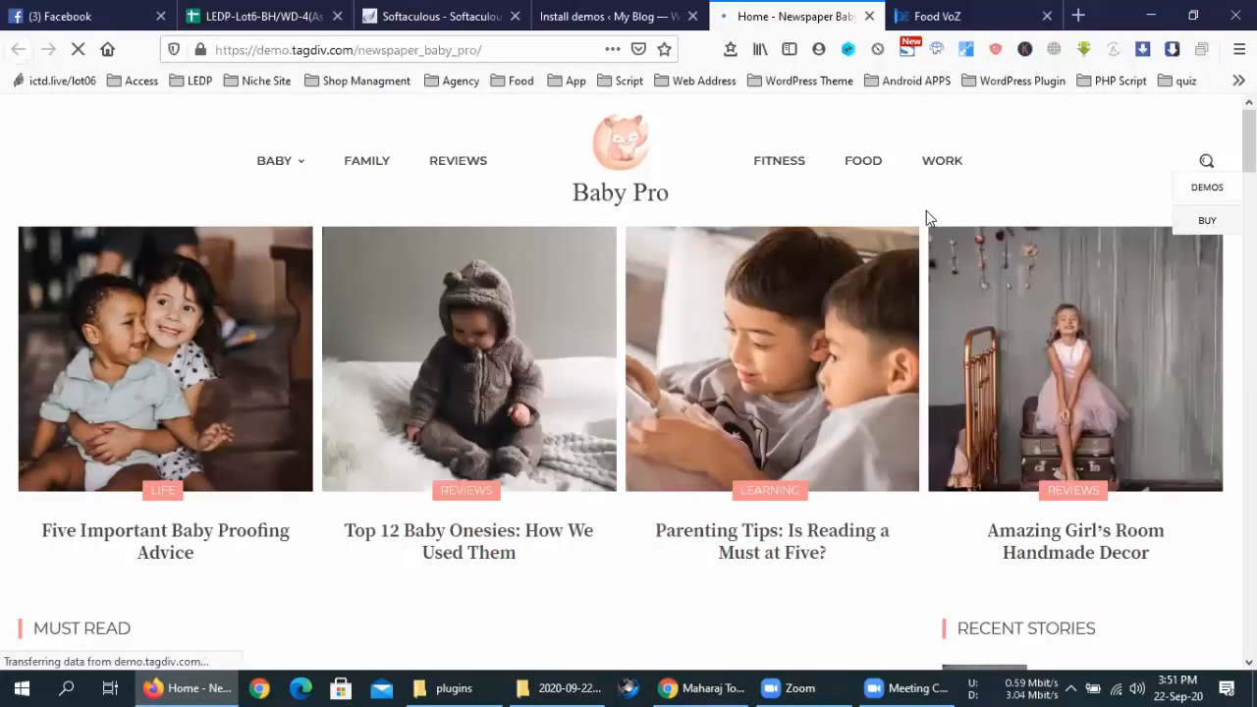
Scroll through the Baby Pro demo homepage, then return to the Install demos tab
scroll(926, 218, down, 10)
scroll(926, 242, down, 6)
scroll(926, 243, up, 14)
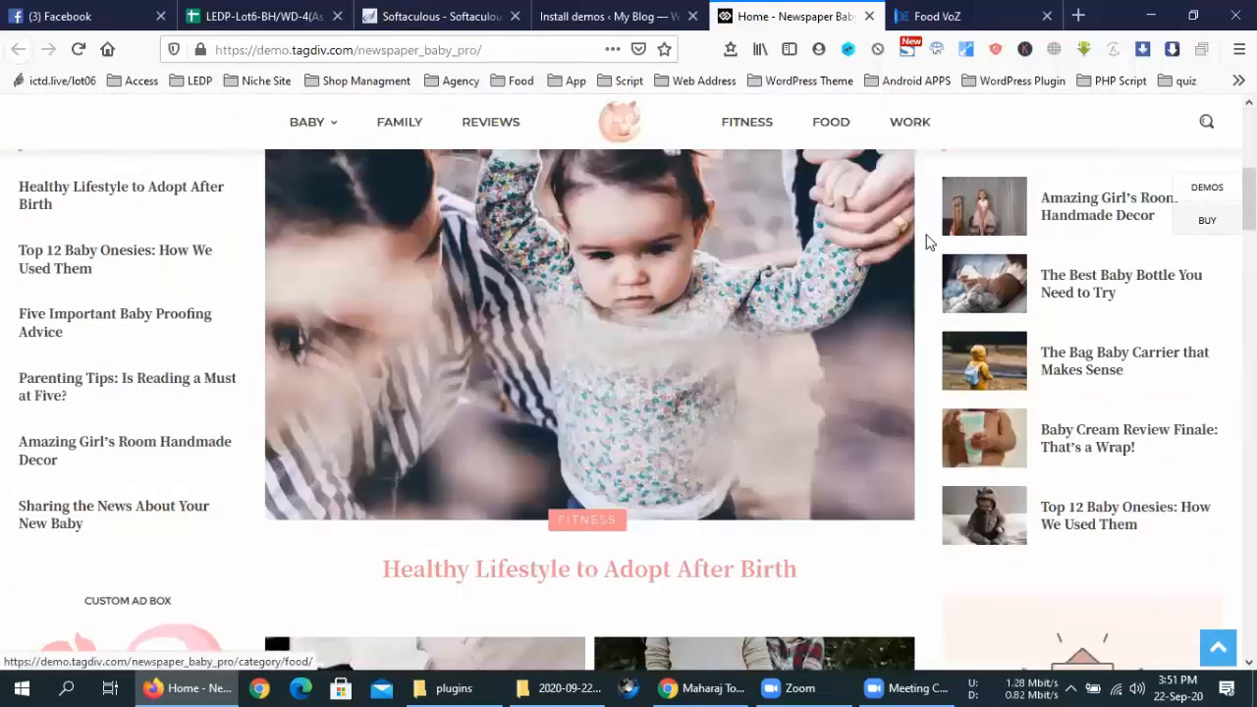
scroll(925, 243, up, 10)
click(609, 15)
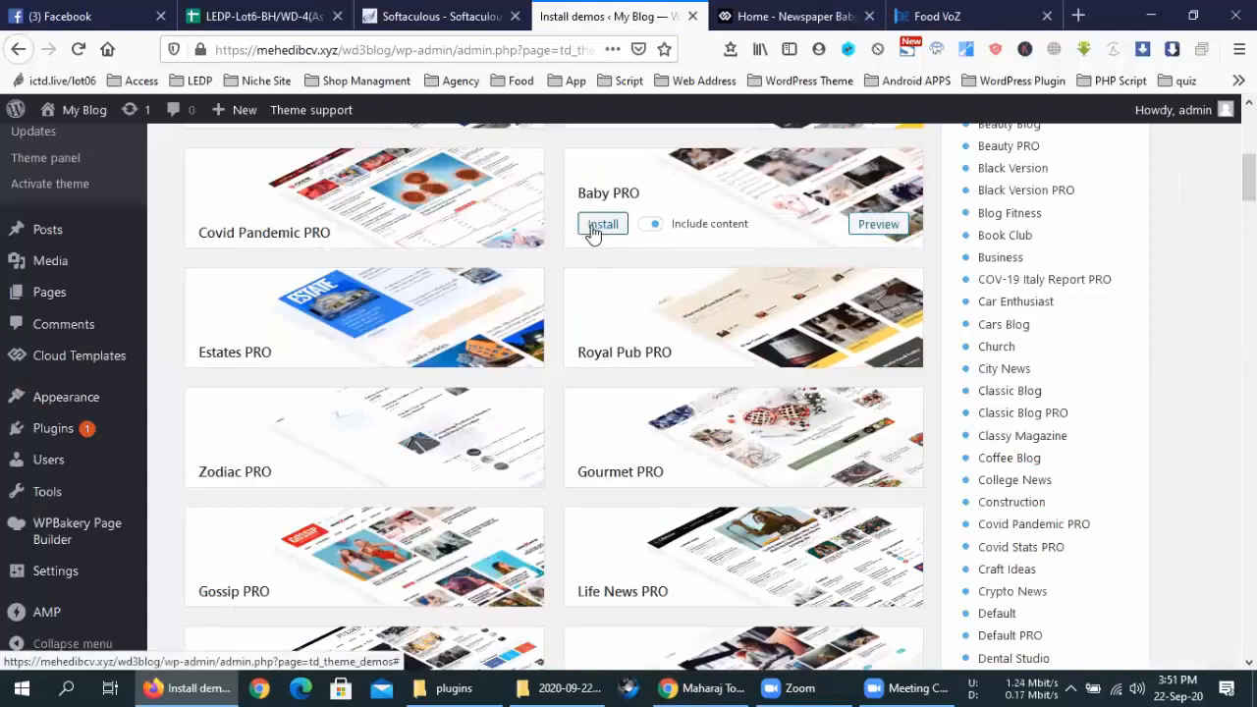
Install the Baby PRO demo with its content, confirming YES, and let it run
click(599, 226)
click(564, 554)
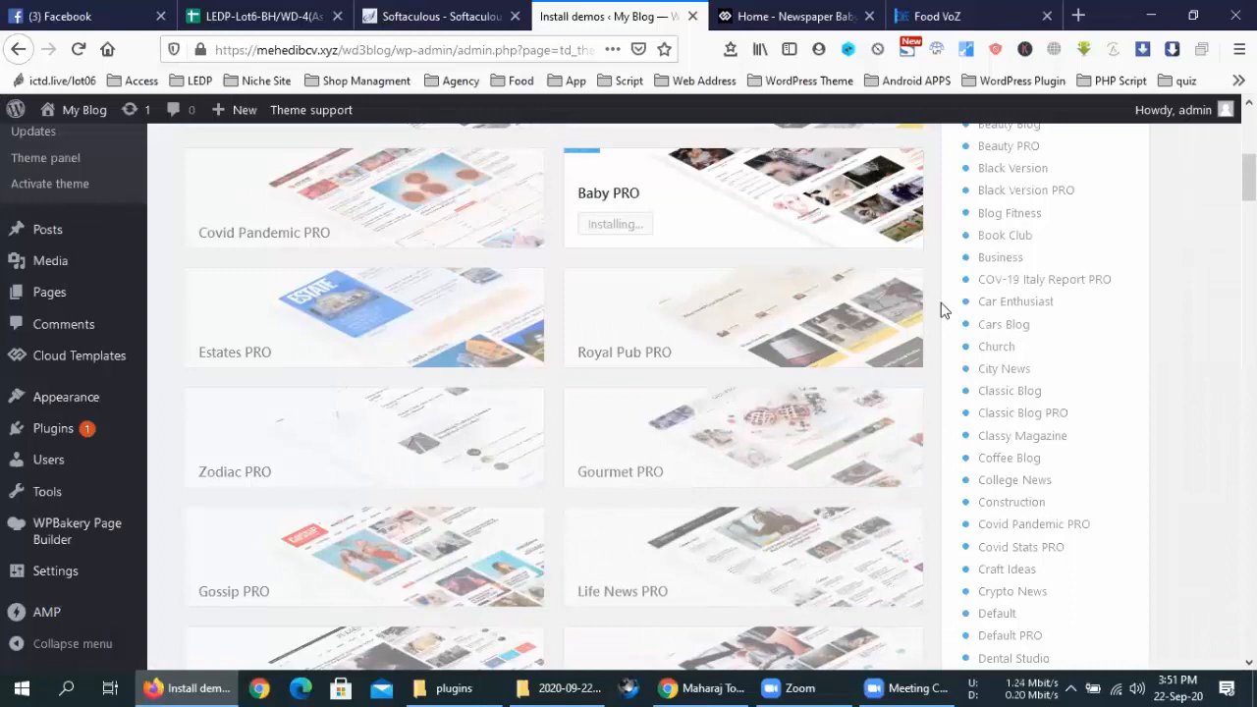
mouse_move(850, 310)
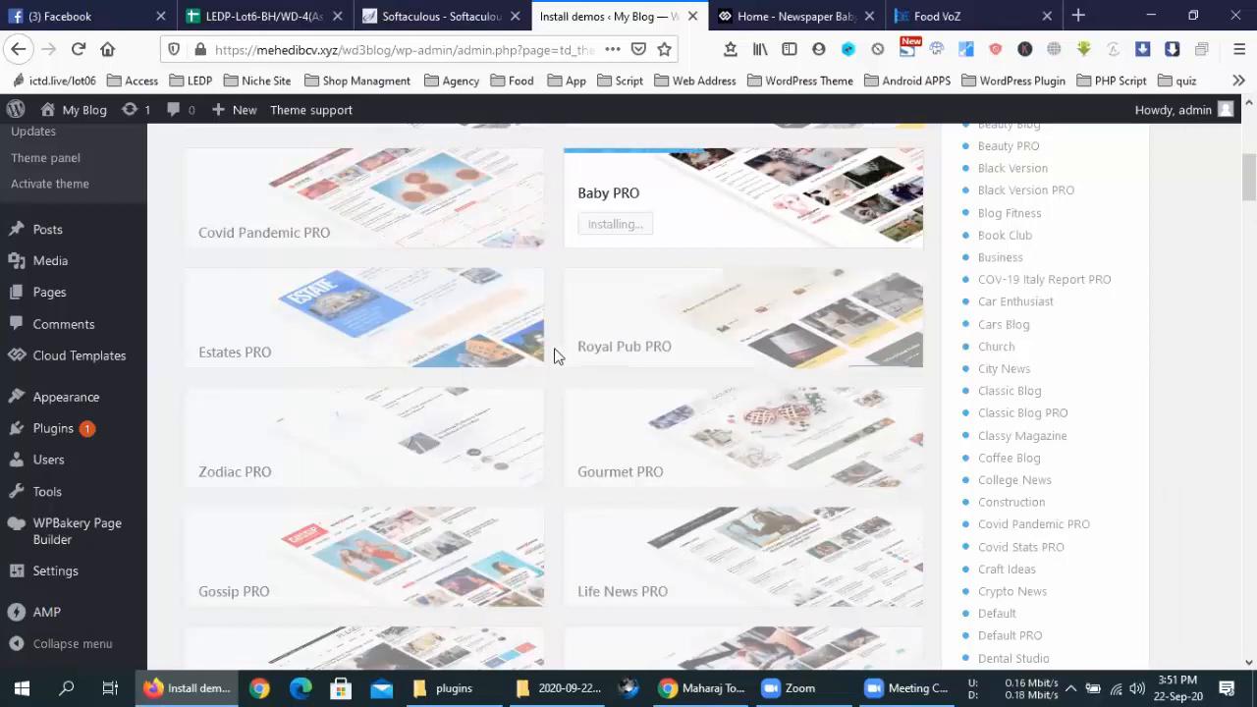
scroll(556, 348, up, 3)
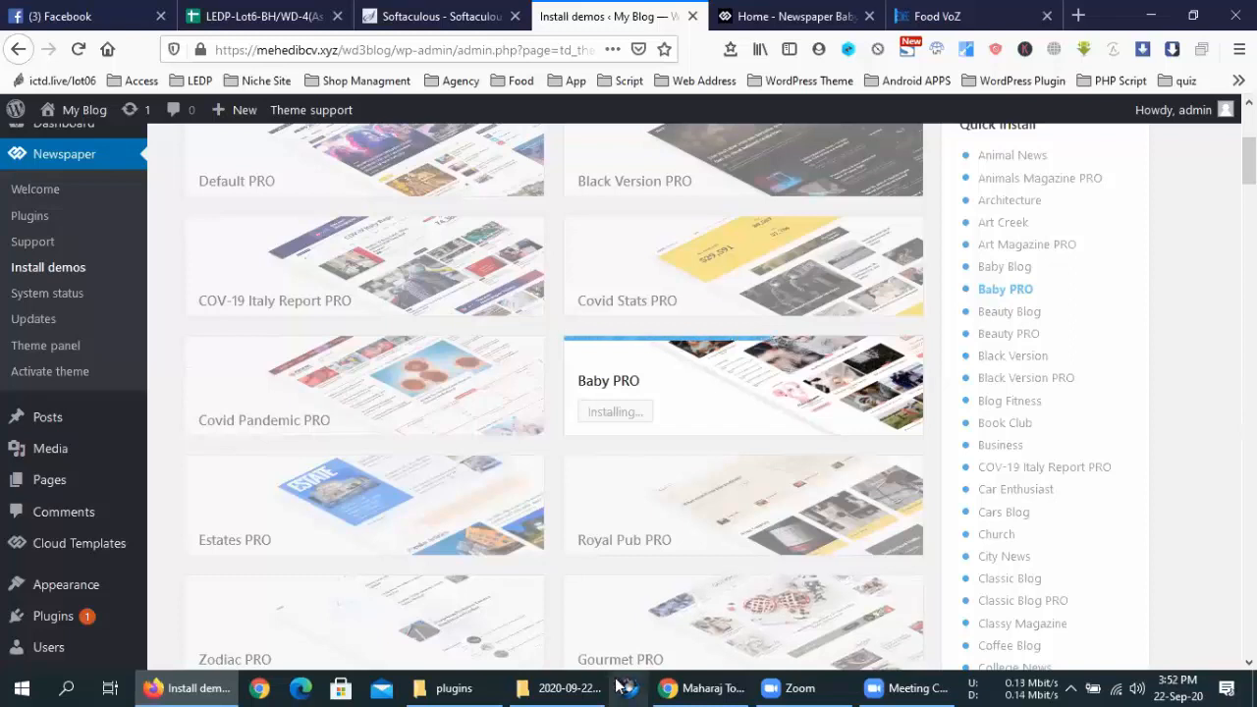
Open a new tab and load cracknull24h.com from the autofilled 'cra' address
click(1079, 16)
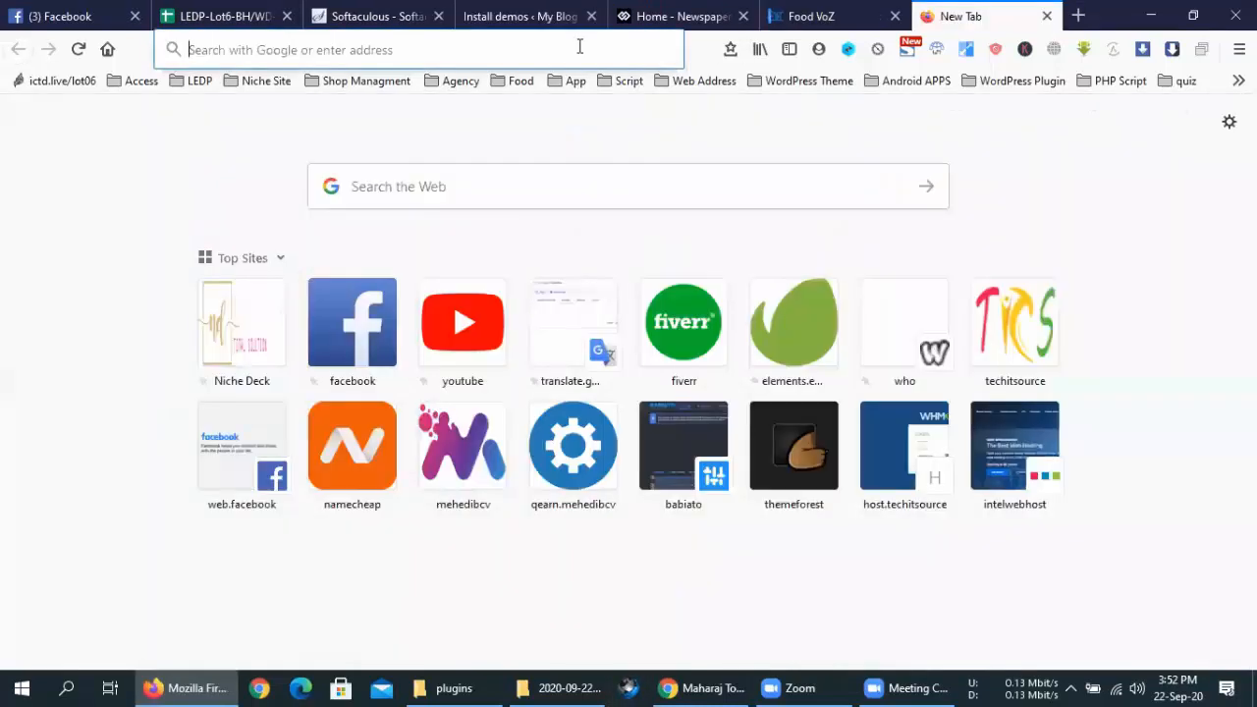
click(579, 46)
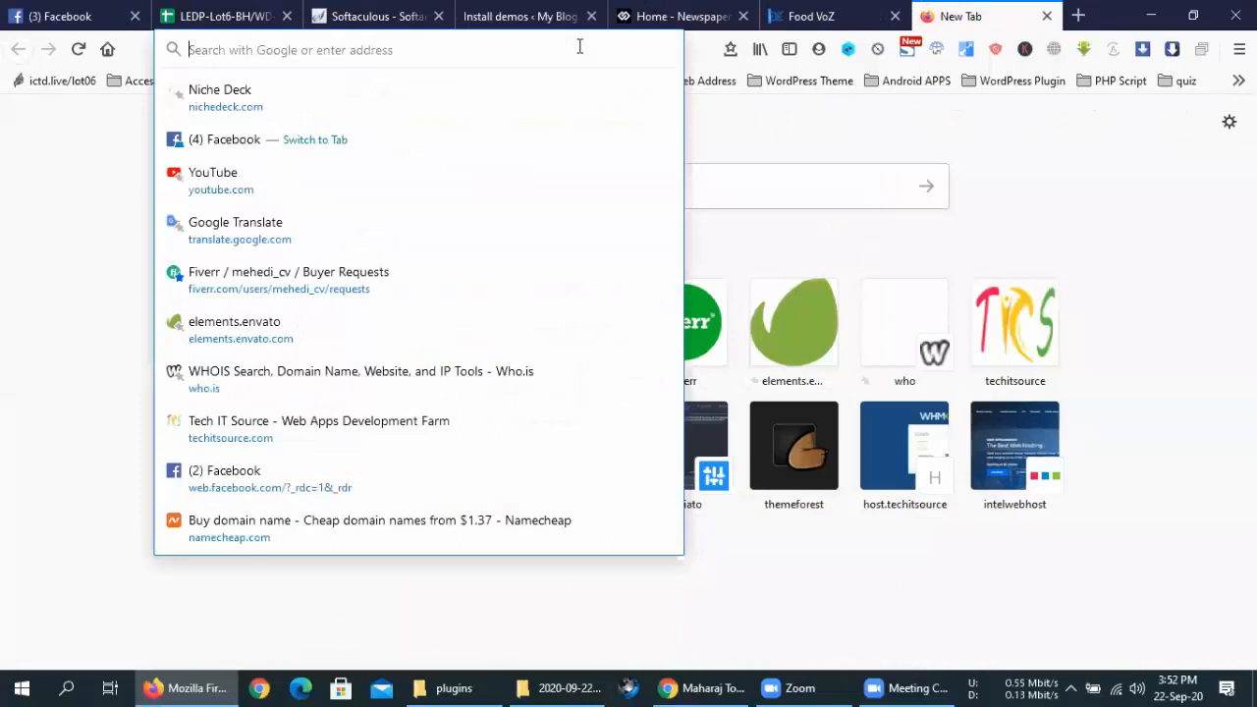
text(cracknull24h.com/)
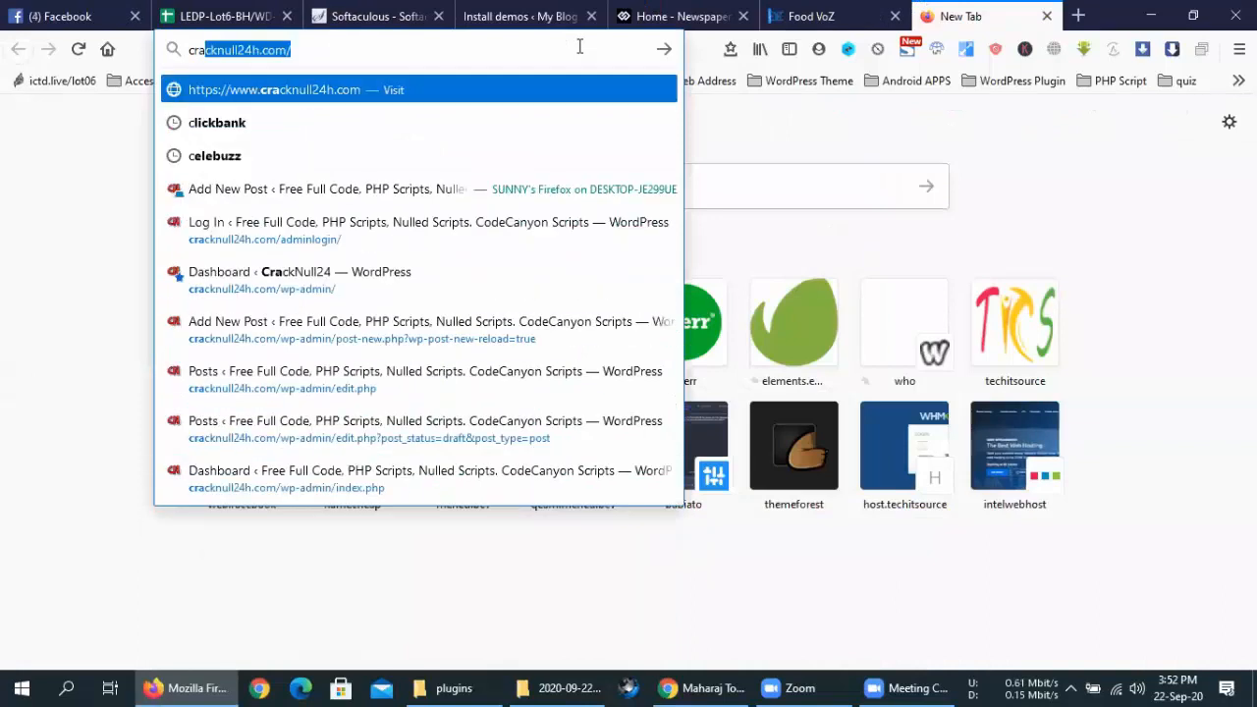
key(Return)
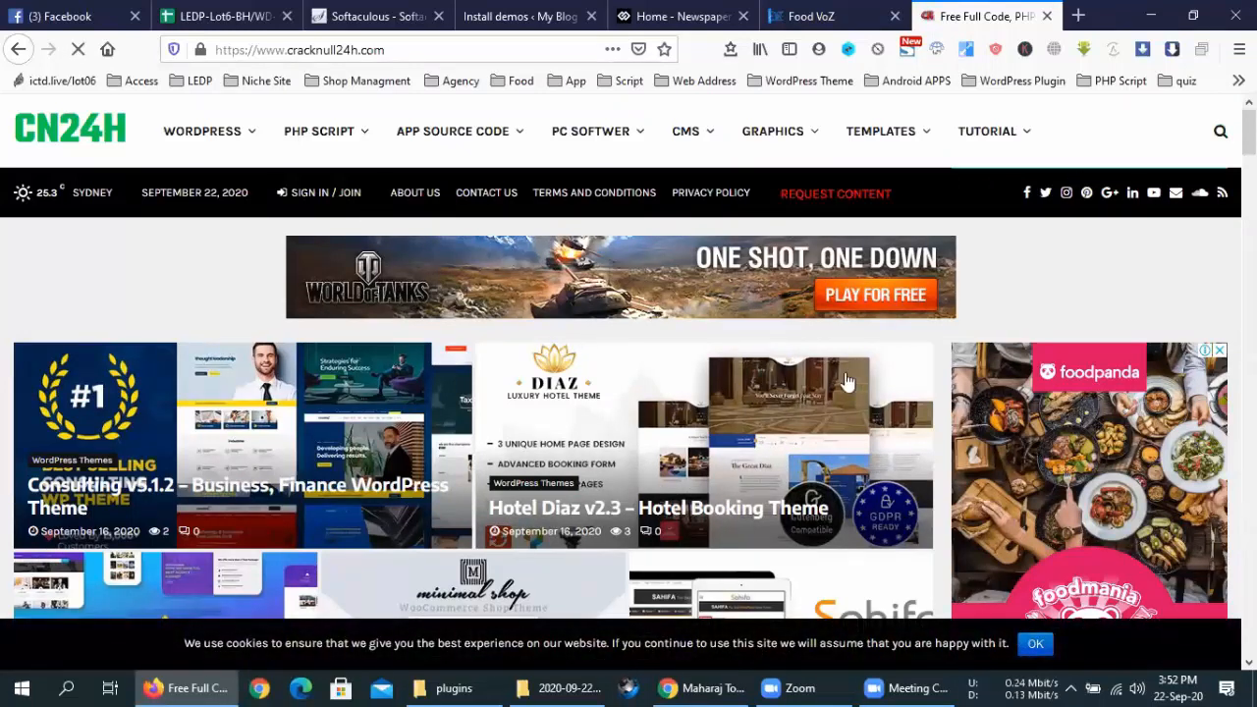
Search the CN24H site for 'covid'
scroll(884, 369, down, 5)
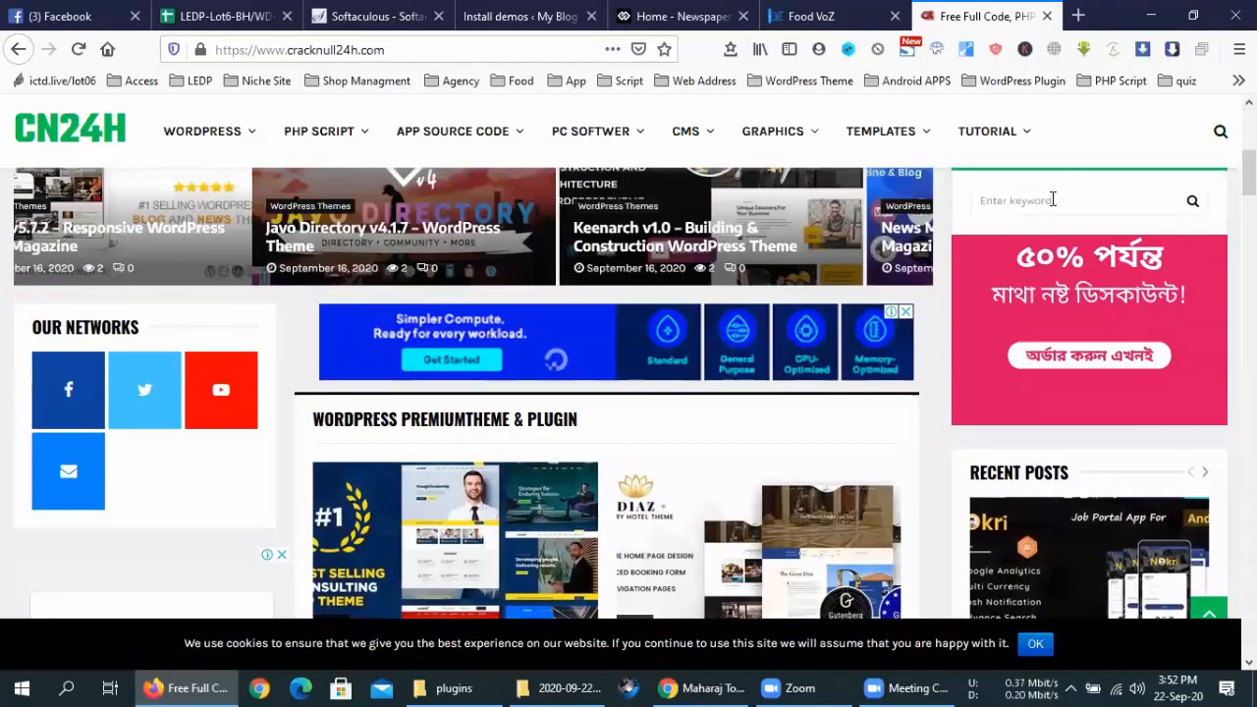
text(covid)
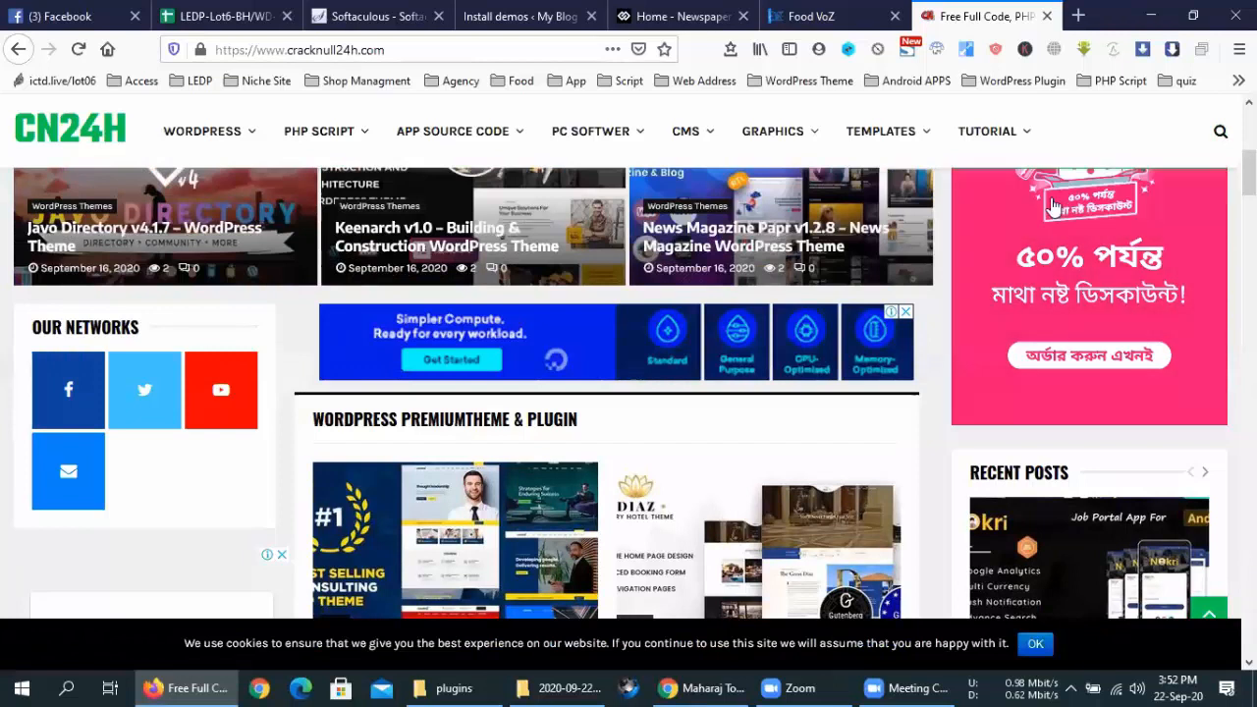
key(Return)
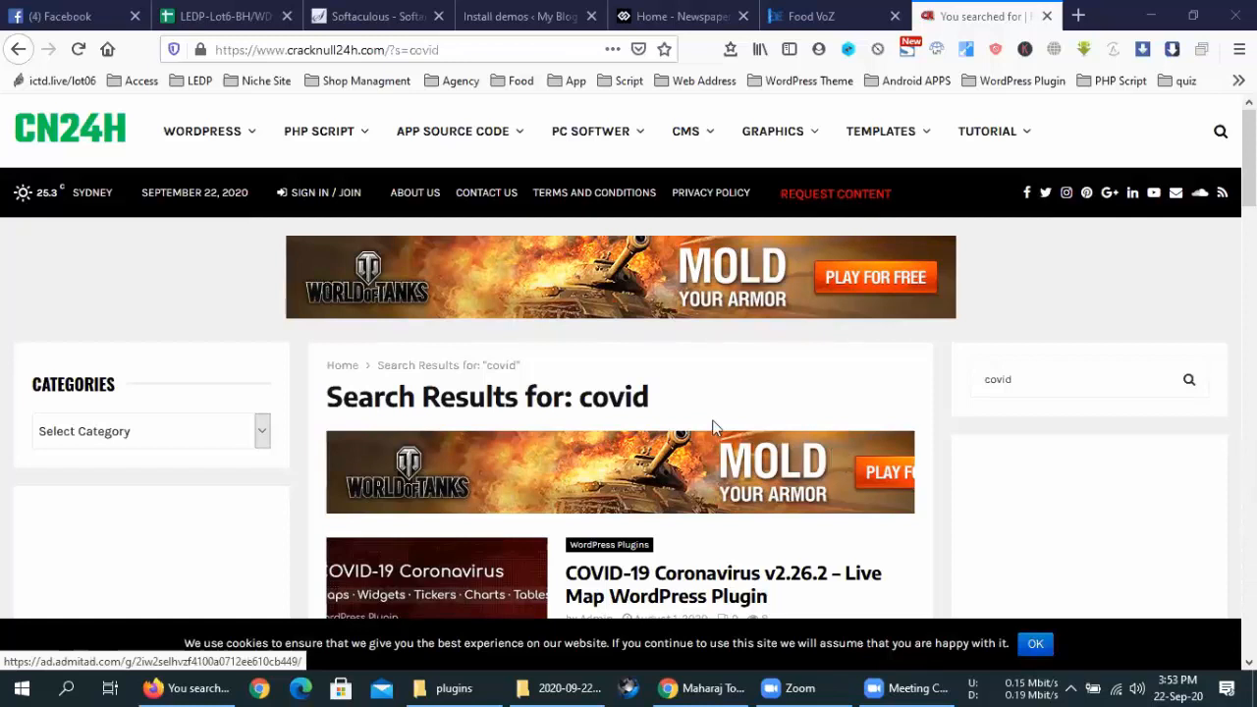
Scroll the covid results and open the COVID-19 Coronavirus v2.26.2 Live Map post in a background tab
scroll(707, 392, down, 3)
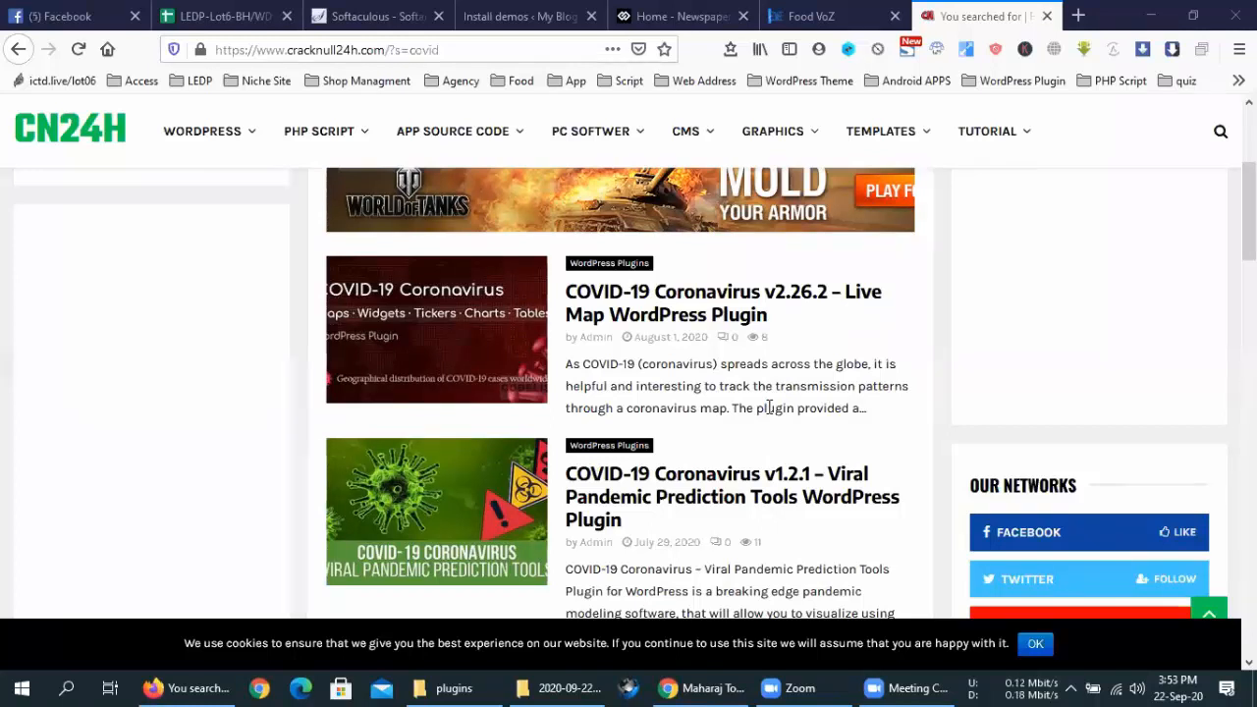
scroll(770, 408, down, 3)
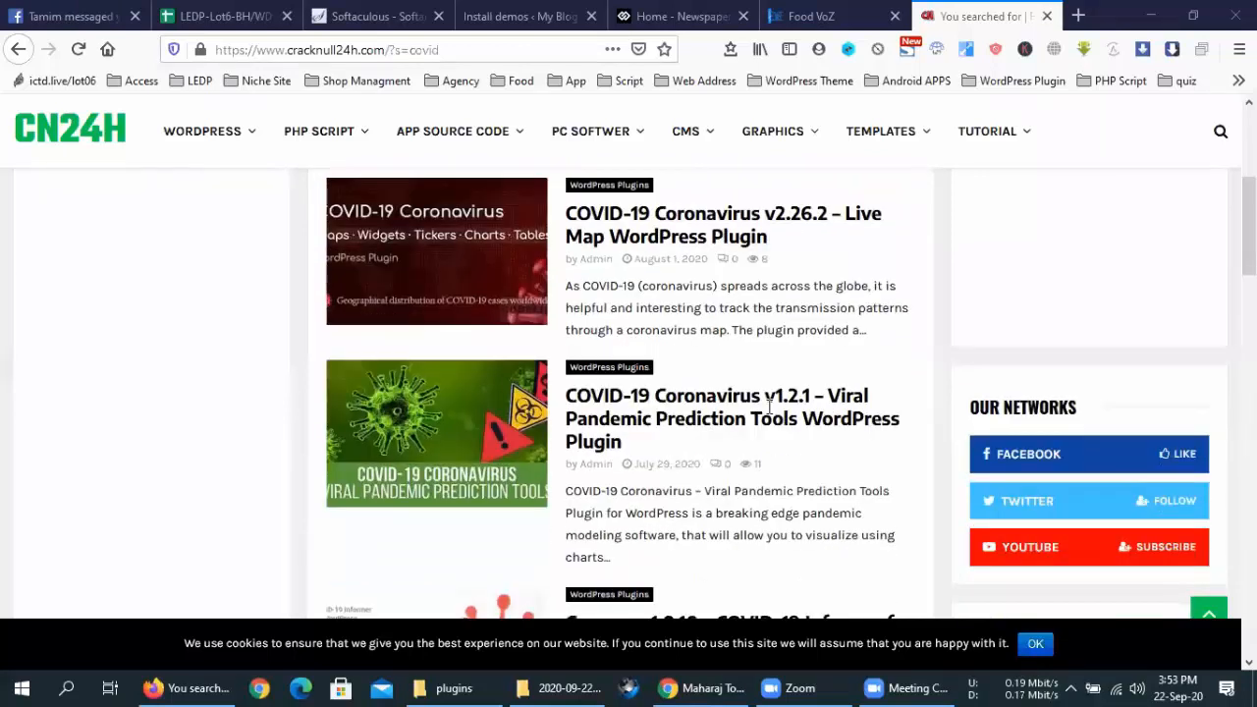
scroll(770, 407, down, 3)
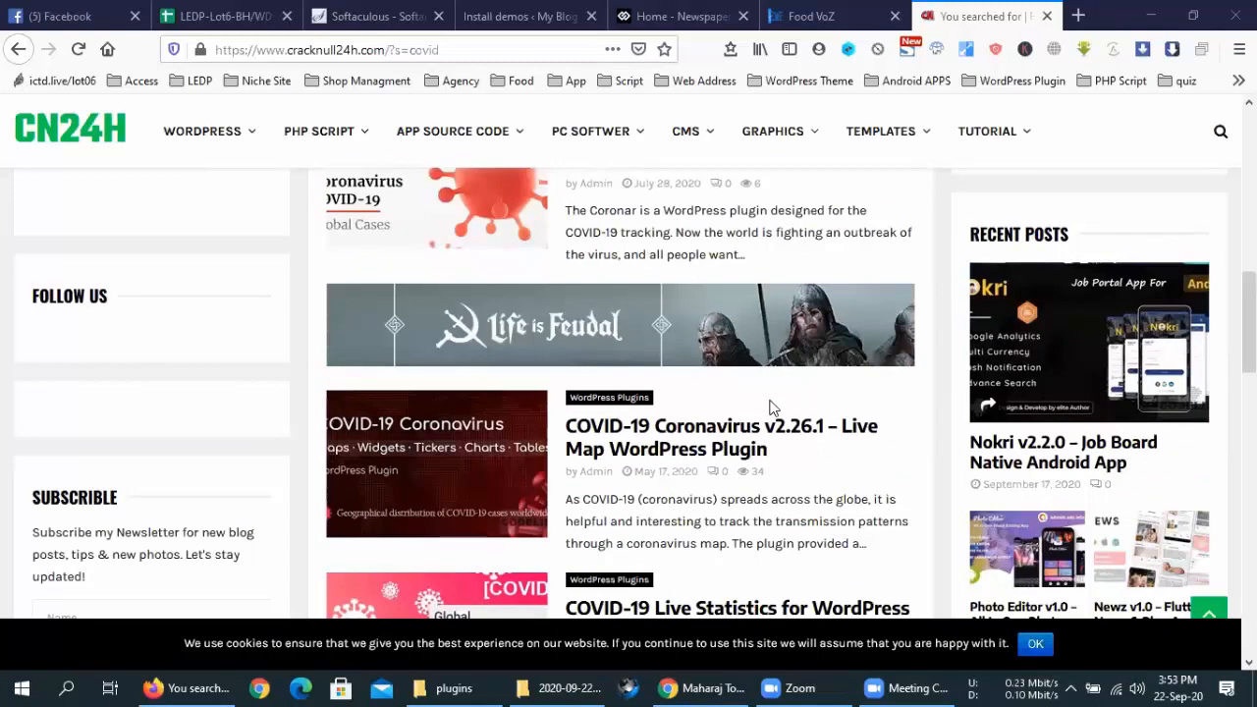
scroll(770, 407, up, 5)
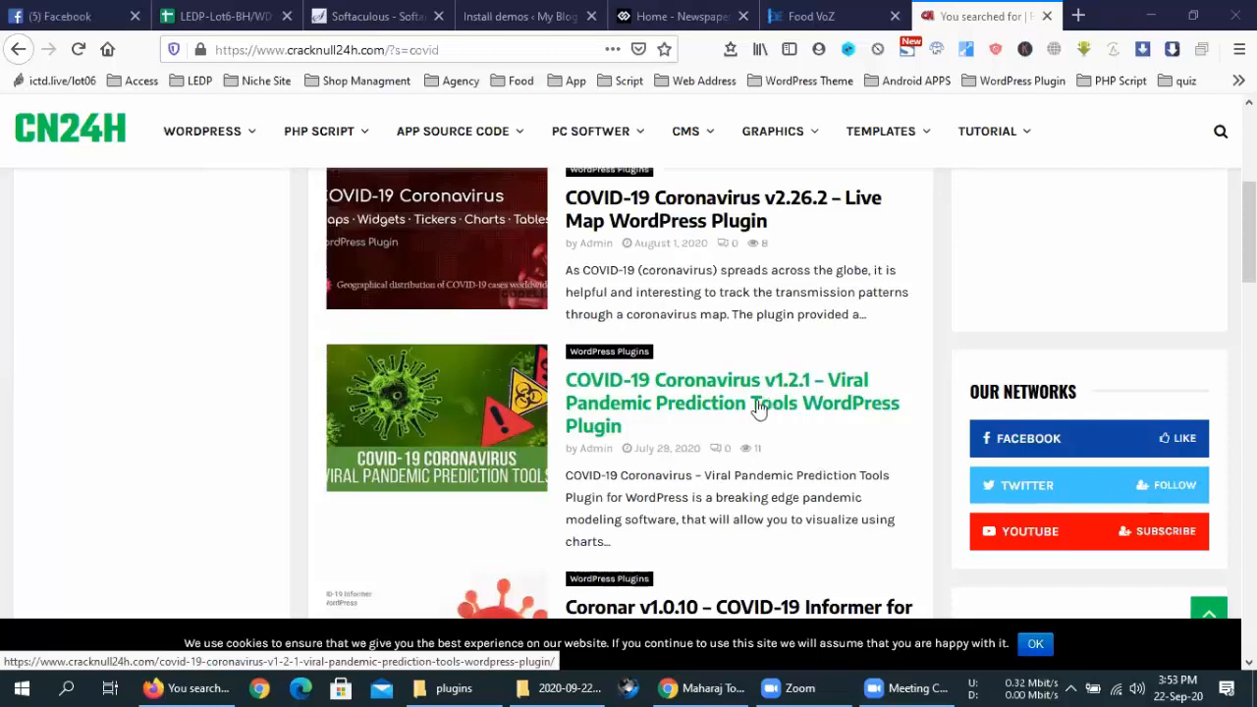
scroll(736, 317, up, 1)
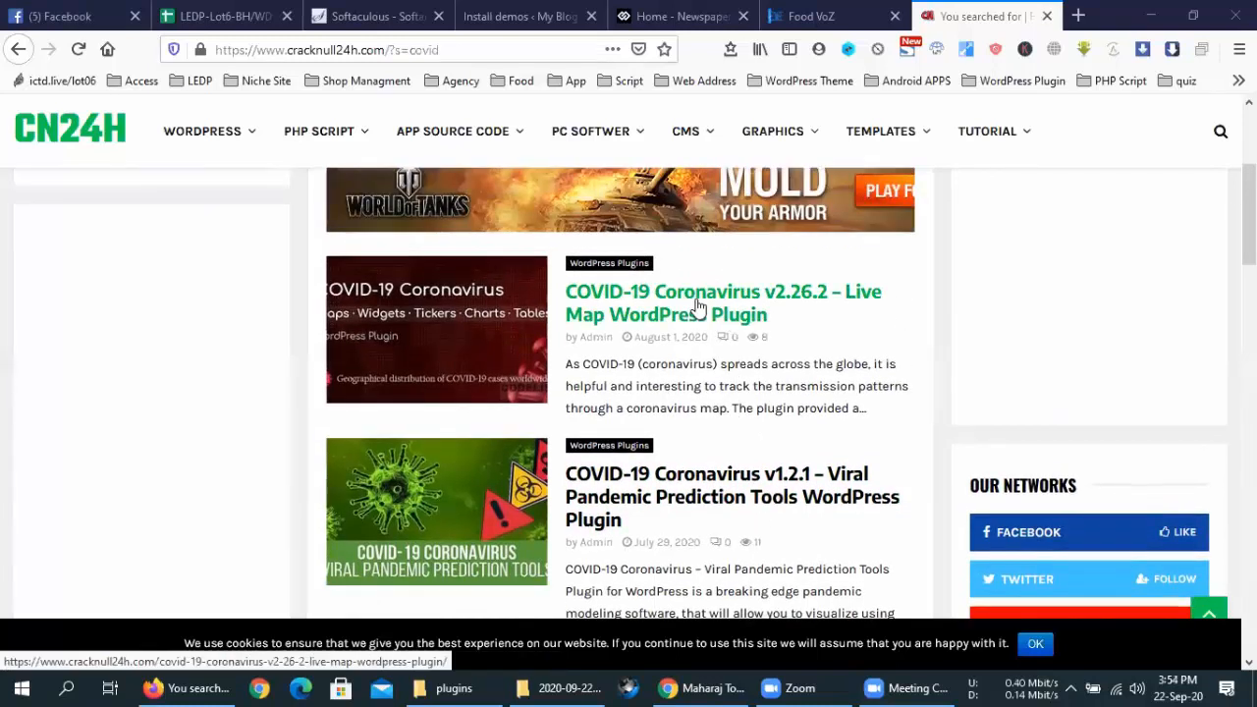
middle_click(697, 308)
scroll(798, 326, up, 2)
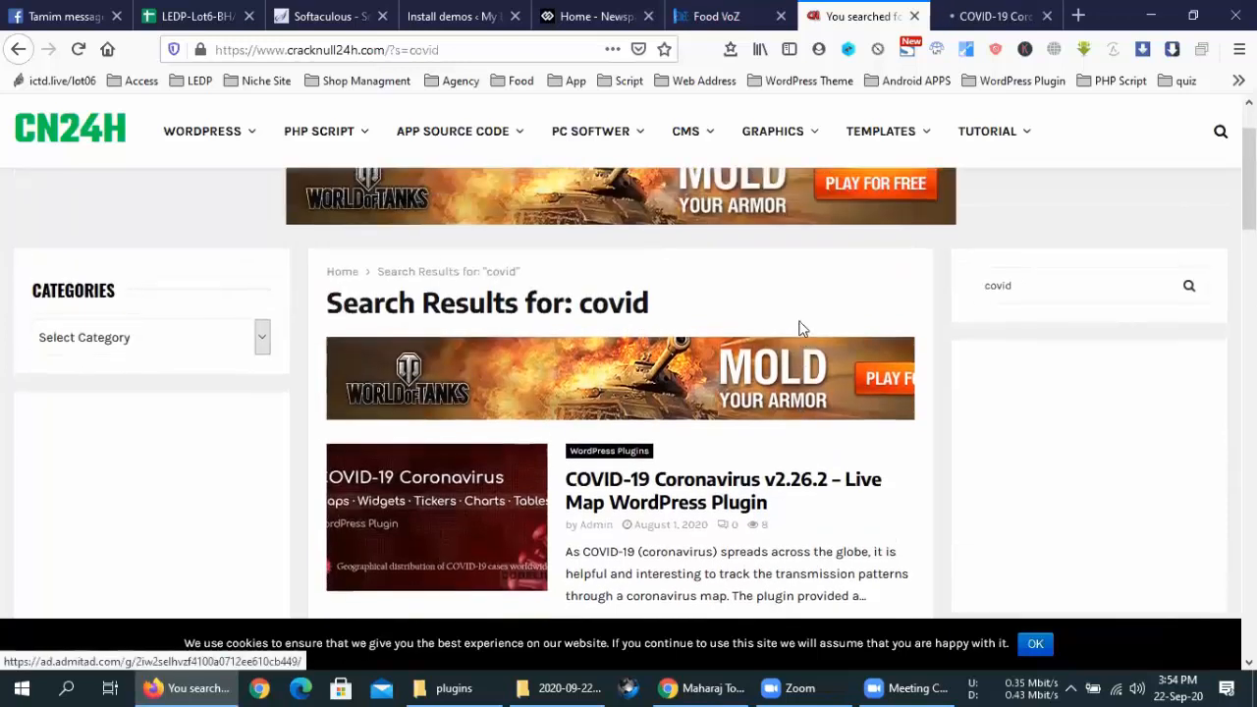
Follow the v2.26.2 plugin post's demo link through the lolinez redirect to CodeCanyon
scroll(800, 327, down, 3)
click(997, 16)
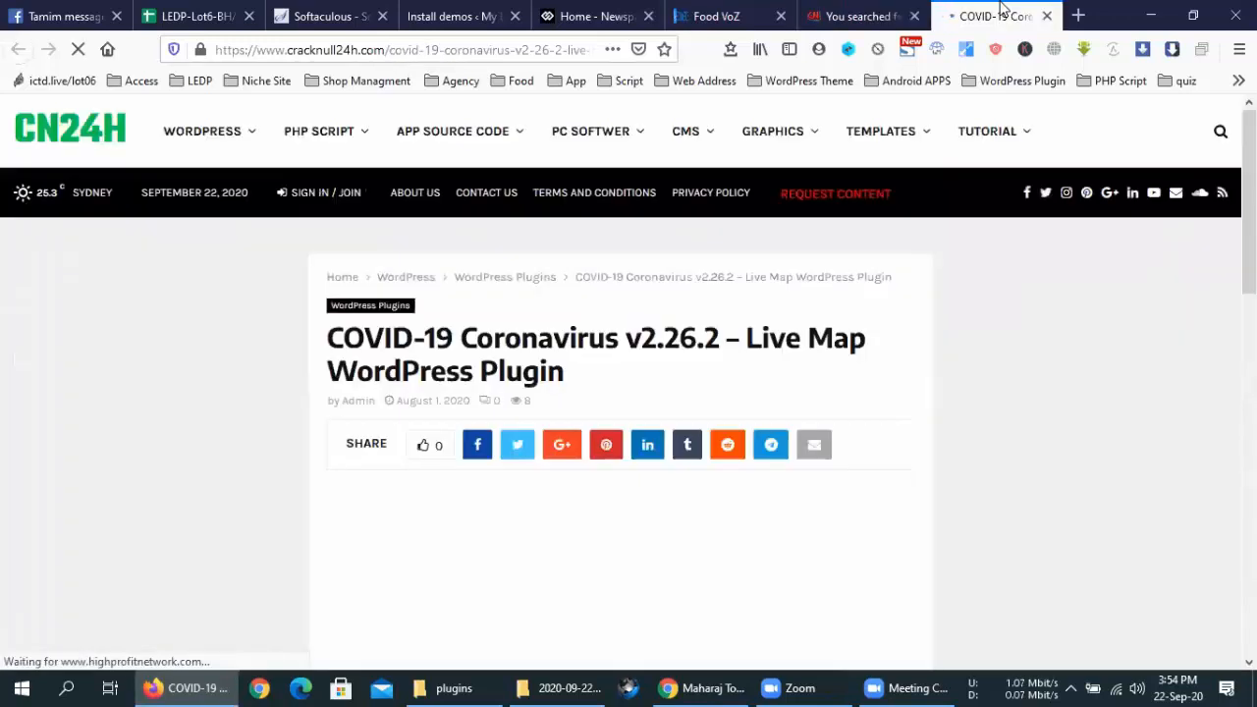
scroll(589, 432, down, 8)
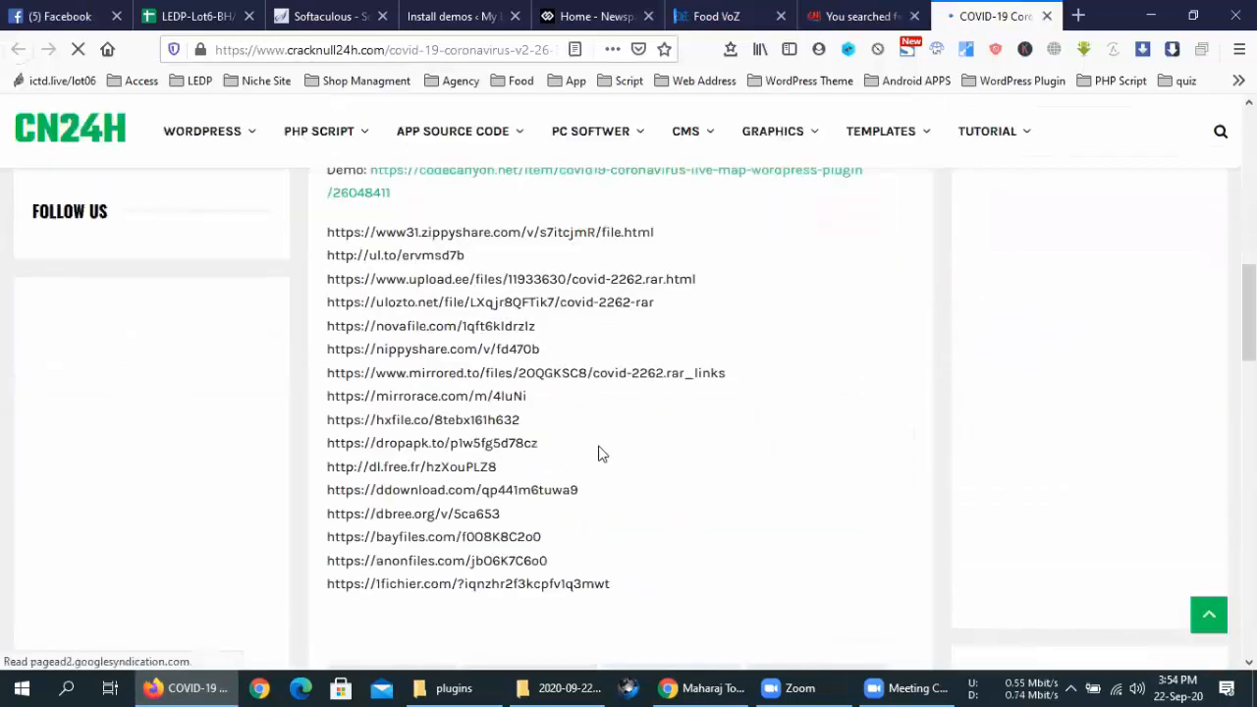
scroll(629, 442, up, 3)
middle_click(861, 362)
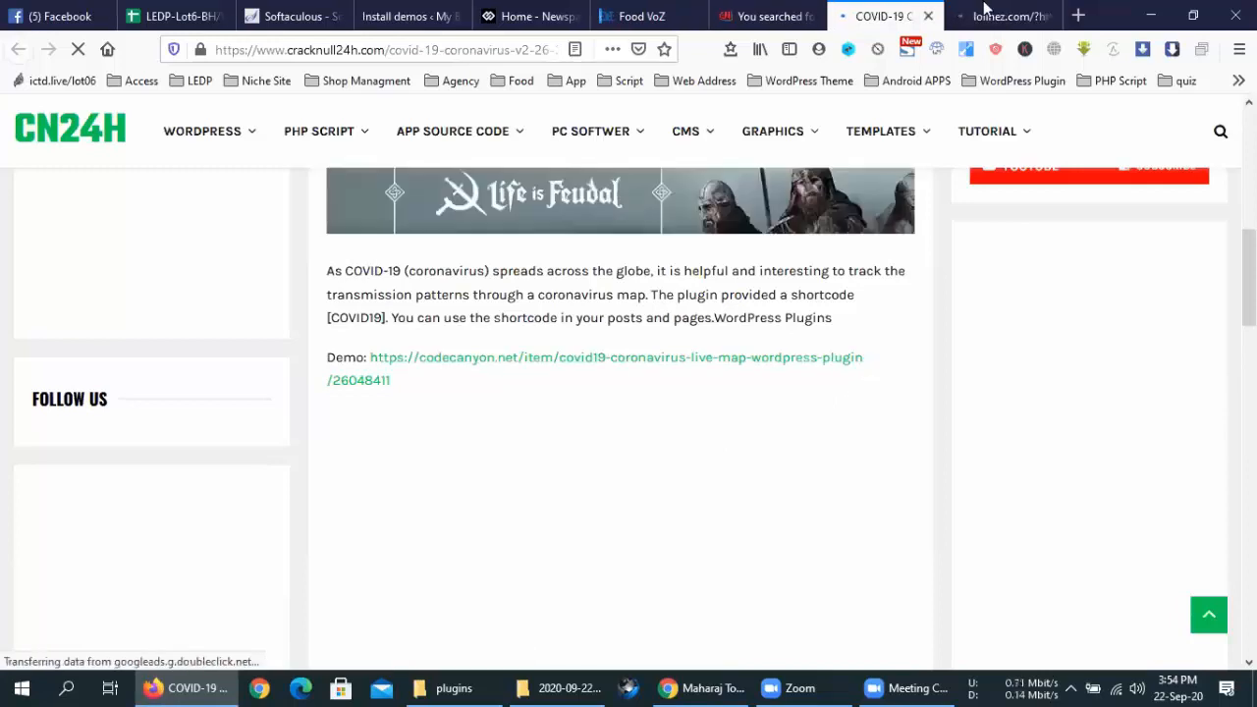
click(985, 10)
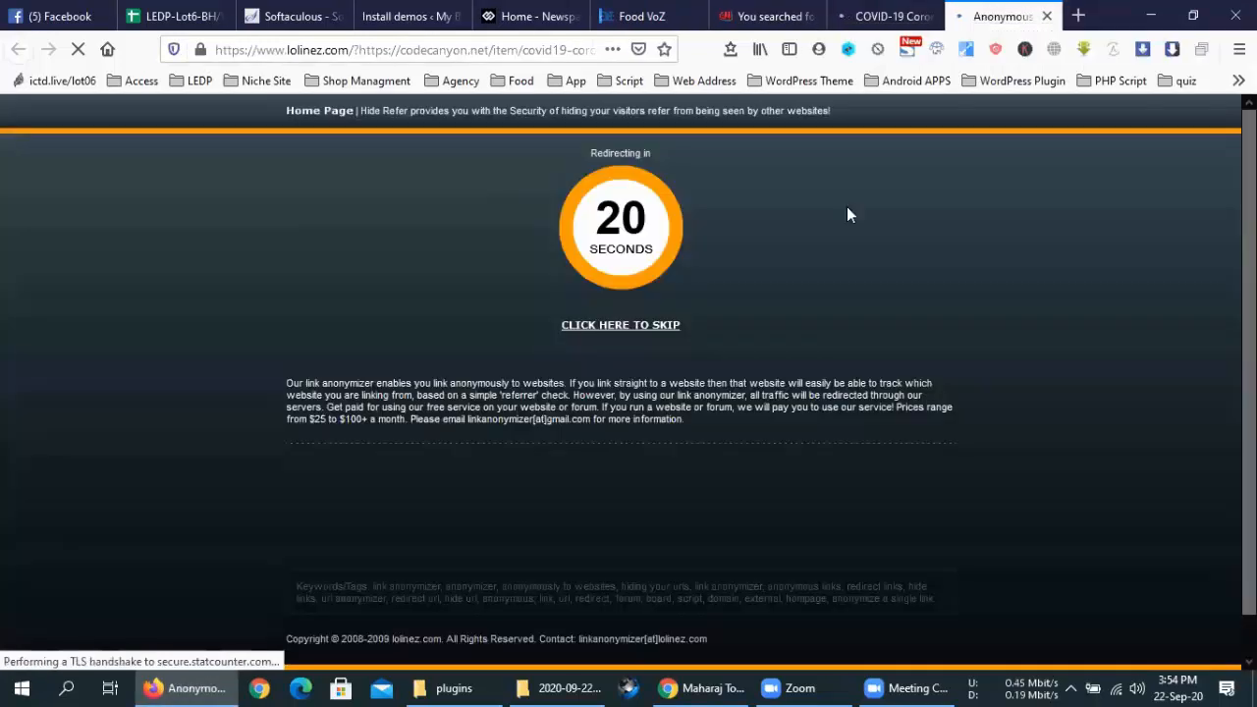
click(599, 326)
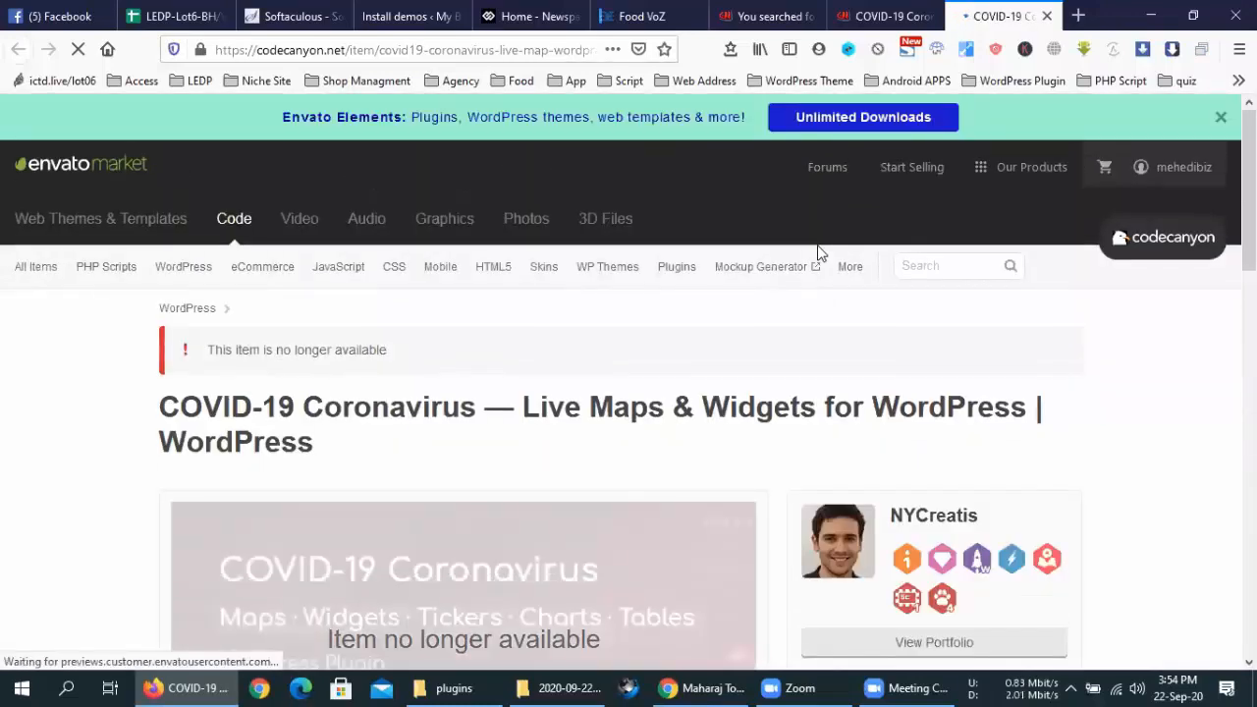
Close the unavailable v2.26.2 CodeCanyon item and its CN24H post
scroll(747, 411, down, 4)
scroll(761, 417, down, 2)
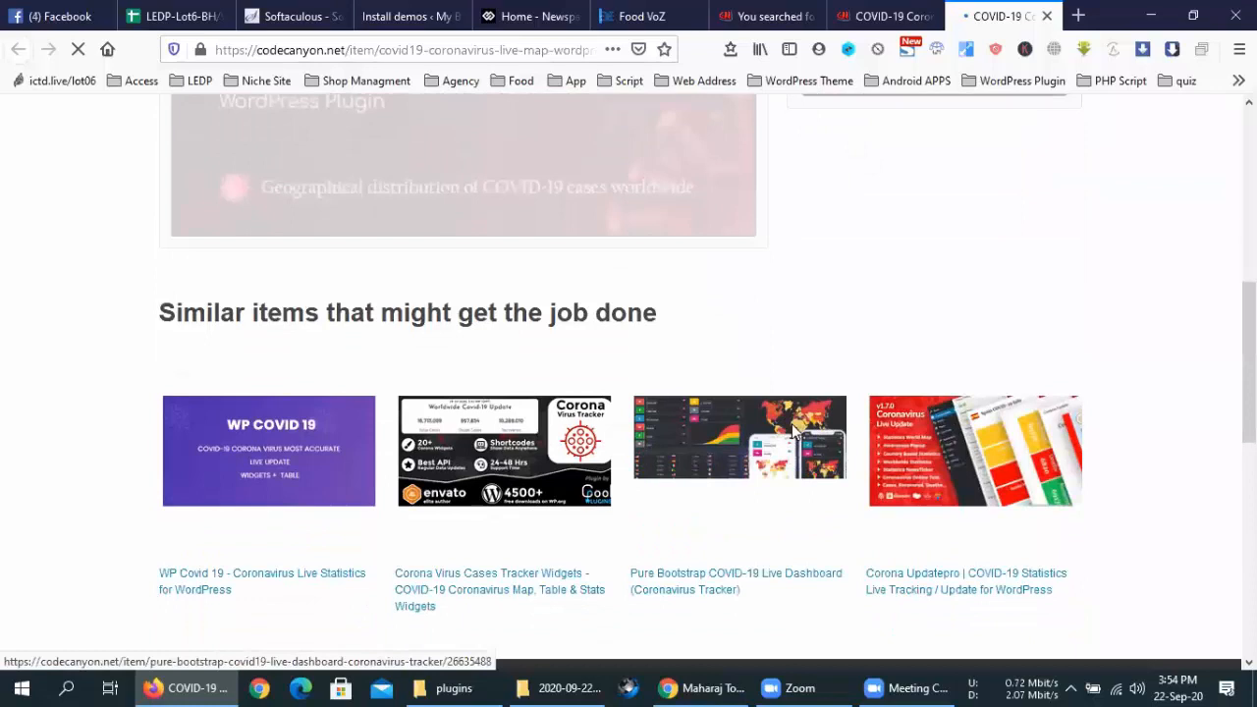
scroll(794, 430, up, 6)
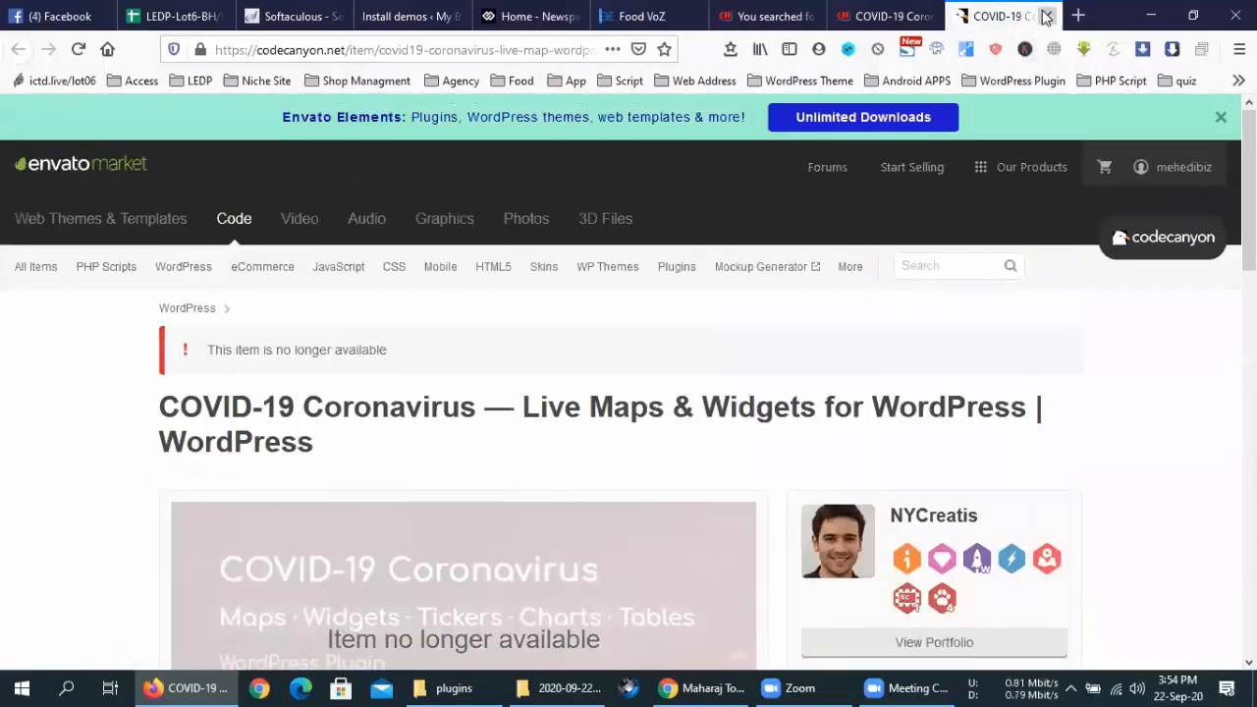
click(1047, 16)
key(ctrl+w)
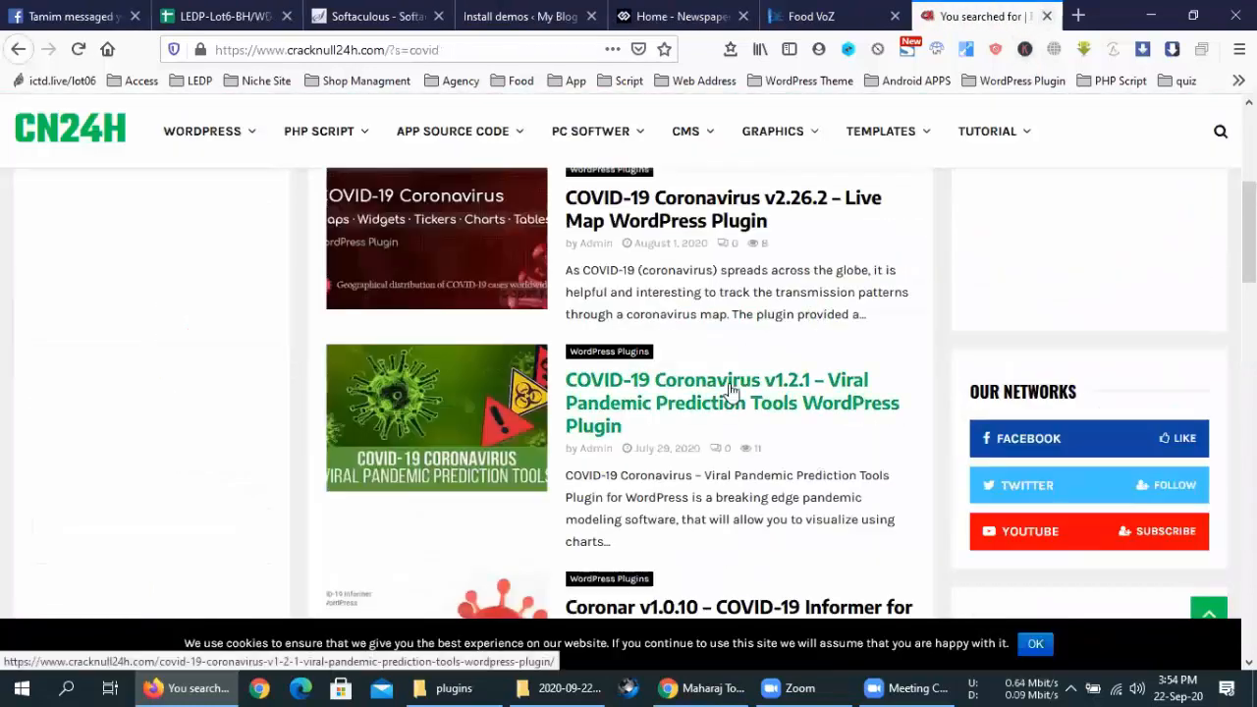
Open the v1.2.1 Viral Pandemic and Coronar v1.0.10 posts in new tabs
middle_click(731, 388)
scroll(730, 386, down, 1)
scroll(729, 385, down, 1)
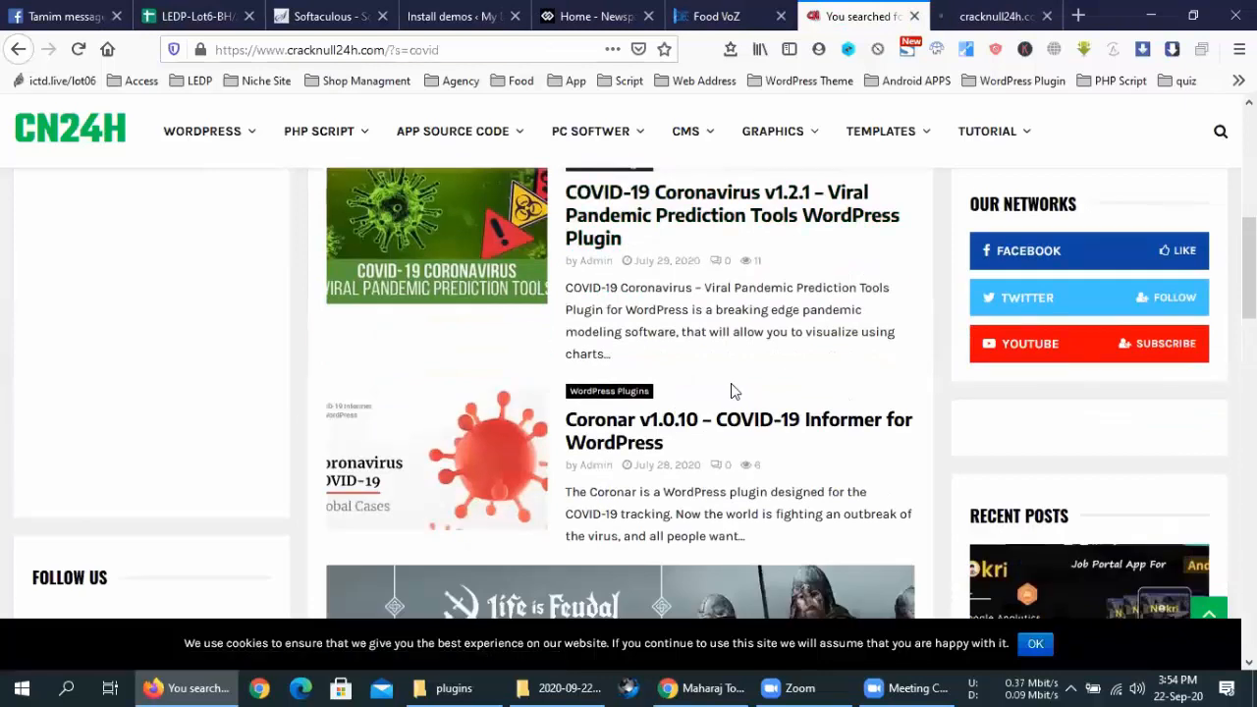
scroll(765, 282, down, 3)
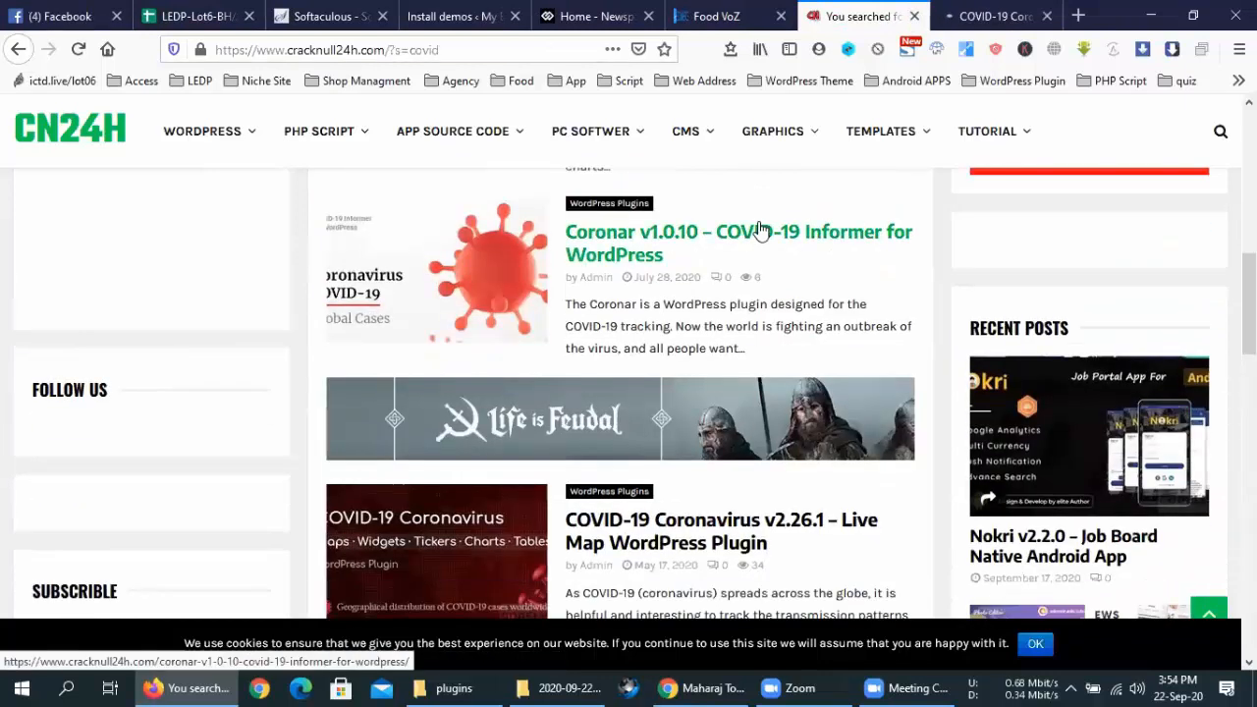
middle_click(761, 236)
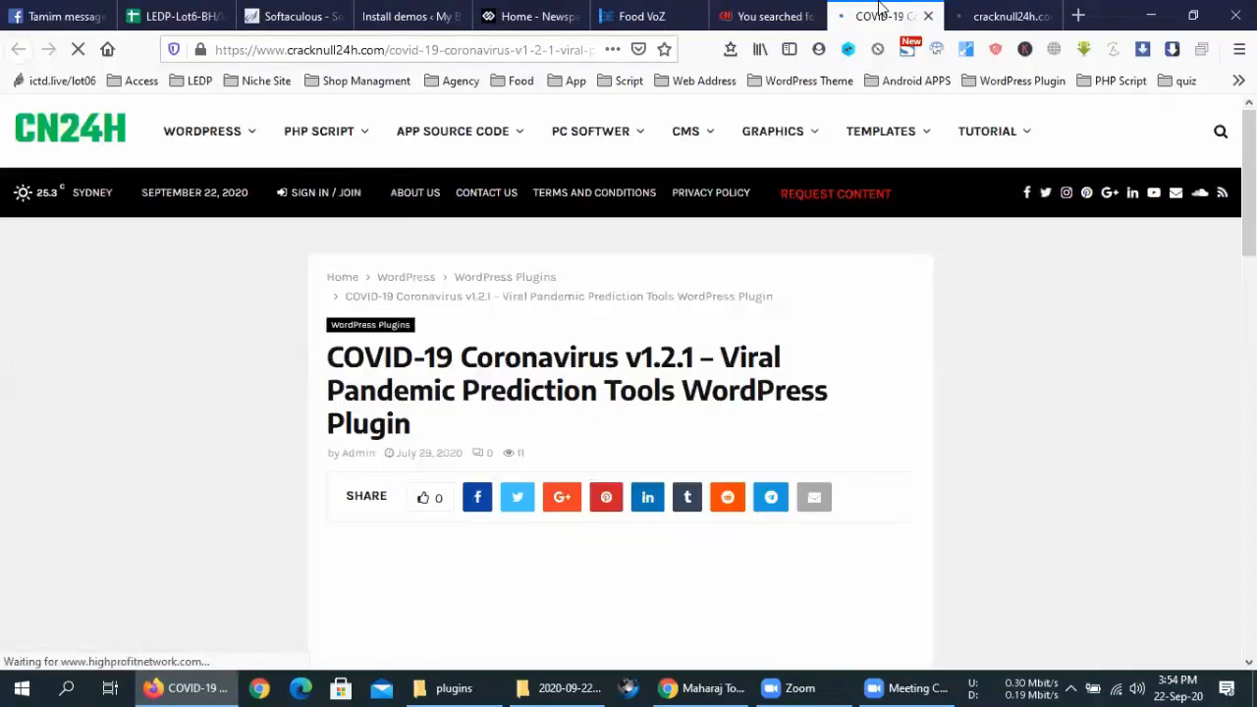
Follow the v1.2.1 post's demo link and skip the lolinez countdown toward CodeCanyon
scroll(764, 461, down, 6)
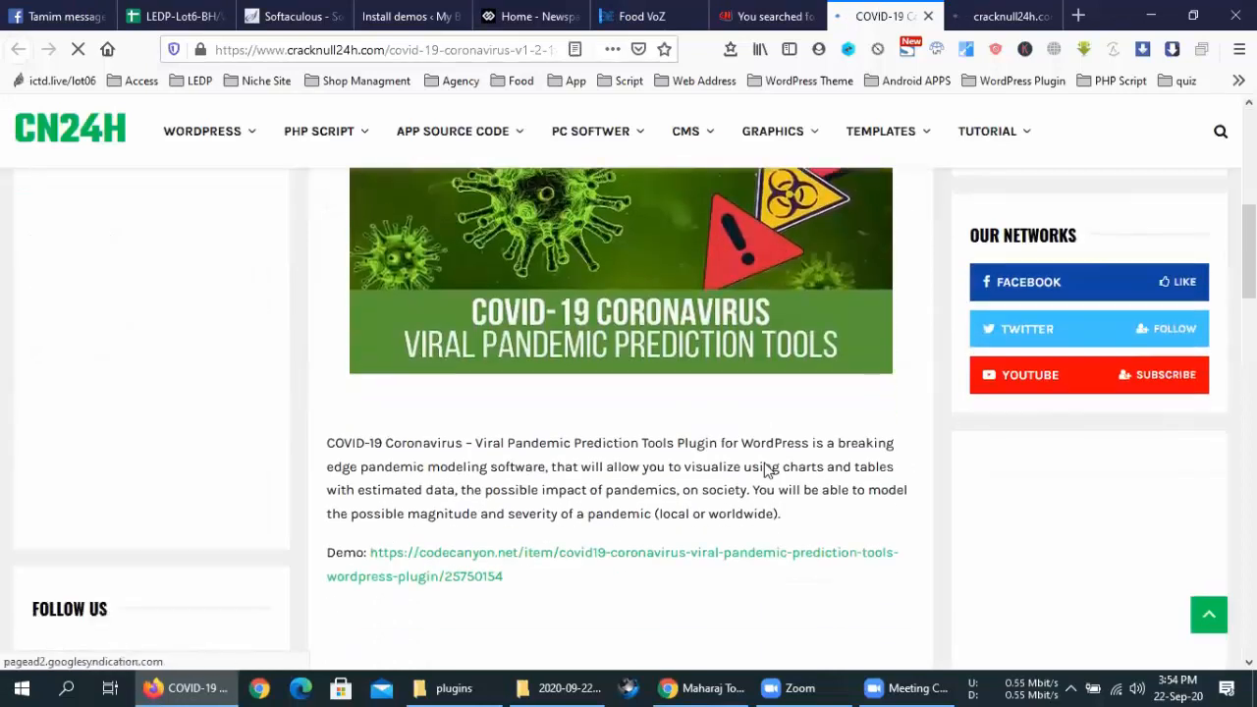
middle_click(796, 347)
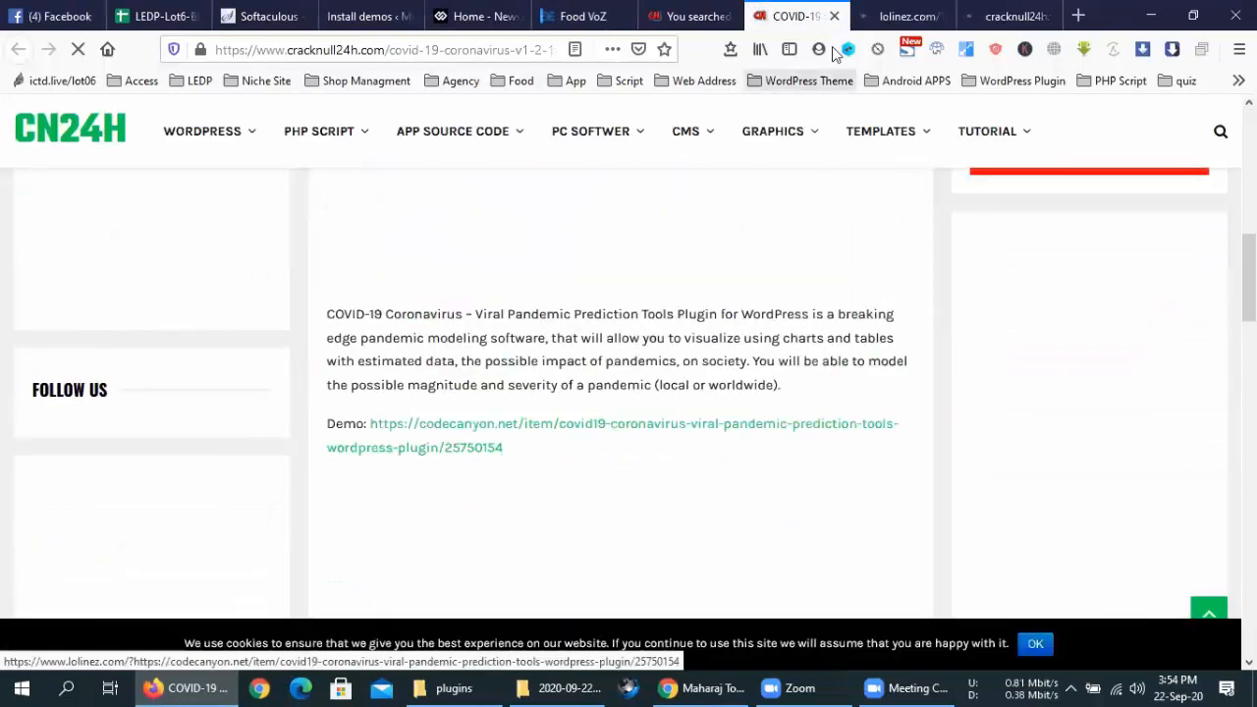
click(884, 14)
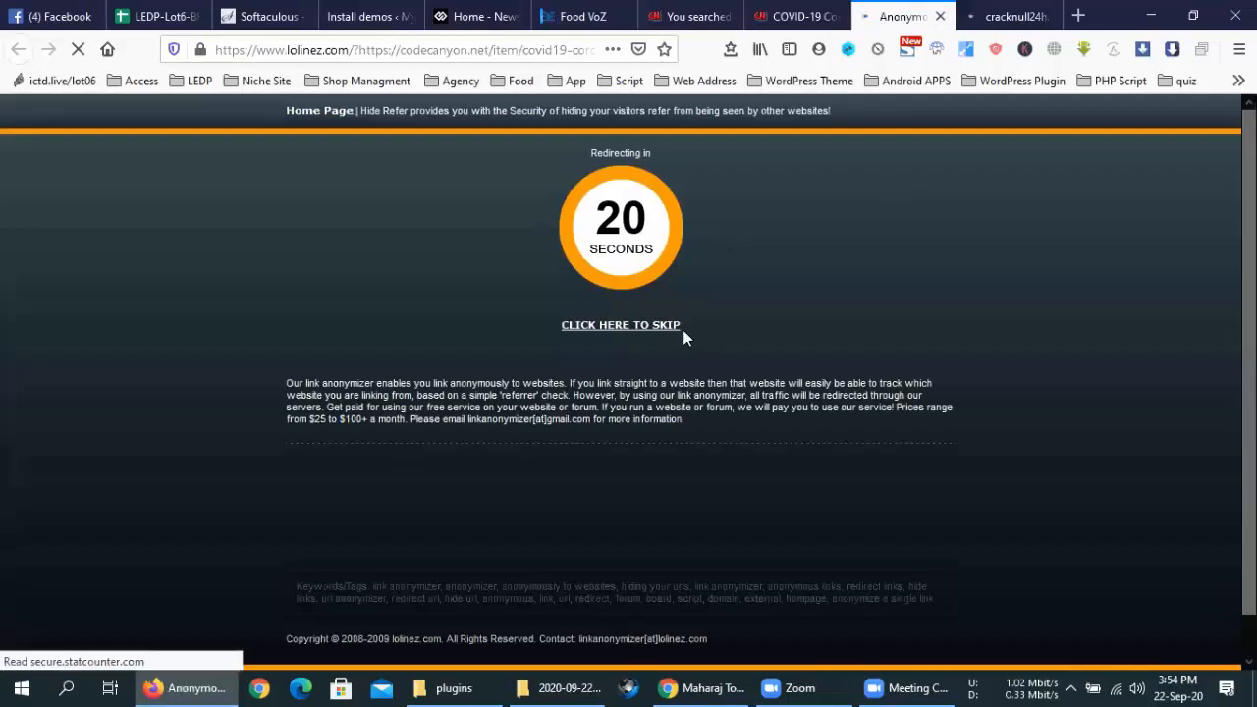
click(666, 337)
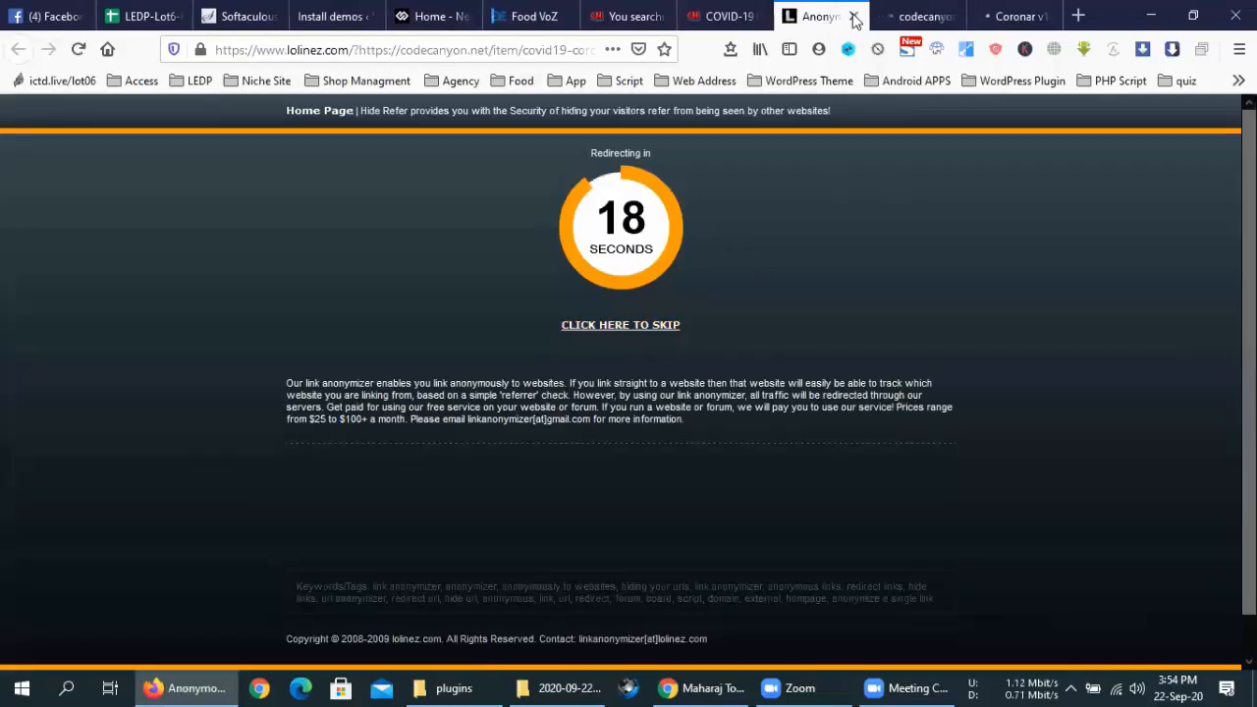
Follow the Coronar v1.0.10 post's demo link through the redirect to its CodeCanyon page
click(853, 16)
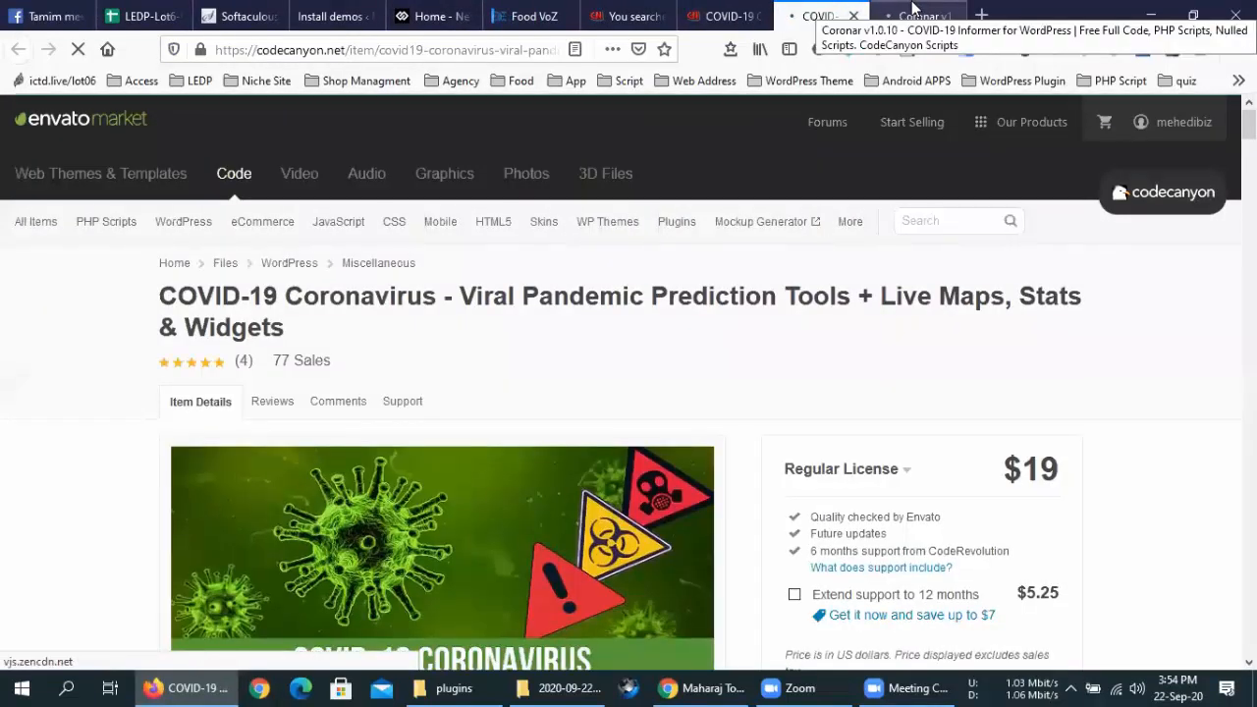
click(911, 12)
scroll(623, 346, down, 10)
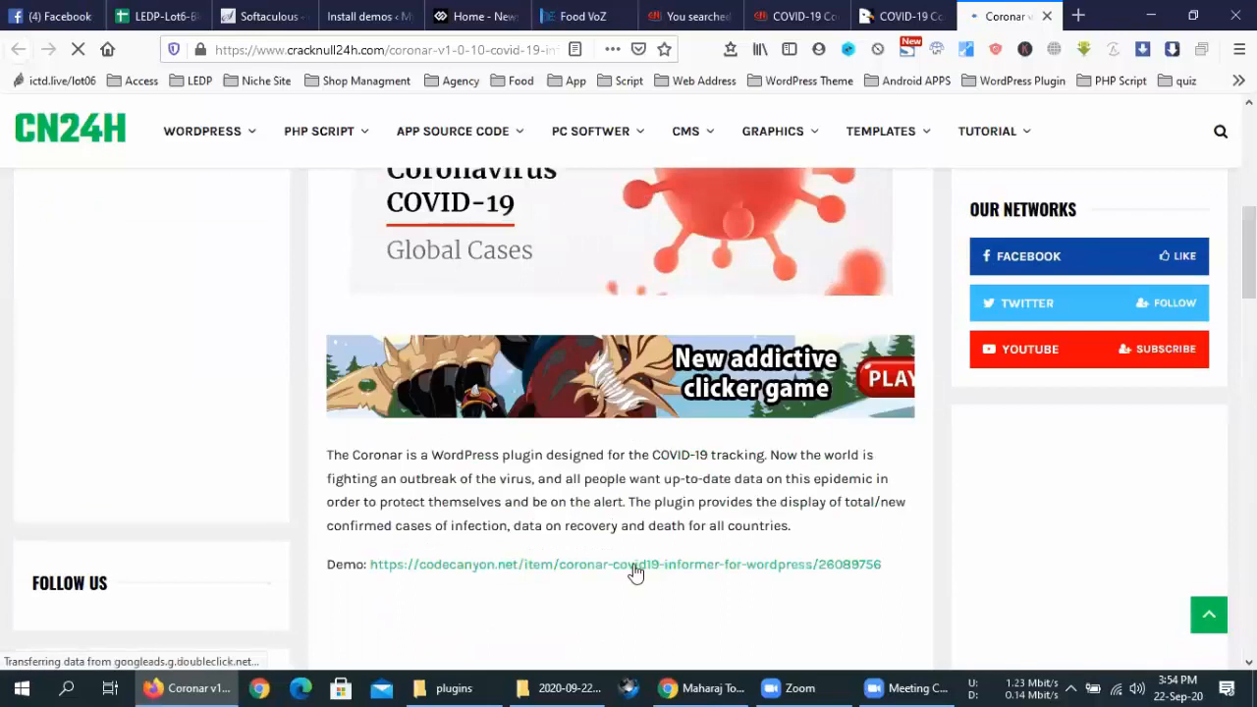
middle_click(634, 568)
click(1012, 16)
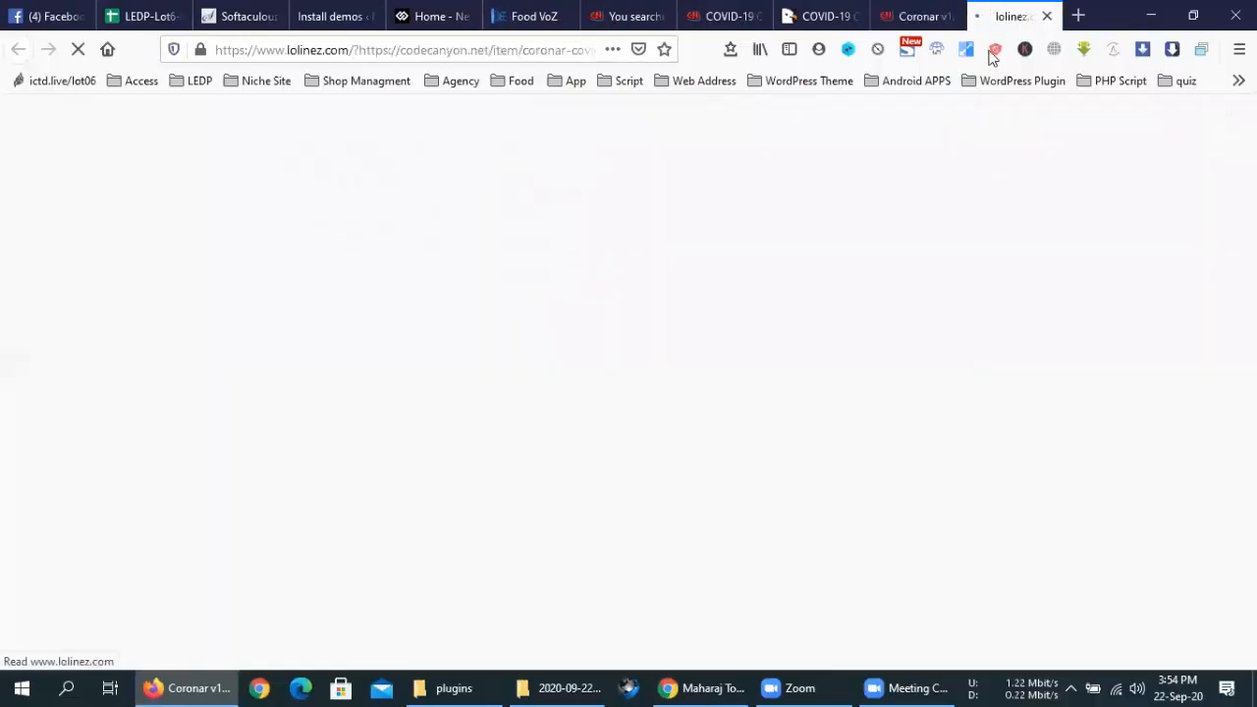
click(628, 334)
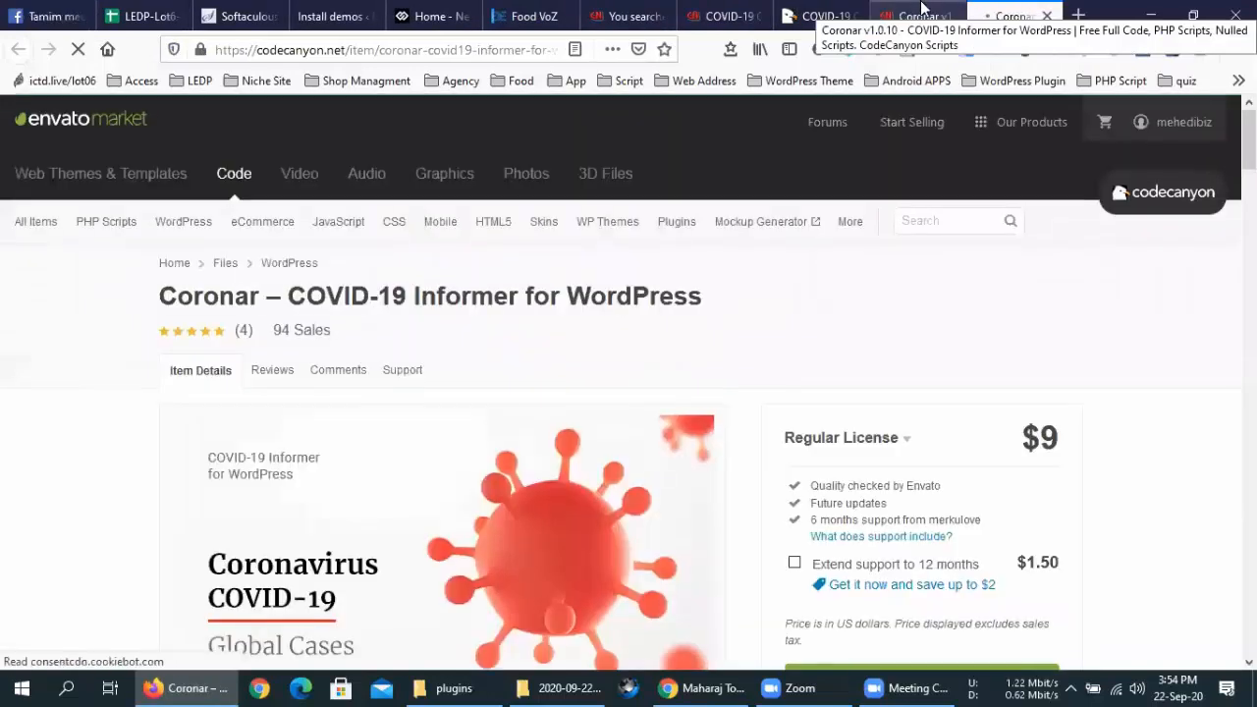
Open the Coronar plugin's live preview from its CodeCanyon item page
scroll(281, 580, down, 3)
click(281, 580)
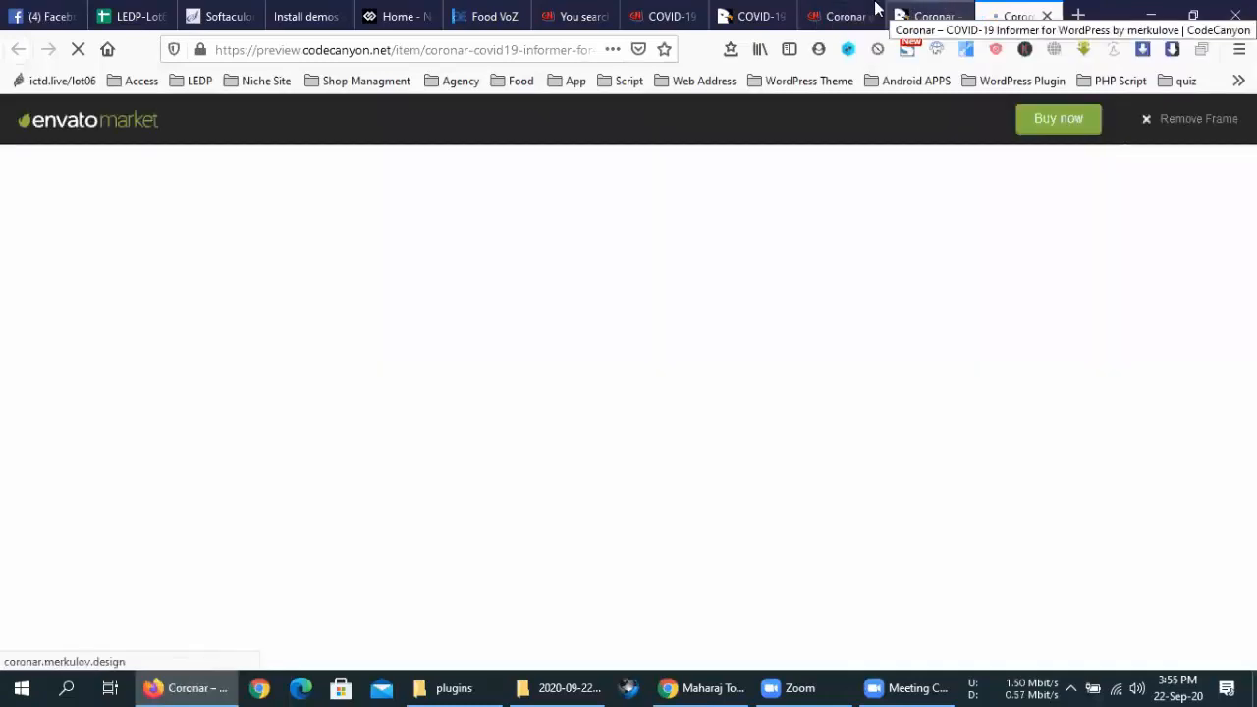
key(ctrl+w)
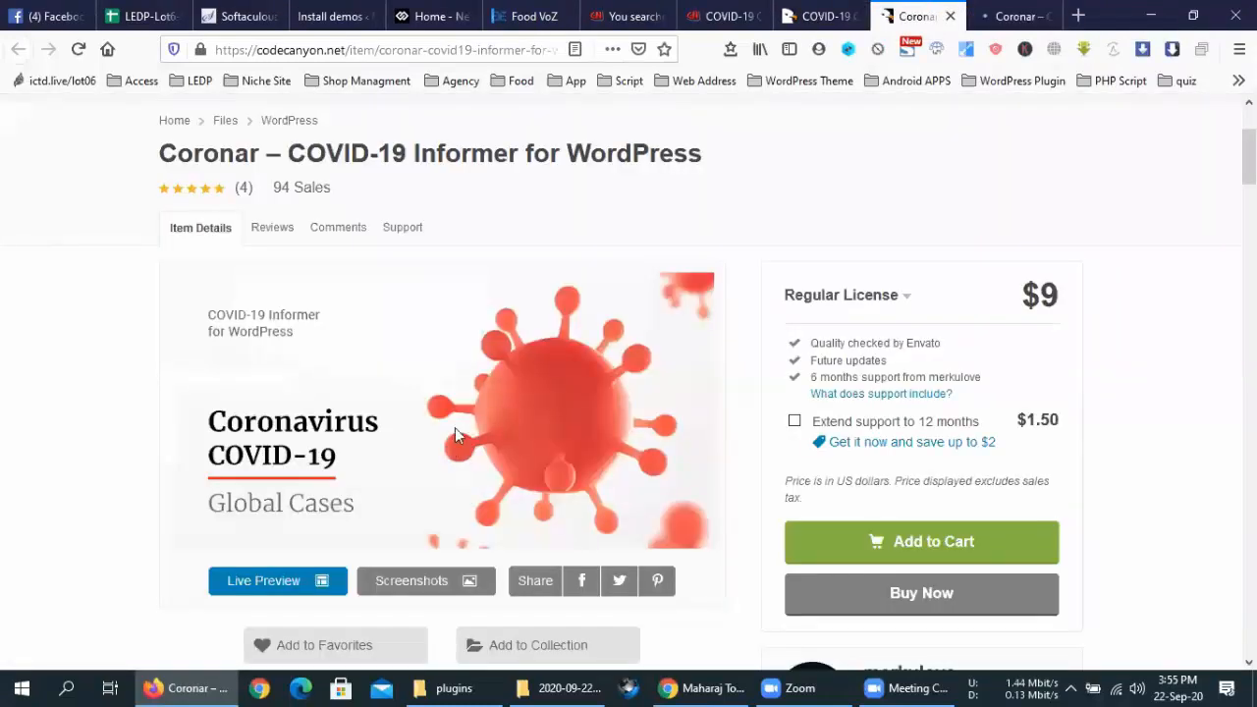
key(ctrl+shift+Tab)
scroll(285, 438, down, 2)
click(283, 422)
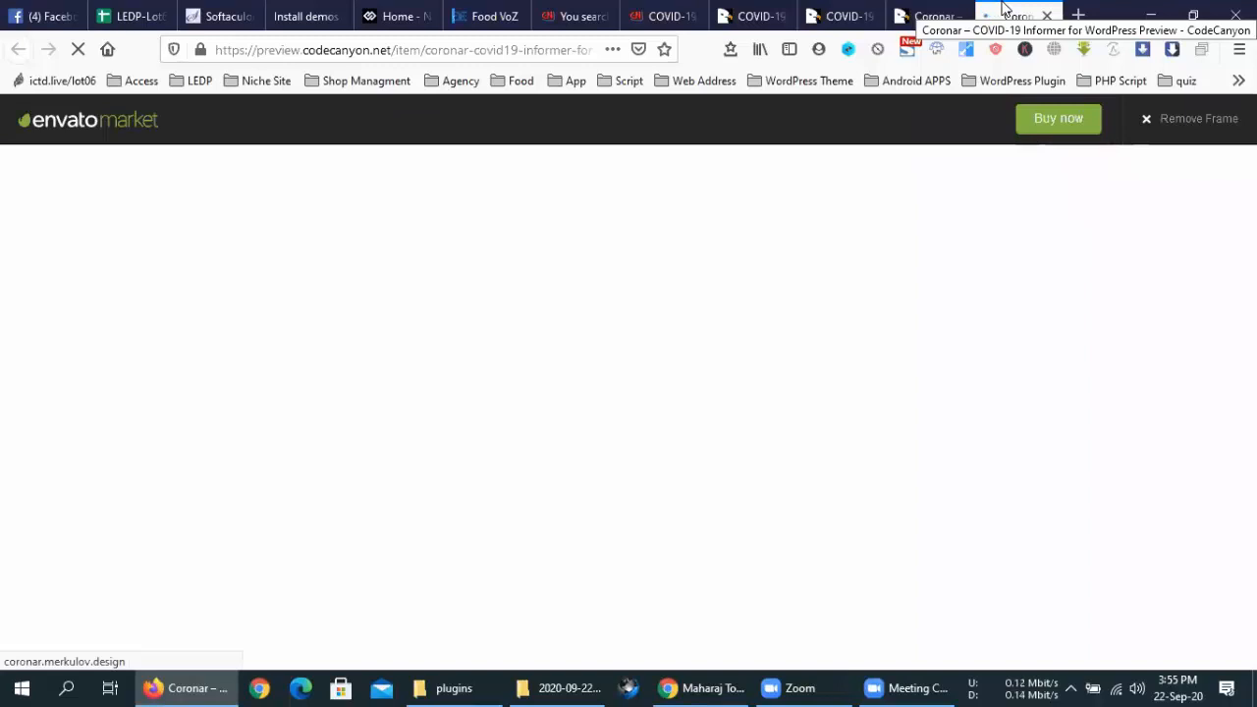
Scroll through the Viral Pandemic Prediction Tools live preview page
click(931, 14)
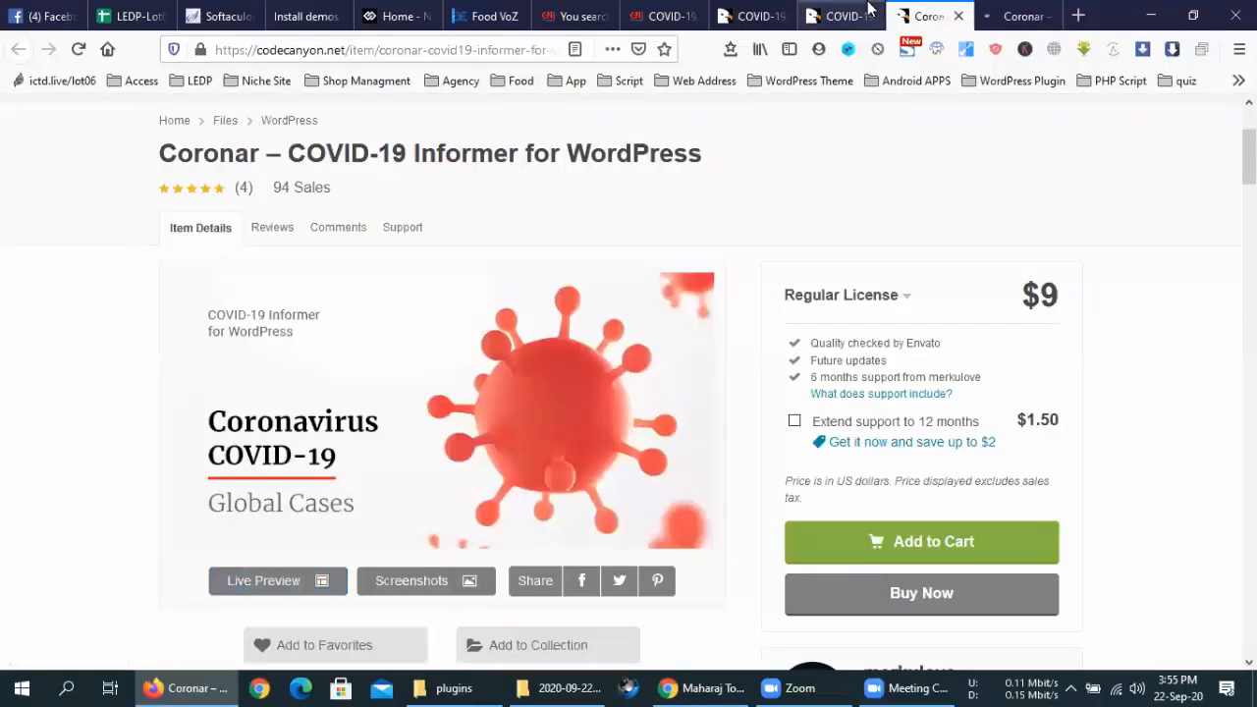
click(868, 12)
scroll(815, 267, down, 2)
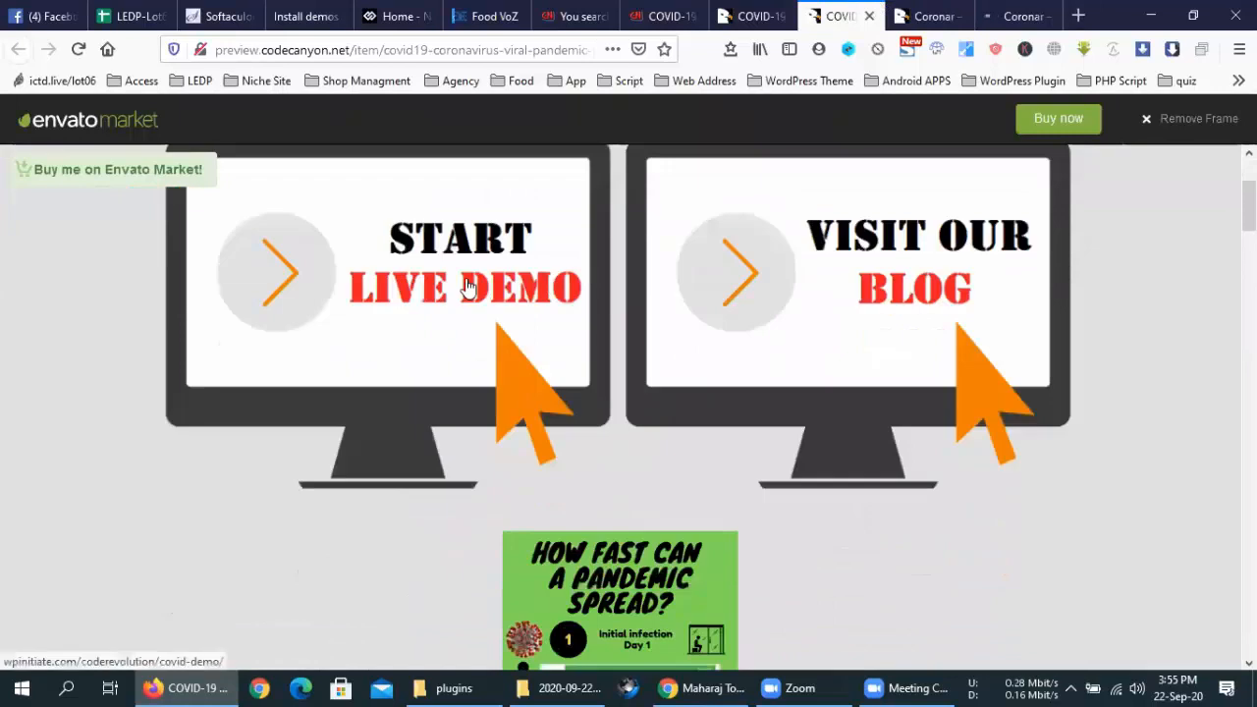
scroll(467, 286, down, 2)
scroll(468, 286, down, 10)
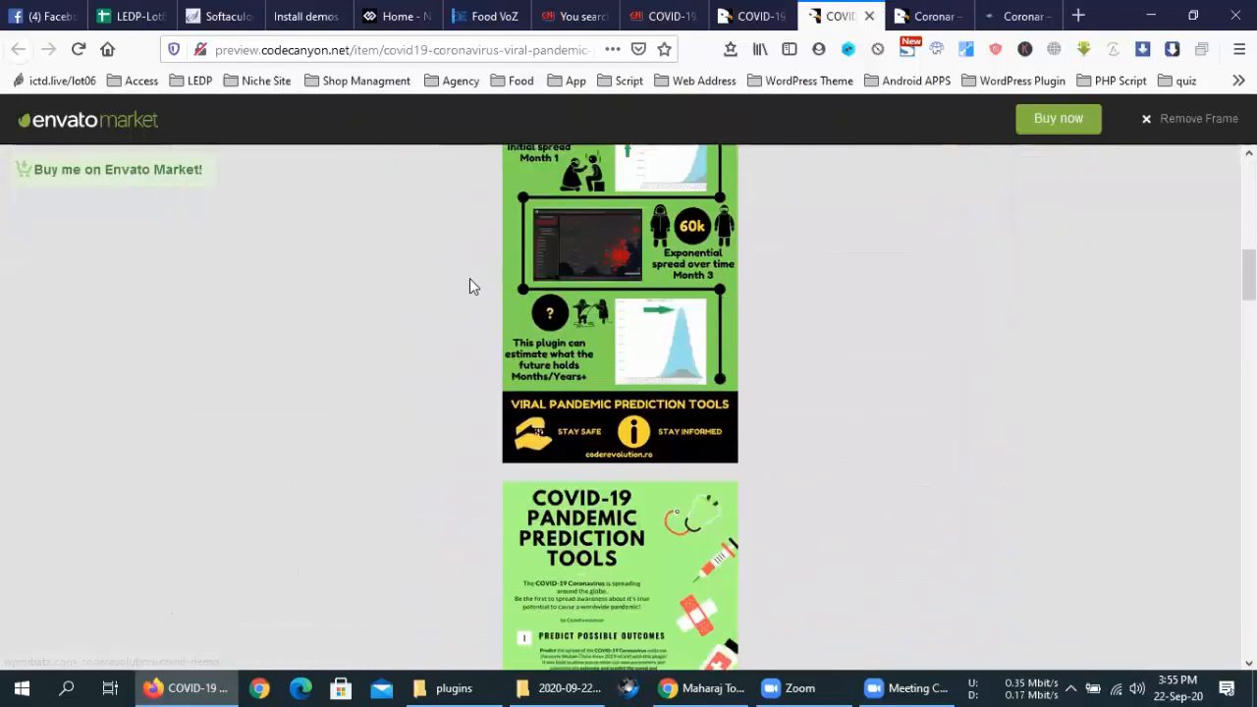
scroll(475, 287, down, 3)
scroll(485, 298, up, 15)
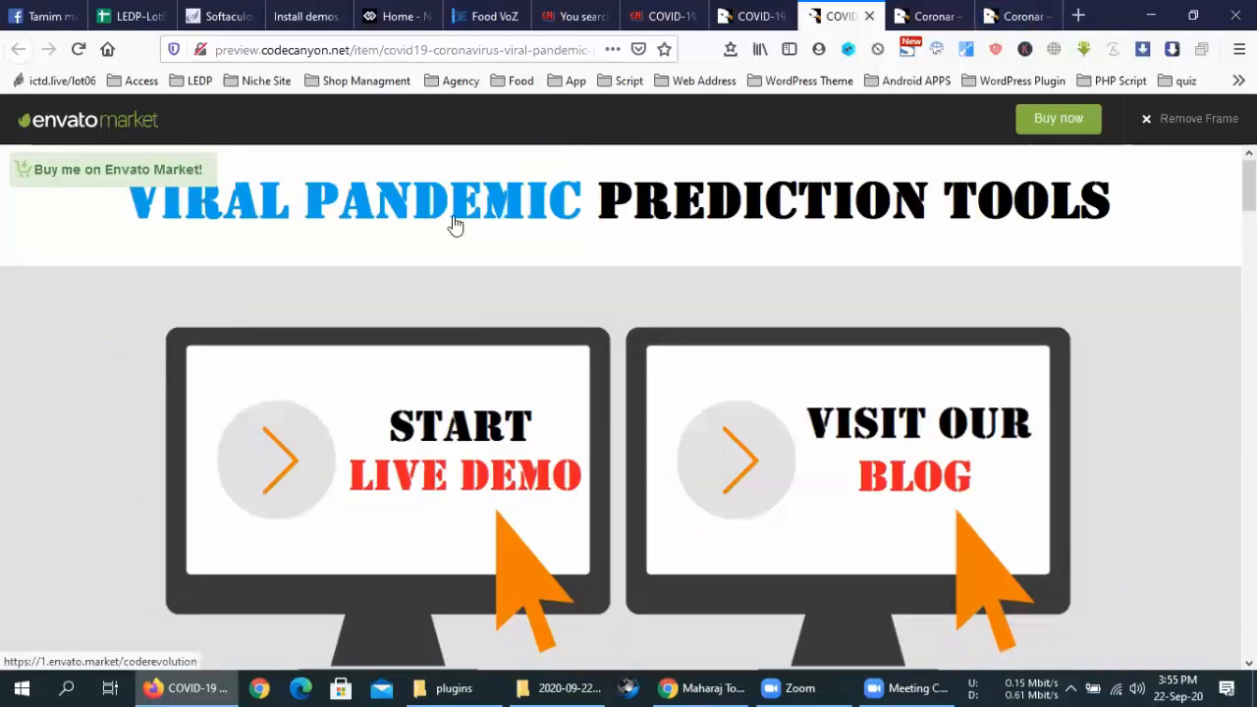
click(1016, 16)
Scroll through Coronar's Top10NewConfirmed country table and shortcode example, then back up
scroll(800, 373, down, 5)
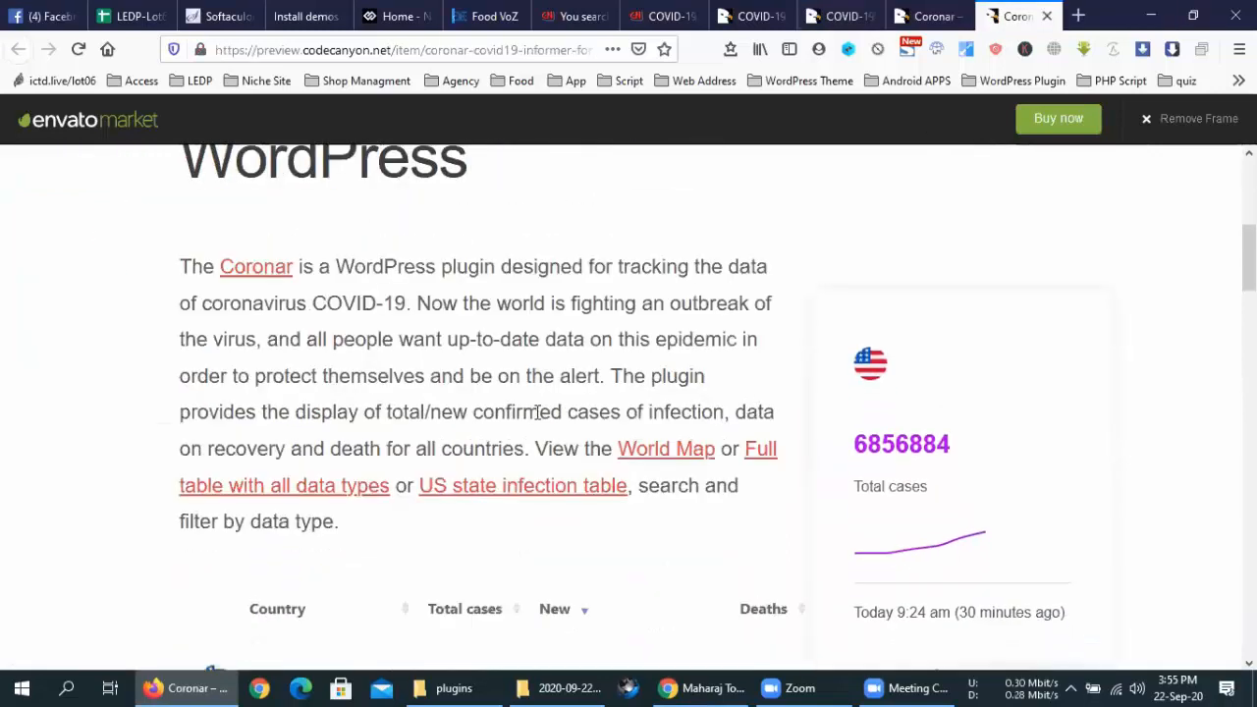
scroll(533, 412, down, 2)
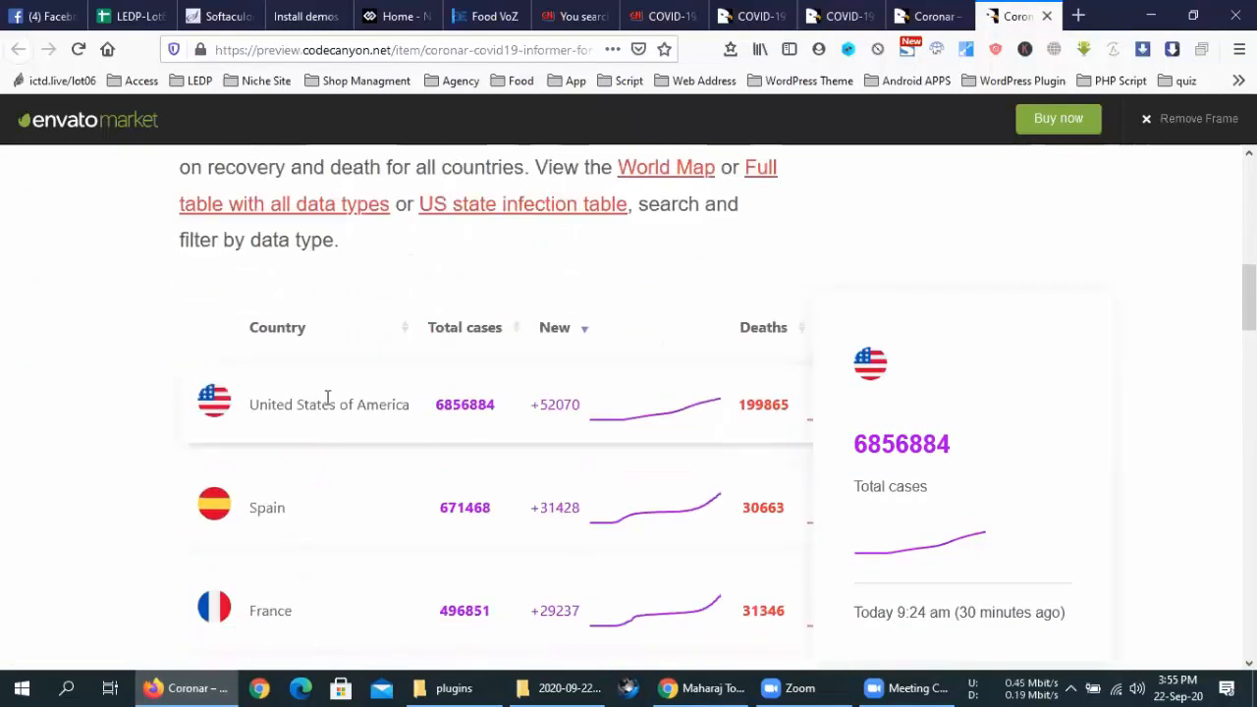
scroll(328, 402, down, 3)
scroll(373, 405, down, 4)
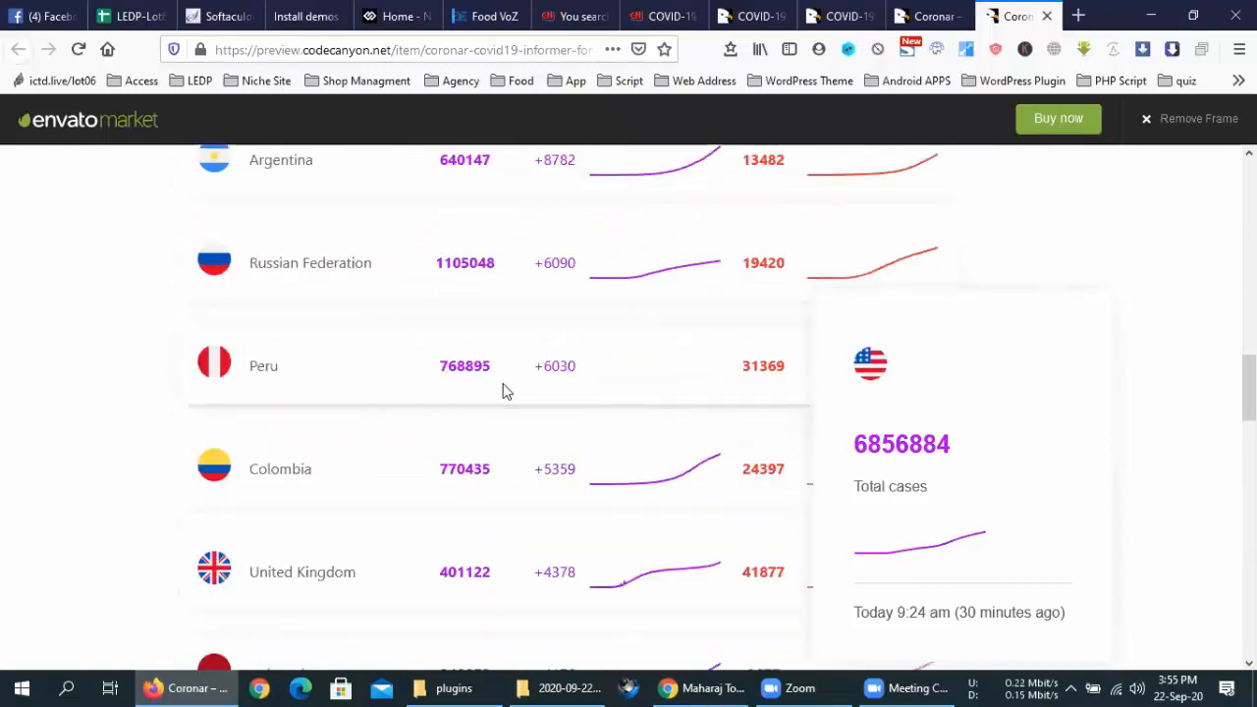
scroll(685, 370, down, 5)
scroll(685, 365, down, 6)
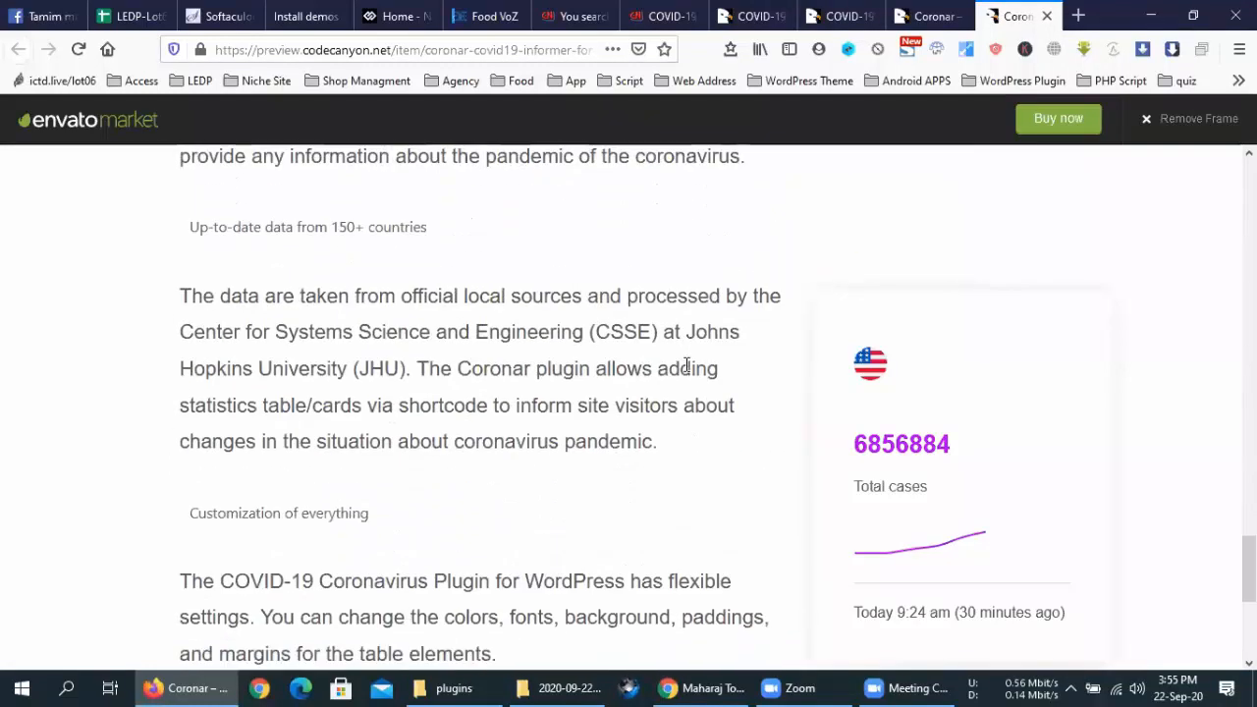
scroll(684, 364, up, 7)
scroll(685, 364, up, 1)
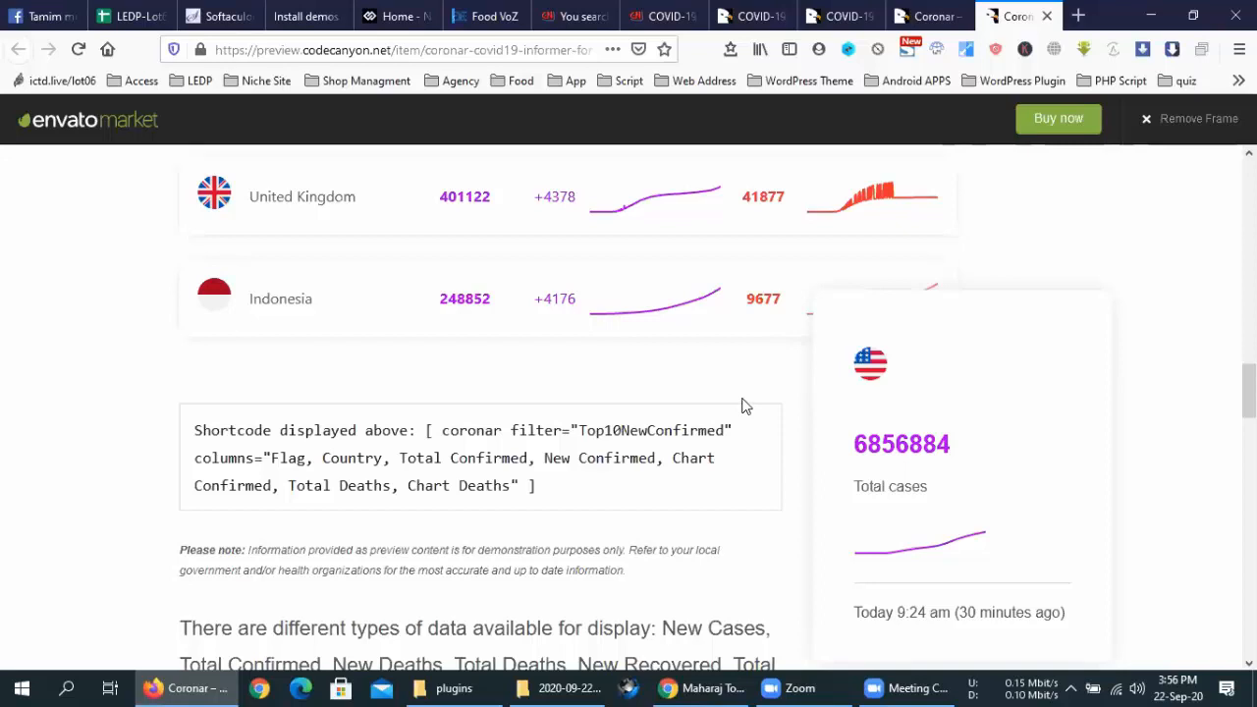
click(910, 687)
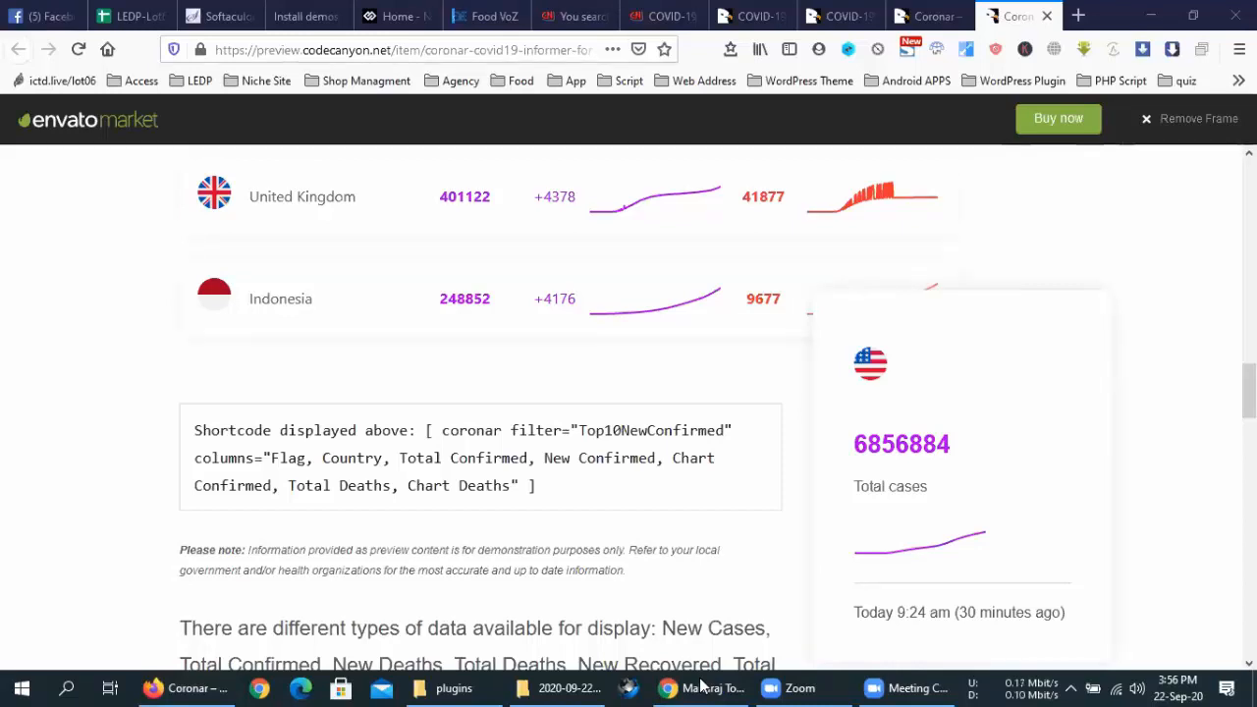
click(992, 3)
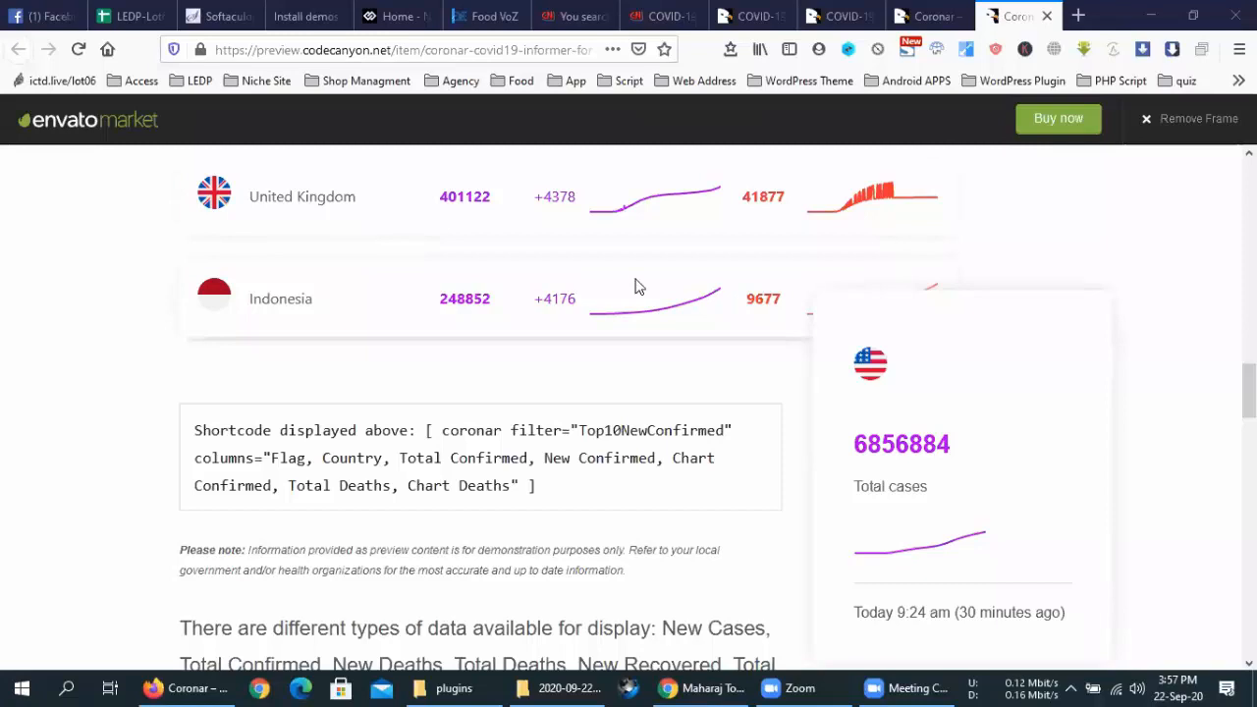
scroll(651, 423, up, 10)
Close the Coronar preview tabs and the CodeCanyon COVID-19 item tab
click(1047, 16)
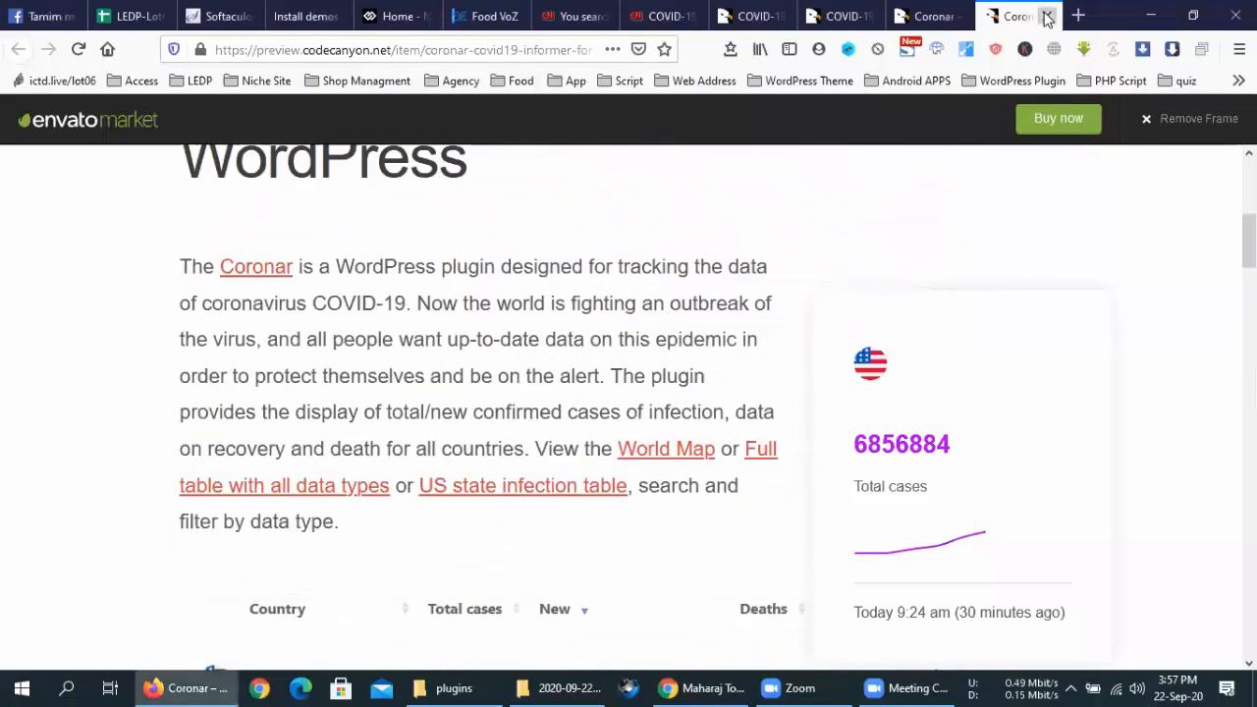
click(1047, 16)
click(1046, 15)
click(1046, 15)
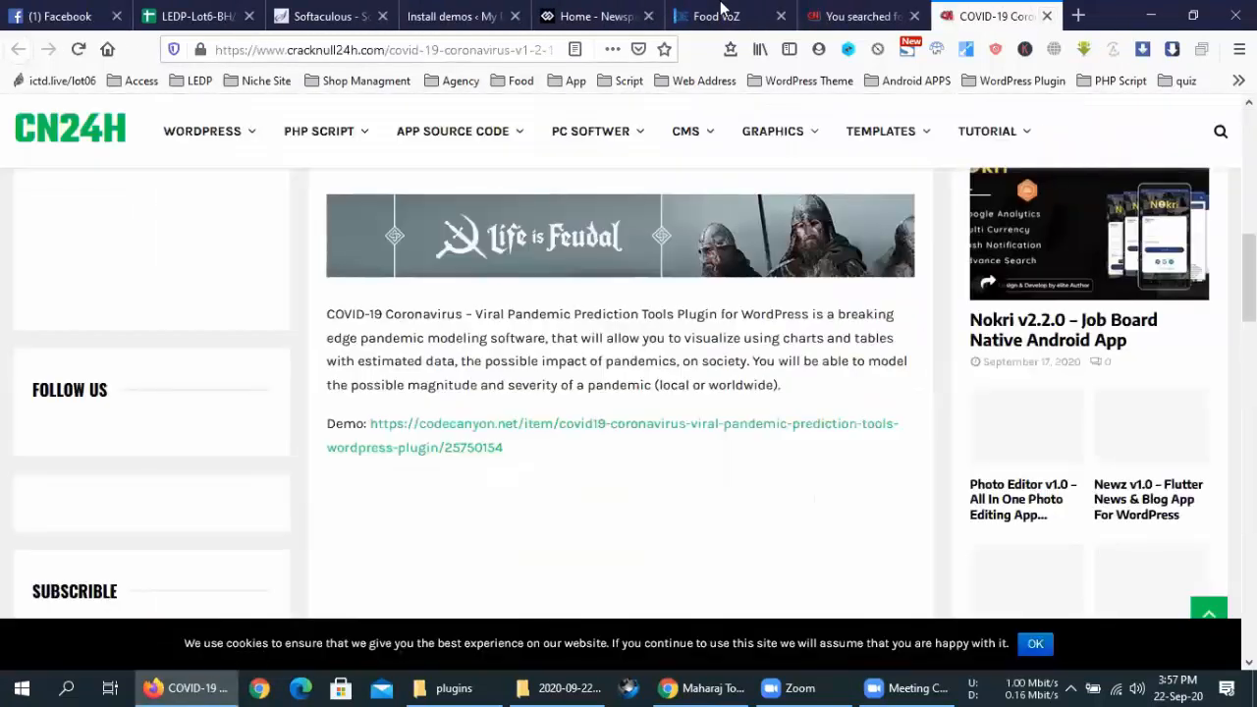
Close the Newspaper home, Food VoZ, search and cn24h tabs, then open the live blog site
click(721, 14)
click(562, 13)
click(510, 12)
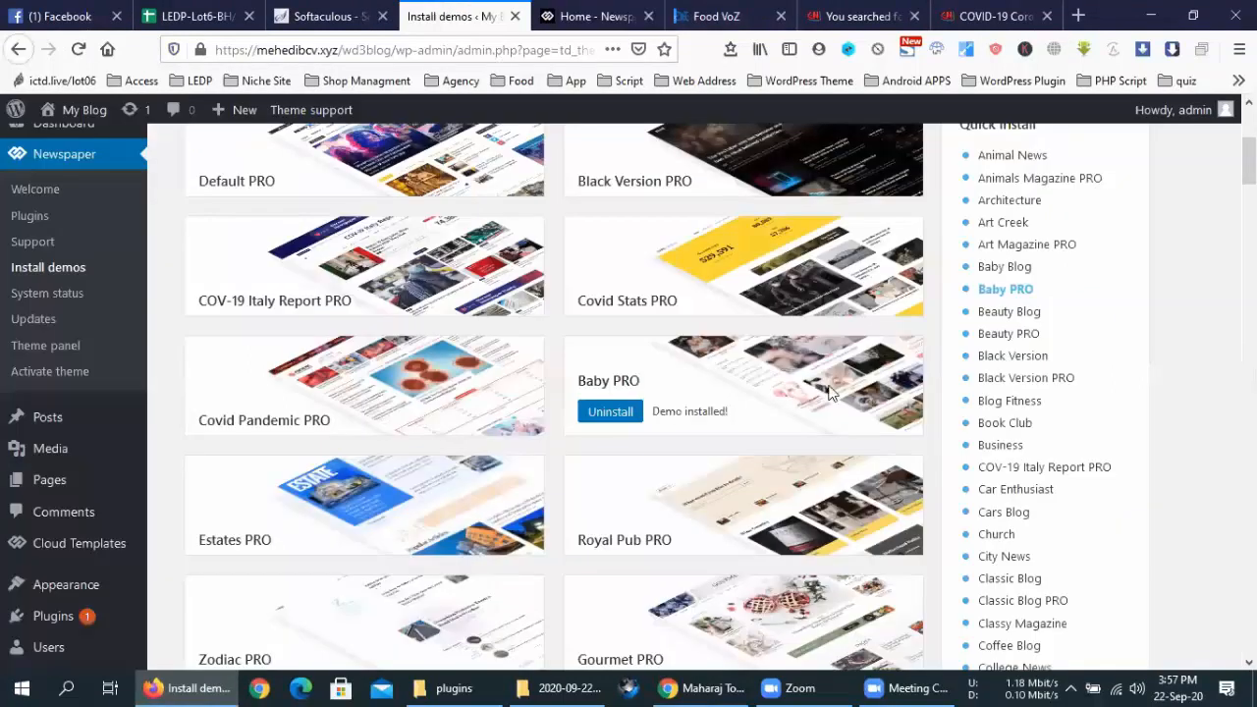
click(633, 16)
click(646, 16)
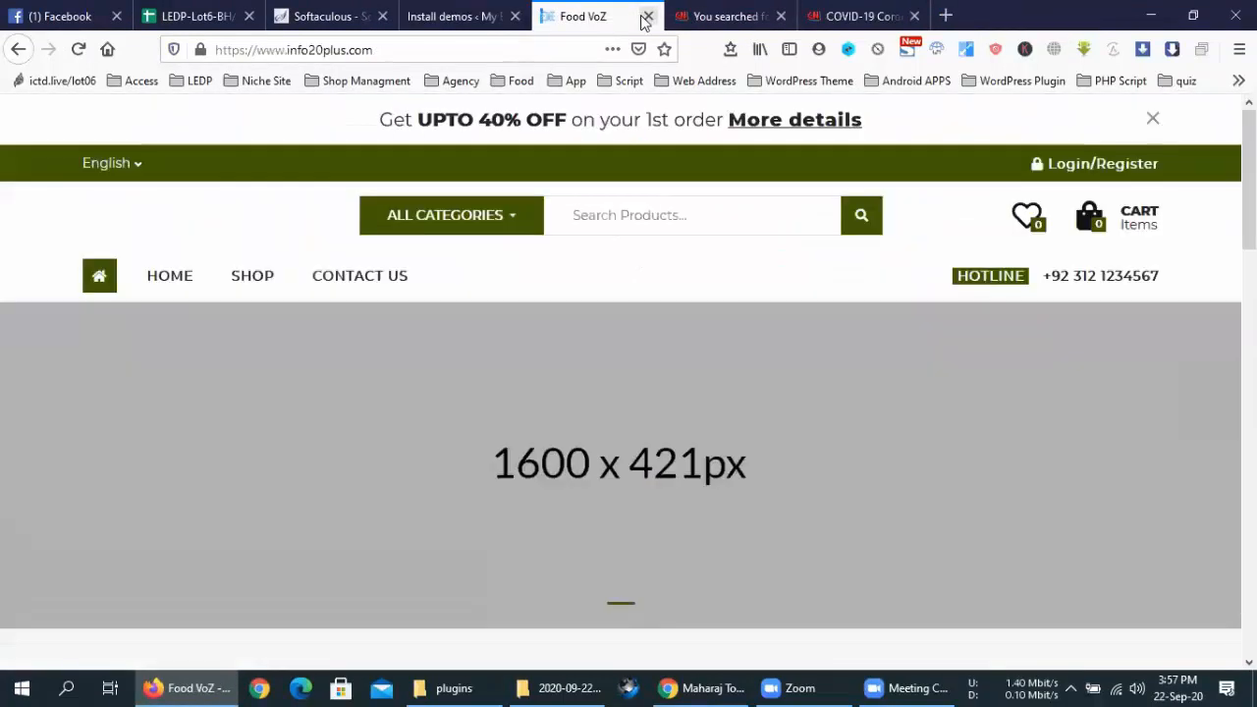
click(646, 16)
click(646, 16)
click(646, 16)
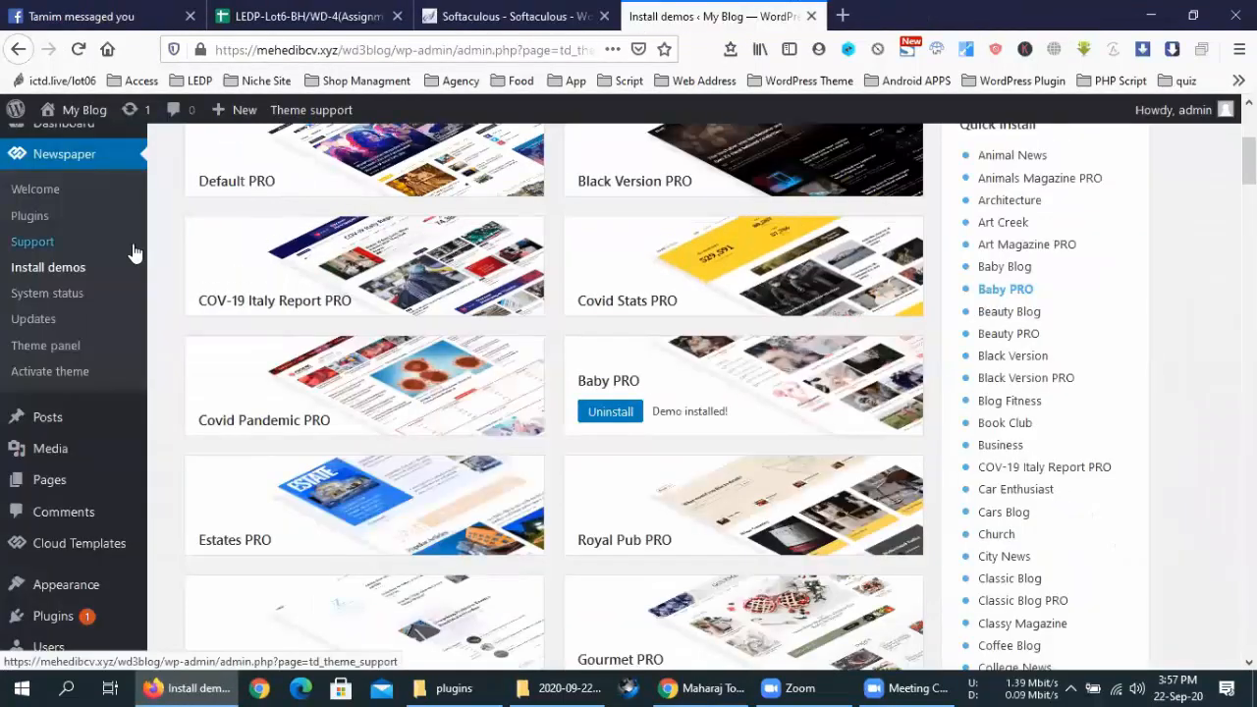
middle_click(79, 143)
click(869, 12)
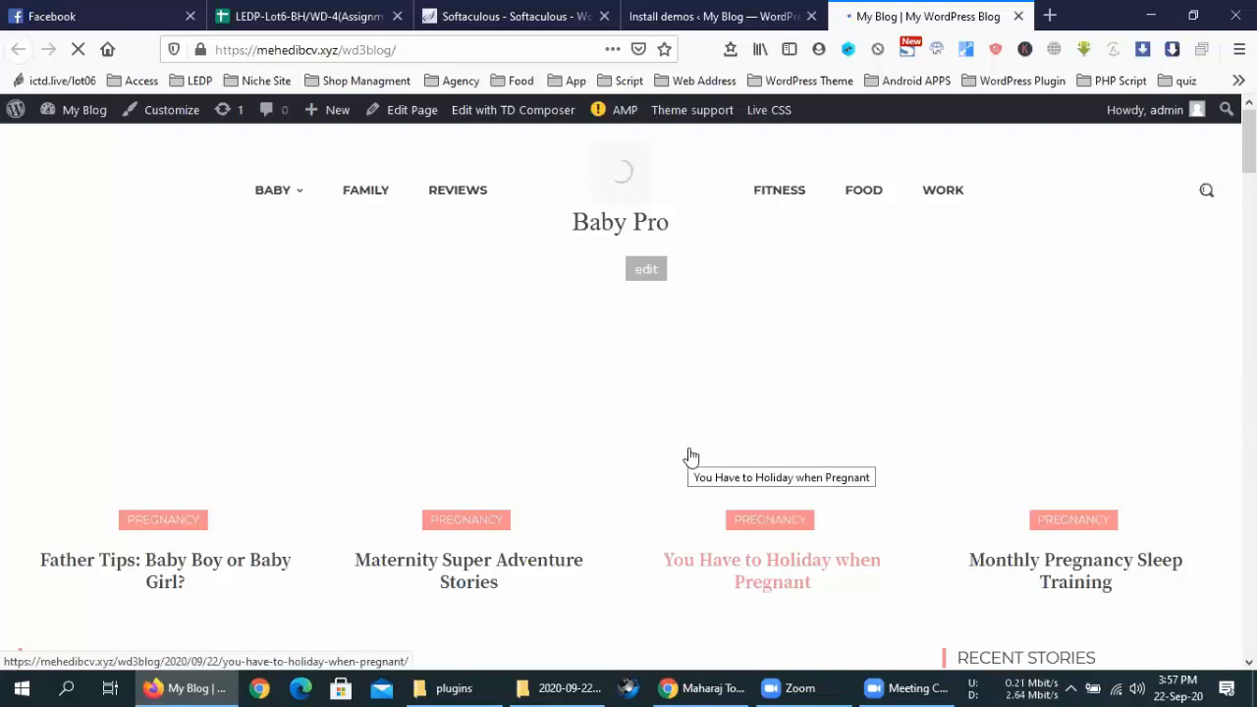
Browse the Baby Pro home page and open the Maternity Super Adventure Stories post
scroll(690, 457, down, 3)
scroll(690, 457, down, 3)
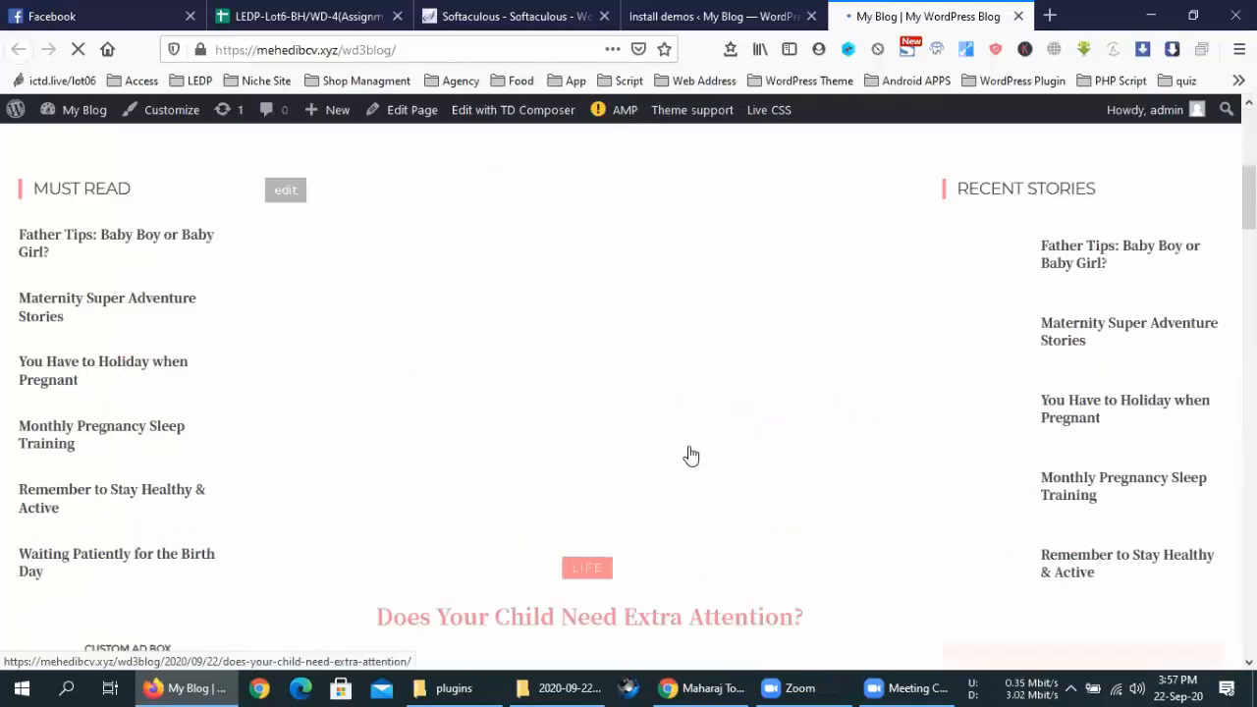
scroll(688, 455, up, 4)
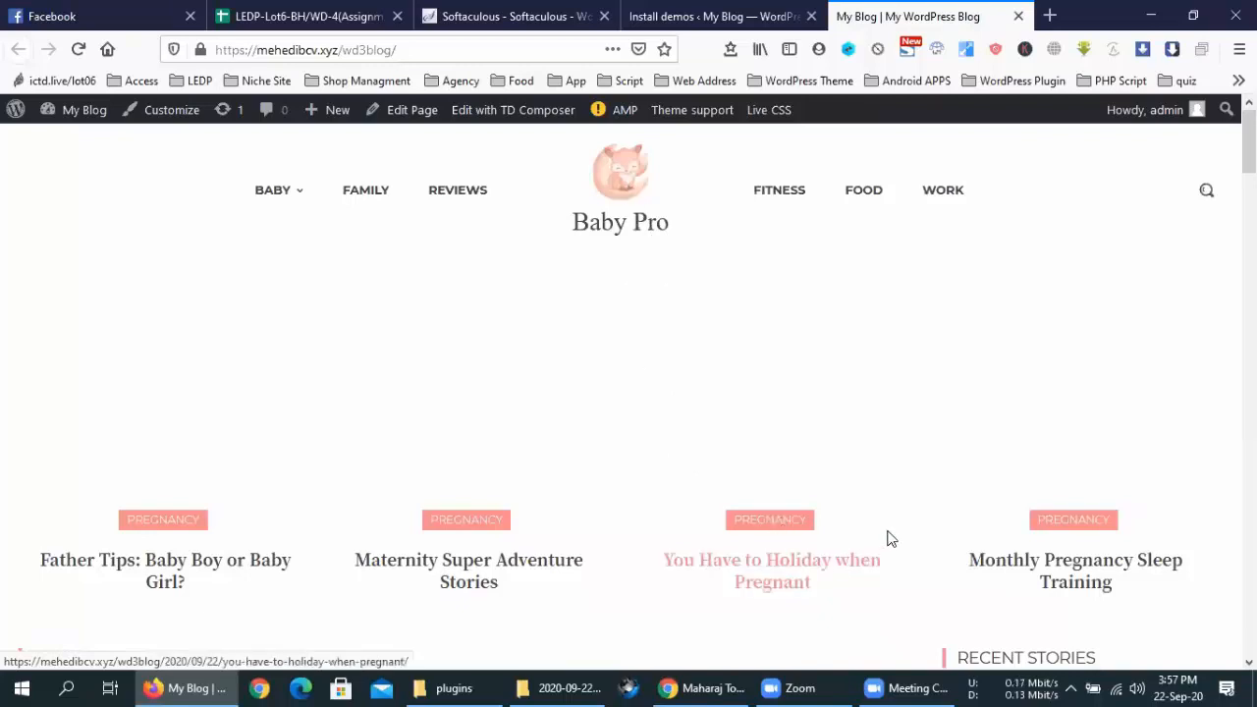
scroll(889, 531, down, 5)
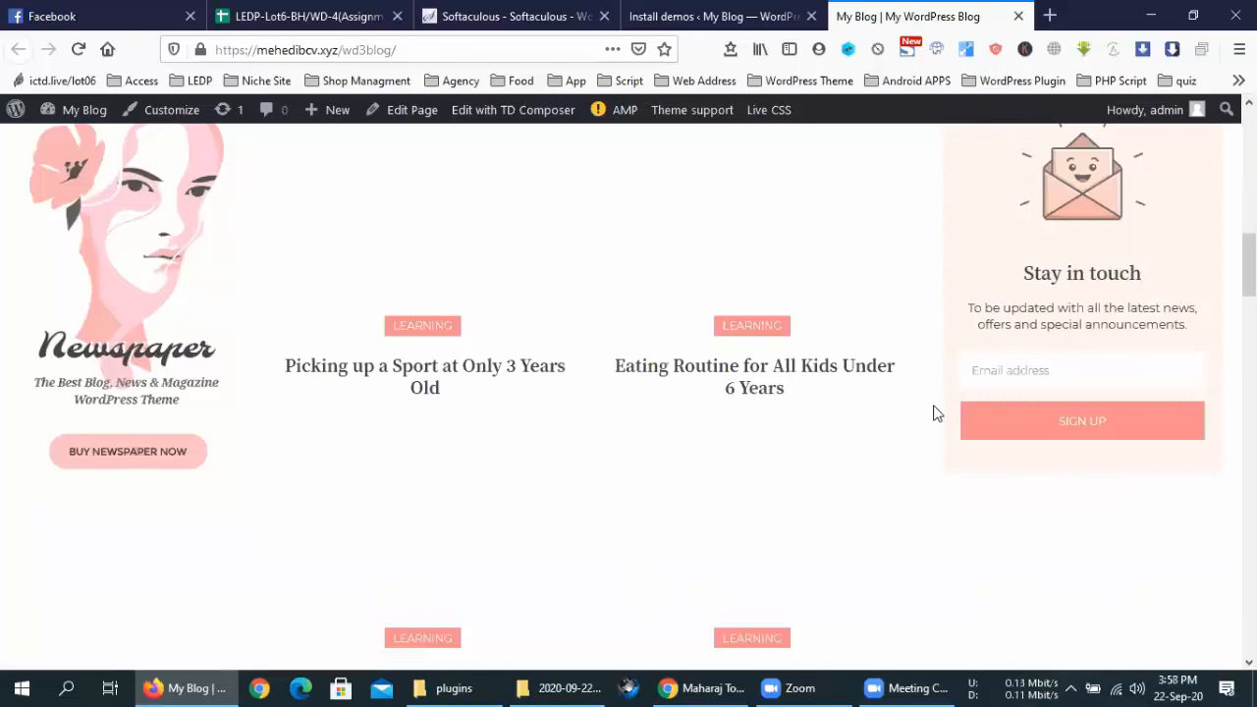
scroll(821, 296, up, 5)
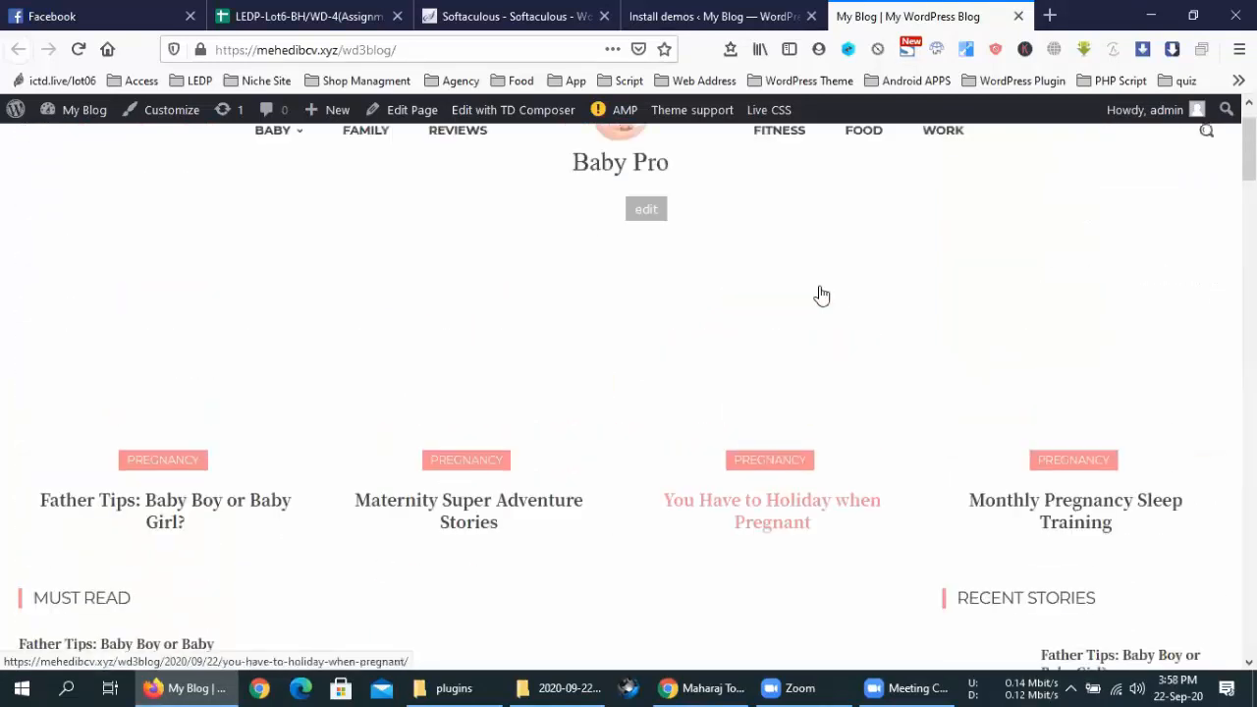
click(462, 417)
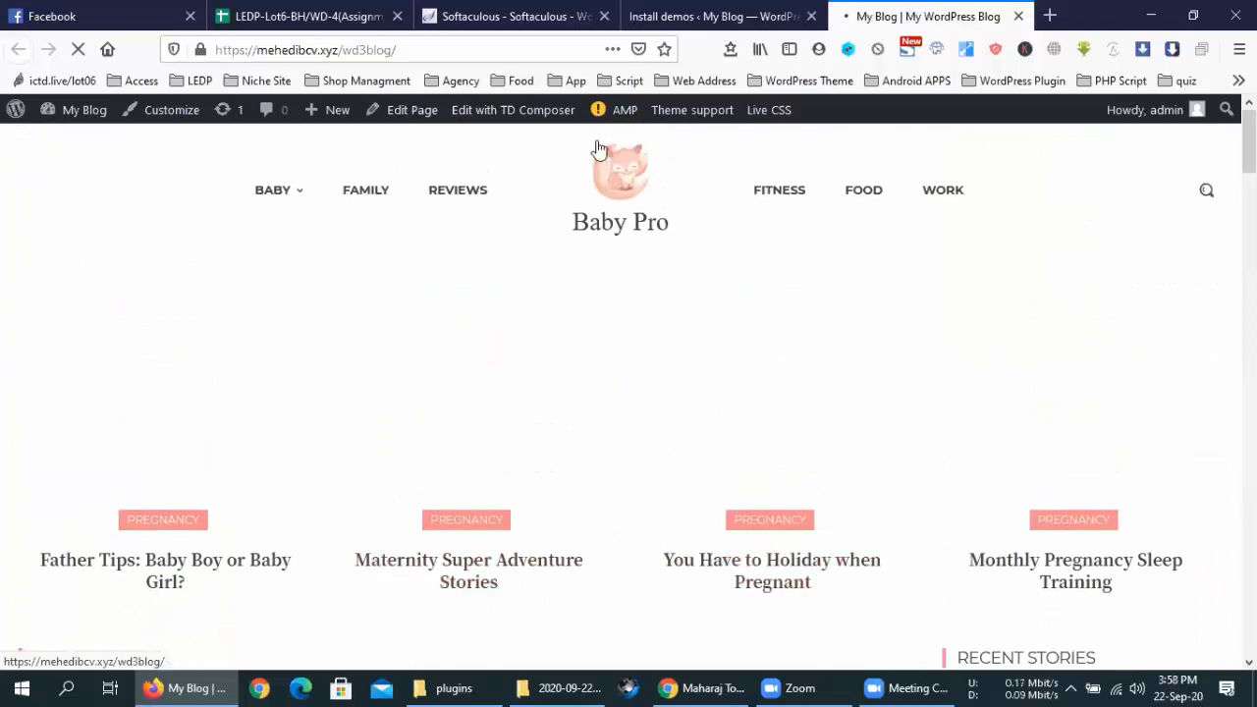
Scroll through the Maternity Super Adventure Stories article
mouse_move(610, 114)
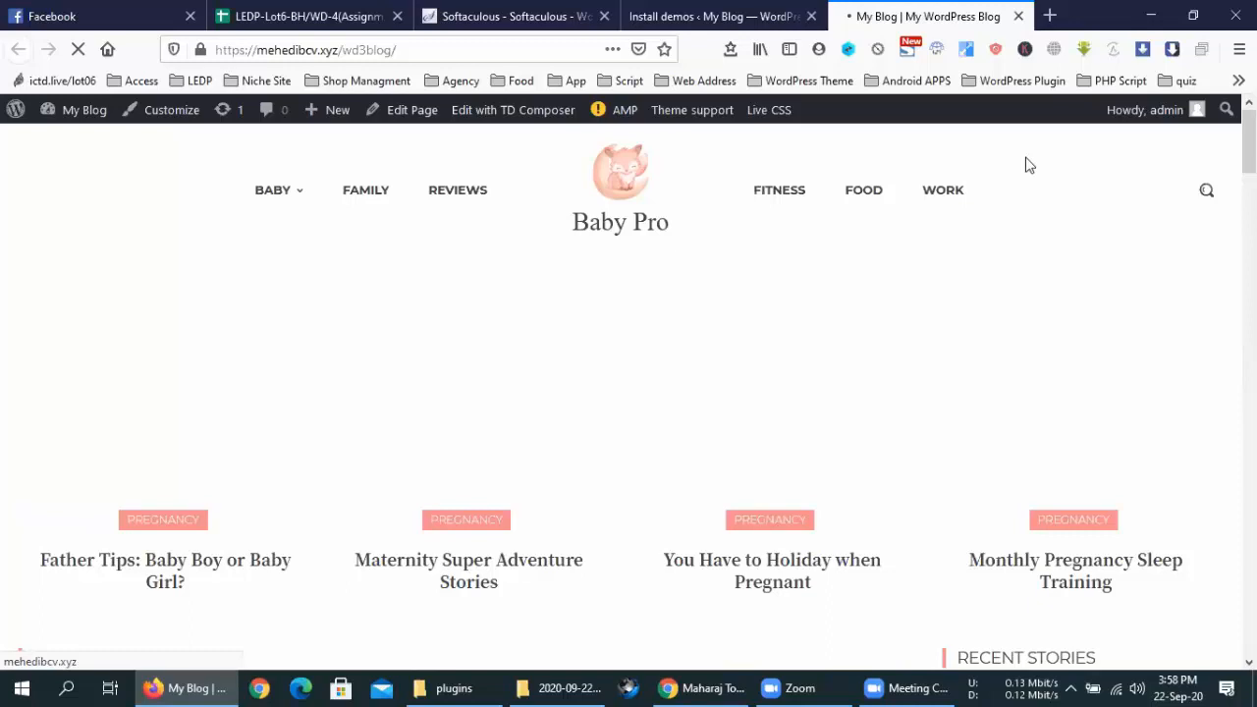
scroll(528, 429, down, 15)
scroll(531, 435, down, 15)
scroll(531, 435, up, 10)
scroll(531, 435, up, 15)
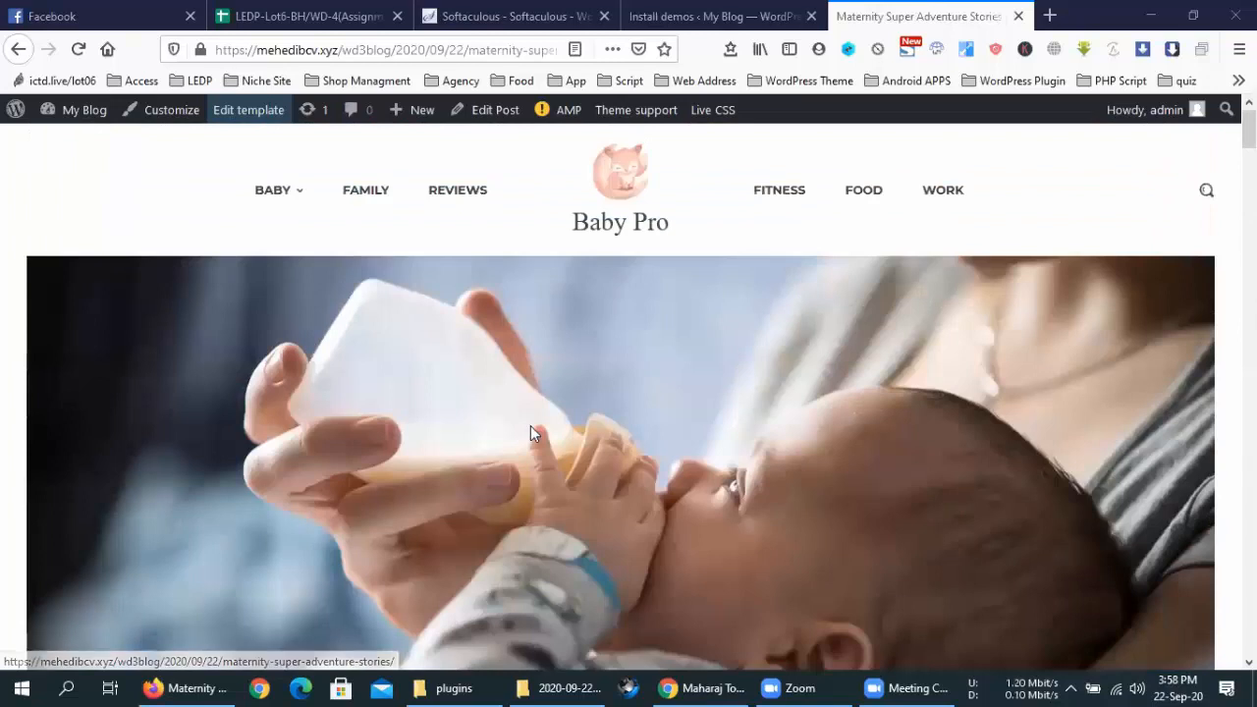
Return to the blog home and compare it with the Install demos admin page
click(604, 177)
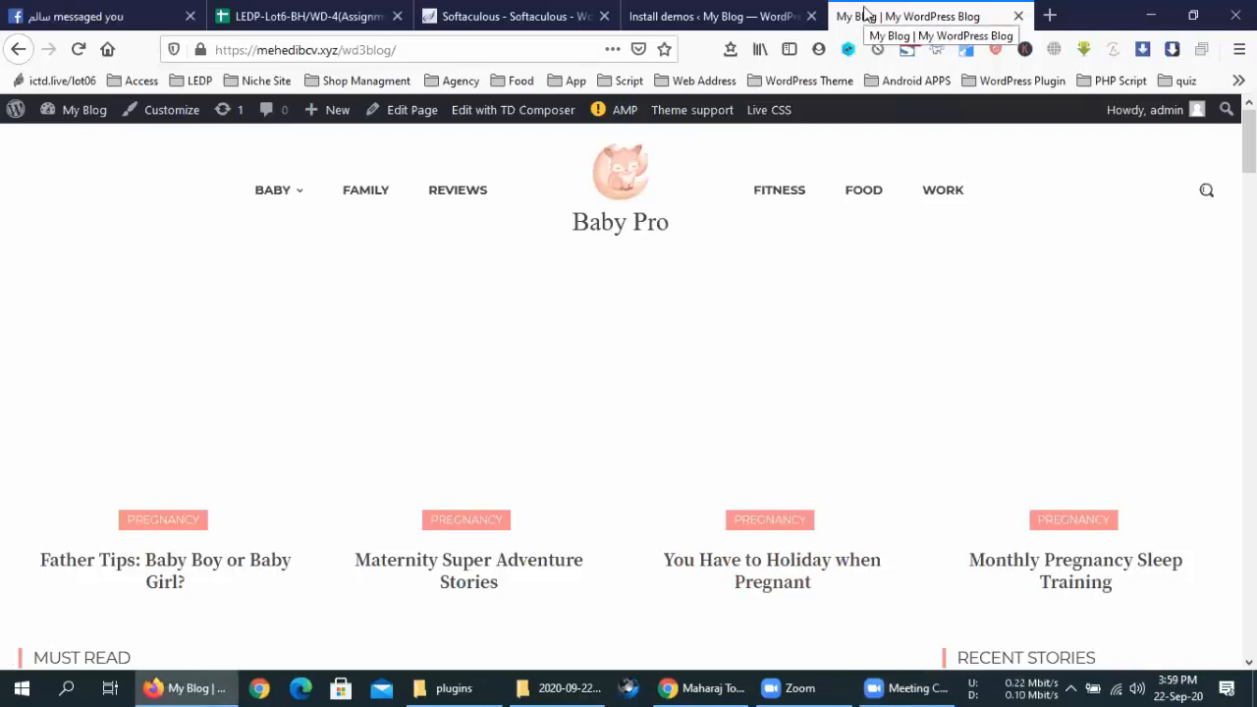
click(679, 14)
click(866, 11)
click(721, 15)
scroll(91, 440, down, 3)
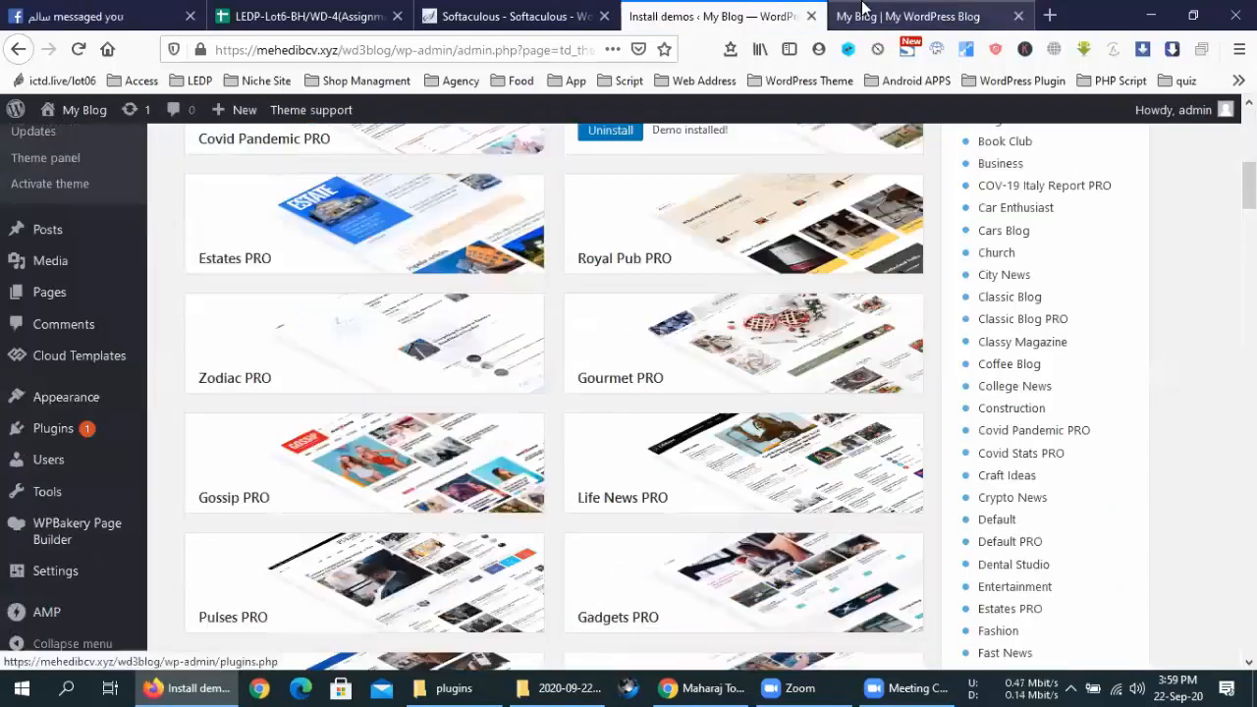
click(909, 12)
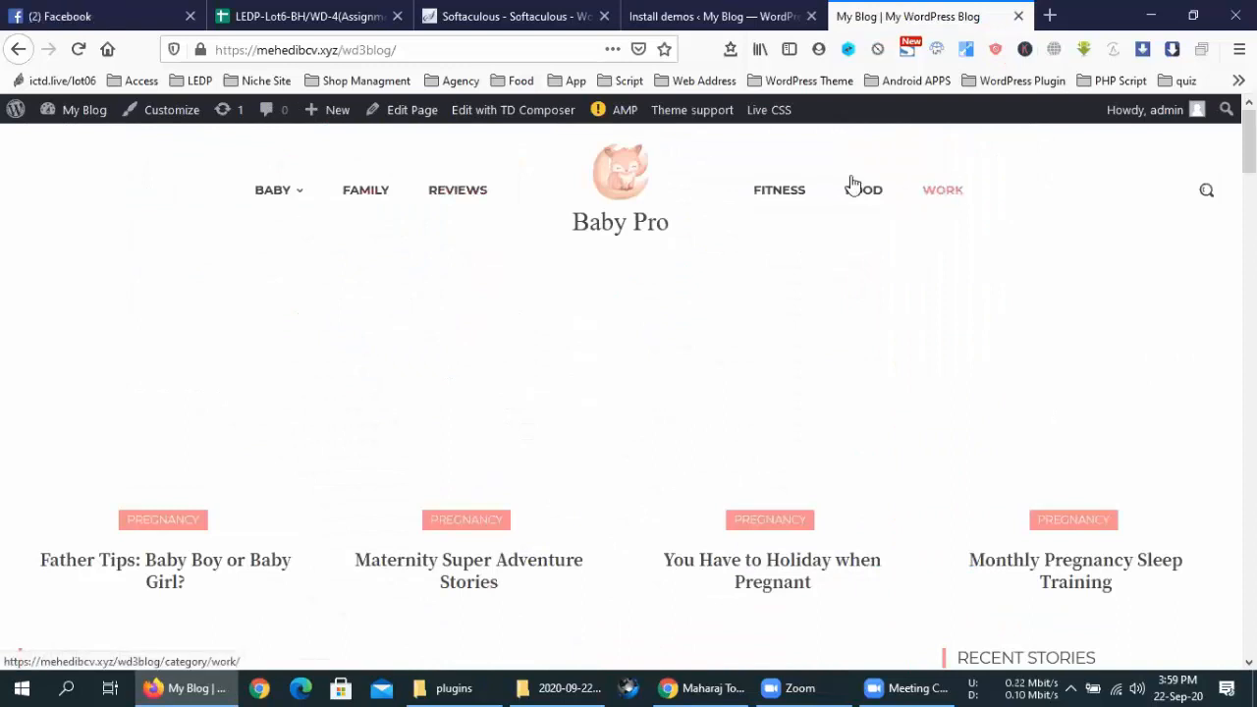
Check the Wi-Fi connection, then reload the WordPress admin page showing the Newspaper theme panel
click(1116, 687)
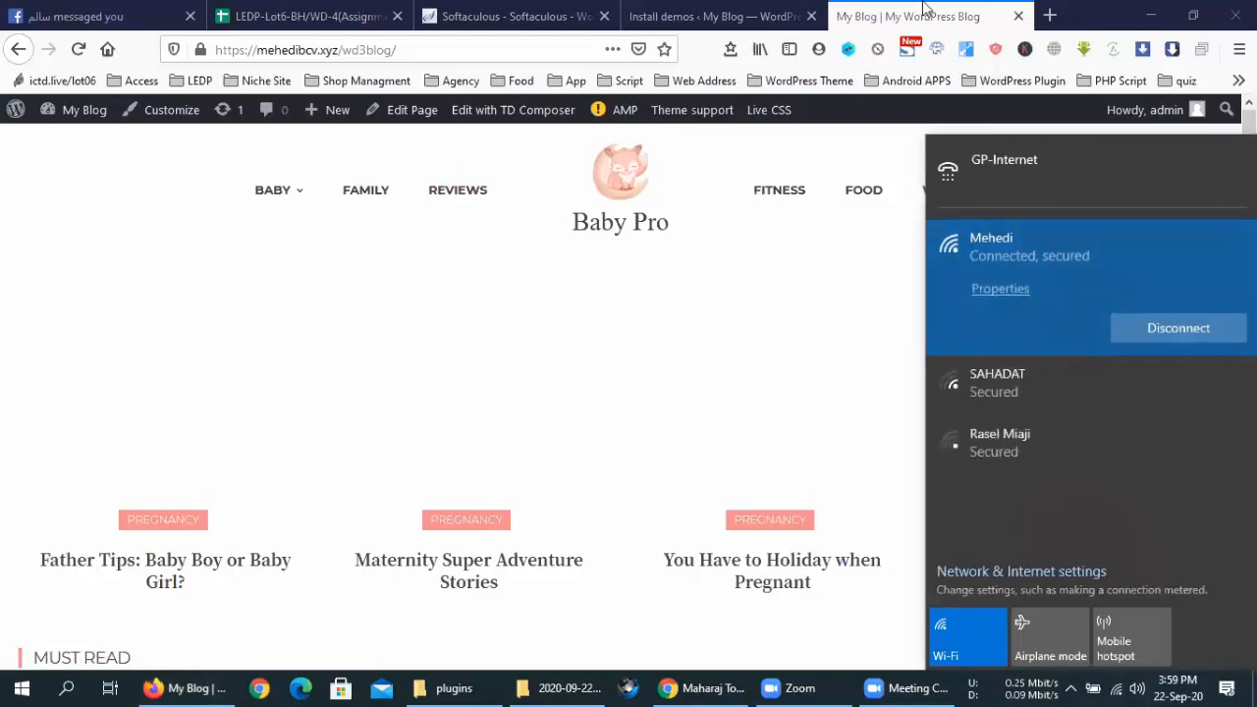
click(923, 8)
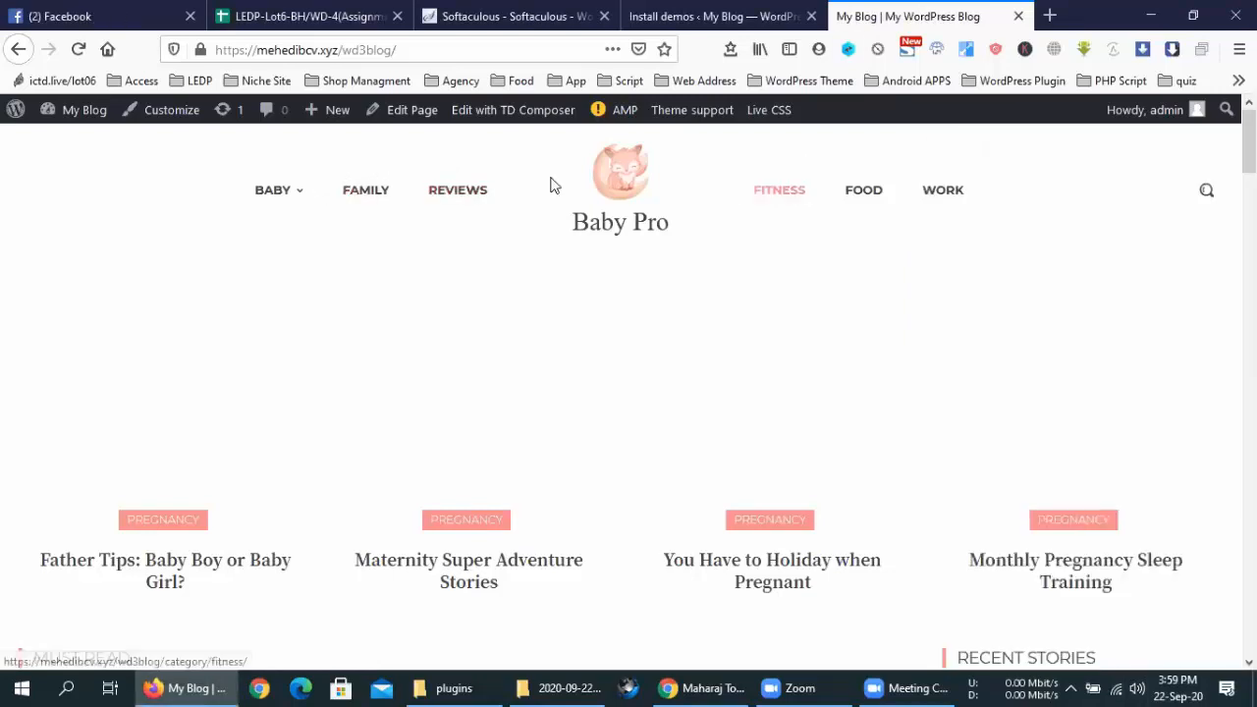
click(779, 8)
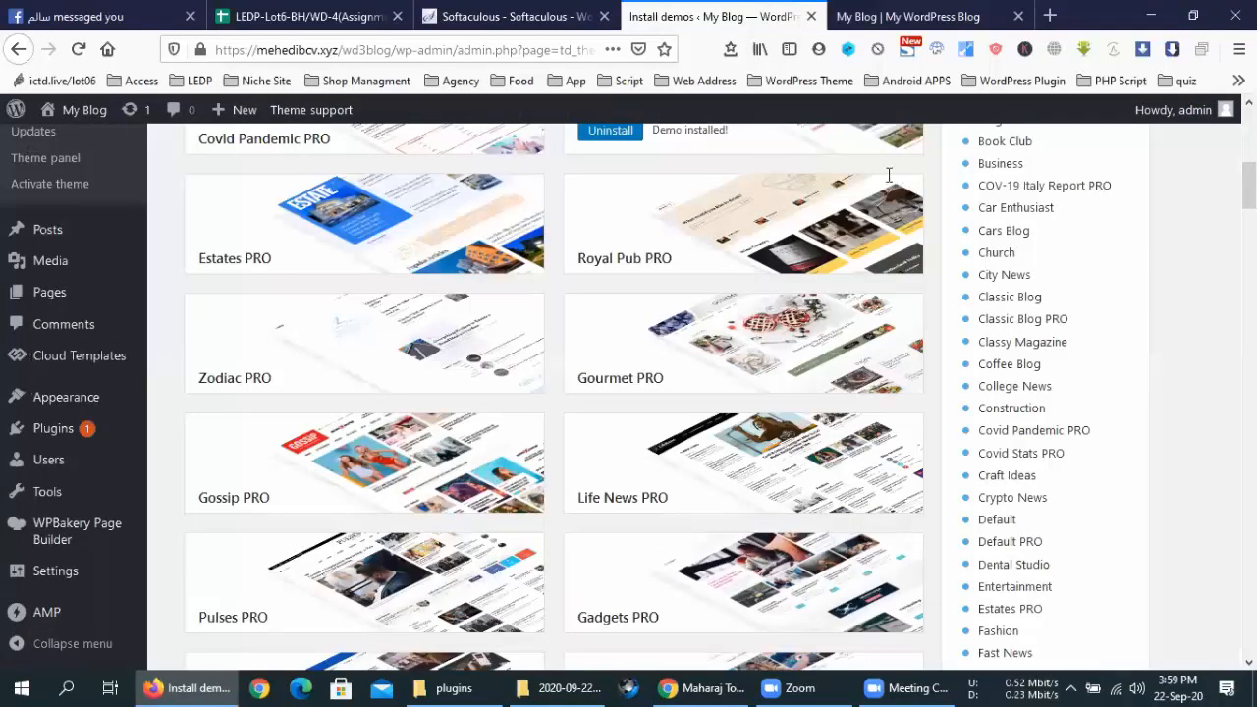
scroll(888, 175, up, 5)
key(F5)
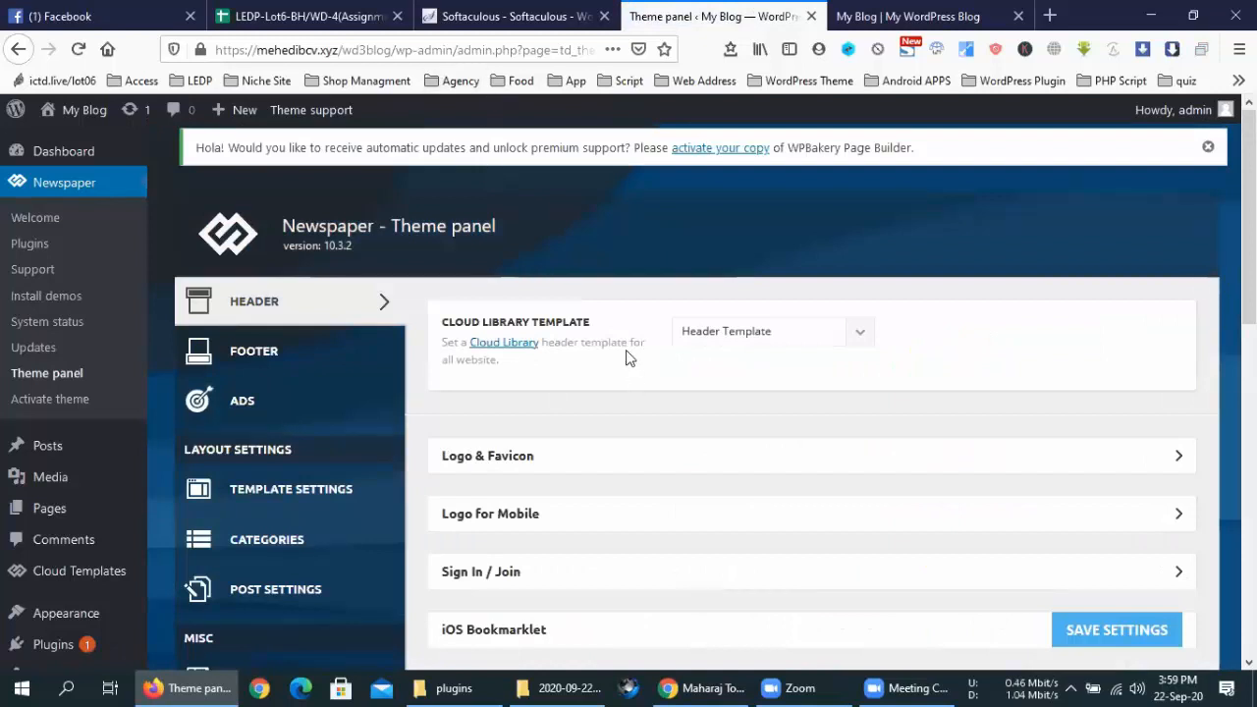
Set the header Cloud Library Template to '- No Template -'
click(756, 334)
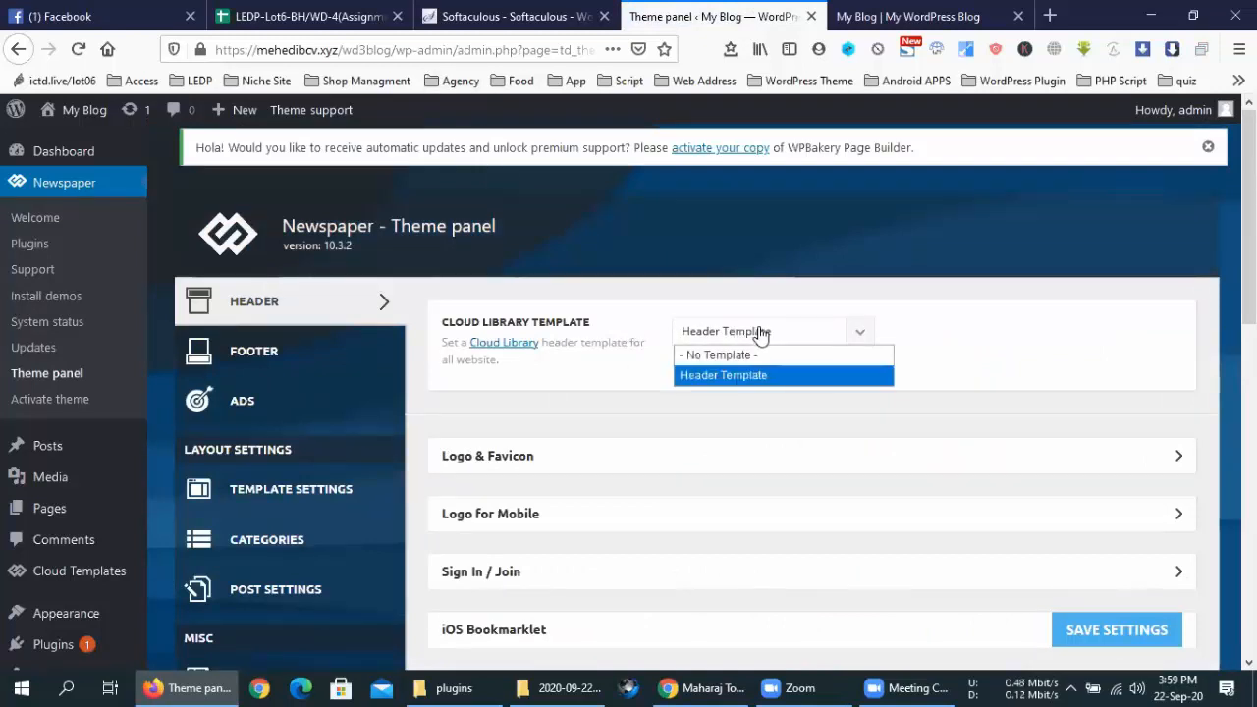
click(761, 336)
click(761, 334)
click(752, 355)
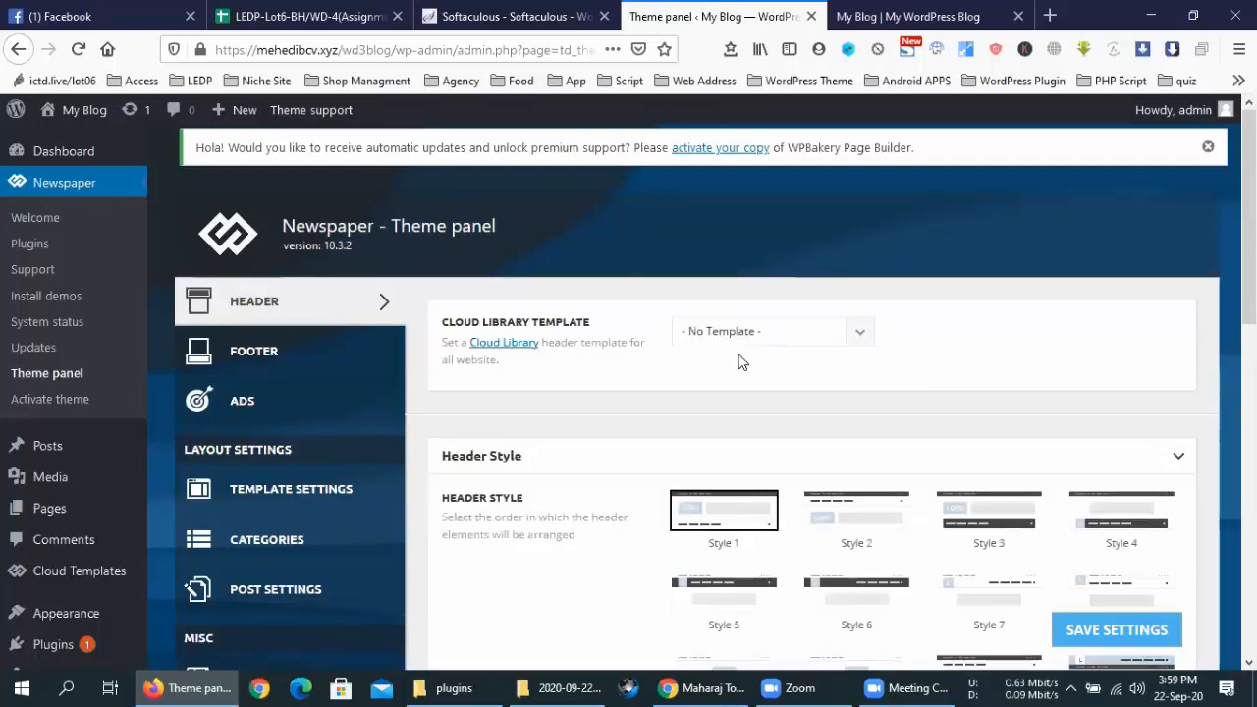
scroll(712, 491, down, 4)
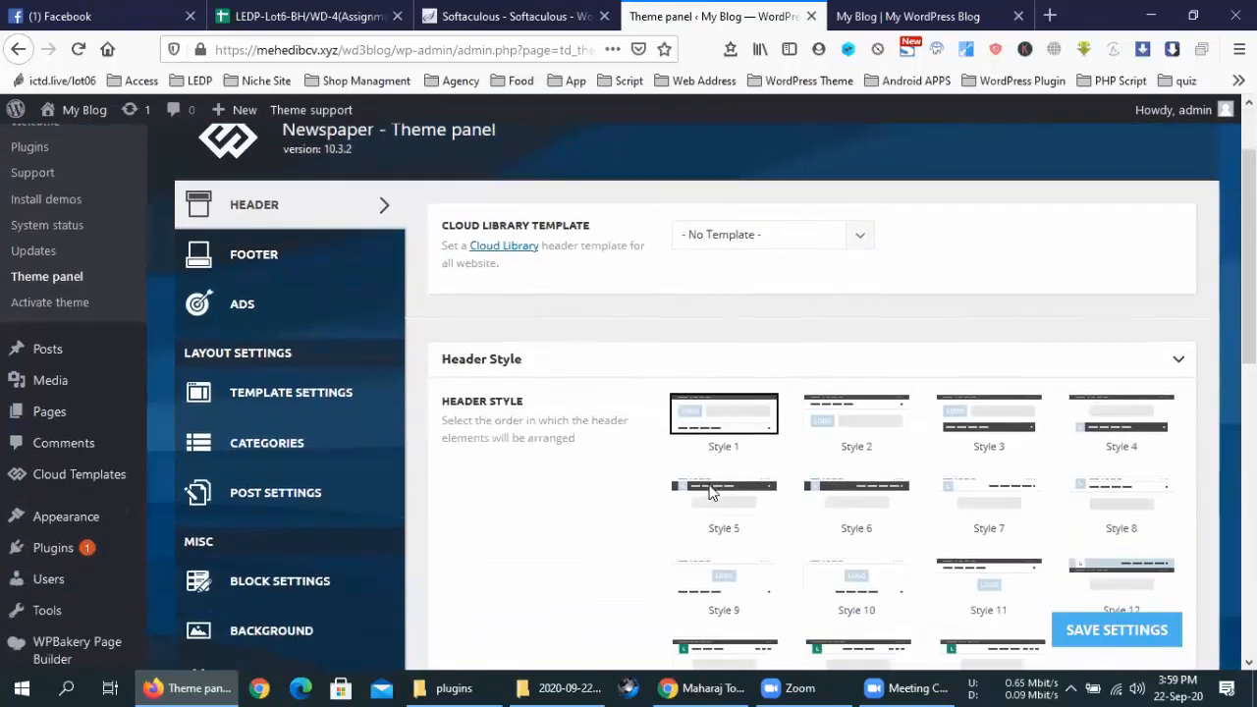
click(738, 148)
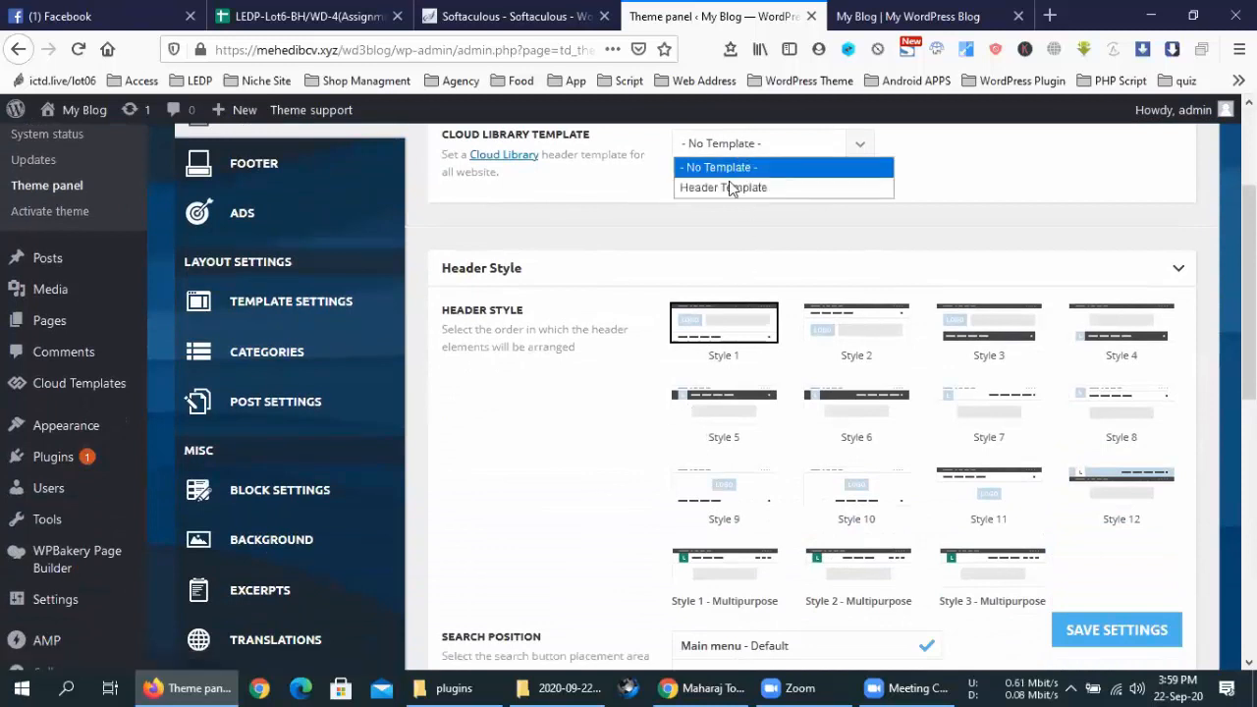
click(735, 189)
click(755, 149)
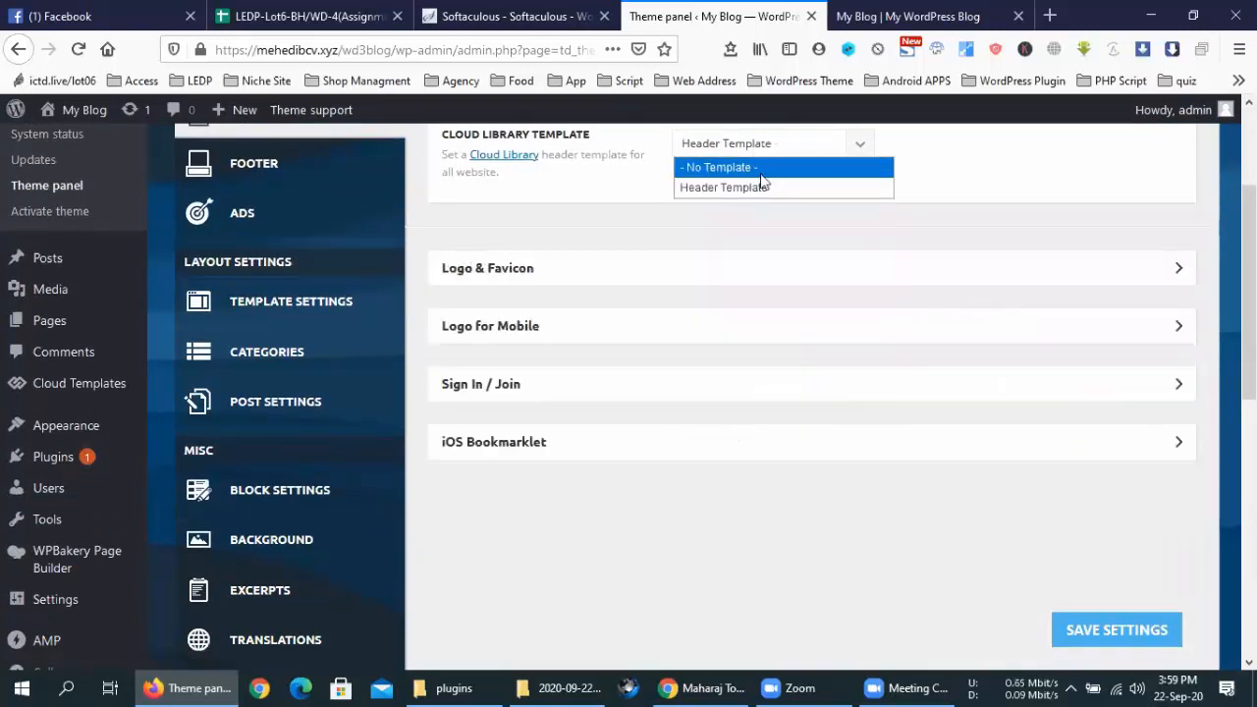
click(761, 175)
Save header Style 12 and reload the blog front page to see it
click(912, 17)
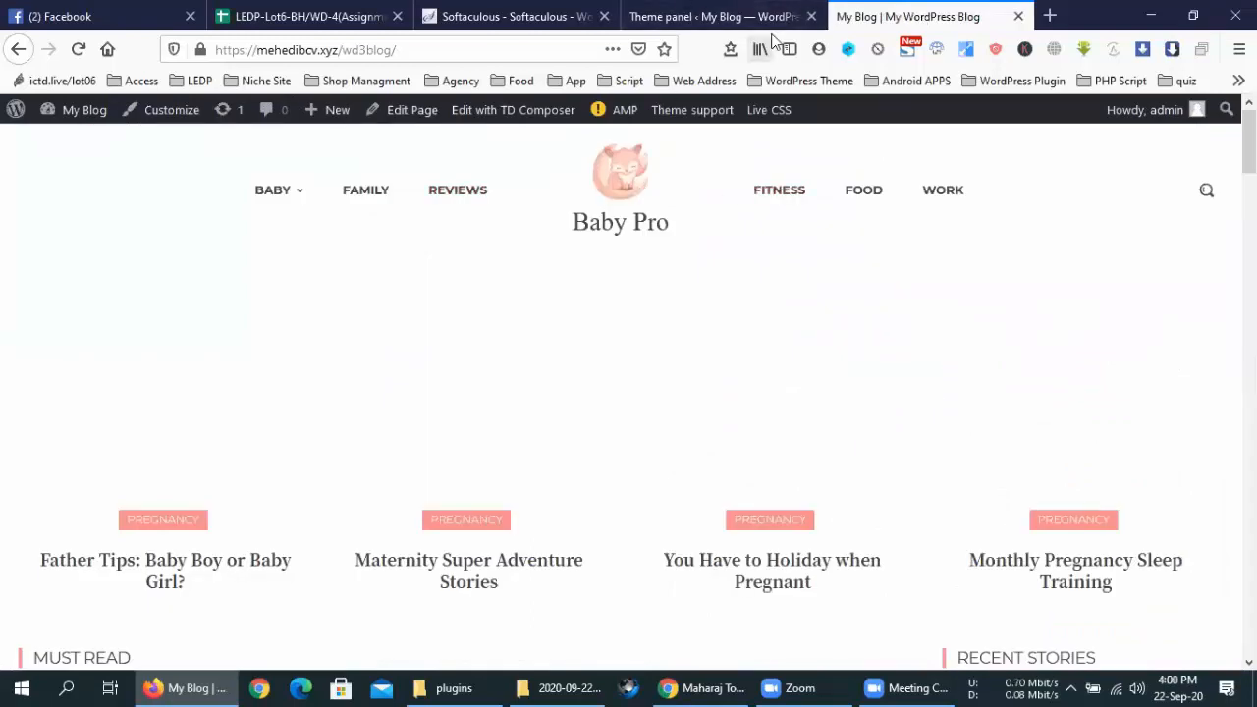
click(715, 16)
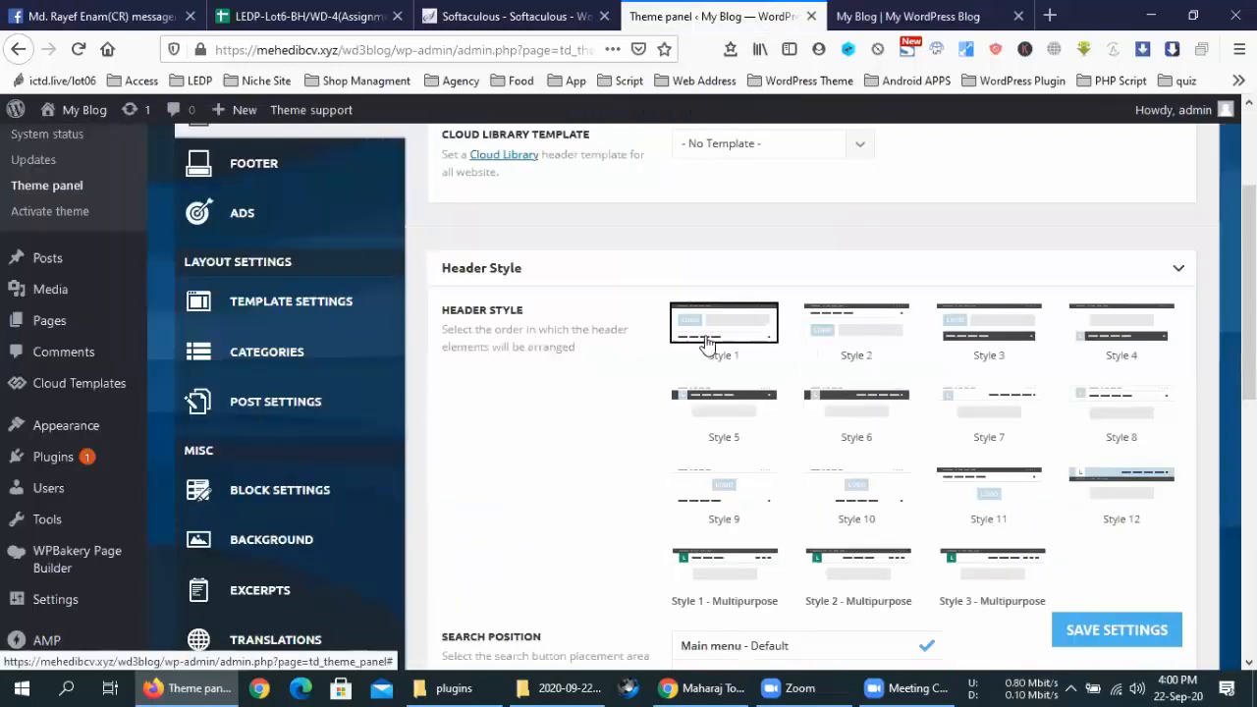
click(968, 482)
click(1002, 422)
click(1122, 485)
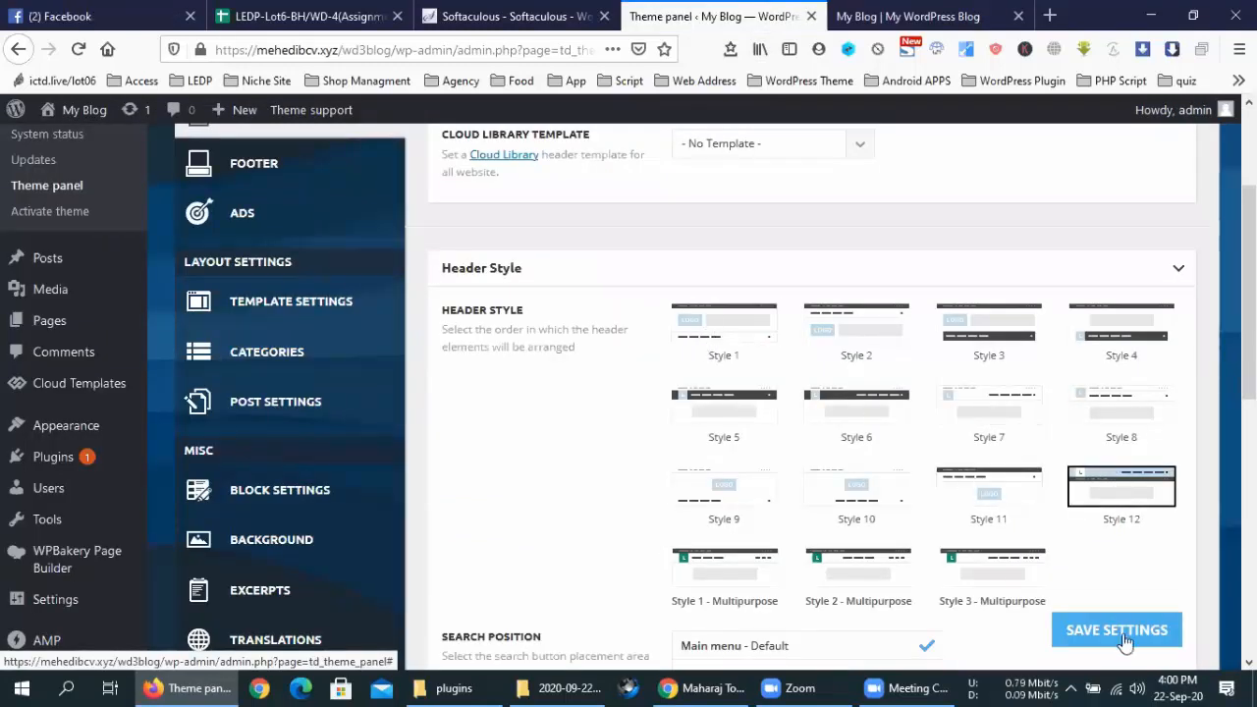
click(1122, 634)
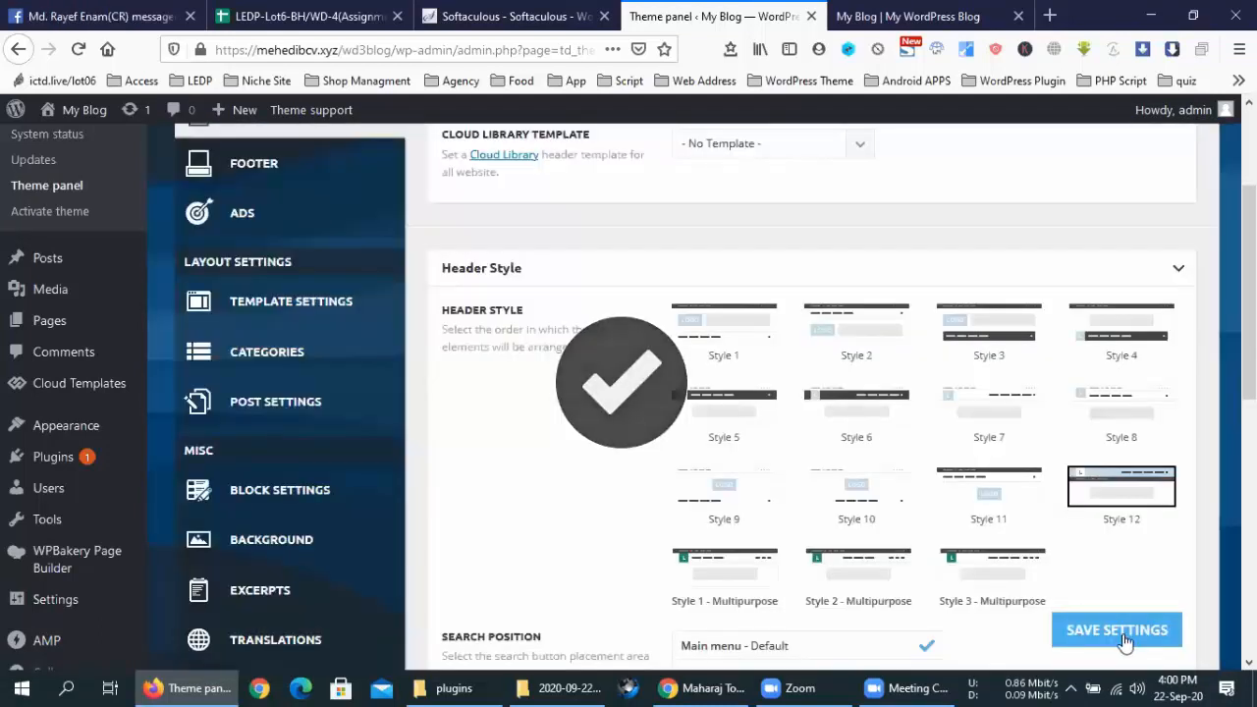
click(918, 16)
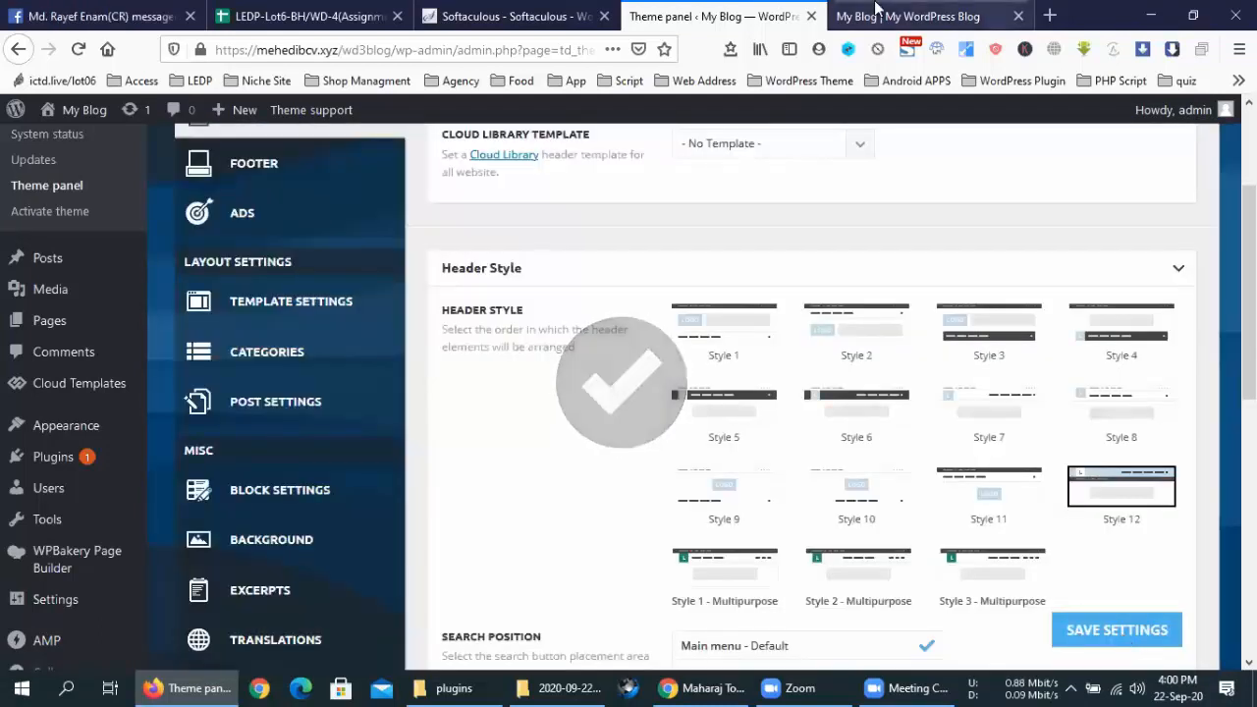
click(75, 54)
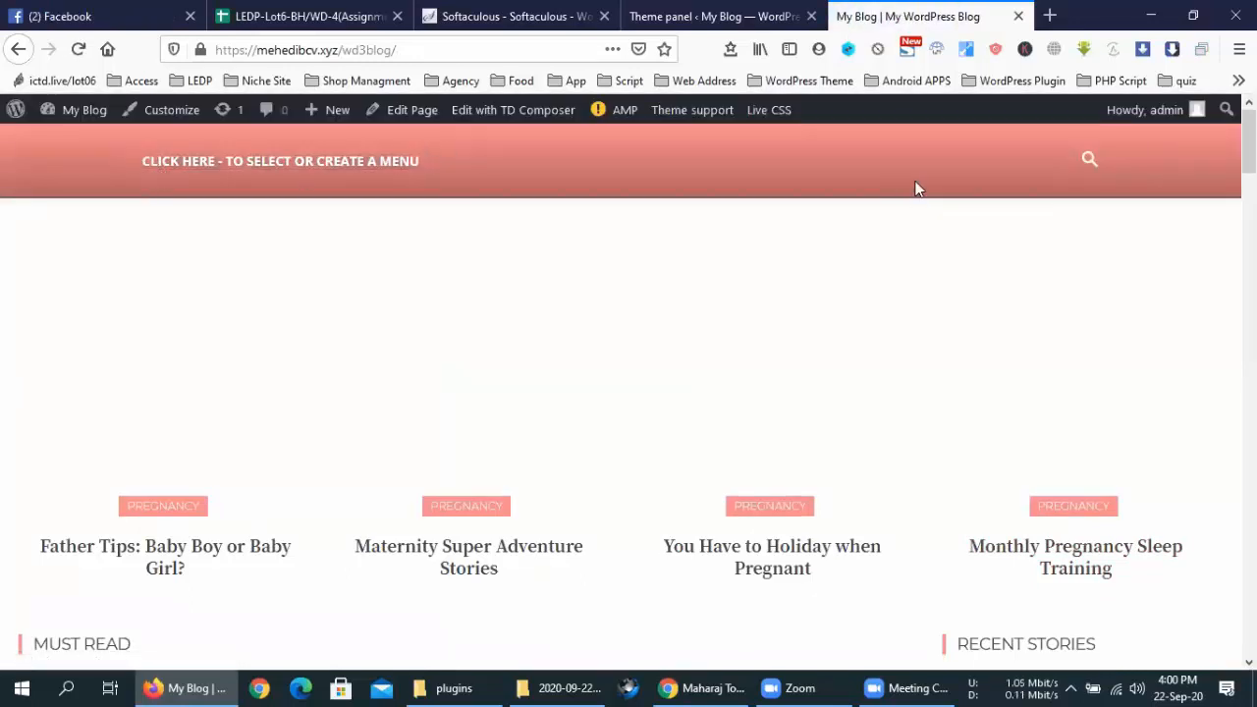
Look over the salmon Style 12 header on the blog and try its search icon
scroll(947, 303, down, 5)
scroll(947, 302, up, 5)
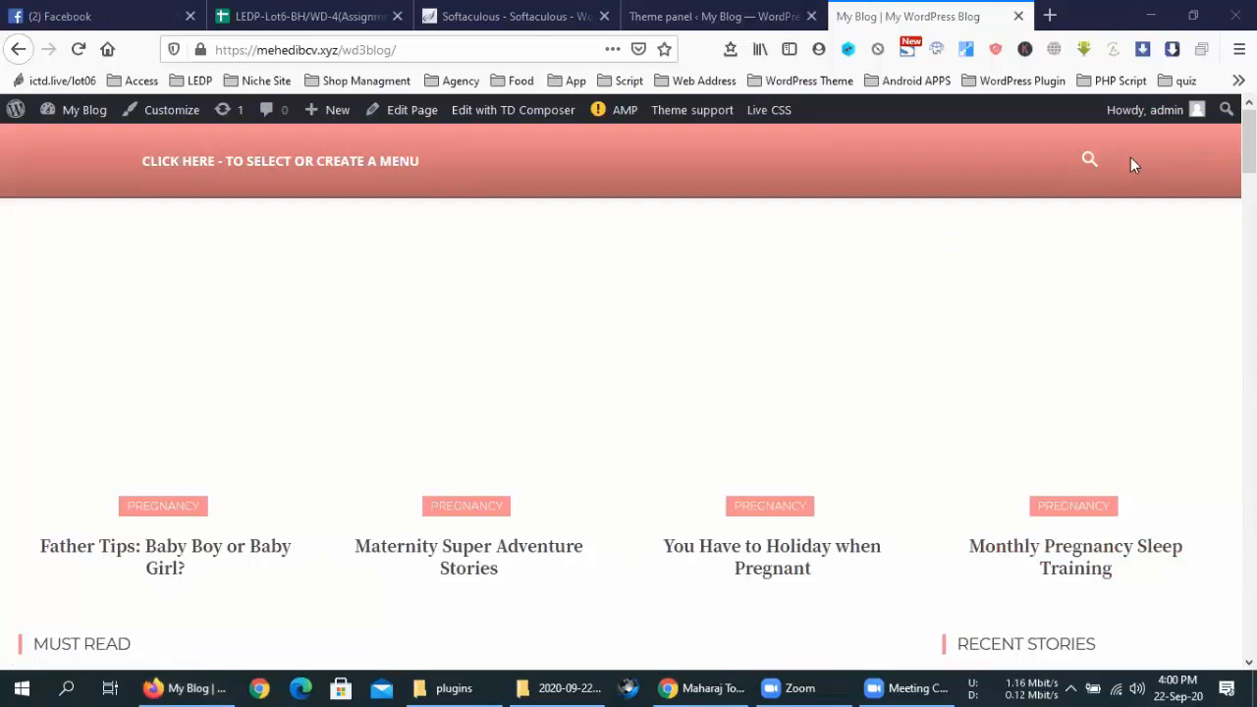
click(1090, 165)
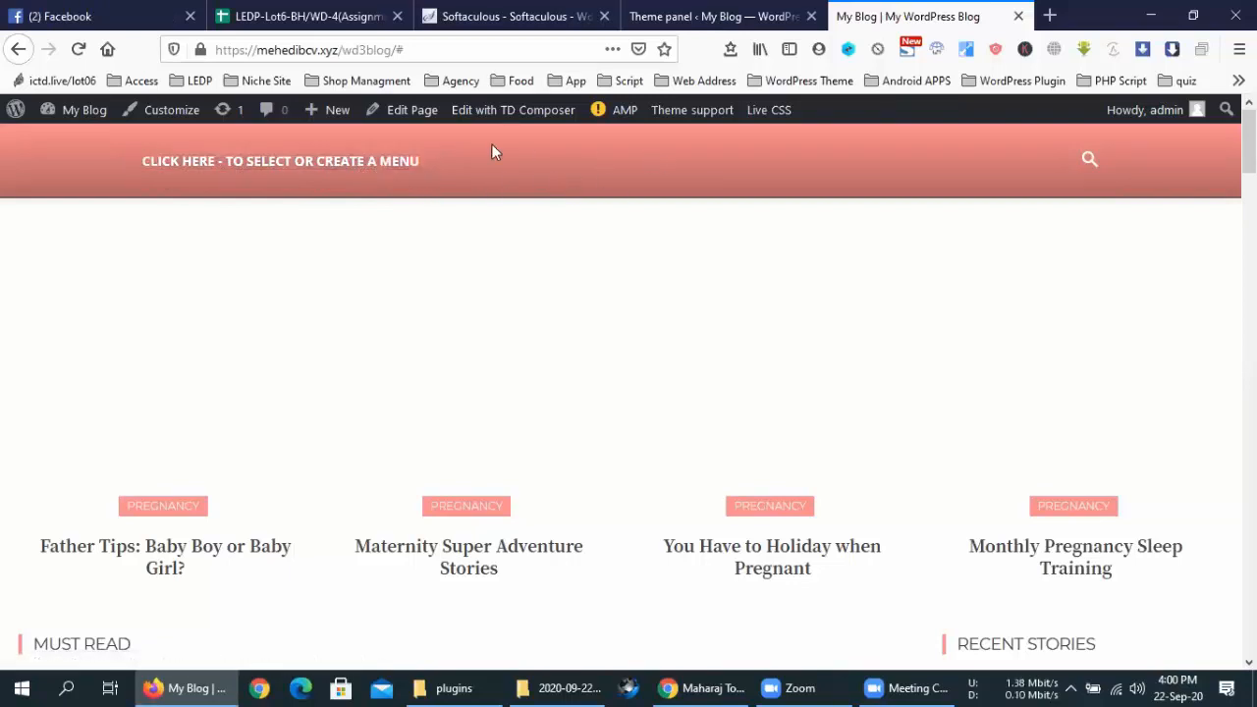
click(722, 12)
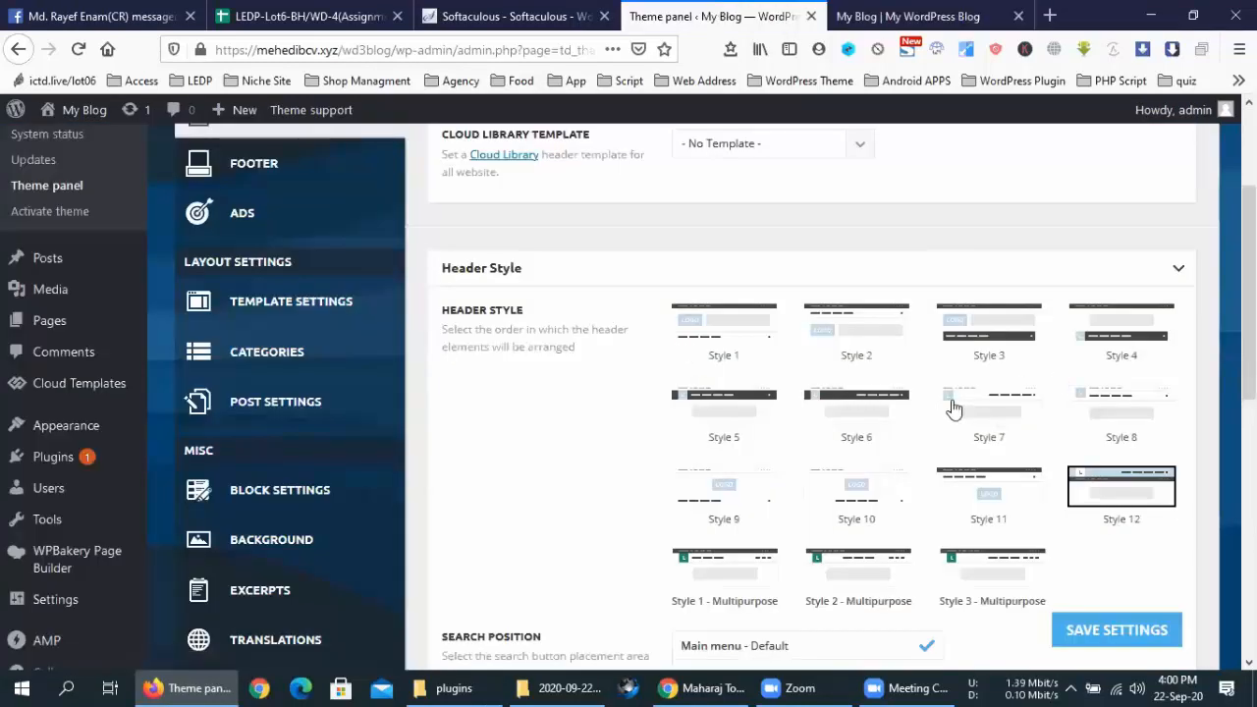
Save header Style 3 and reload the blog to see the black boxed menu bar
click(986, 328)
click(1106, 629)
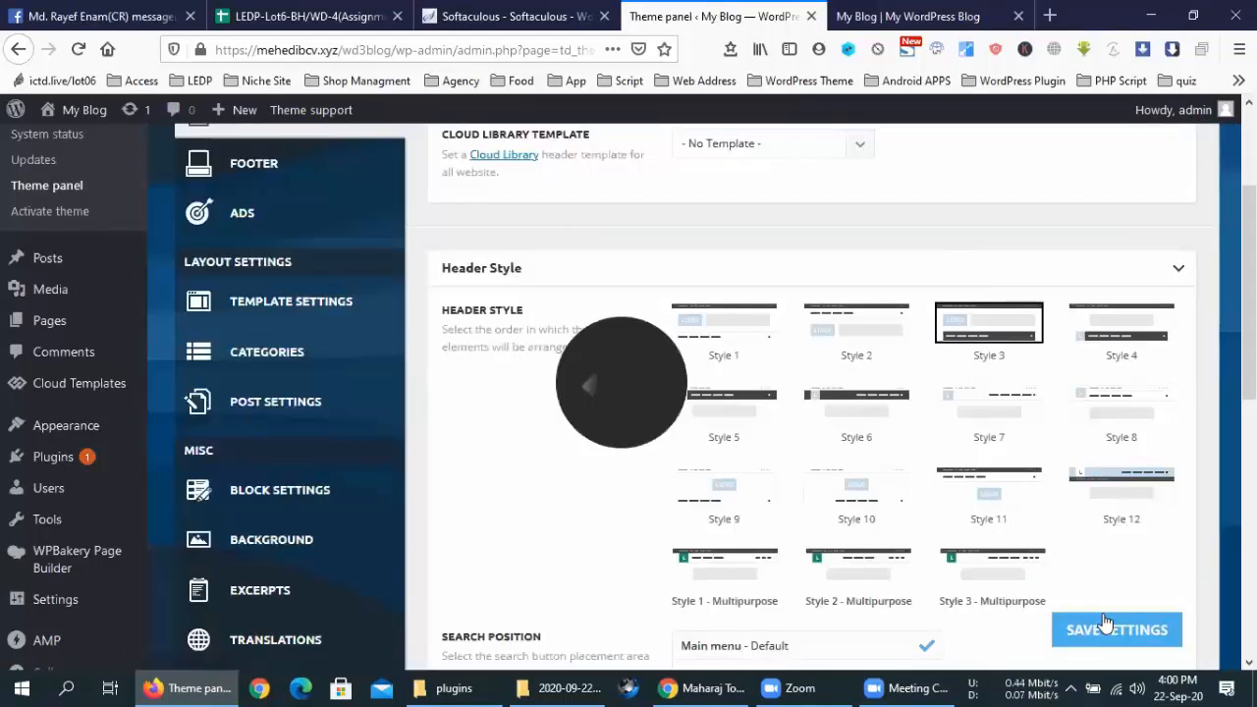
click(907, 16)
click(78, 49)
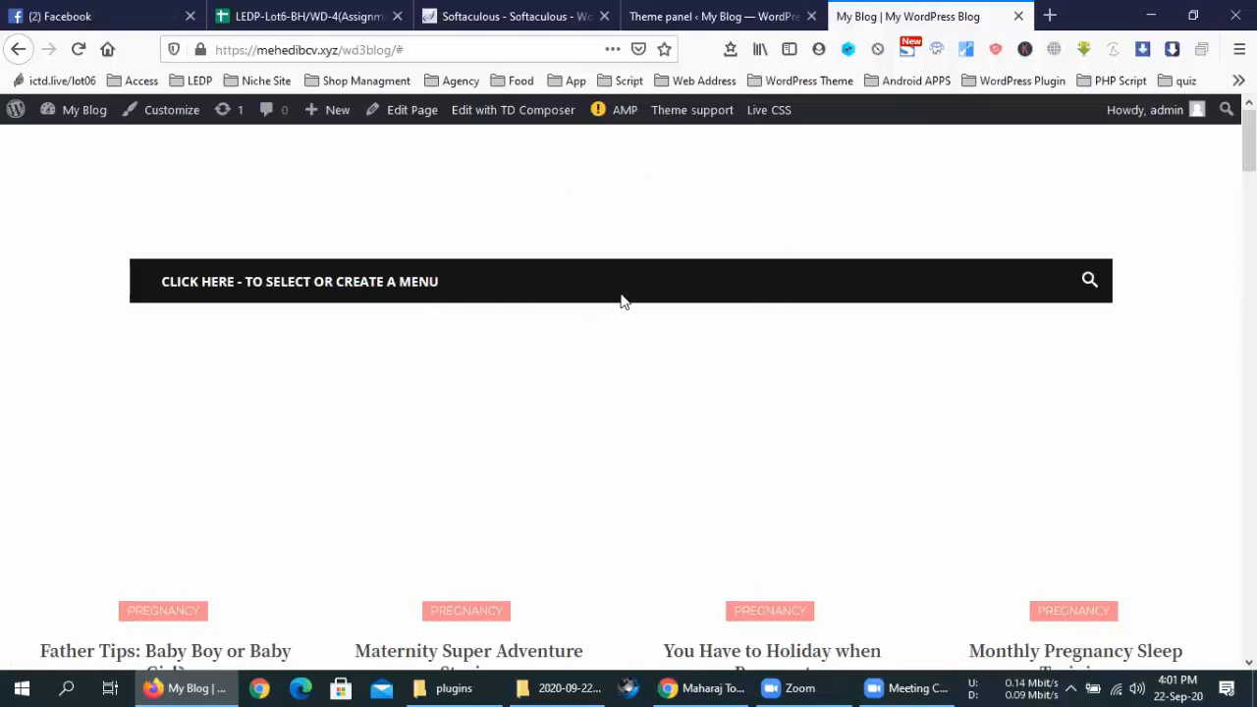
scroll(811, 373, down, 5)
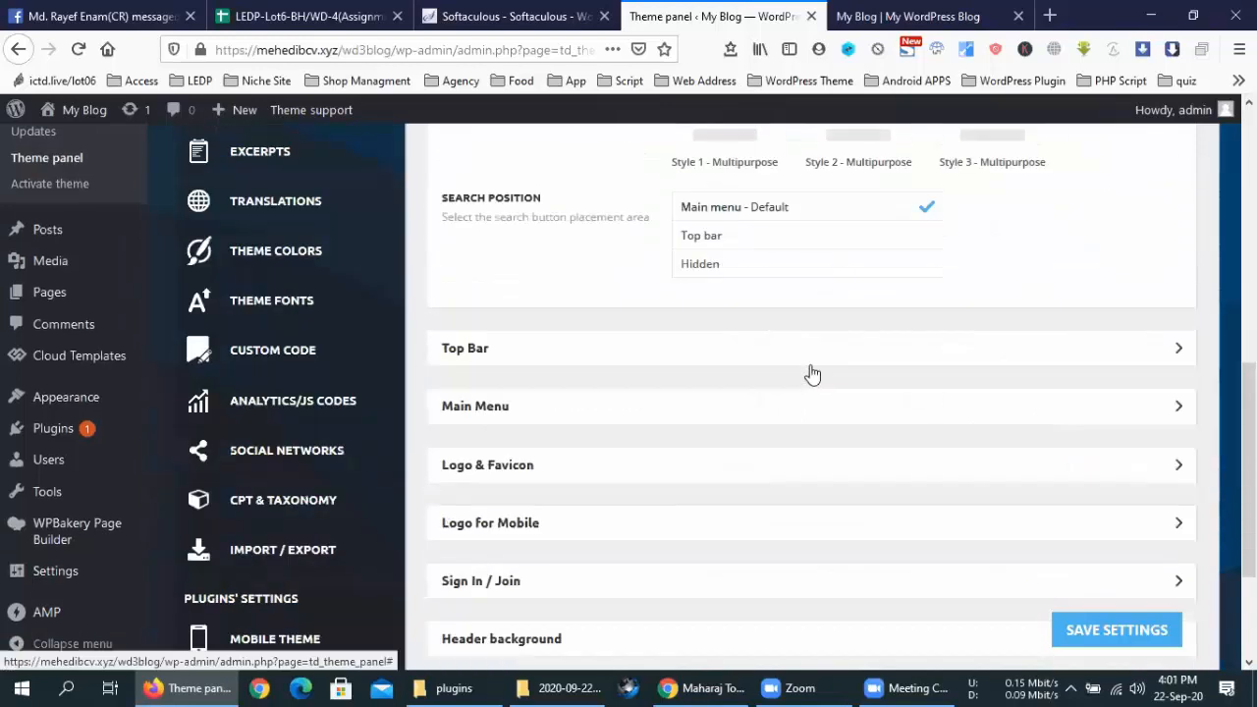
Set td-demo-custom-menu as the Top Bar menu, save, and reload the blog to check it
click(604, 330)
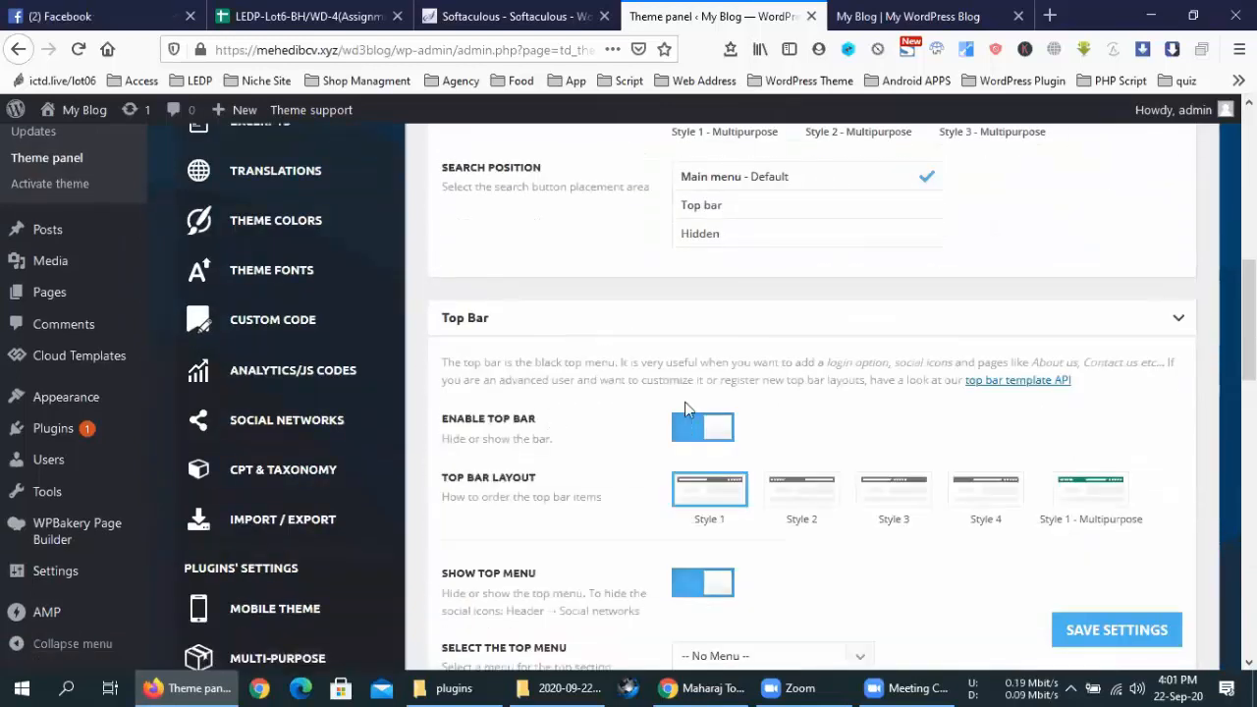
scroll(651, 339, down, 1)
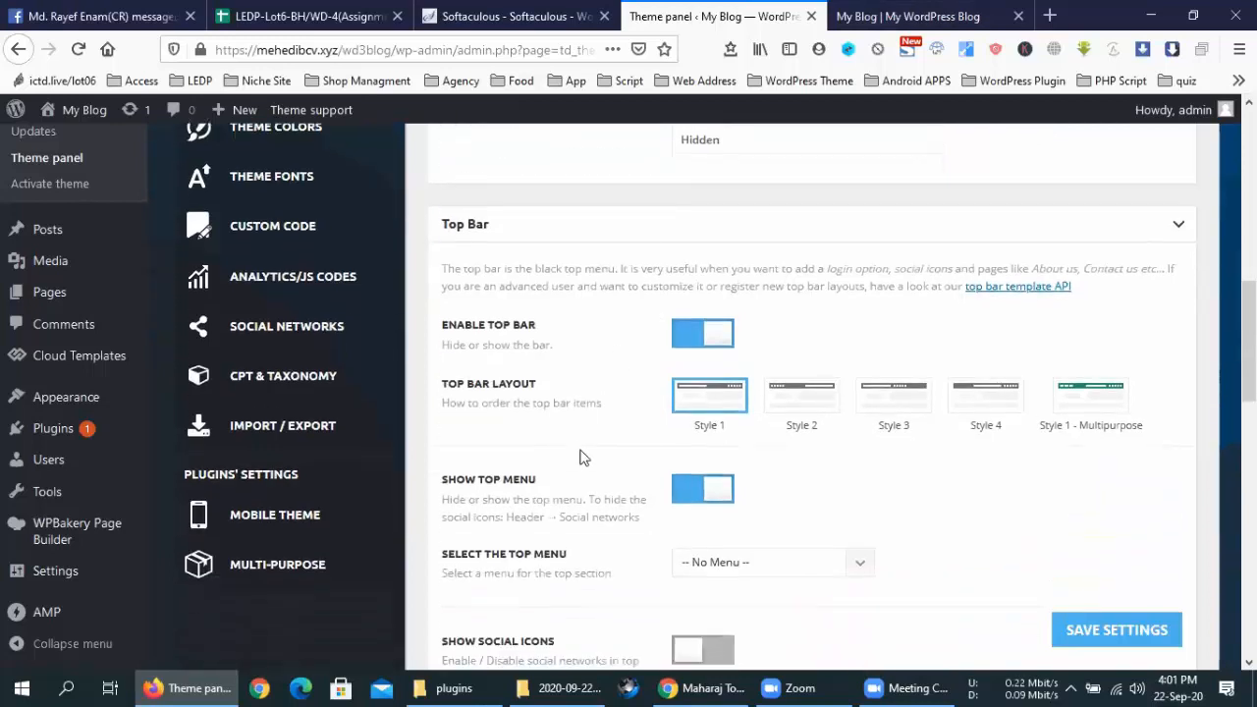
scroll(578, 472, down, 2)
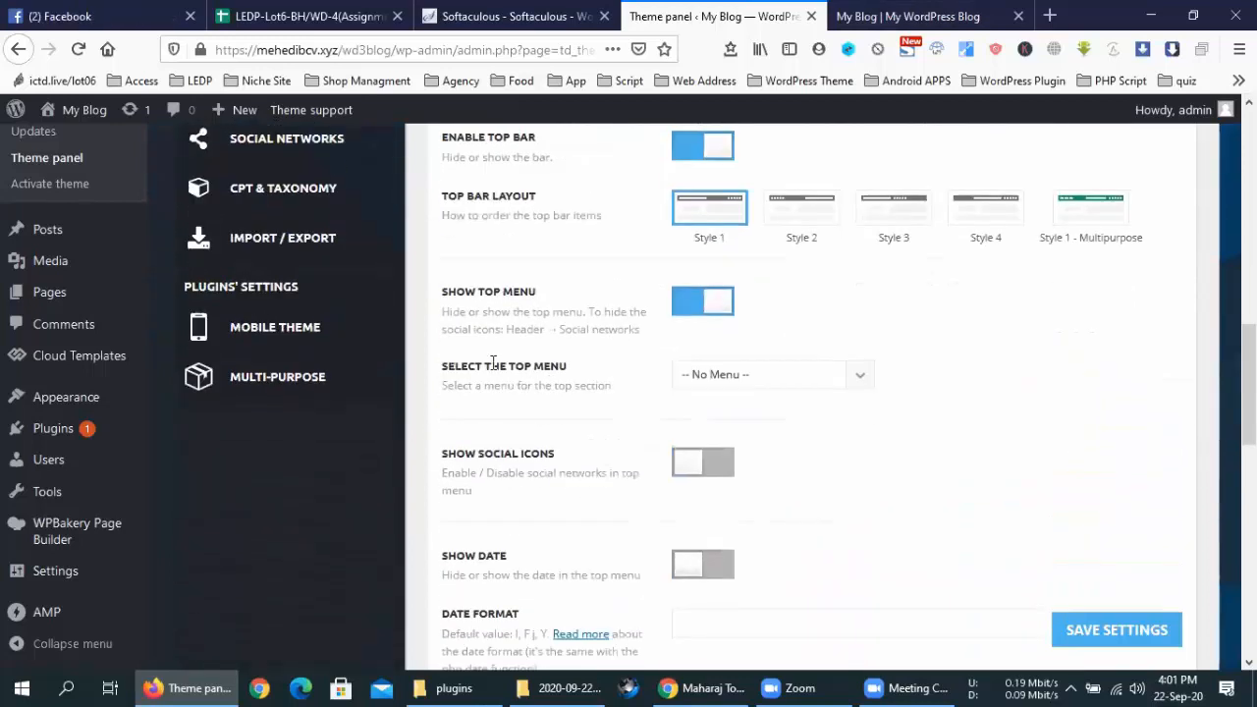
click(776, 383)
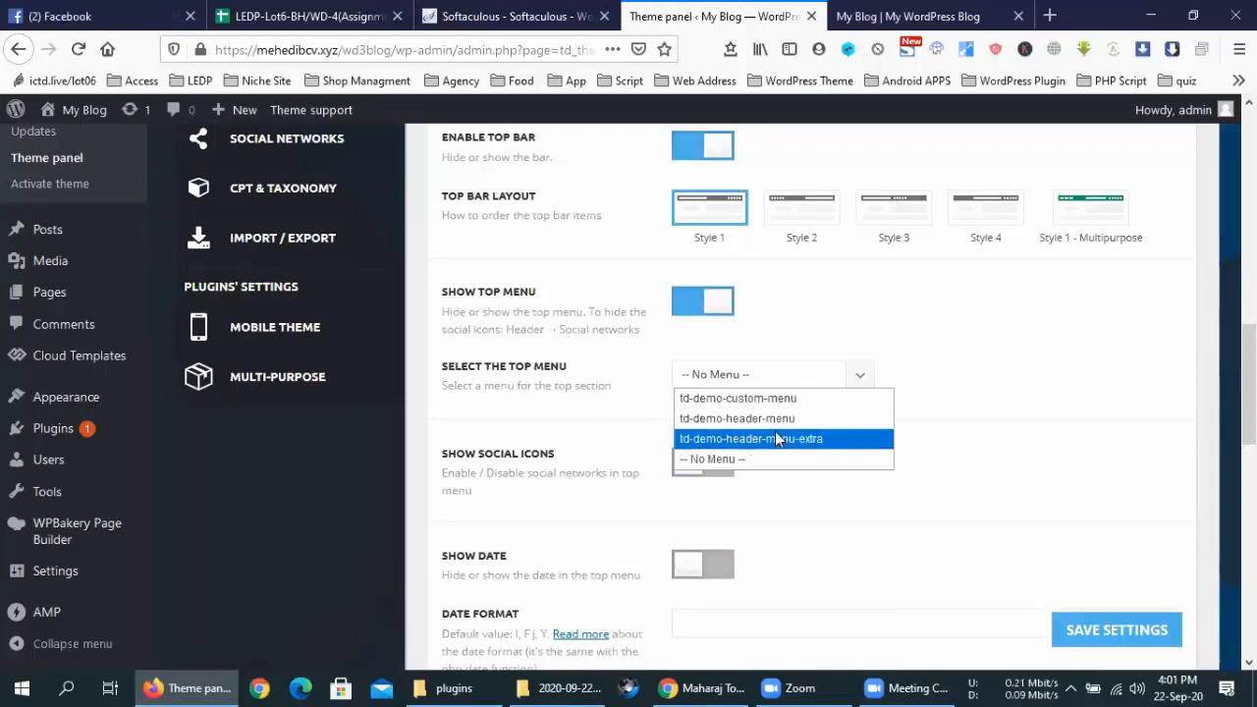
click(776, 403)
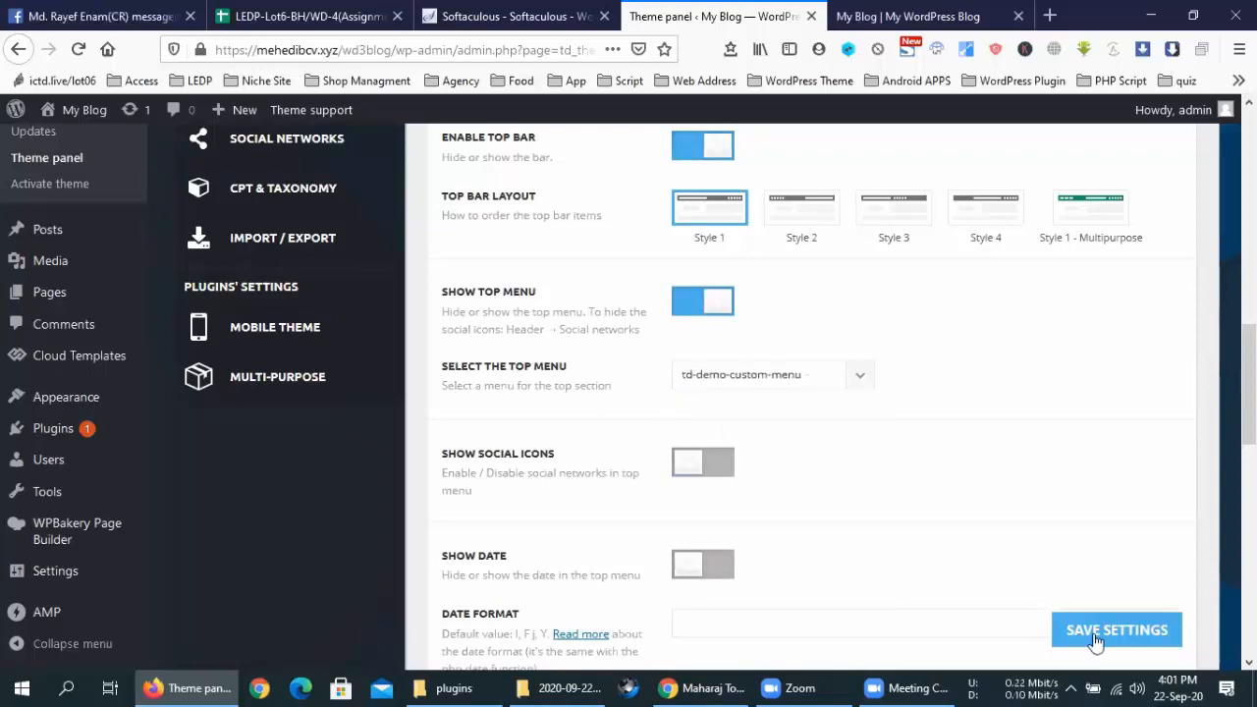
click(1094, 636)
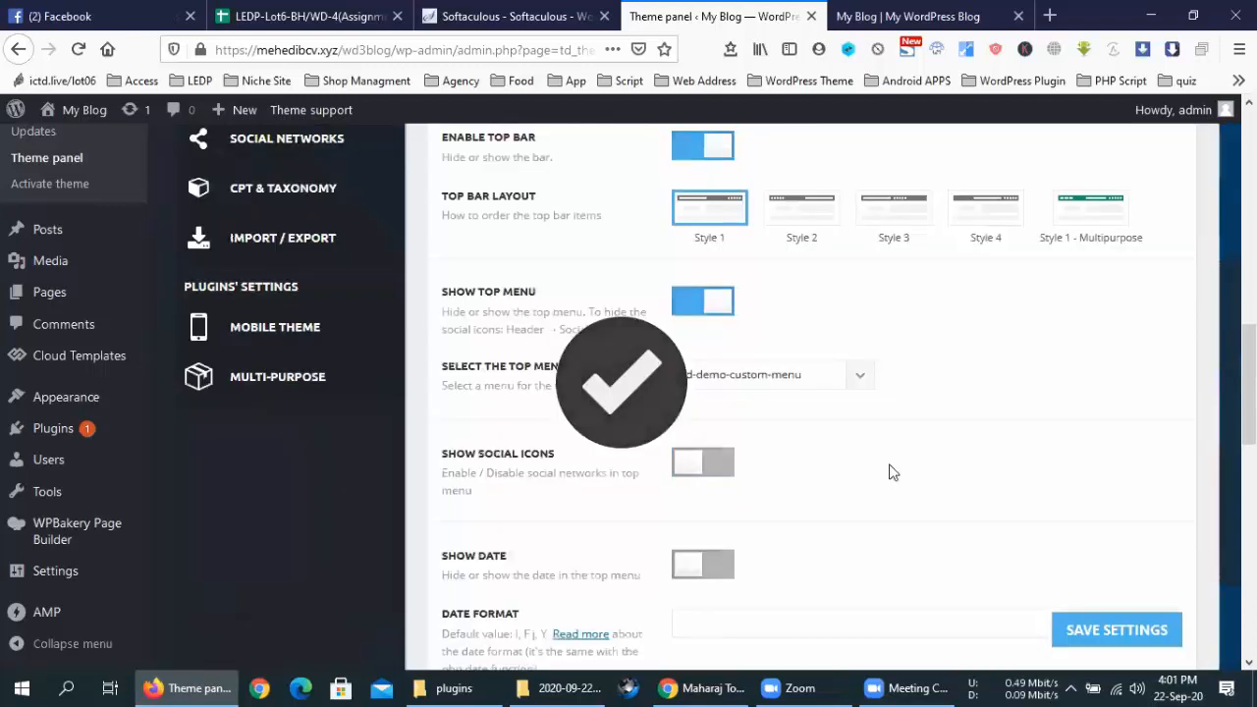
click(908, 17)
click(77, 50)
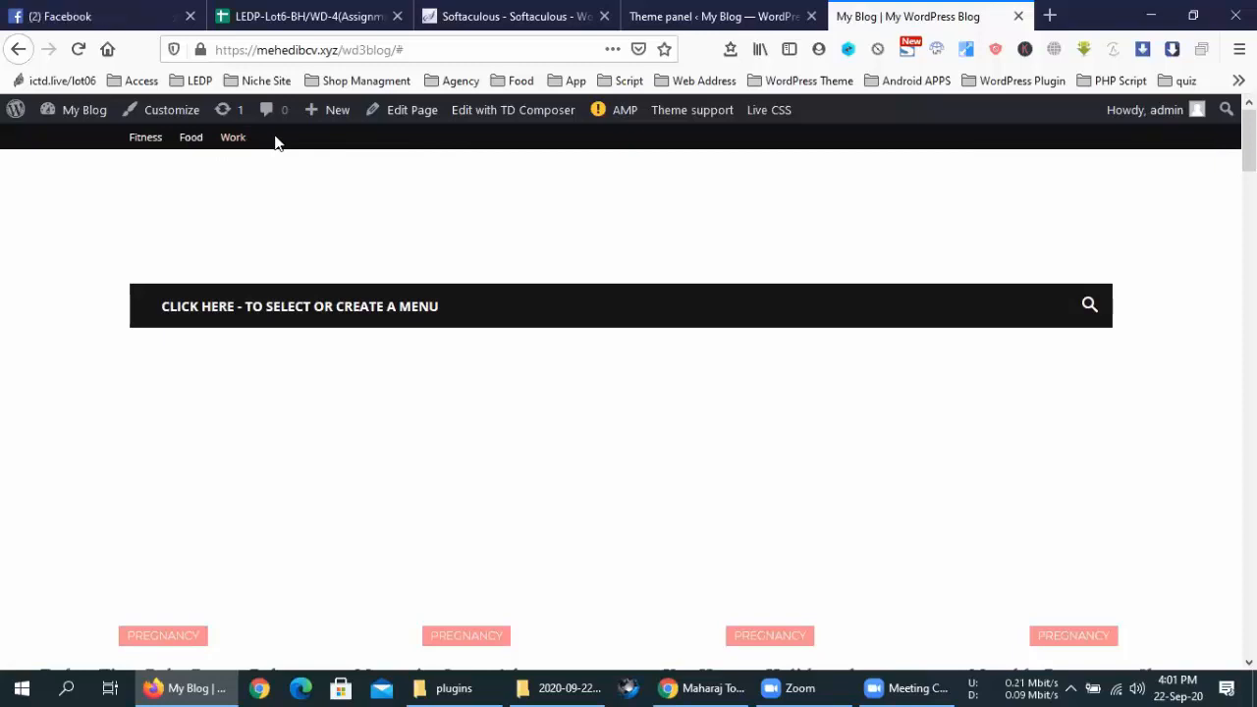
click(775, 14)
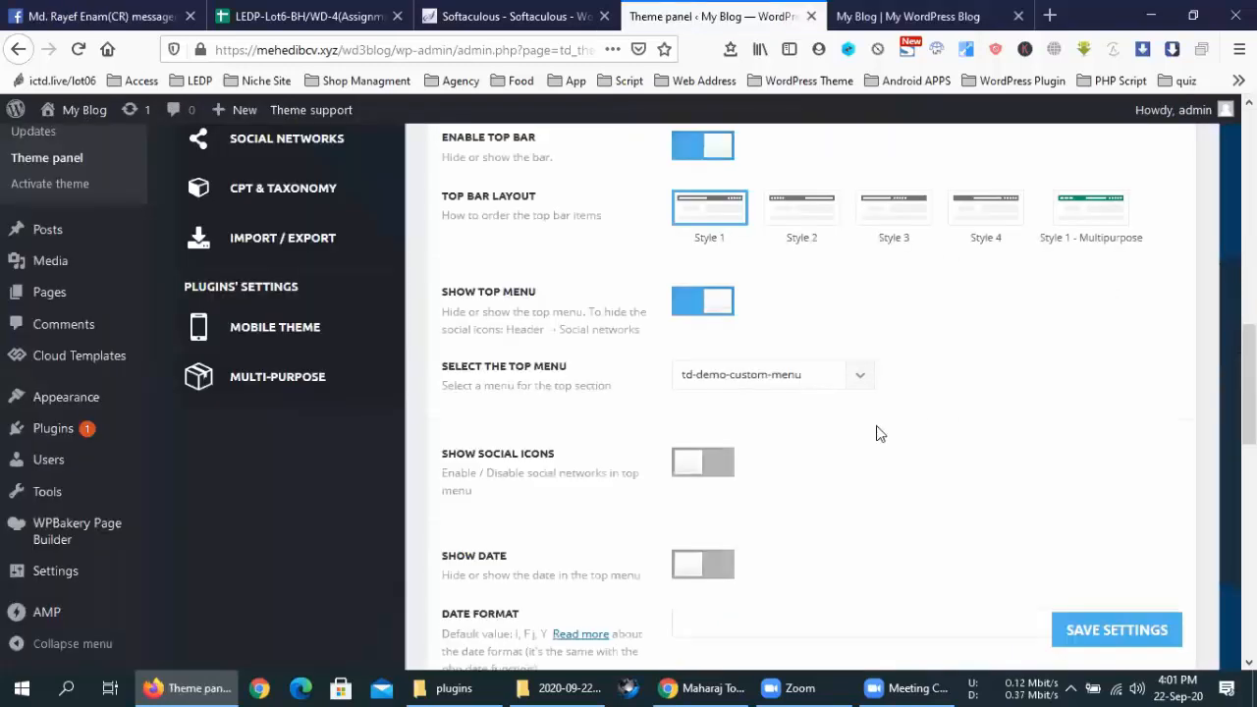
Turn on social icons and the date in the top bar, toggling the JavaScript date option
scroll(776, 438, down, 3)
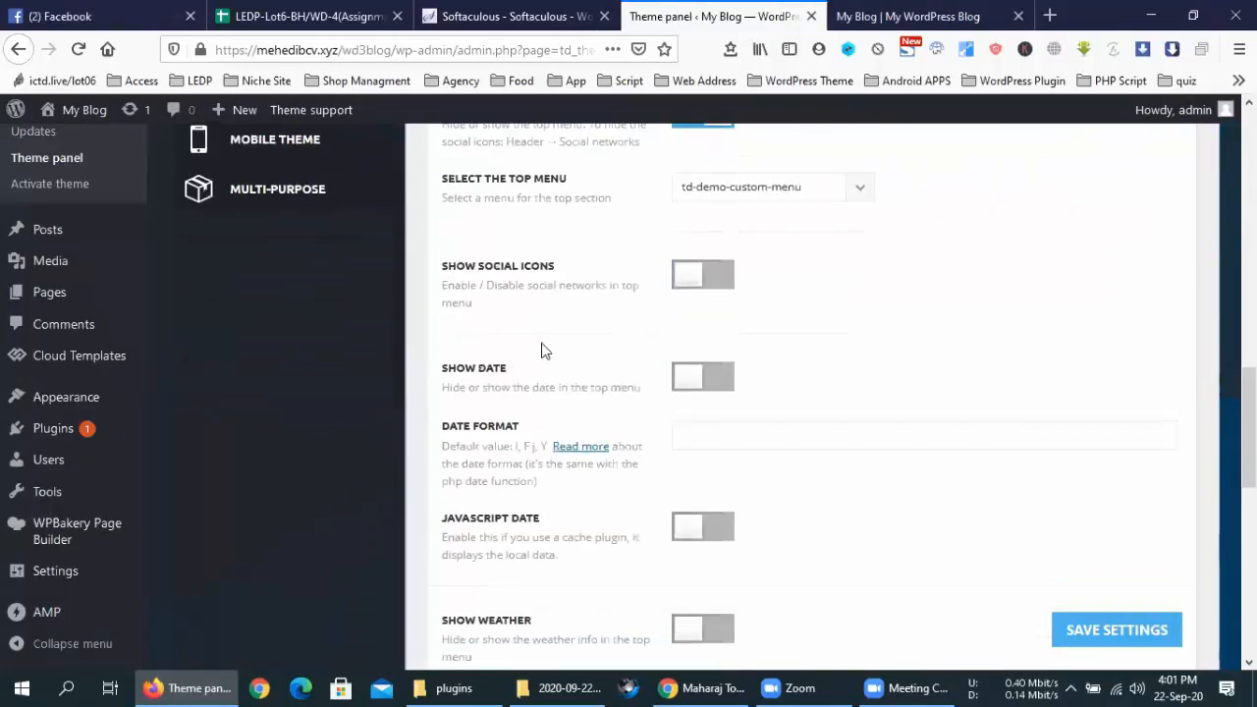
click(725, 278)
click(694, 386)
scroll(693, 386, down, 2)
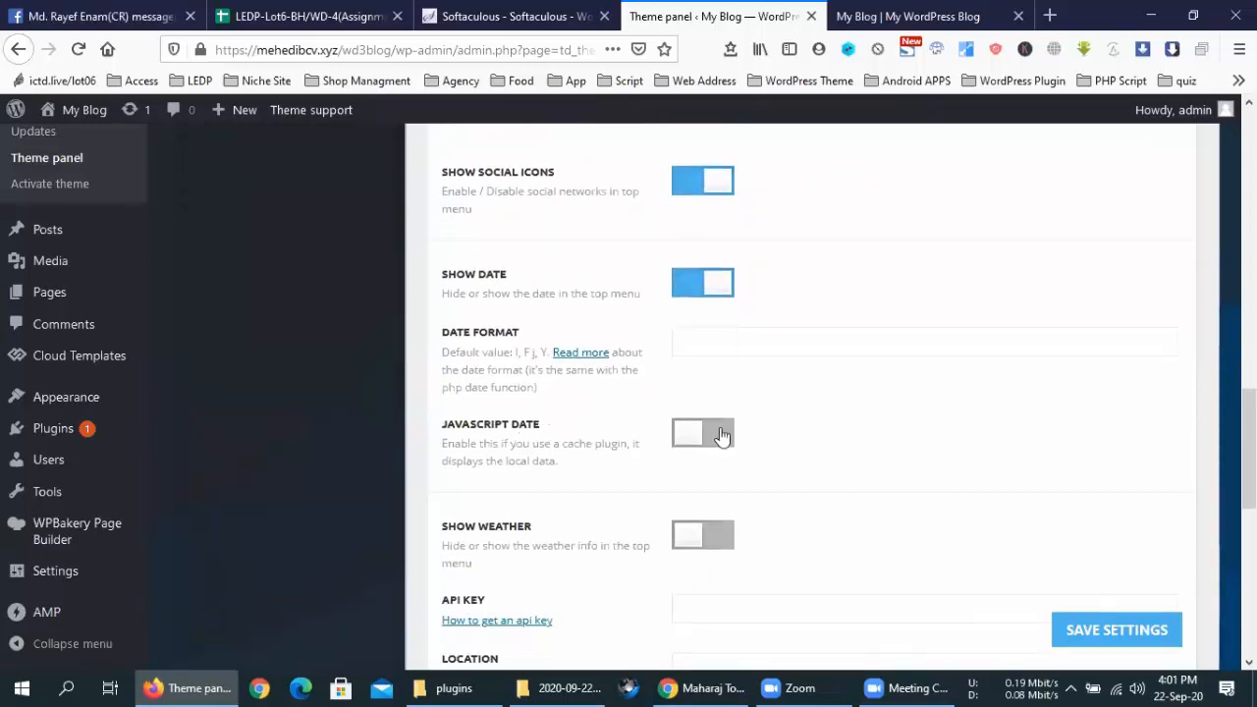
click(720, 434)
scroll(722, 436, down, 2)
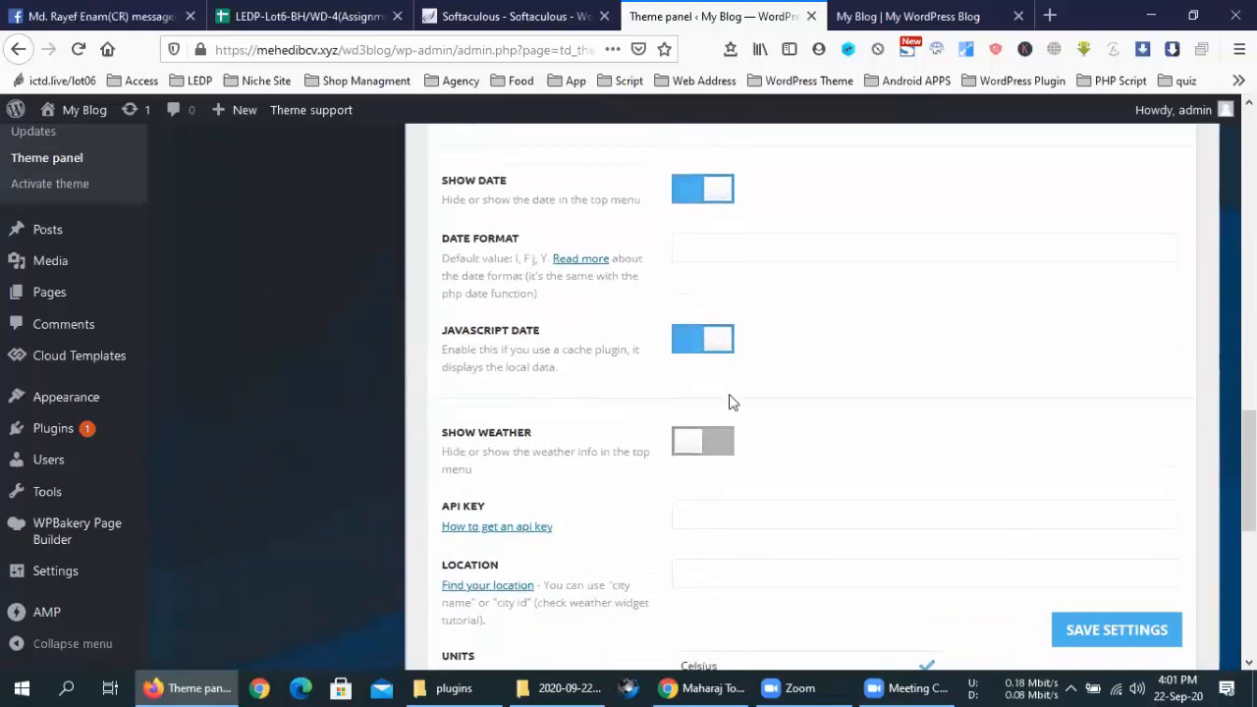
click(682, 338)
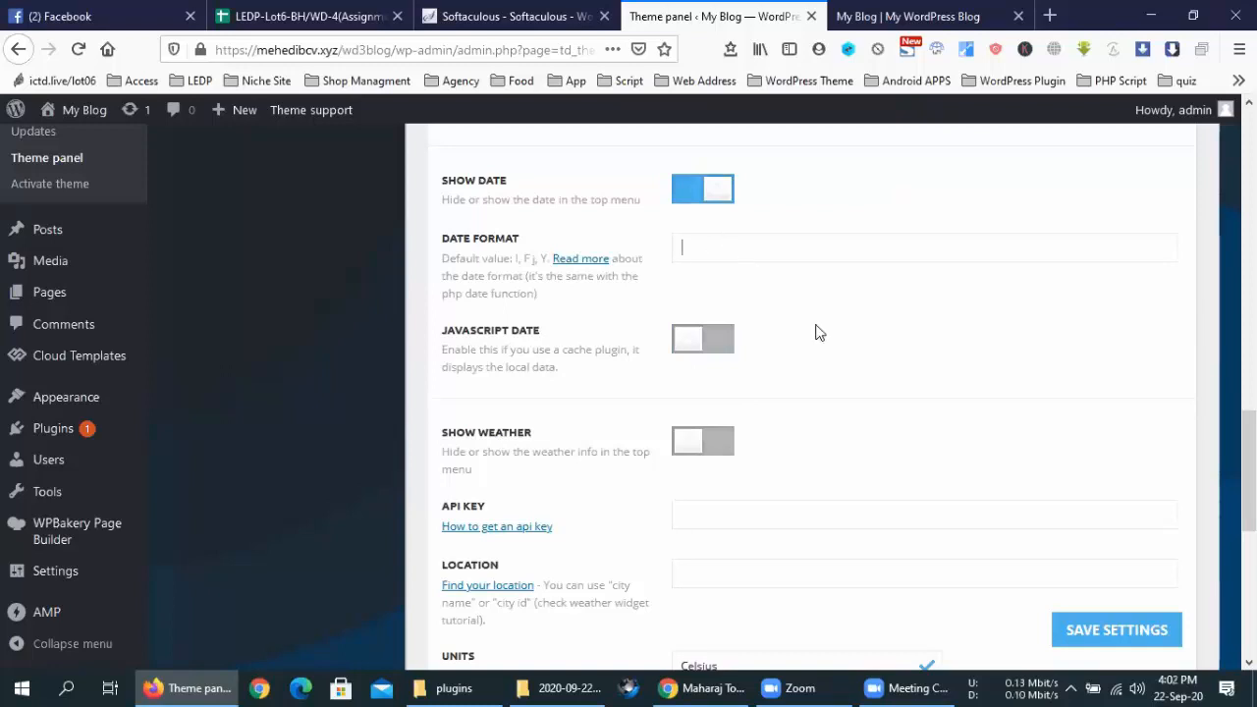
Show the top-bar weather, re-enable JavaScript date, save the settings, and go to My Blog
scroll(815, 332, up, 4)
scroll(815, 332, down, 5)
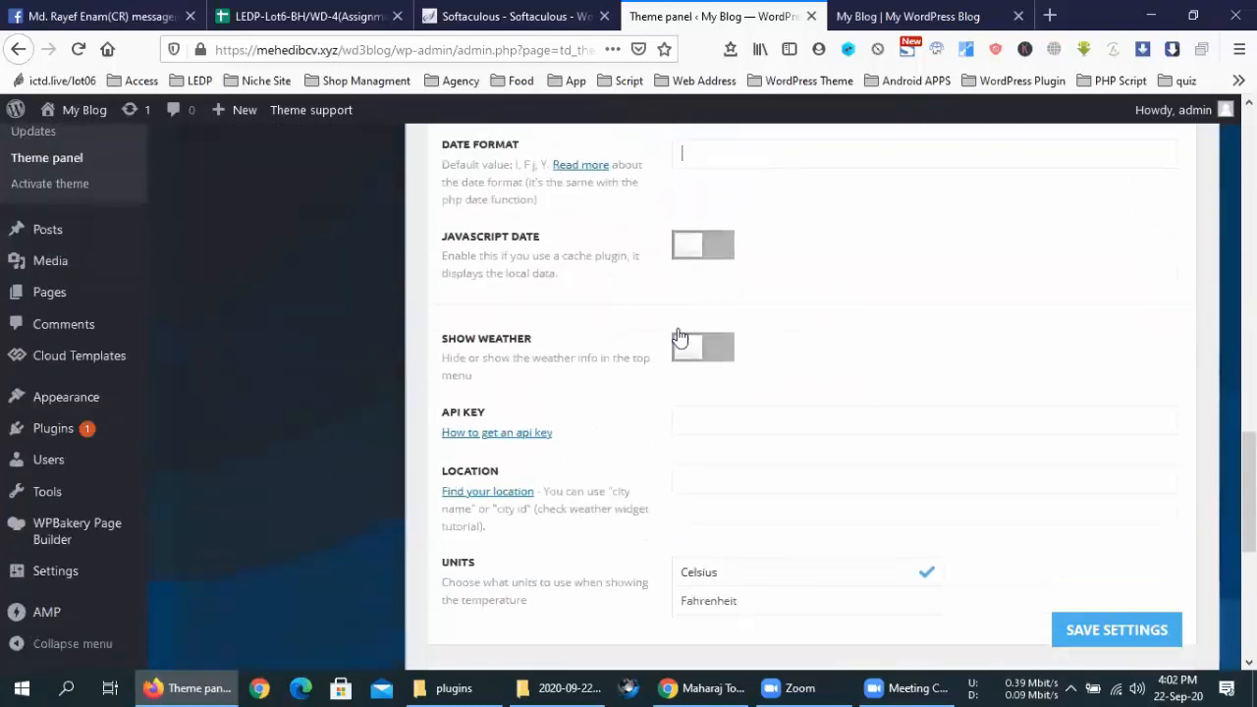
click(710, 349)
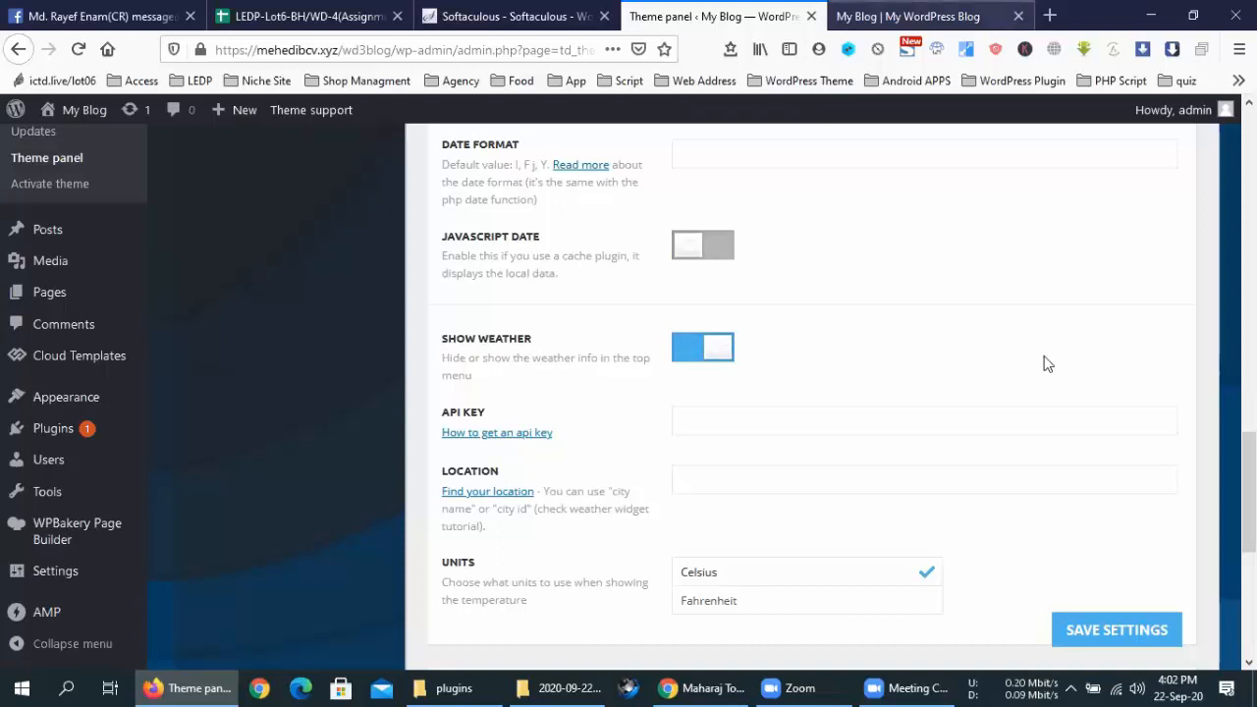
click(731, 250)
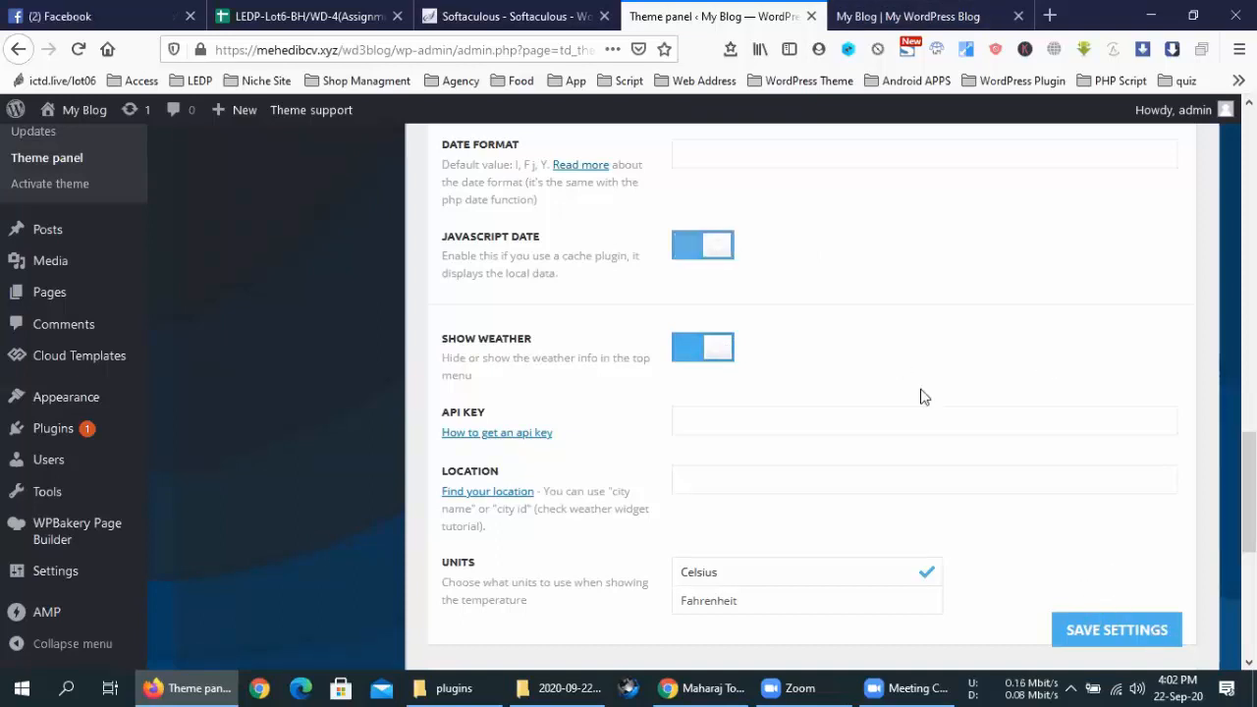
click(1084, 628)
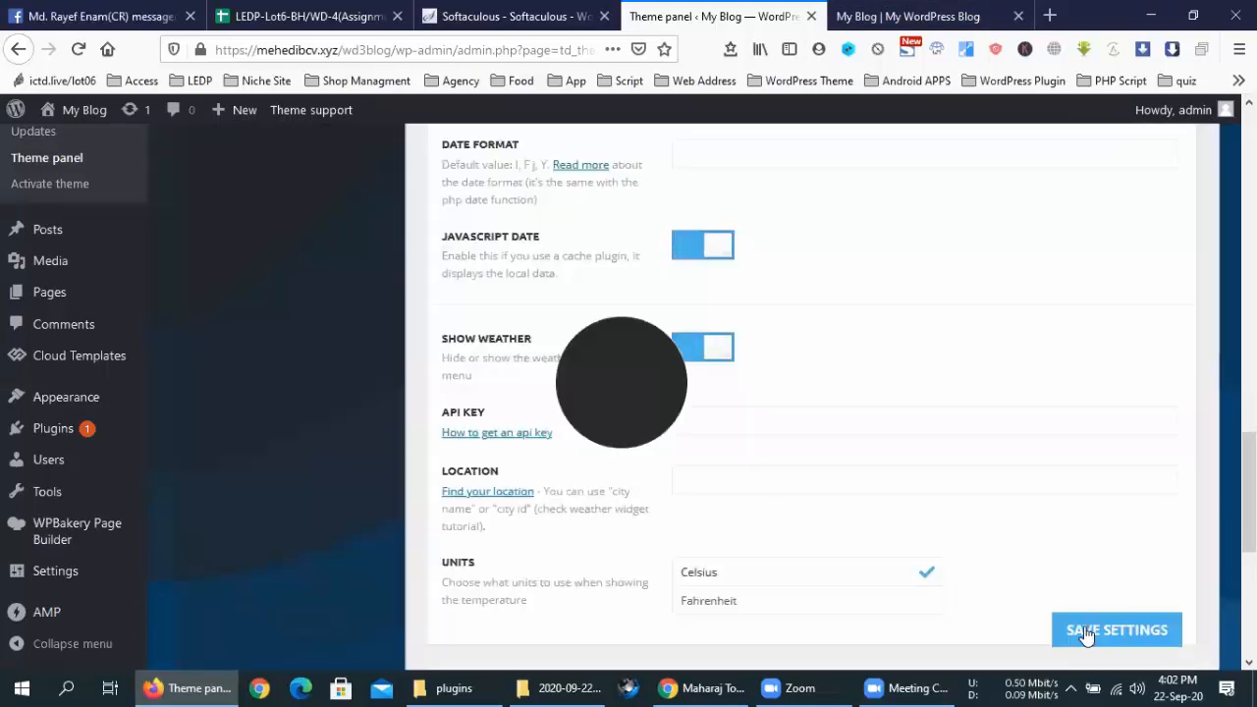
click(907, 15)
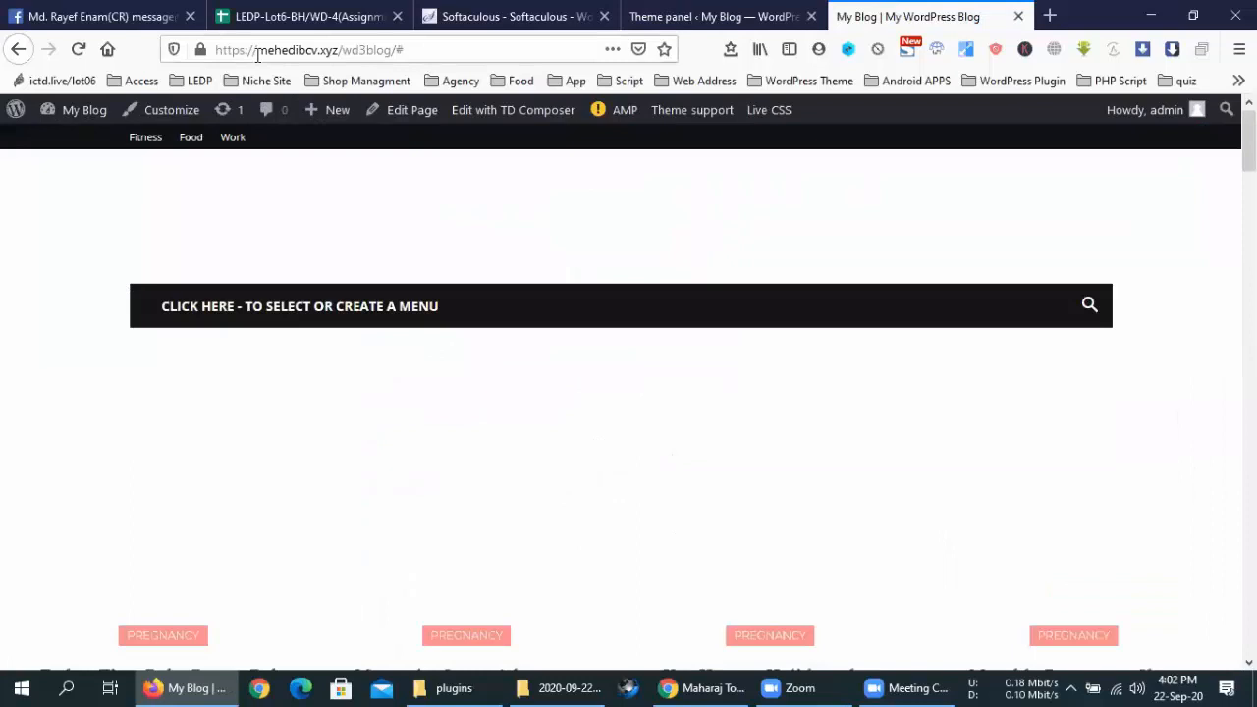
Reload the front page and select the top bar's Weather widget configuration notice, then go back to the Theme panel
click(83, 49)
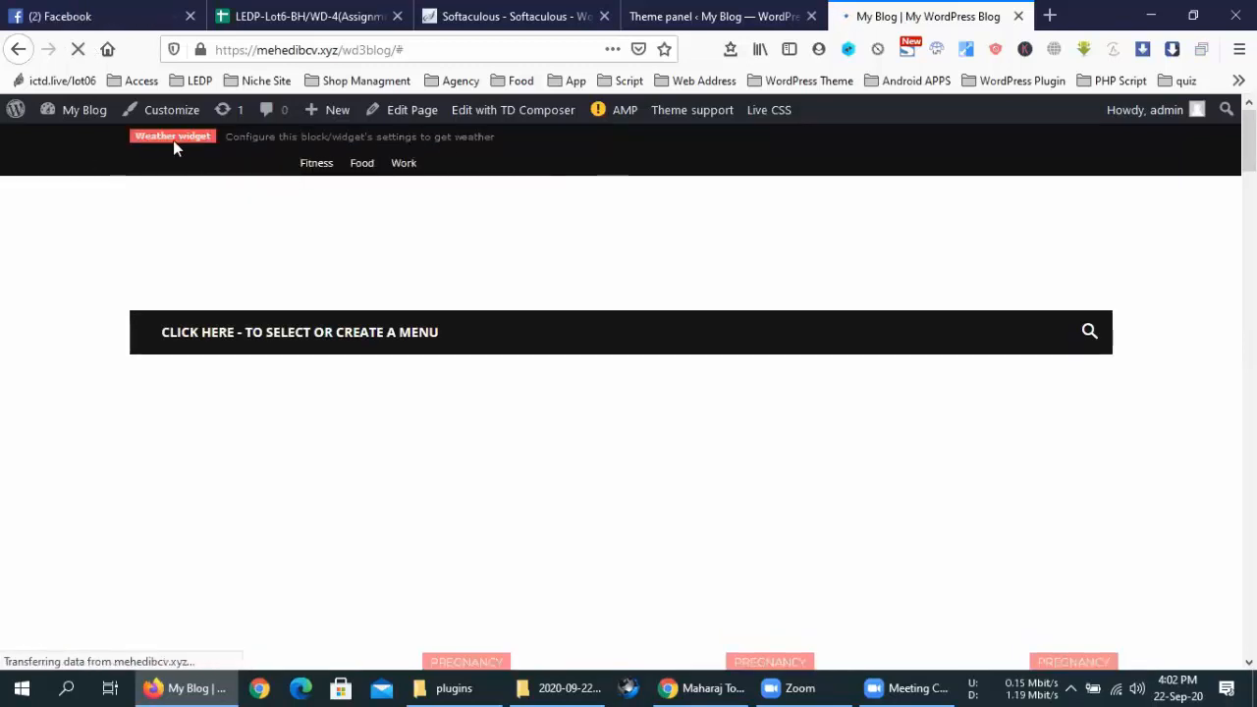
drag(173, 141, 229, 139)
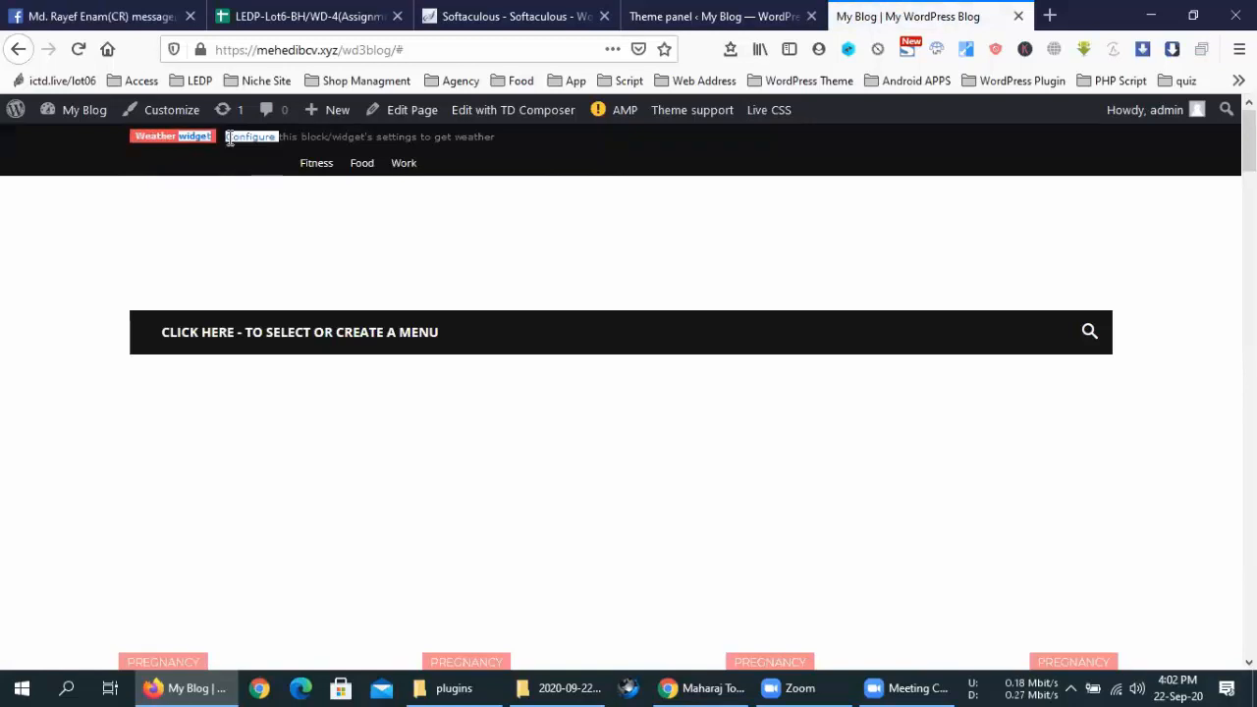
triple_click(230, 139)
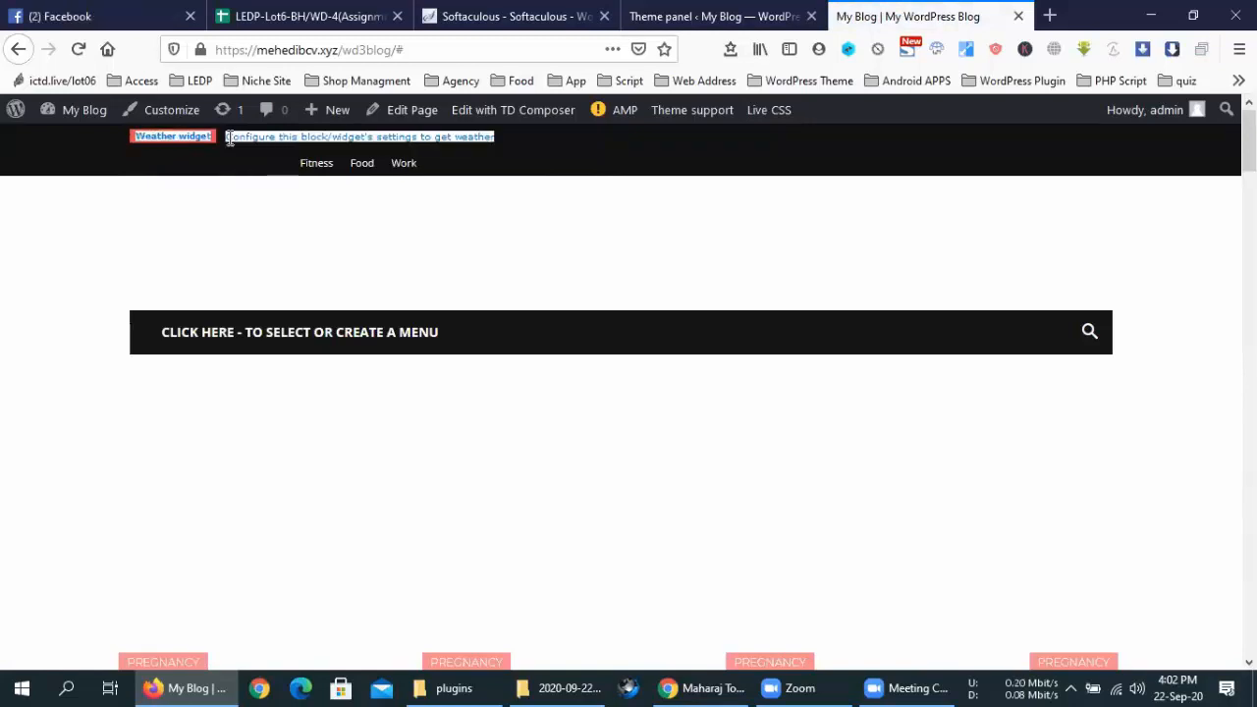
click(597, 169)
click(687, 17)
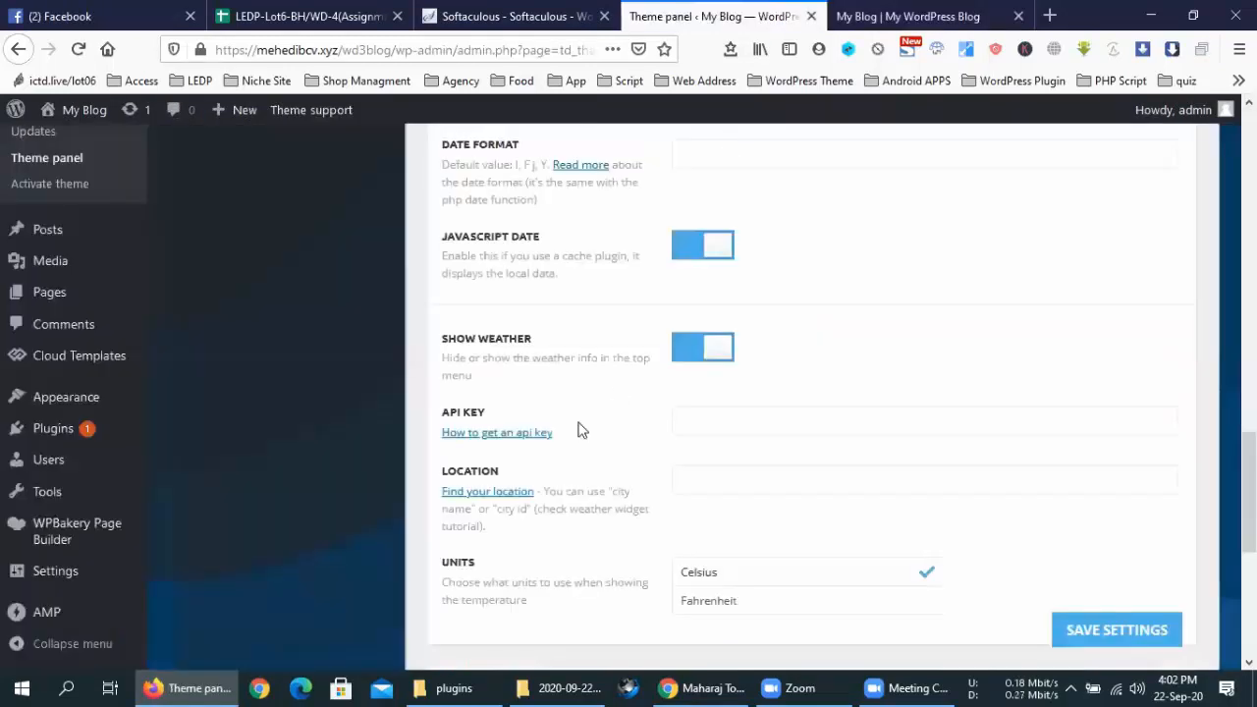
Open the 'How to get an api key' guide in a new tab and scroll to 'Getting the API key'
middle_click(515, 444)
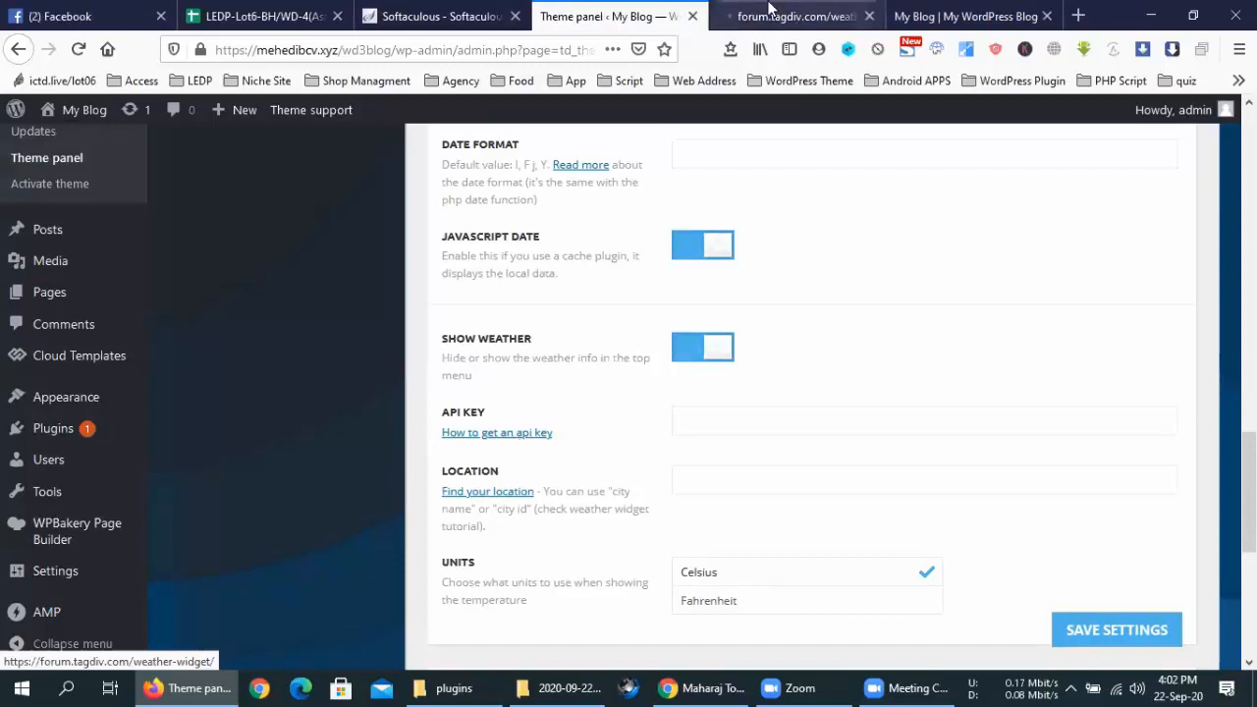
click(771, 8)
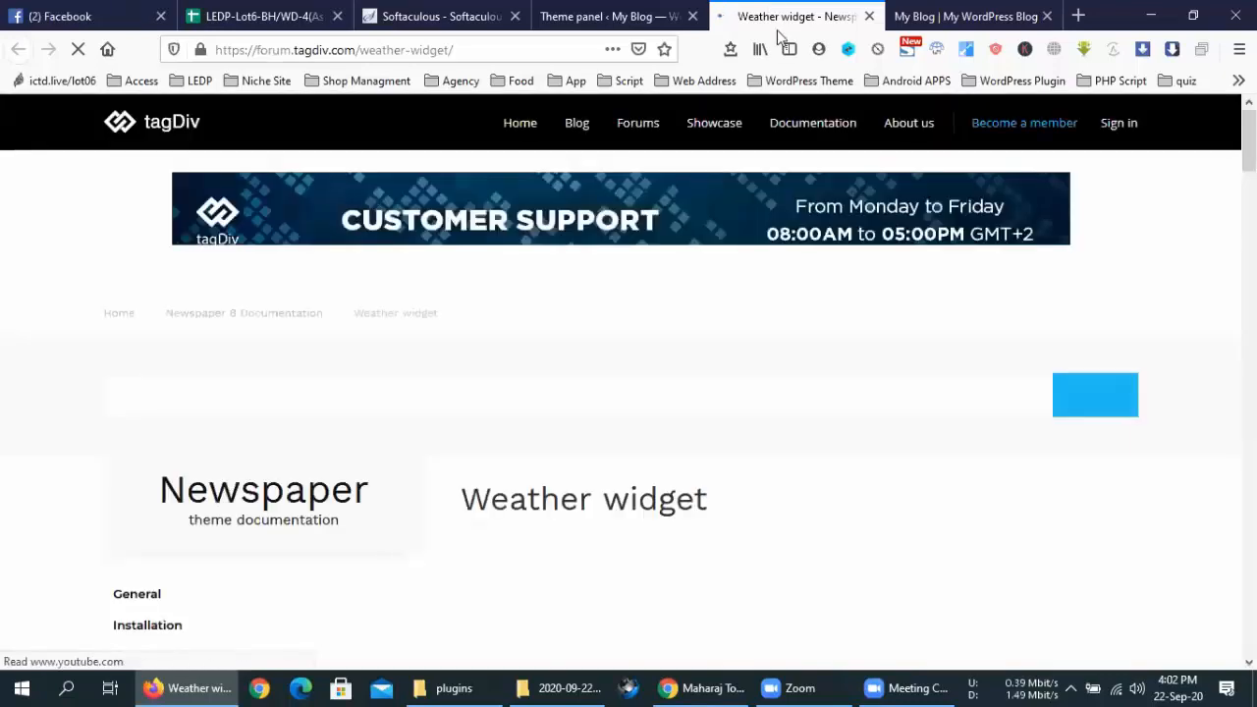
scroll(743, 429, down, 6)
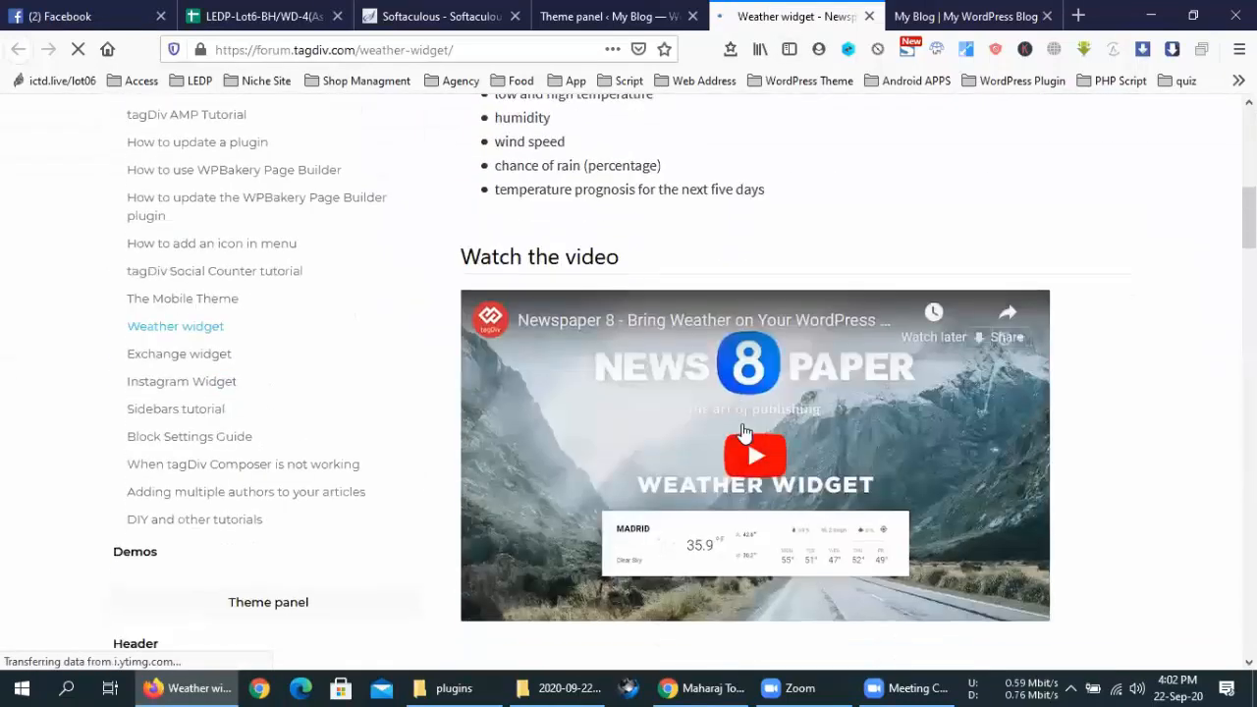
scroll(673, 381, down, 5)
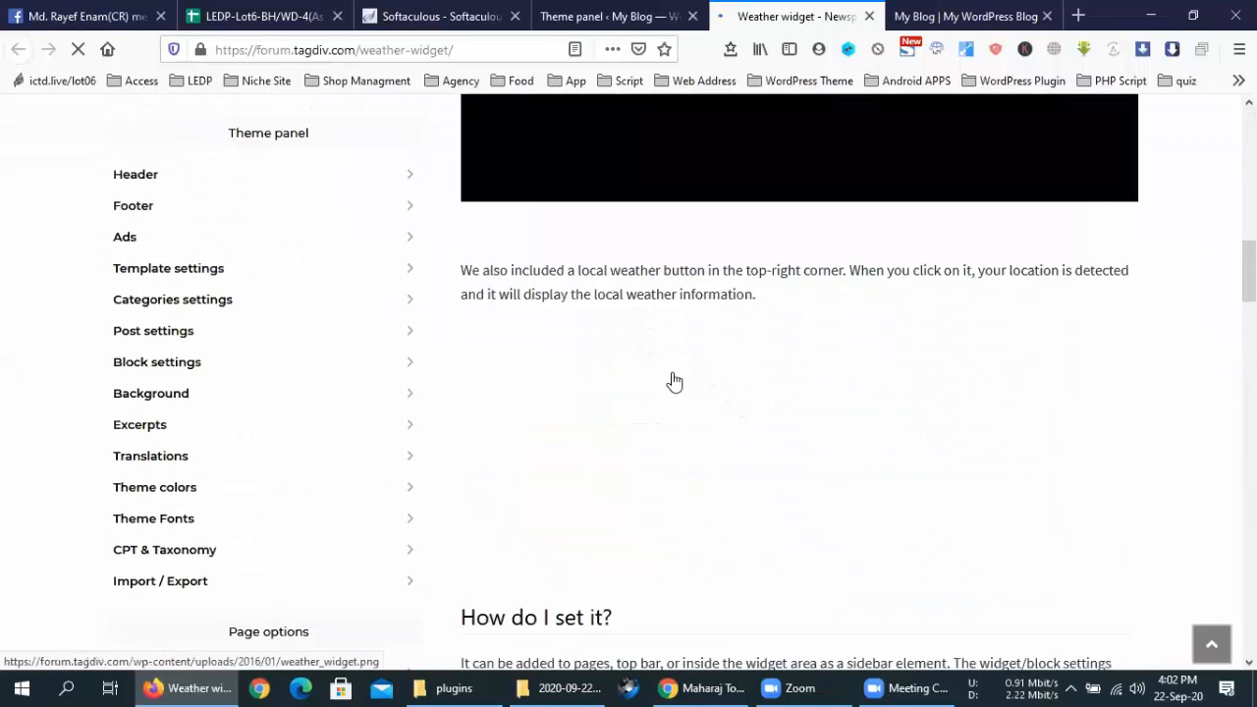
scroll(673, 381, down, 4)
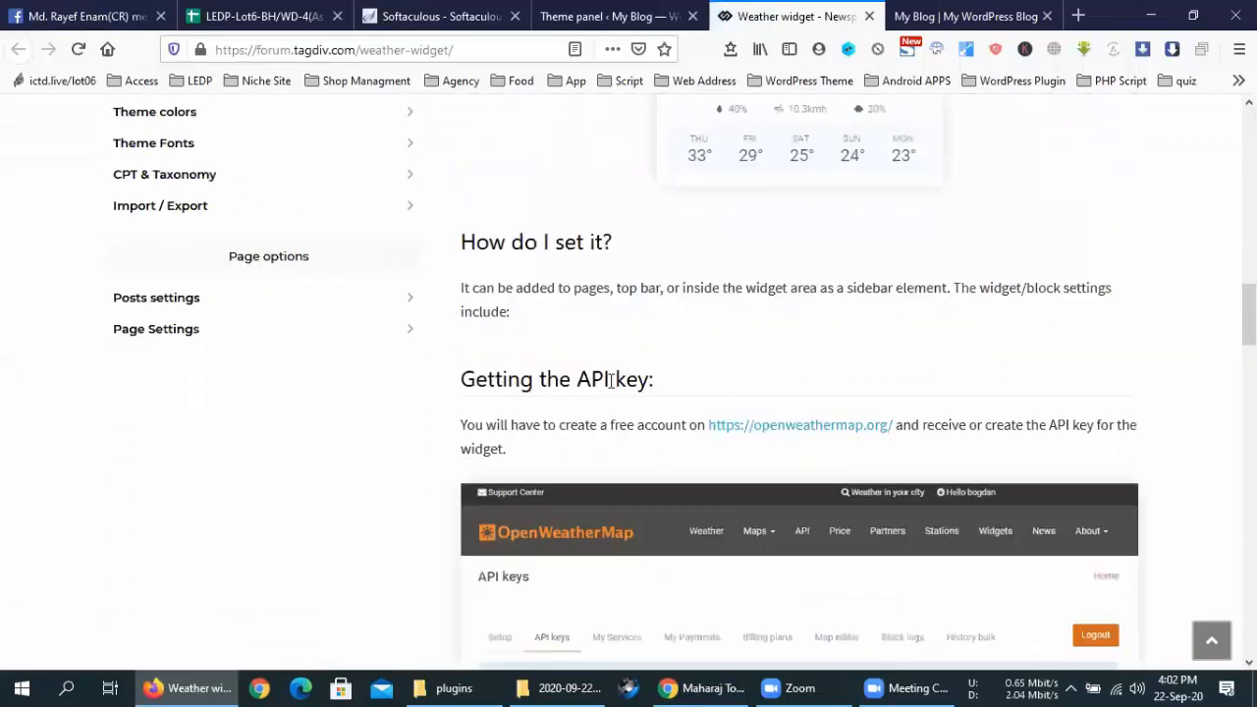
scroll(611, 380, down, 2)
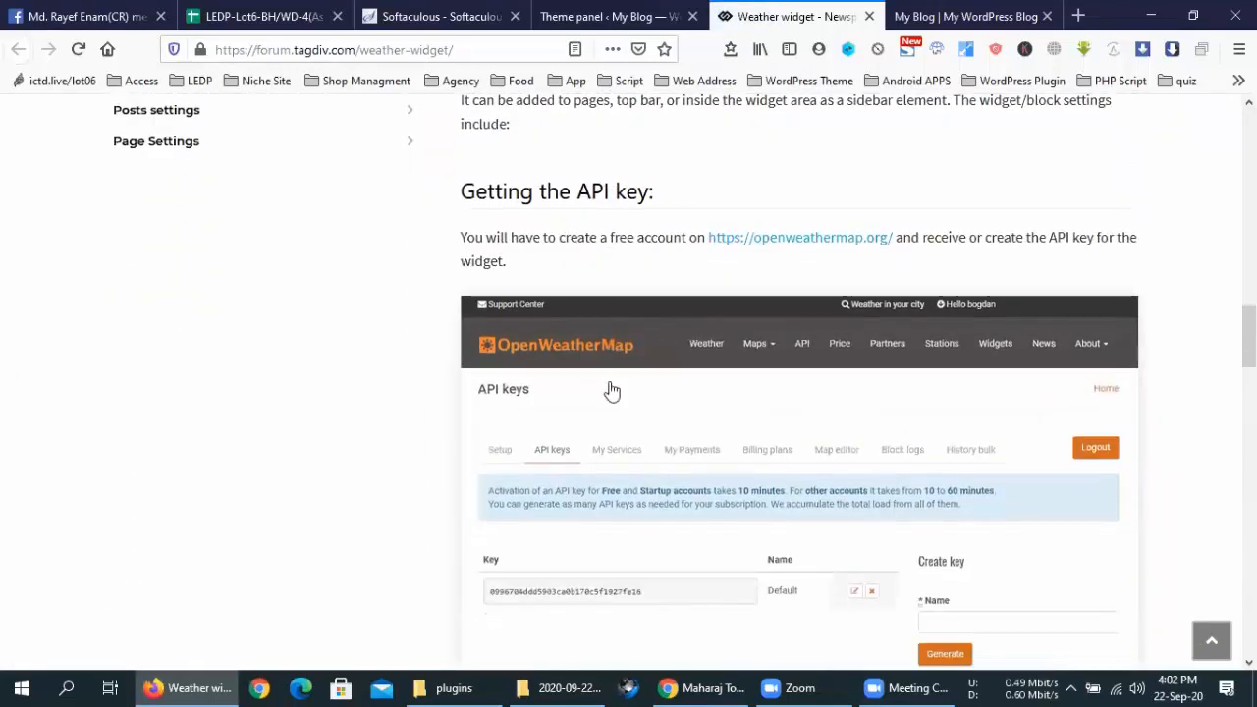
Open the openweathermap.org link in a new tab and switch to it
middle_click(861, 247)
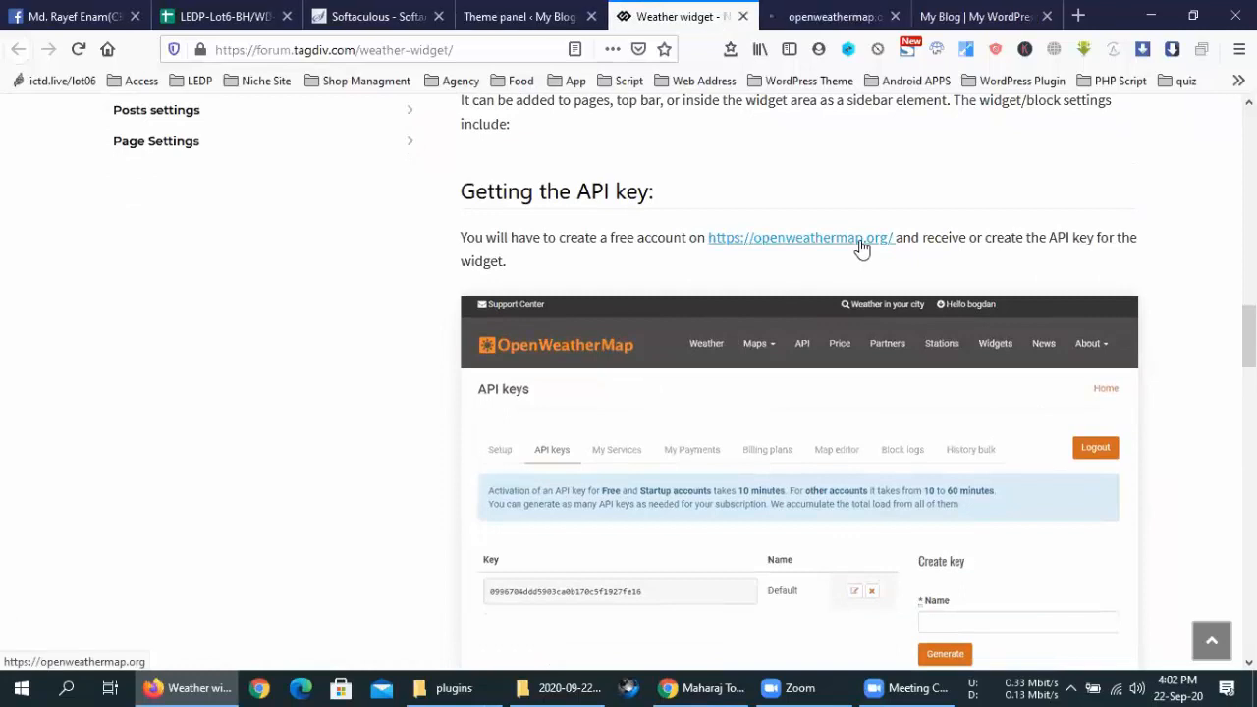
scroll(848, 270, down, 2)
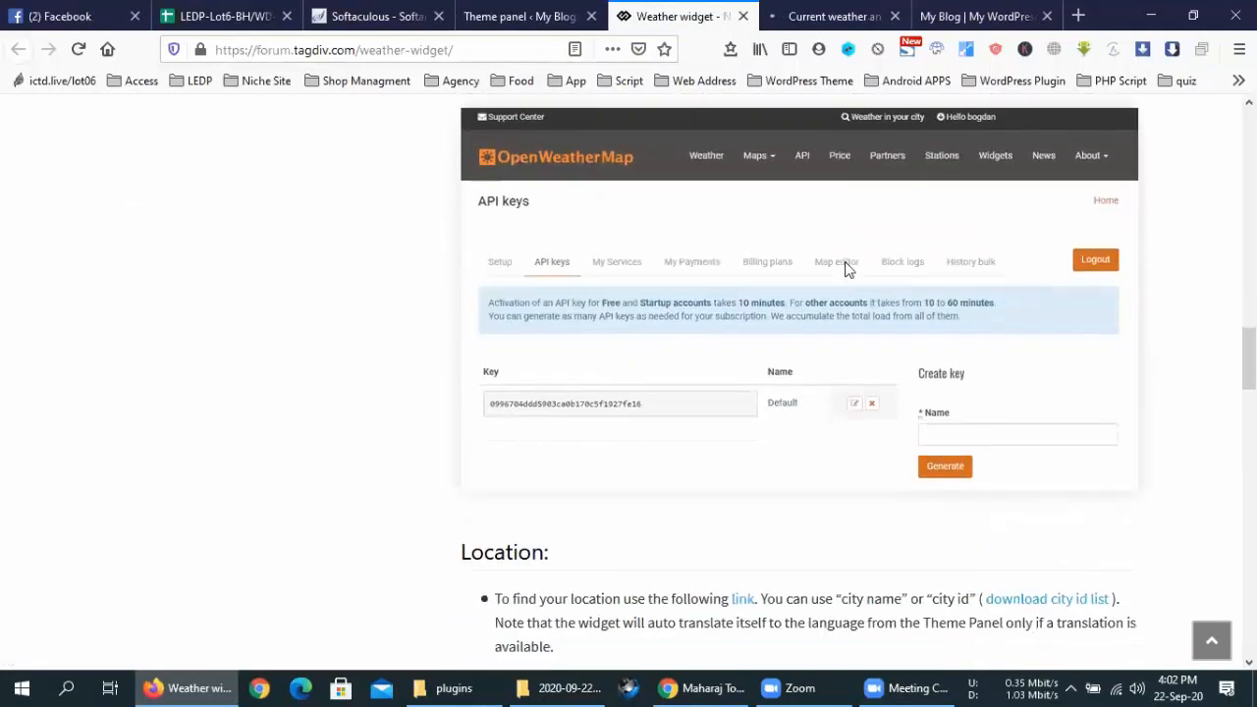
scroll(774, 443, down, 9)
scroll(774, 445, up, 4)
key(ctrl+Tab)
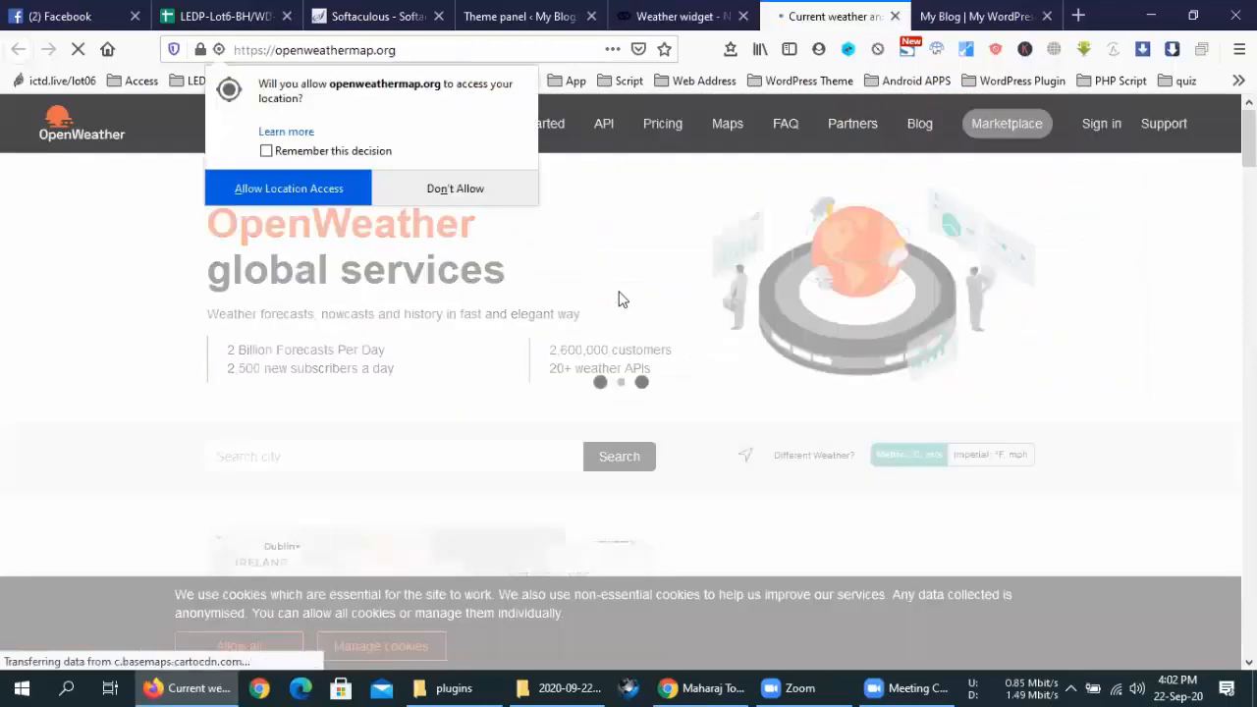
Dismiss the location prompt and open OpenWeather's API overview page
click(305, 190)
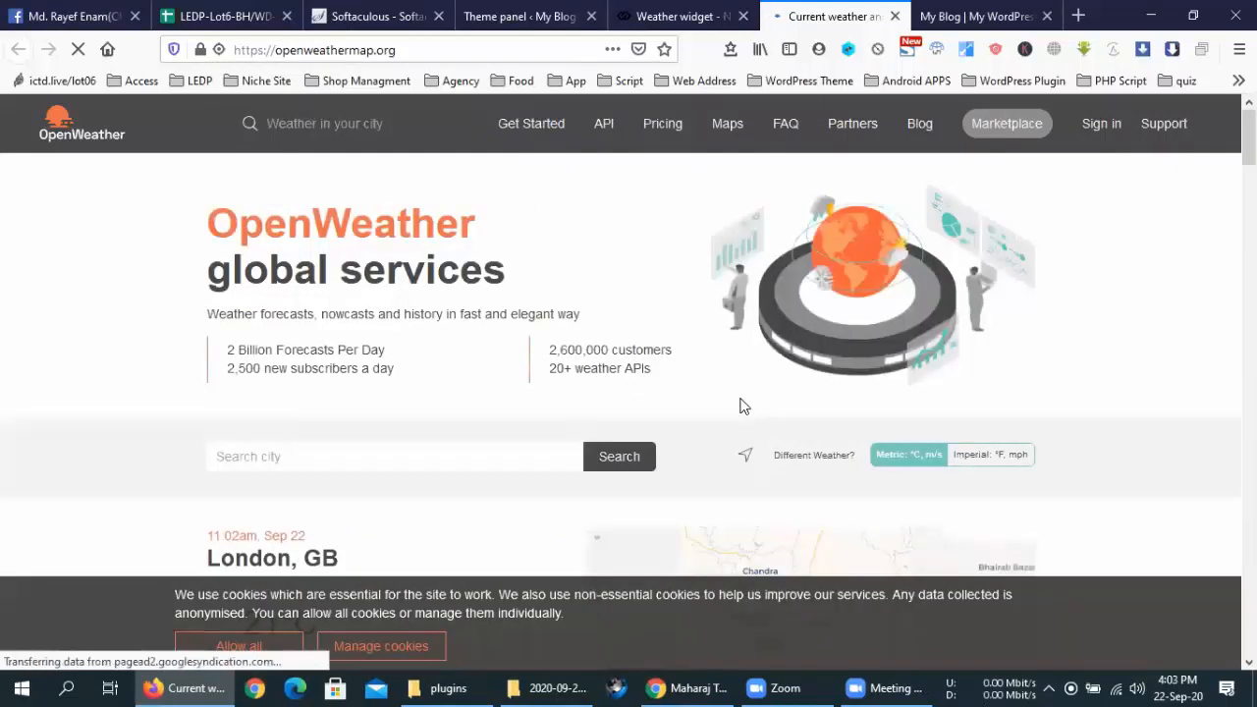
scroll(662, 388, down, 2)
scroll(468, 408, down, 3)
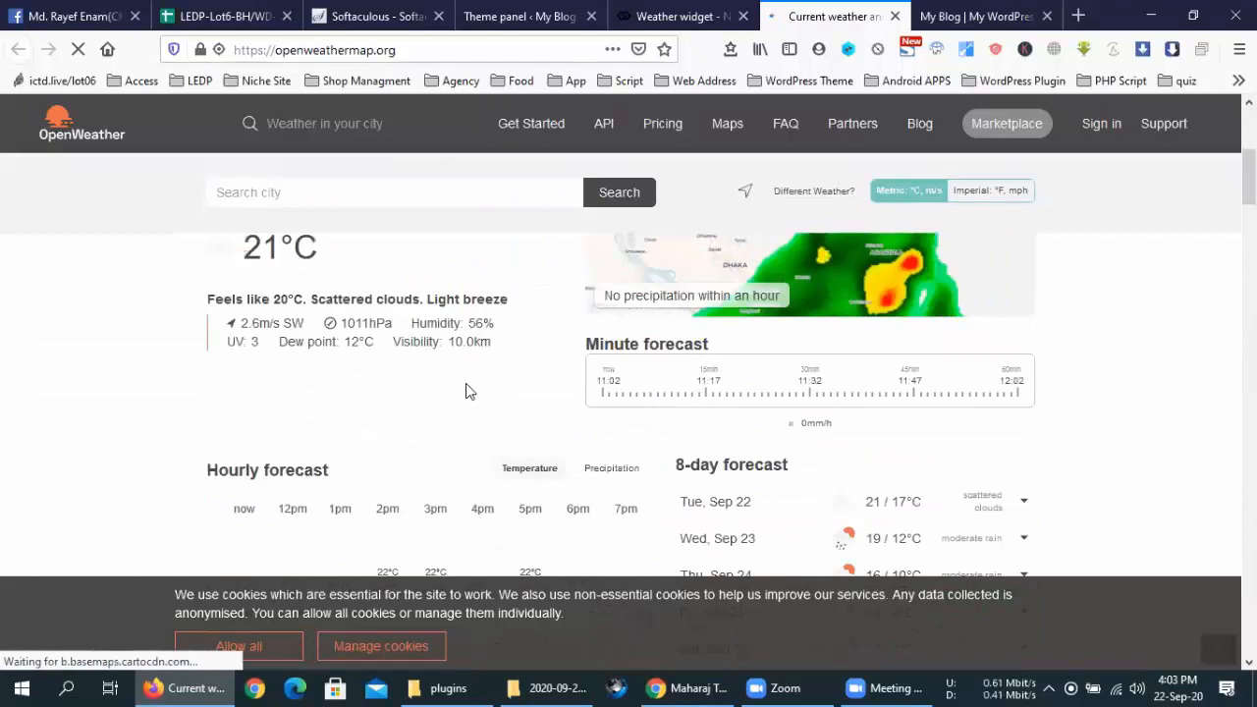
scroll(467, 391, up, 5)
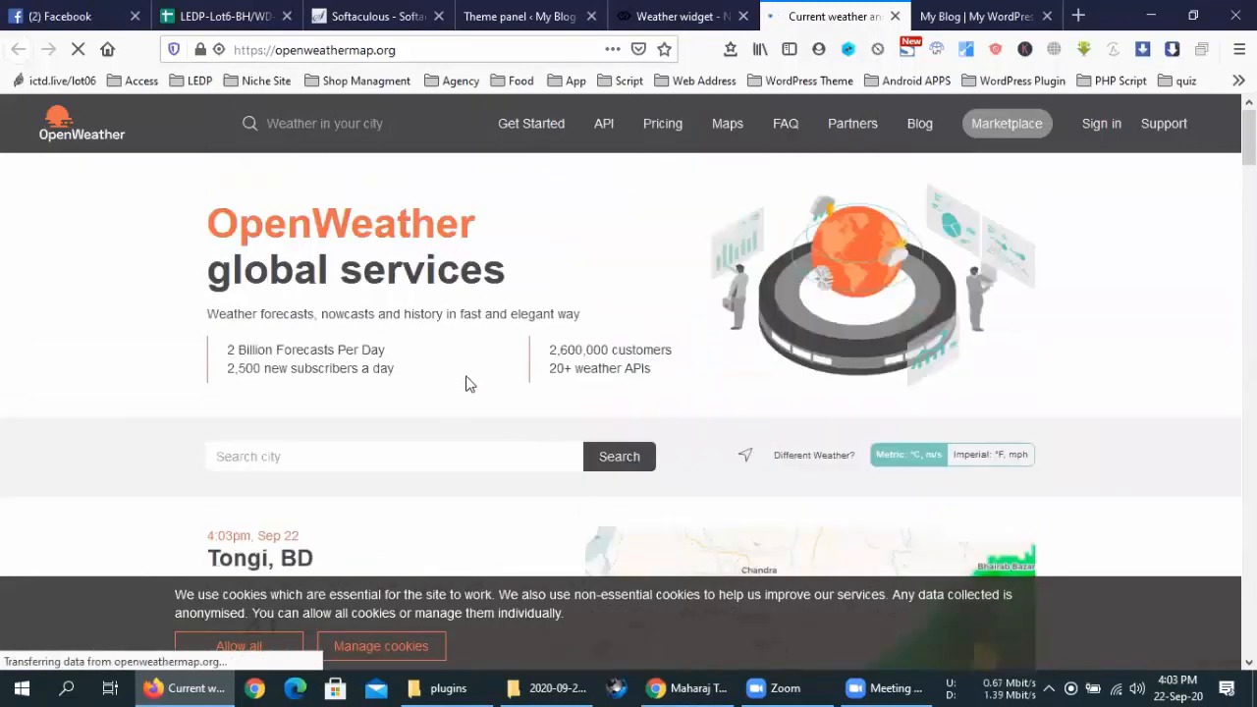
click(606, 125)
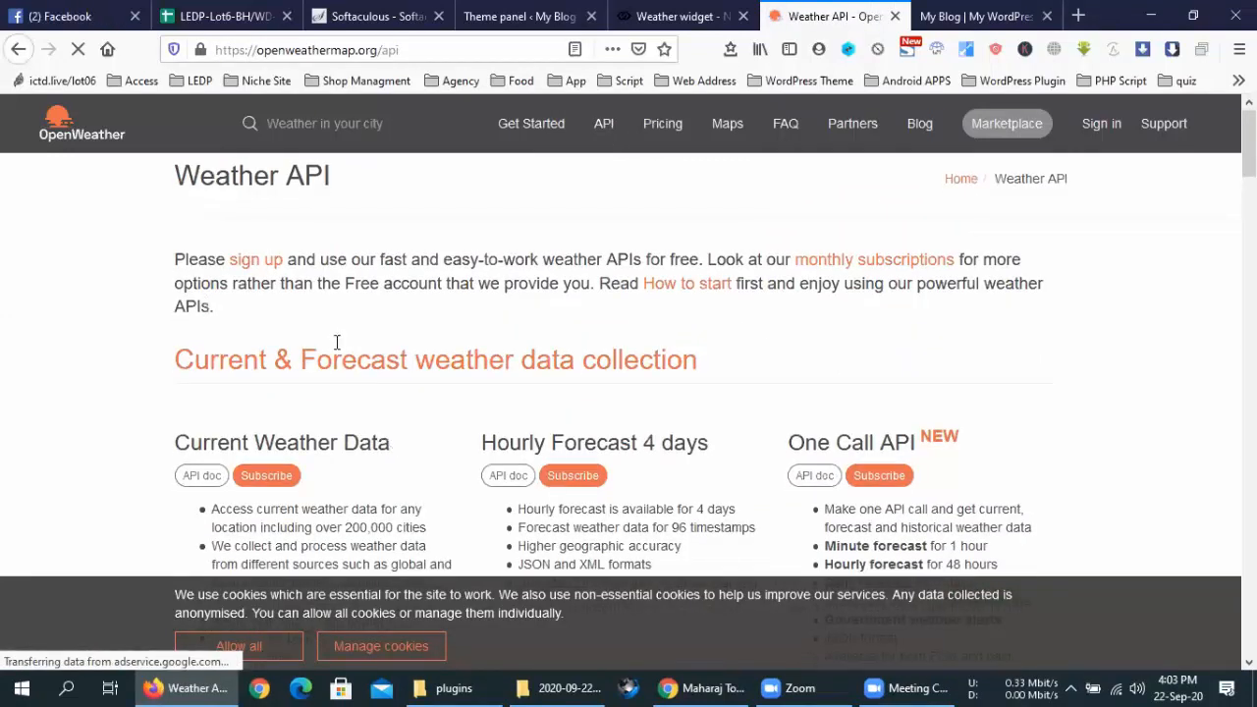
Subscribe under Current Weather Data, then choose Get API key on the Free plan
scroll(317, 282, down, 2)
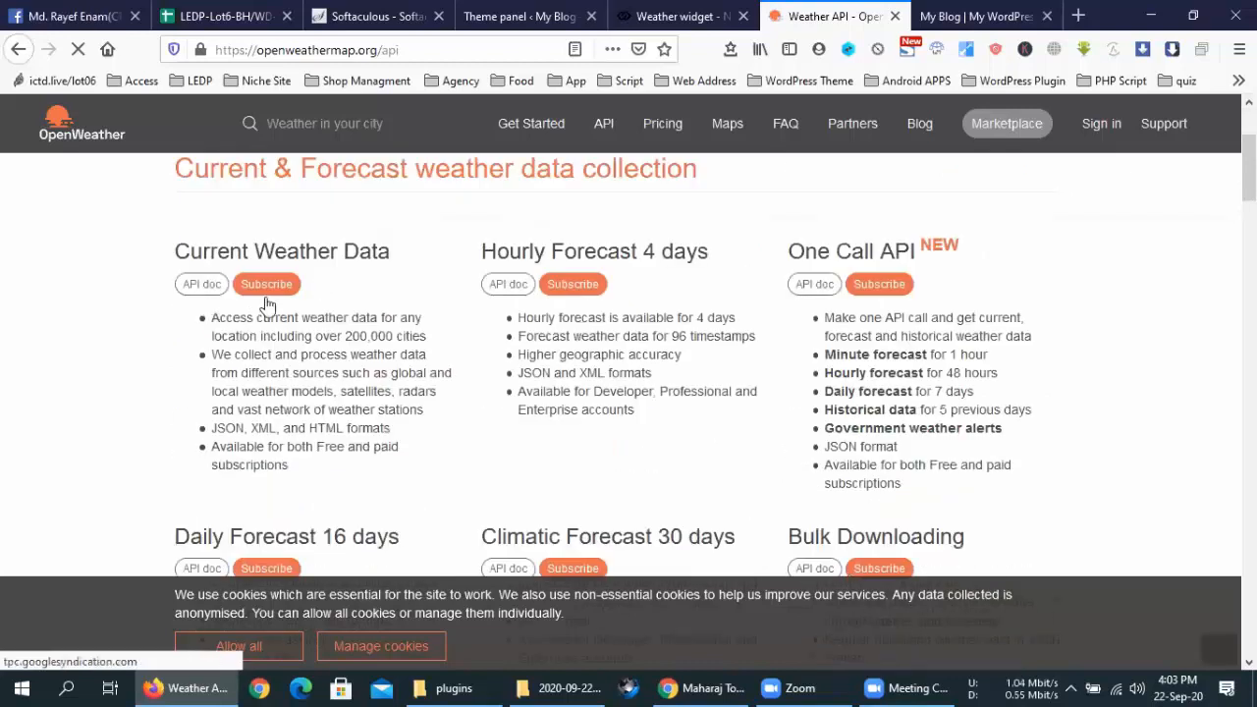
click(266, 295)
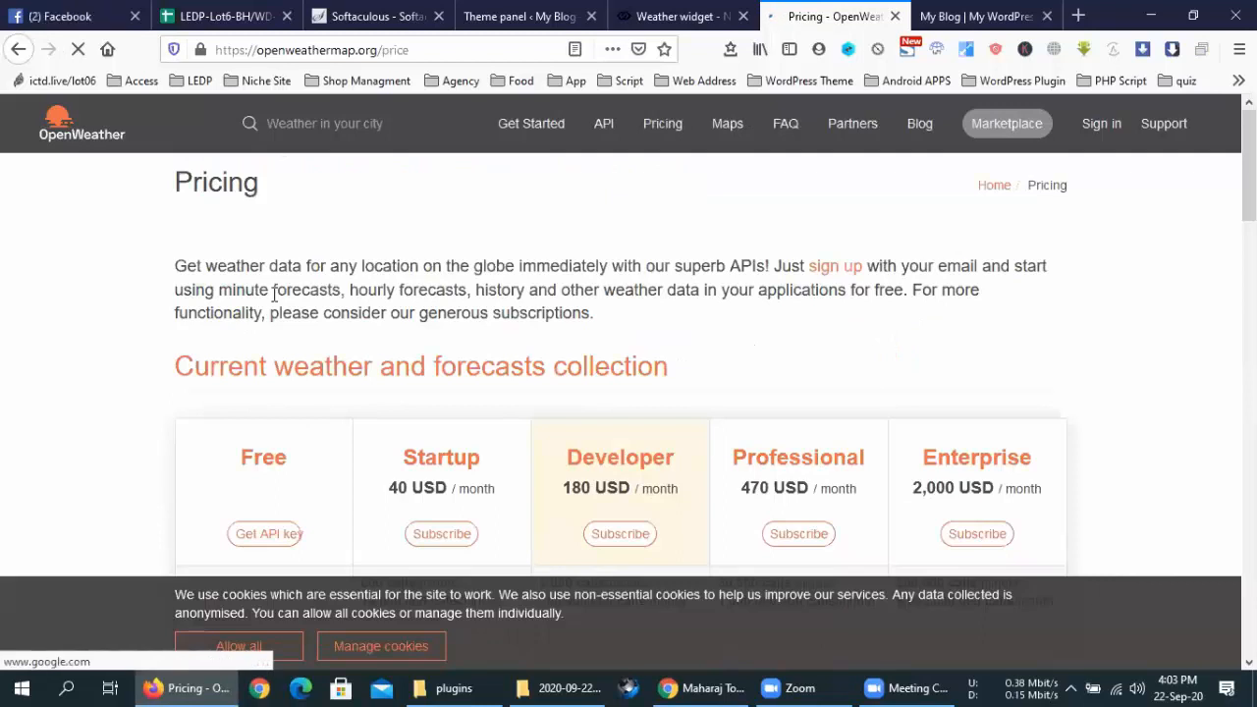
scroll(373, 334, down, 3)
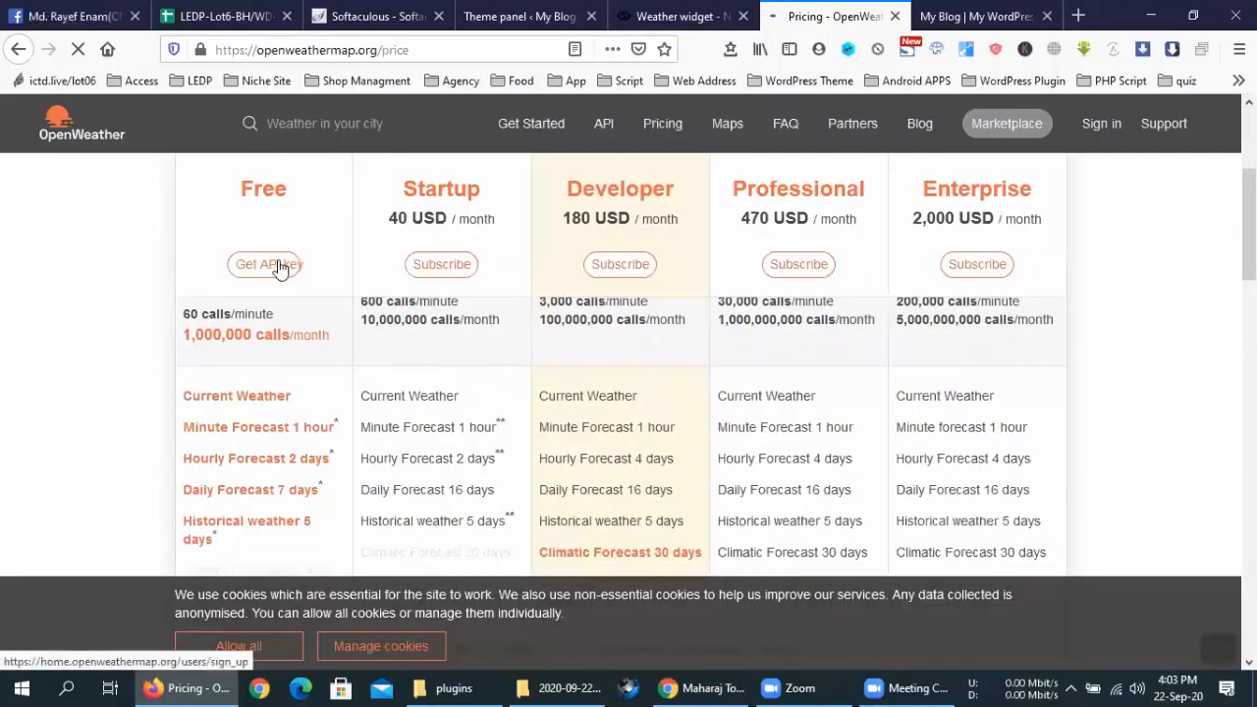
click(280, 267)
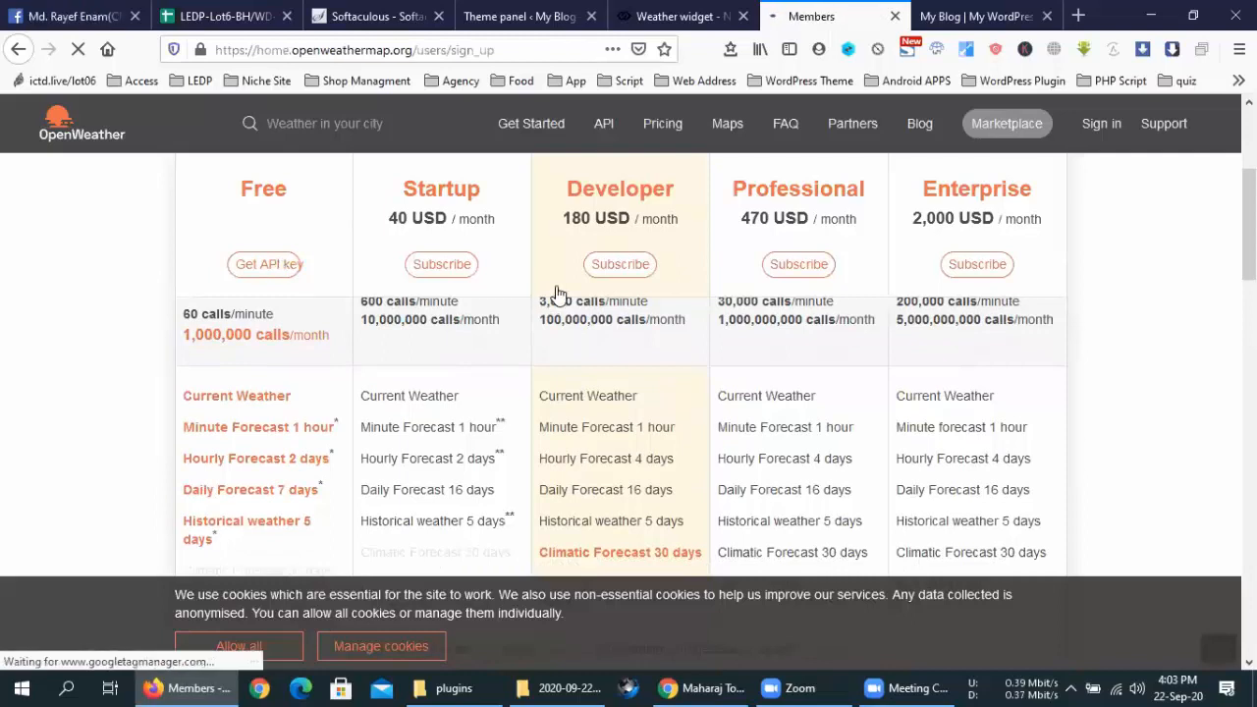
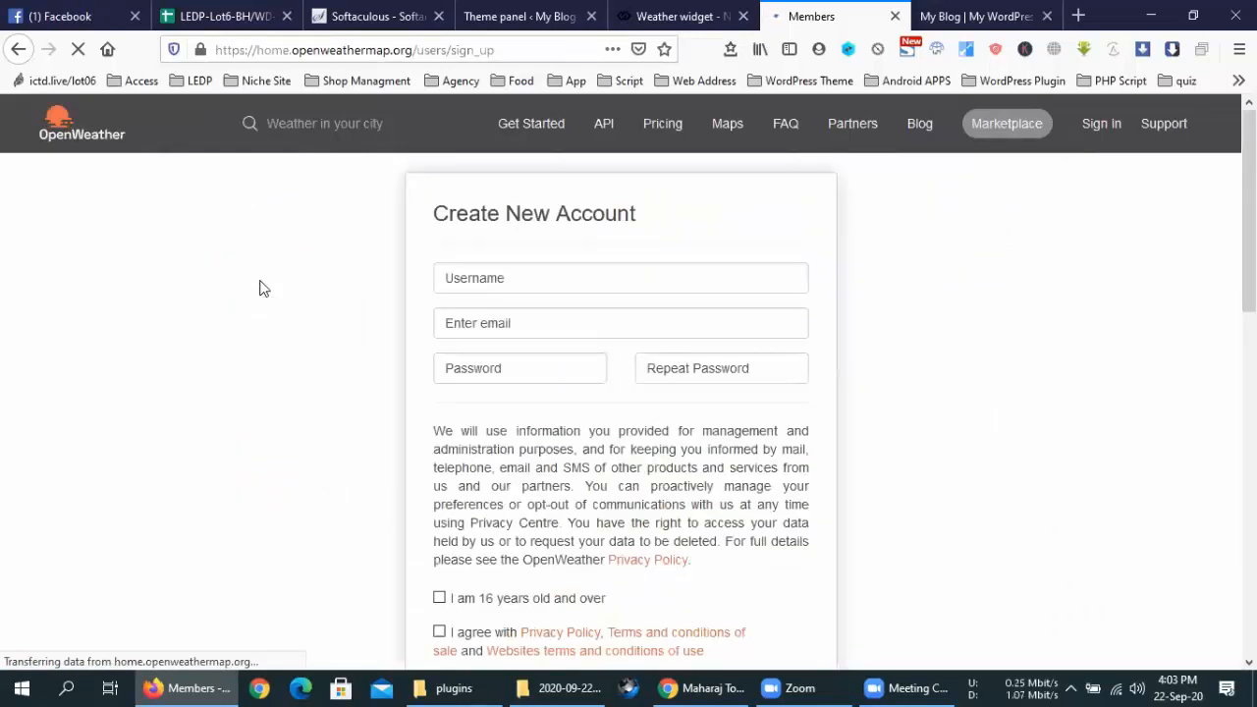
Move between the OpenWeather sign-up, weather widget documentation and Theme panel weather settings
scroll(563, 233, down, 7)
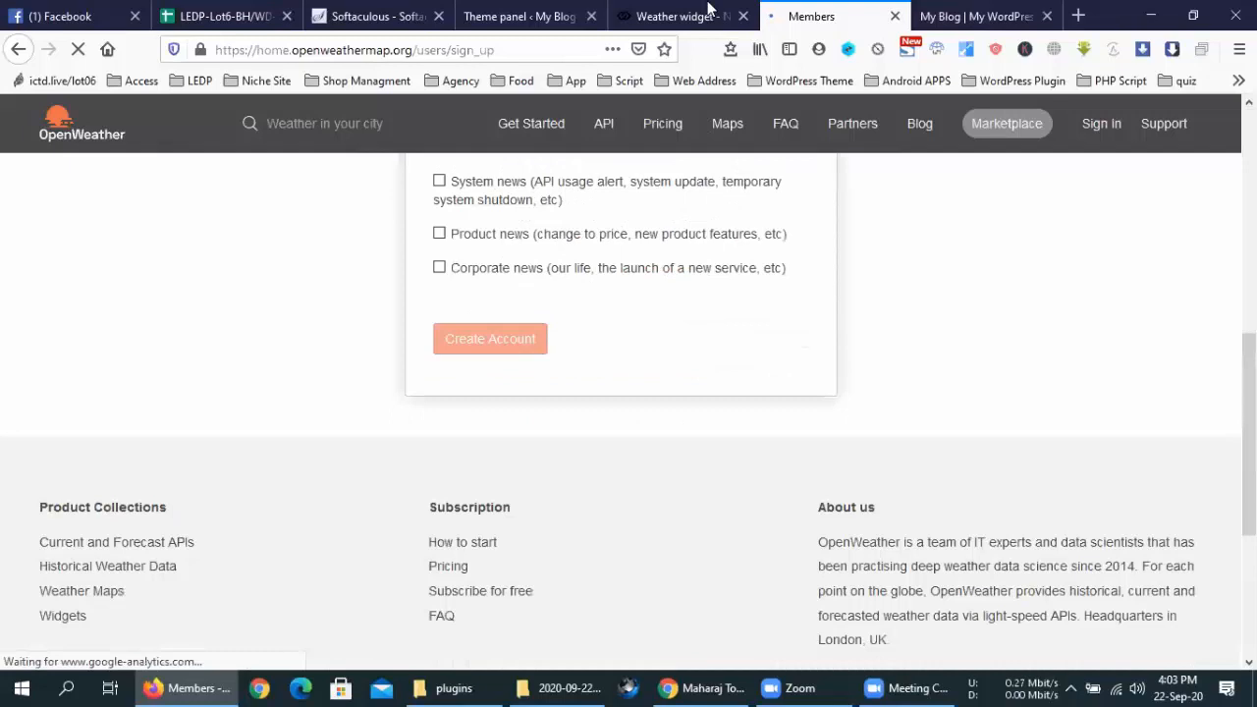
key(ctrl+shift+Tab)
key(ctrl+shift+Tab)
click(708, 422)
scroll(707, 421, down, 2)
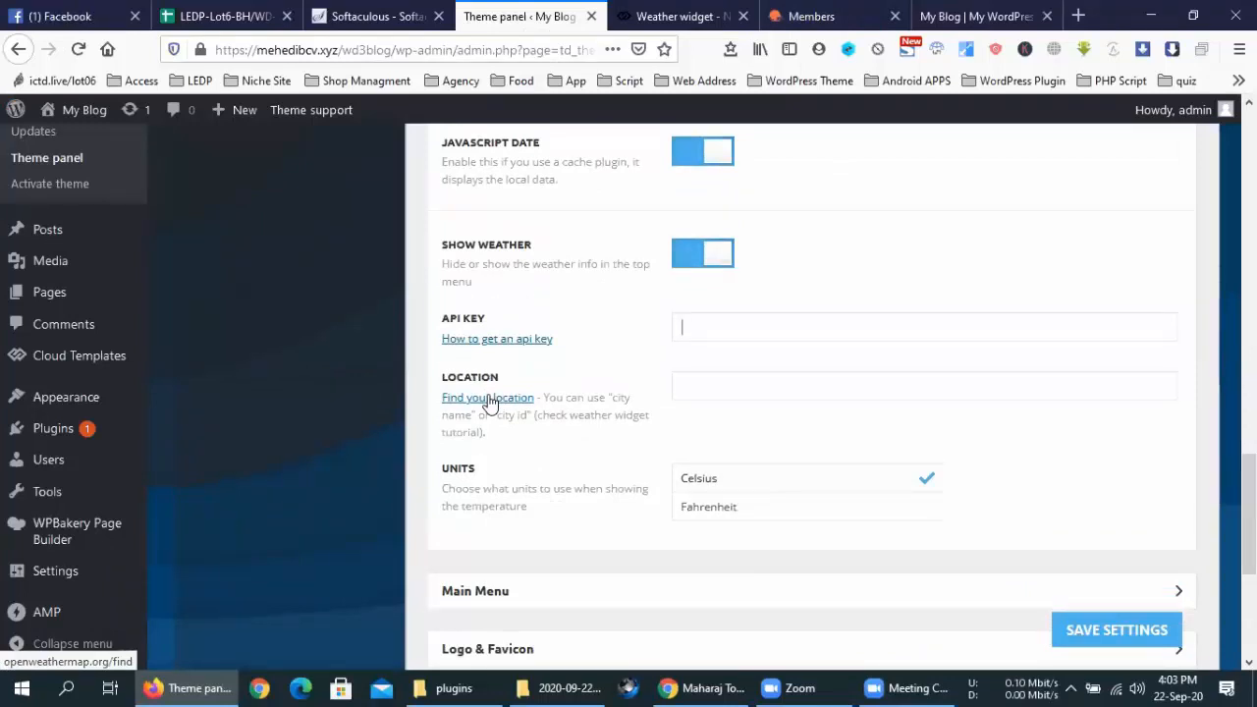
click(720, 11)
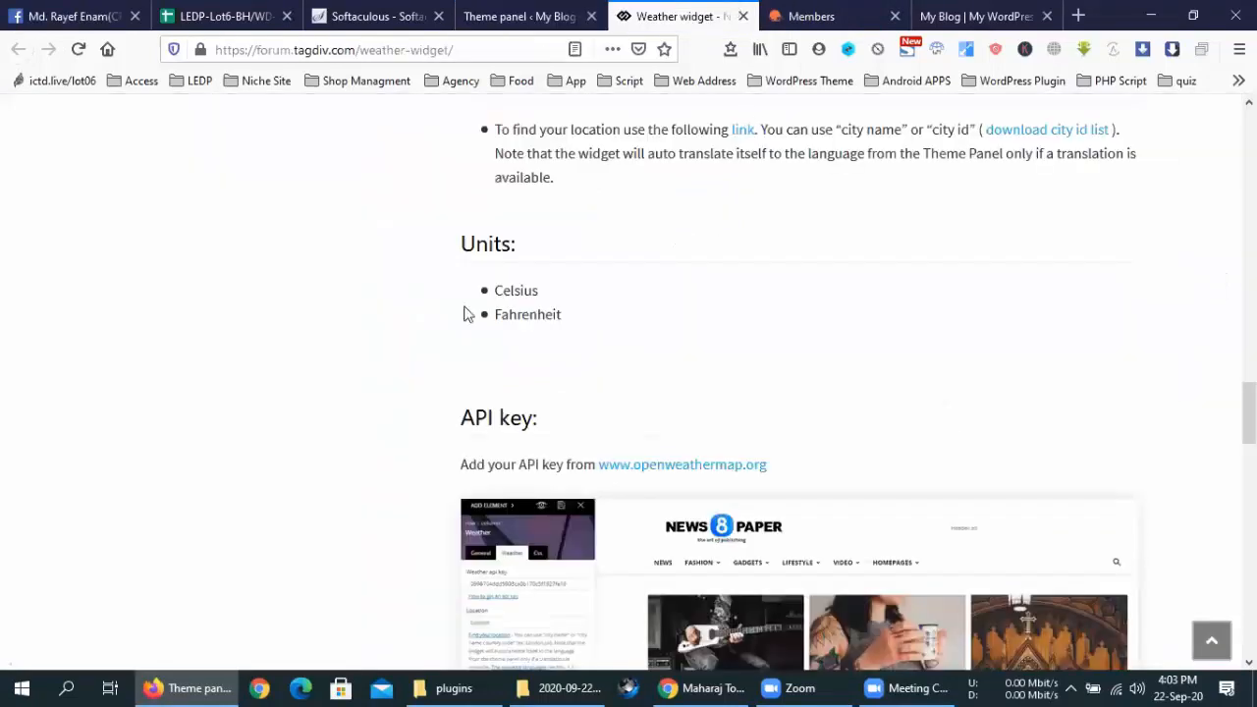
key(ctrl+shift+Tab)
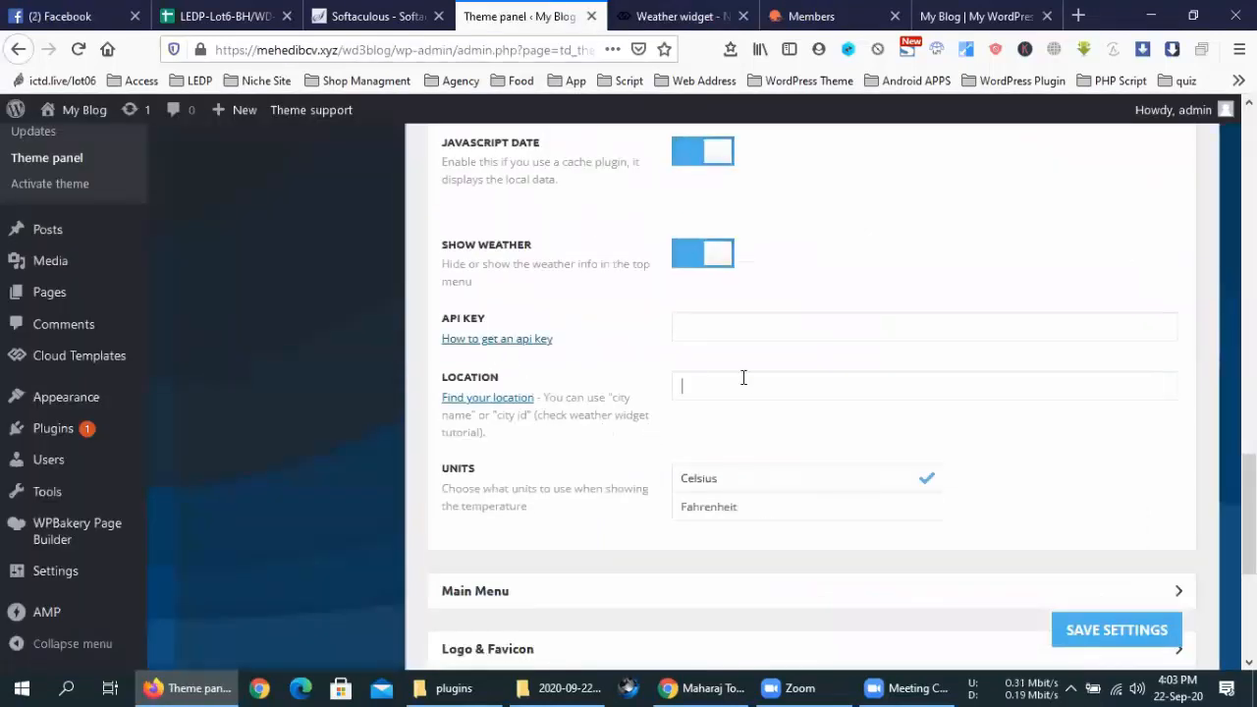
click(825, 14)
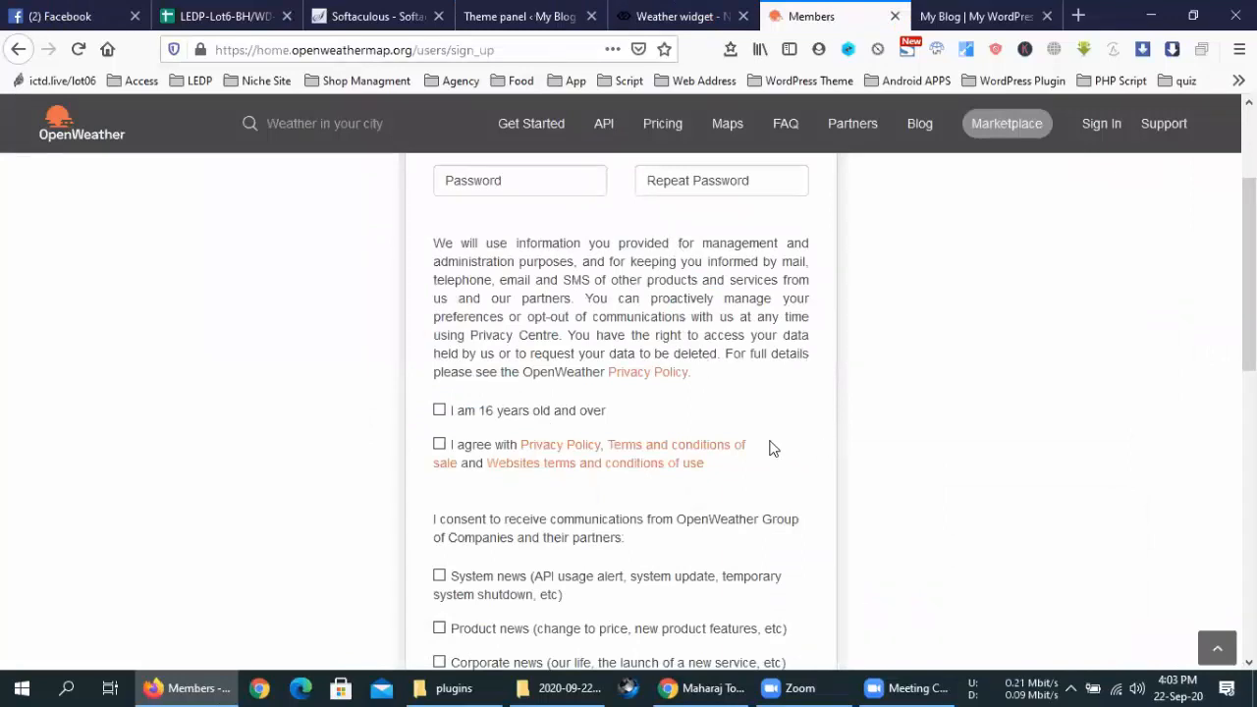
click(521, 15)
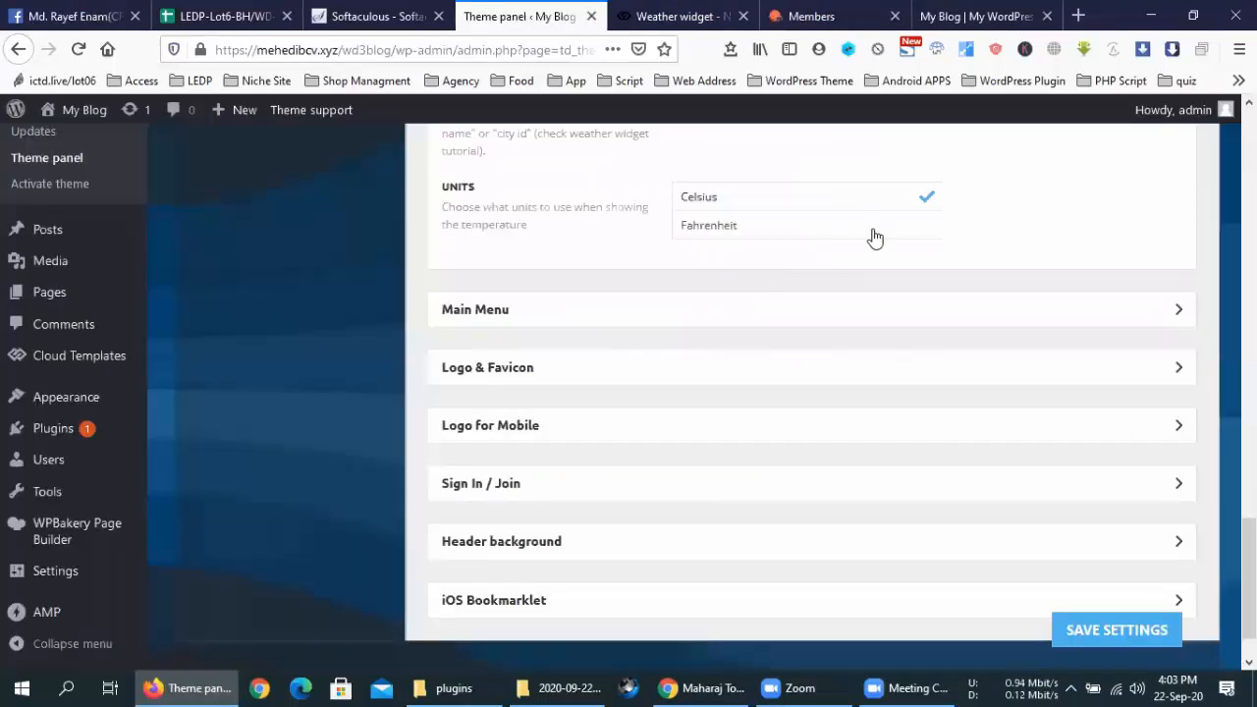
Expand the Main Menu settings and open the Header Menu list
click(624, 307)
click(707, 12)
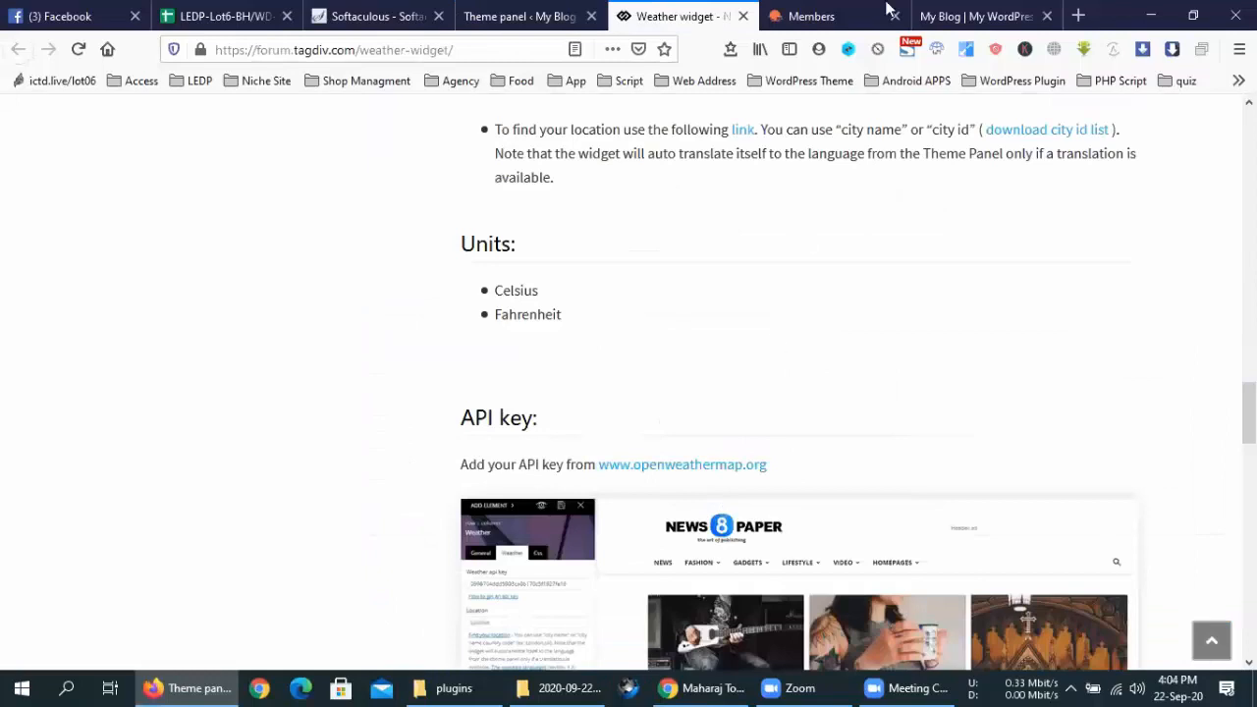
click(975, 15)
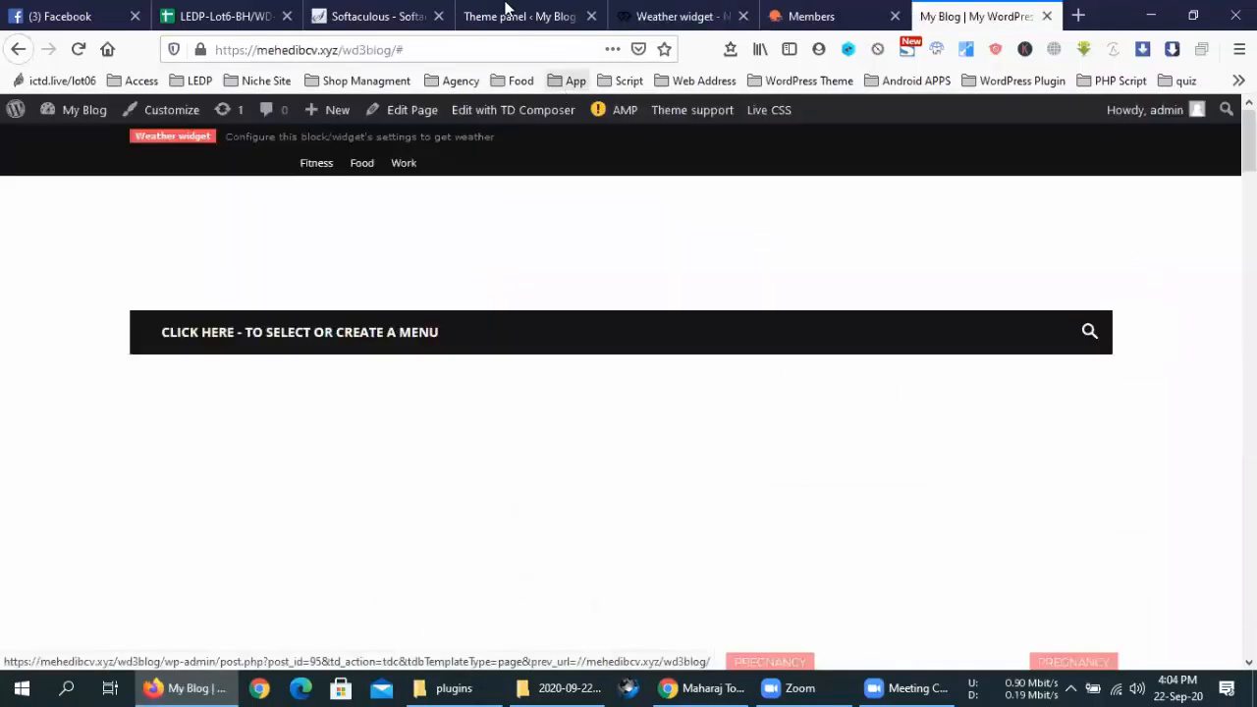
click(519, 16)
click(760, 364)
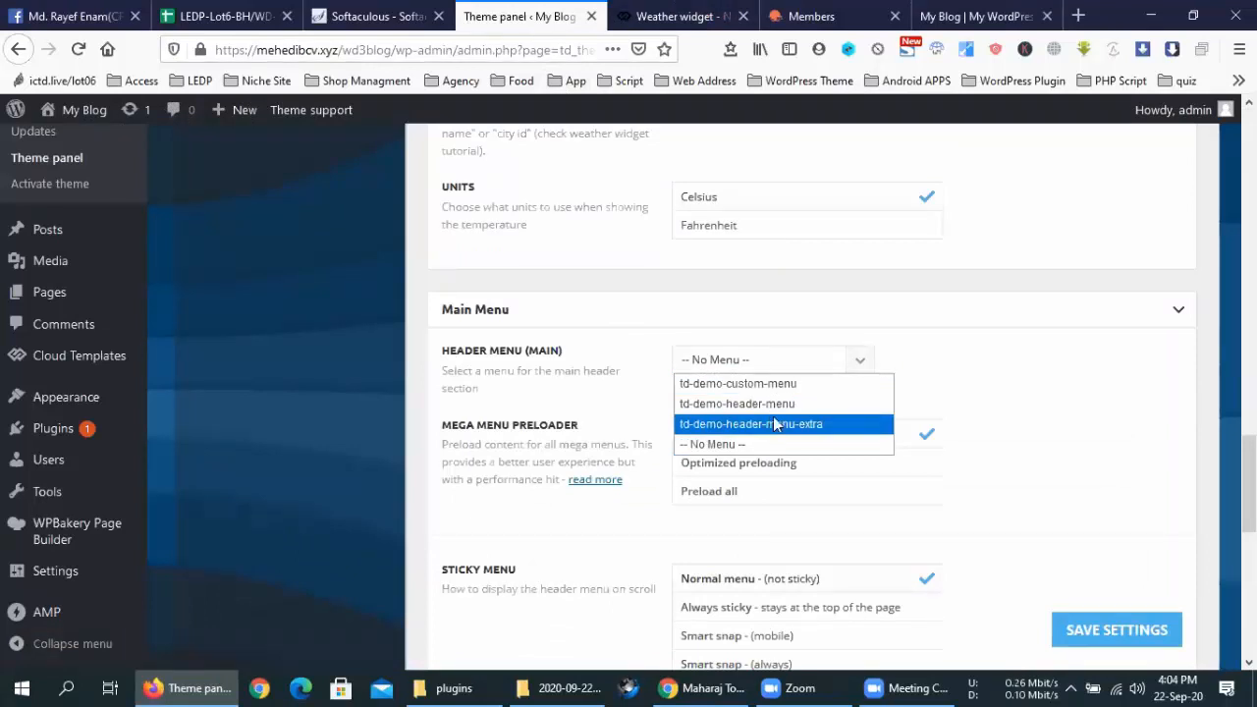
Choose td-demo-header-menu as the header menu and set mega menus to Preload all
click(772, 402)
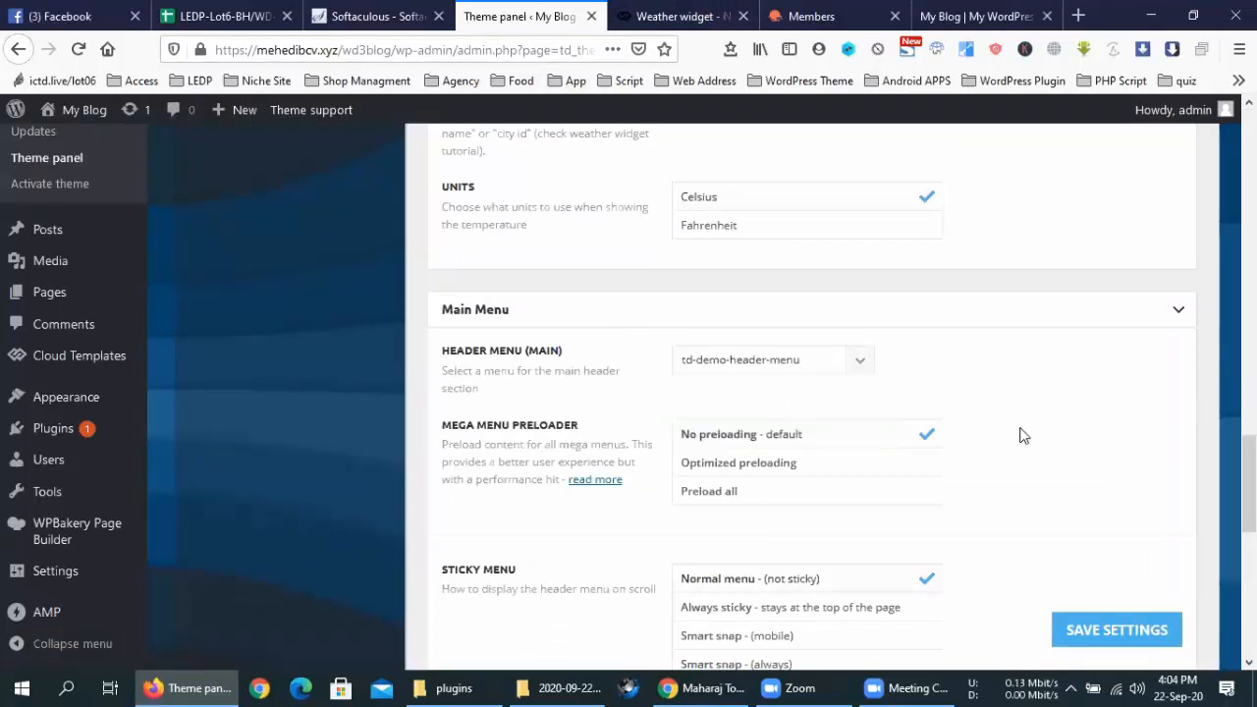
scroll(1021, 435, down, 1)
scroll(1021, 435, down, 2)
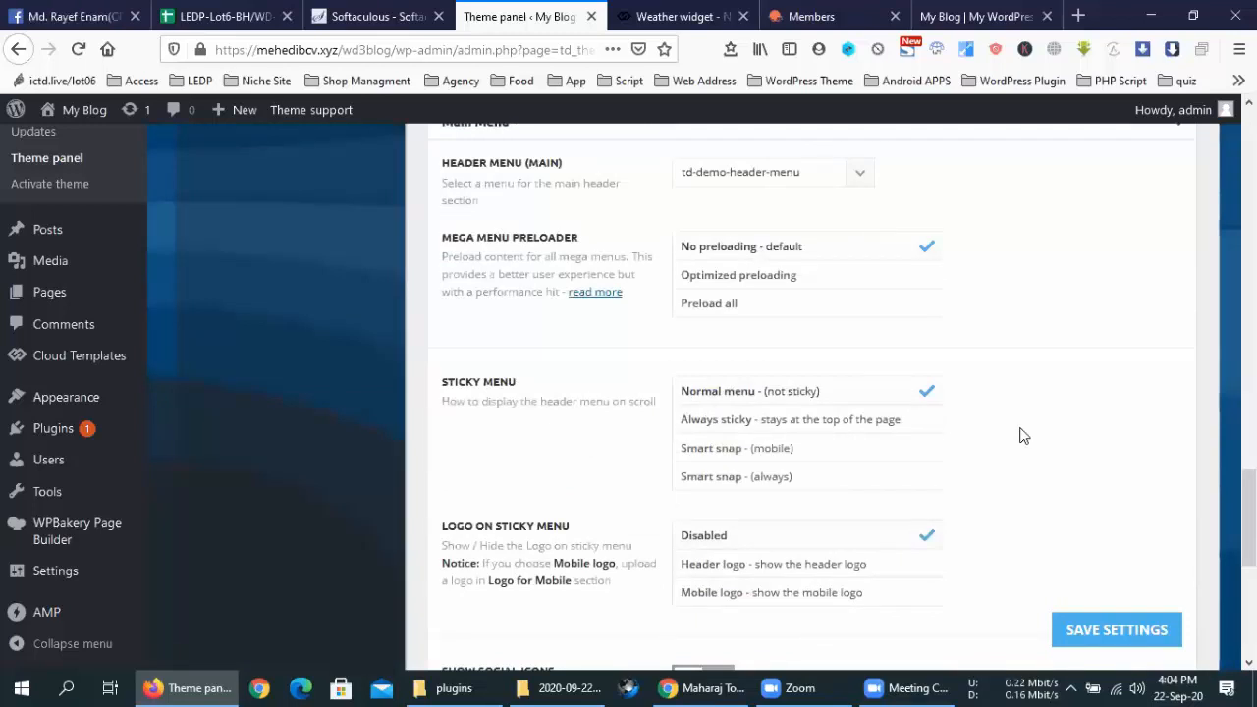
click(800, 303)
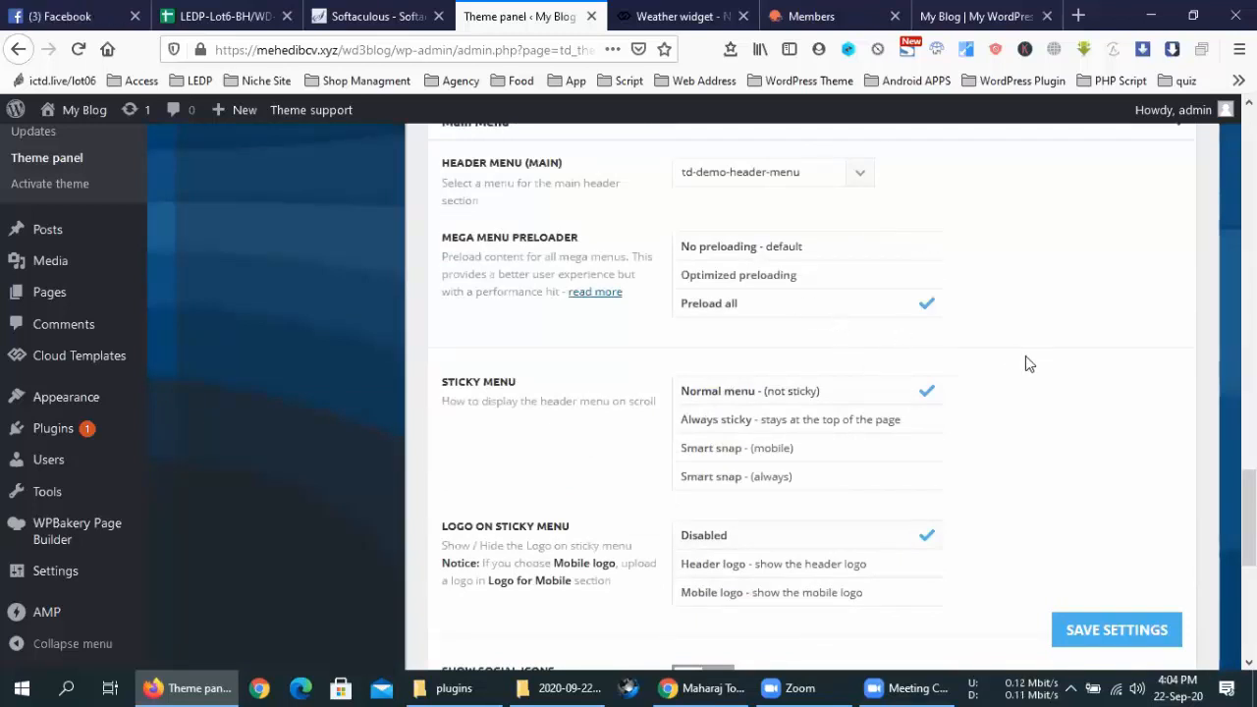
scroll(986, 361, down, 1)
scroll(986, 361, down, 2)
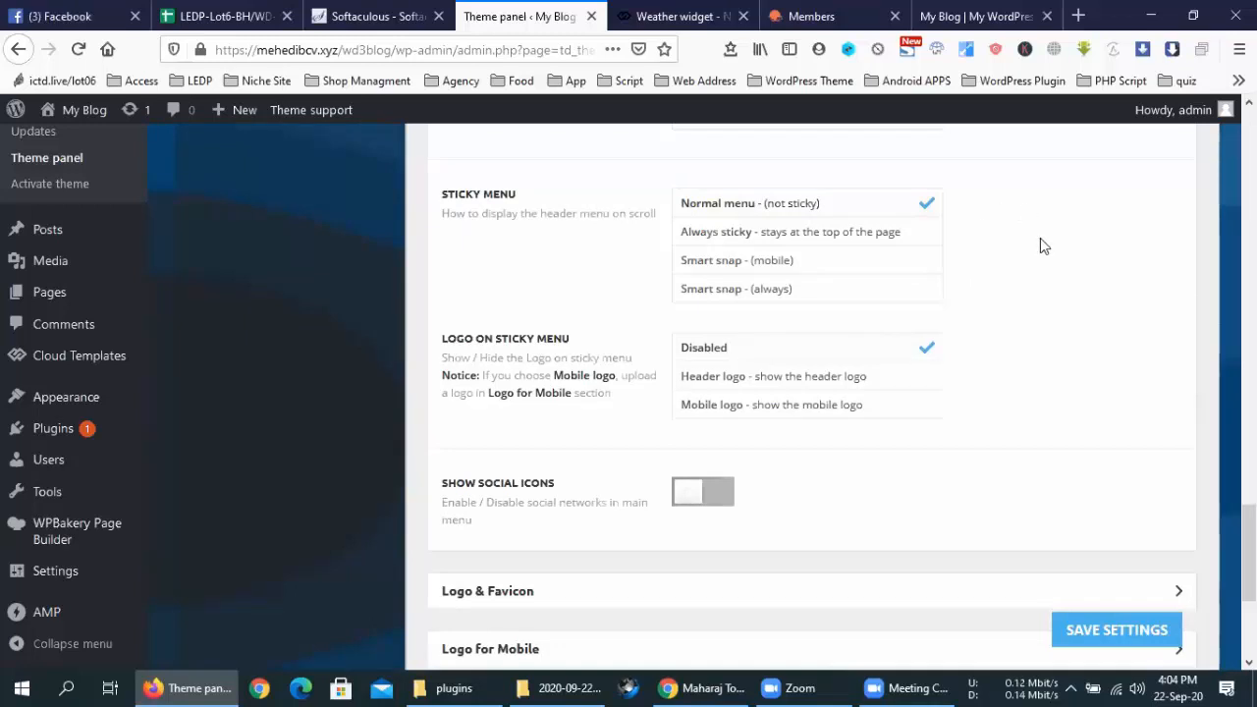
Save the theme settings and reload the blog front page to see the new menu
click(1113, 623)
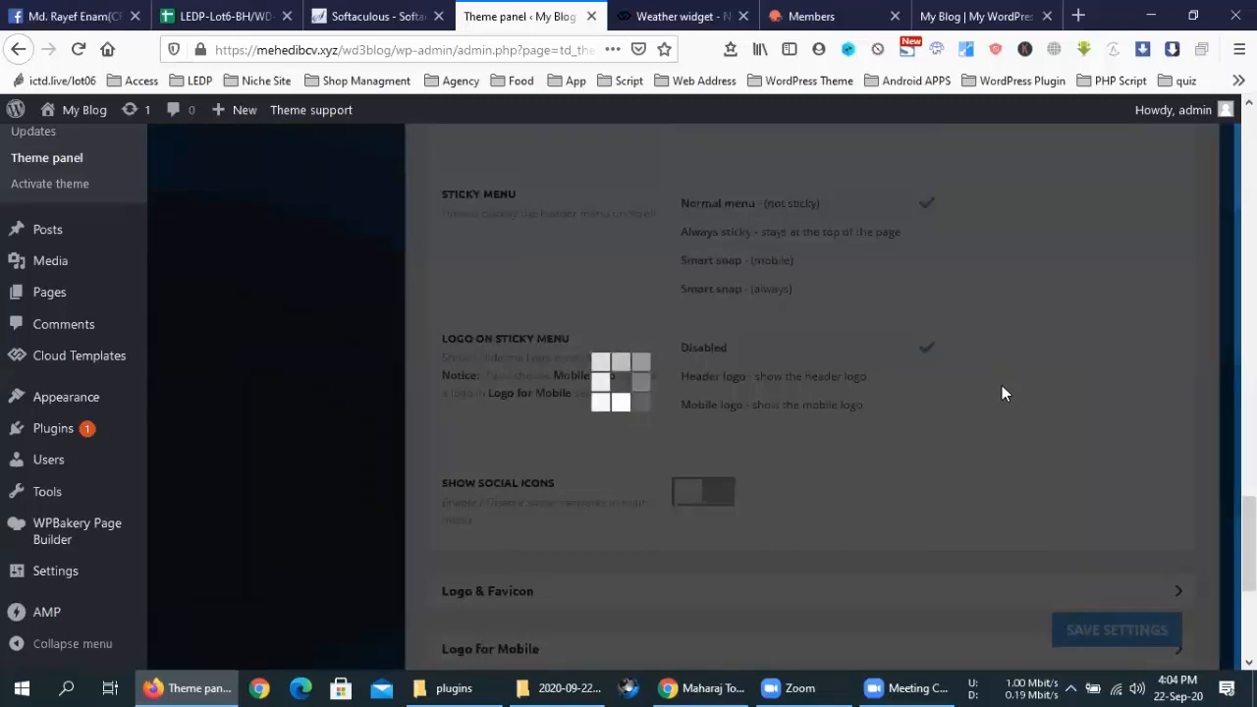
click(941, 10)
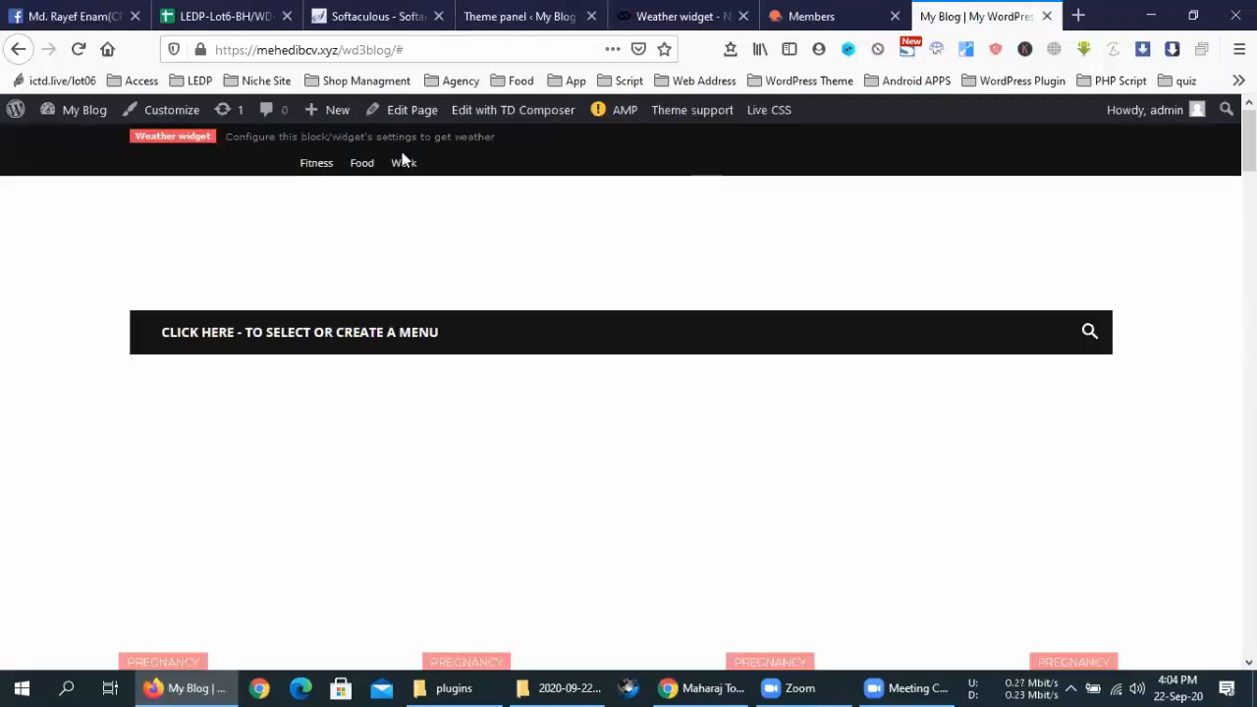
click(77, 51)
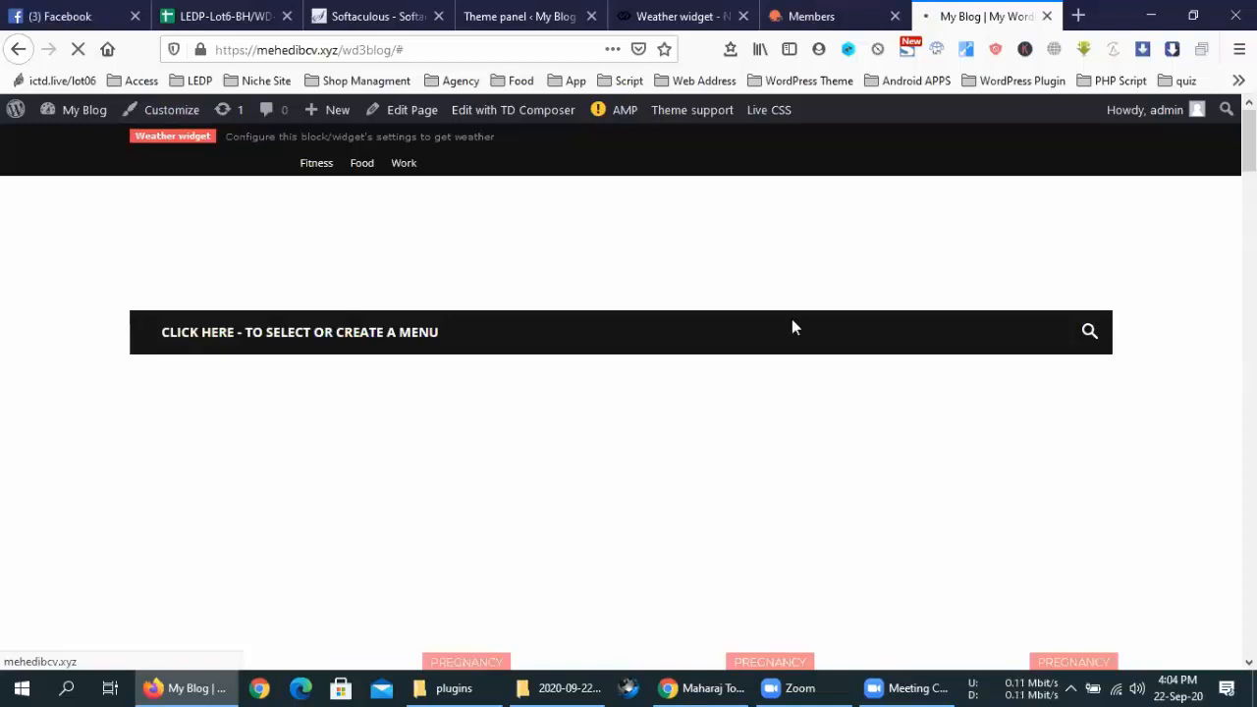
Close the OpenWeather sign-up and weather widget documentation tabs, returning to the Theme panel
scroll(793, 322, down, 3)
scroll(792, 322, up, 3)
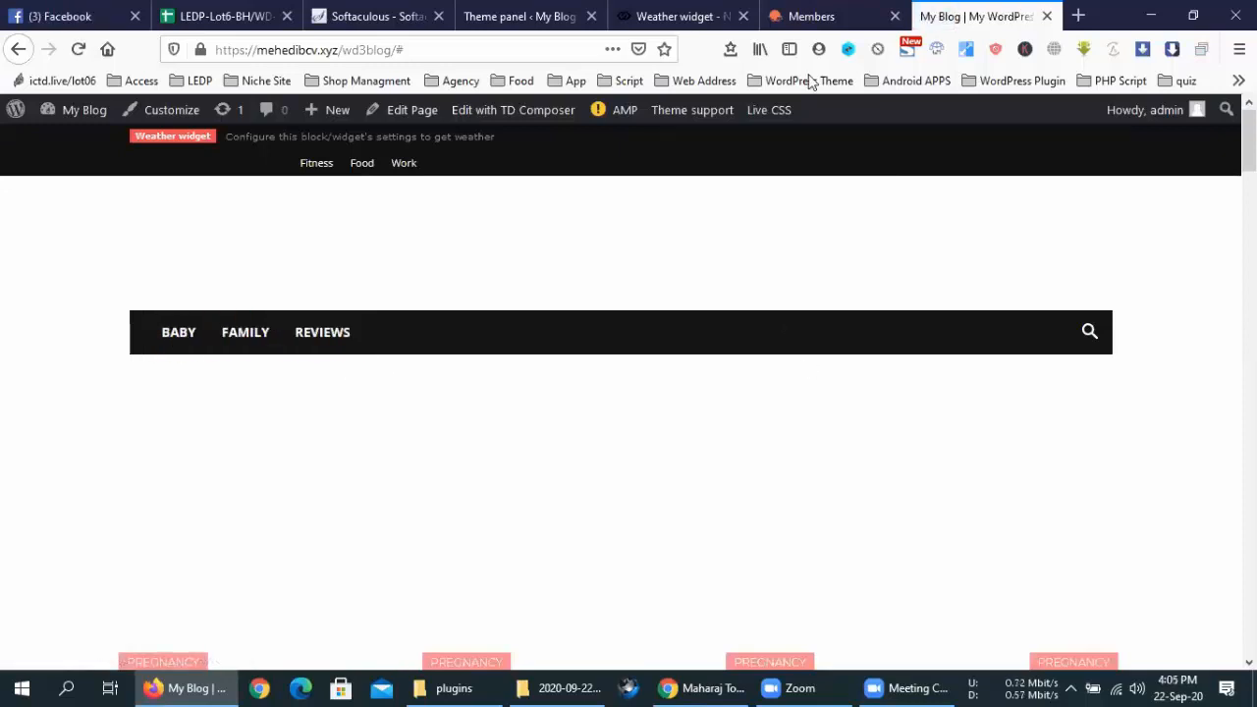
click(826, 12)
click(696, 7)
click(893, 16)
click(743, 17)
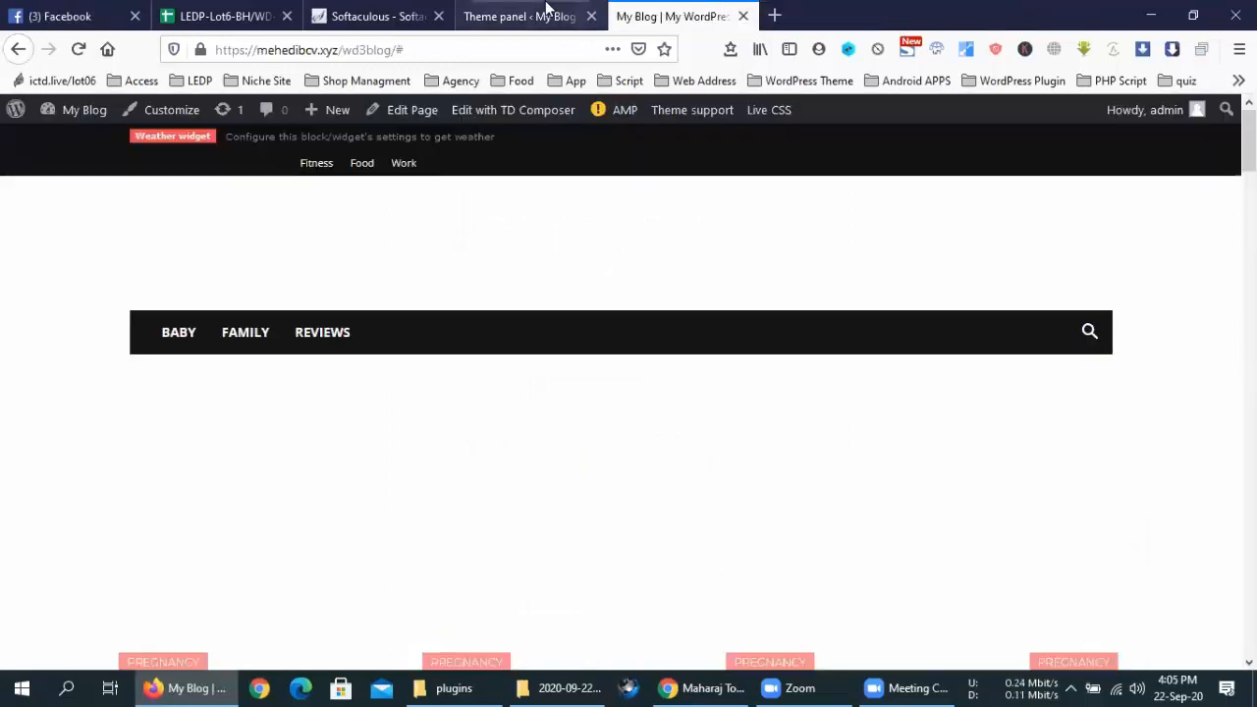
click(547, 9)
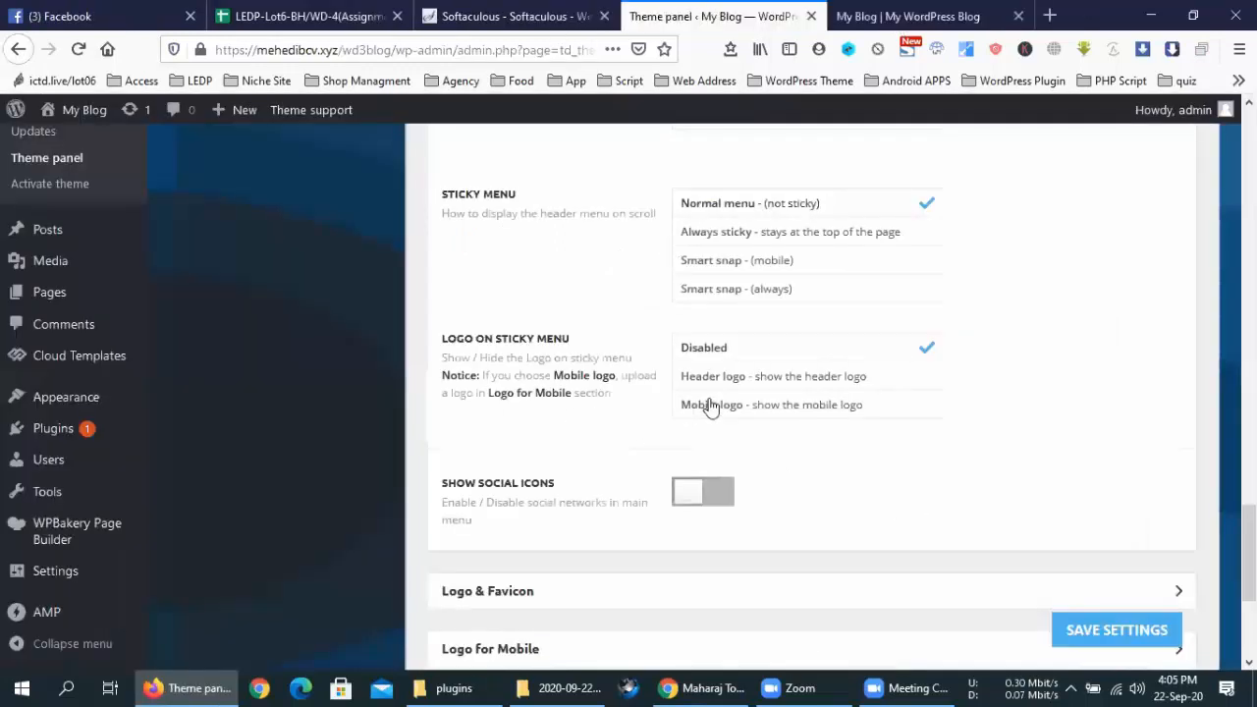
Switch on Show Social Icons in the main menu and save the theme settings
click(1074, 630)
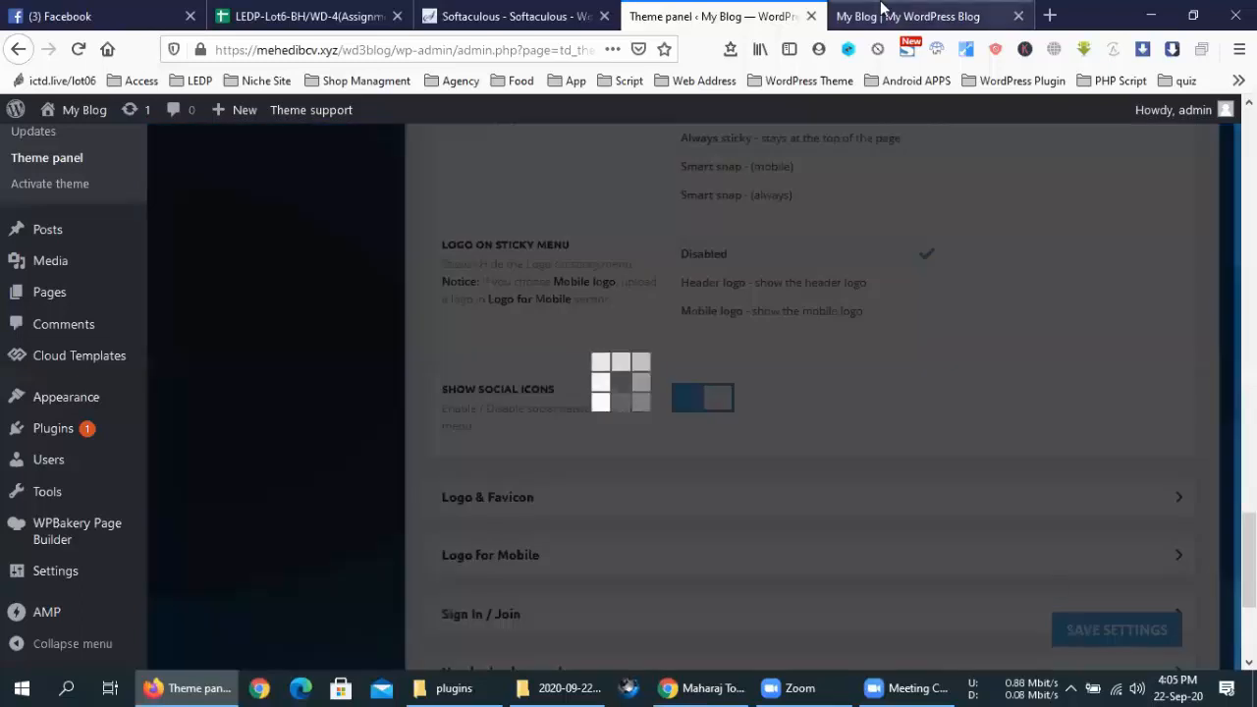
click(880, 14)
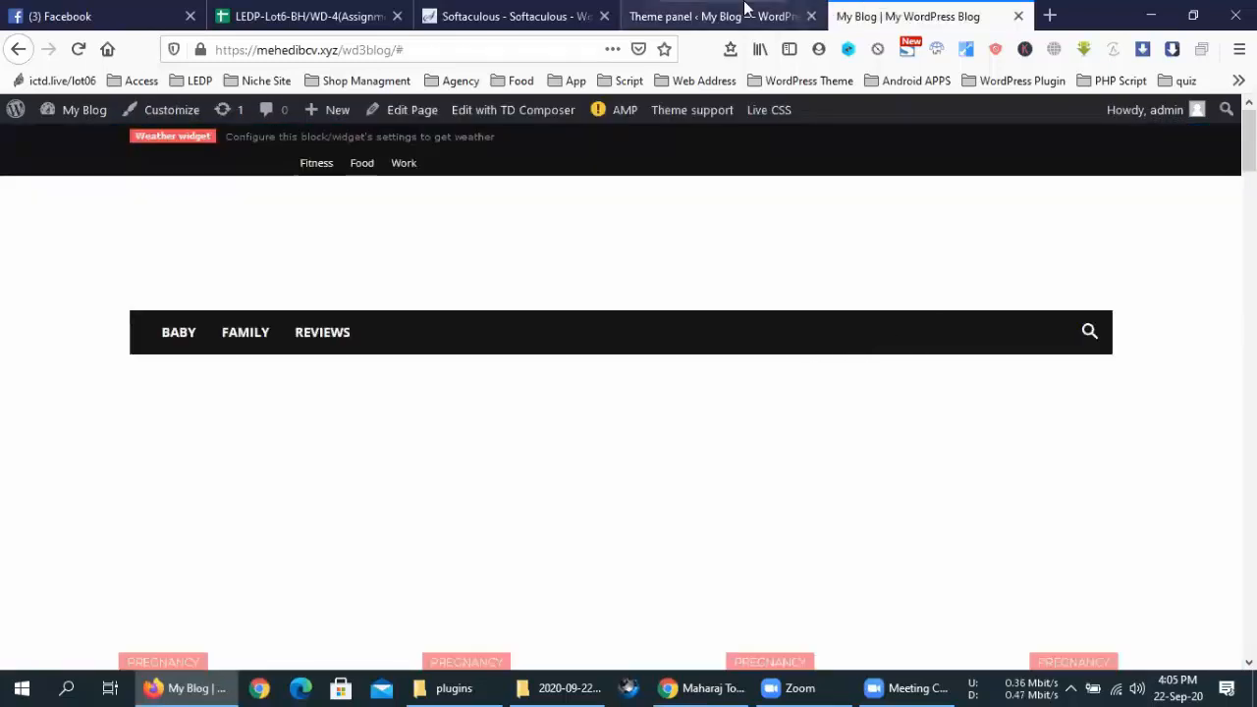
click(667, 10)
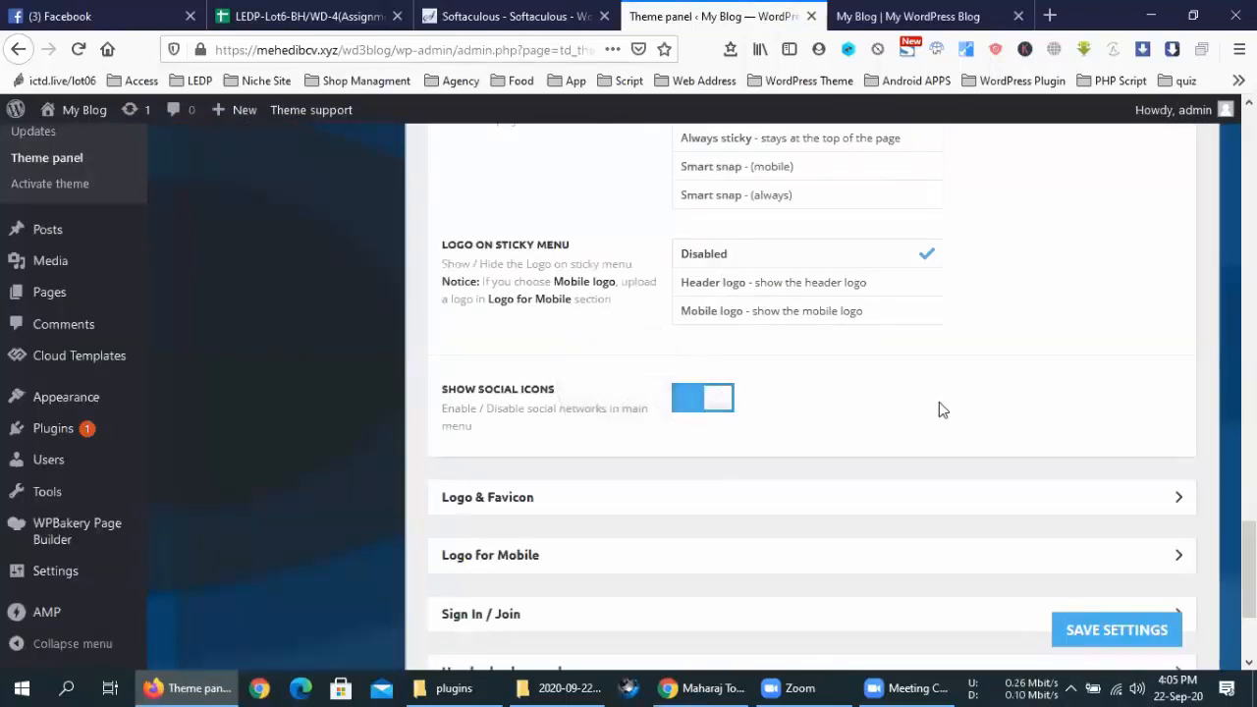
scroll(674, 301, down, 2)
Set the fox logo-image.png as both the main logo and the retina logo
click(675, 312)
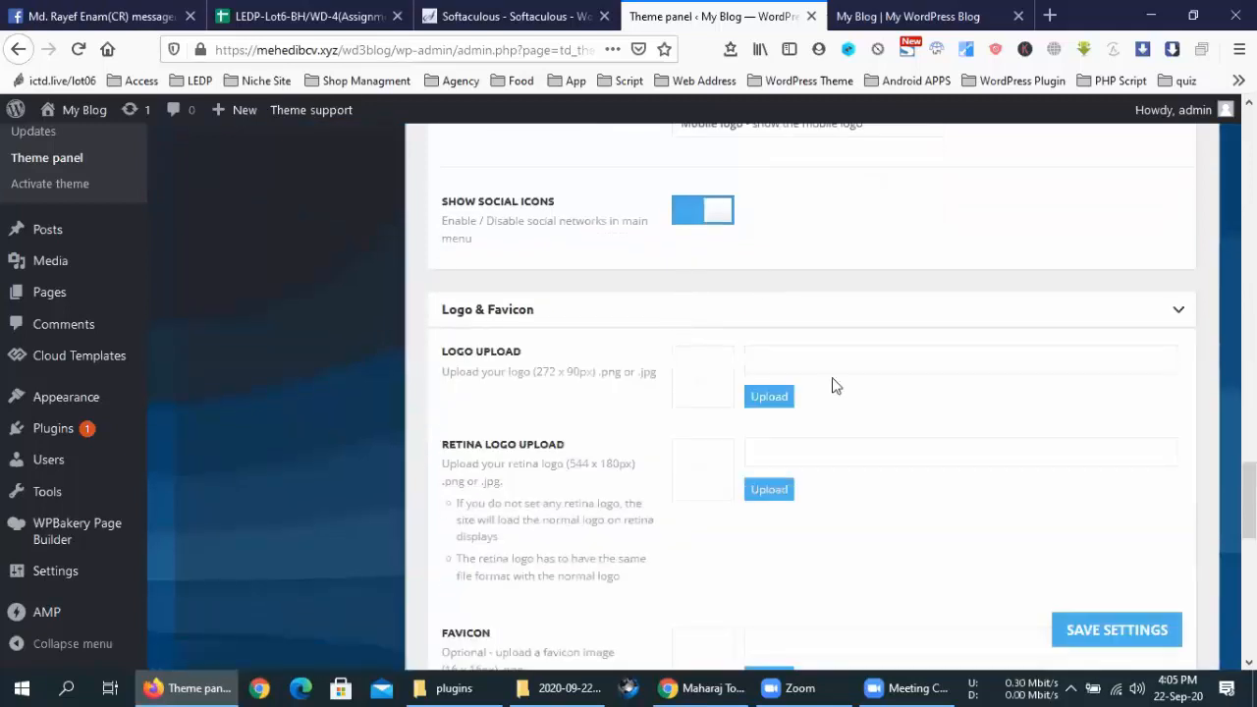
click(763, 398)
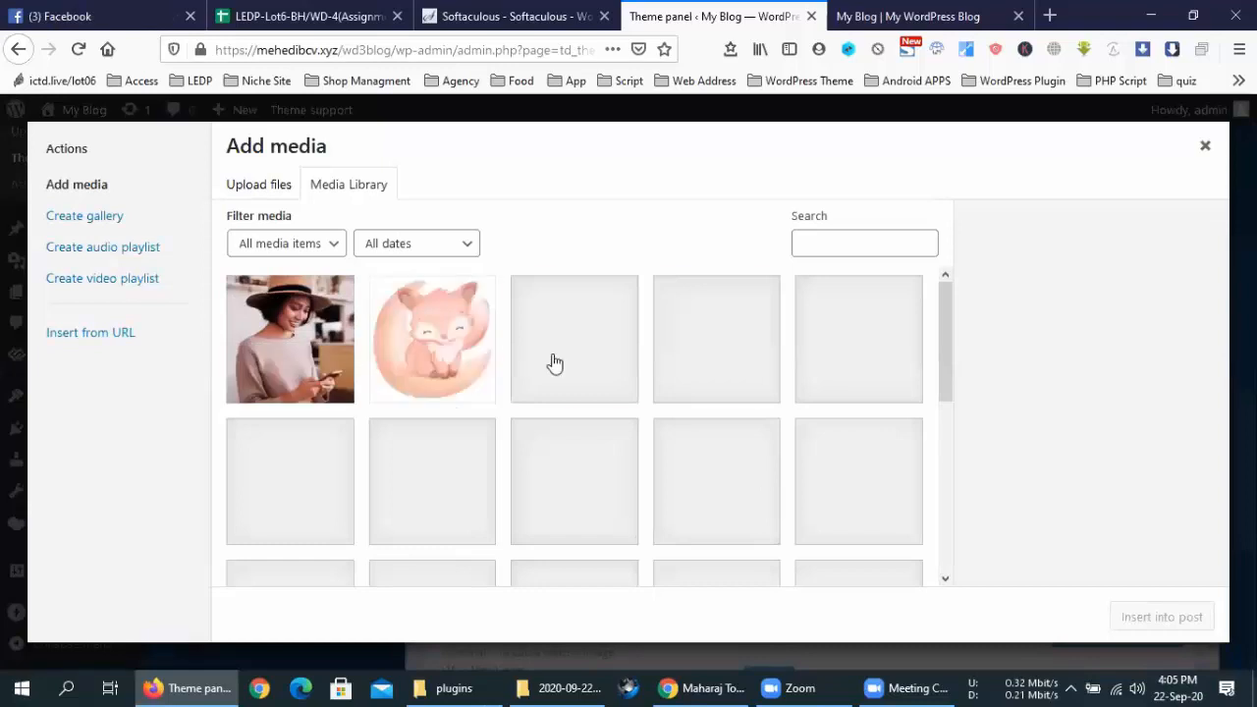
click(412, 315)
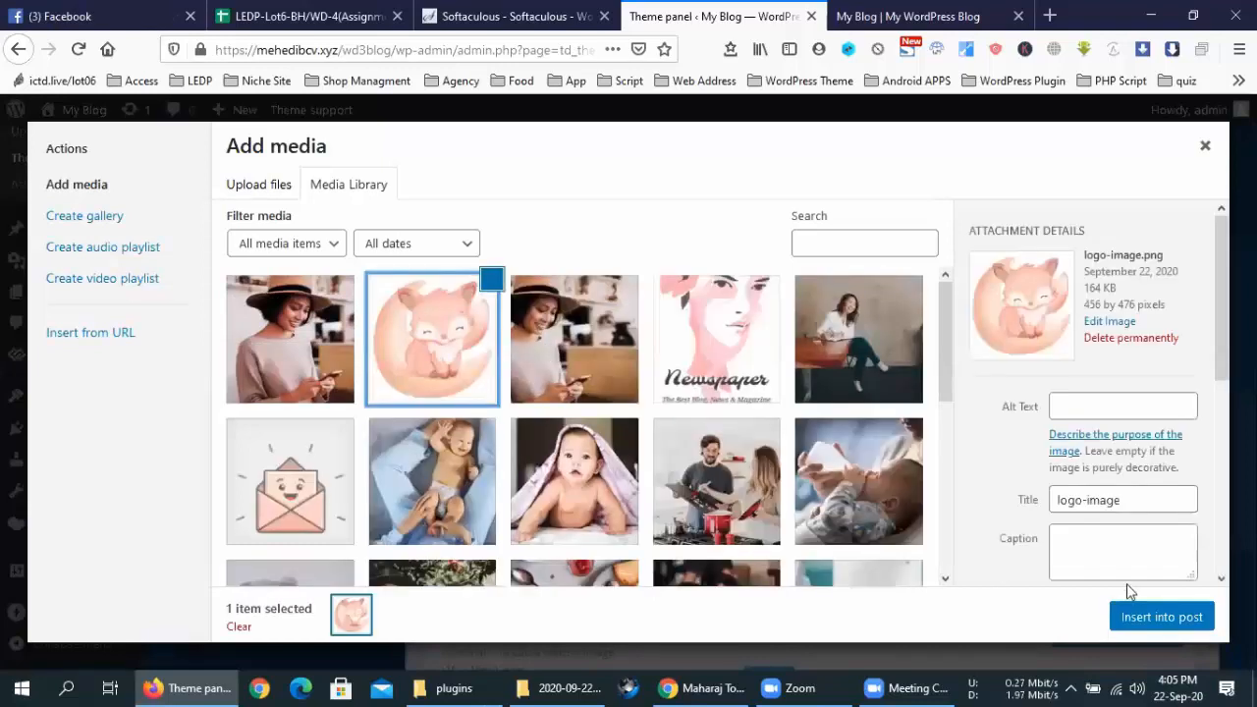
click(1129, 617)
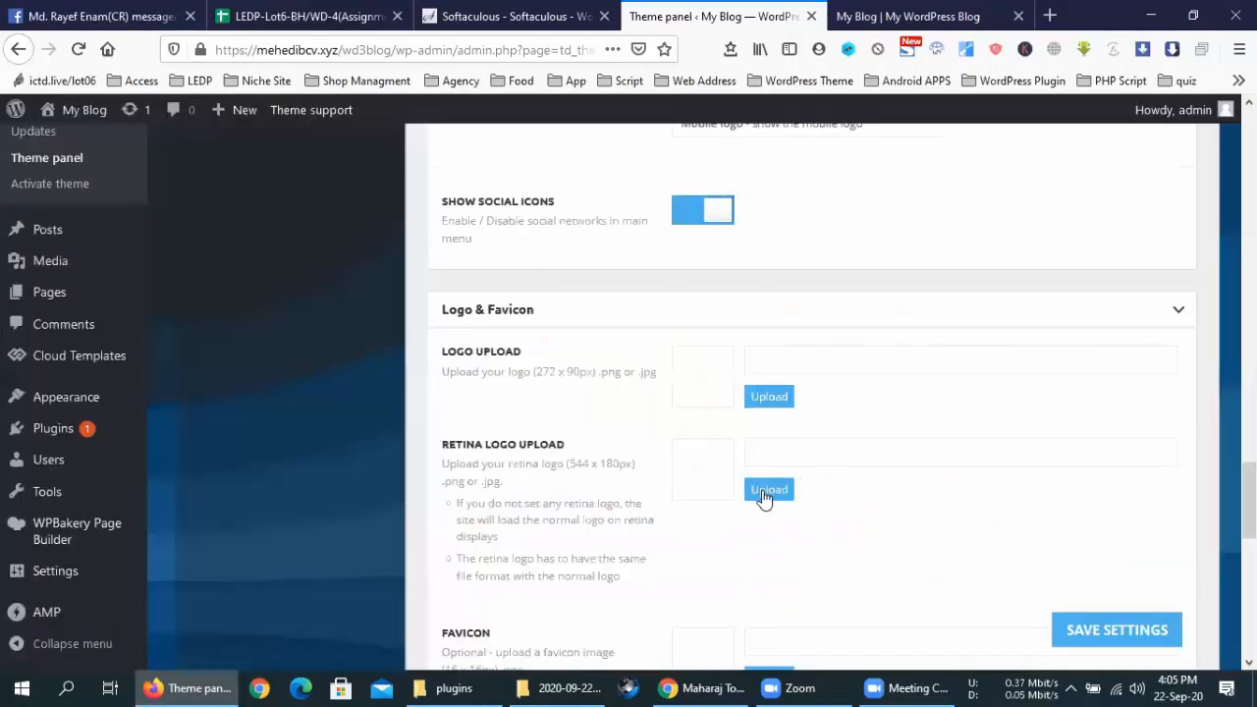
click(766, 493)
click(1134, 619)
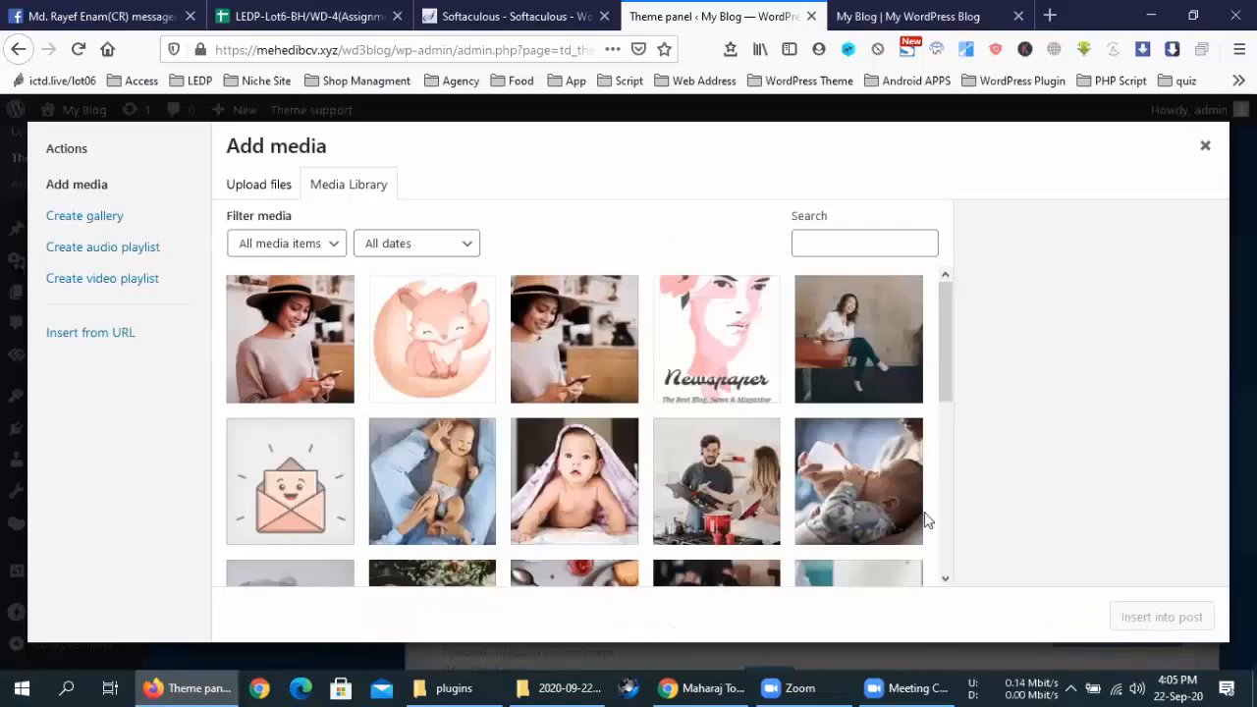
Open the favicon image picker and close it without choosing an image
scroll(917, 511, down, 2)
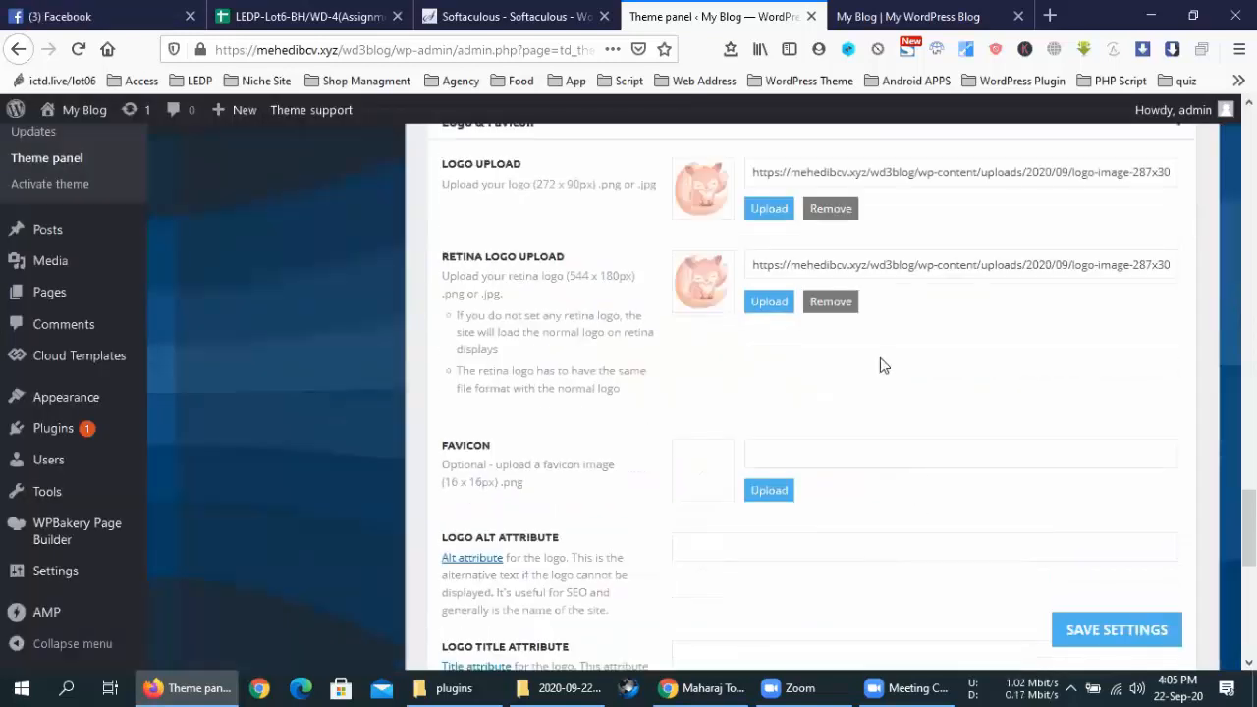
scroll(790, 383, down, 2)
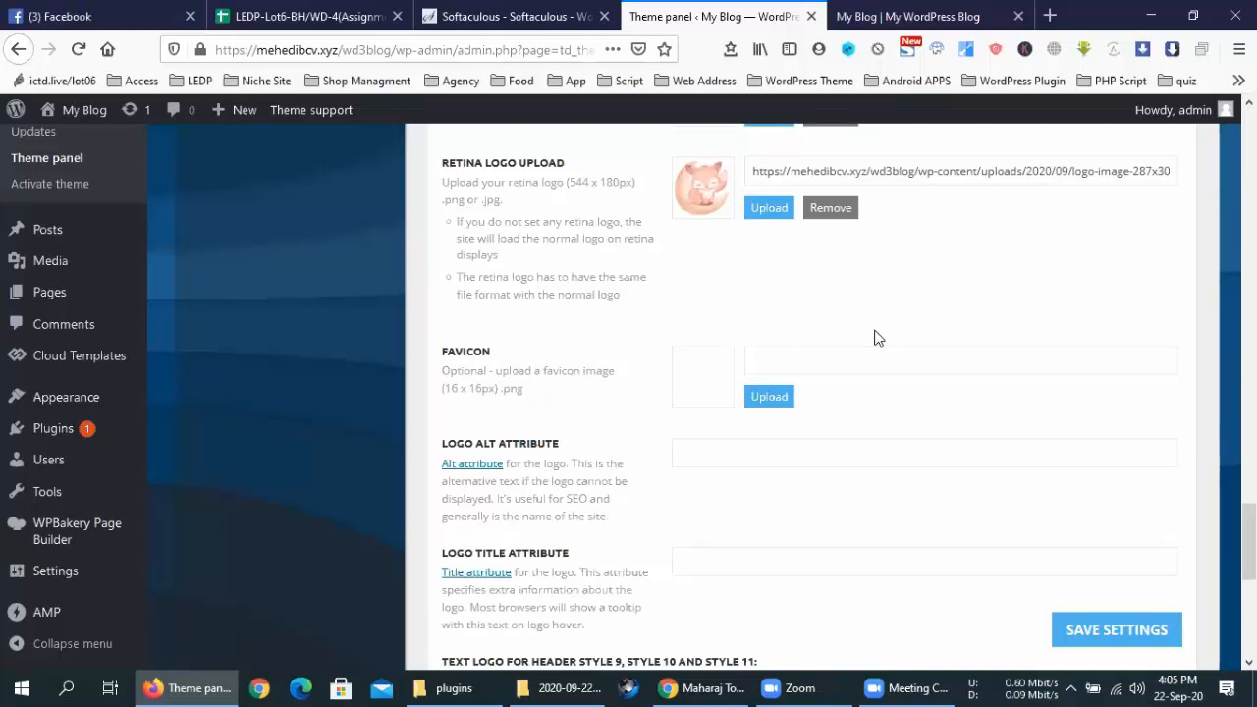
click(784, 401)
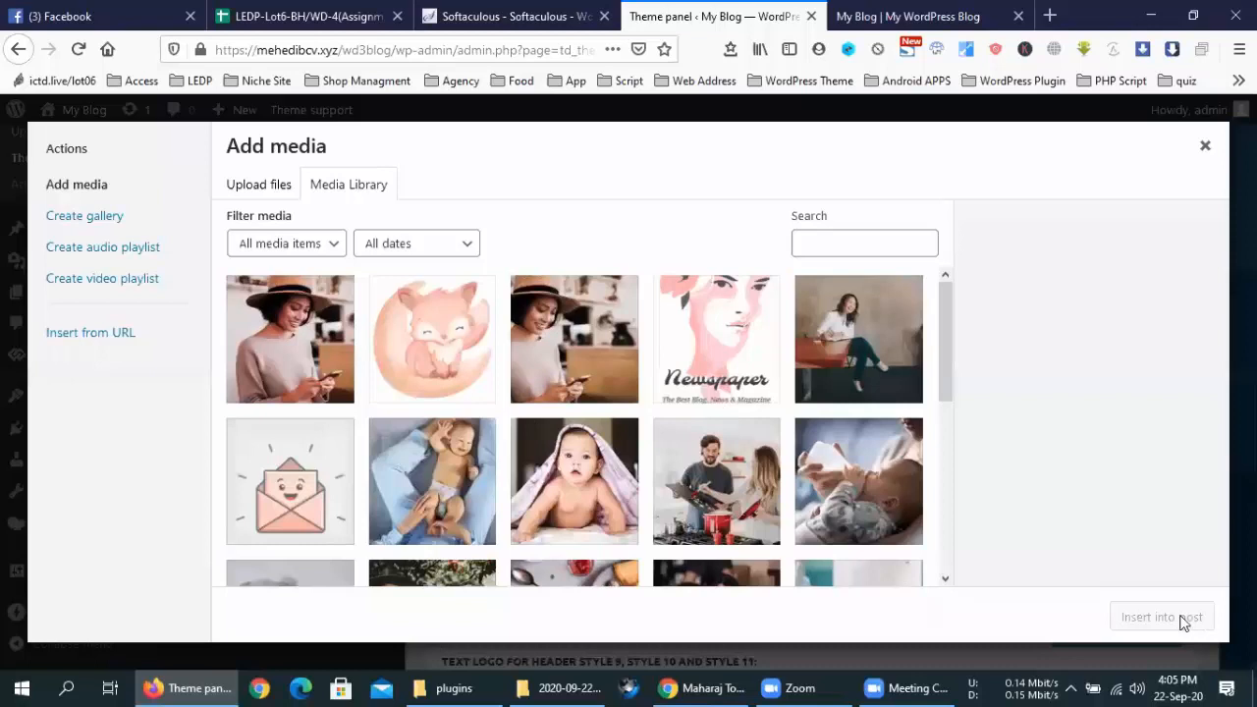
key(Escape)
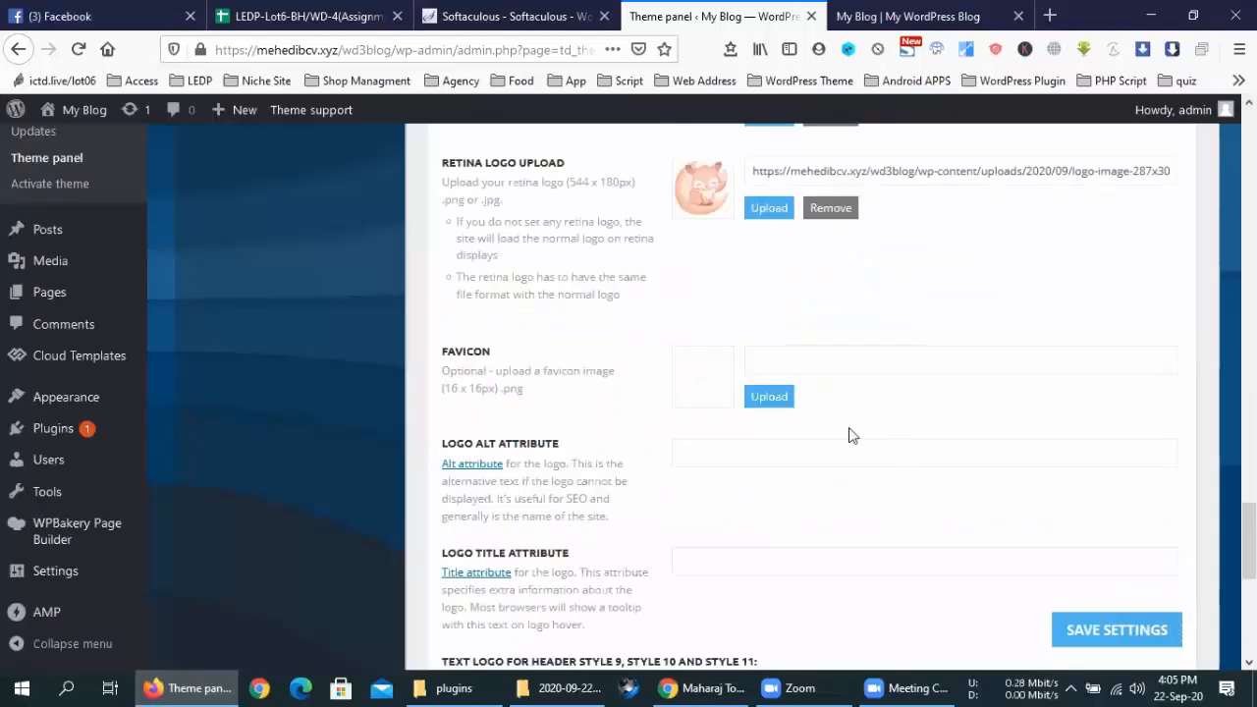
scroll(851, 432, down, 3)
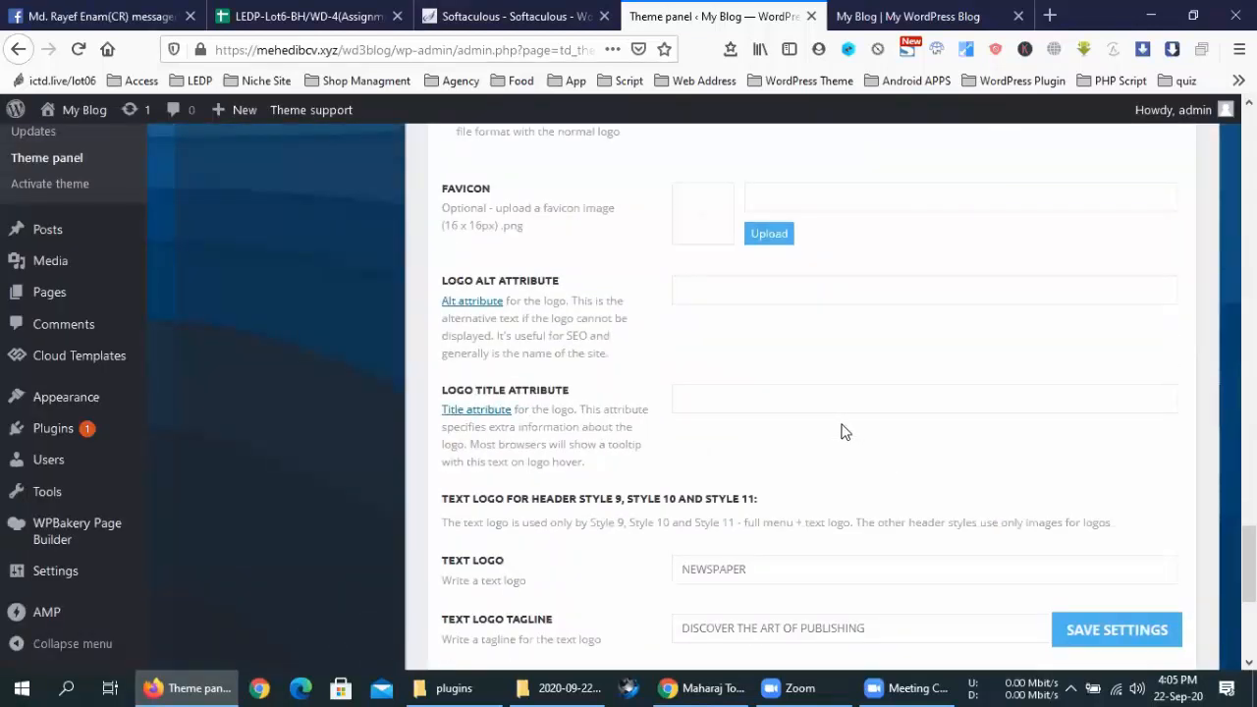
scroll(842, 432, down, 5)
Under Logo for Mobile, use the fox image for the mobile logos
click(685, 406)
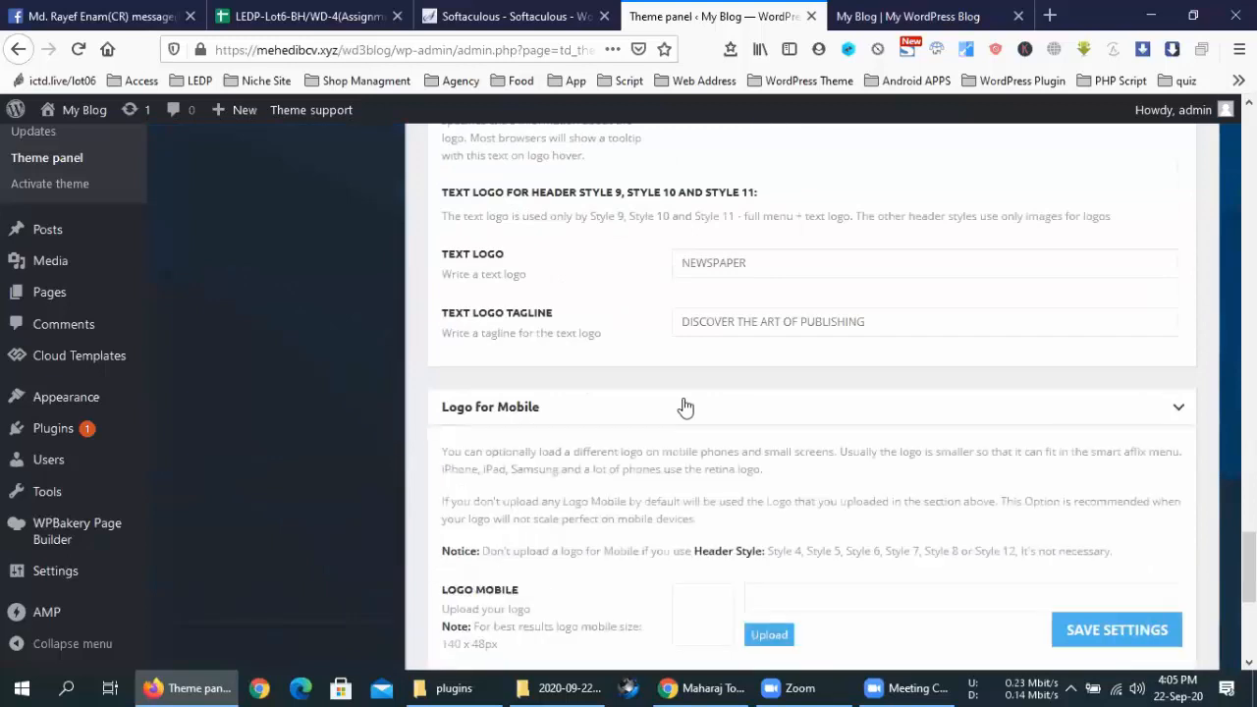
scroll(685, 407, down, 3)
click(769, 475)
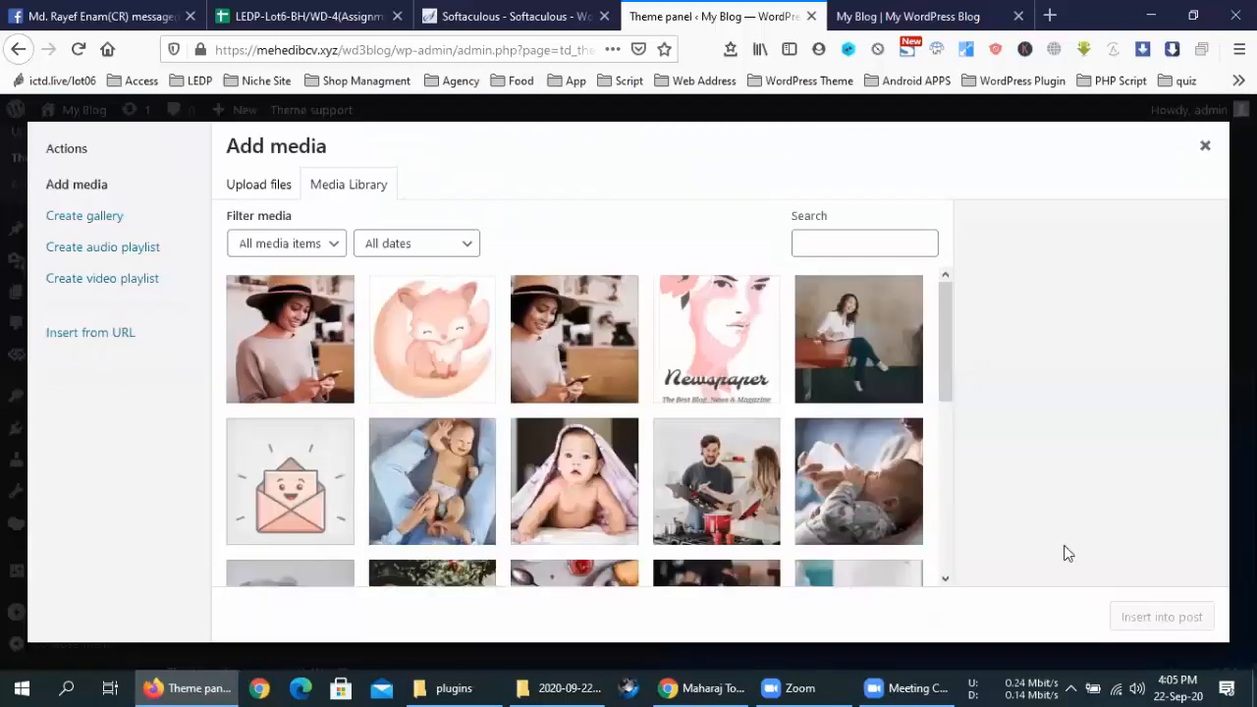
key(Escape)
click(765, 355)
click(1155, 618)
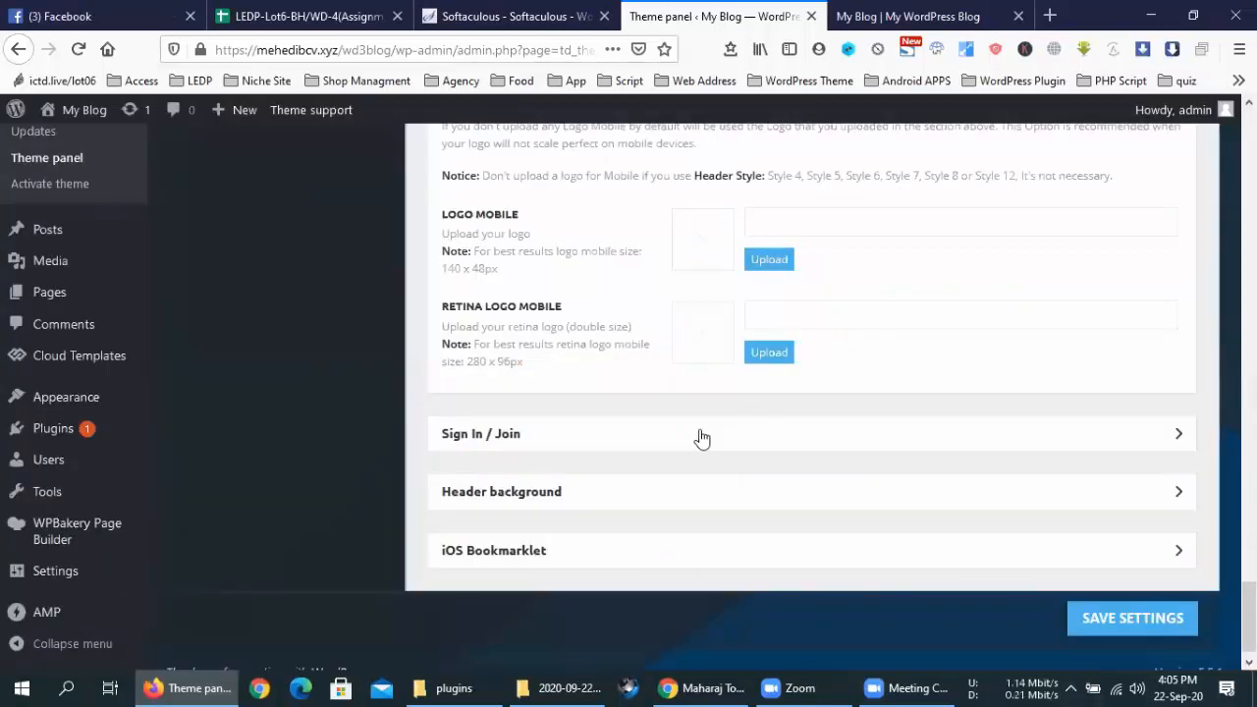
Expand Sign In / Join and switch on Show Sign In / Join in the header
click(865, 462)
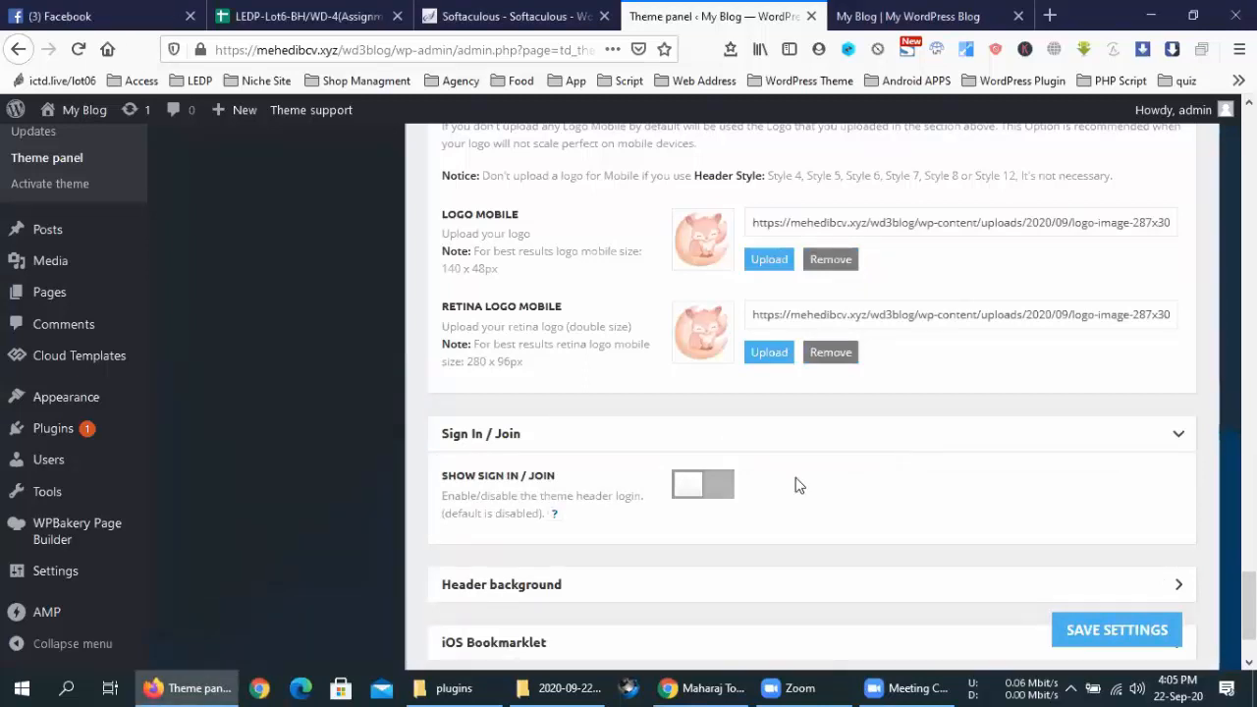
scroll(903, 460, down, 2)
click(704, 374)
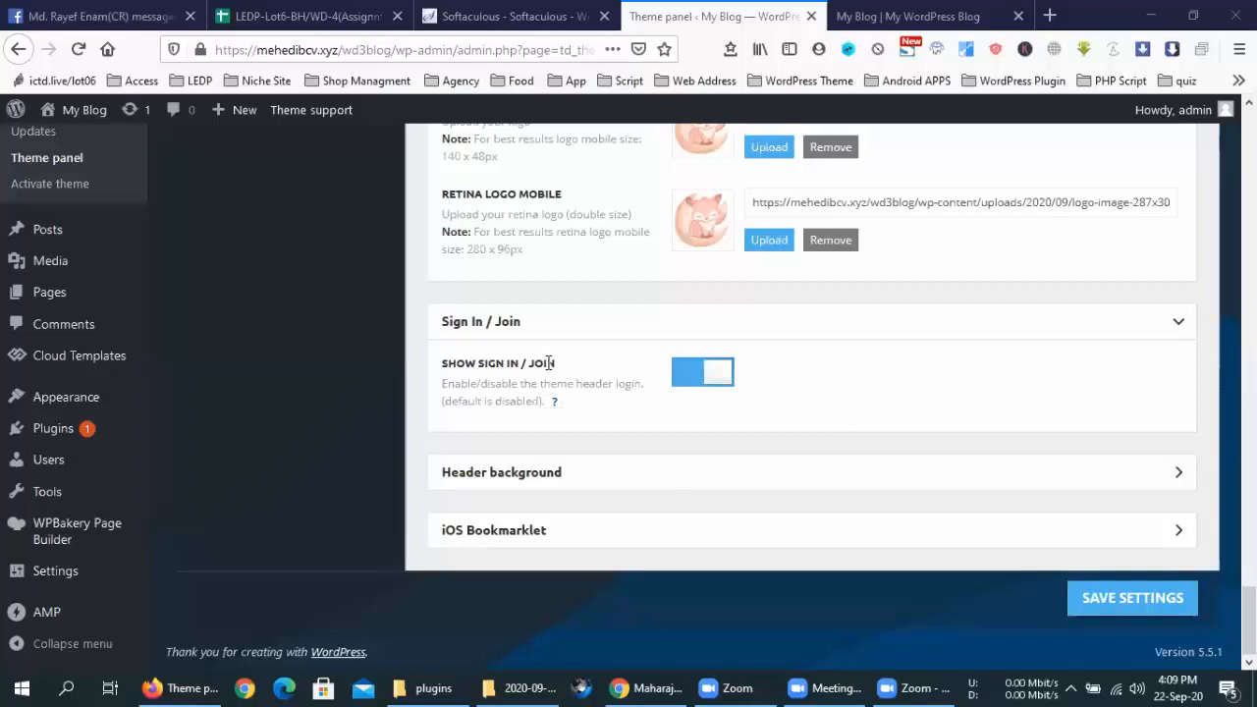
Compare the blog front page with the Theme panel, then expand the Header background settings
click(897, 9)
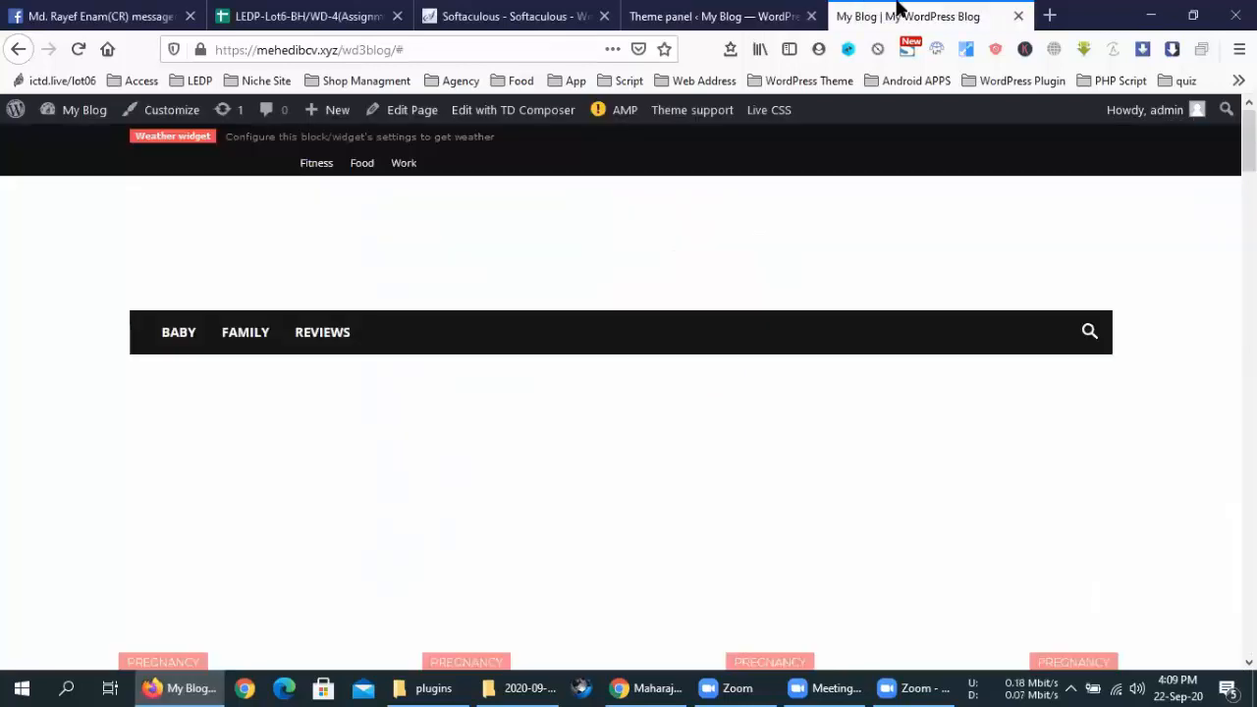
click(766, 15)
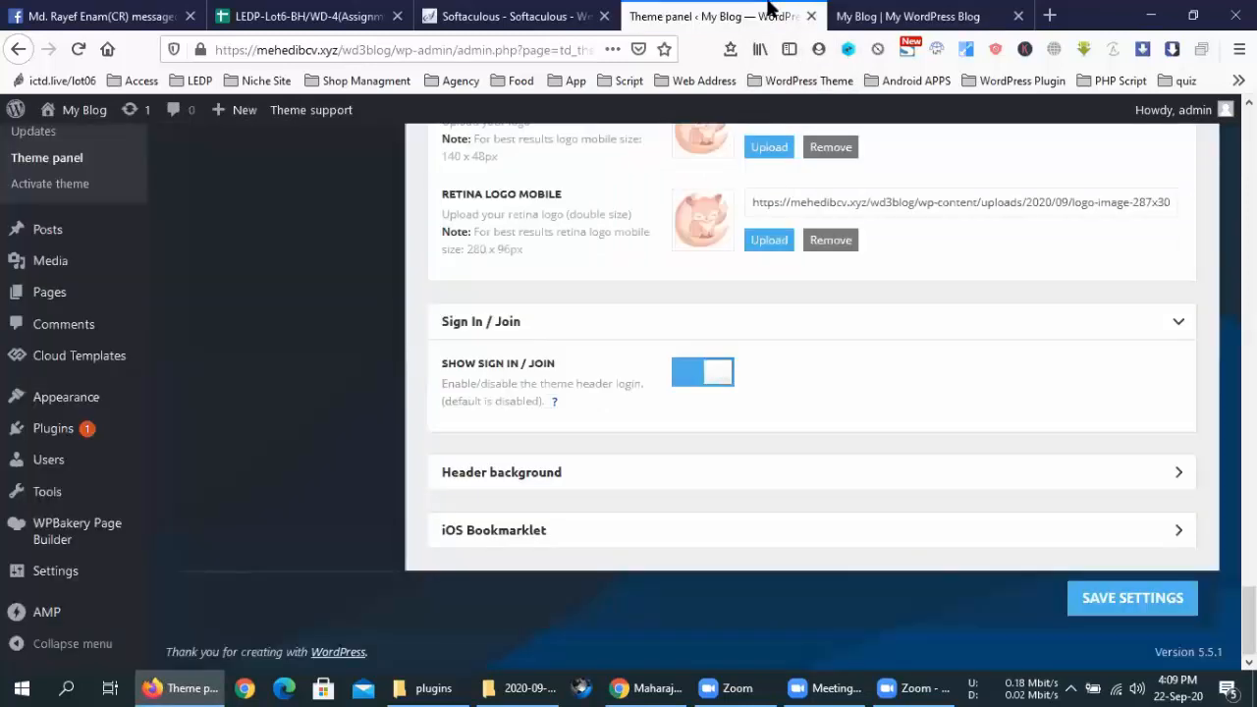
drag(579, 360, 441, 363)
click(829, 12)
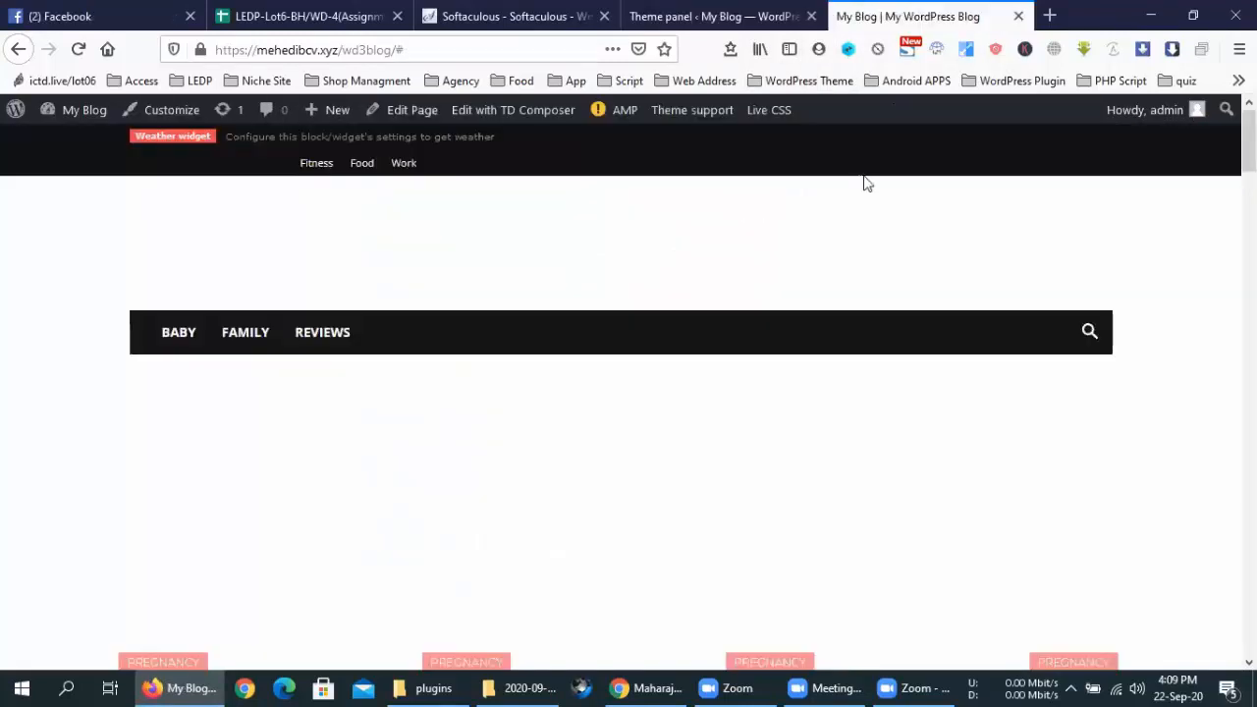
click(714, 16)
click(593, 430)
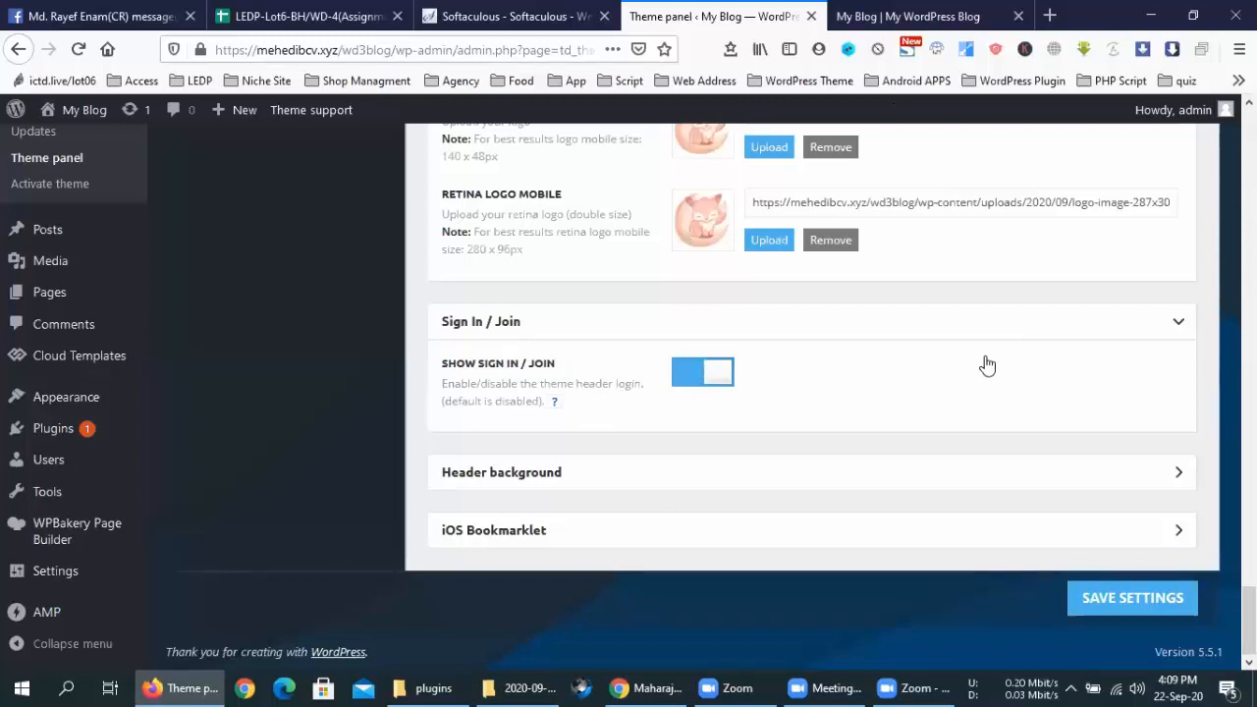
click(605, 479)
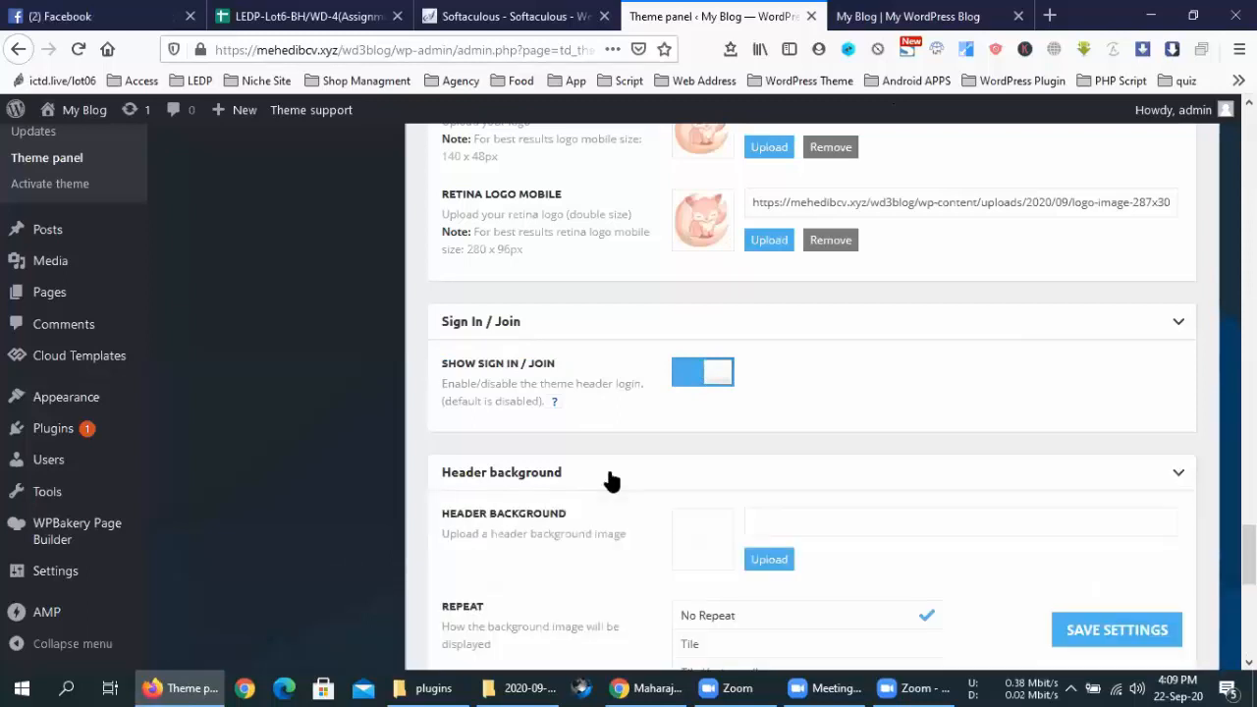
Set the baby photo p1-300x200.jpg as the header background image and save
scroll(609, 479, down, 3)
click(923, 16)
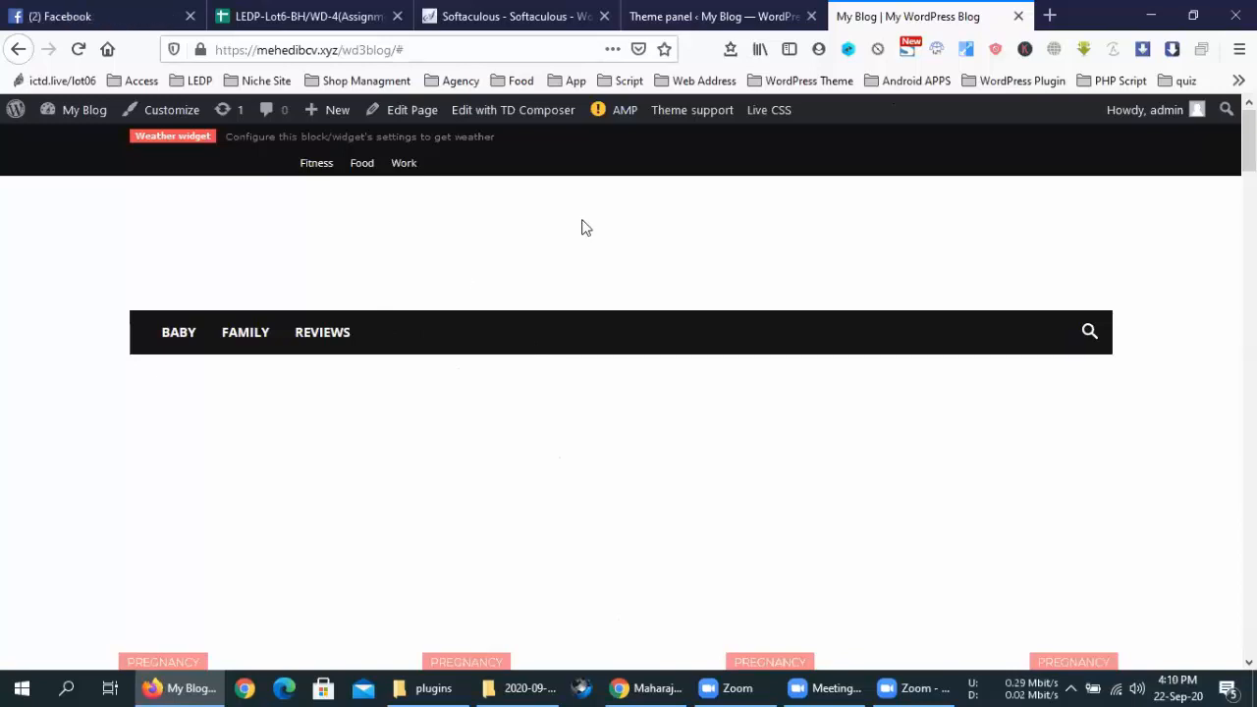
click(714, 16)
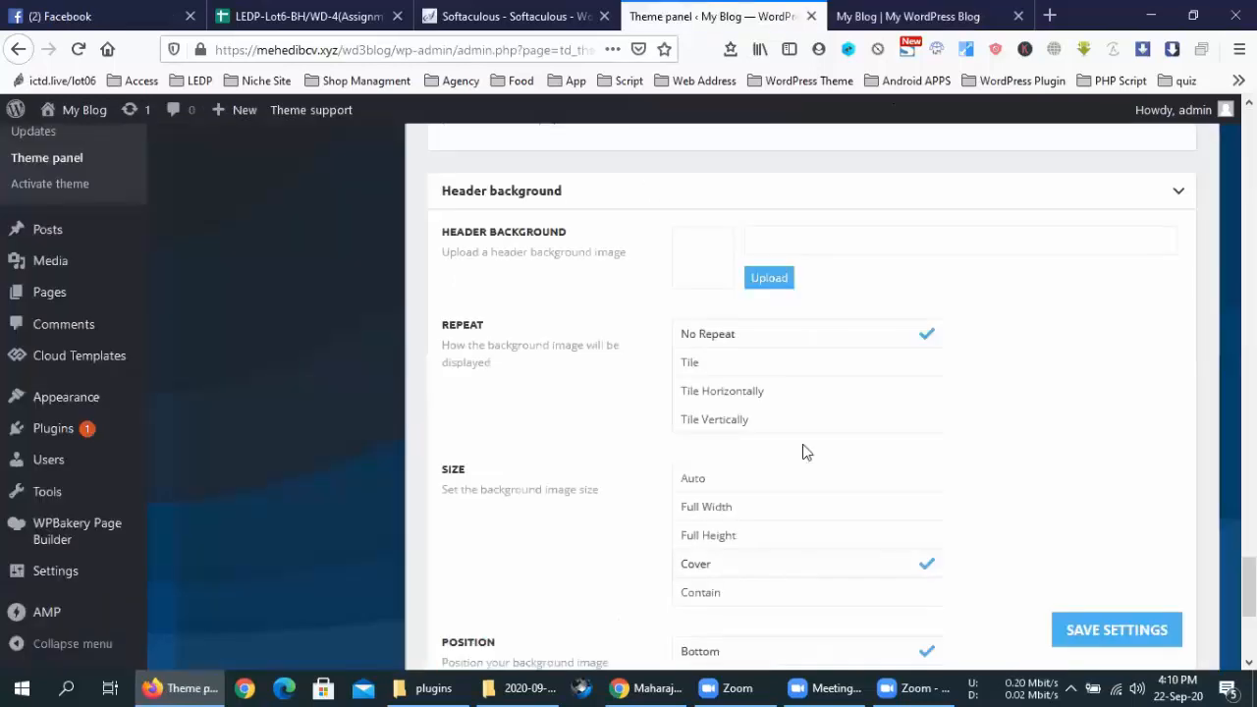
click(766, 278)
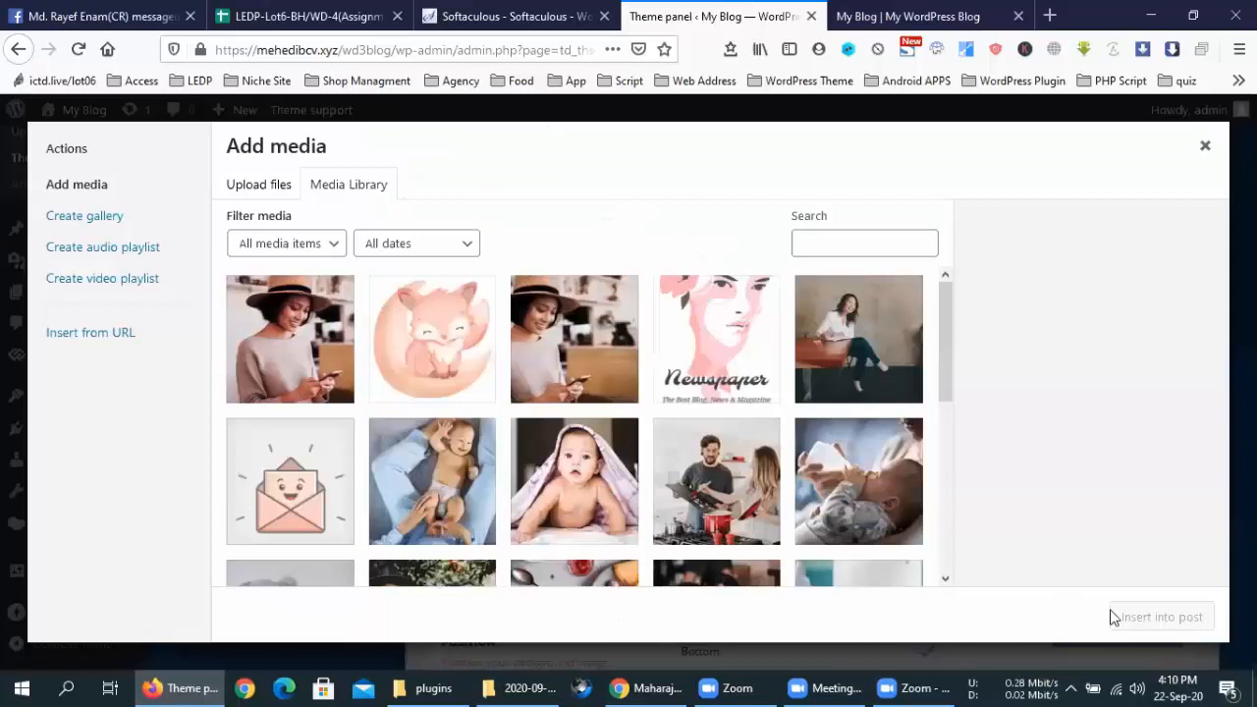
key(Escape)
scroll(1000, 388, down, 3)
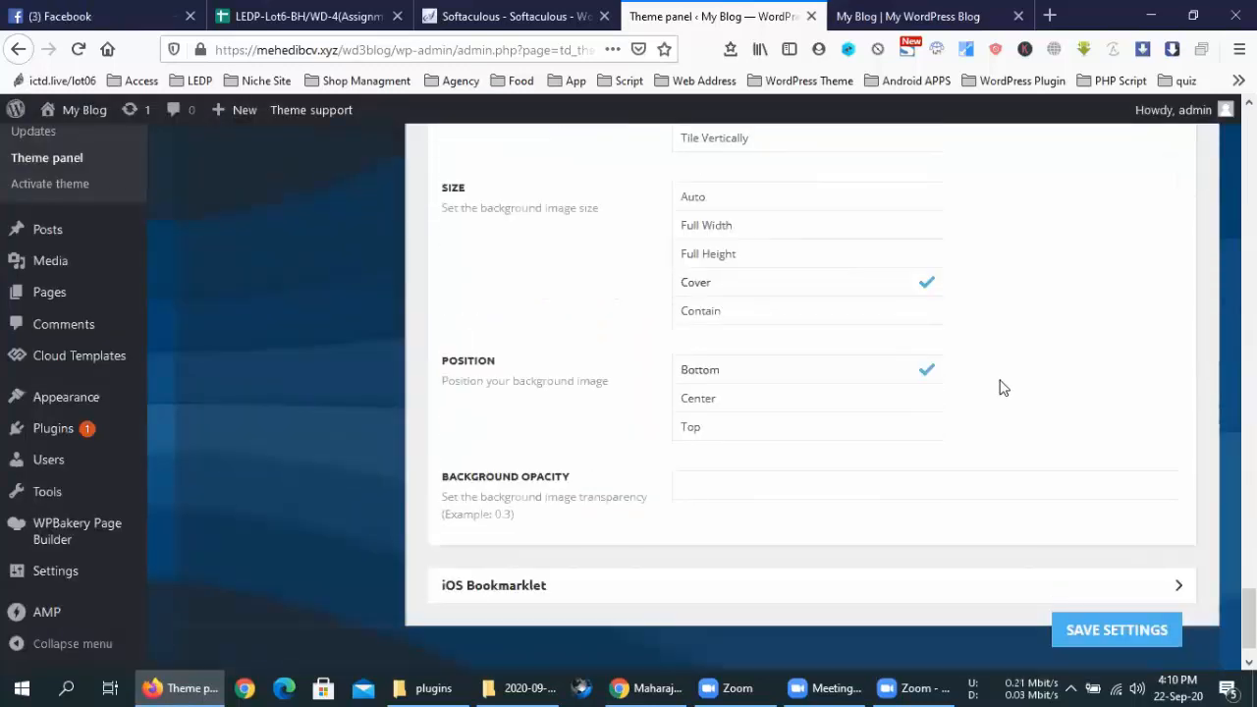
click(1101, 633)
scroll(1106, 469, up, 2)
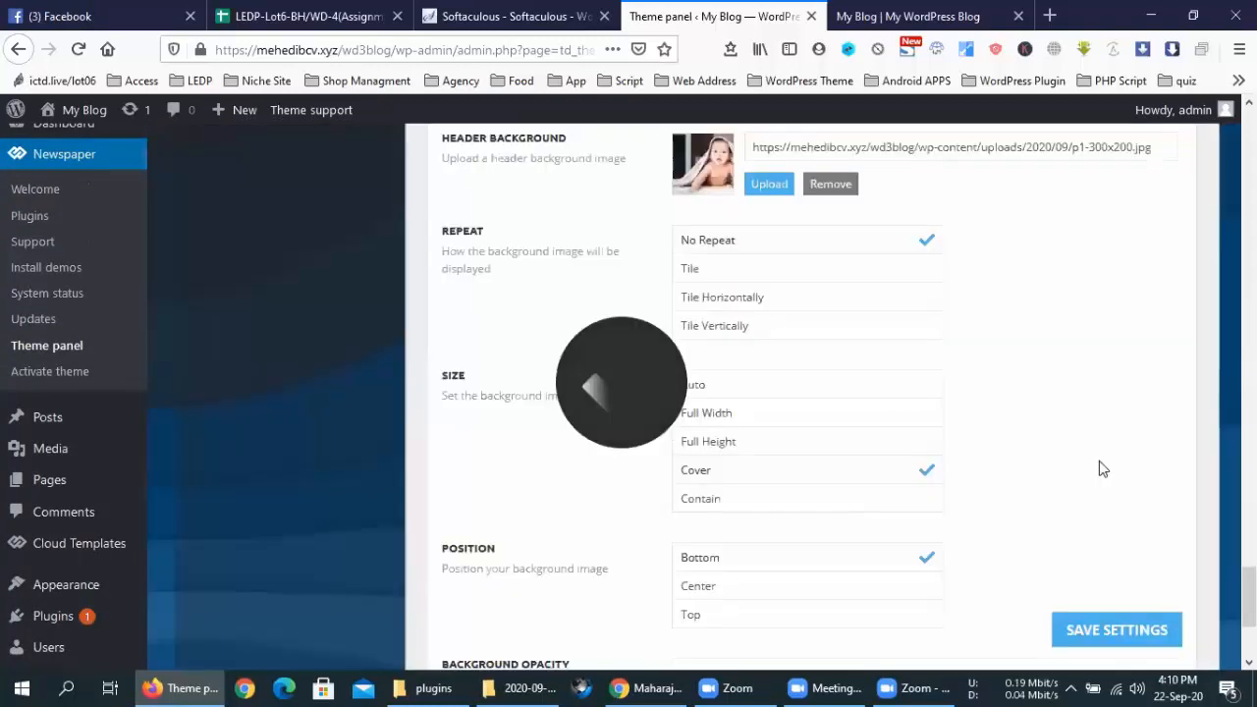
Reload the blog to see the baby-photo header, copy its URL, and open Chrome
click(884, 16)
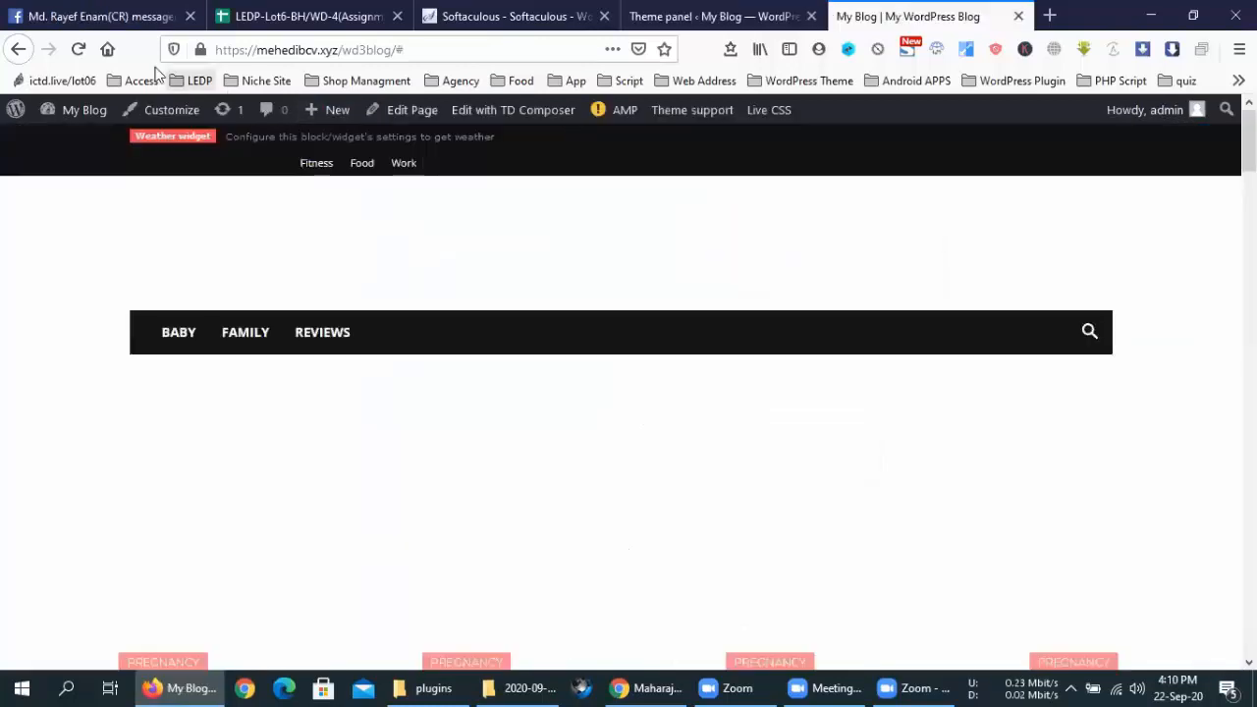
click(79, 50)
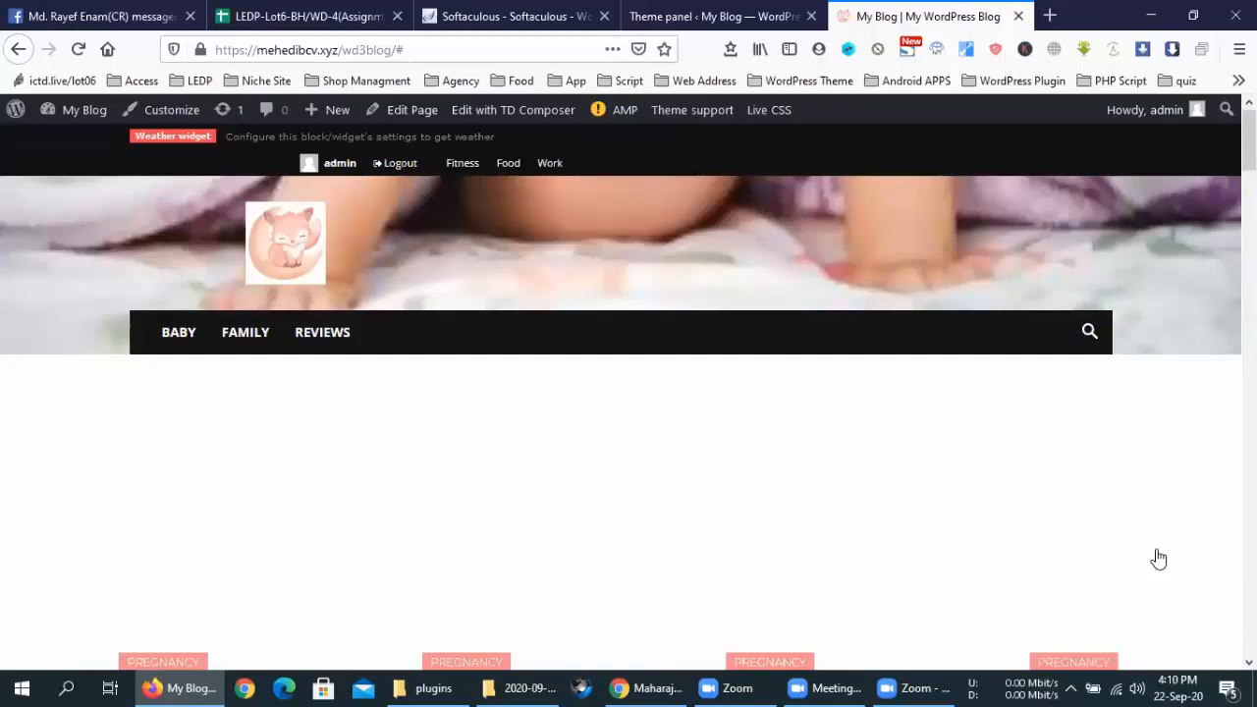
click(472, 52)
key(ctrl+c)
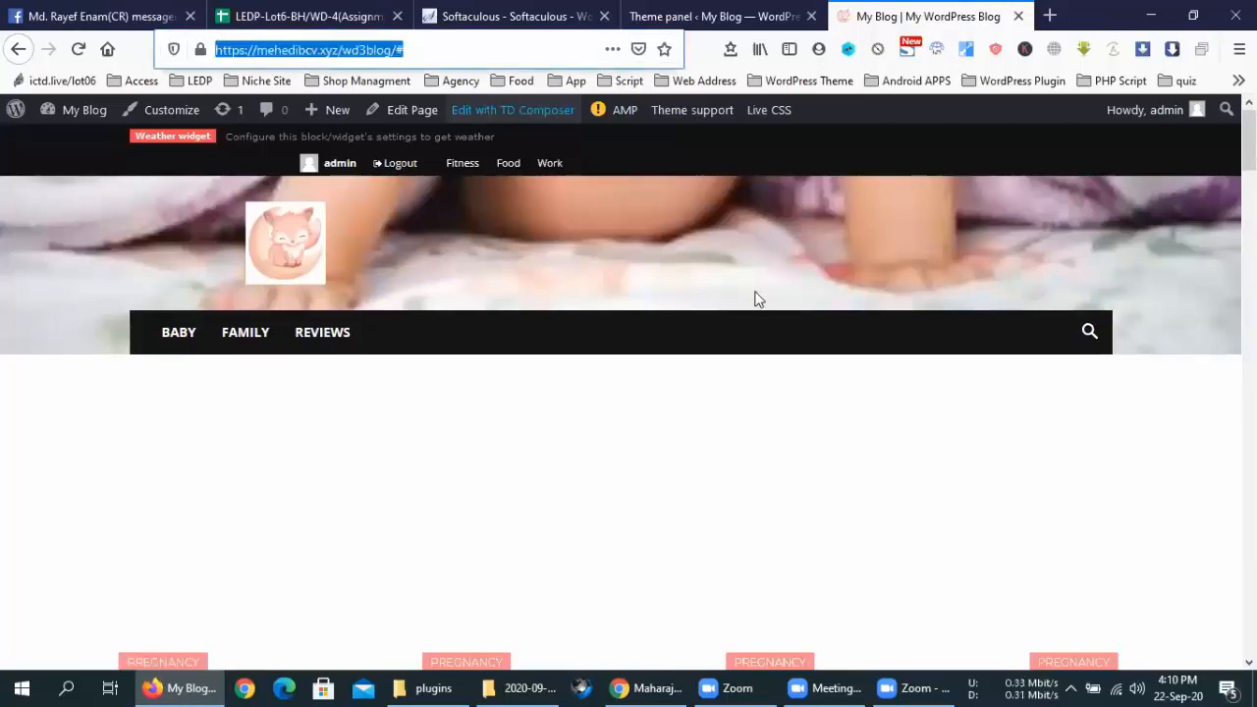
click(806, 365)
click(257, 687)
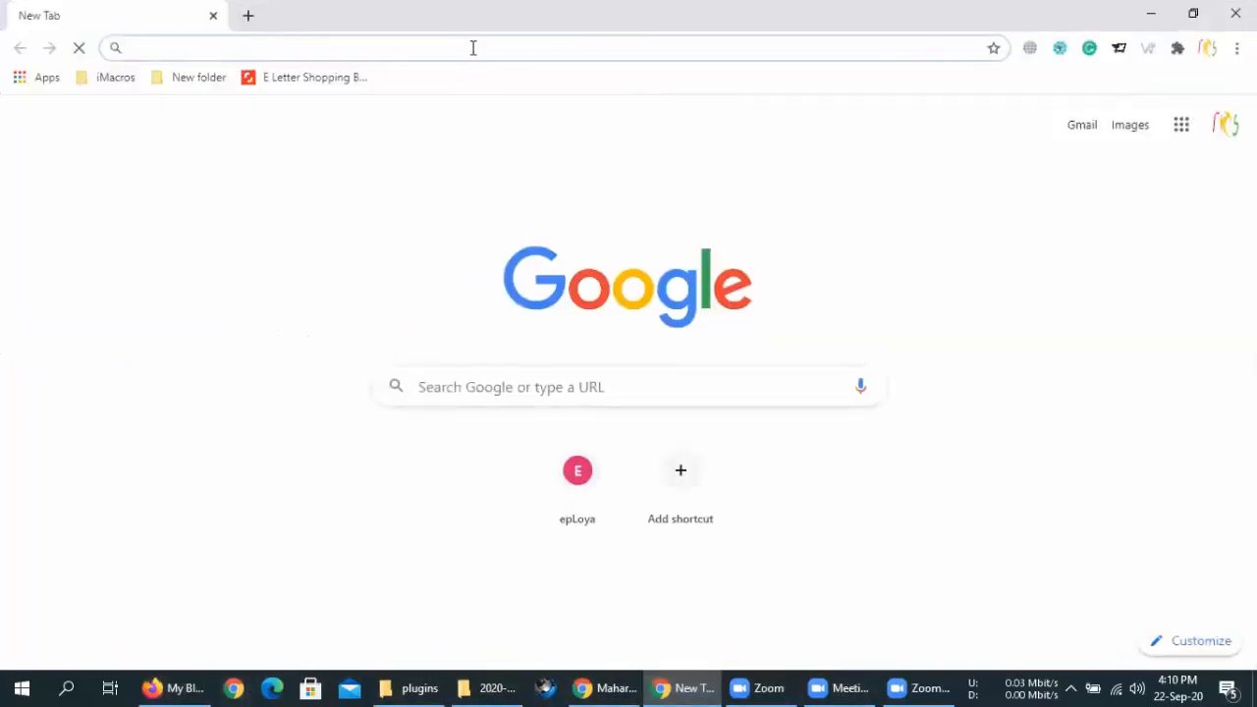
Load the blog address in Chrome while logged out and open the Sign in / Join form
right_click(471, 47)
click(550, 185)
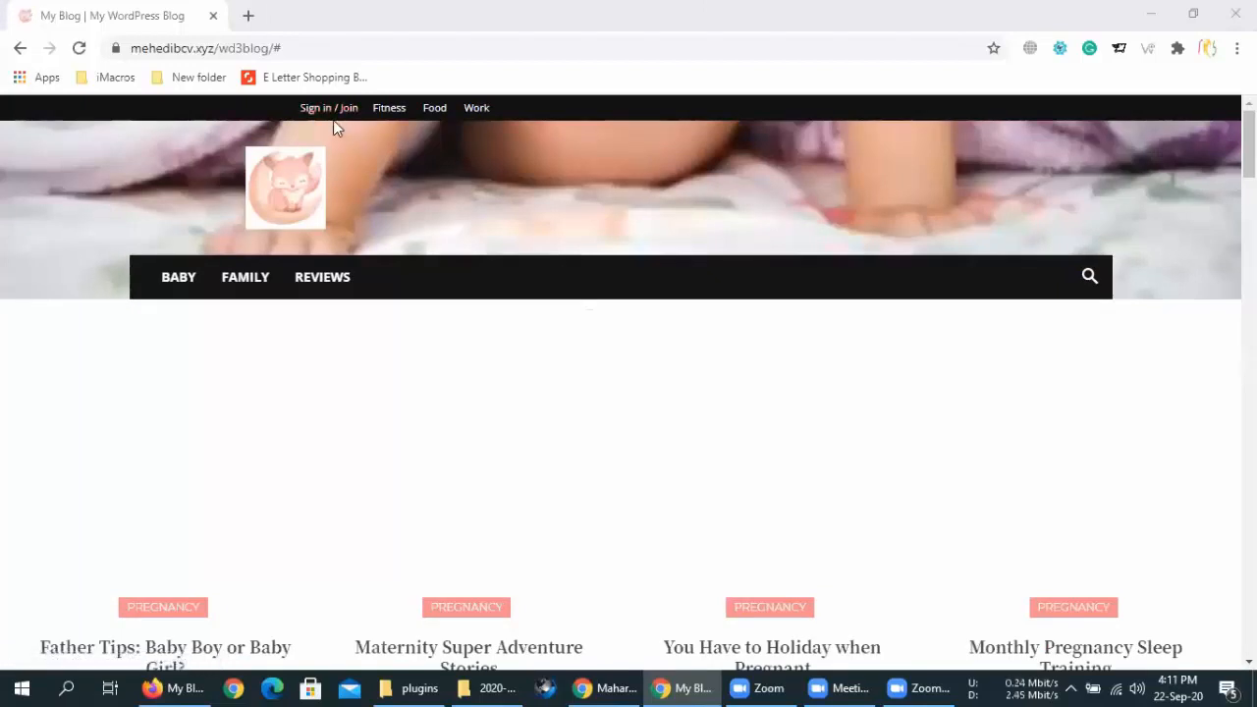
click(332, 112)
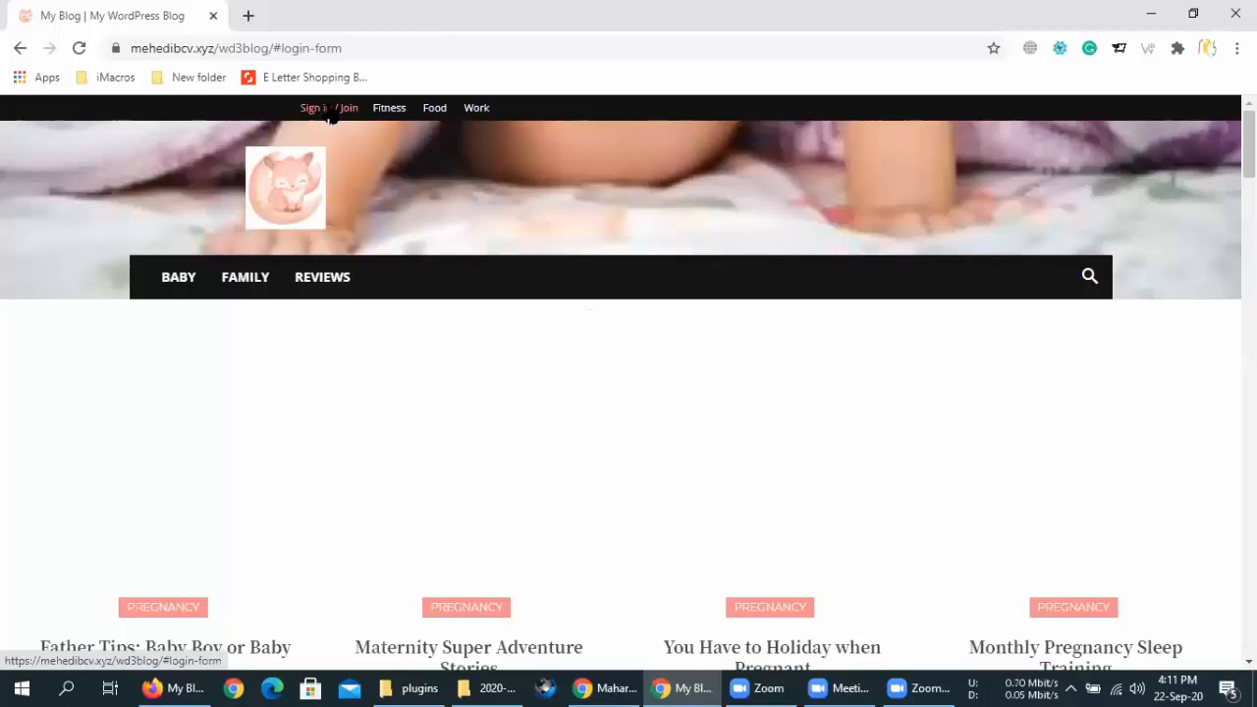
Back in the Firefox admin, open Settings > General in a new tab
click(175, 687)
click(715, 16)
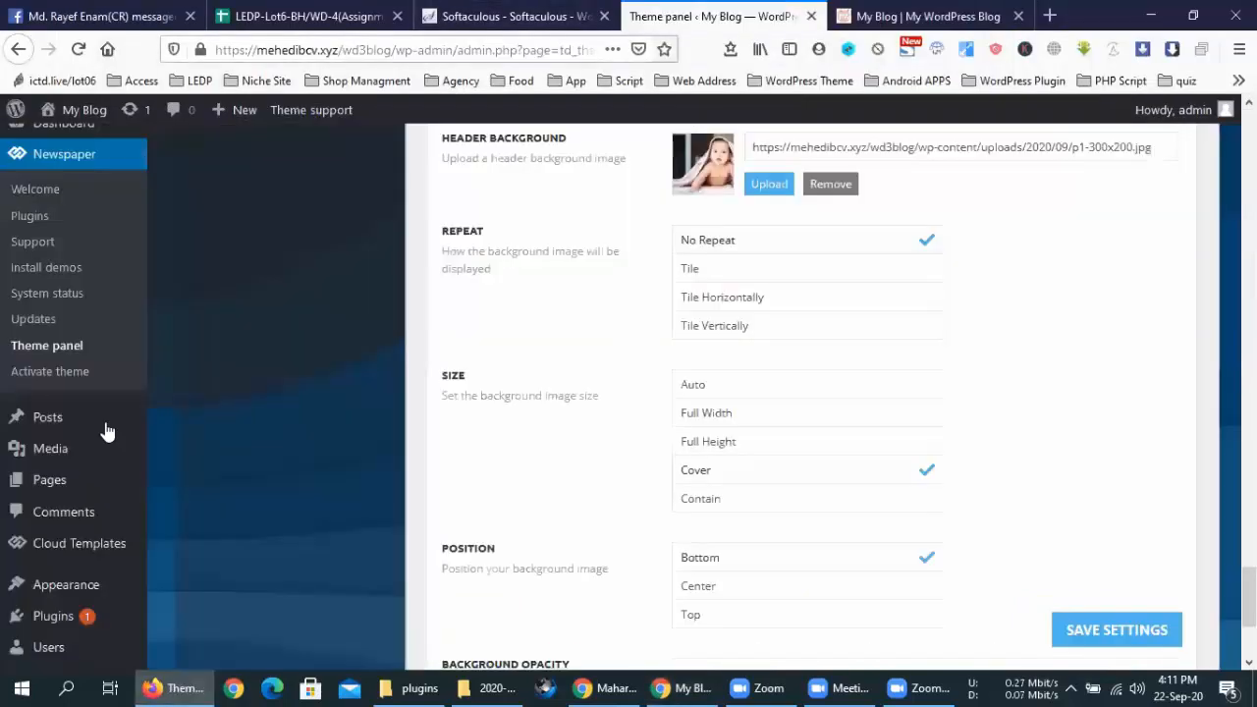
scroll(106, 432, down, 2)
mouse_move(56, 571)
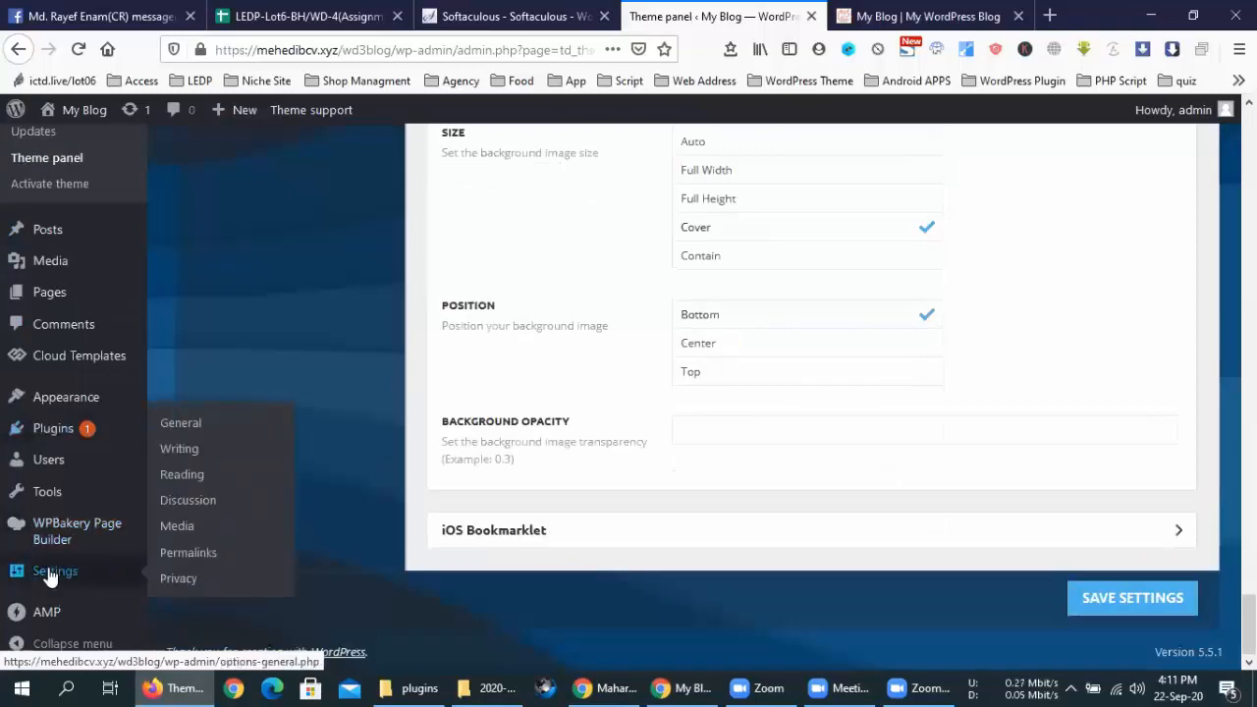
middle_click(180, 423)
scroll(798, 489, up, 3)
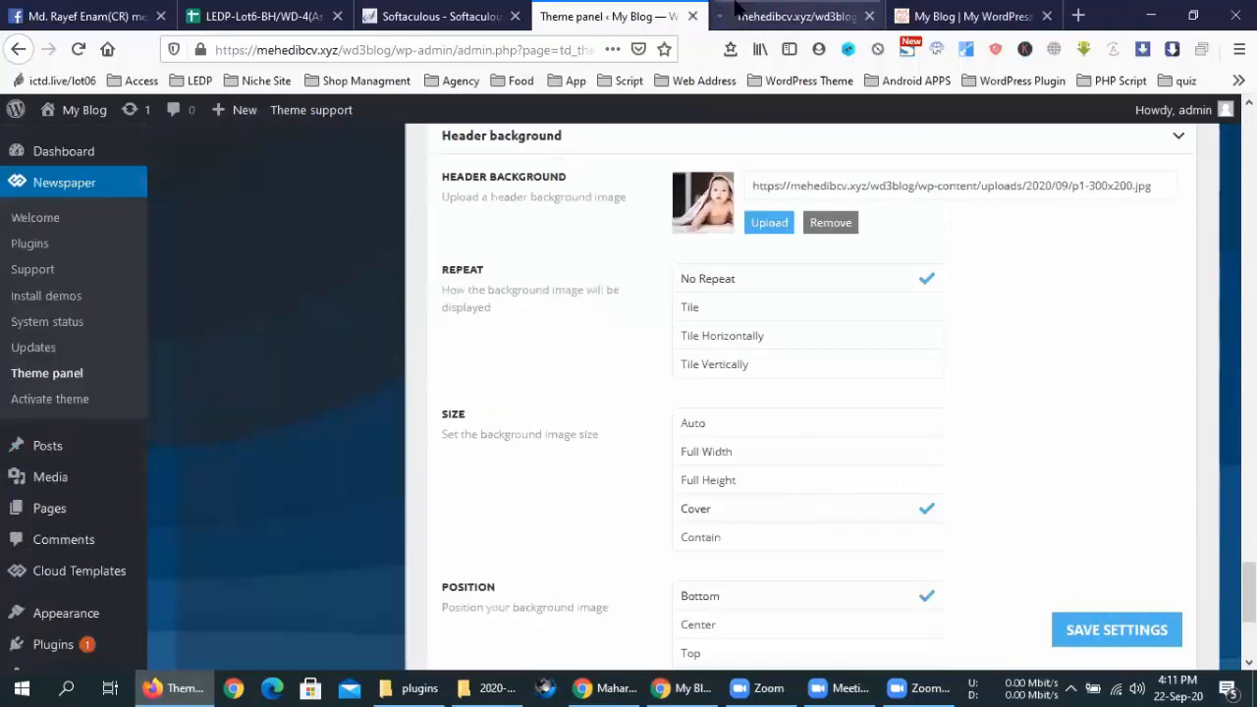
Save the General Settings page unchanged with Save Changes
click(734, 8)
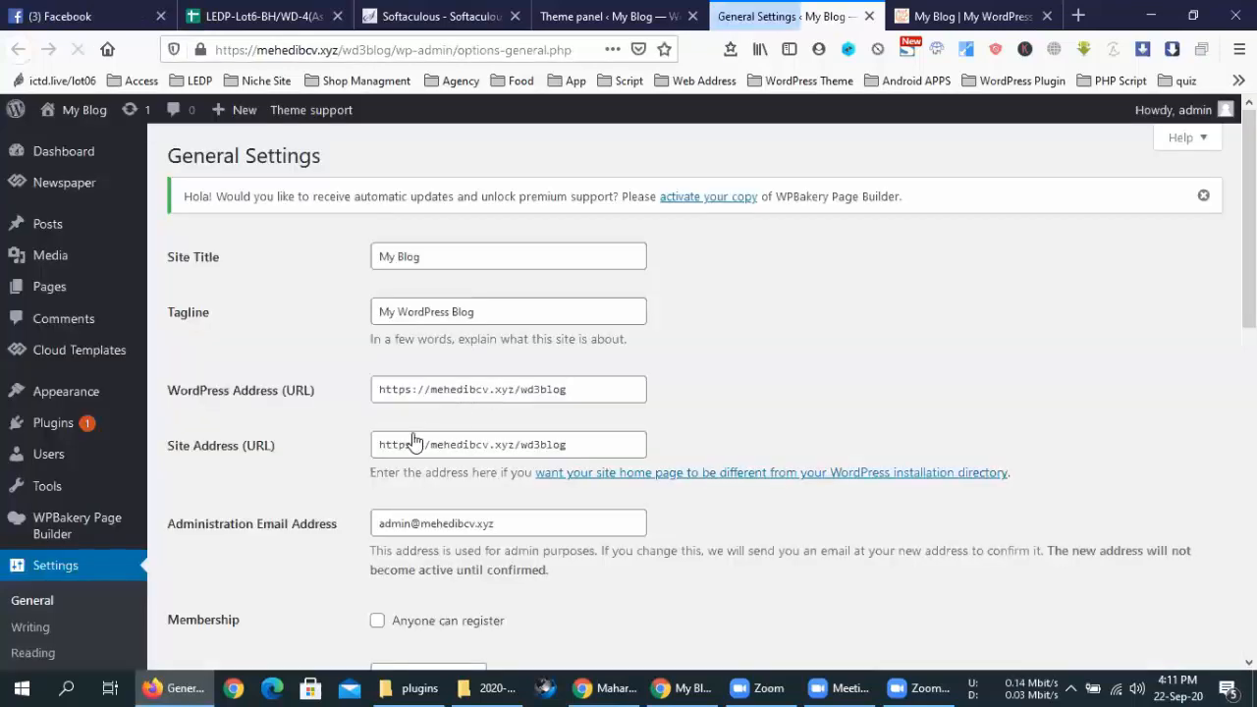
scroll(436, 448, down, 10)
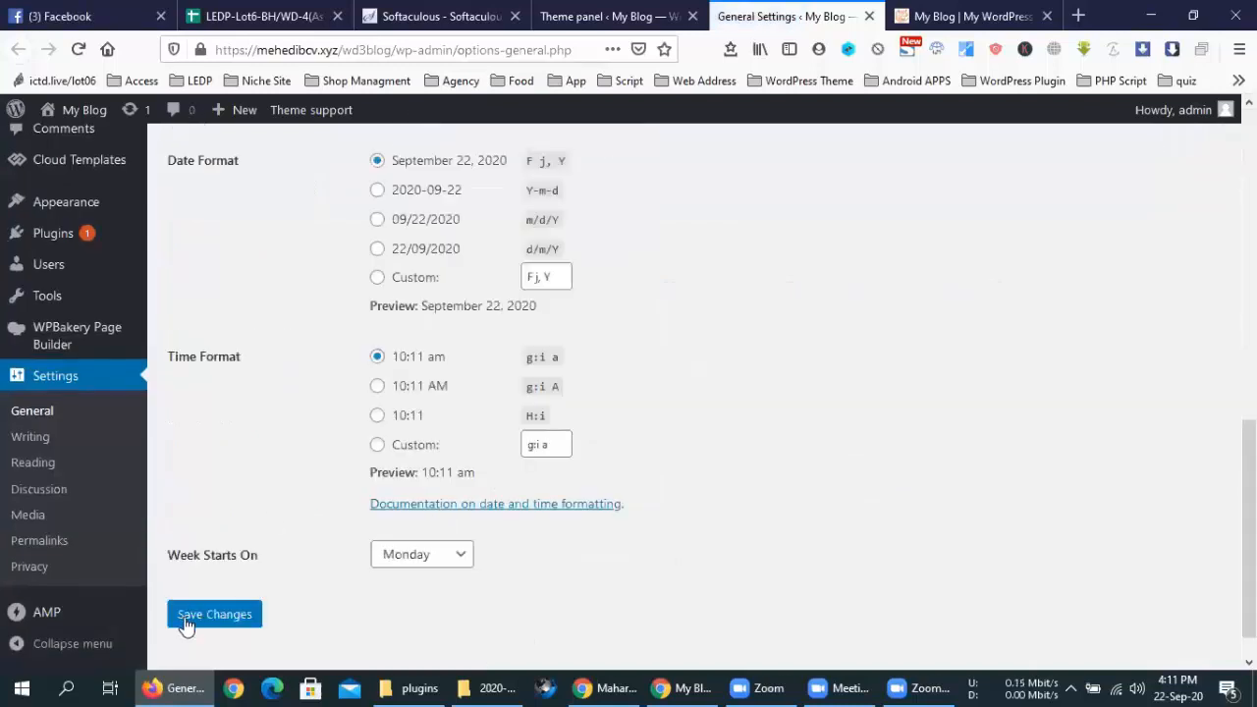
click(215, 615)
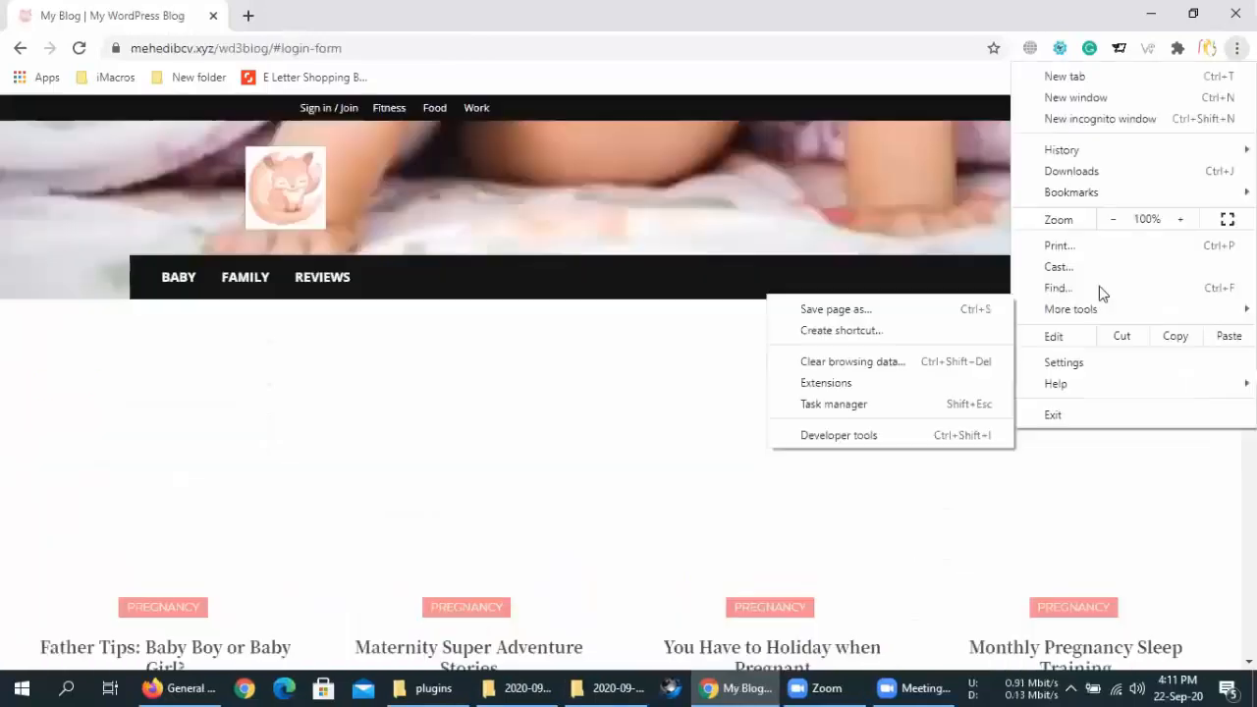
Search Chrome settings for 'java' and open Site settings
click(1069, 365)
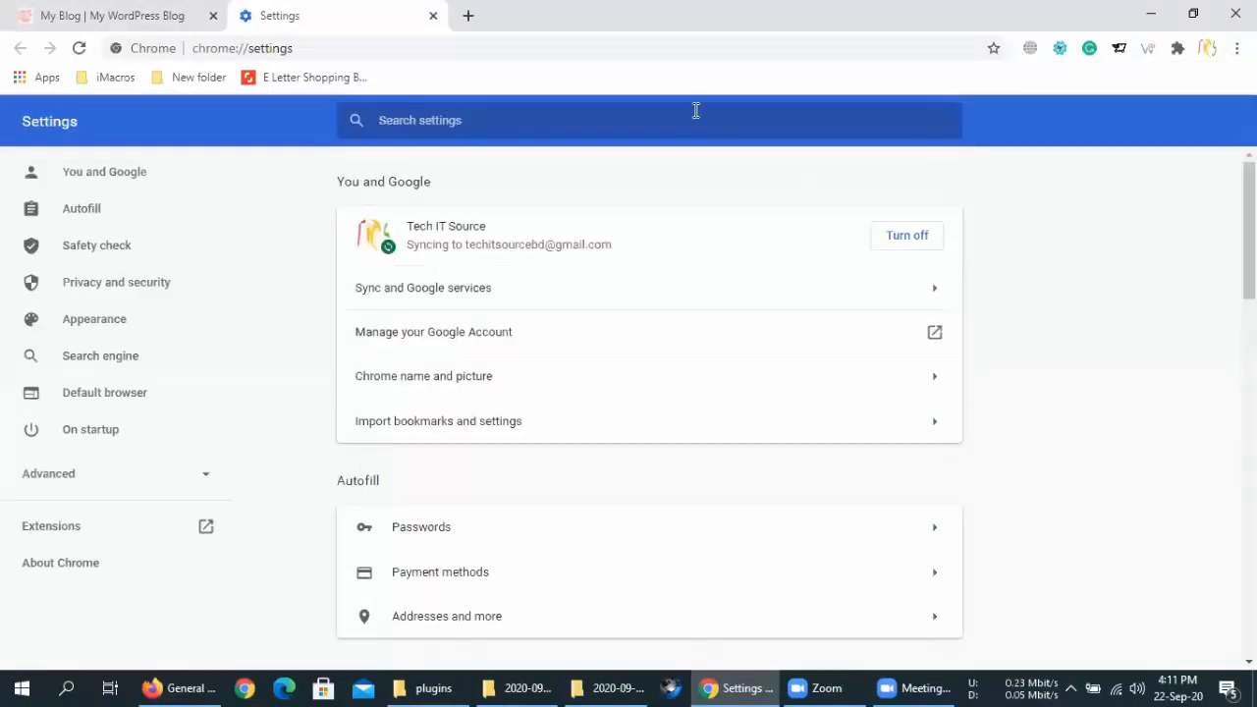
text(java)
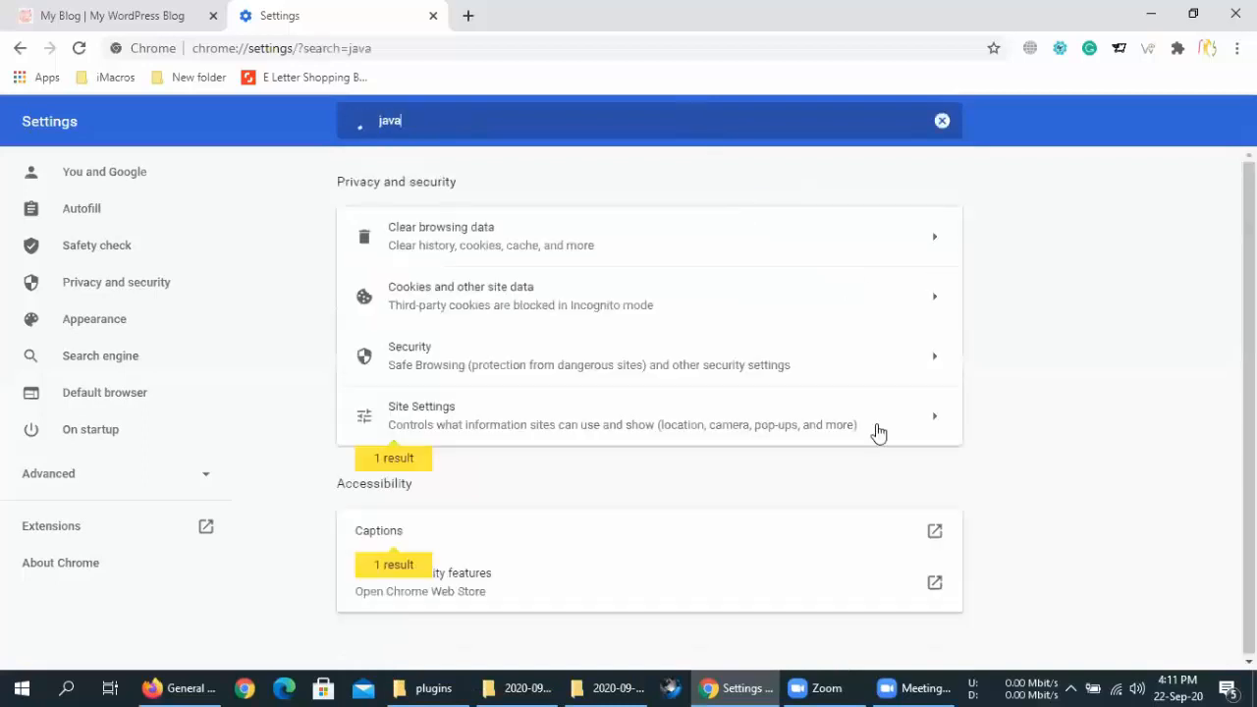
click(724, 426)
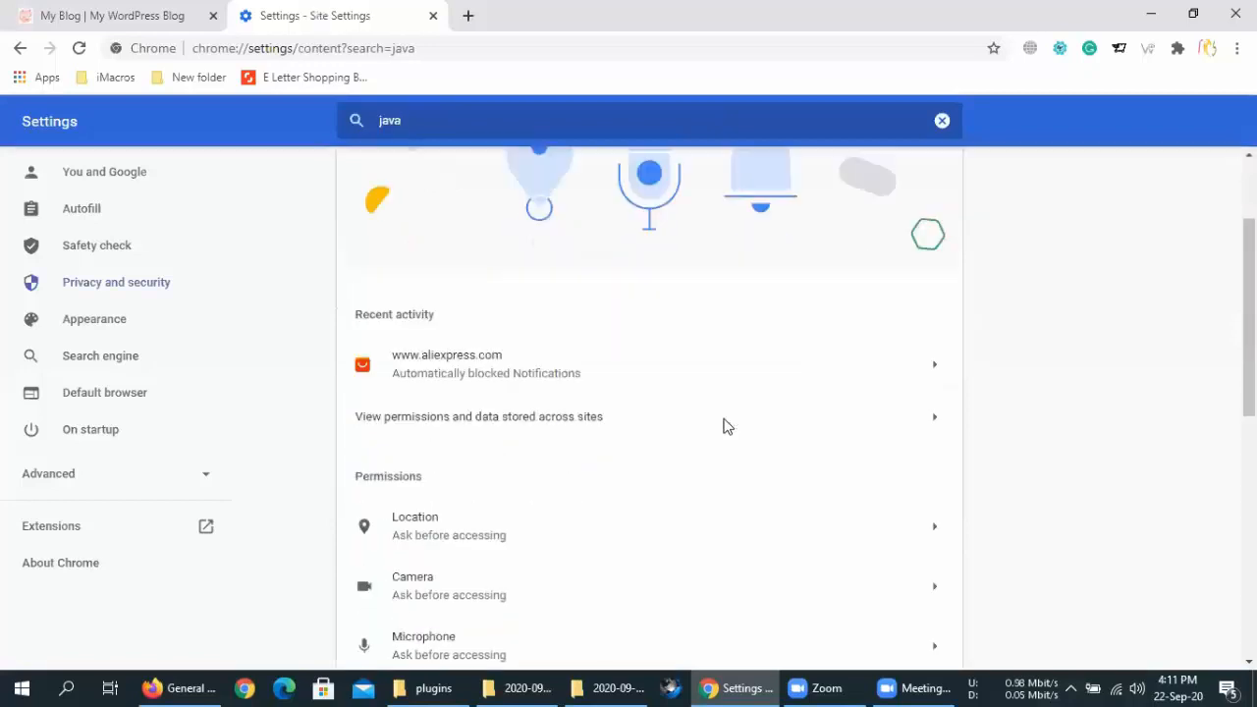
scroll(704, 412, down, 3)
scroll(683, 390, down, 3)
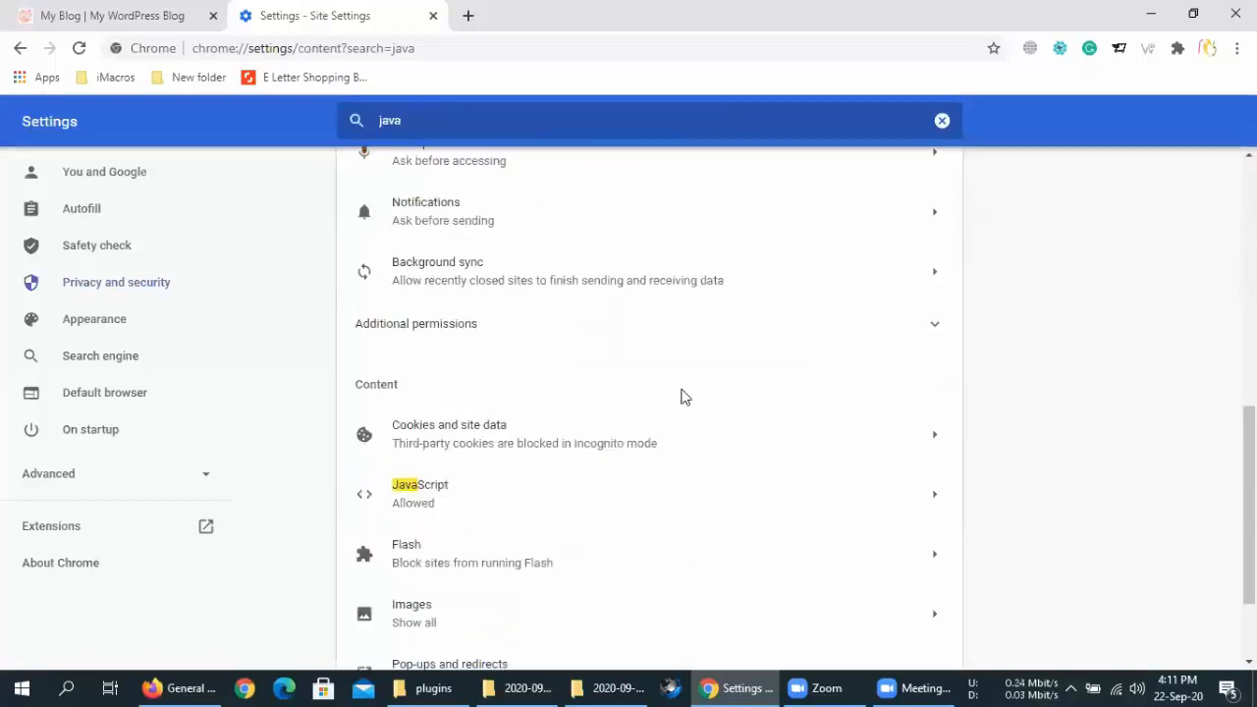
Confirm JavaScript is Allowed, close that tab, and reload the blog with F5
click(687, 487)
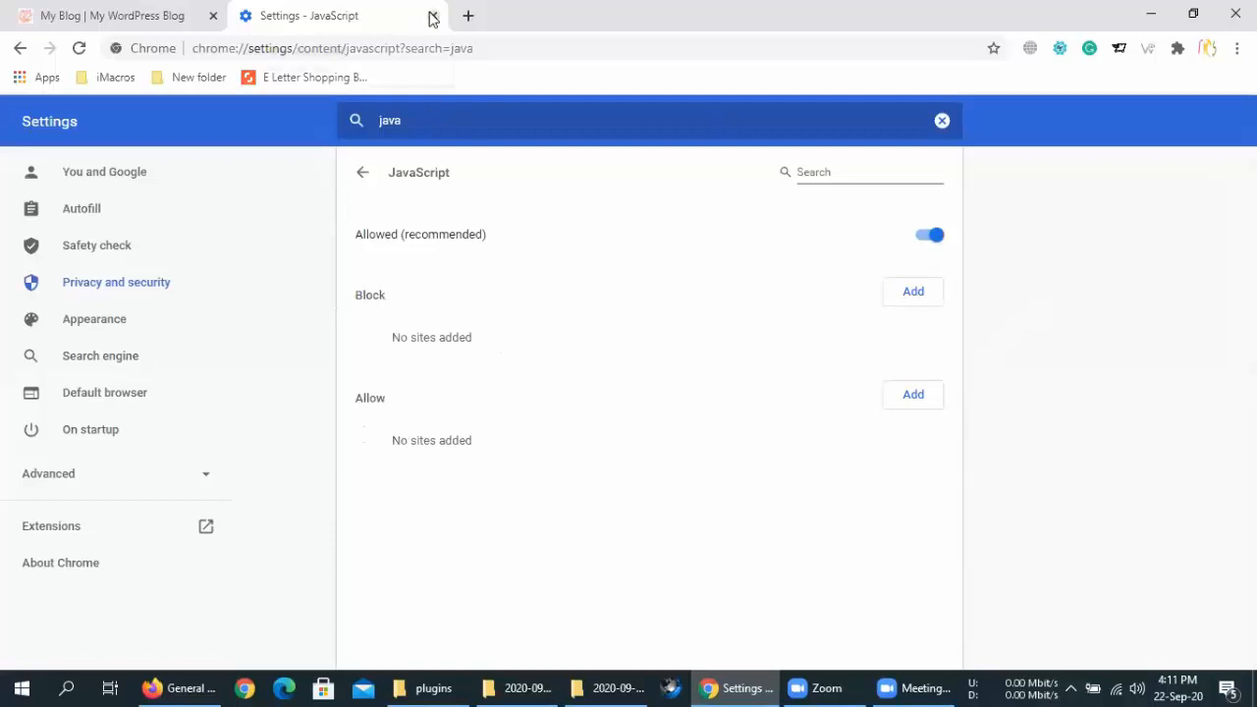
click(218, 8)
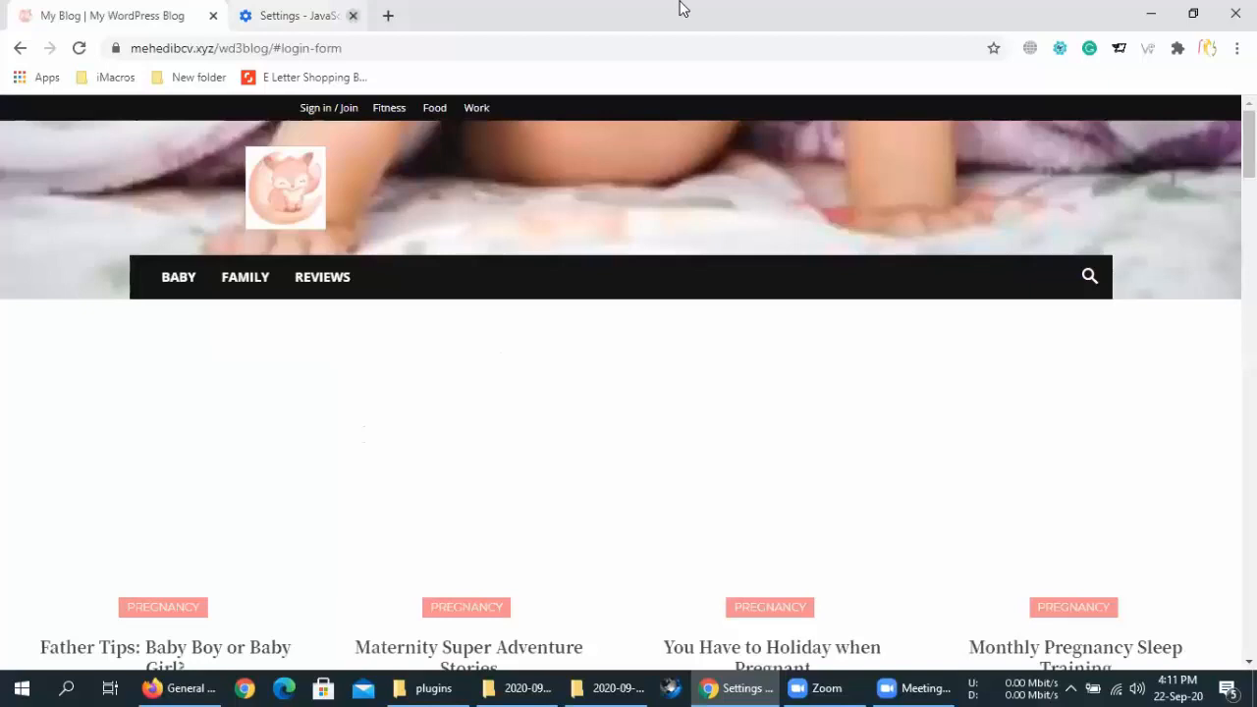
key(F5)
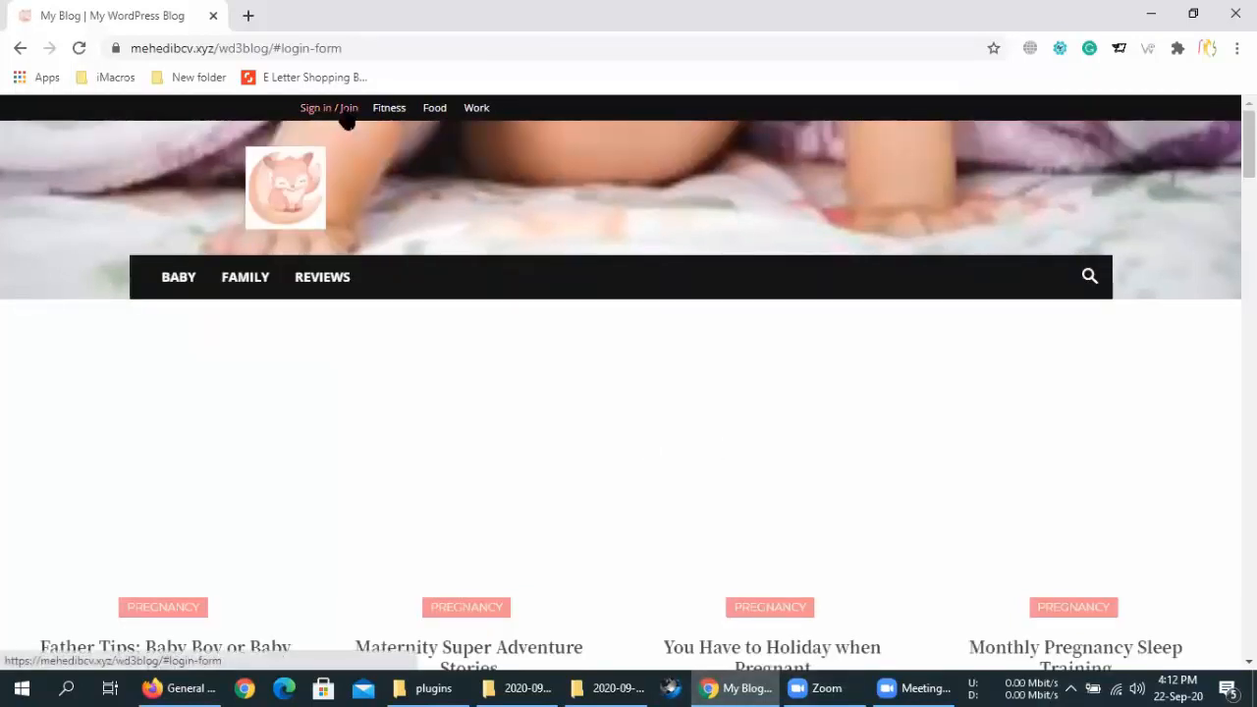
Strip #login-form from the blog address, reload the home page and open Sign in / Join
drag(275, 48, 617, 47)
key(BackSpace)
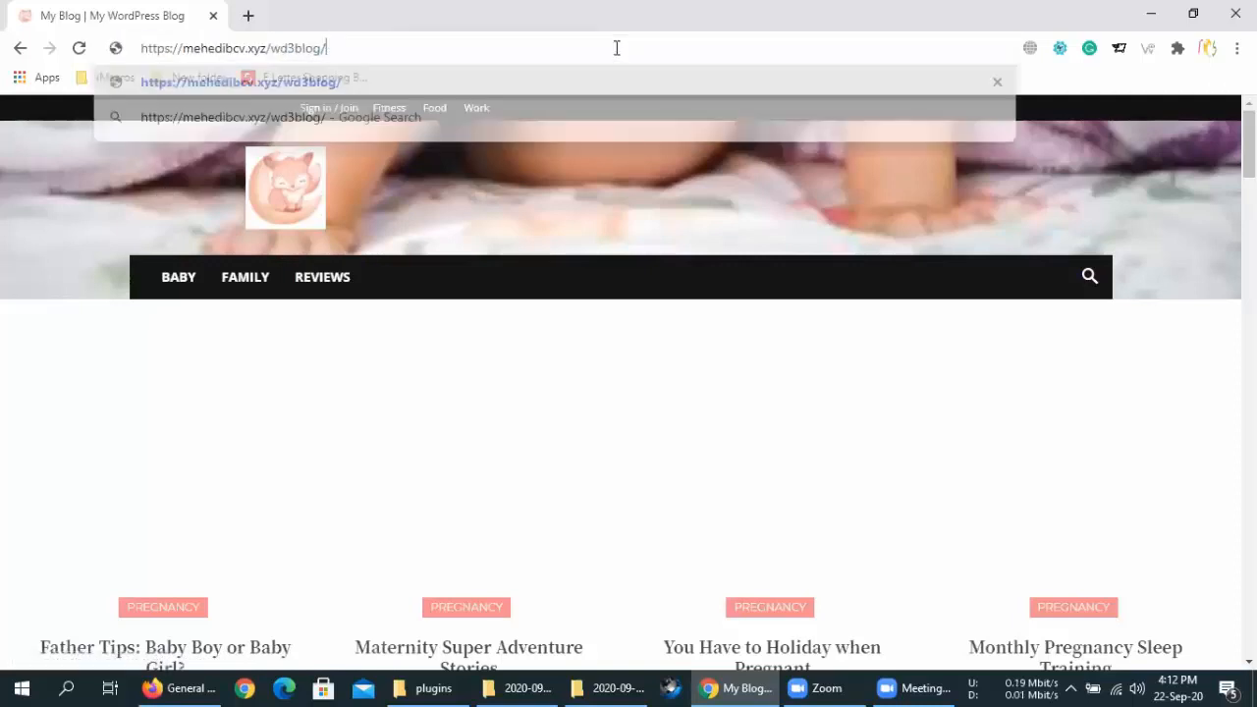
key(Return)
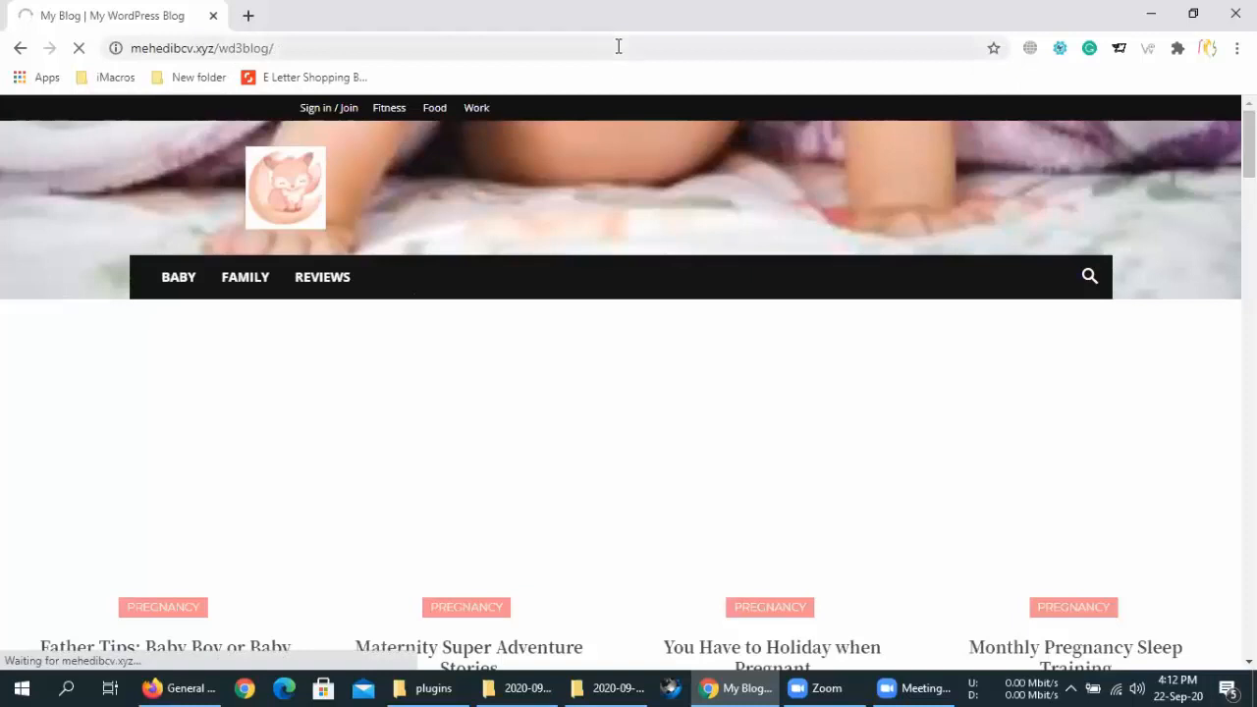
mouse_move(206, 687)
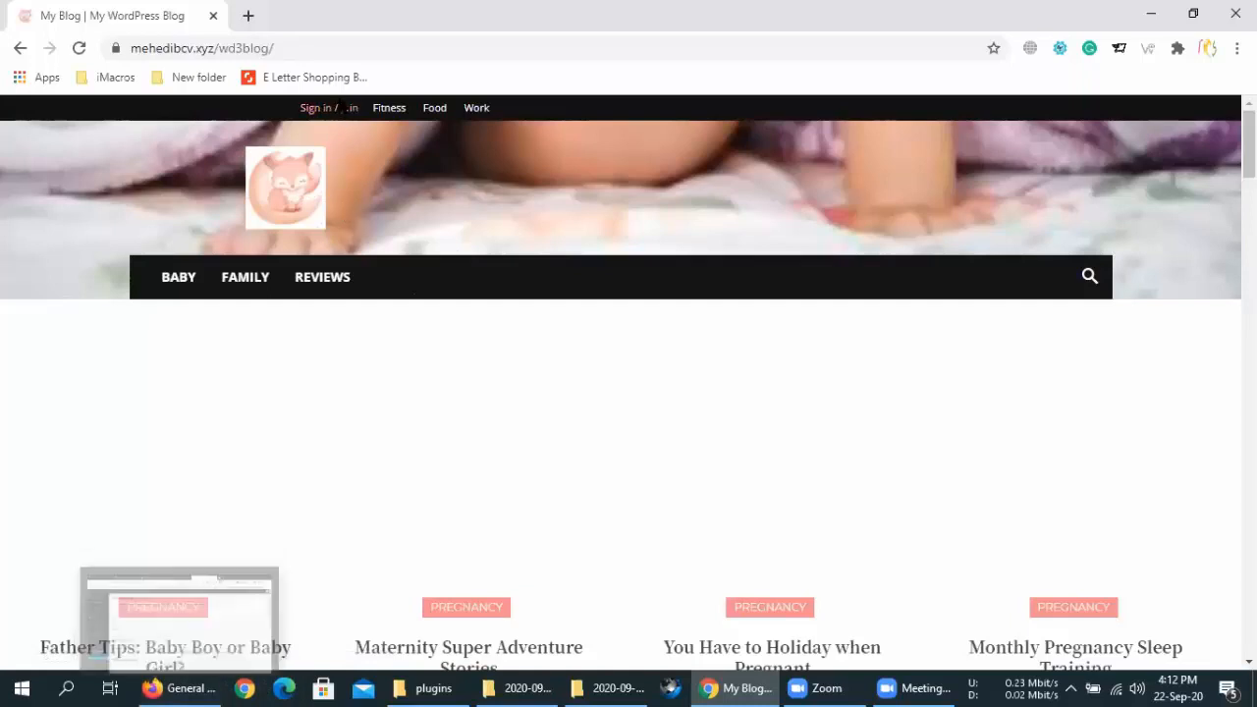
click(336, 110)
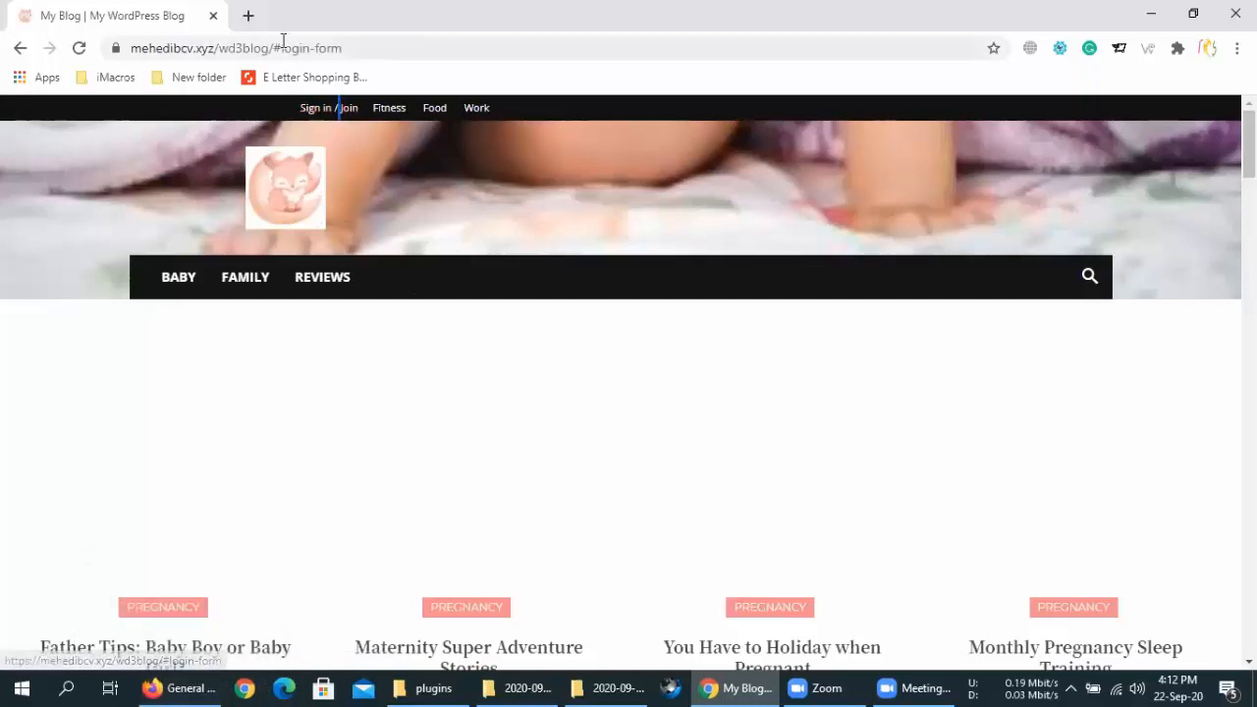
Load the blog address in a new private Firefox window, then return to the admin window
drag(223, 687, 170, 524)
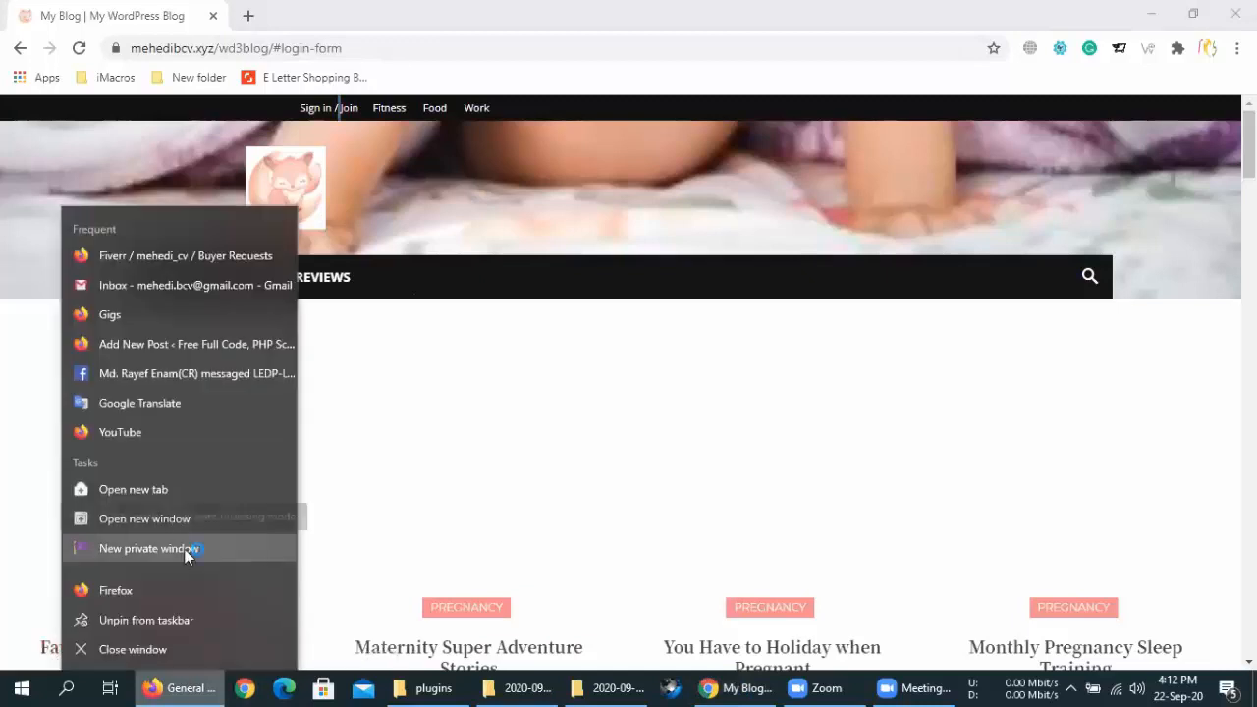
click(186, 552)
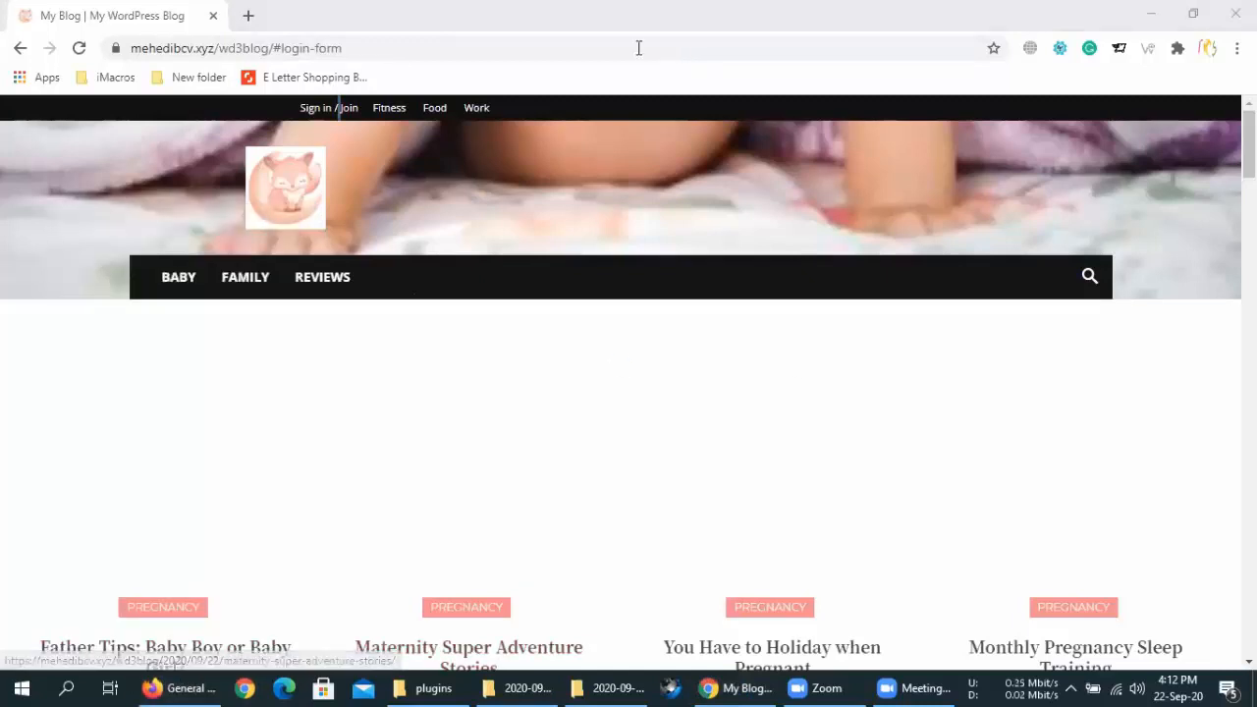
click(278, 687)
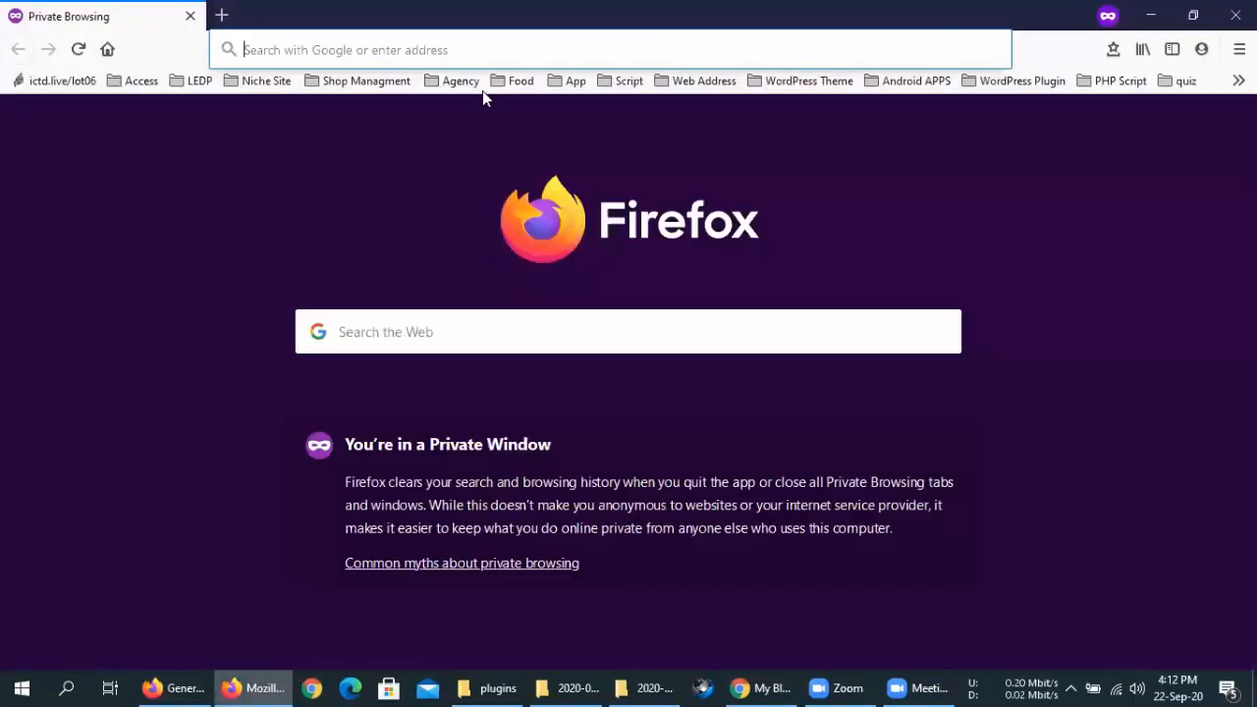
right_click(482, 54)
click(523, 155)
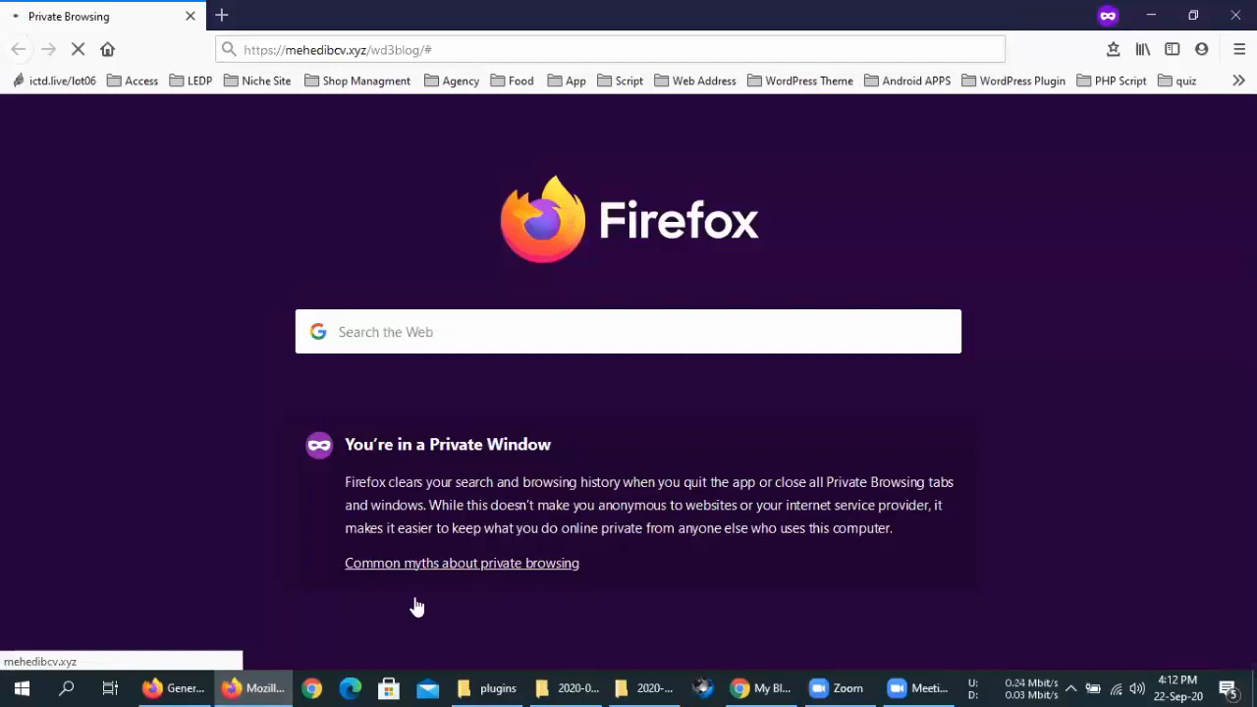
click(175, 688)
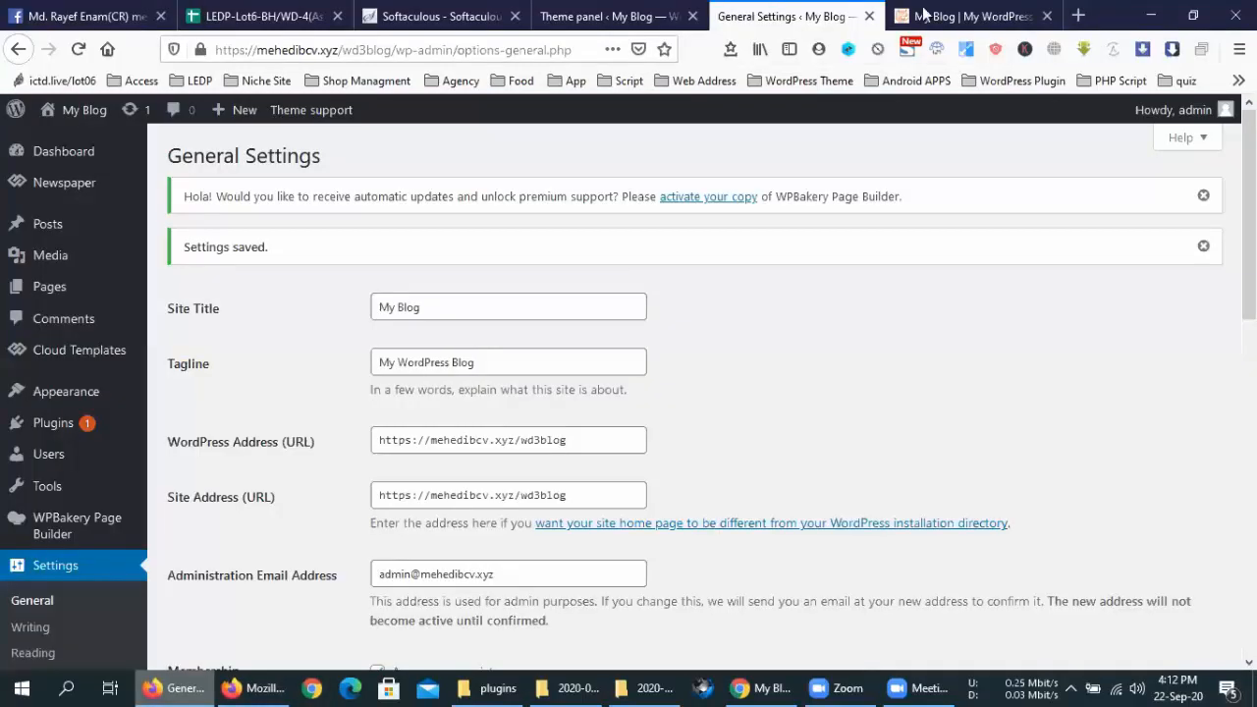
Save the Theme panel settings and glance at the blog loading in the other windows
click(597, 11)
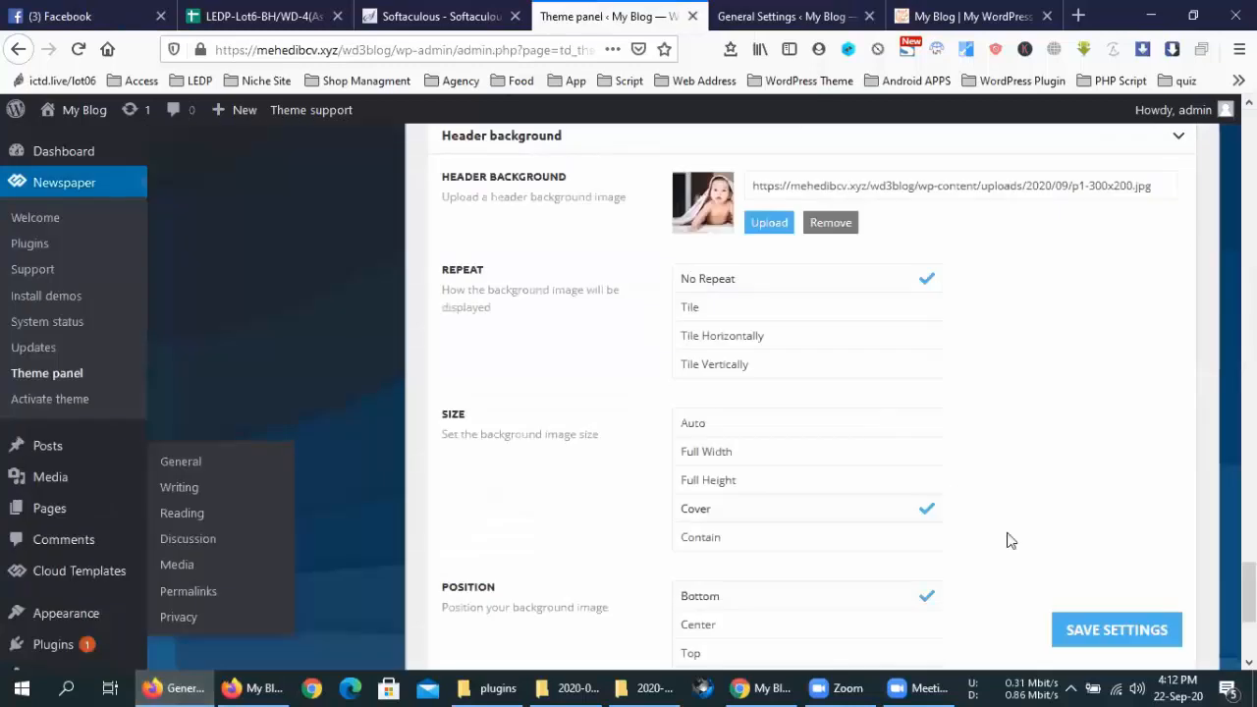
click(1094, 633)
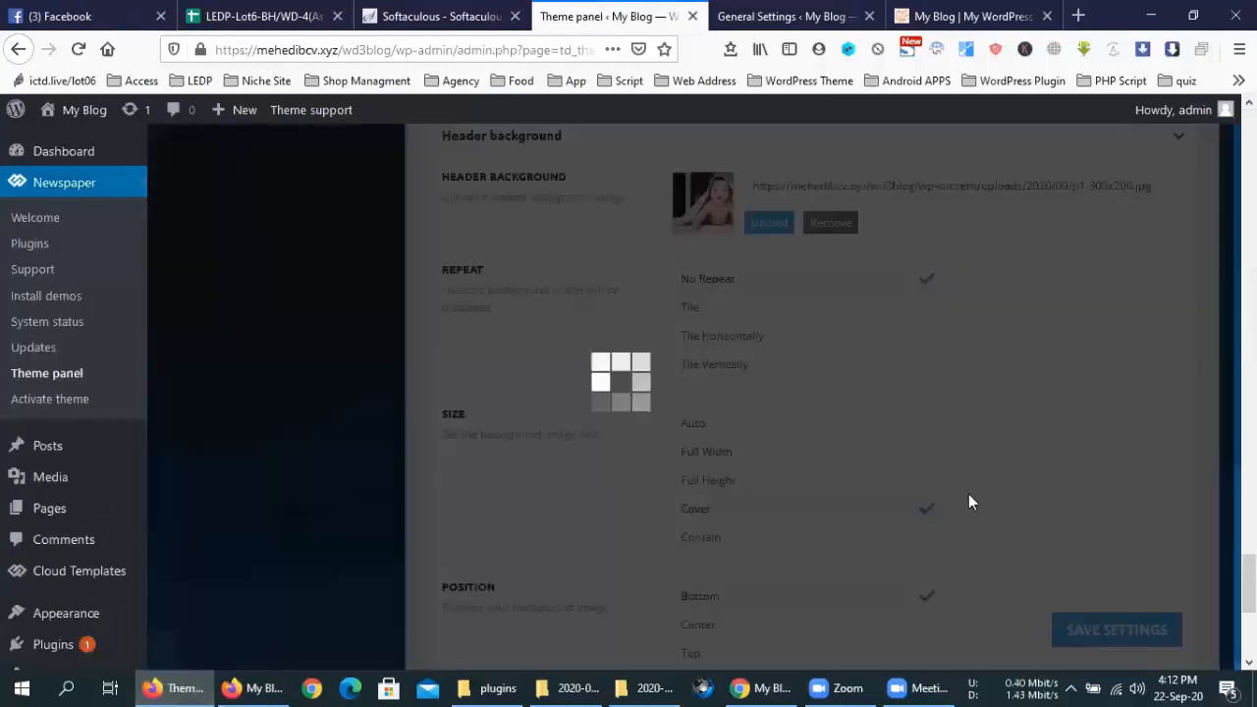
scroll(968, 502, up, 5)
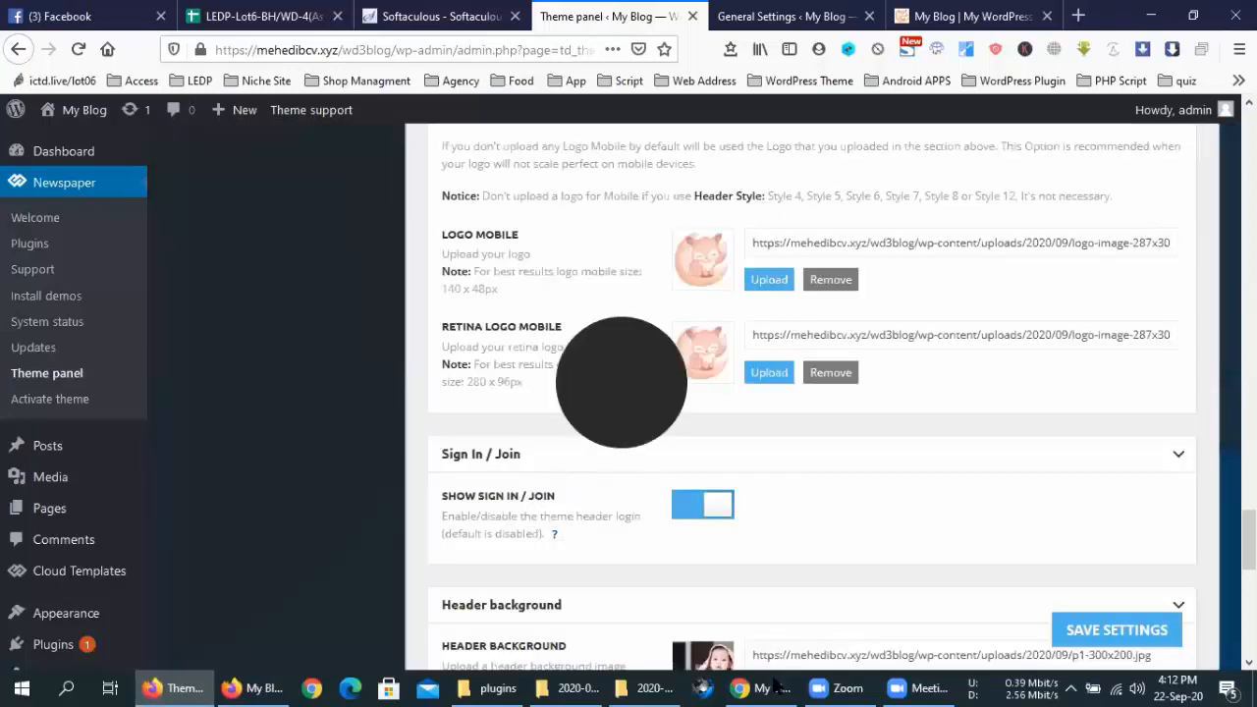
click(772, 684)
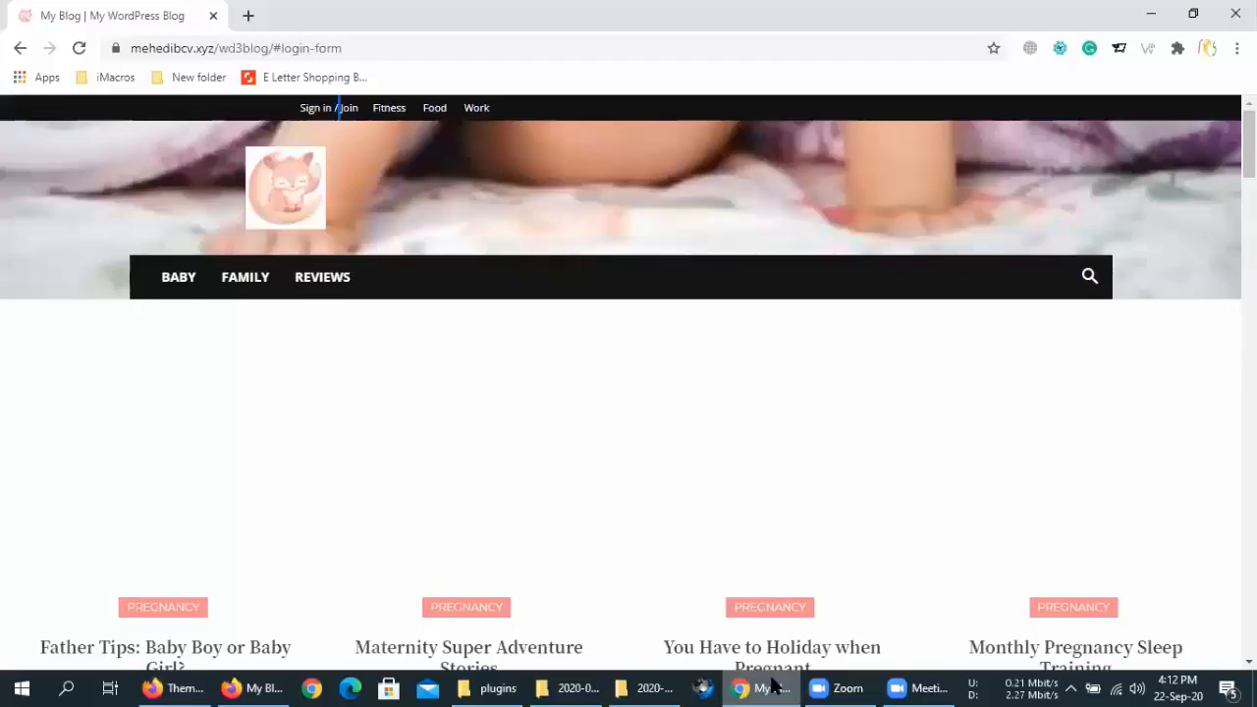
key(alt+Tab)
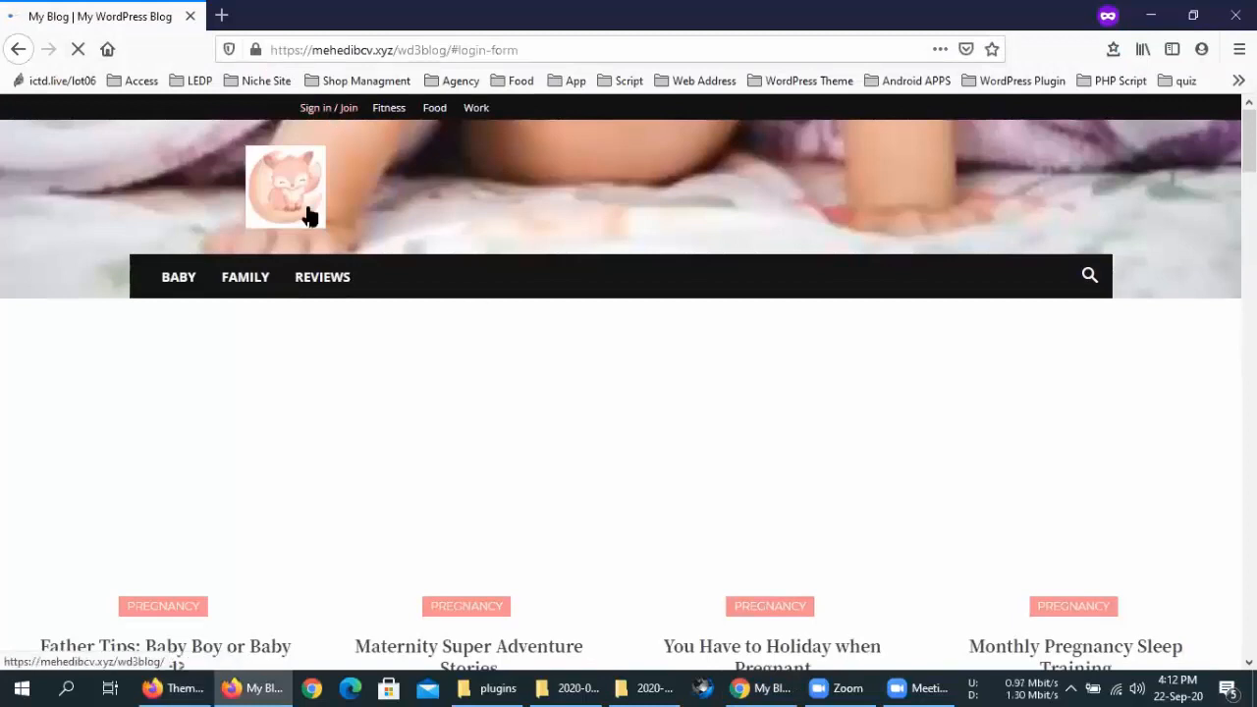
click(173, 687)
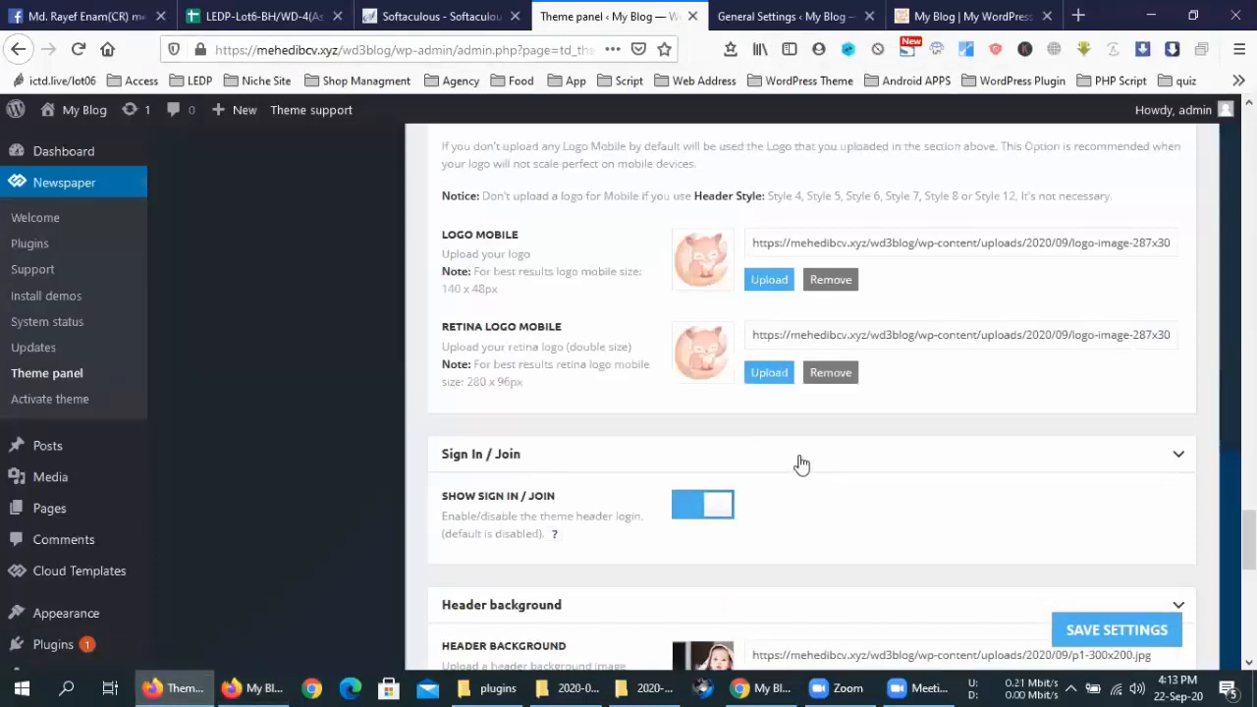
Scroll through the Theme panel and open its Footer section
scroll(801, 461, down, 3)
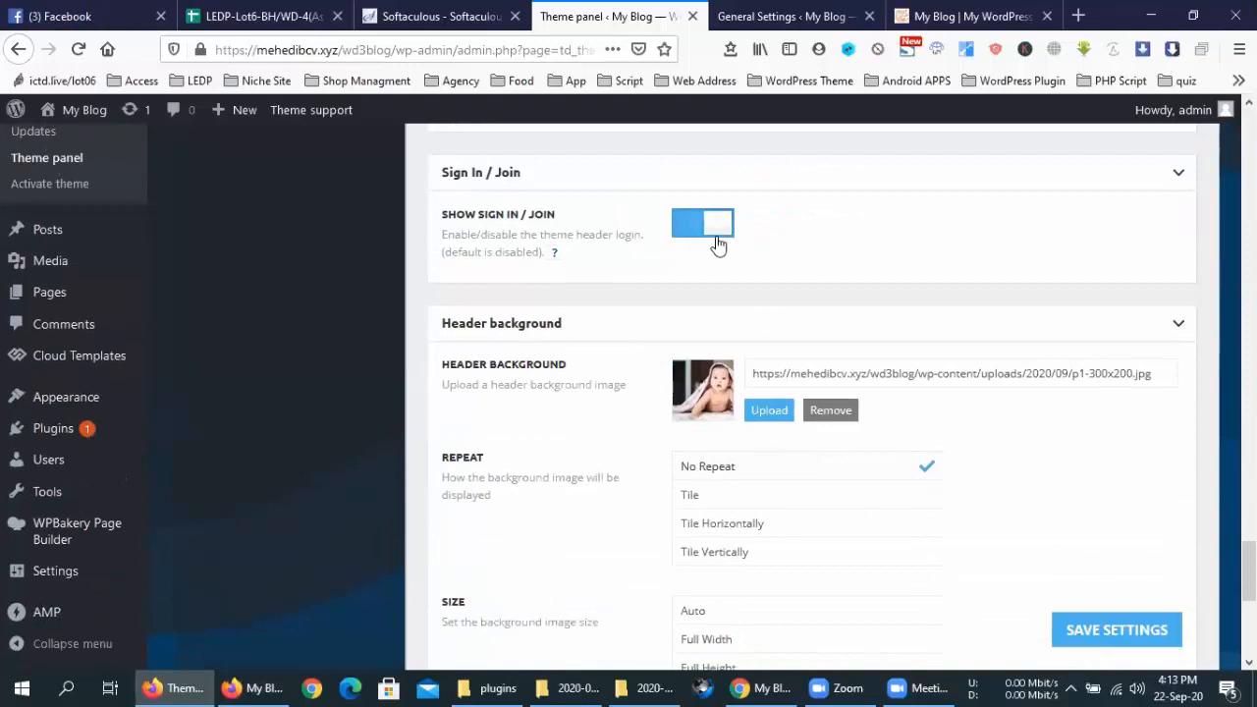
scroll(991, 509, down, 5)
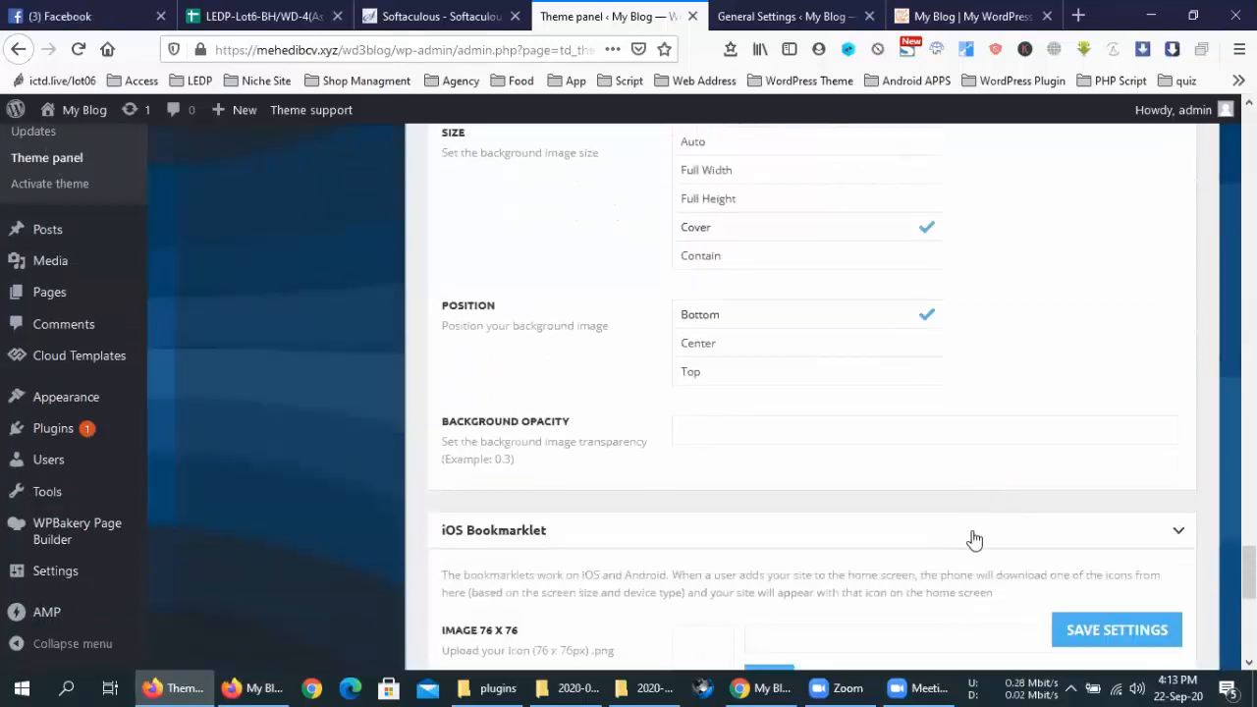
scroll(974, 535, down, 3)
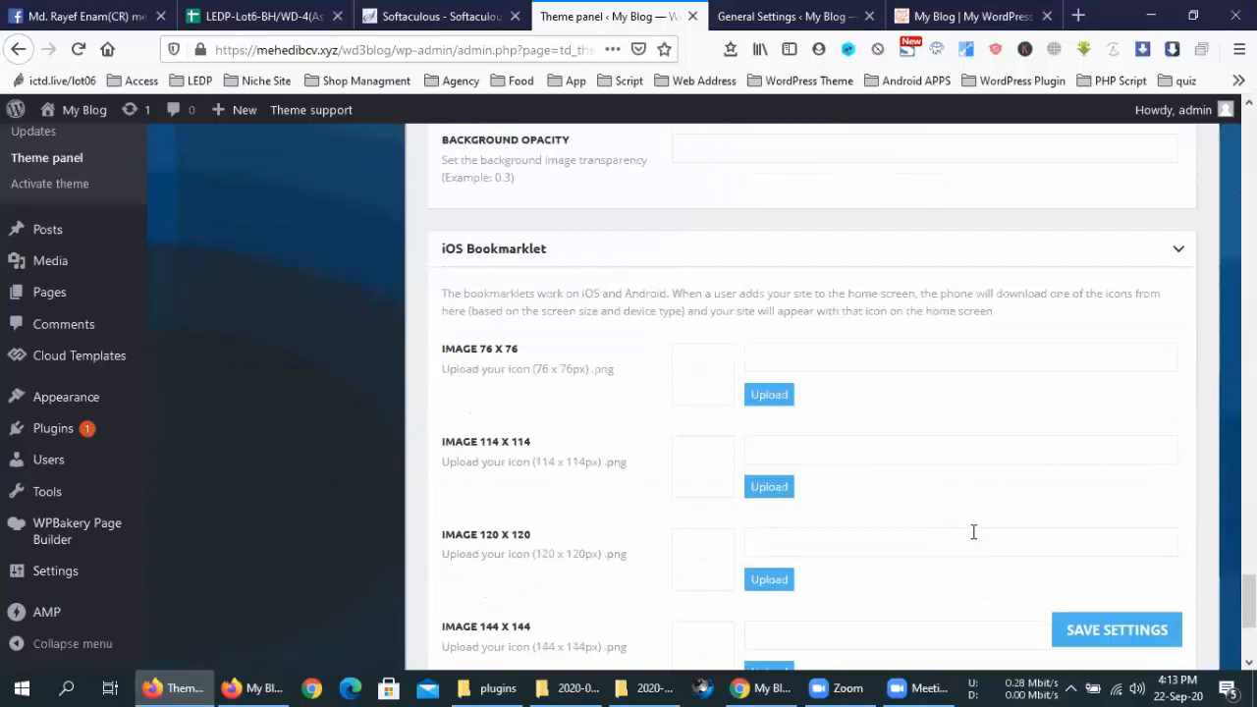
scroll(973, 531, down, 1)
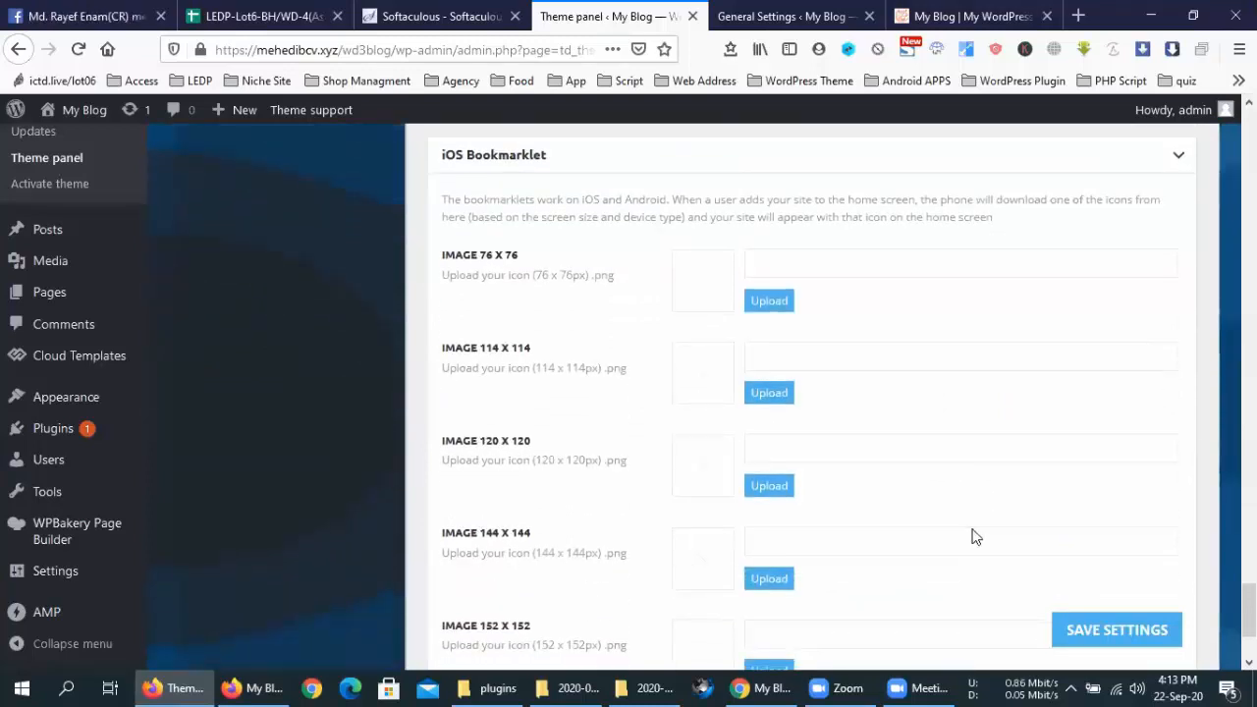
scroll(973, 535, down, 2)
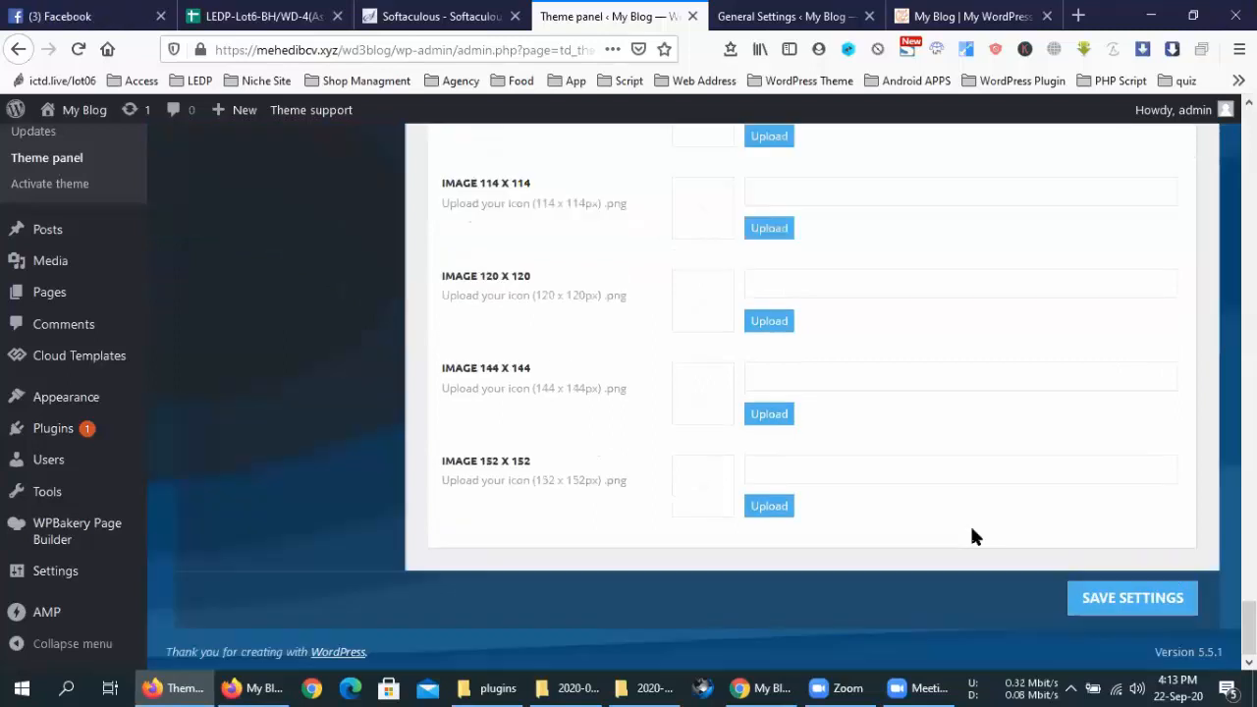
scroll(971, 529, up, 5)
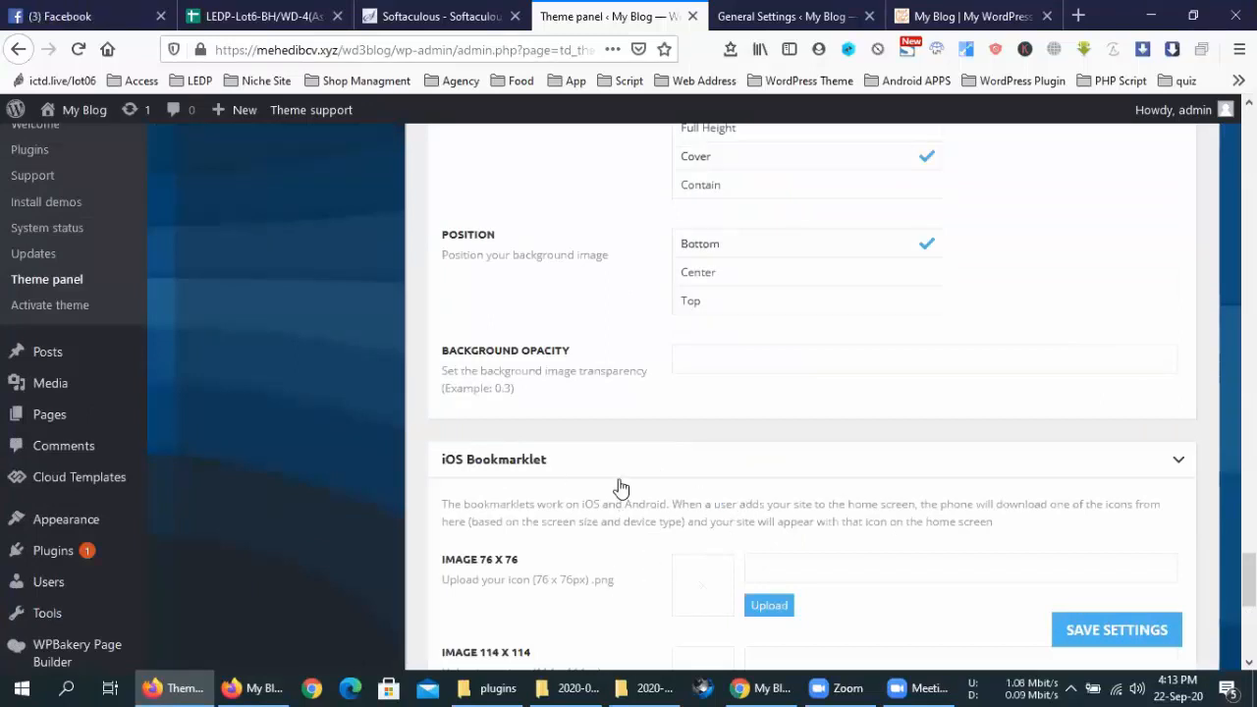
scroll(684, 544, up, 8)
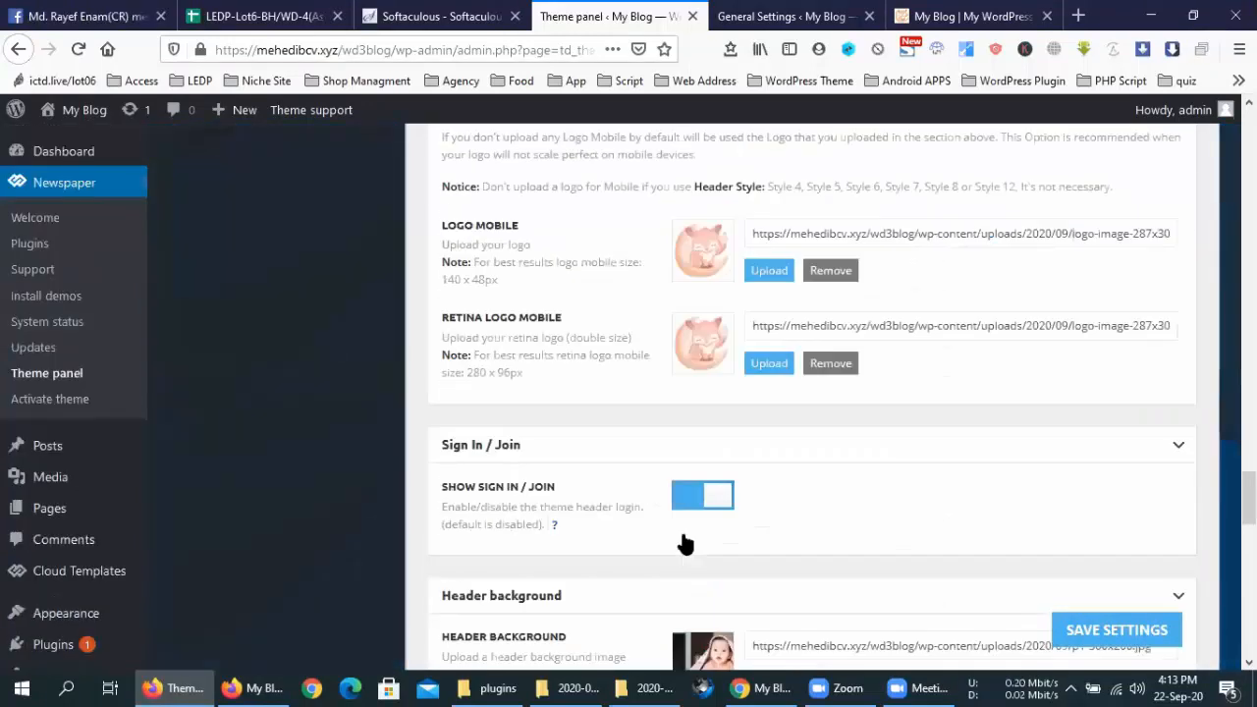
scroll(684, 543, up, 5)
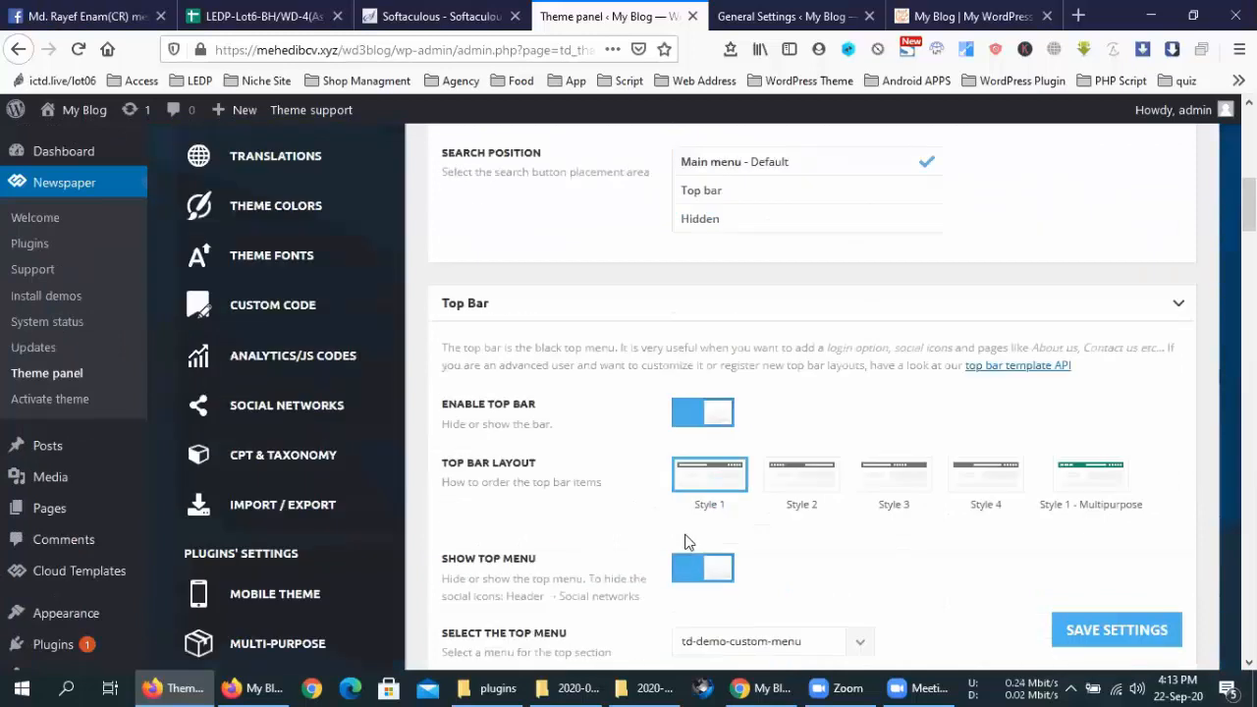
scroll(334, 368, up, 7)
click(334, 365)
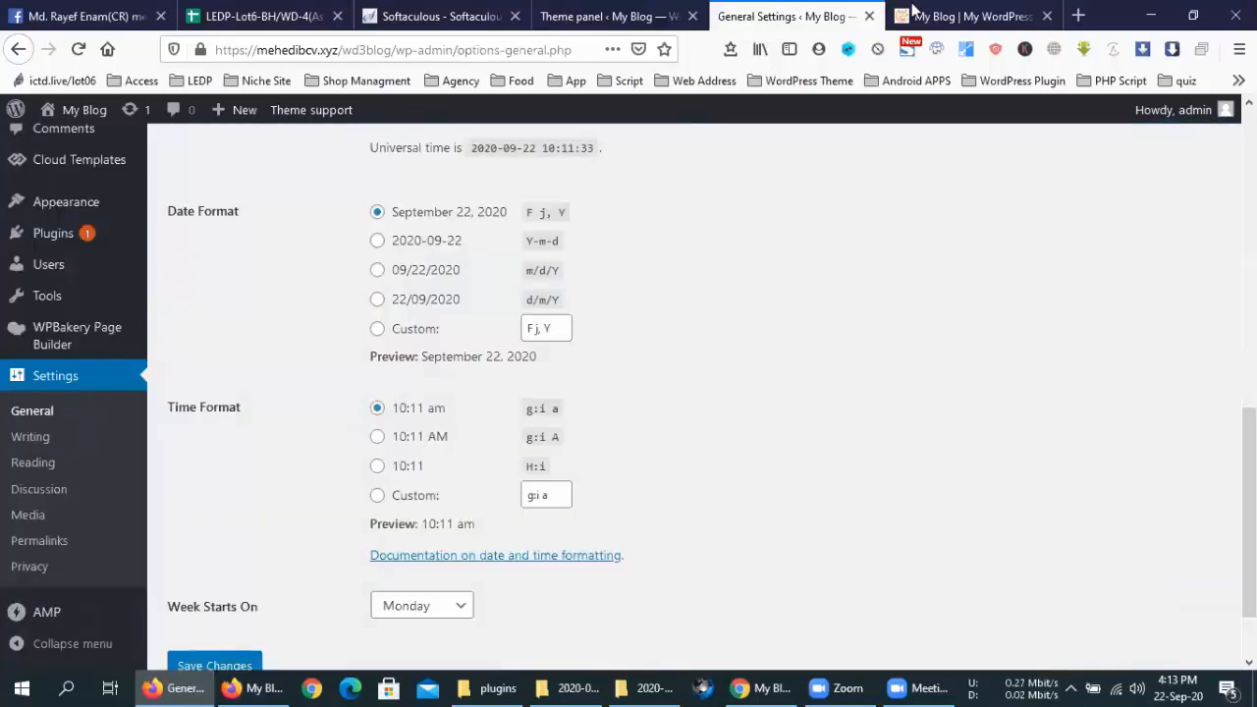
Check the live blog footer with Baby Pro, Popular Articles and Popular Categories
click(832, 15)
key(ctrl+Tab)
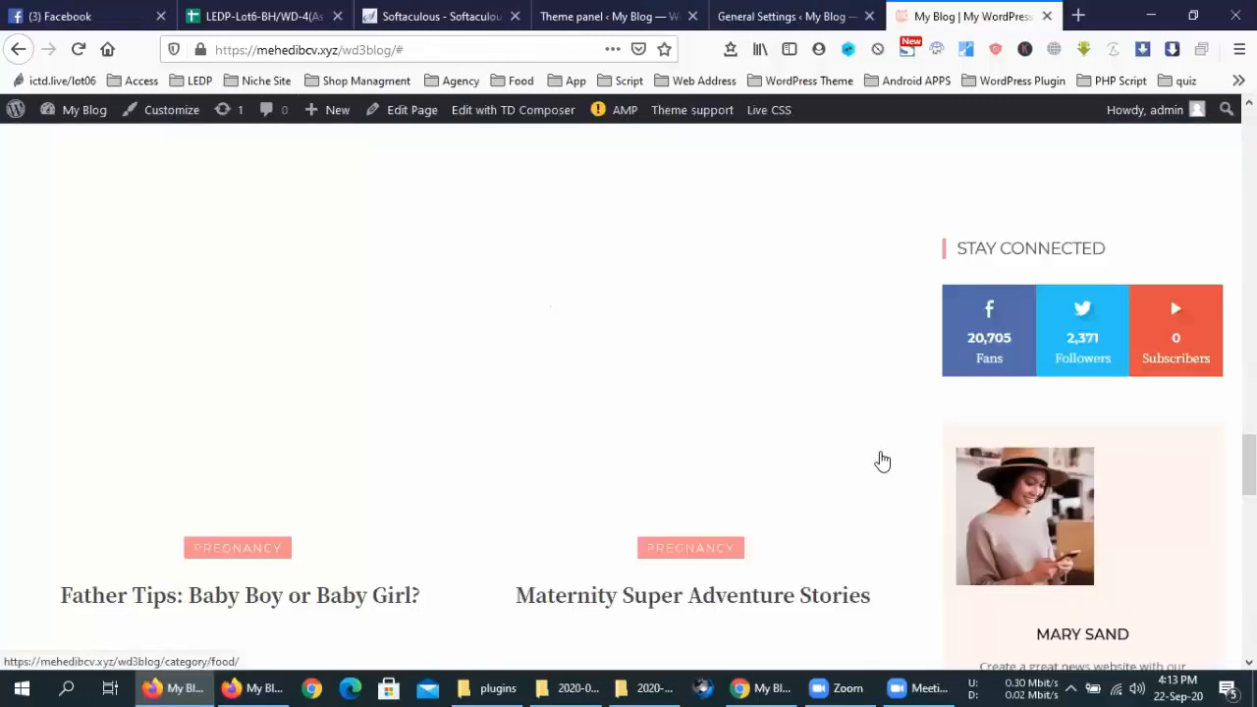
scroll(882, 461, down, 10)
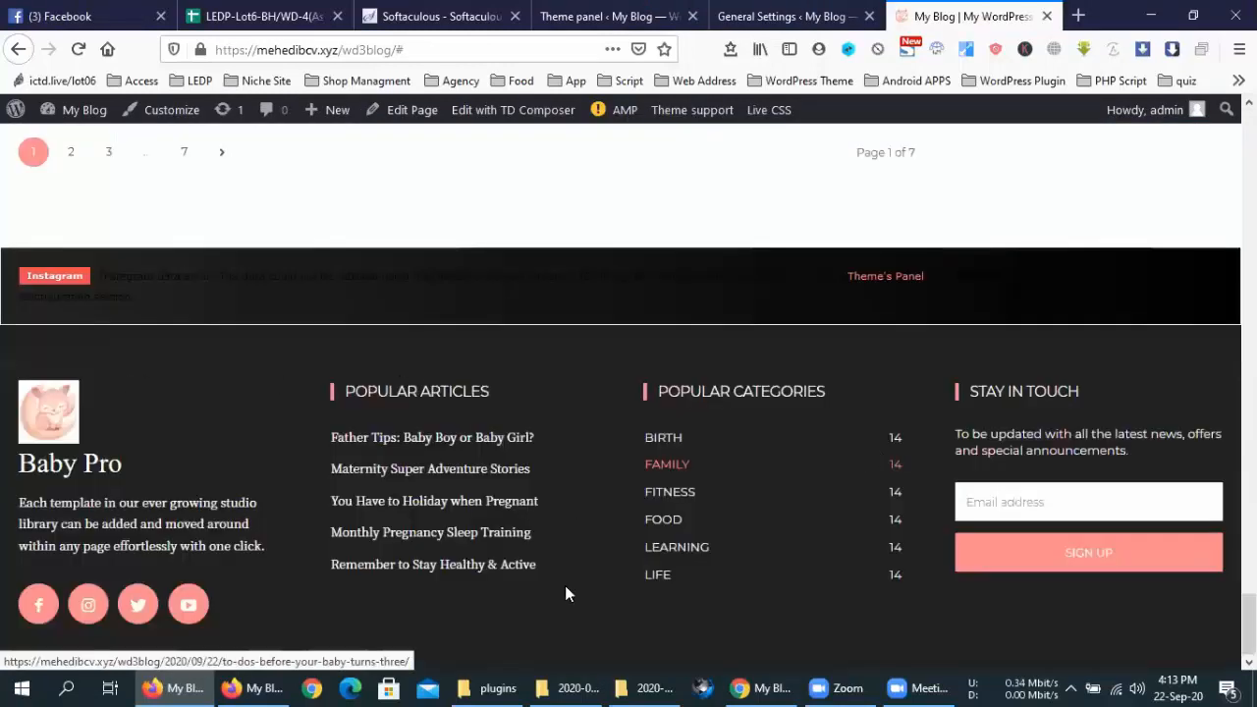
key(ctrl+a)
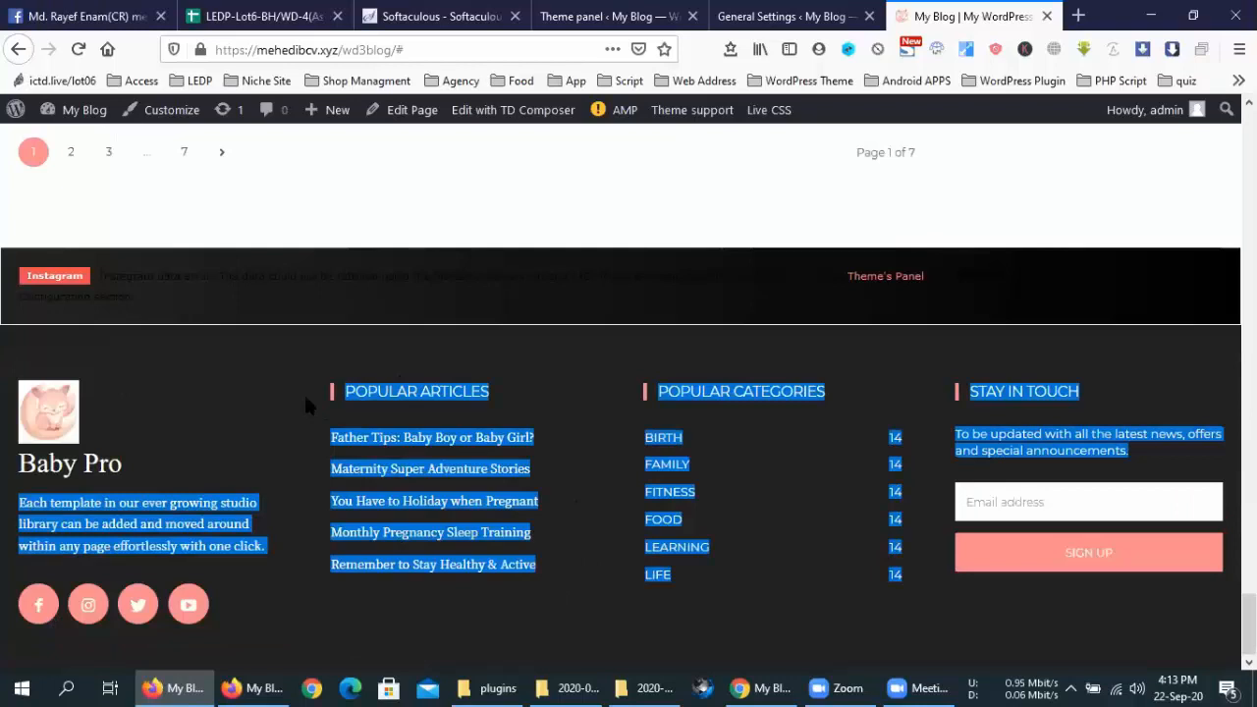
Save the Theme panel with Header Template as the Cloud Library header template
click(302, 398)
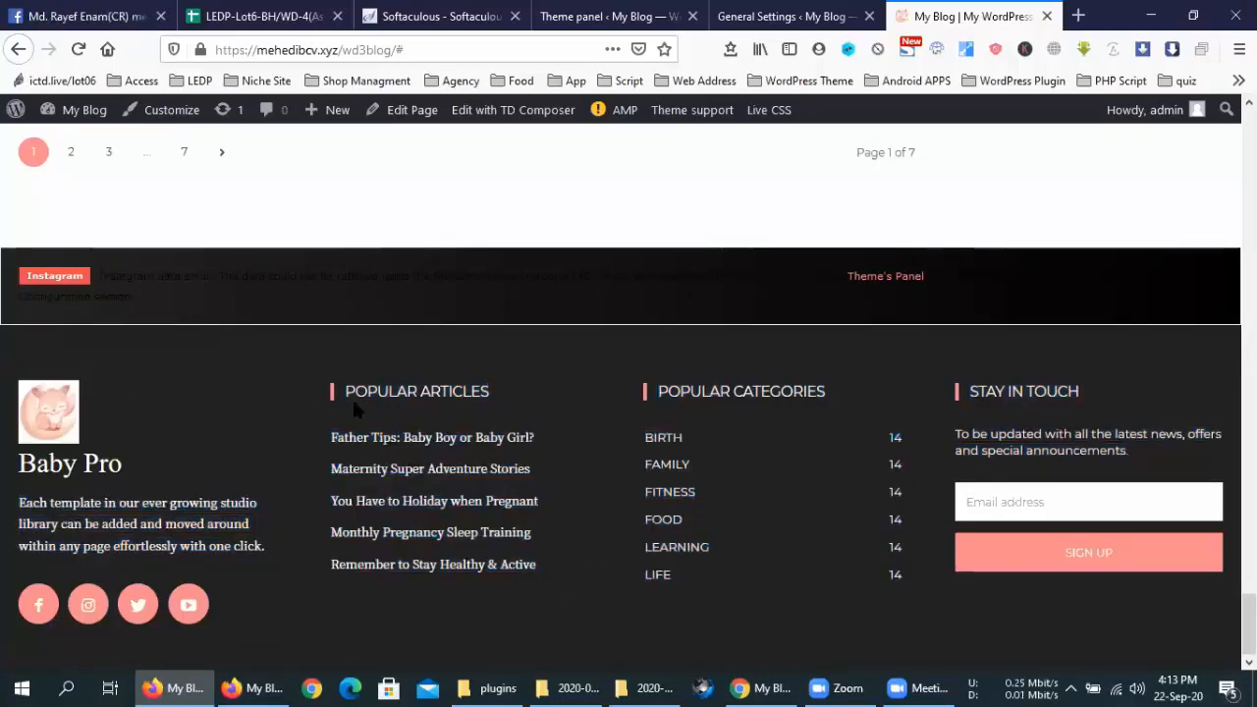
click(741, 20)
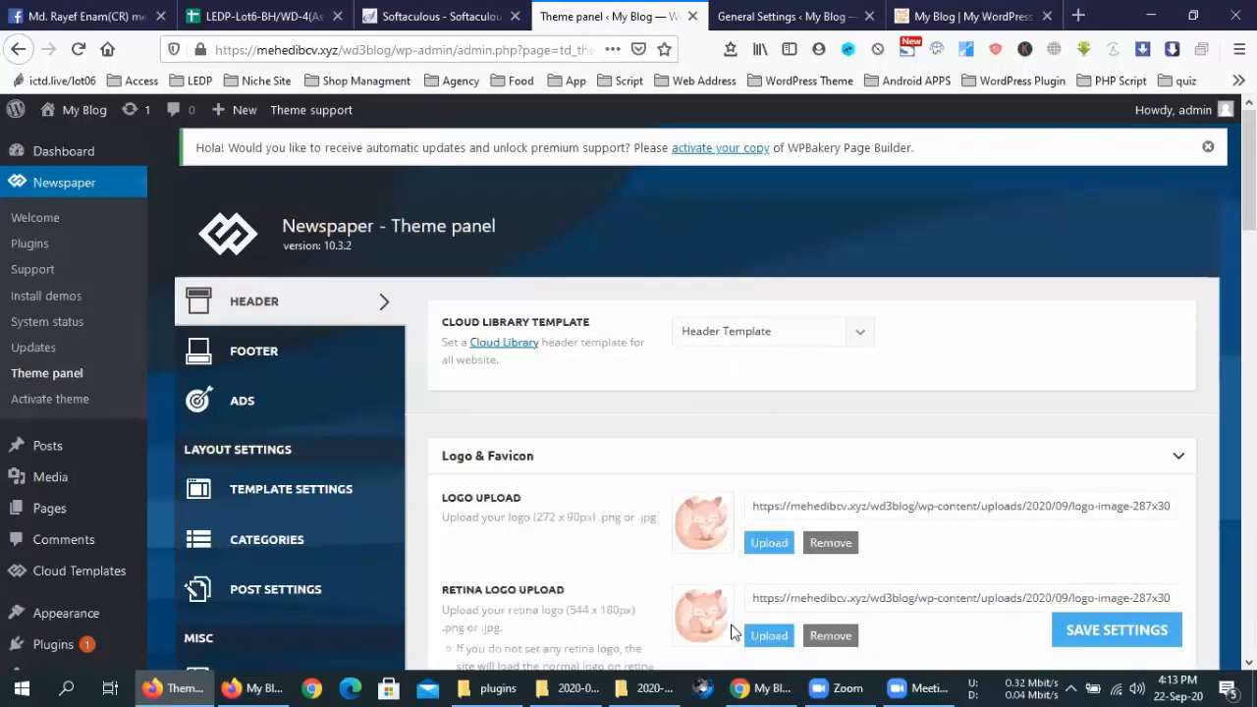
click(1110, 629)
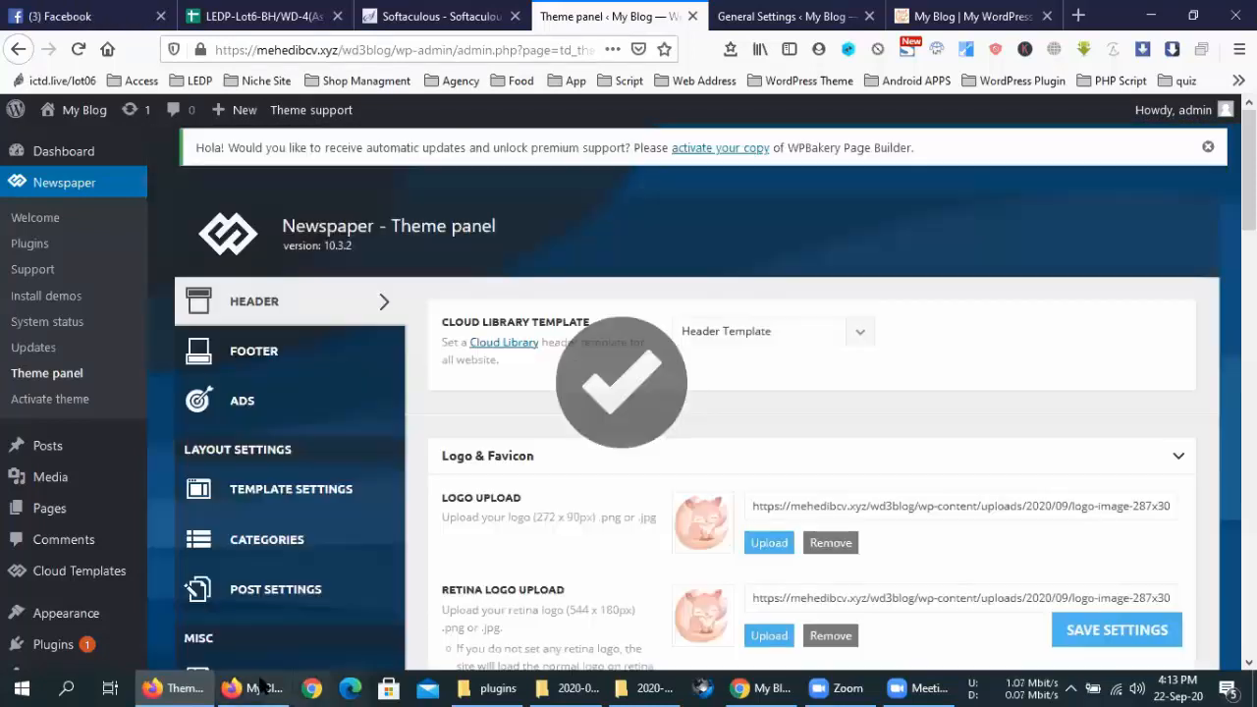
Reload the blog to preview the split header around the centered Baby Pro logo
click(257, 688)
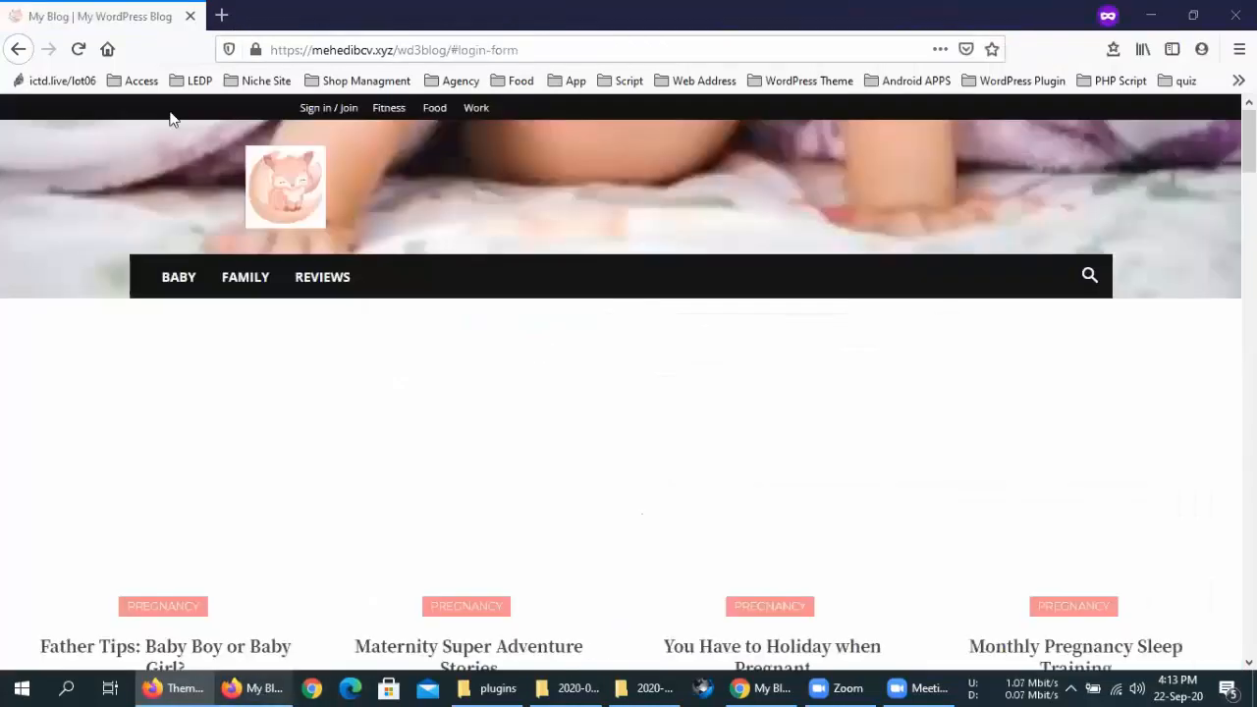
click(83, 50)
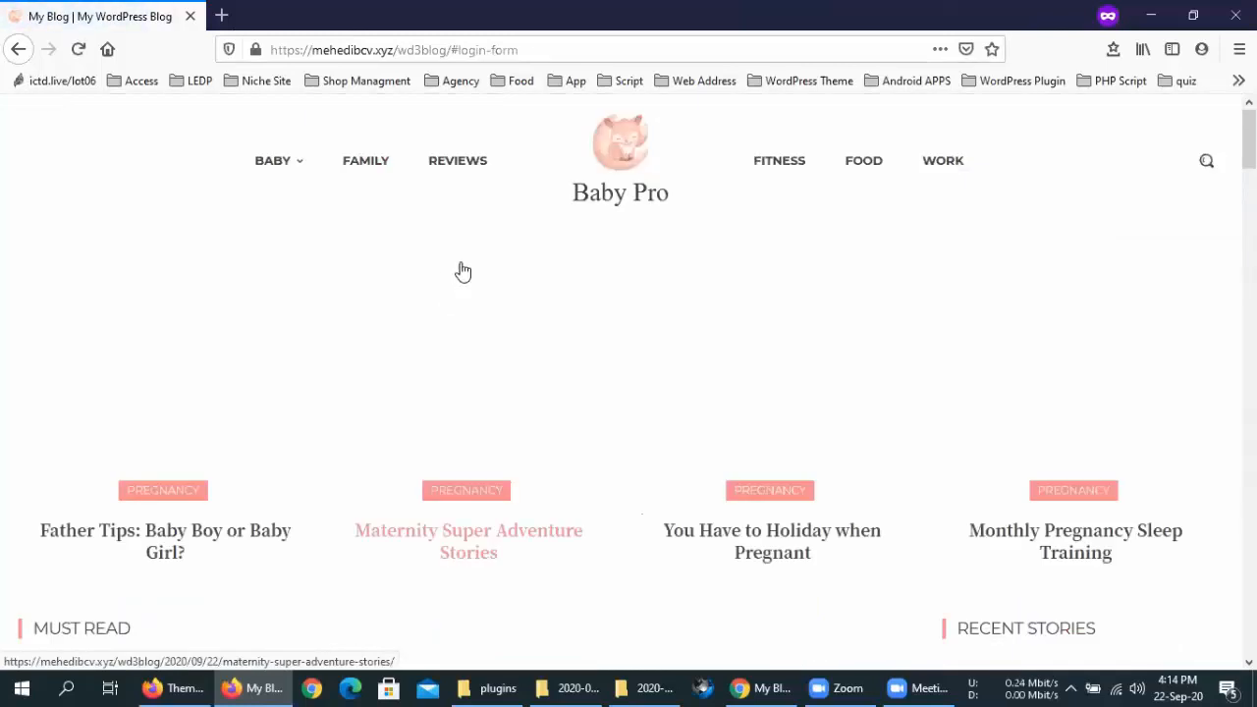
scroll(566, 277, down, 2)
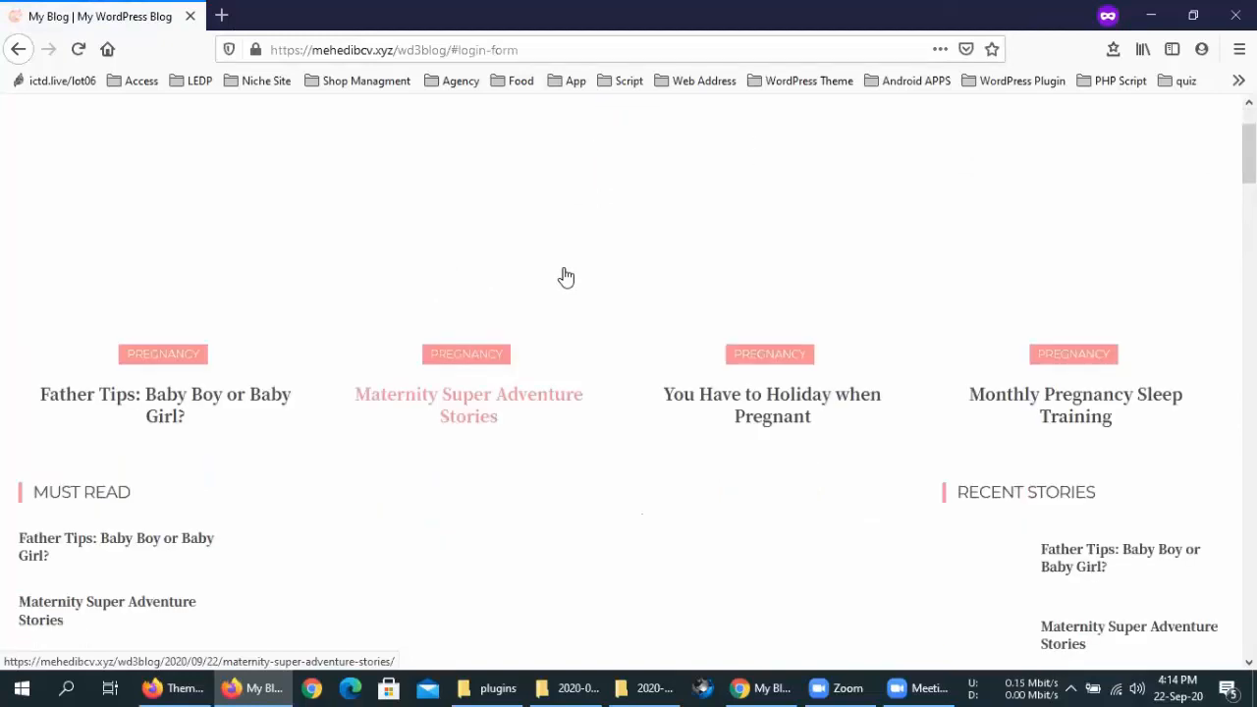
Turn off JavaScript Date and Show Weather in the Top Bar section and save
click(169, 688)
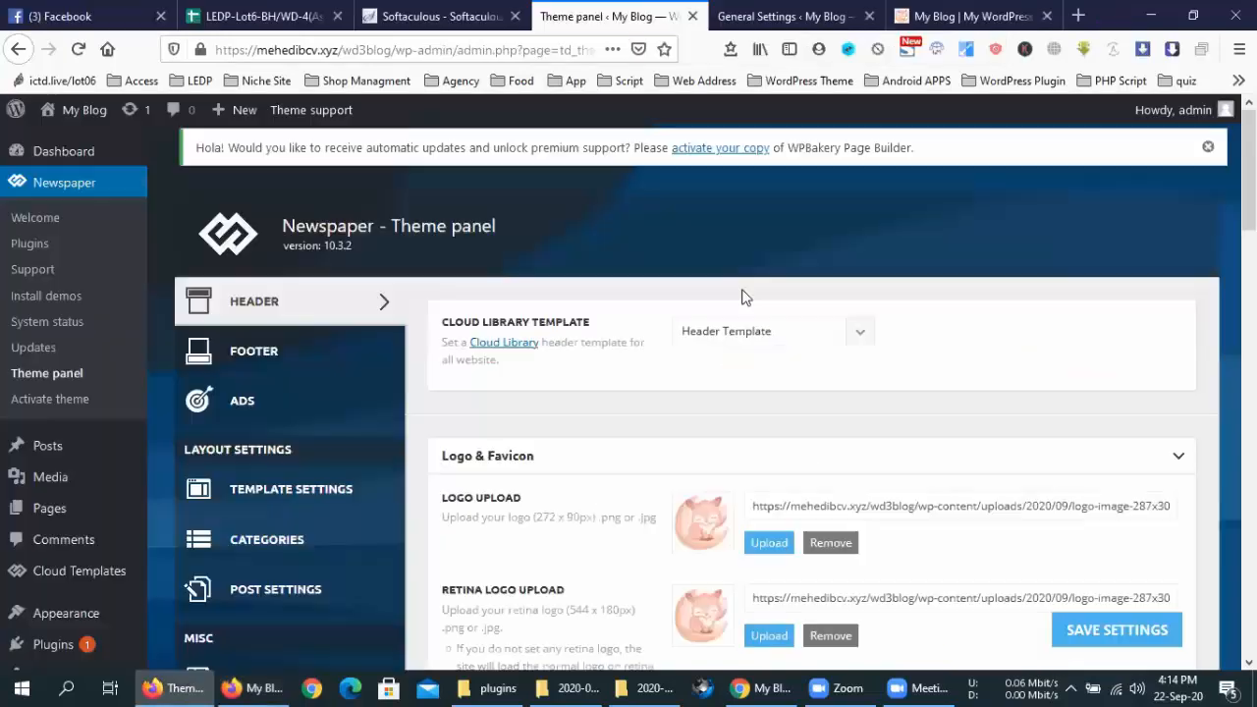
scroll(741, 366, down, 10)
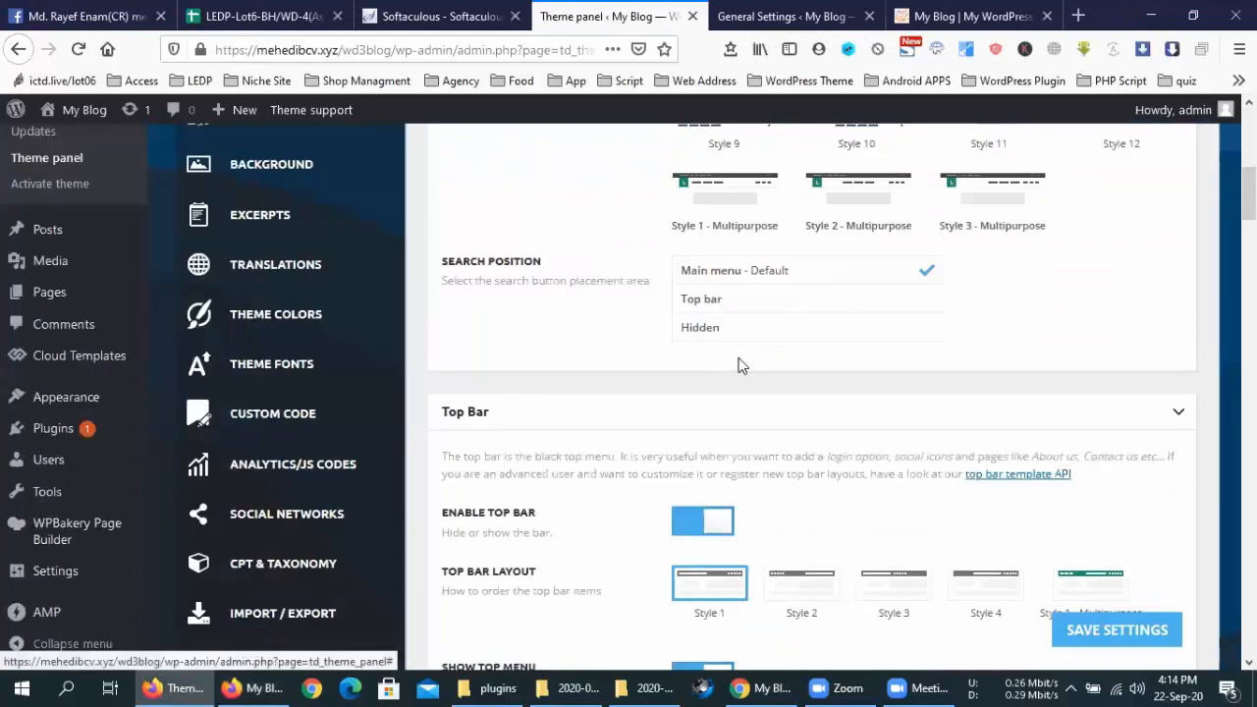
scroll(858, 281, down, 5)
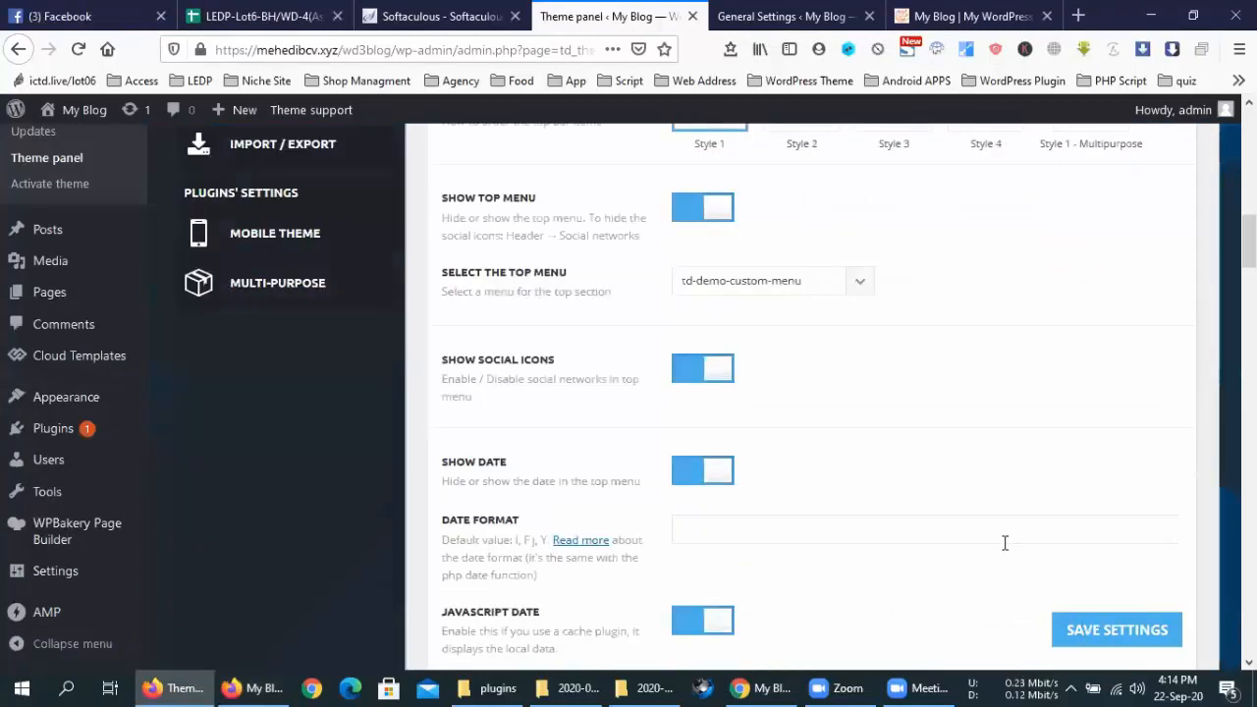
scroll(982, 530, down, 3)
click(721, 339)
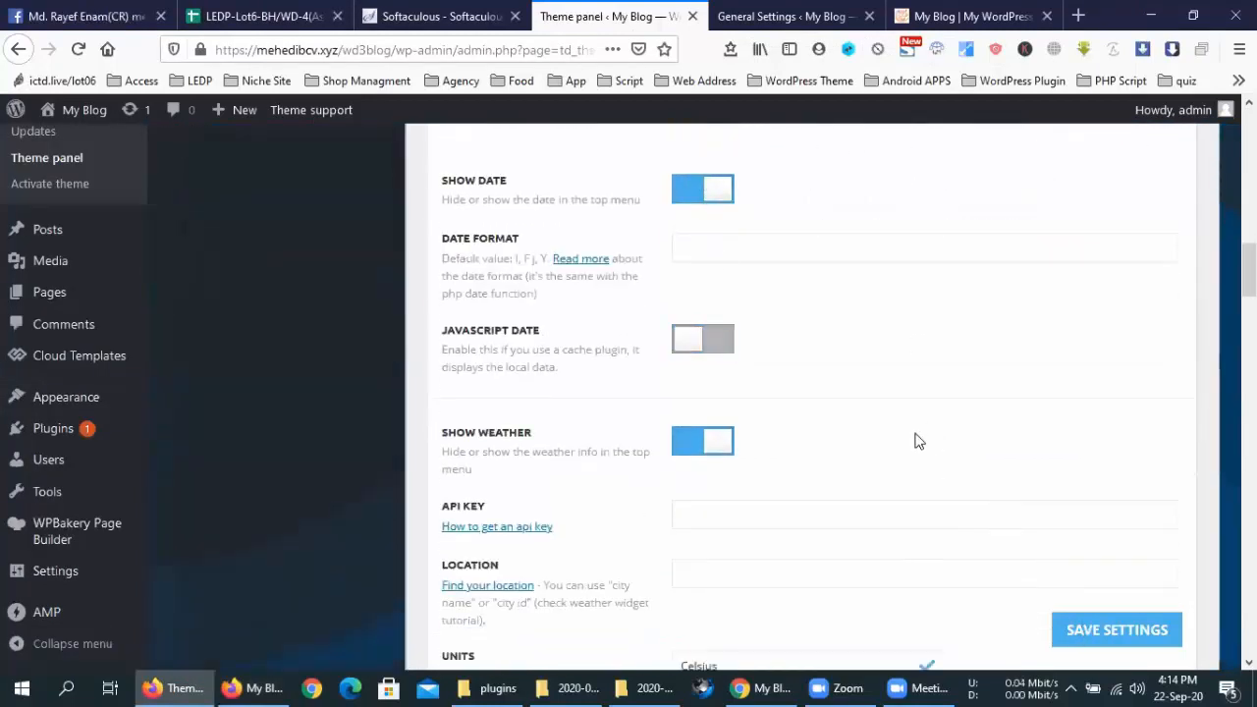
scroll(678, 265, down, 2)
click(707, 254)
scroll(916, 496, down, 1)
scroll(1011, 524, down, 10)
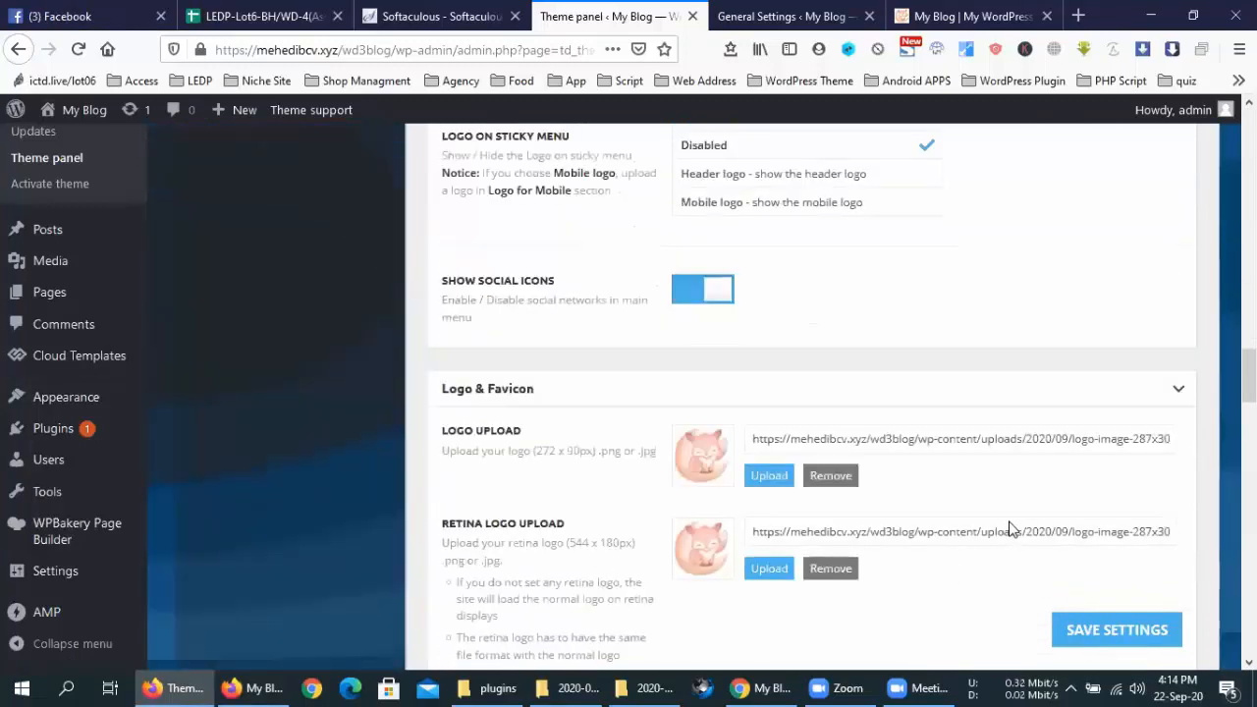
scroll(1011, 525, down, 12)
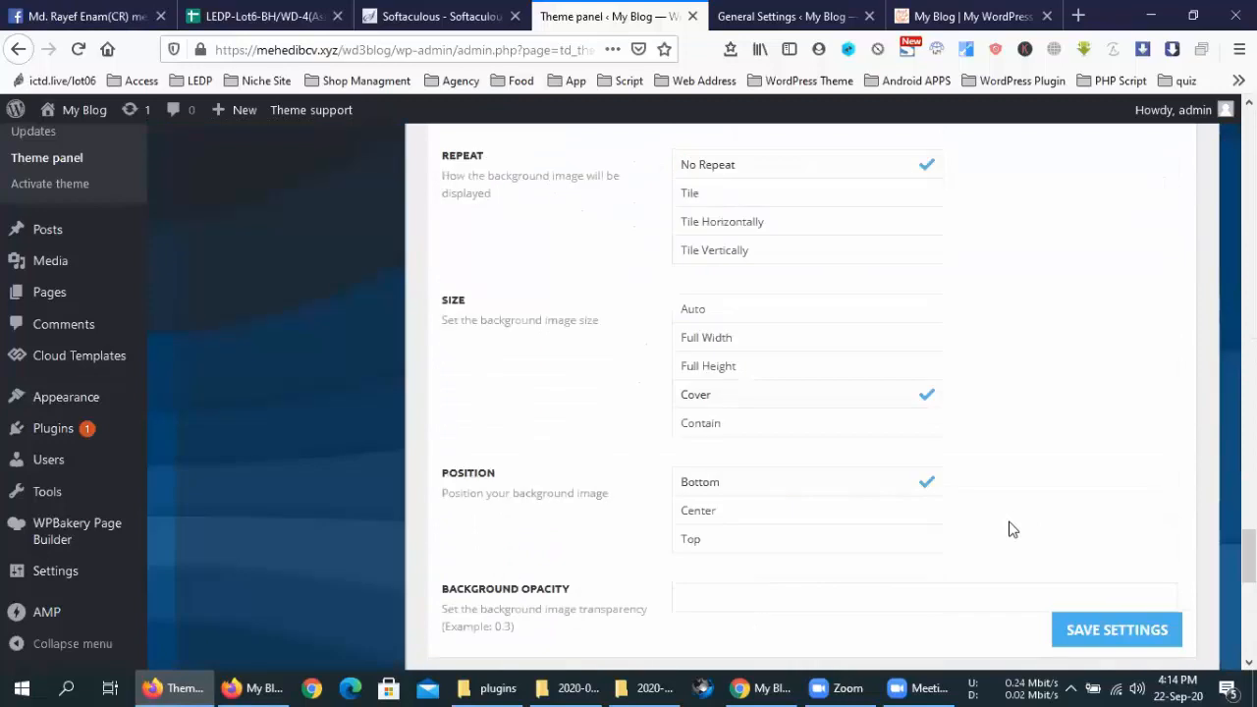
click(1084, 593)
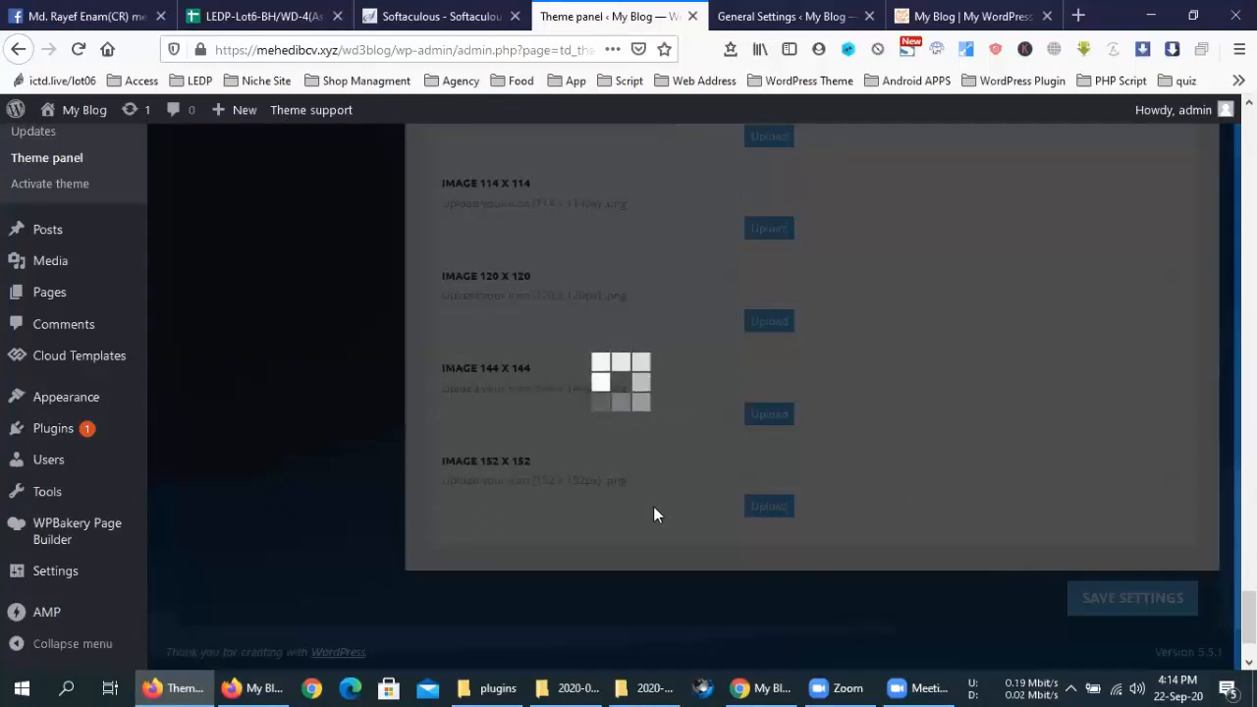
Open the Template Settings section of the Theme panel
scroll(656, 514, up, 3)
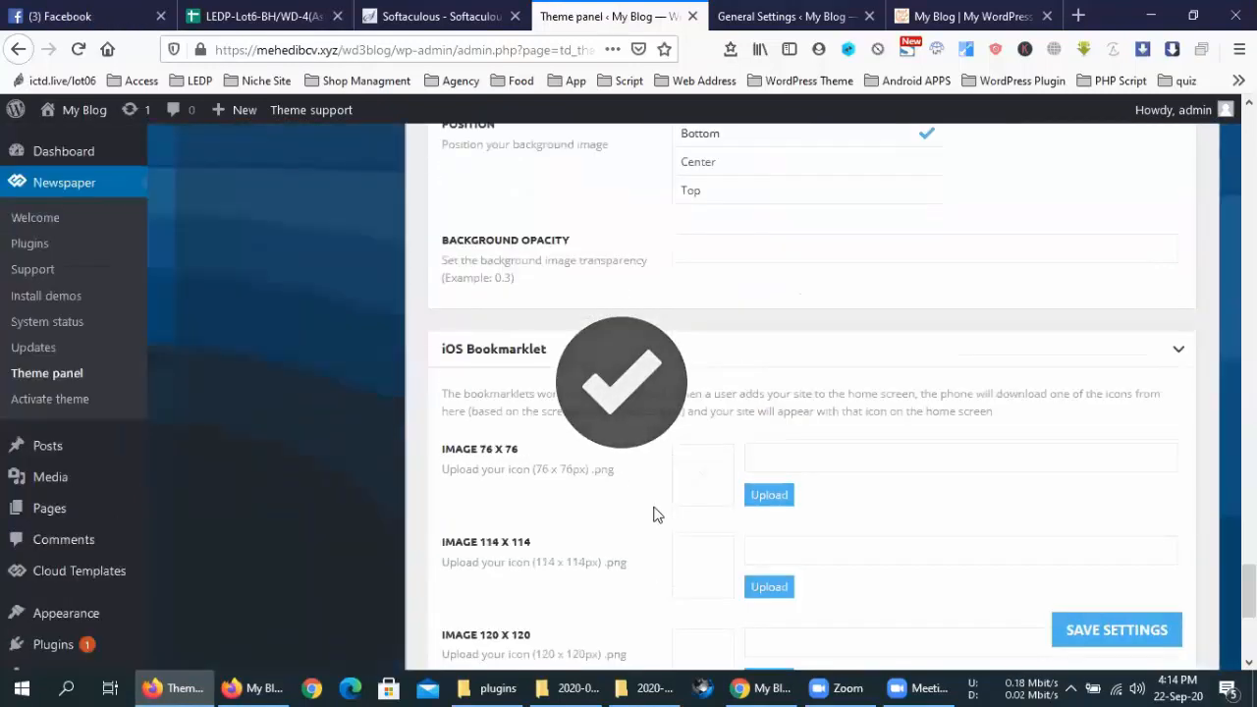
scroll(600, 471, up, 5)
scroll(435, 373, up, 5)
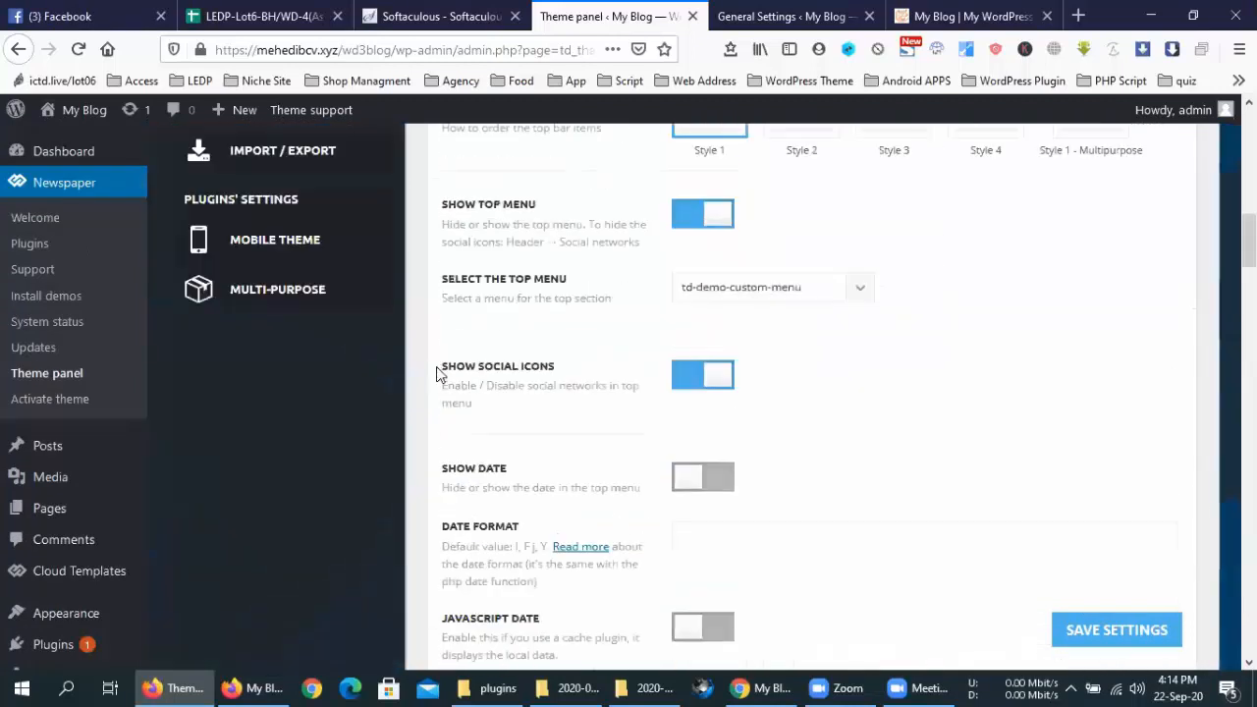
scroll(441, 315, up, 5)
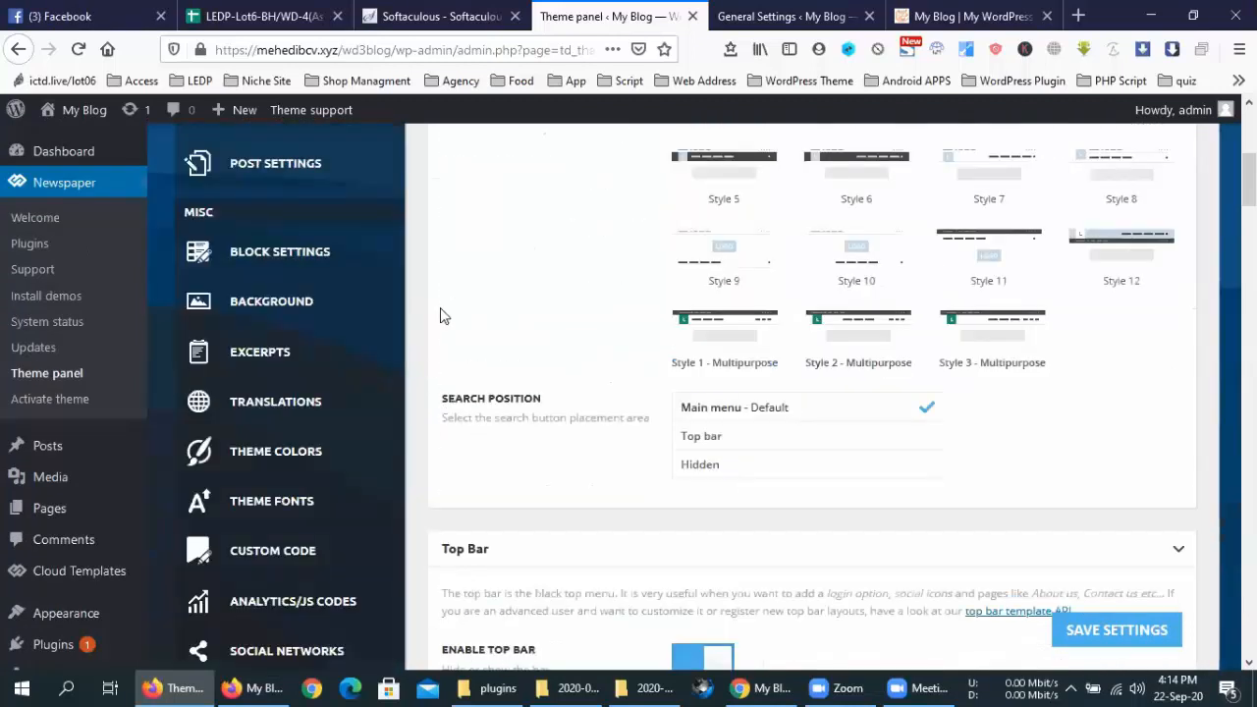
scroll(393, 270, up, 4)
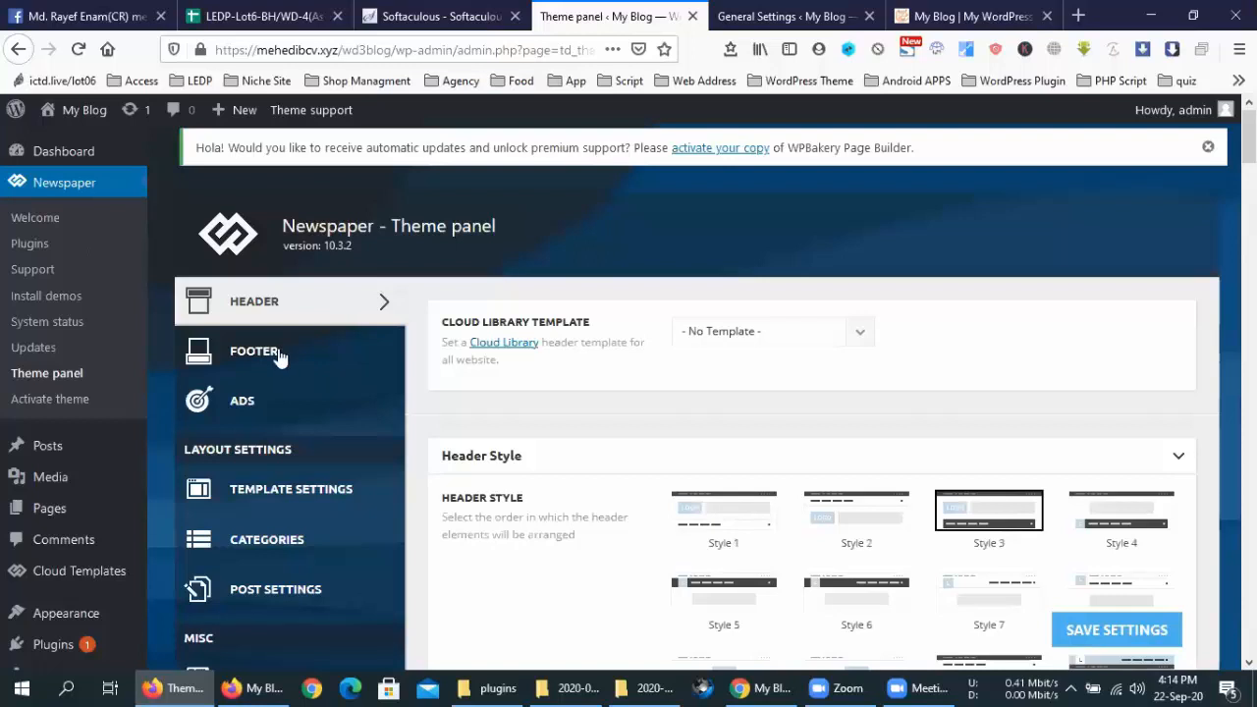
click(279, 489)
scroll(281, 491, down, 2)
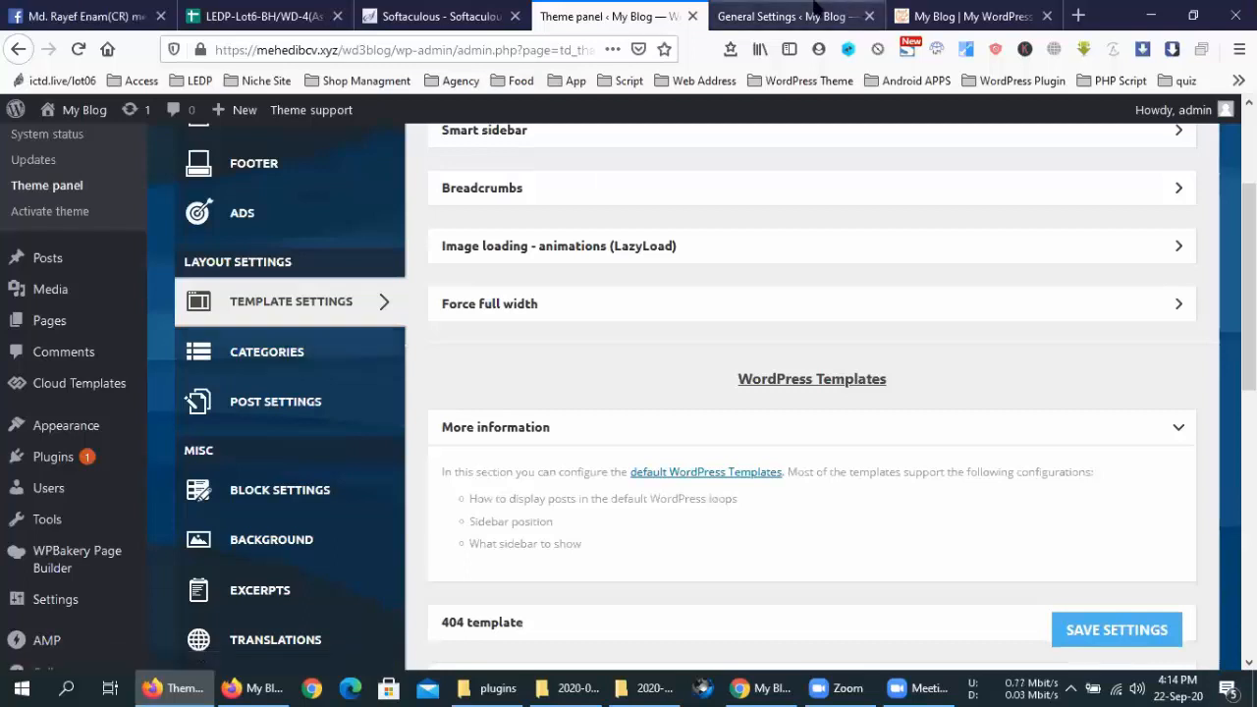
Glance at the live blog, then expand the Smart sidebar options in Template Settings
click(786, 16)
key(ctrl+Tab)
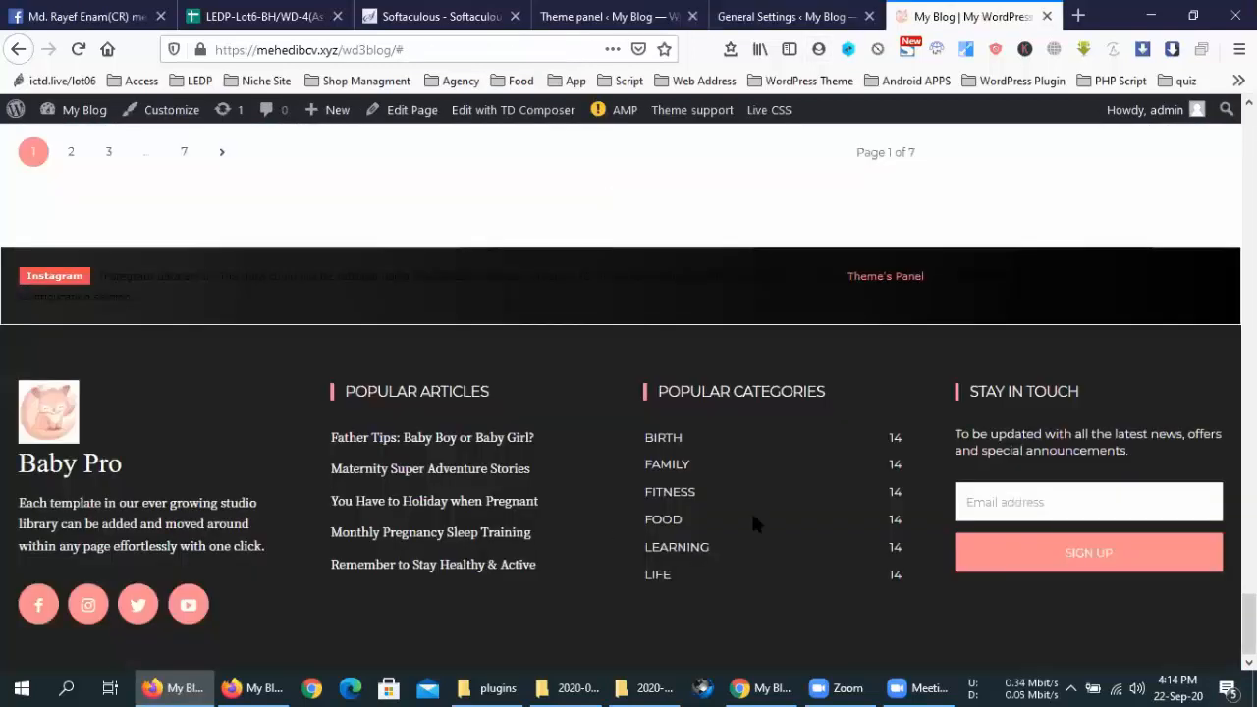
scroll(751, 518, up, 10)
scroll(688, 147, up, 5)
click(619, 8)
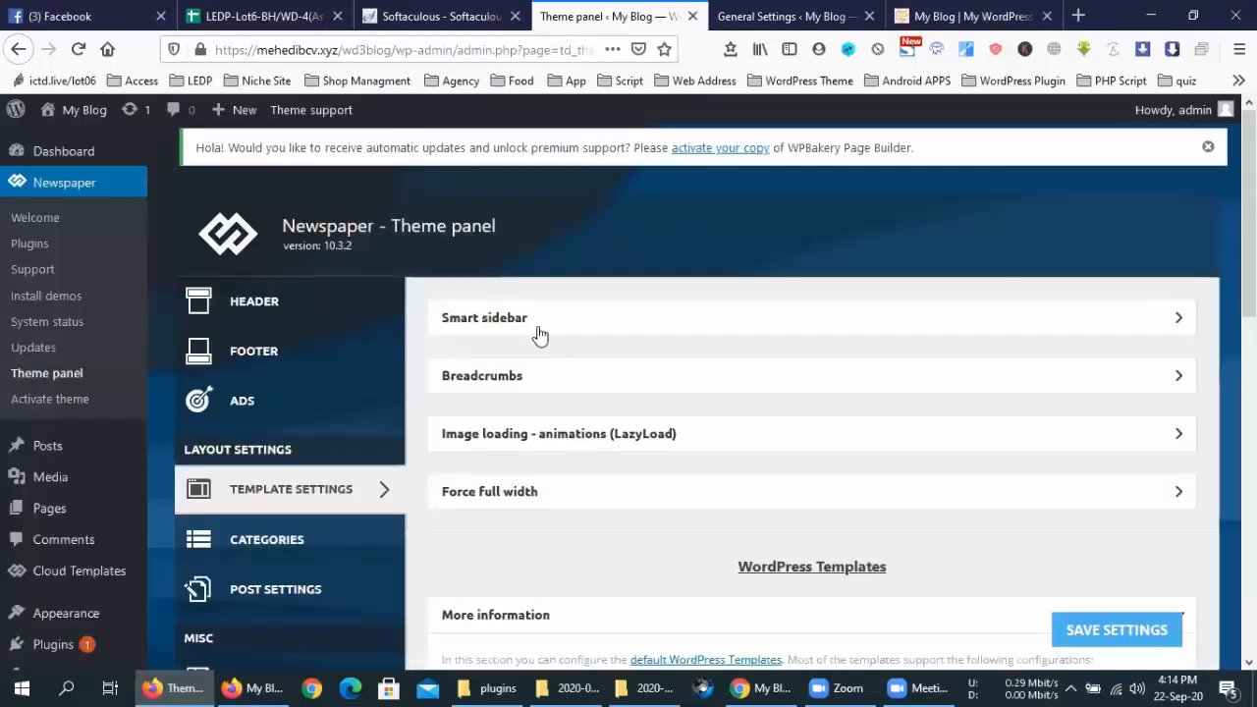
click(538, 332)
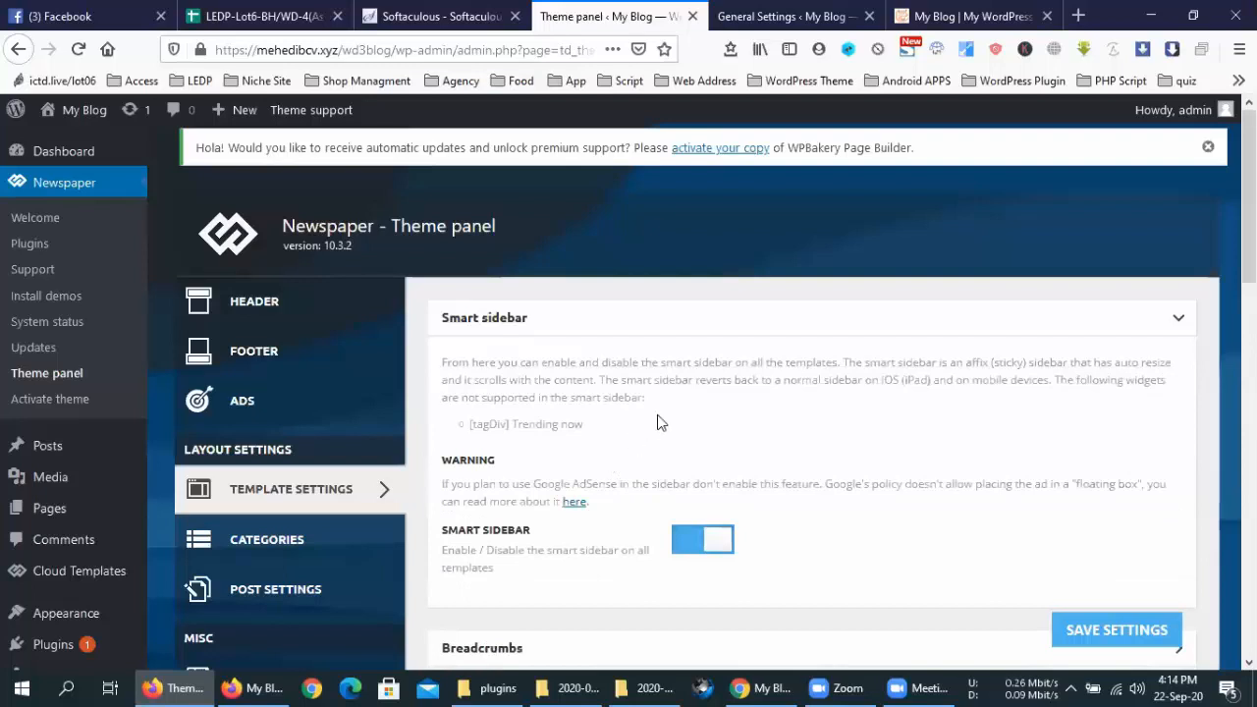
scroll(657, 420, down, 2)
Read the 10 Most Important Newborn Must Haves post, reload the blog, and return to the Theme panel
click(791, 16)
key(ctrl+Tab)
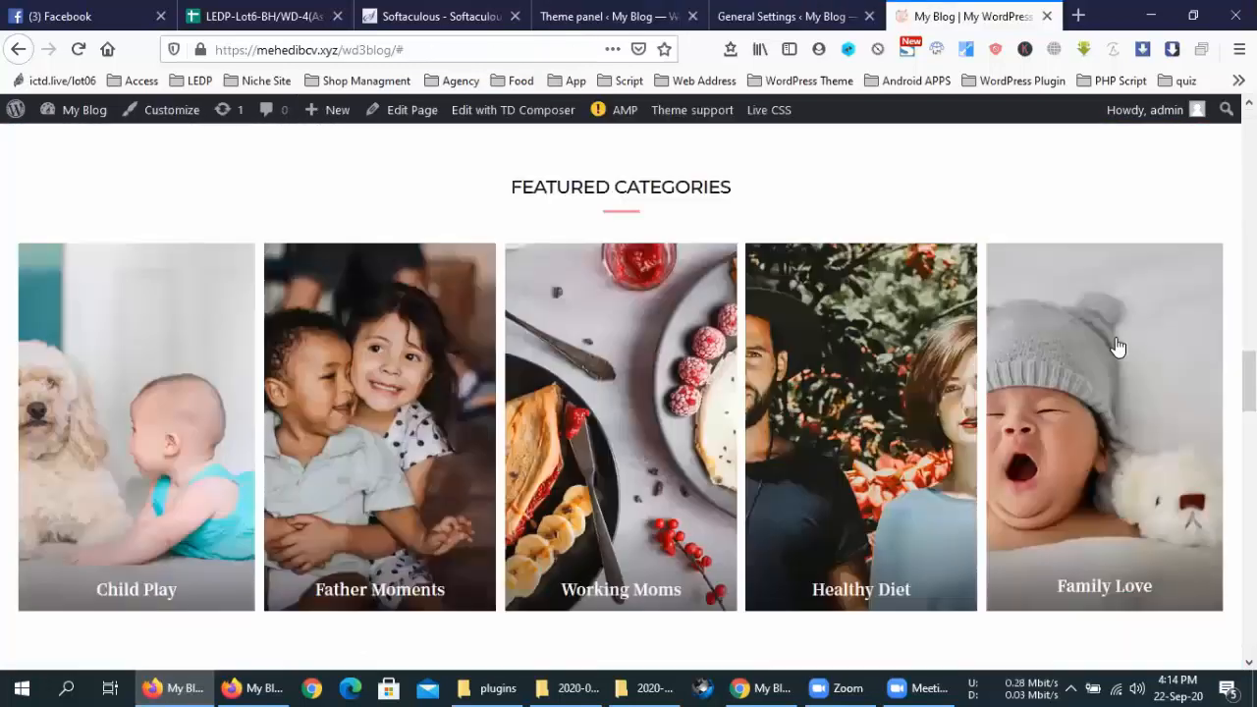
scroll(981, 437, down, 5)
scroll(985, 446, down, 3)
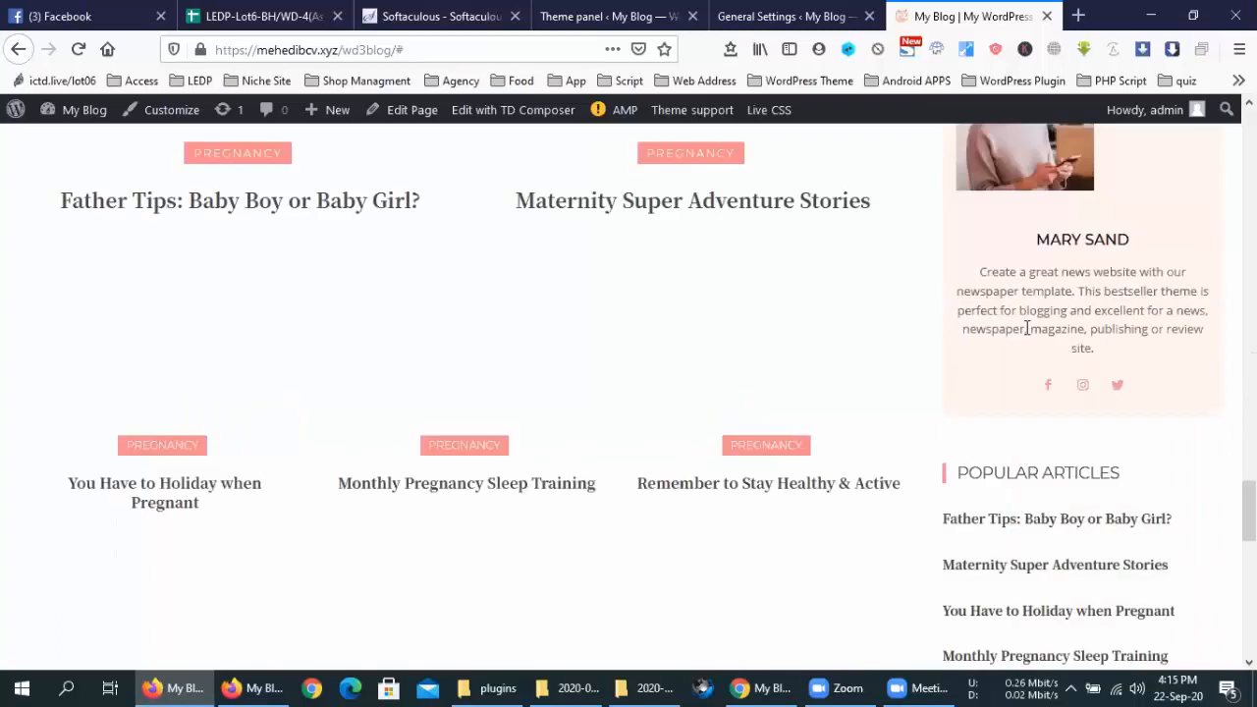
scroll(973, 345, down, 4)
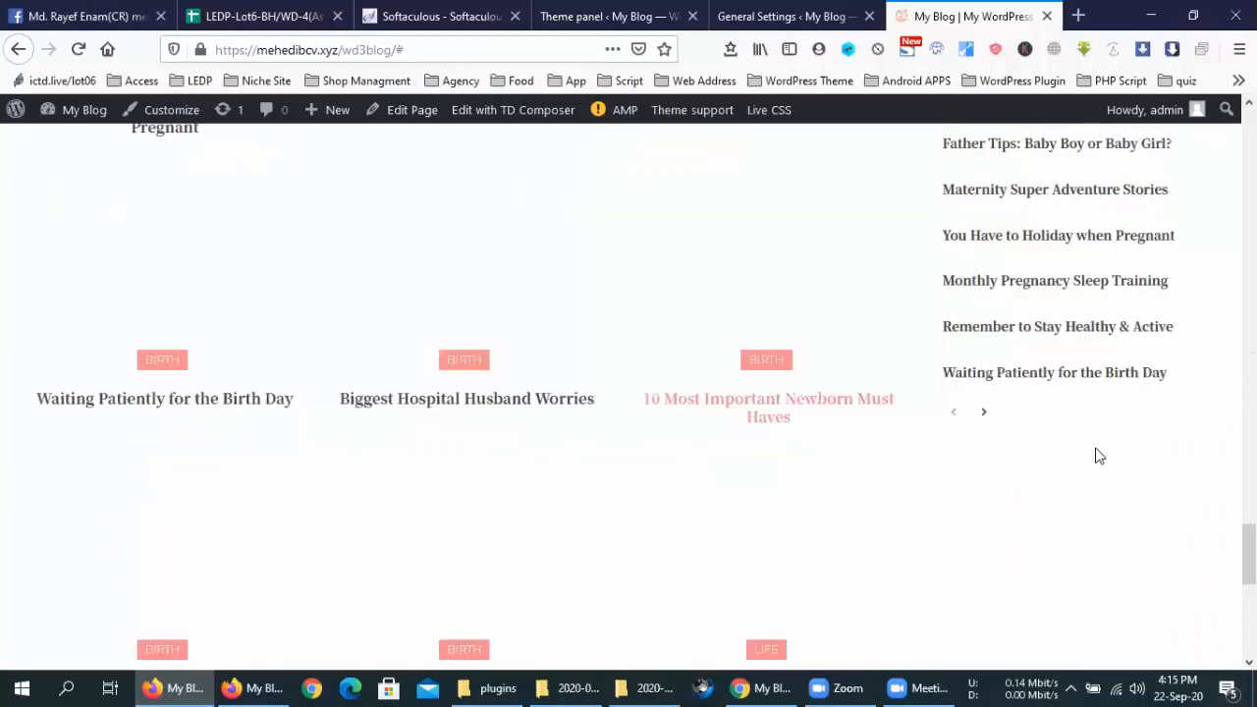
click(776, 422)
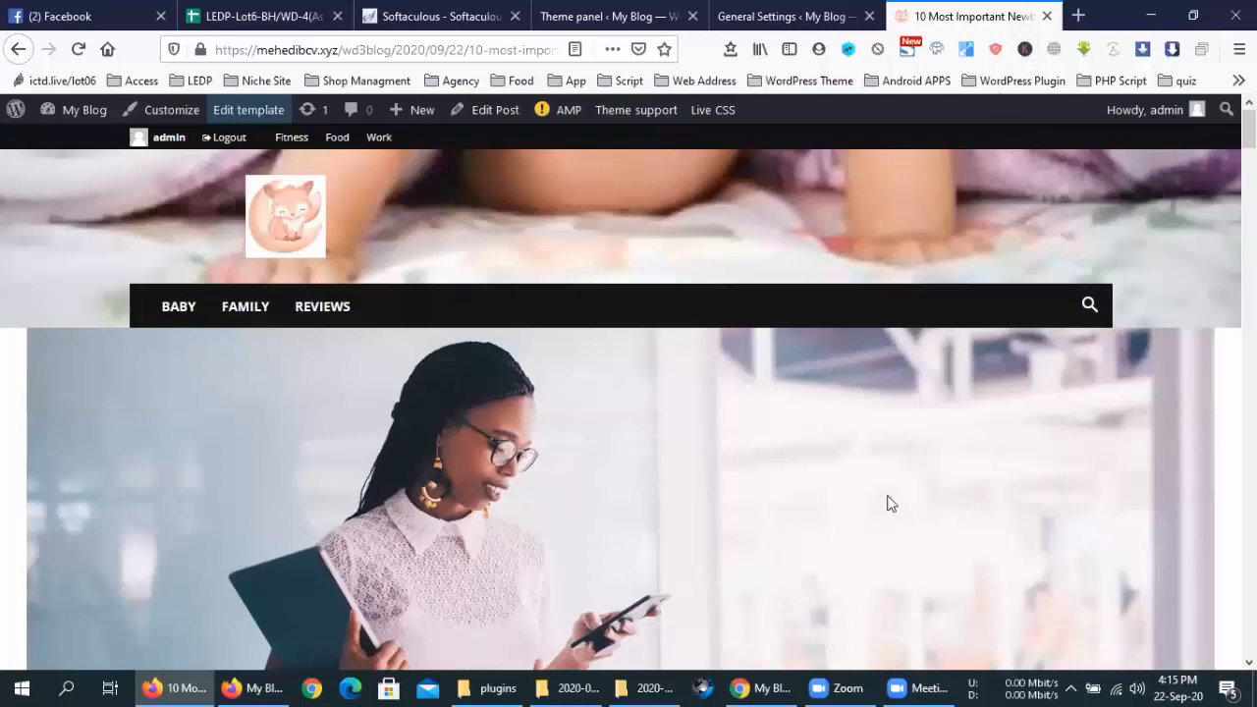
scroll(882, 499, down, 5)
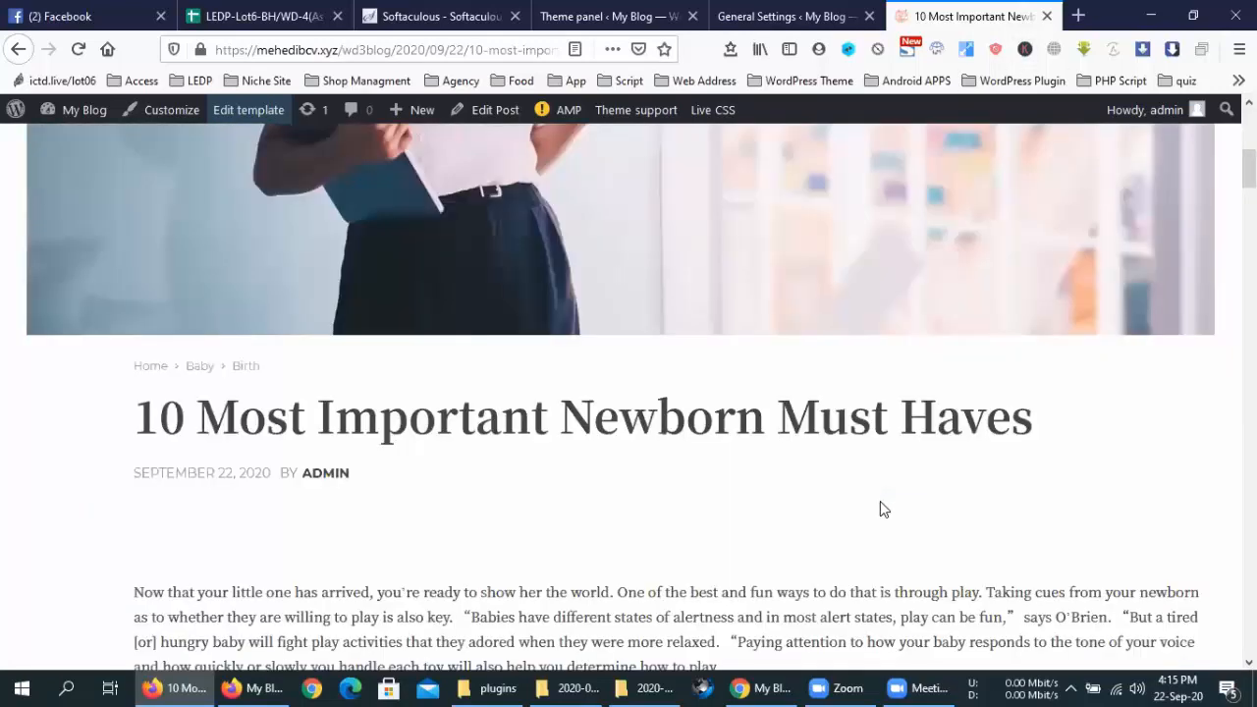
scroll(880, 501, down, 5)
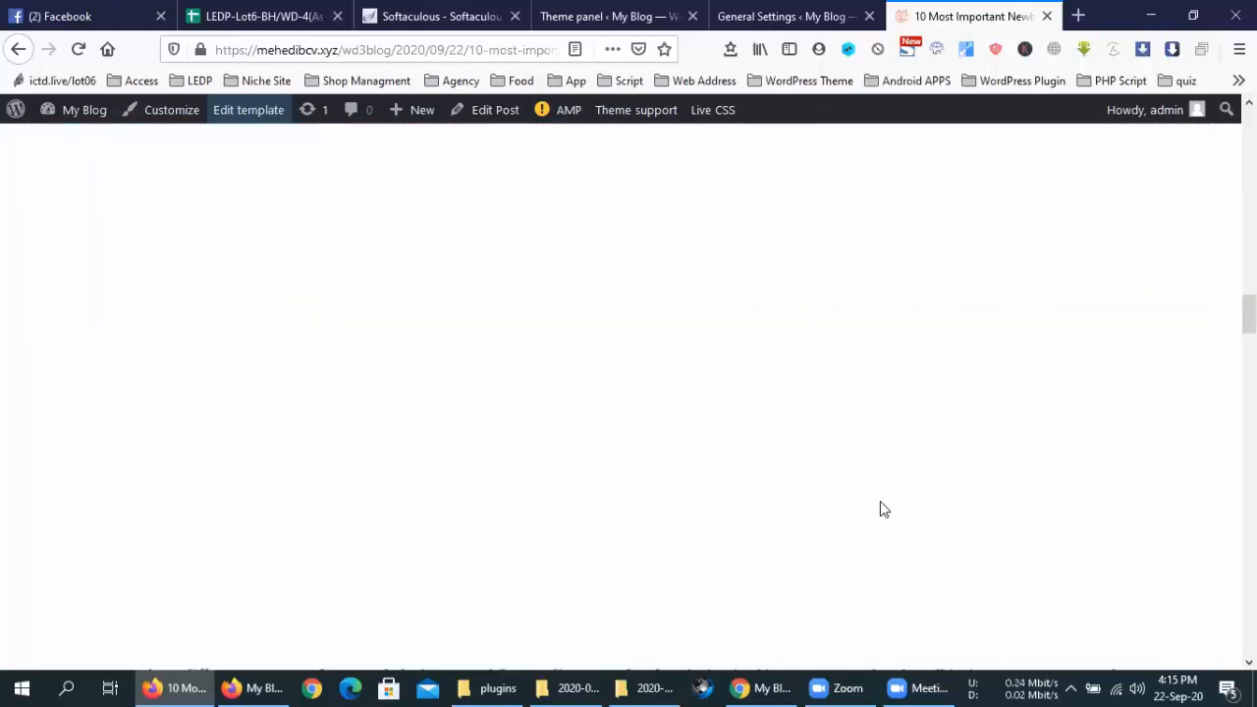
scroll(880, 503, down, 10)
scroll(880, 503, up, 8)
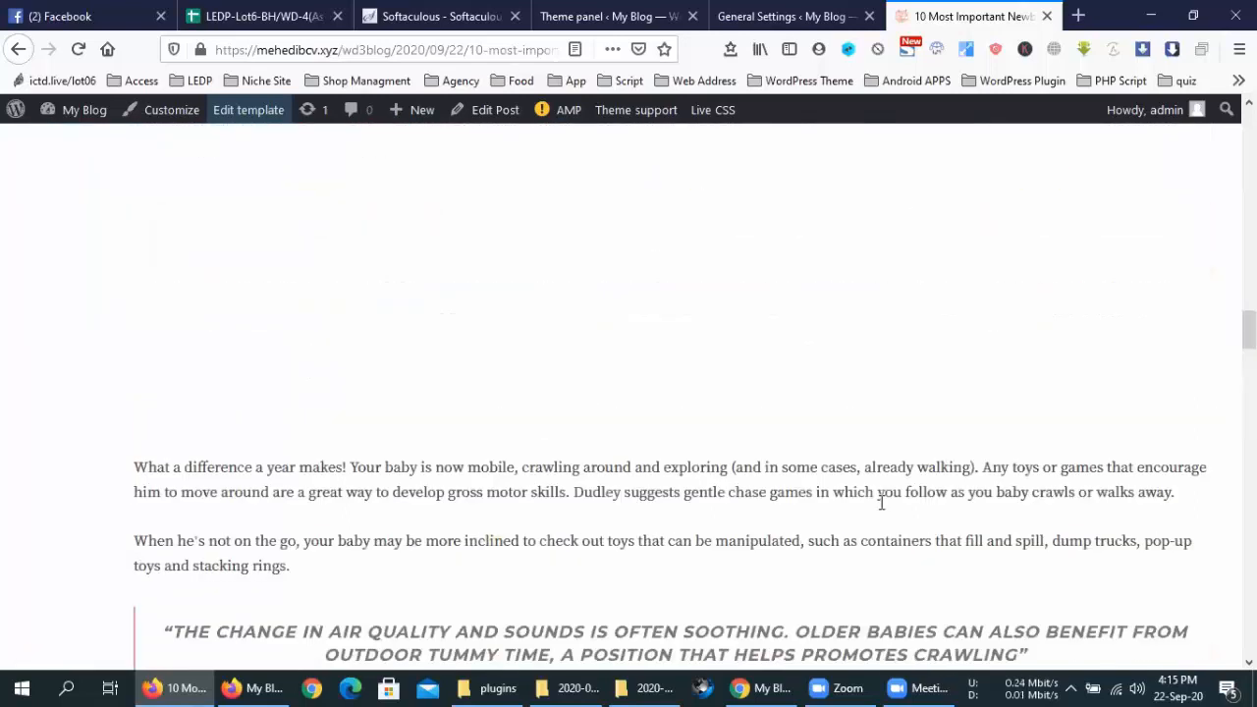
scroll(882, 503, up, 15)
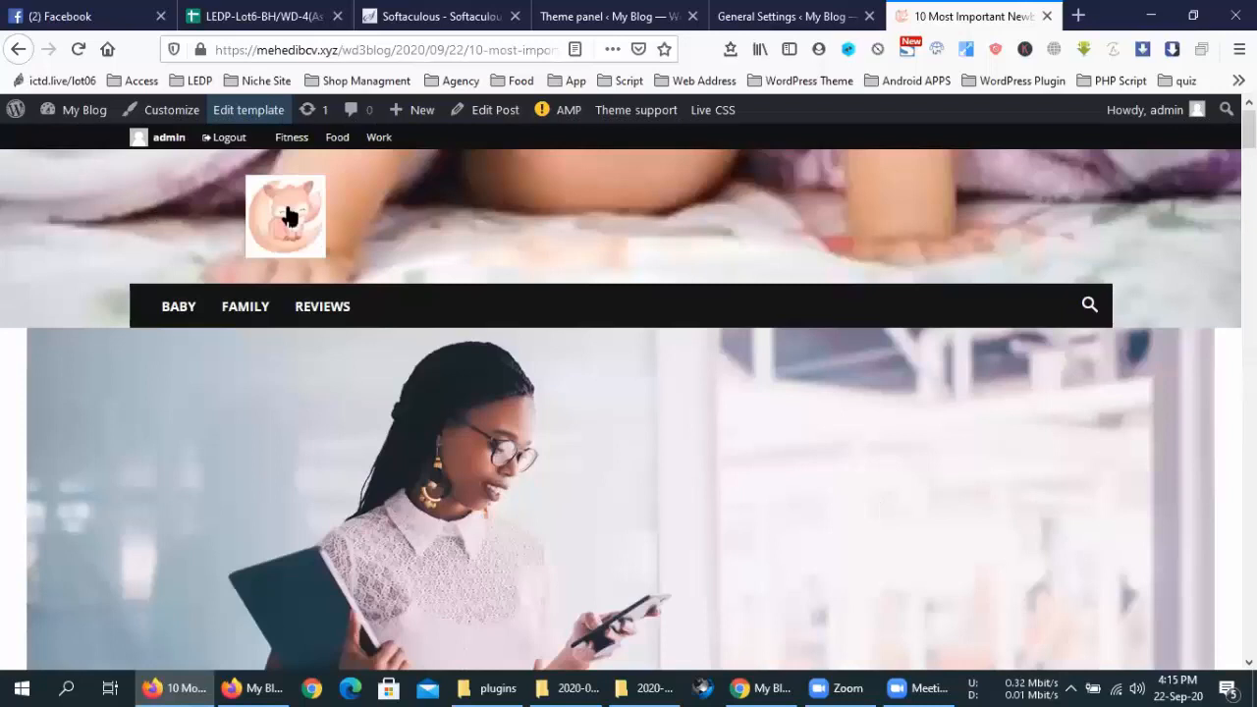
key(F5)
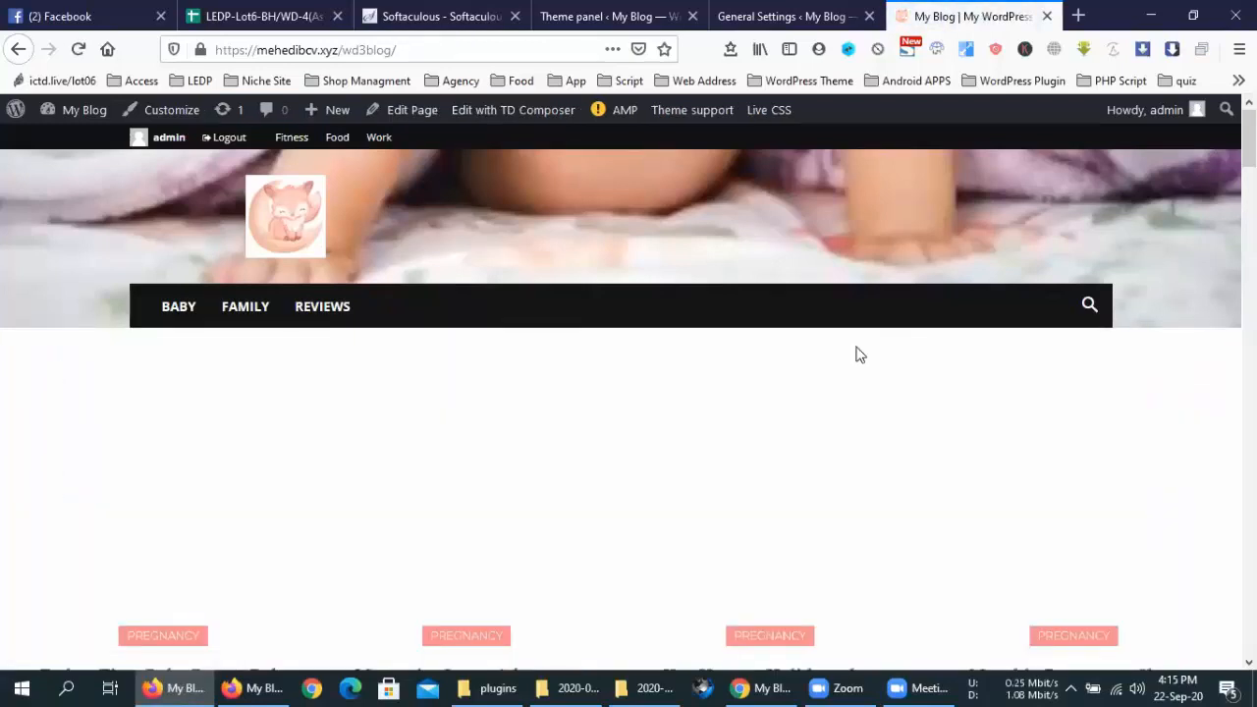
click(607, 16)
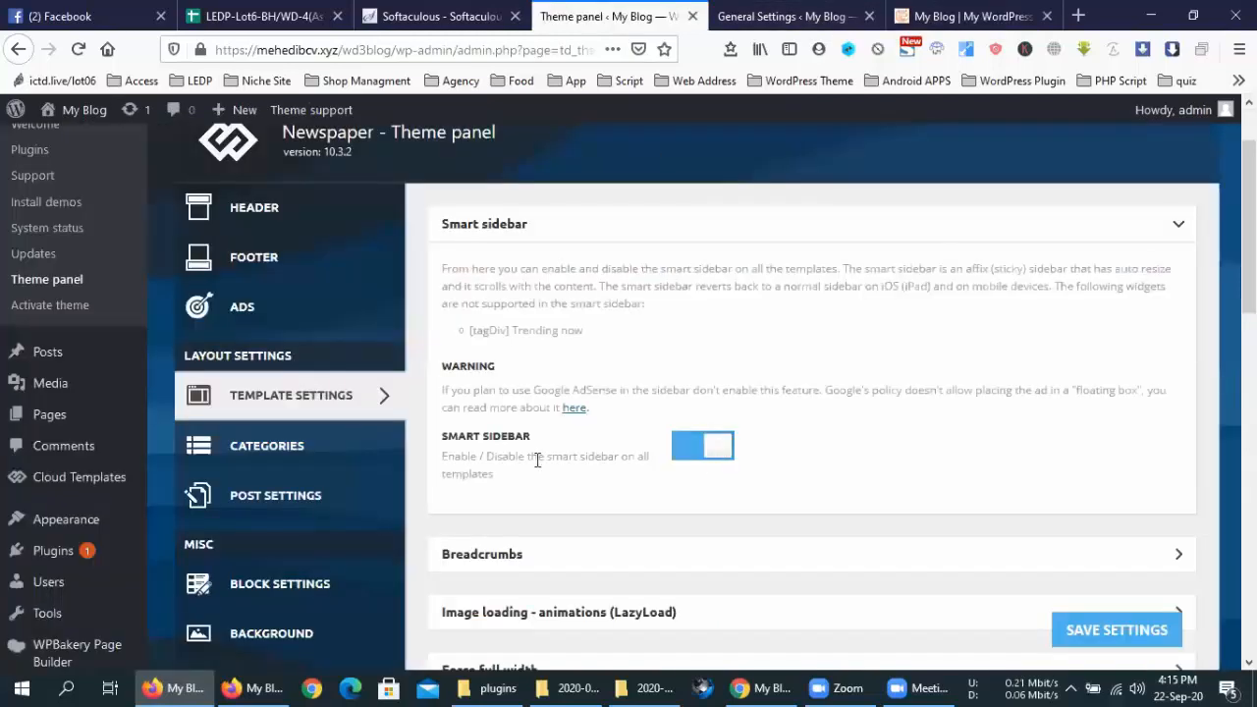
Expand the LazyLoad image options and compare with the blog homepage
scroll(525, 437, down, 1)
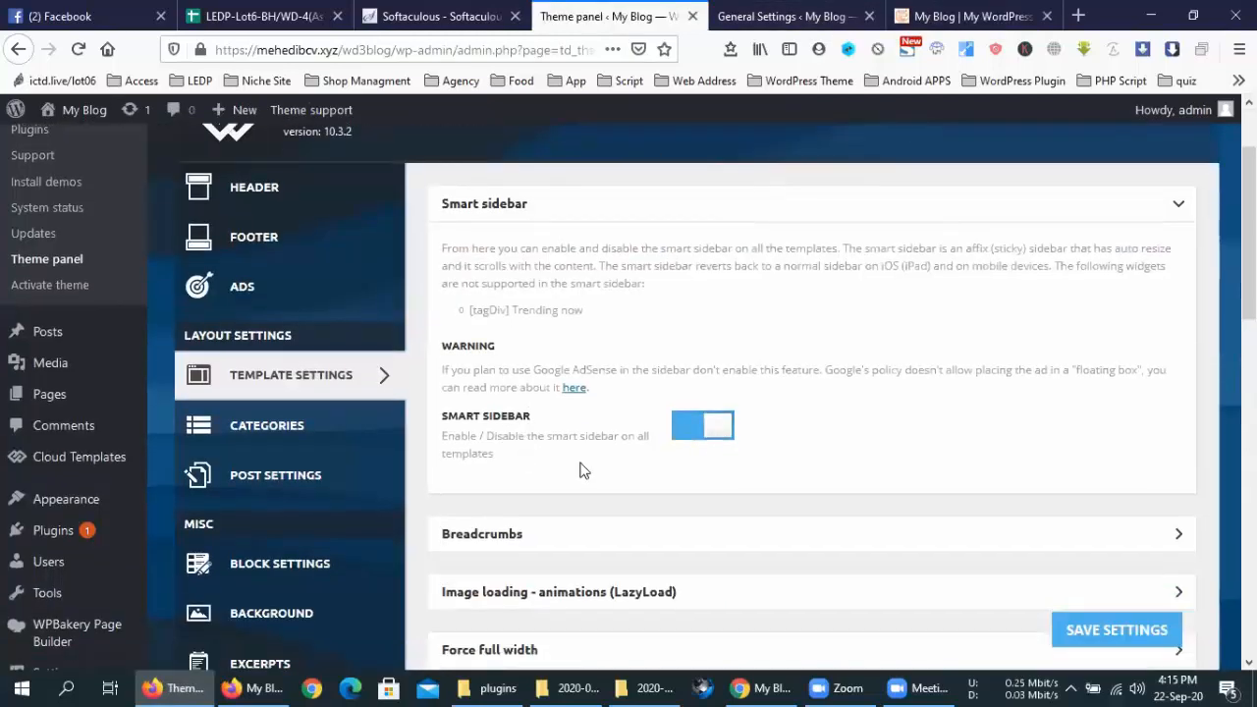
scroll(671, 437, down, 3)
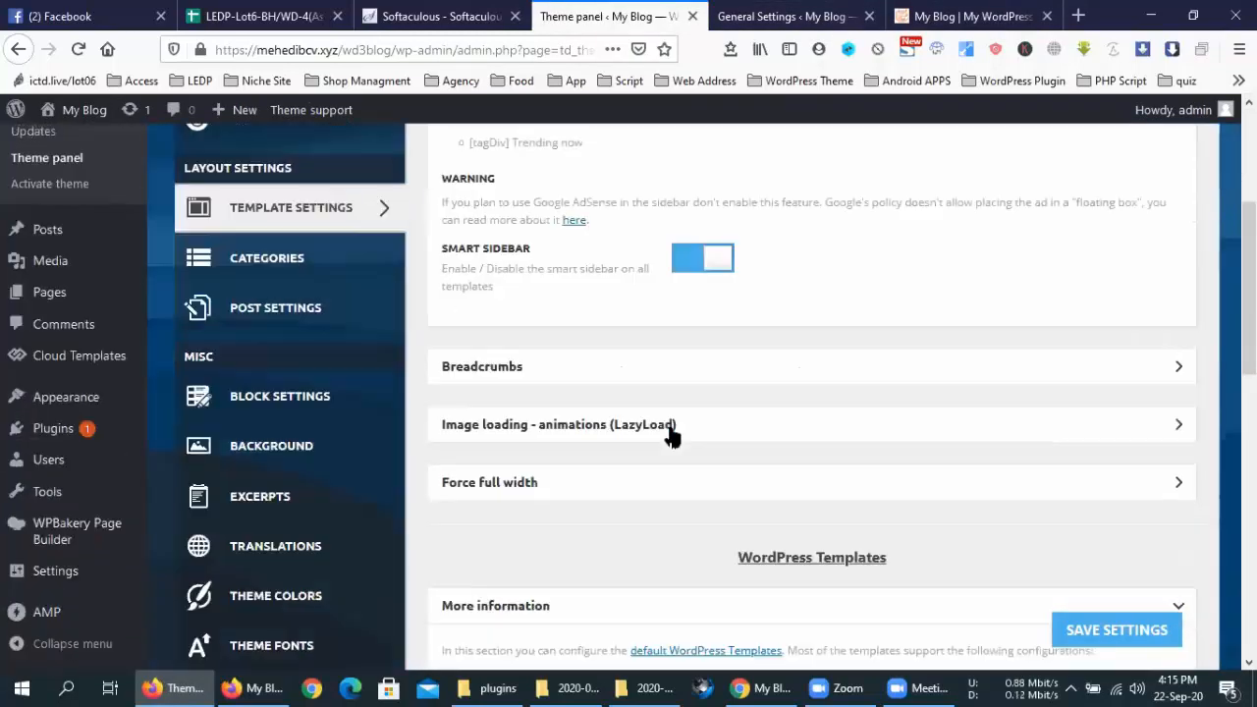
click(671, 435)
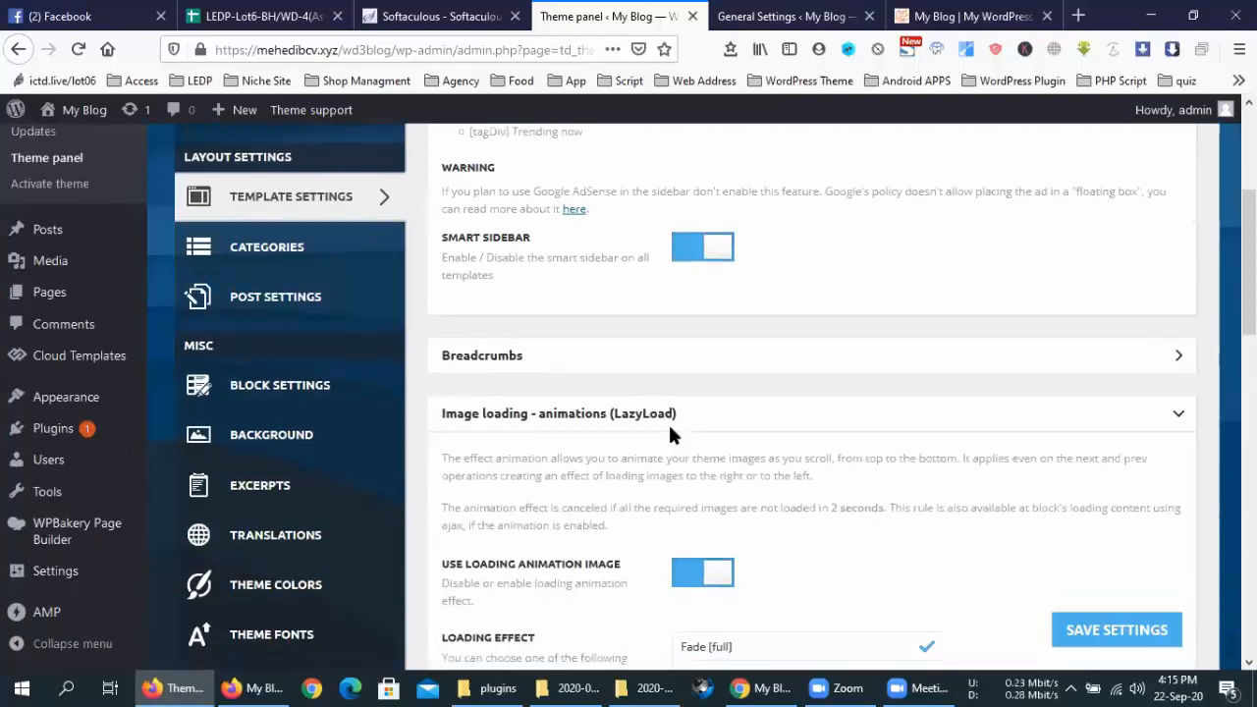
scroll(670, 435, down, 5)
scroll(597, 400, up, 2)
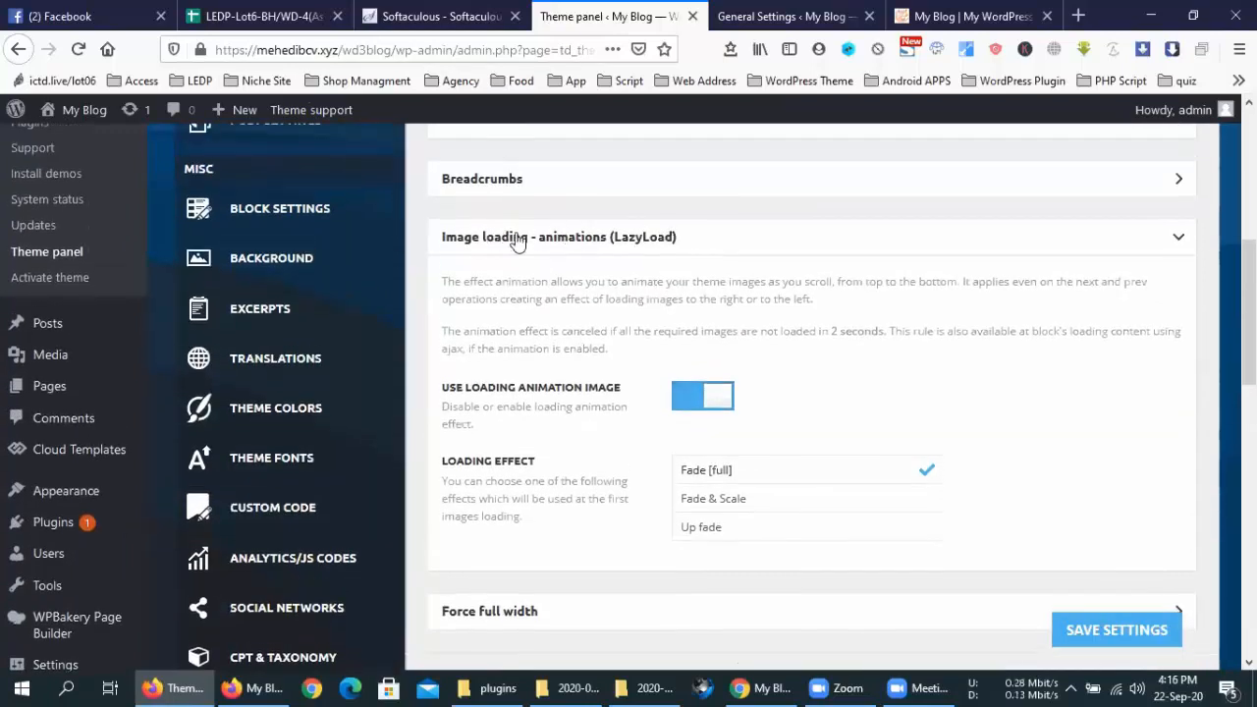
scroll(665, 415, down, 3)
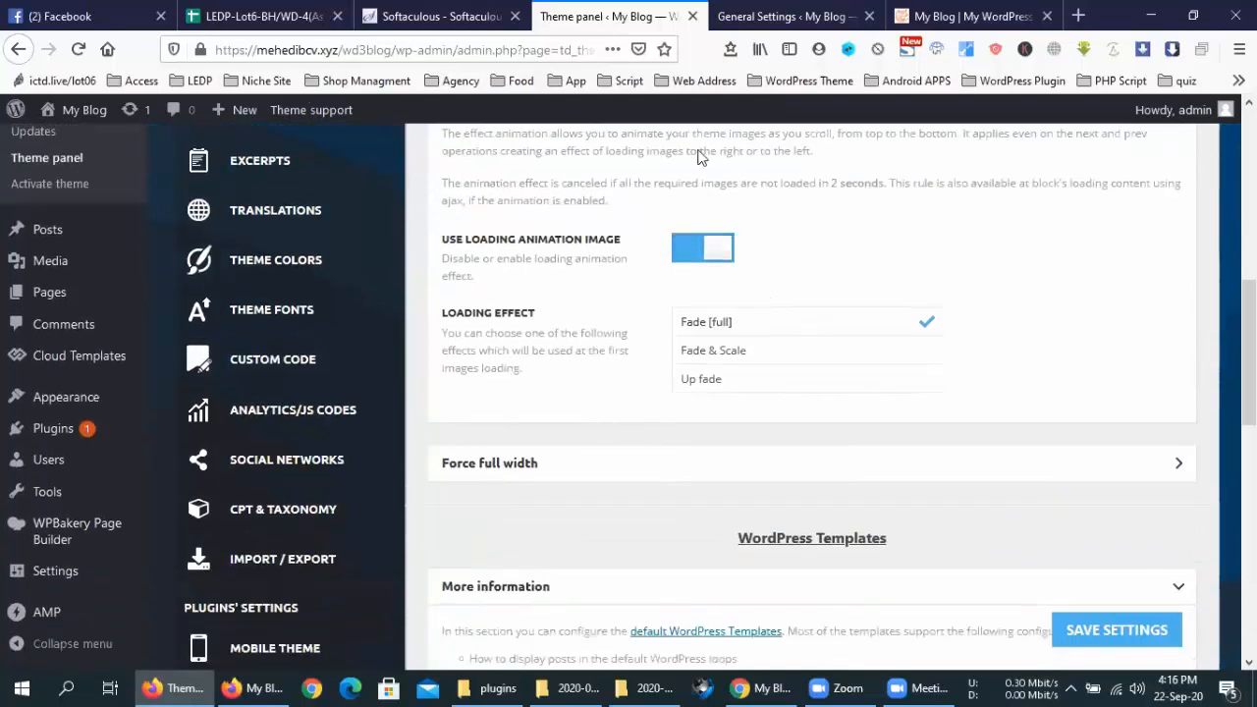
click(962, 16)
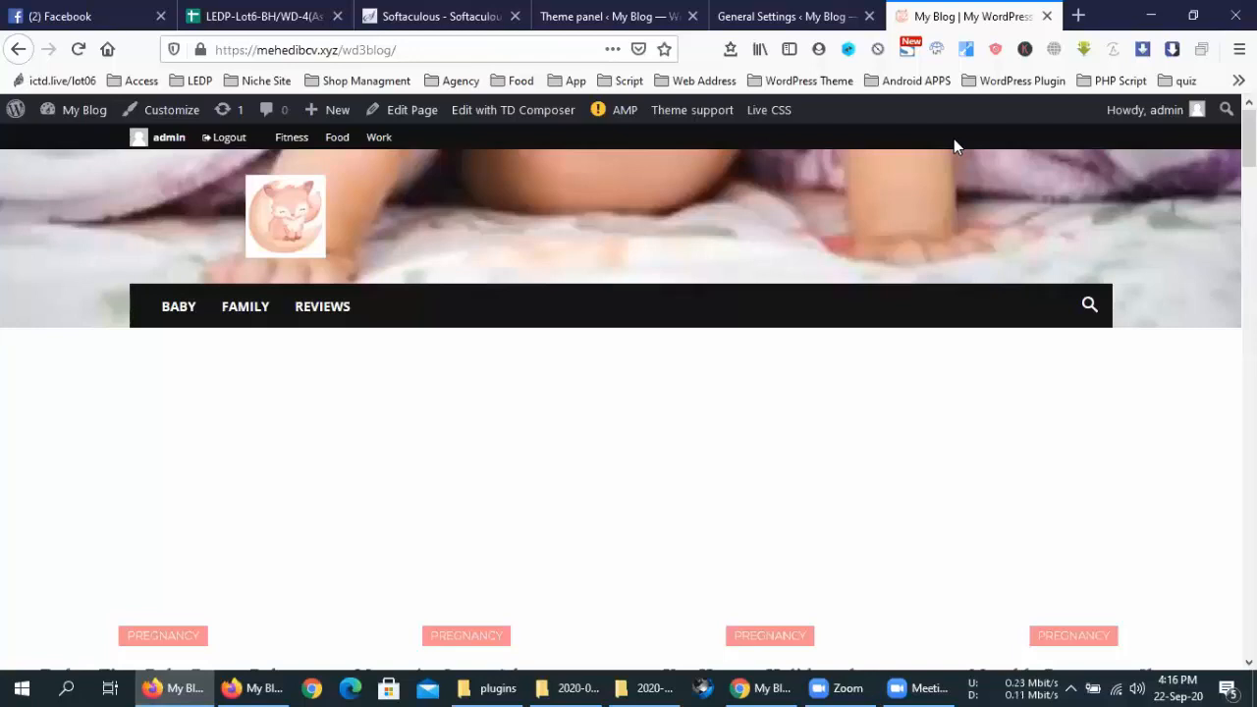
click(648, 14)
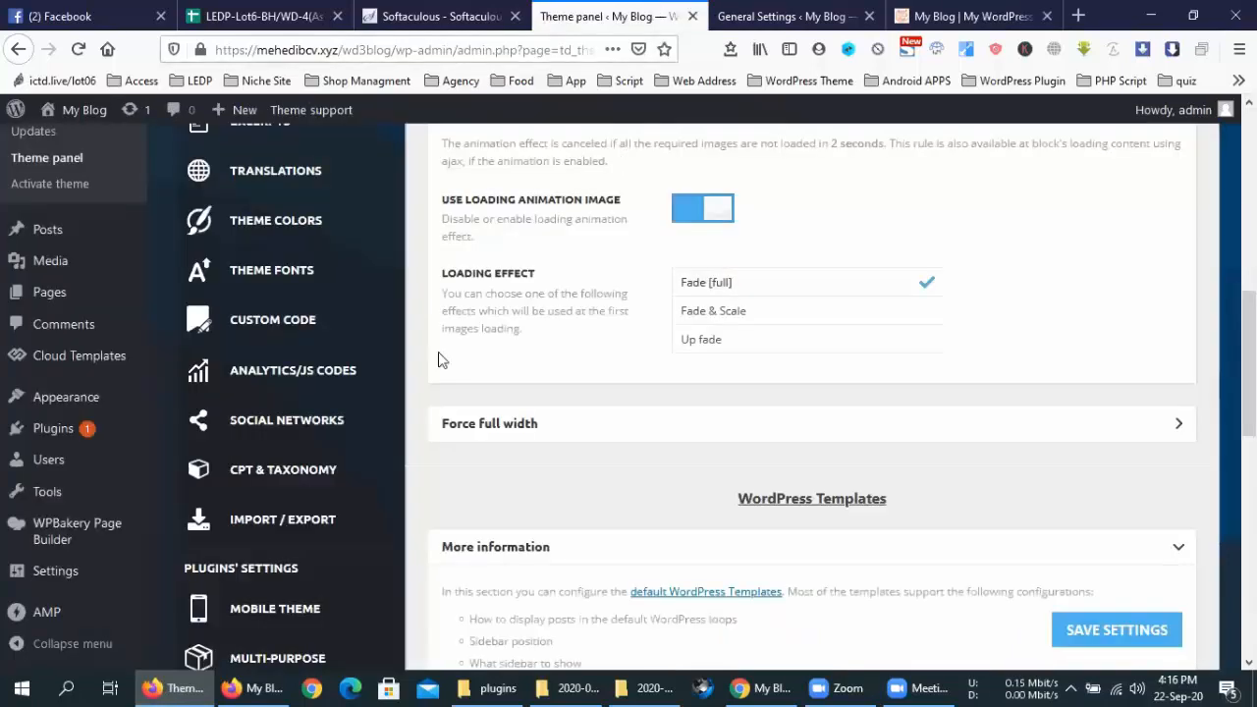
scroll(263, 422, down, 3)
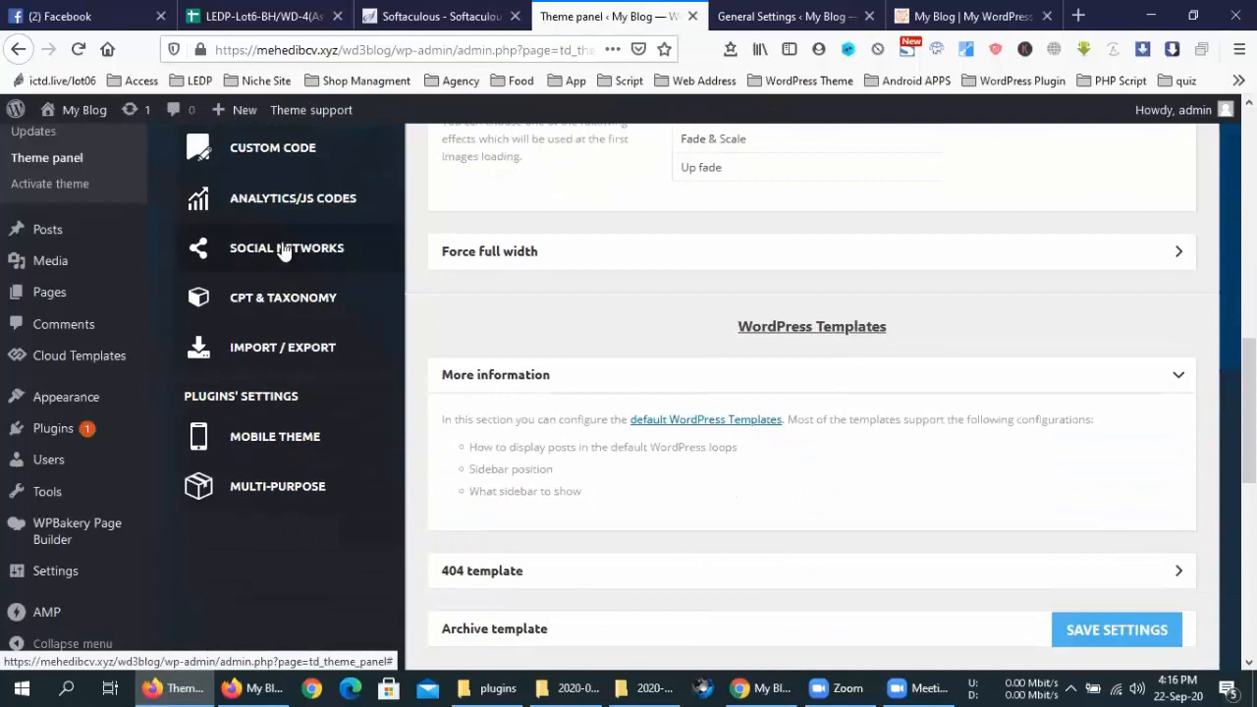
scroll(792, 337, up, 10)
scroll(792, 336, up, 4)
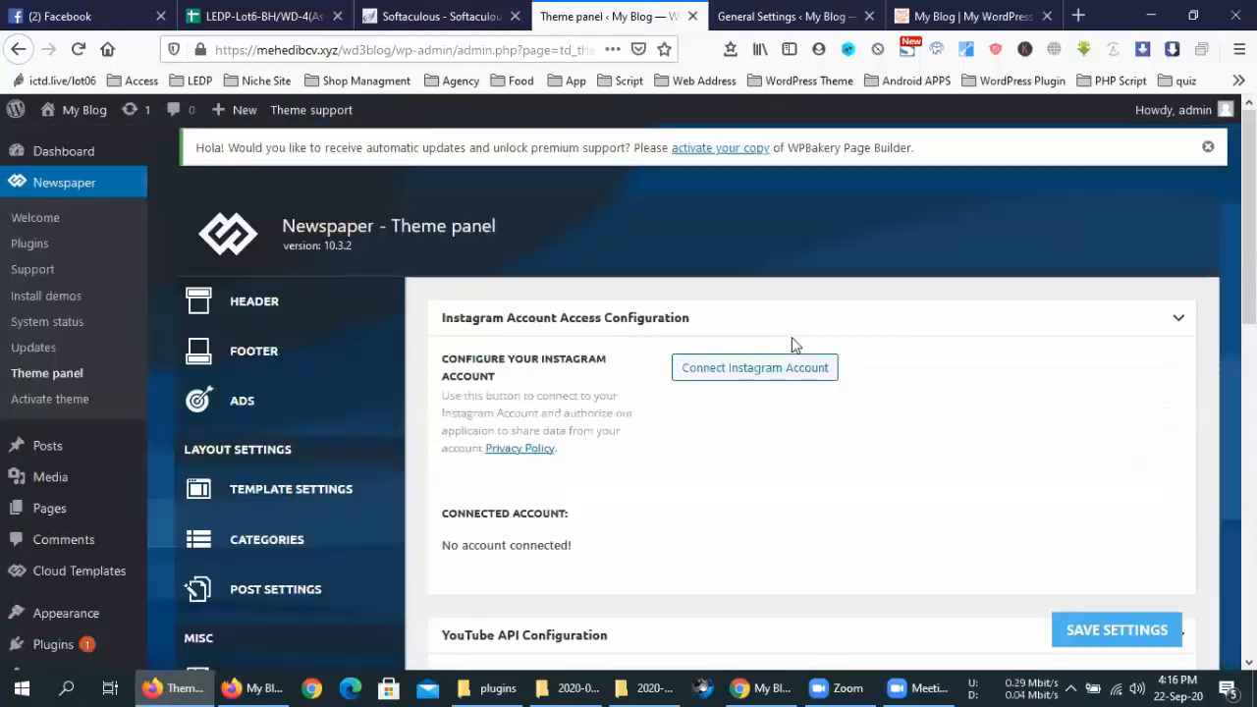
scroll(663, 316, down, 2)
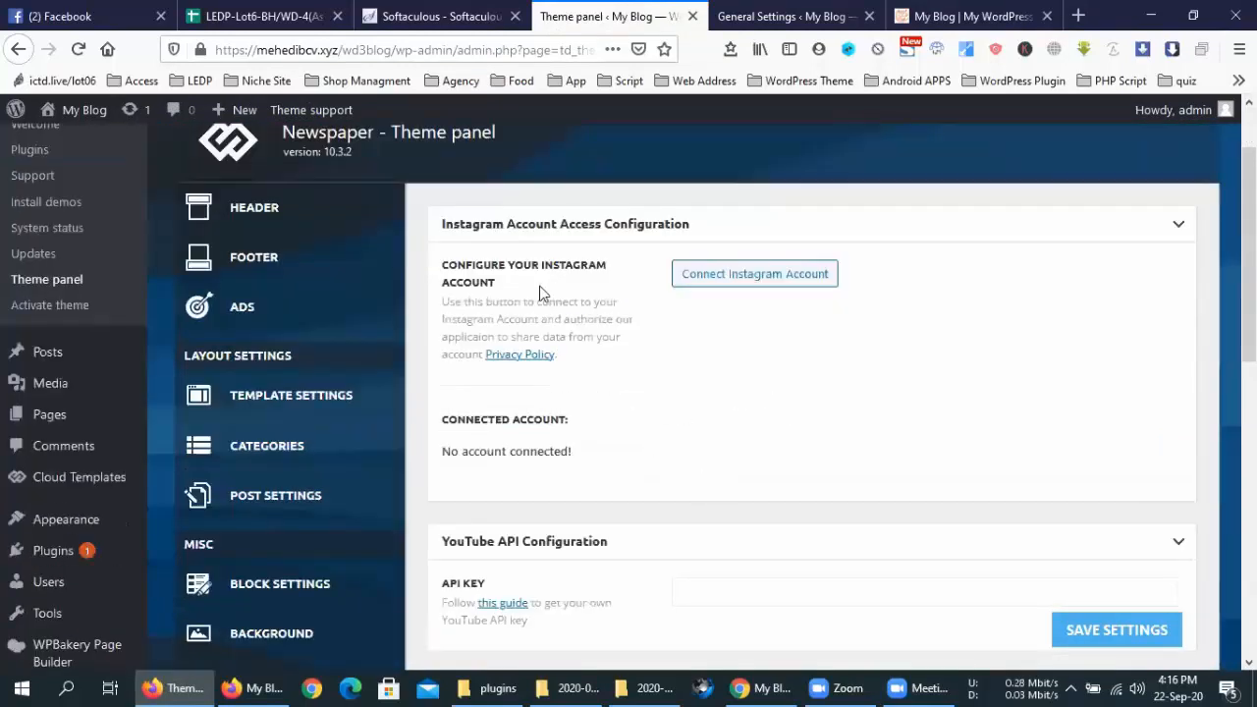
drag(522, 268, 585, 268)
click(786, 411)
scroll(786, 413, down, 5)
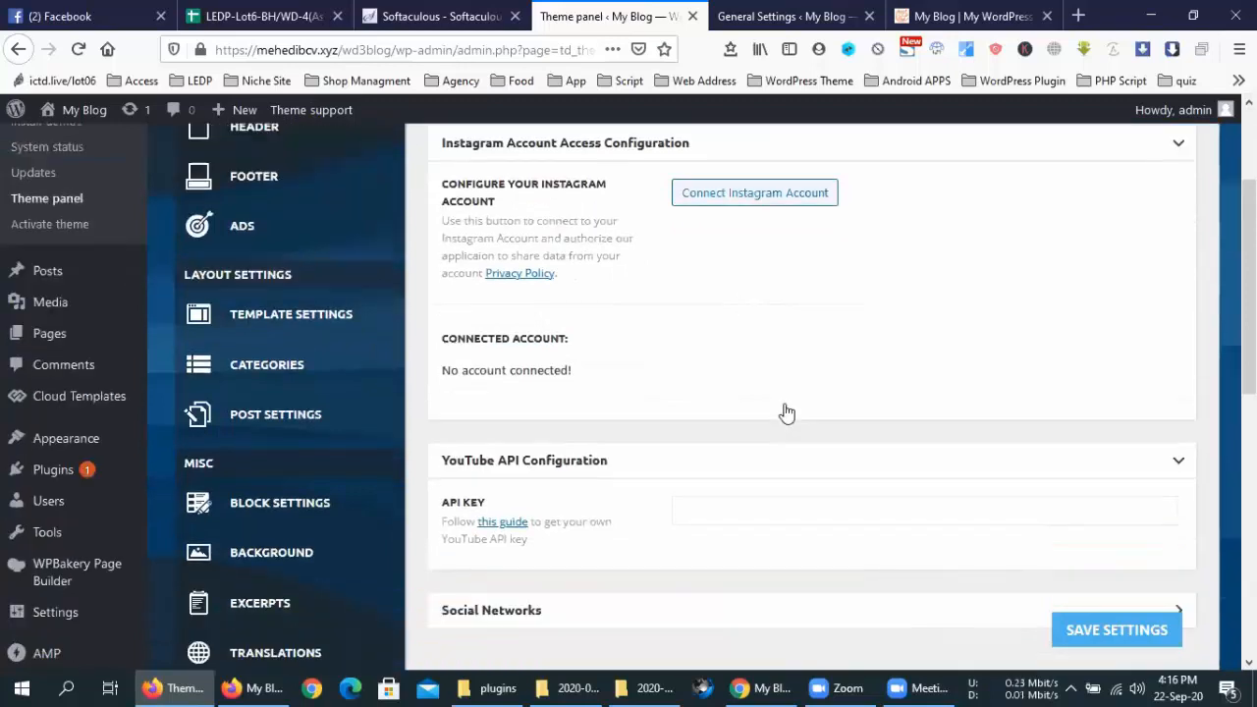
Expand Social Networks and give Behance, Blogger, Delicious and Deviantart a # link
click(602, 422)
scroll(769, 401, down, 1)
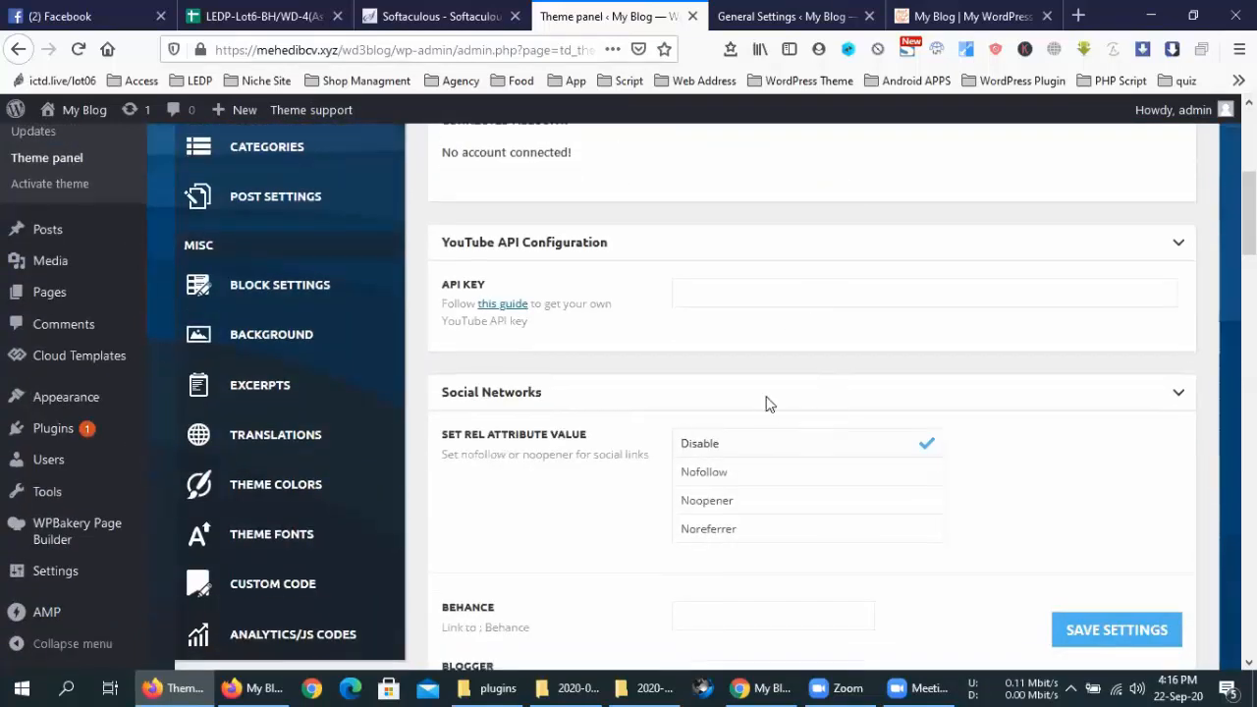
scroll(693, 408, down, 7)
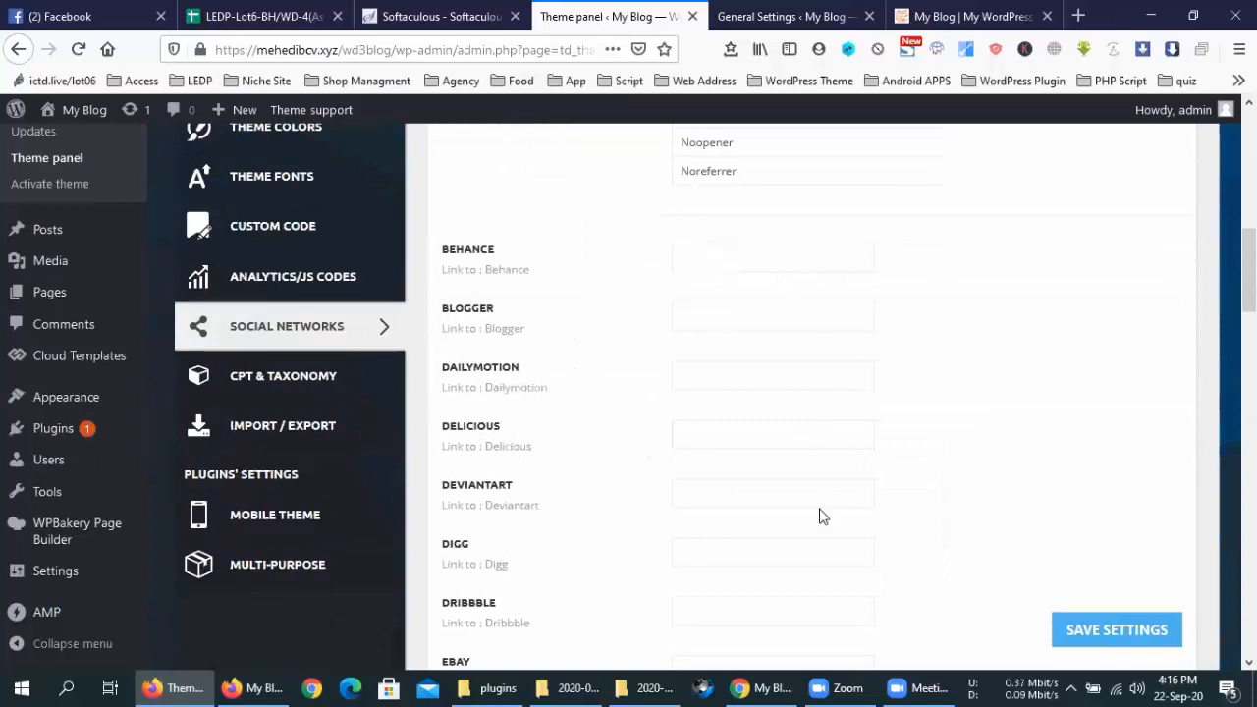
click(756, 258)
text(#)
click(741, 314)
text(#)
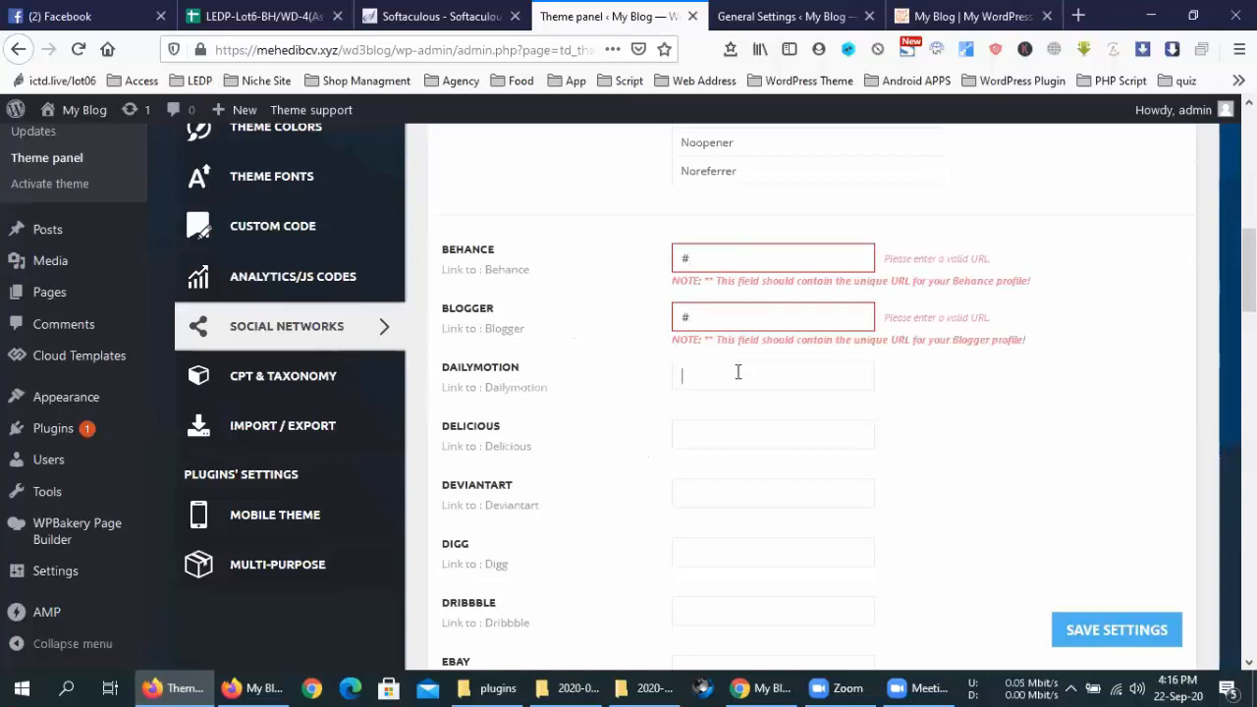
text(#)
click(730, 432)
text(#)
click(724, 491)
text(#)
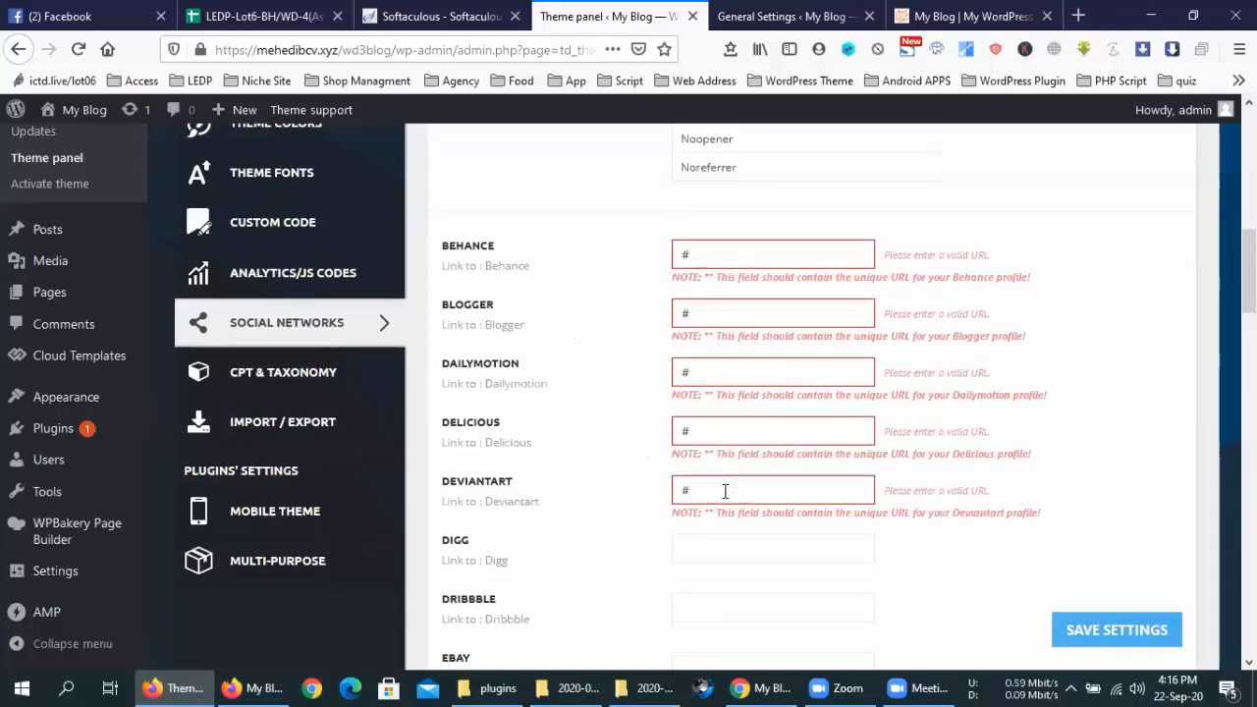
Enter # for Digg, Dribbble, Ebay, Evernote, Facebook, Flickr, Forrst and Grooveshark
scroll(725, 491, down, 2)
click(701, 372)
text(#)
click(713, 422)
text(#)
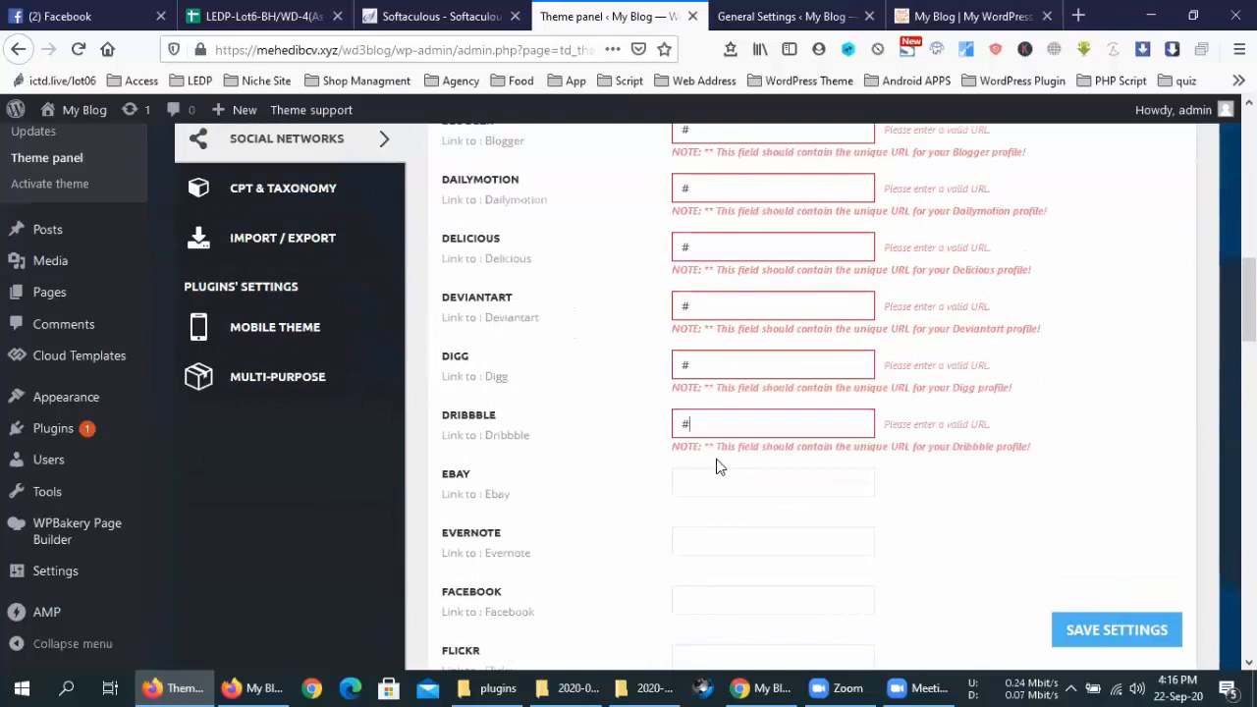
click(716, 480)
text(#)
click(732, 538)
text(#)
scroll(775, 461, down, 2)
click(769, 415)
text(#)
click(763, 469)
text(#)
click(766, 526)
text(#)
click(785, 589)
text(#)
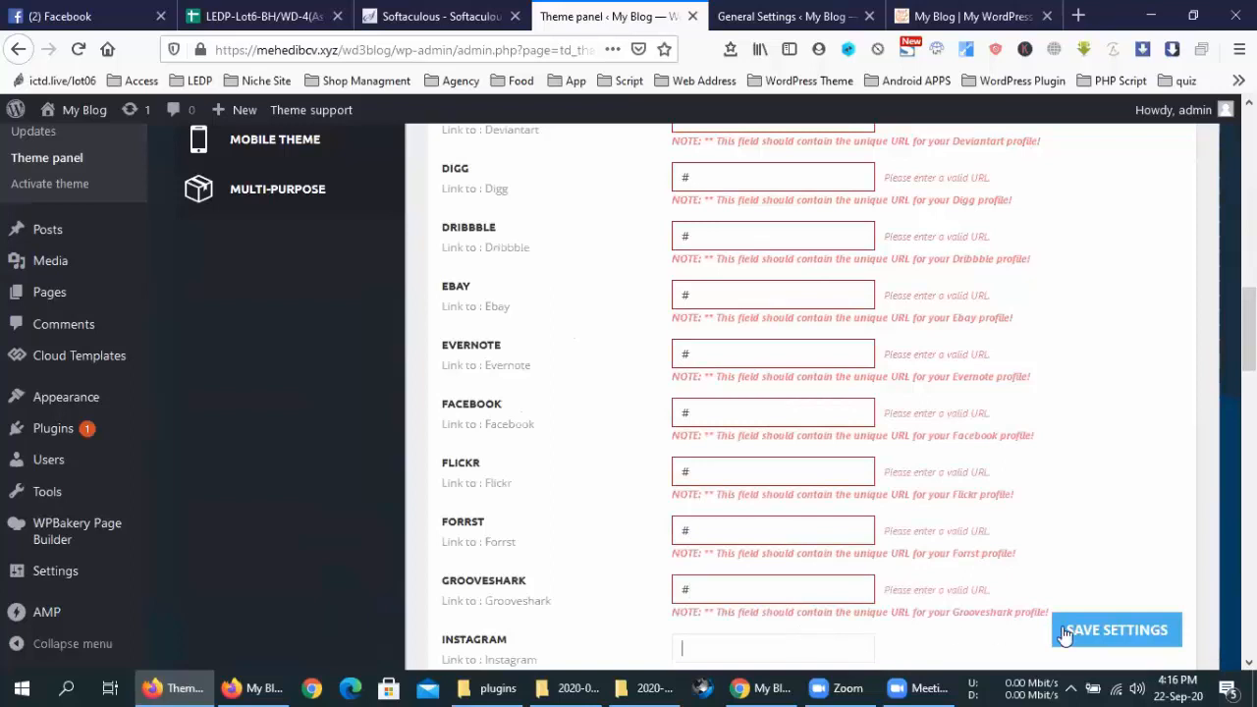
Save the social network links and view the blog homepage with its social icons
click(1075, 628)
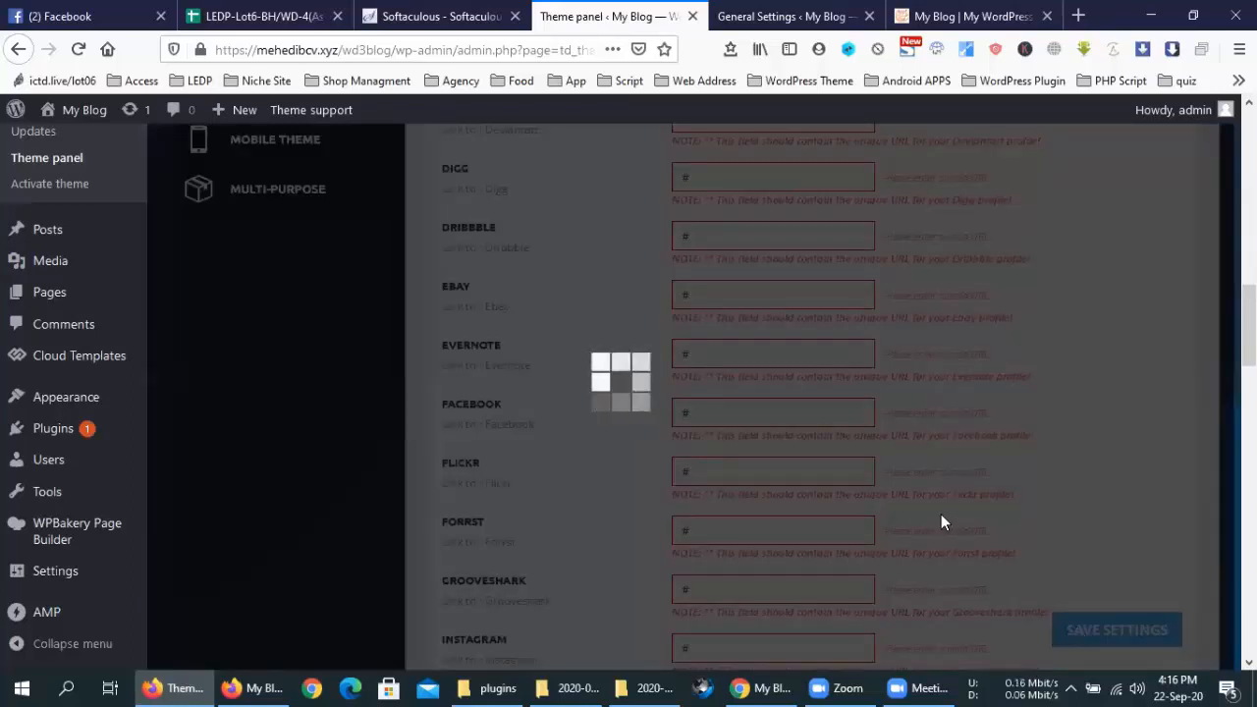
scroll(940, 521, up, 3)
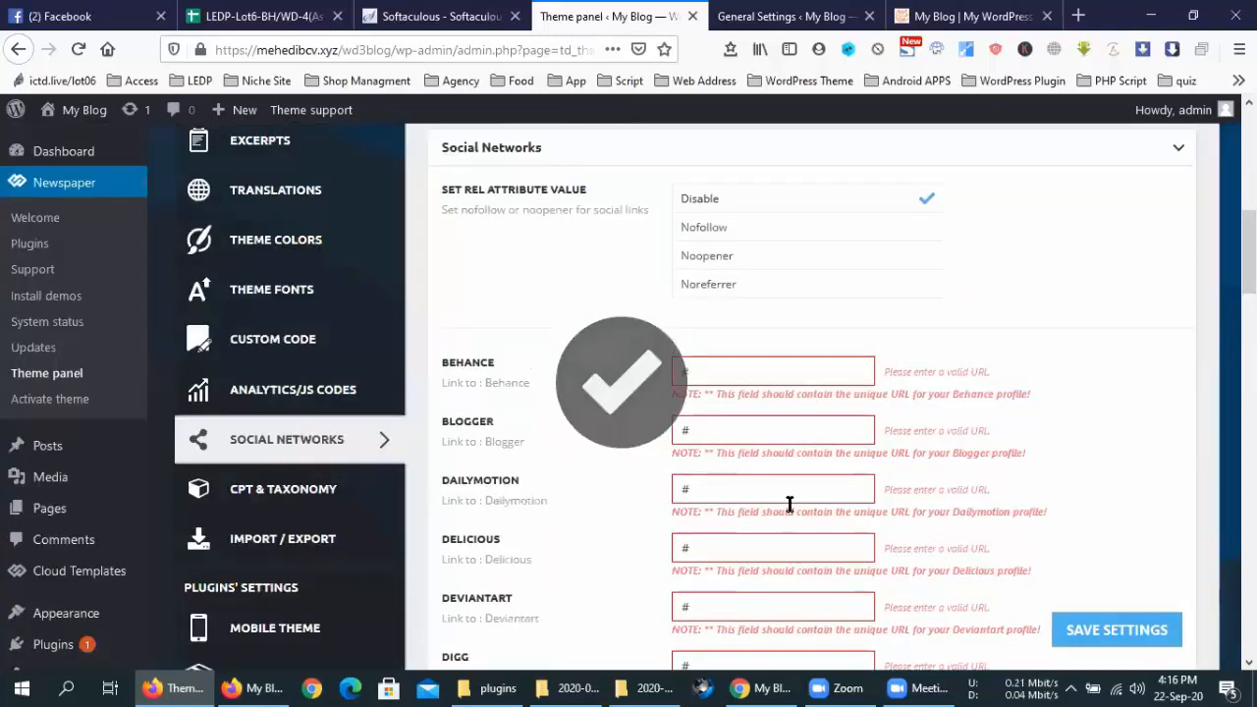
scroll(788, 503, up, 5)
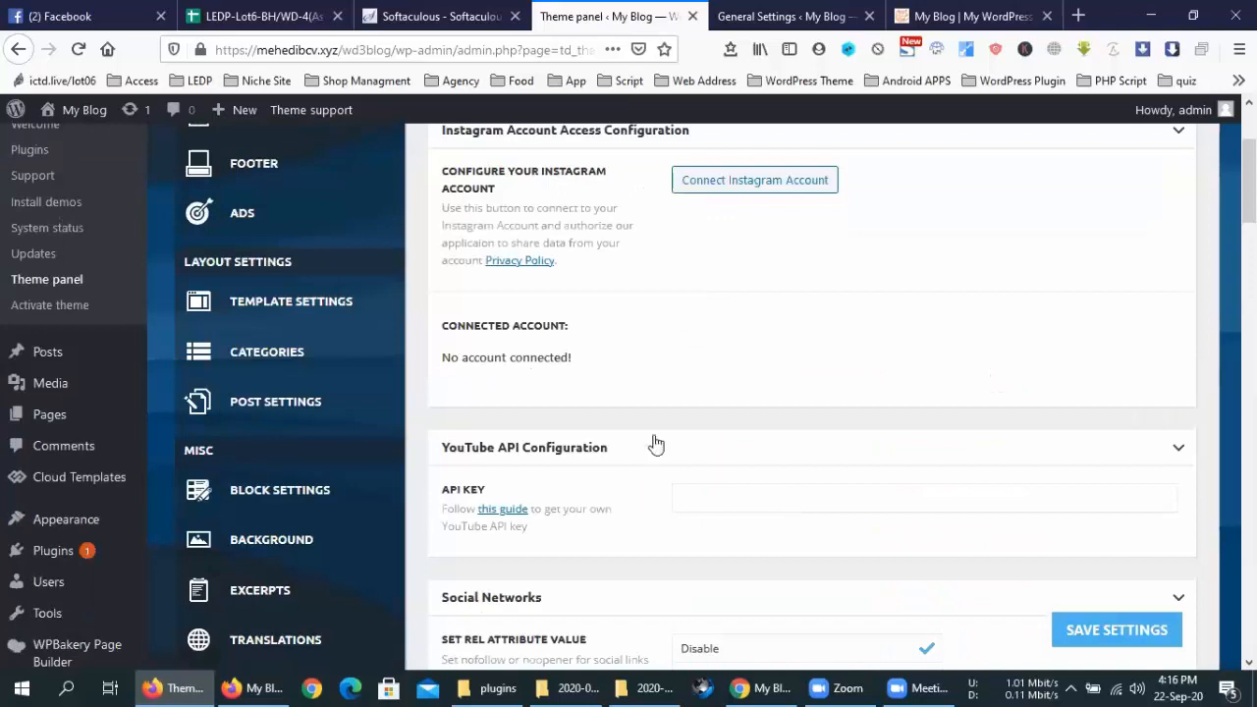
scroll(616, 457, up, 1)
scroll(617, 456, up, 1)
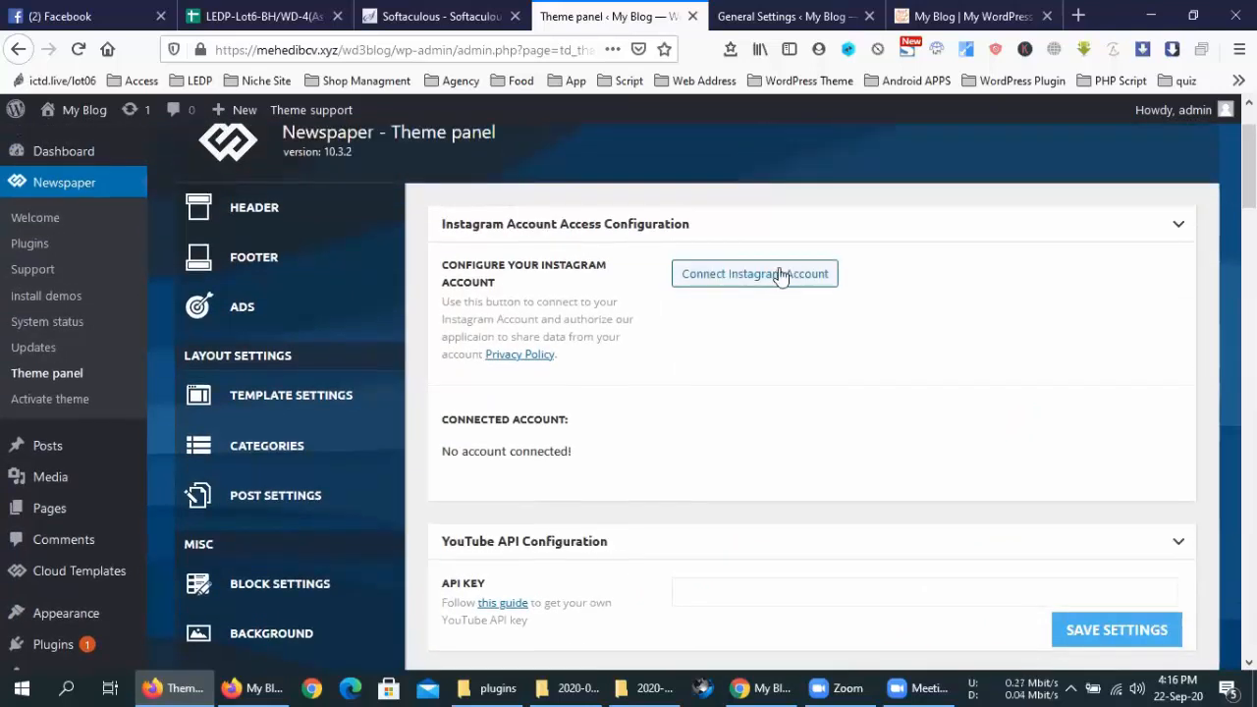
scroll(776, 402, down, 7)
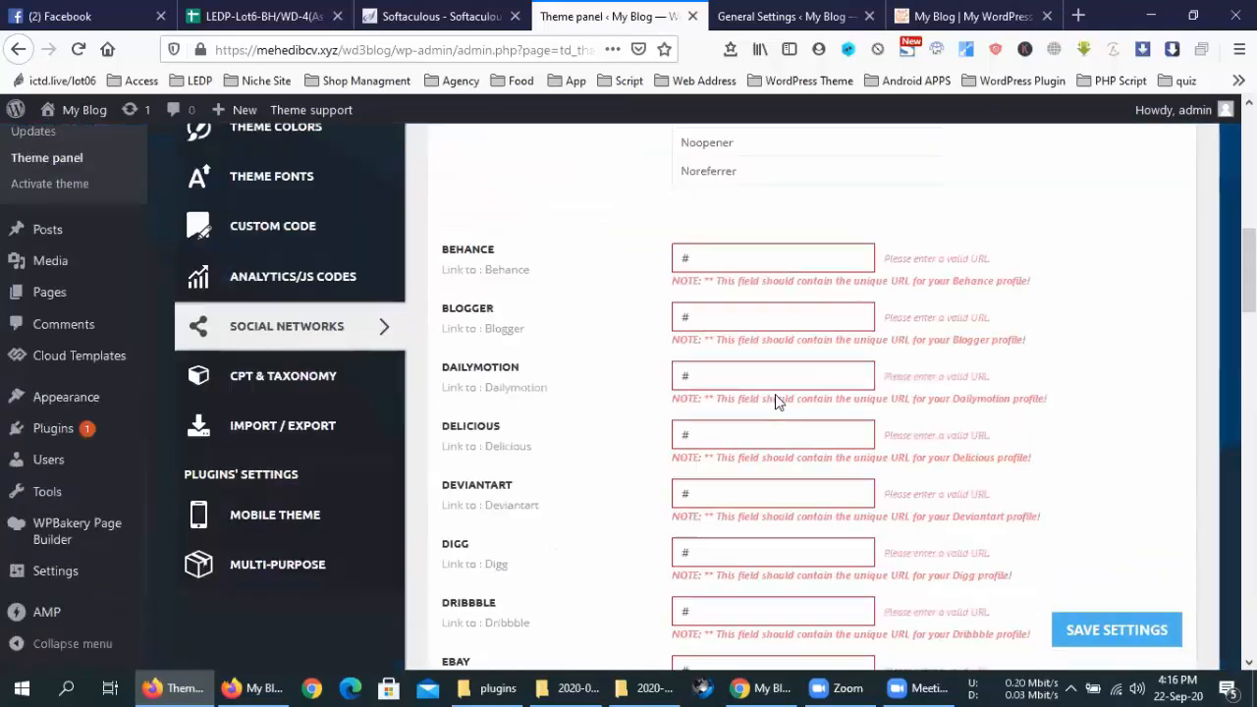
scroll(776, 395, down, 15)
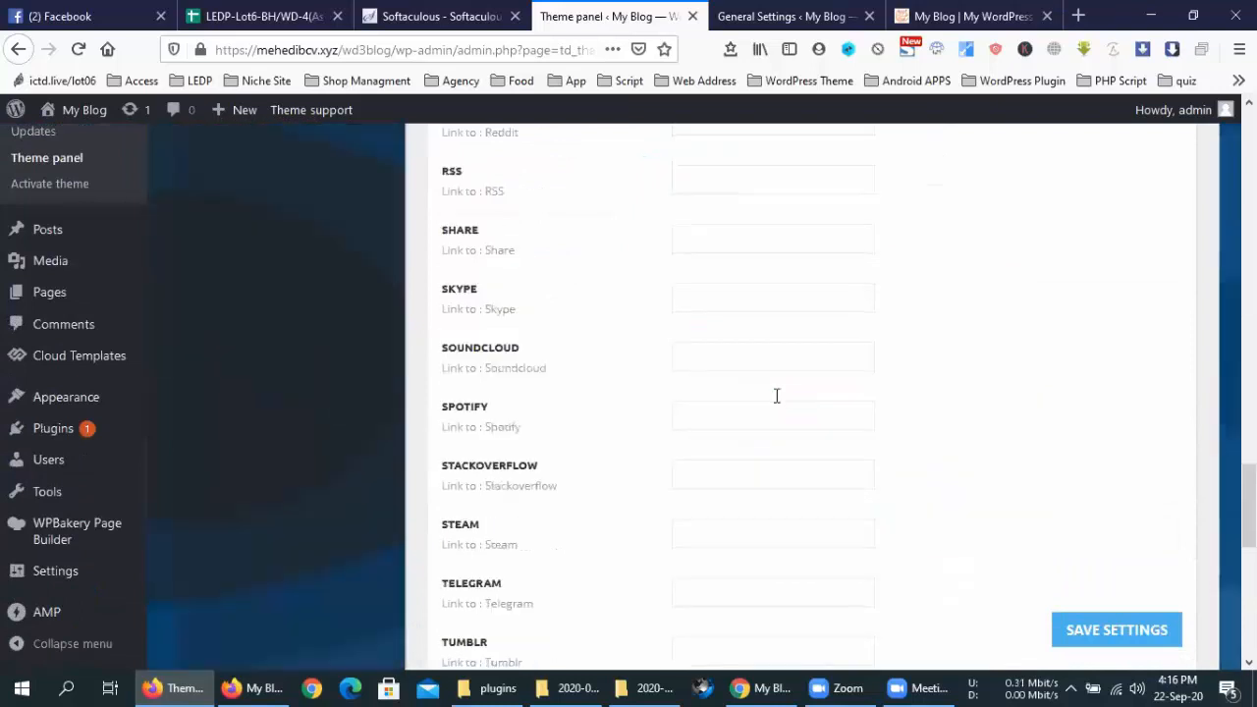
scroll(776, 396, up, 10)
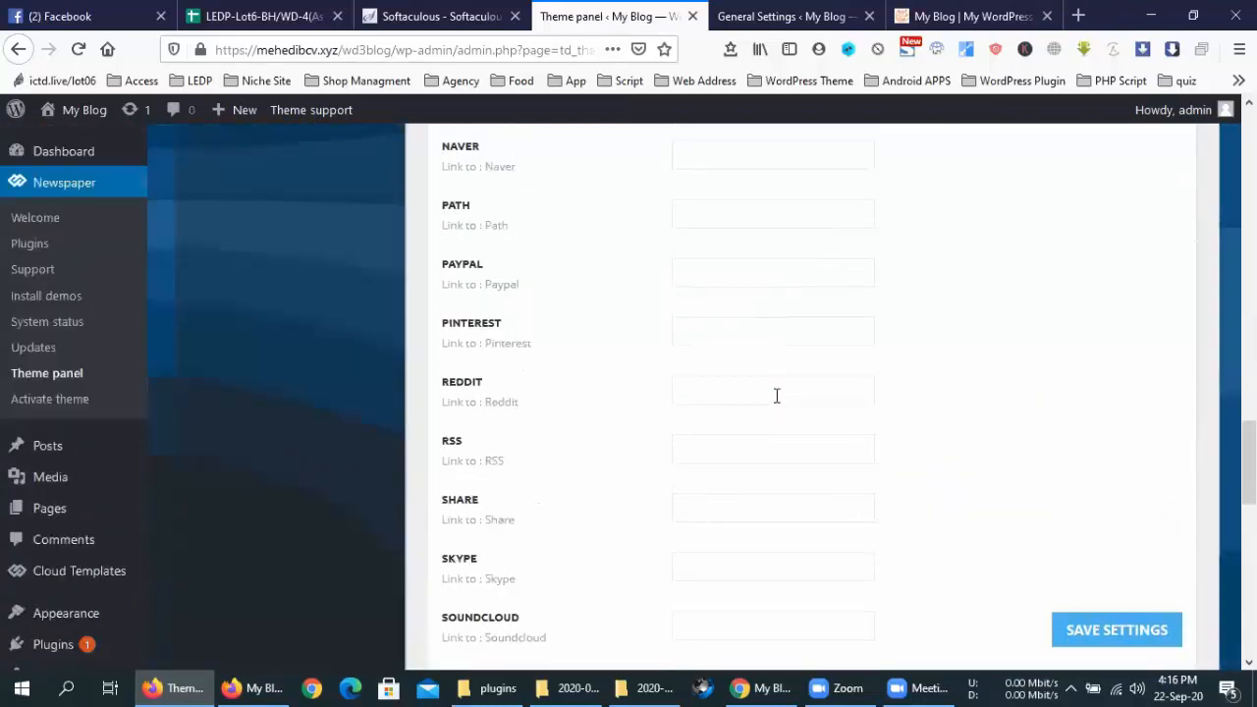
click(950, 10)
click(75, 55)
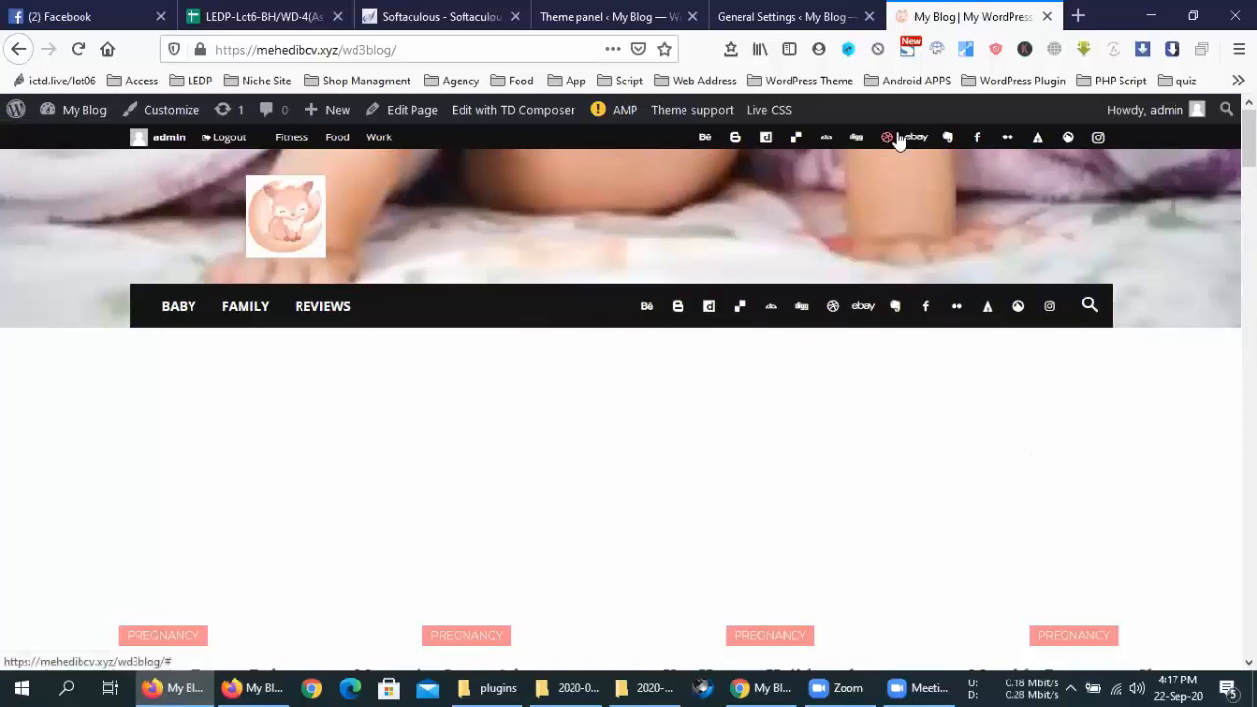
click(766, 13)
click(615, 12)
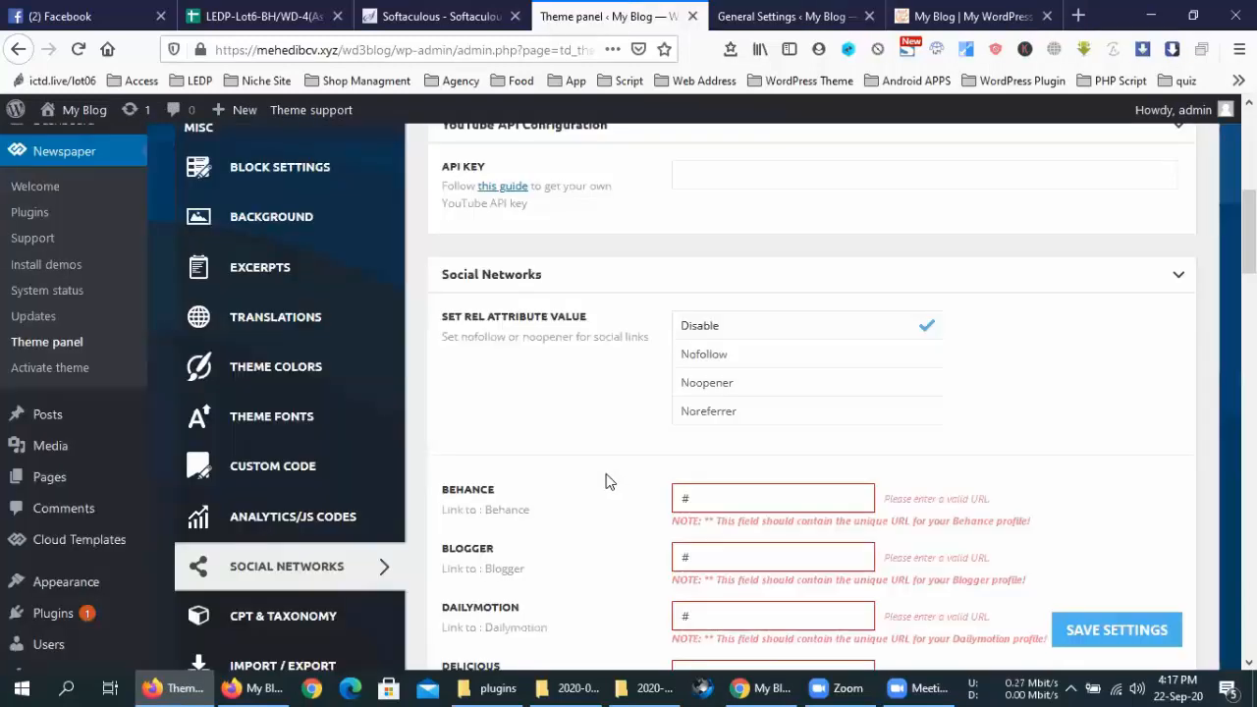
Set the Mobile Theme to be used for Mobile + AMP
scroll(606, 481, down, 2)
click(278, 535)
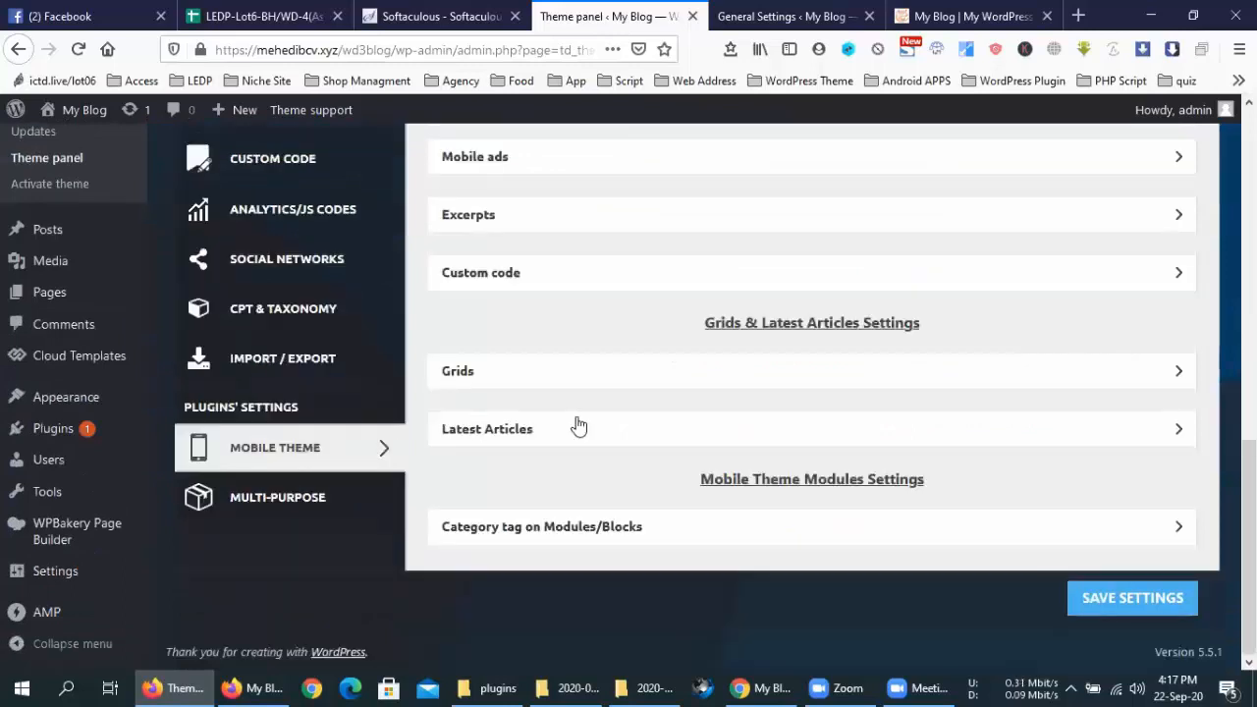
scroll(822, 362, up, 4)
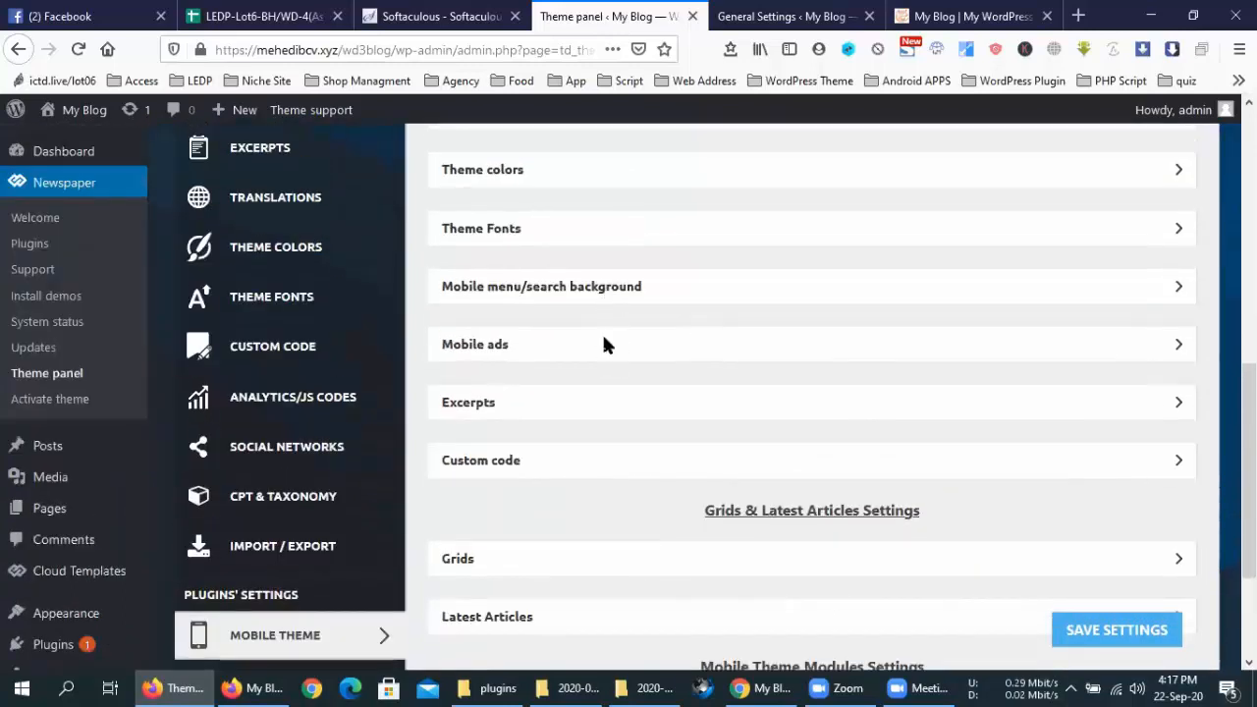
scroll(605, 210, up, 6)
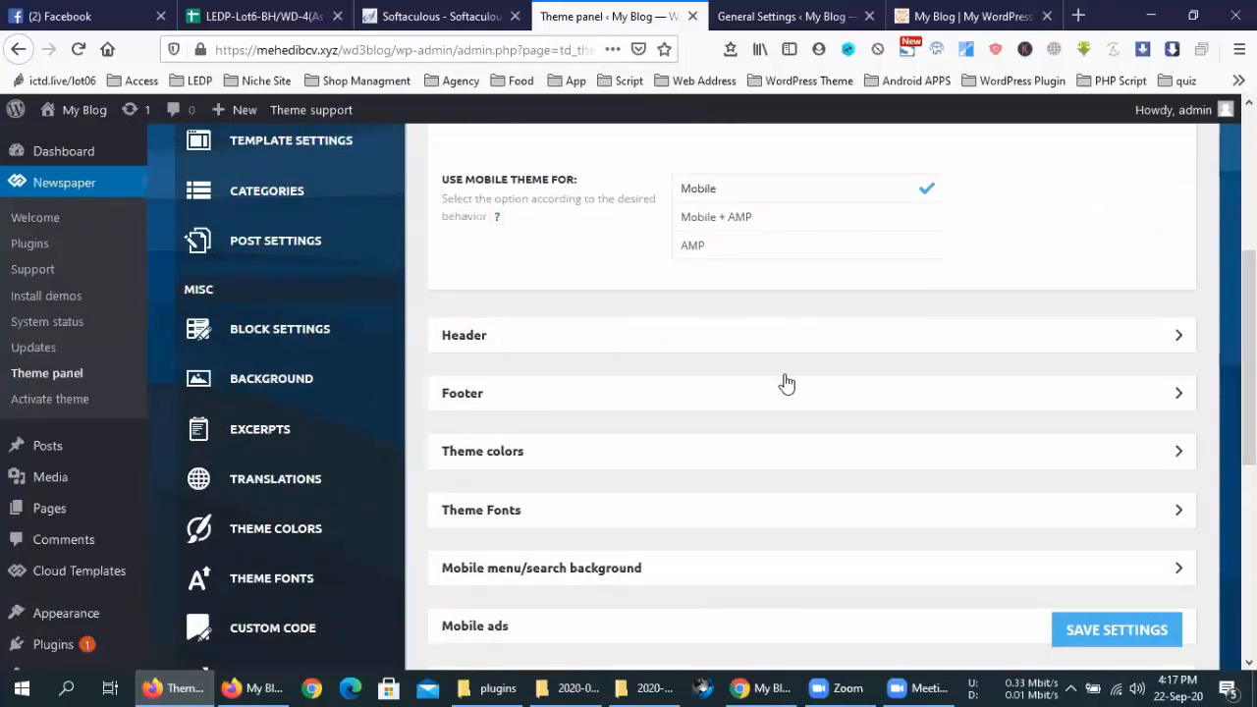
scroll(785, 388, up, 3)
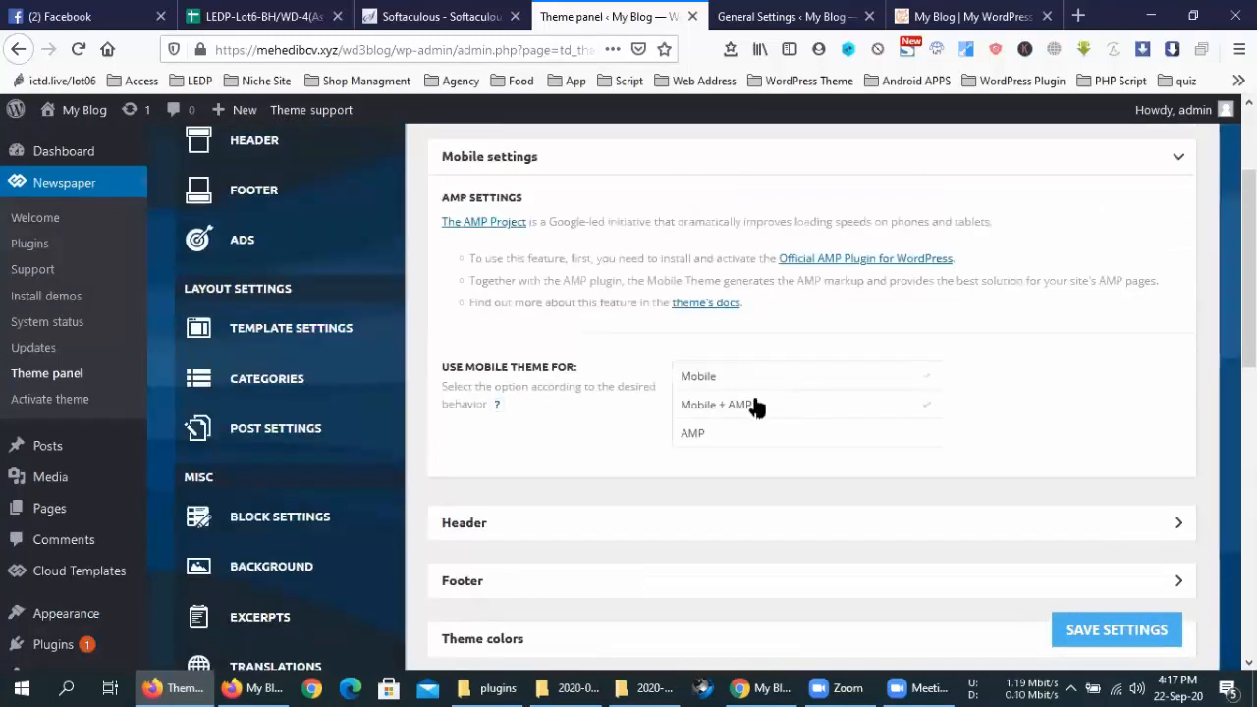
click(743, 404)
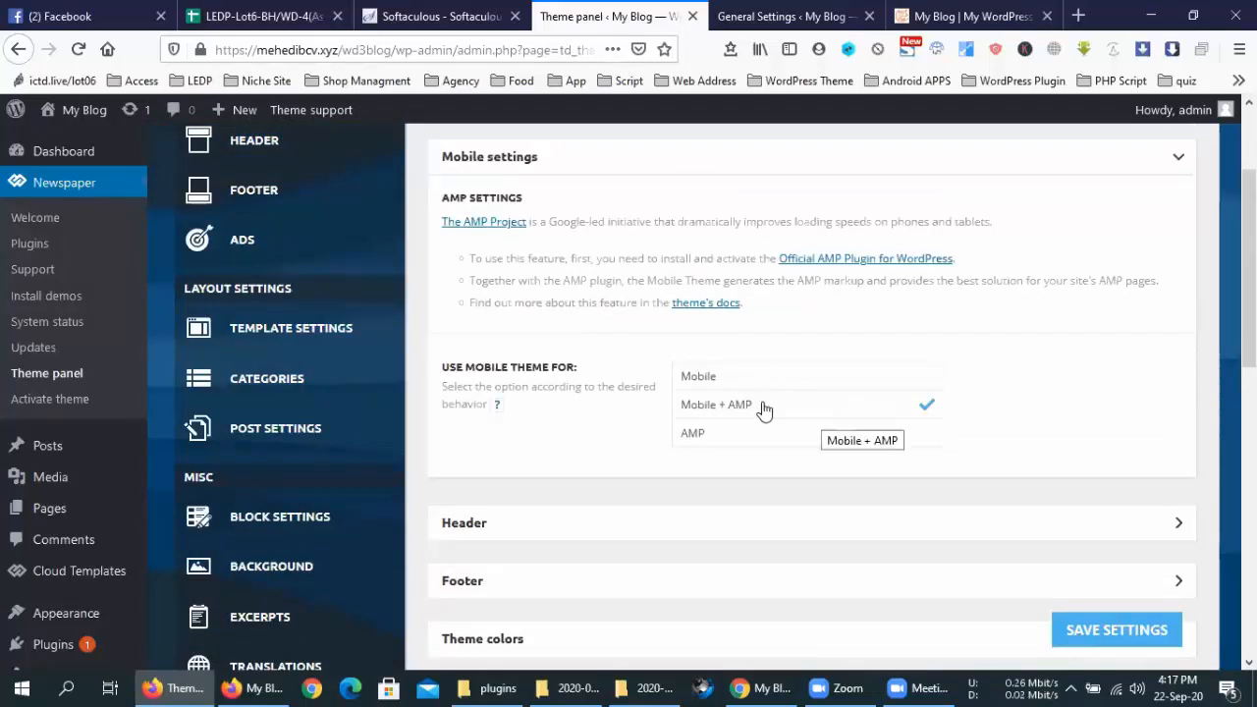
Choose td-demo-custom-menu as the Main Menu in the mobile Header settings
scroll(679, 340, down, 3)
click(677, 332)
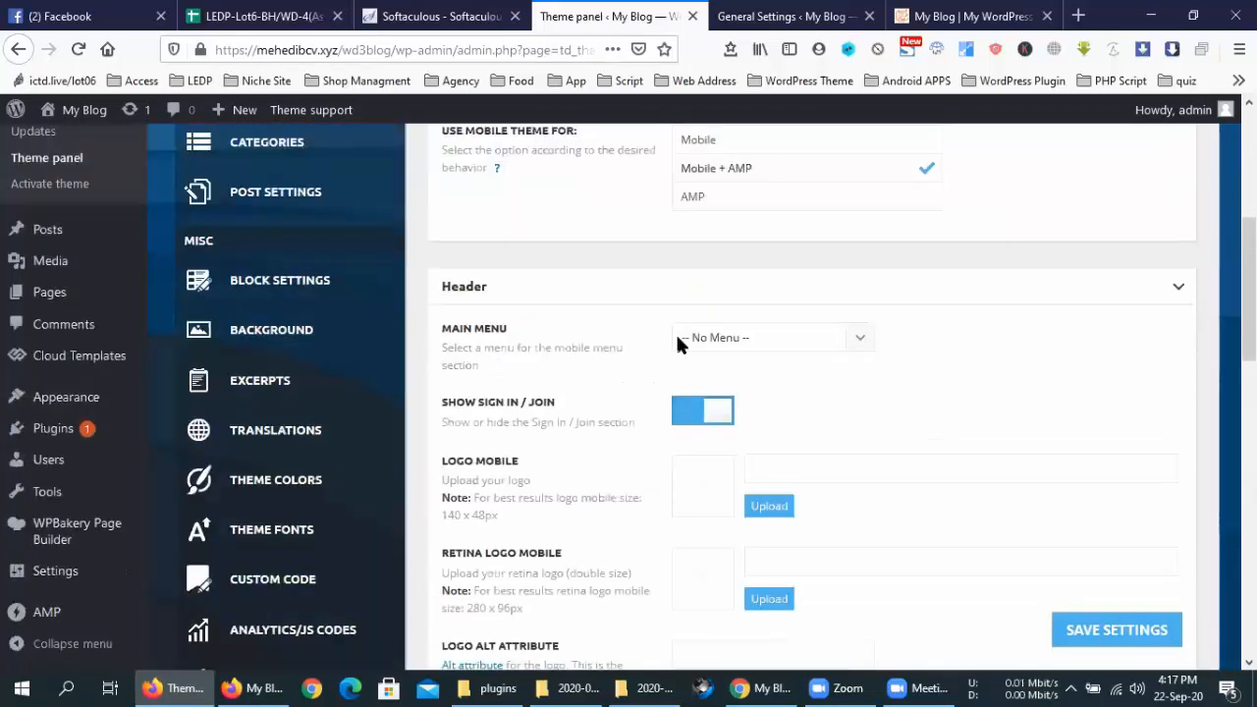
scroll(743, 299, down, 1)
click(744, 300)
click(776, 315)
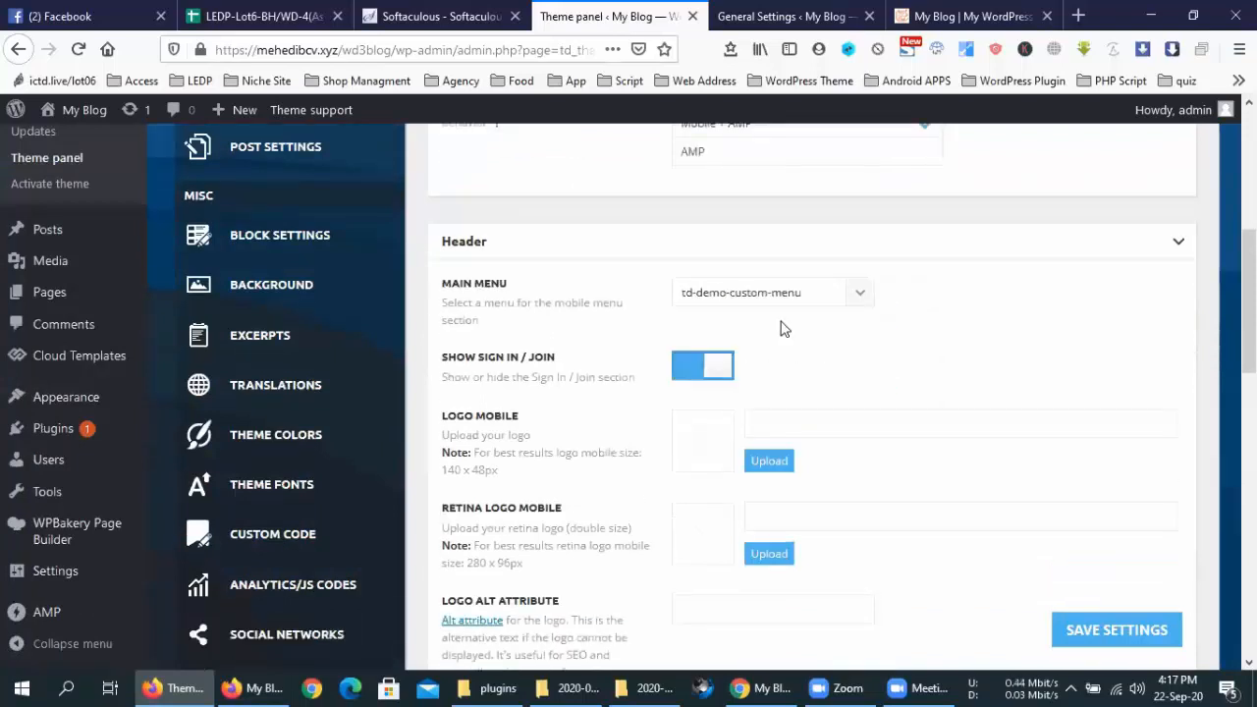
scroll(614, 245, down, 2)
scroll(614, 246, down, 1)
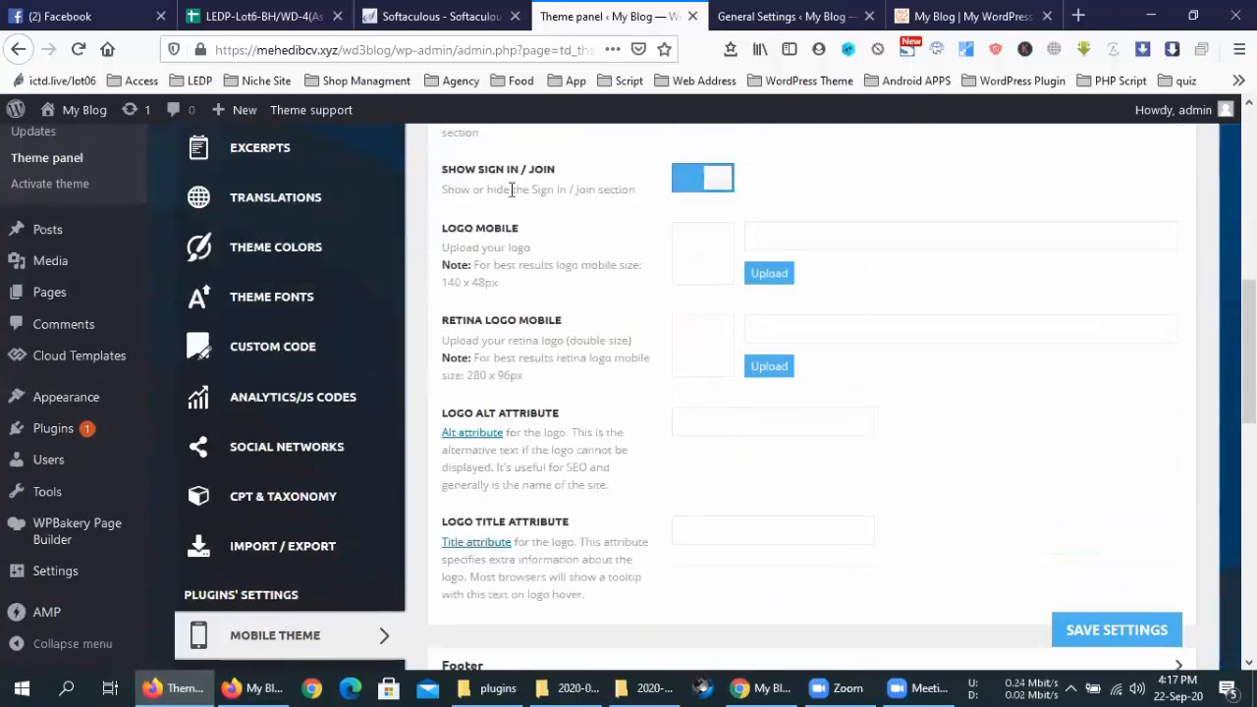
Choose the fox logo image from the Media Library as the Retina Logo Mobile
click(764, 273)
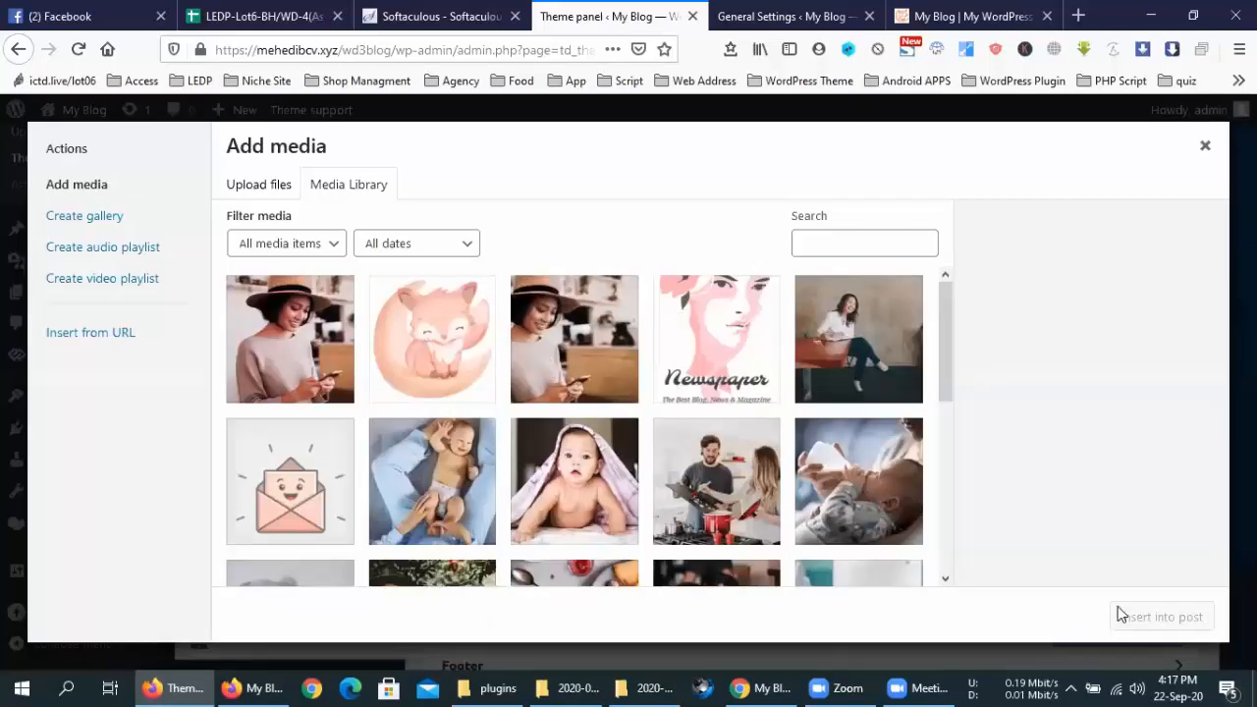
click(473, 365)
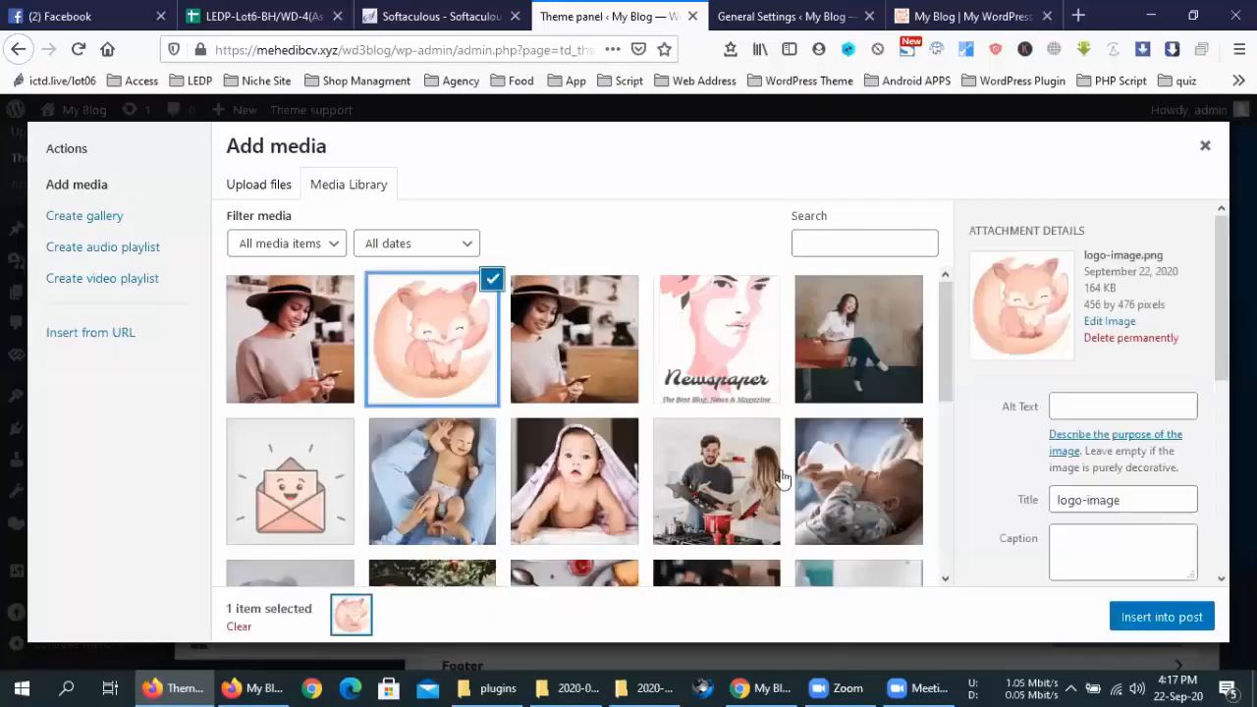
click(1161, 617)
click(1121, 621)
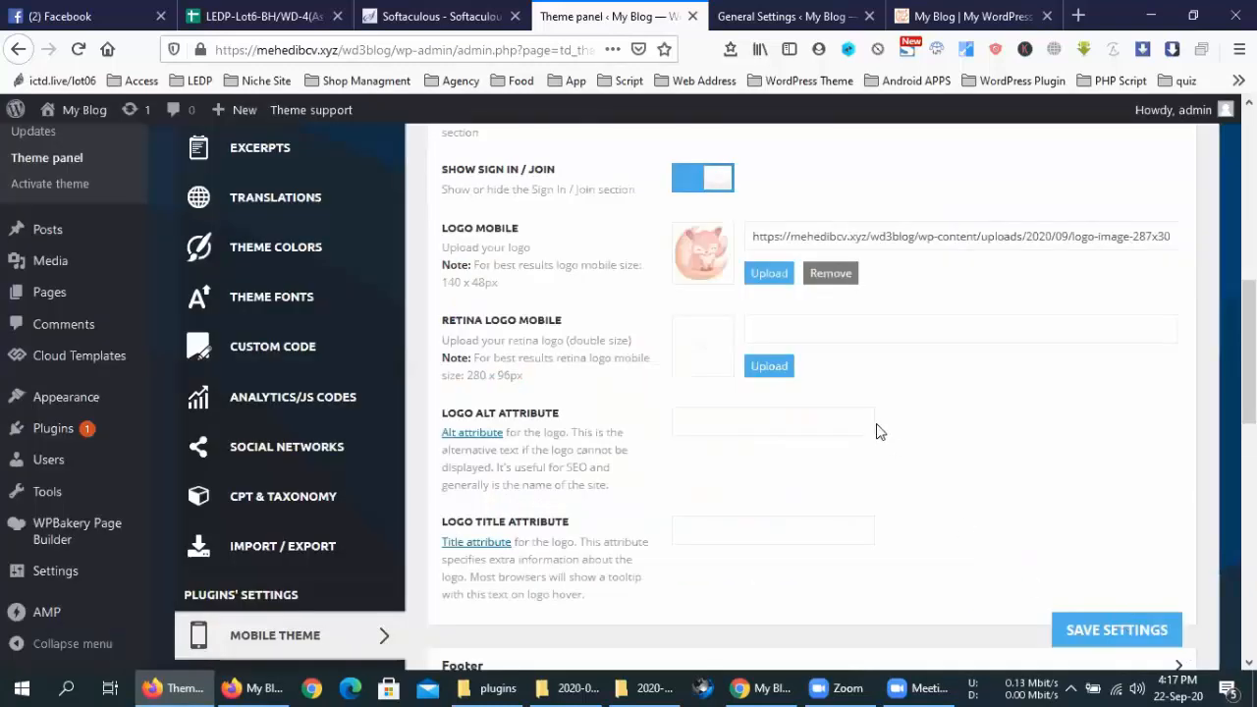
scroll(783, 311, down, 2)
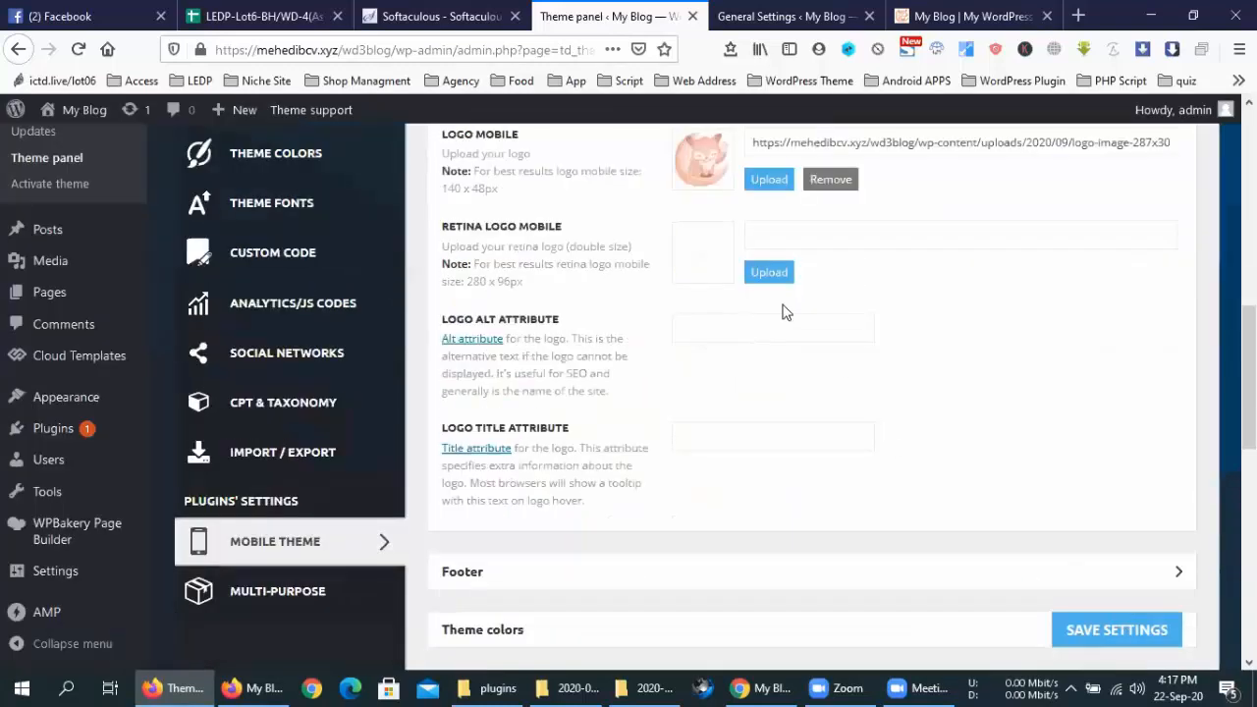
scroll(766, 337, down, 1)
scroll(766, 337, down, 1)
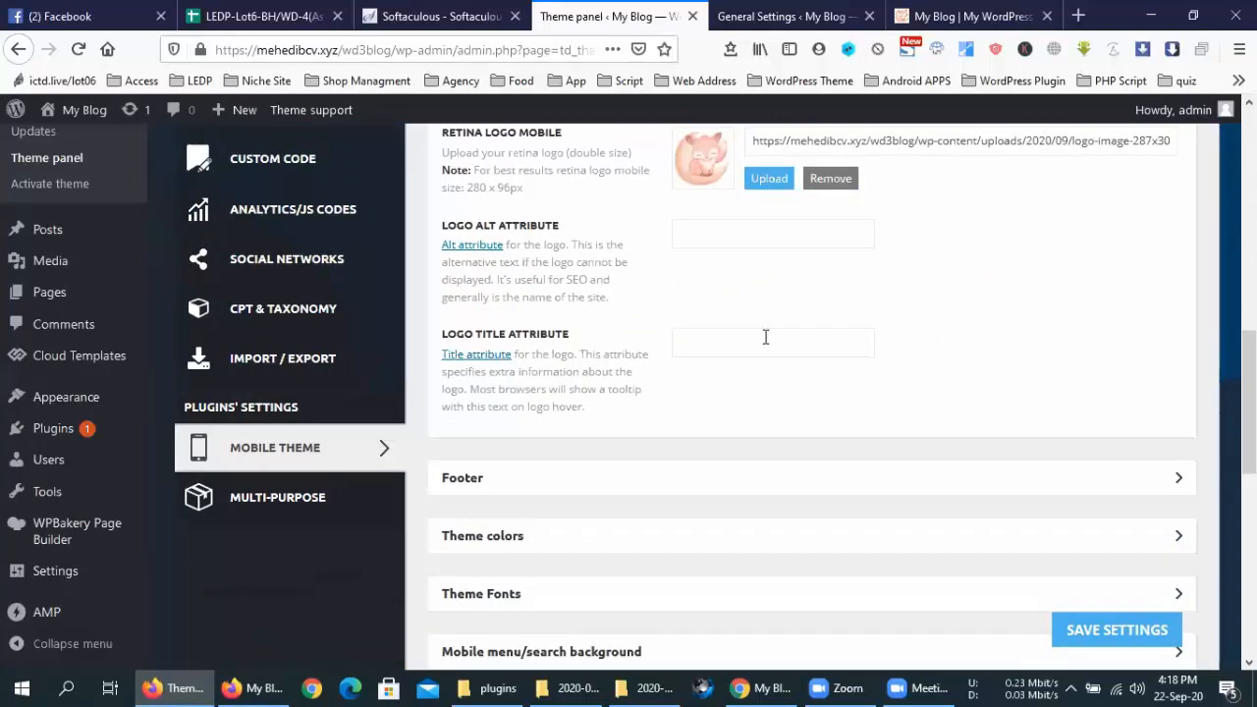
scroll(766, 337, up, 2)
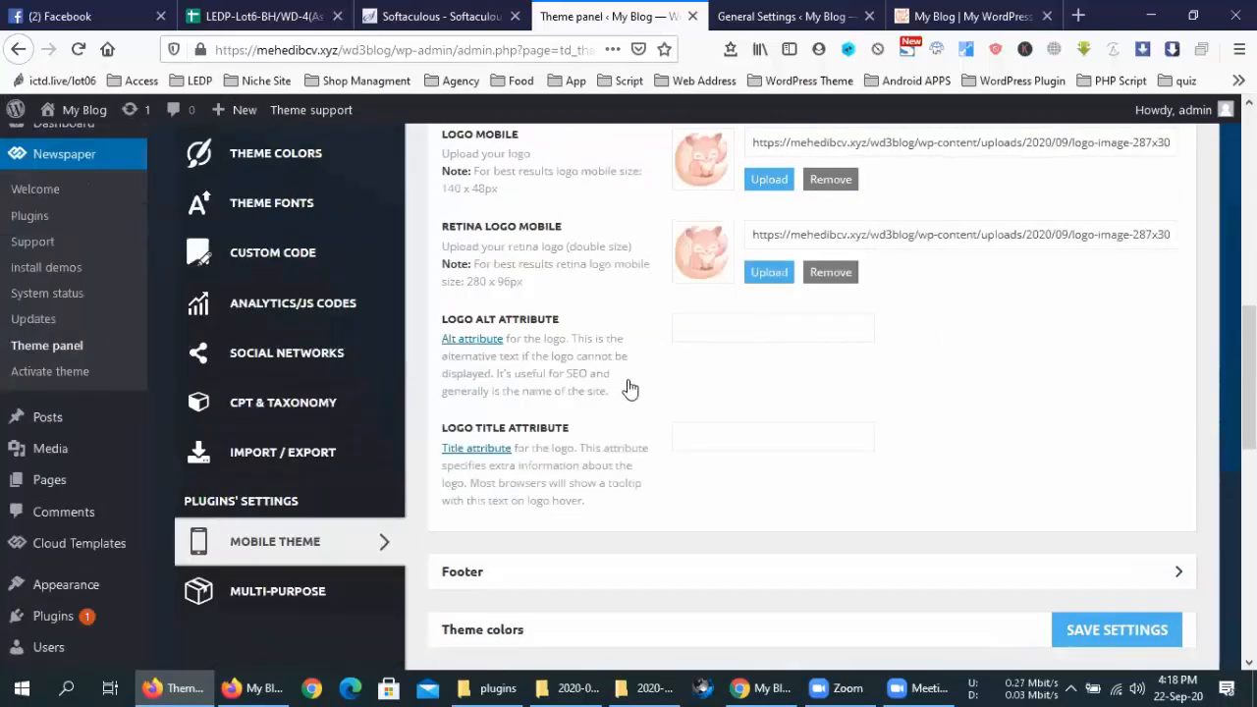
Expand the Footer section and insert the fox logo-image.png as the Footer Logo
scroll(646, 377, down, 4)
click(803, 350)
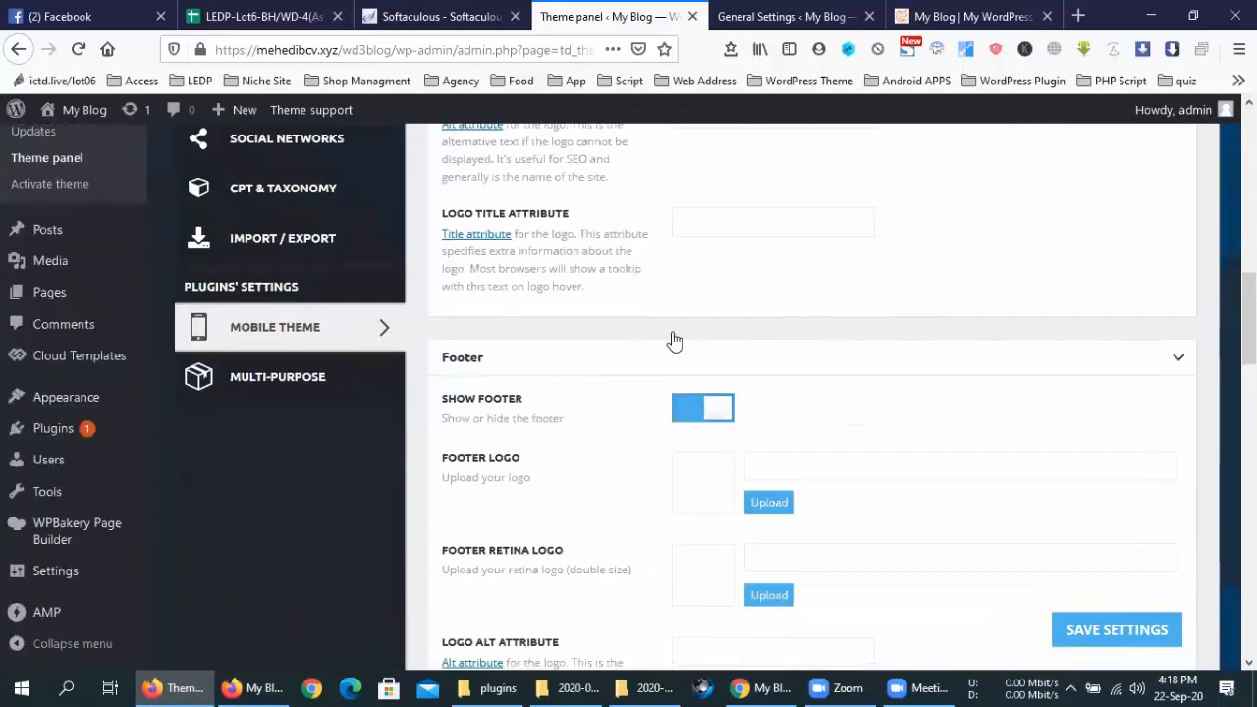
scroll(747, 432, down, 3)
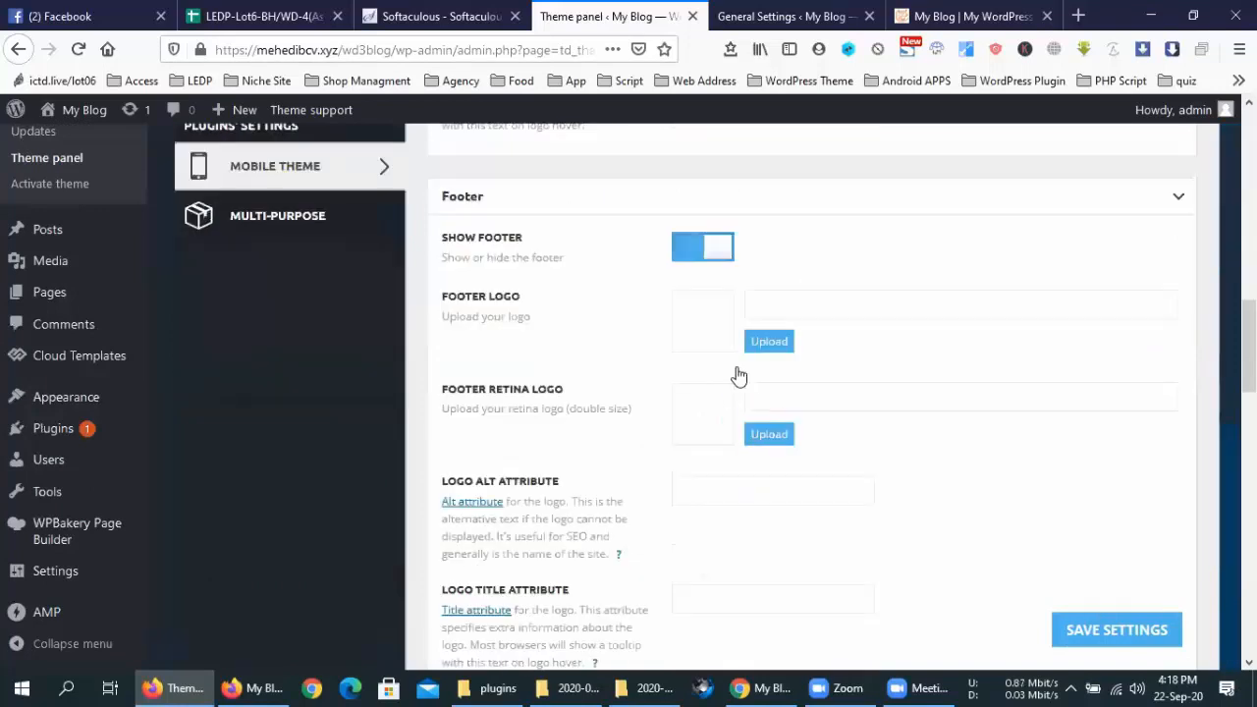
click(767, 344)
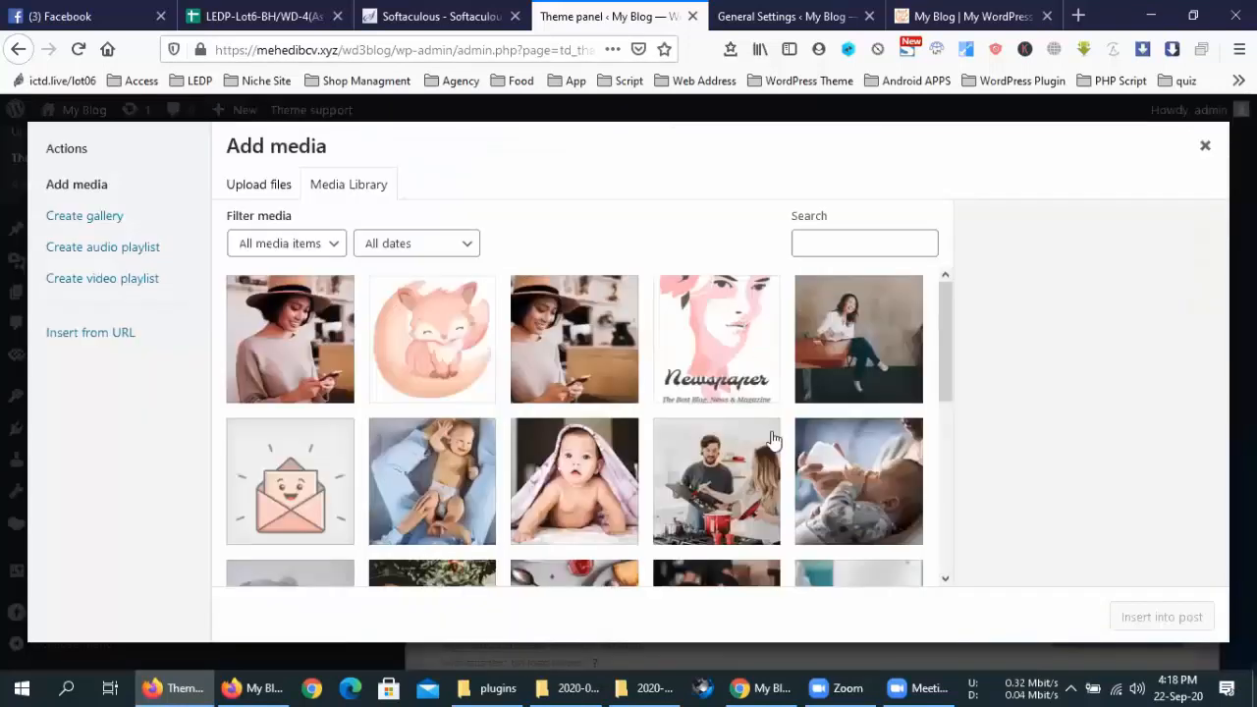
click(416, 348)
click(1139, 625)
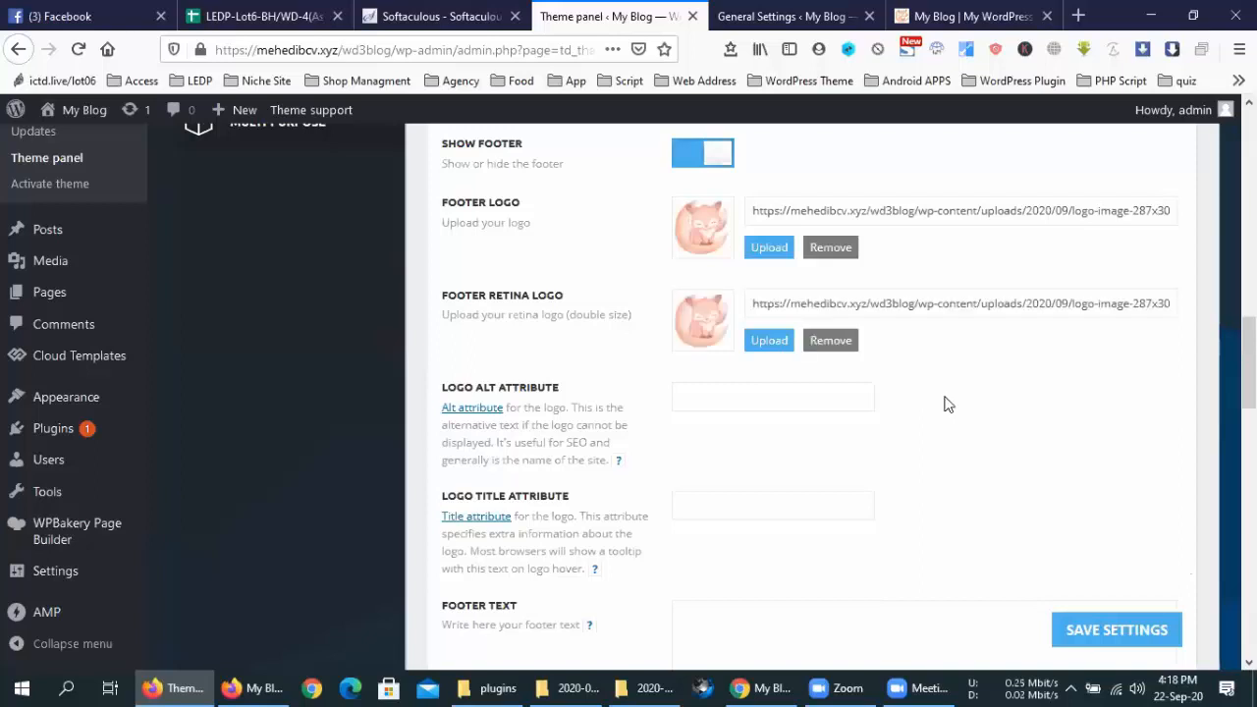
scroll(946, 404, down, 5)
scroll(855, 396, up, 3)
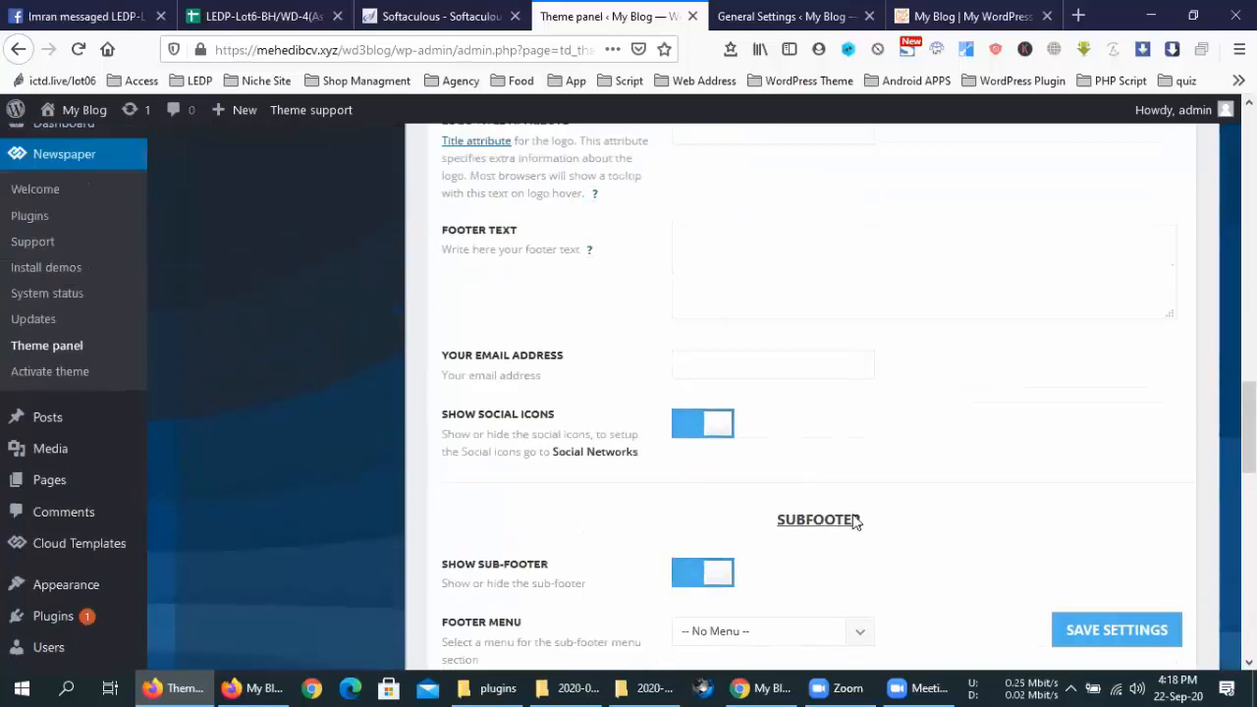
scroll(878, 525, down, 3)
Enter 'কেউ যদি কপি করে আমার লেখা তাহলে খবর আছে' in the Subfooter Footer Copyright Text box
scroll(878, 525, down, 2)
click(721, 444)
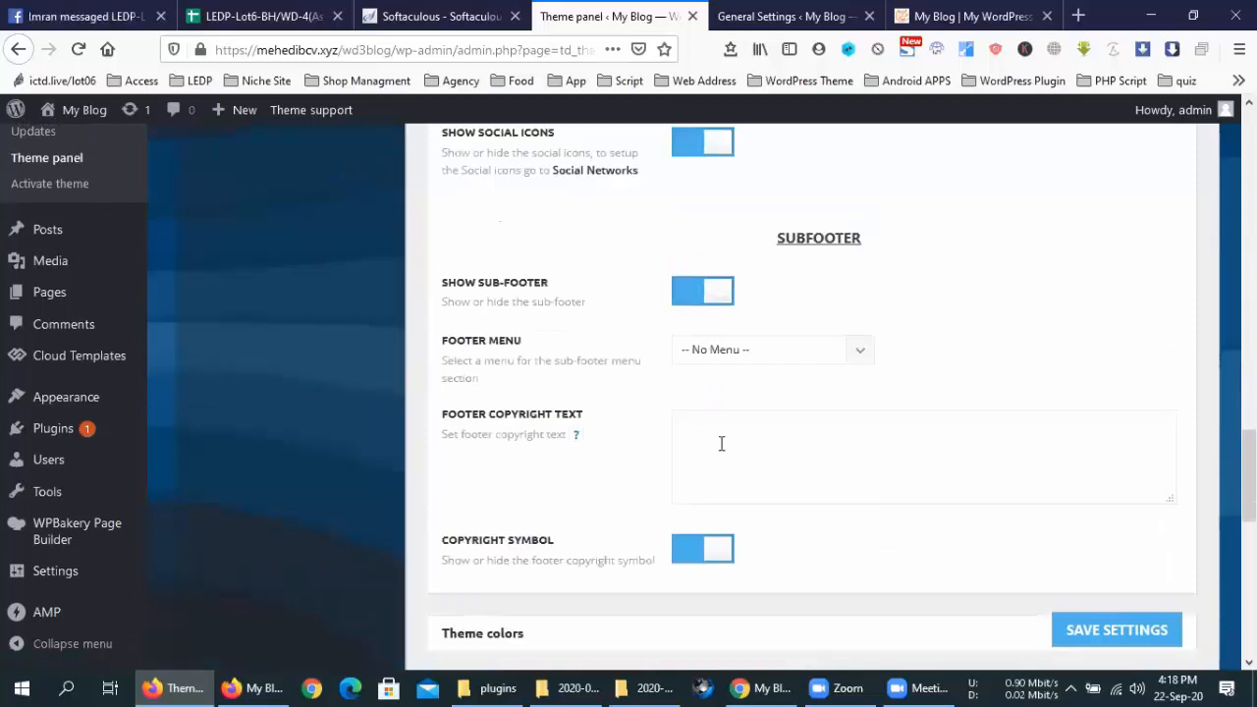
text(tex)
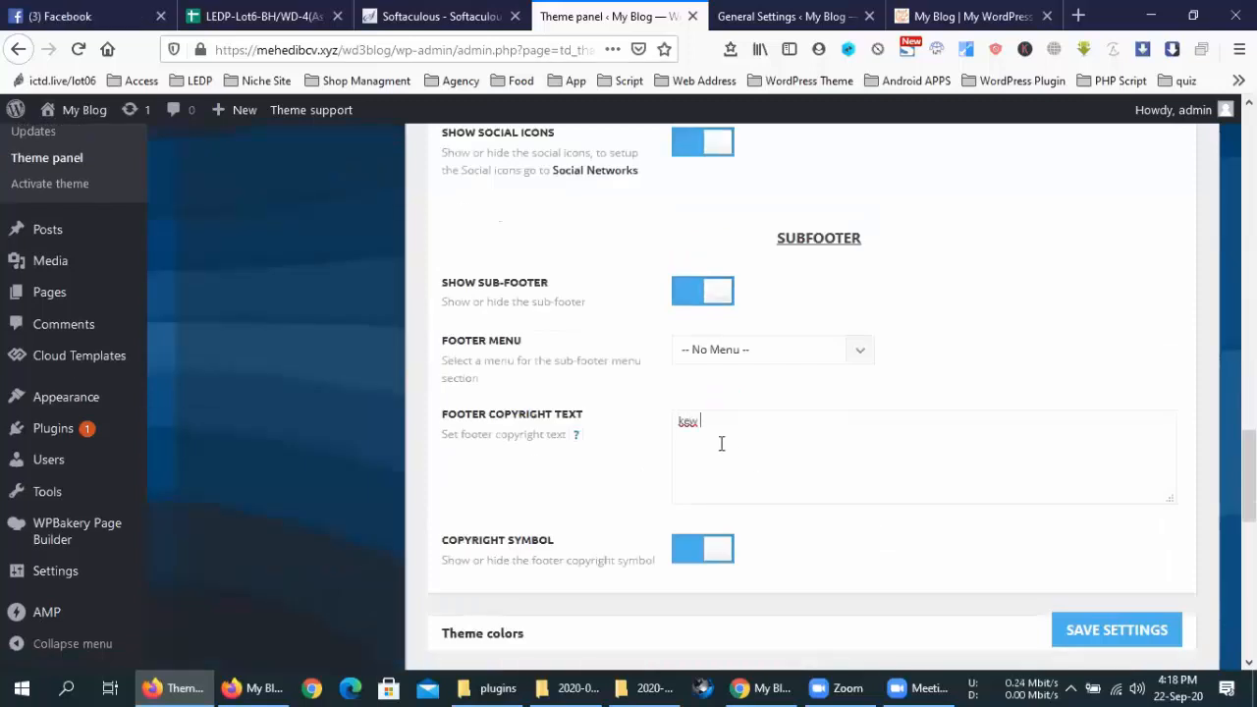
key(BackSpace)
key(BackSpace)
key(BackSpace)
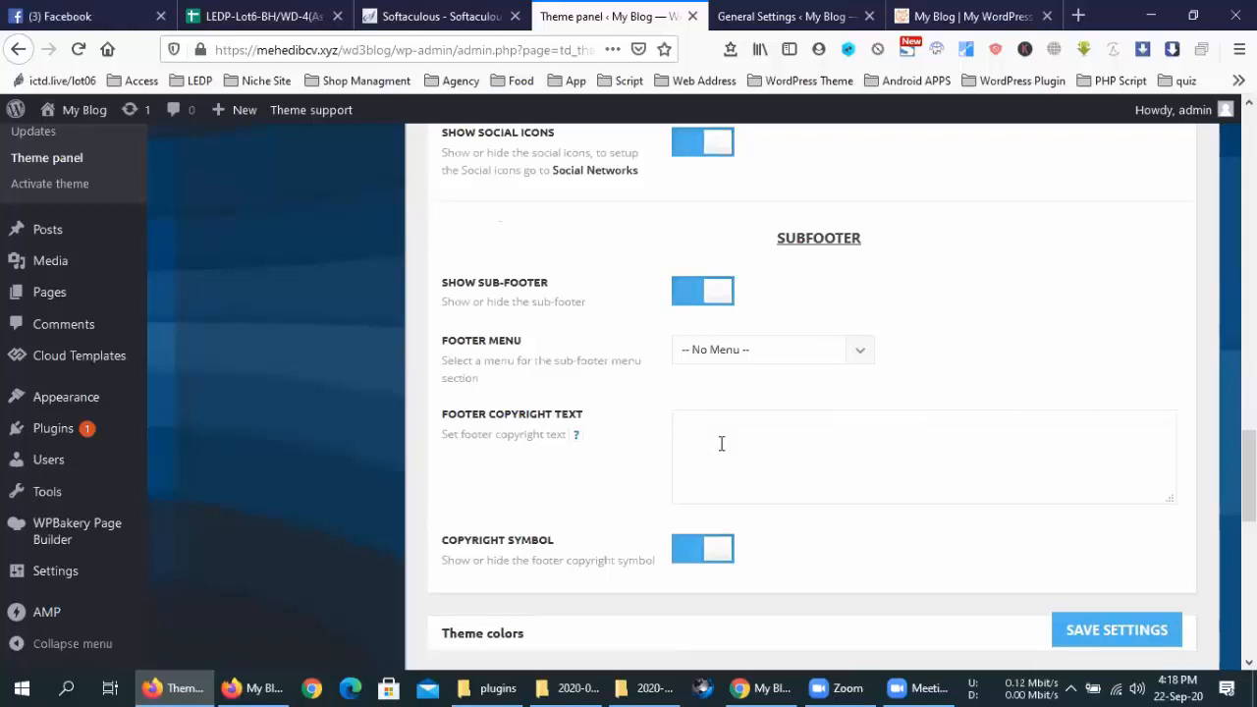
text(কেই)
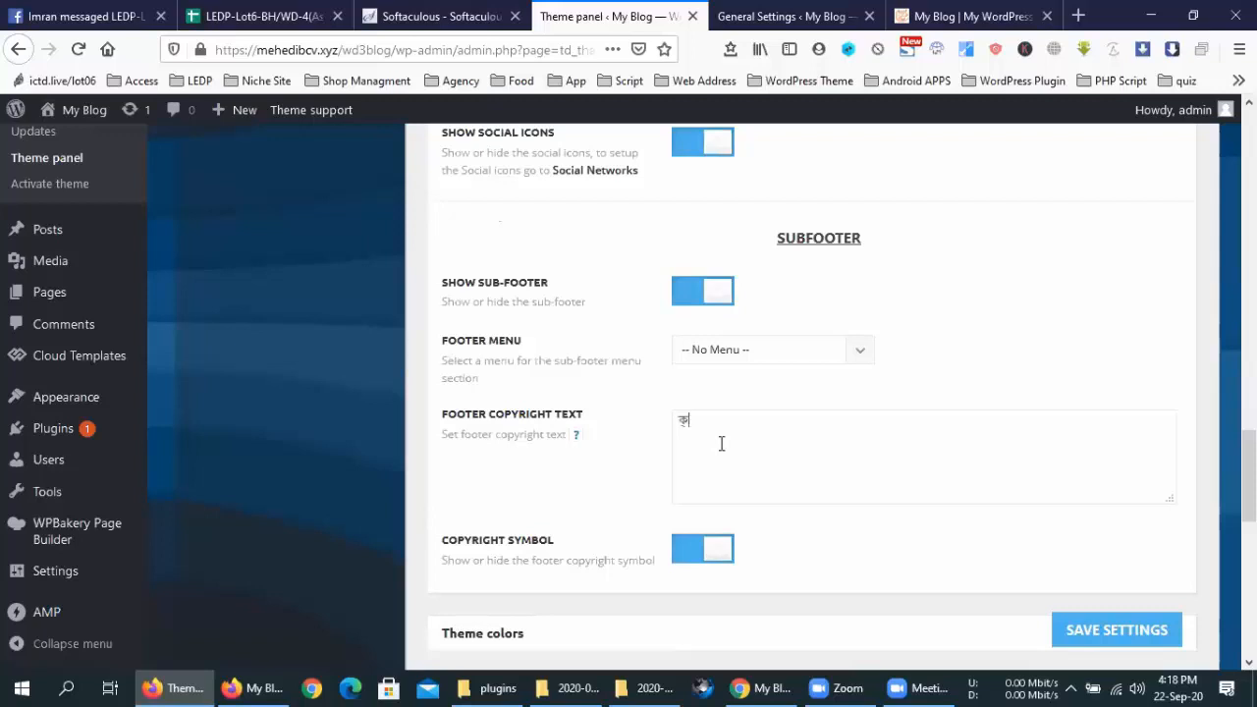
key(BackSpace)
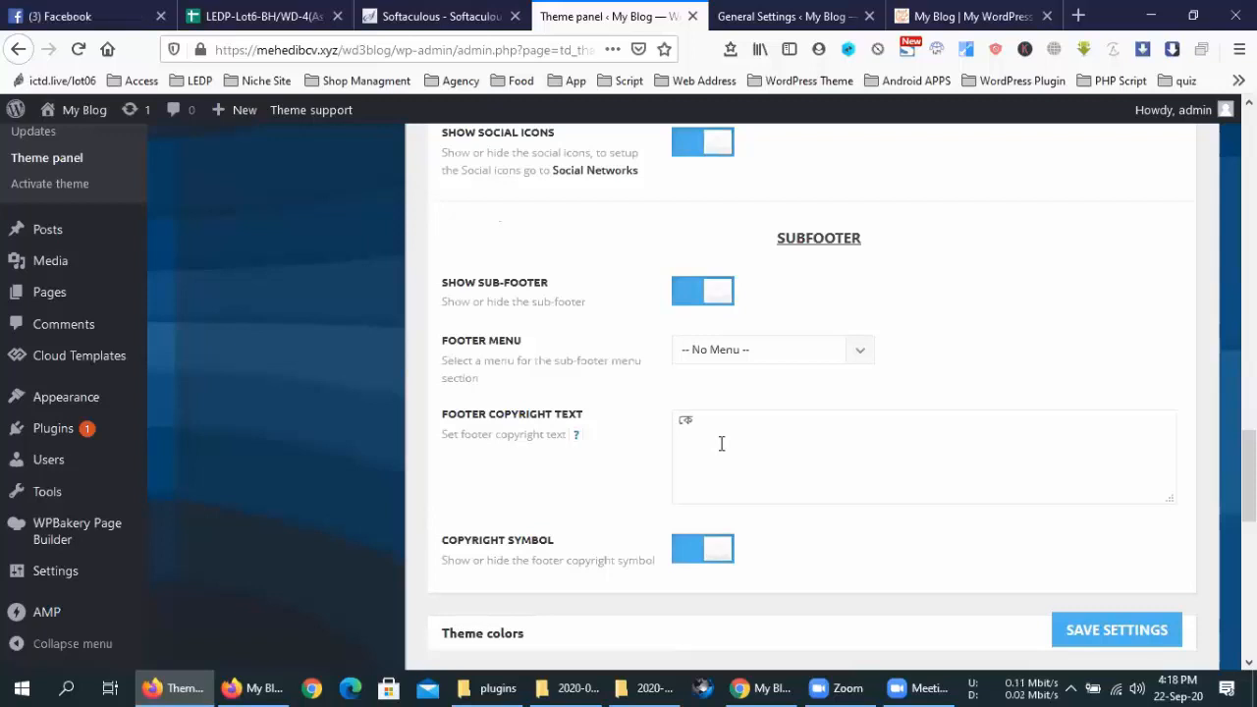
text(উ)
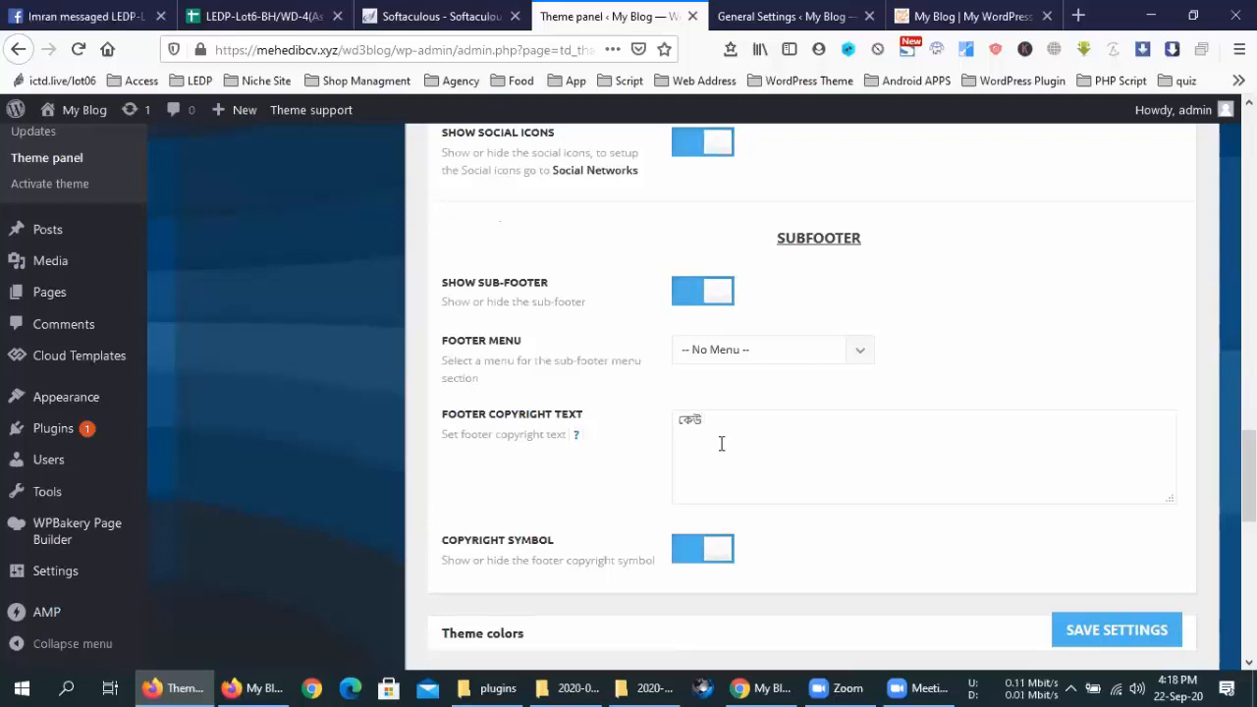
text( যদি ক)
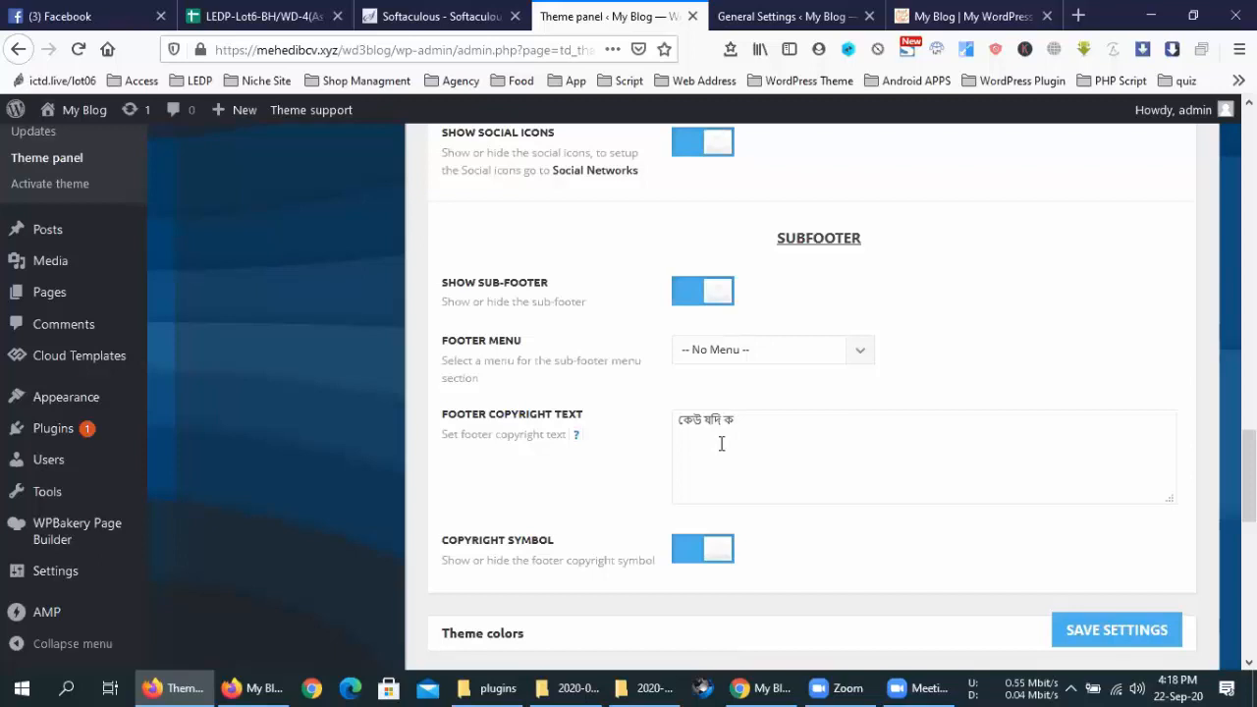
text(পি করে আ্যা=)
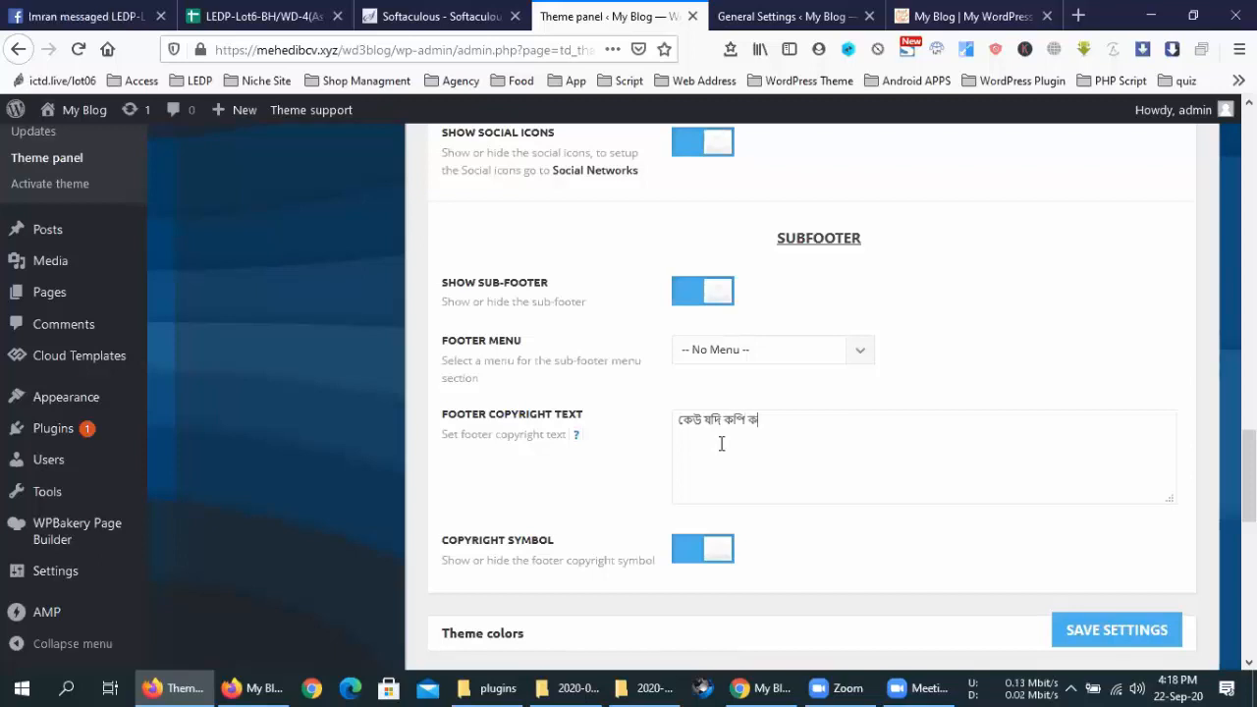
key(BackSpace)
key(BackSpace)
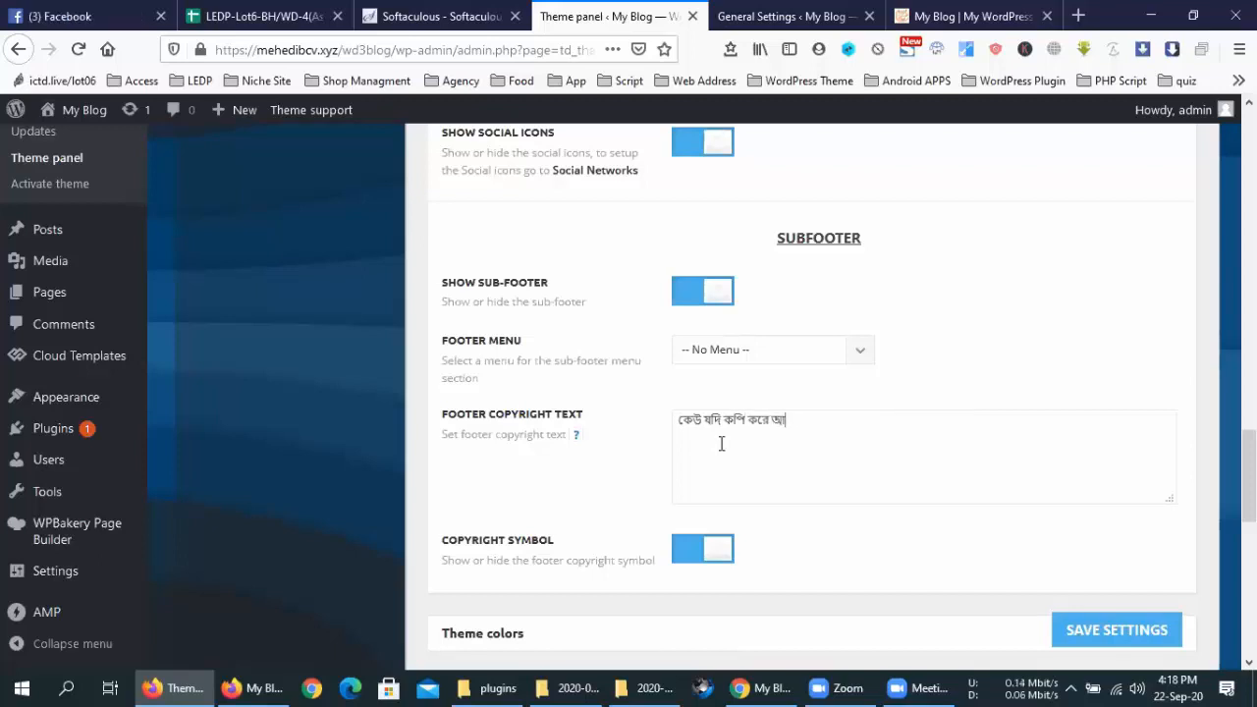
text(মার এ)
key(BackSpace)
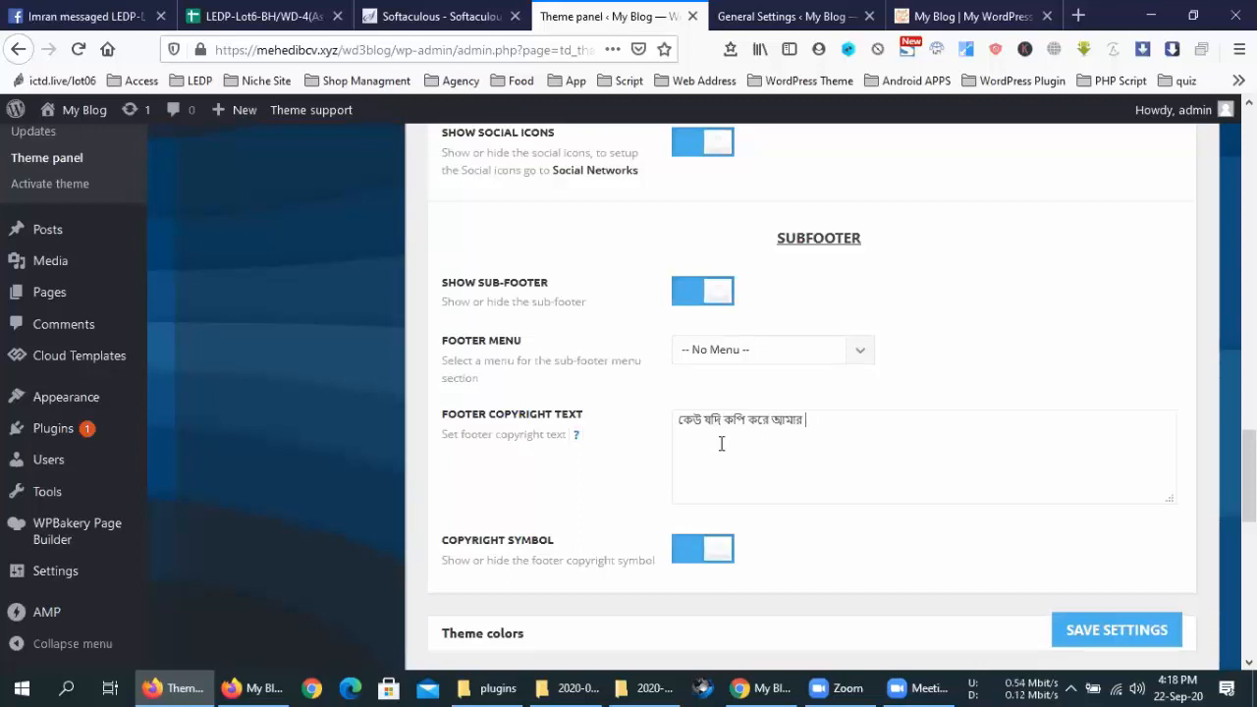
text(ল)
key(BackSpace)
text(খে)
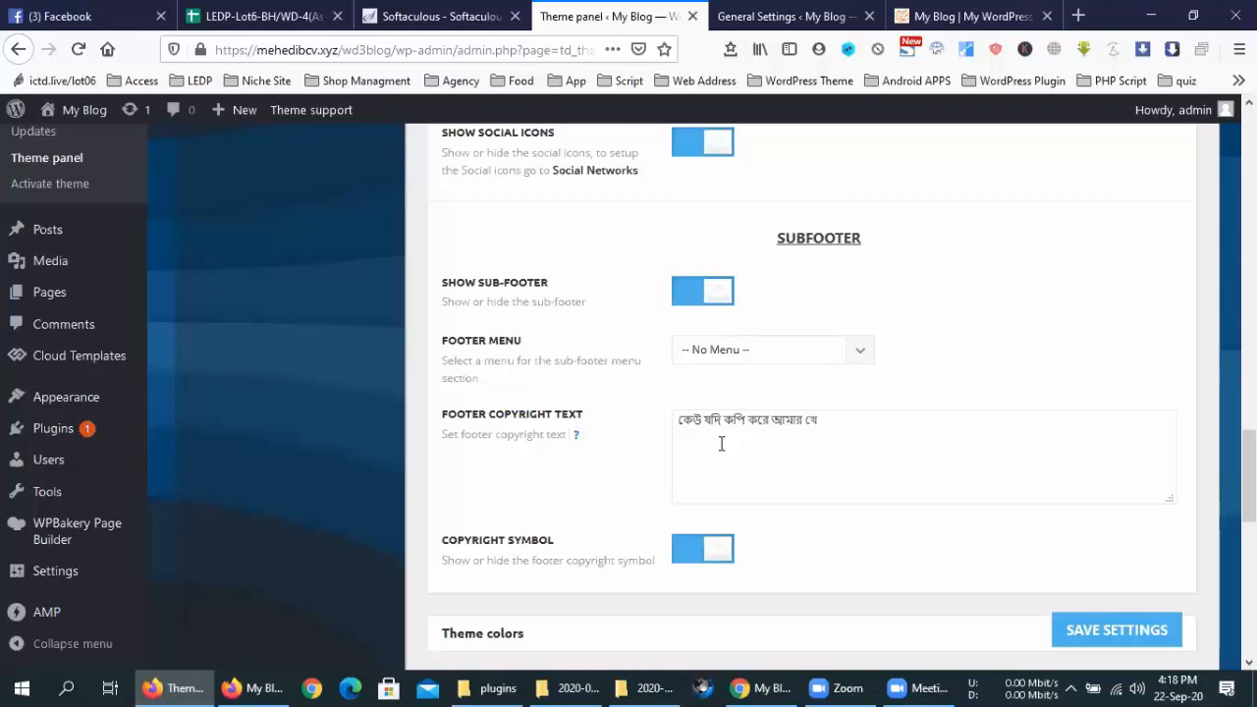
key(BackSpace)
key(BackSpace)
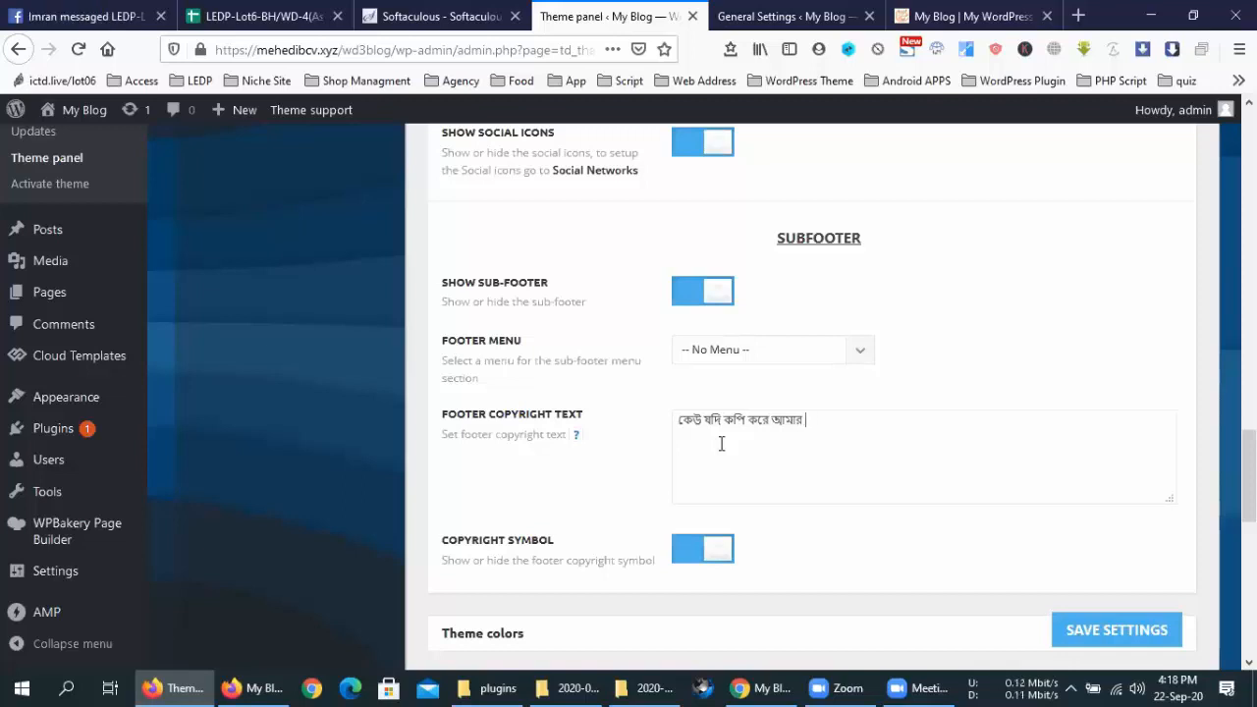
text(লেখা)
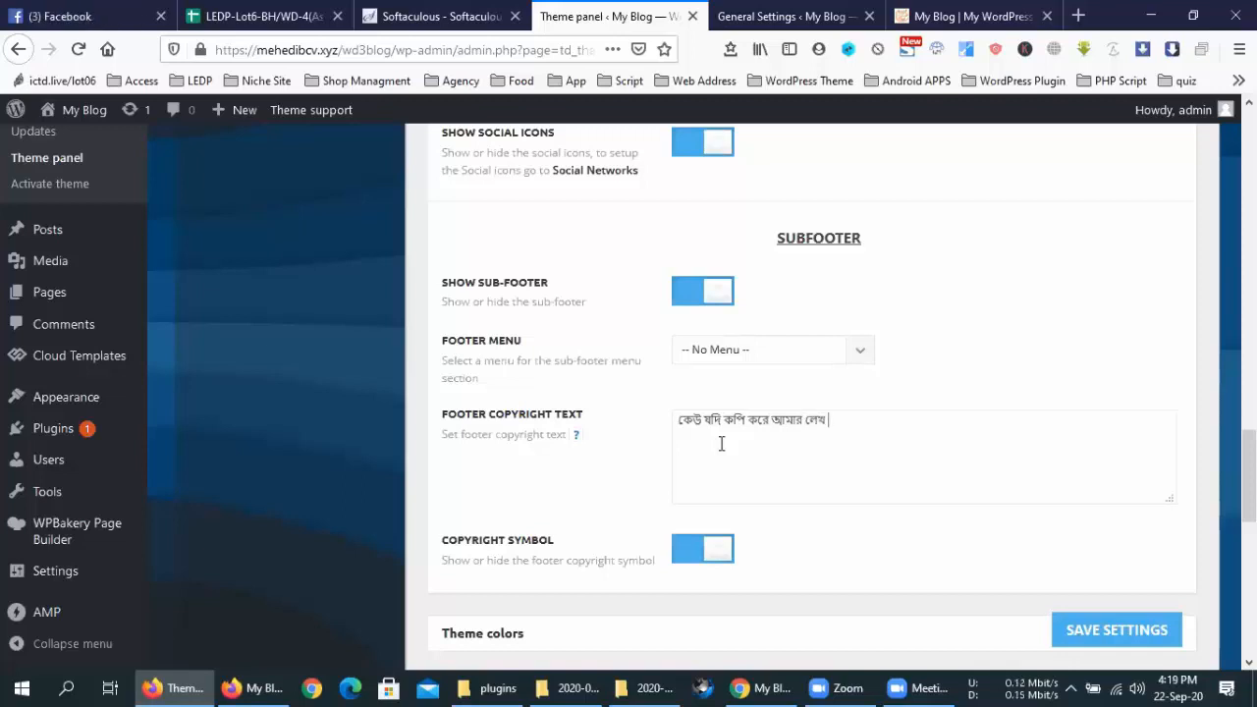
text( তাহলে খবর)
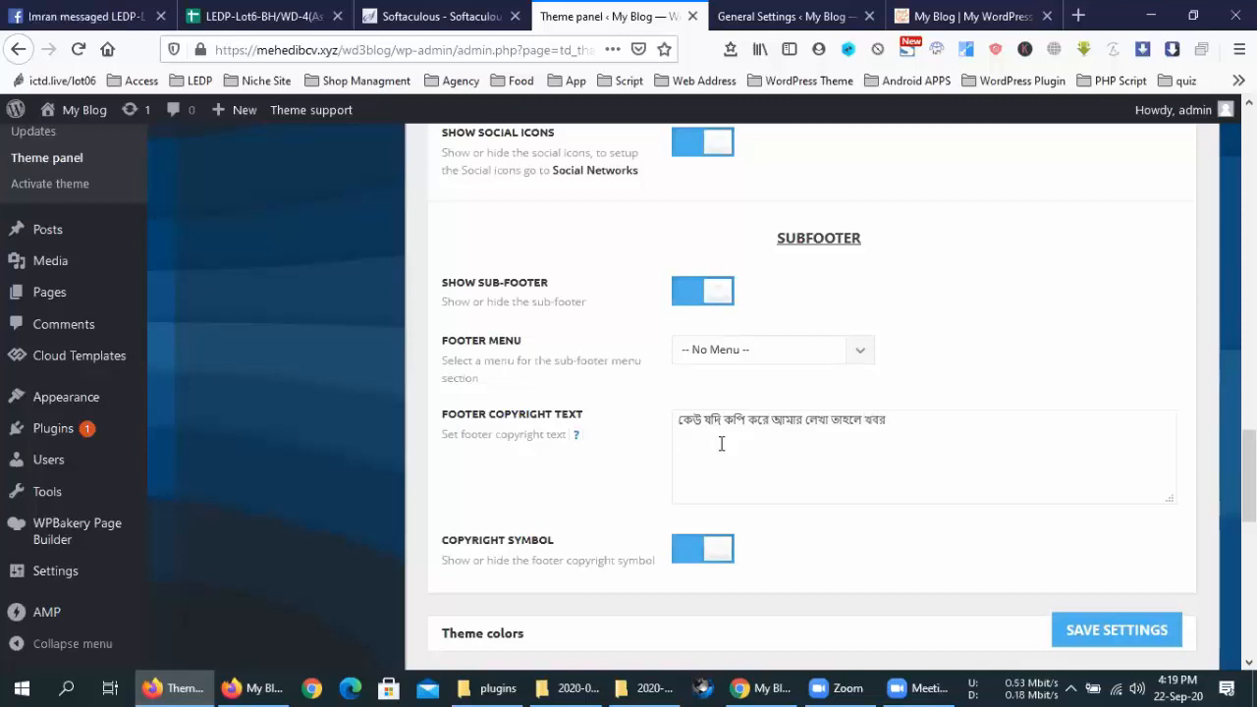
text( আছে)
Save the Theme panel settings, then briefly open and close the Windows volume controls
click(1129, 634)
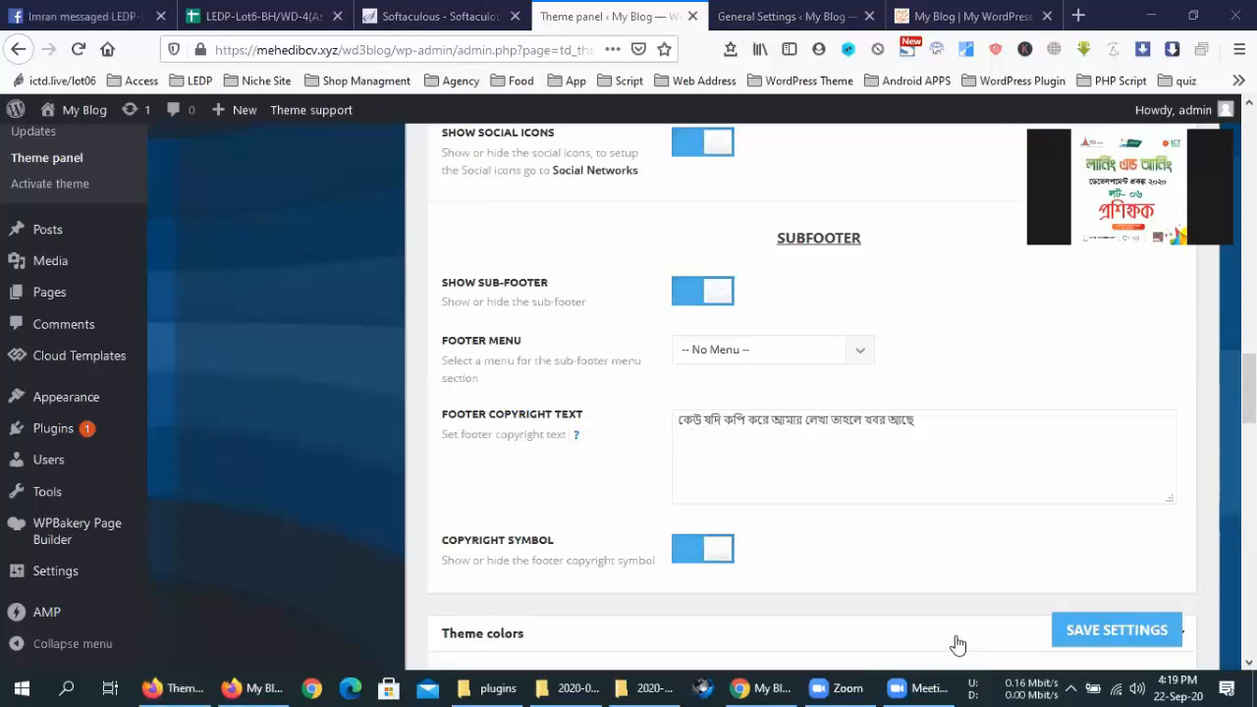
click(1136, 686)
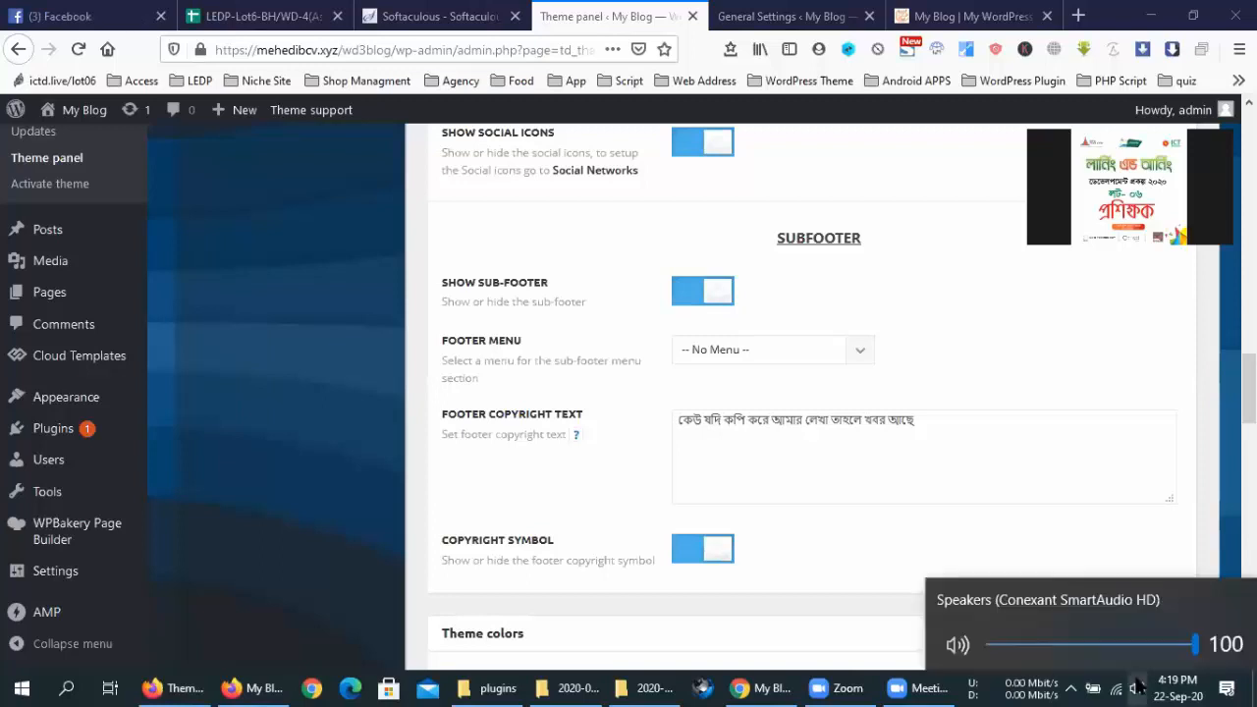
click(1136, 686)
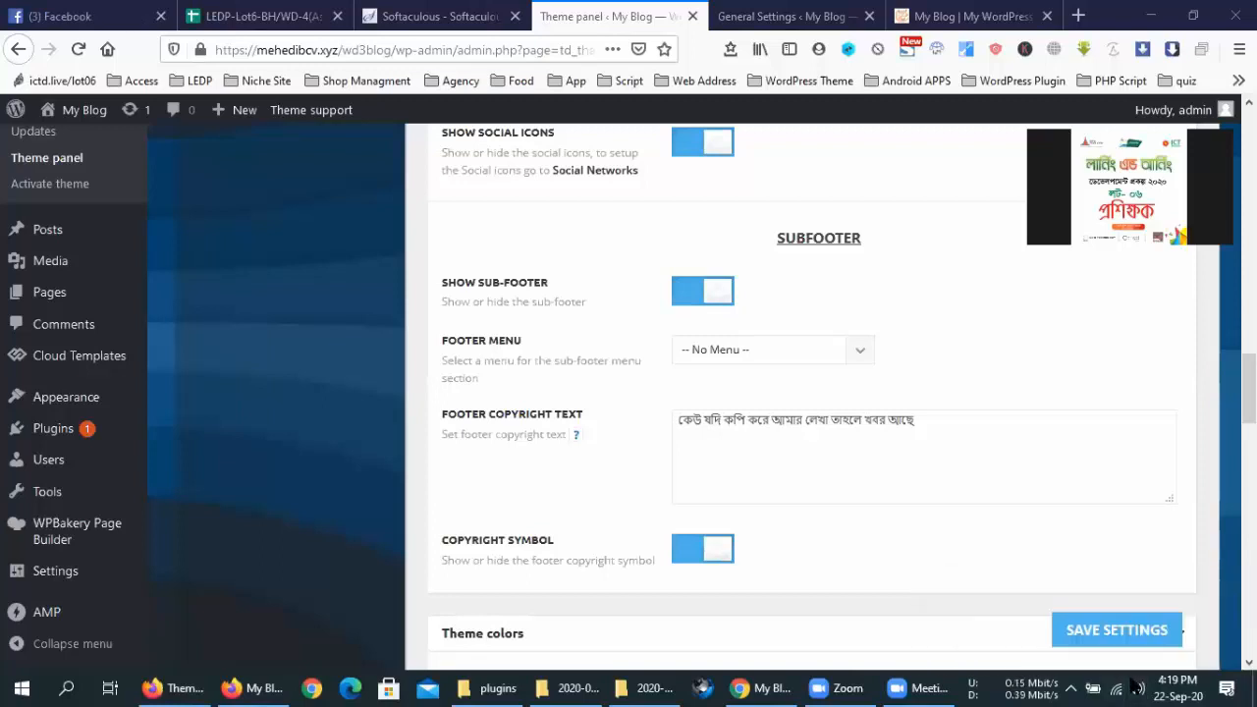
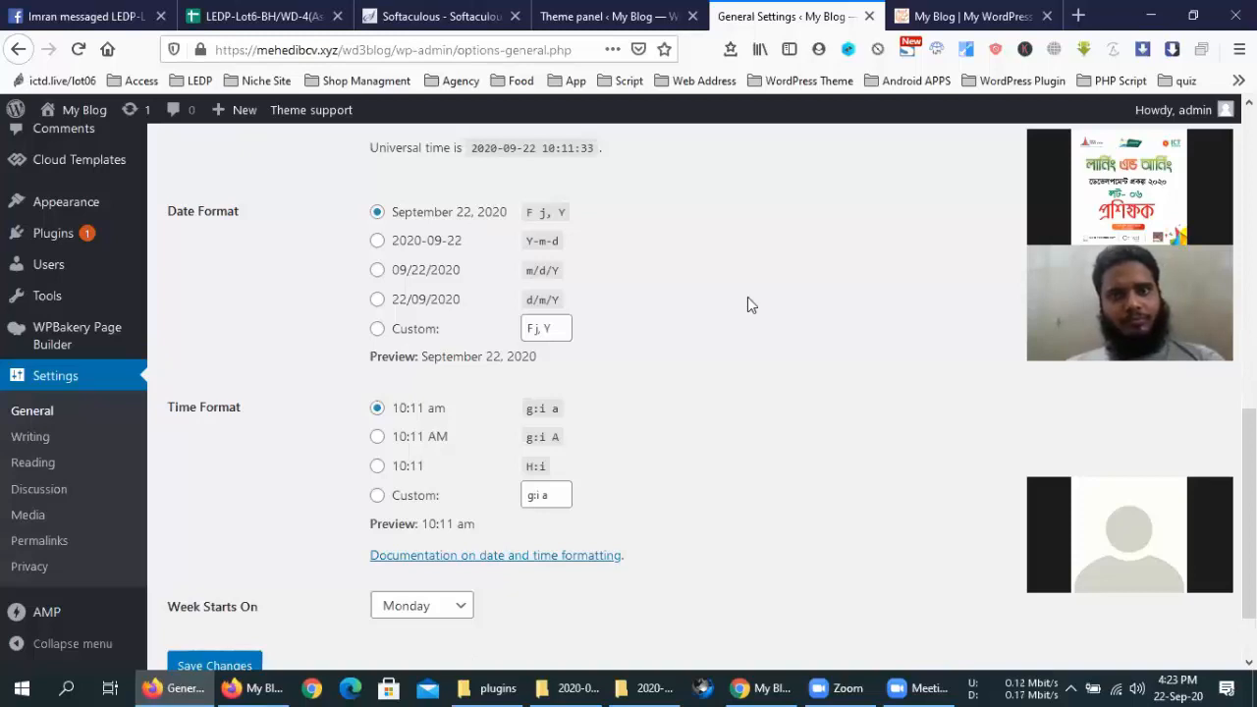
Leave General Settings and return to the Newspaper Theme panel browser tab
key(ctrl+shift+Tab)
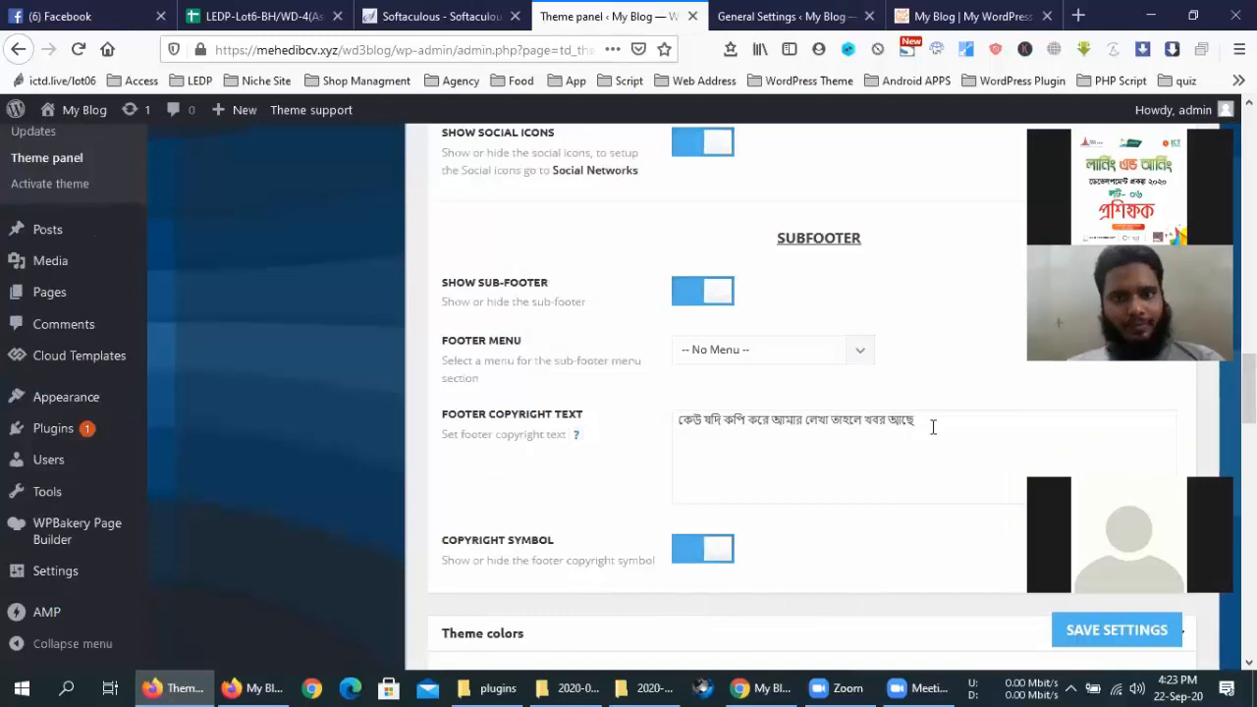
Expand the Theme colors section to reveal the accent and menu bar colour options
scroll(931, 428, down, 3)
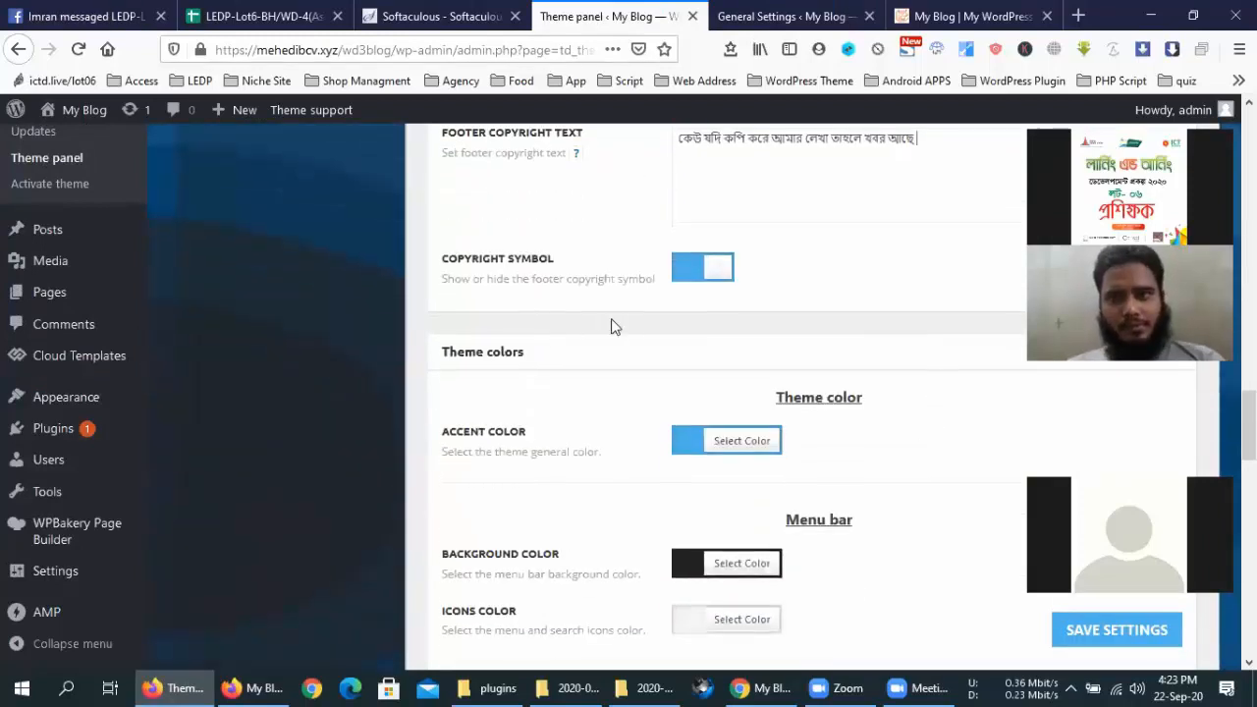
click(688, 345)
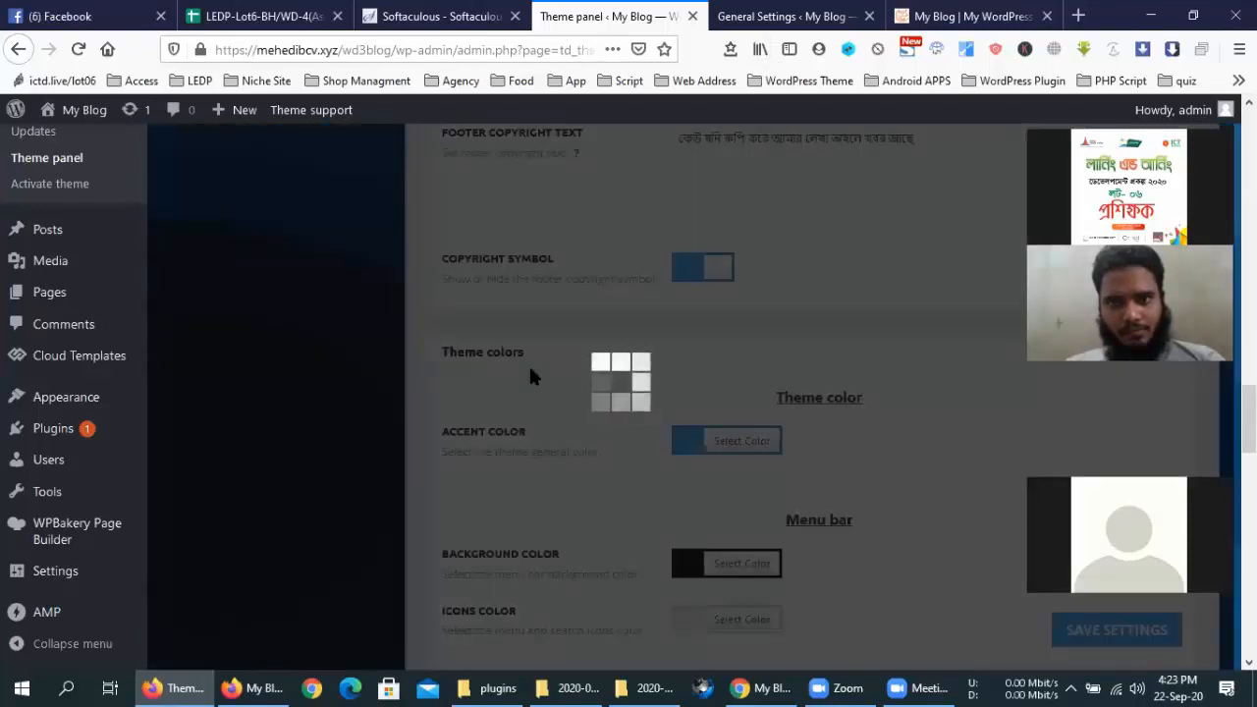
scroll(611, 432, up, 15)
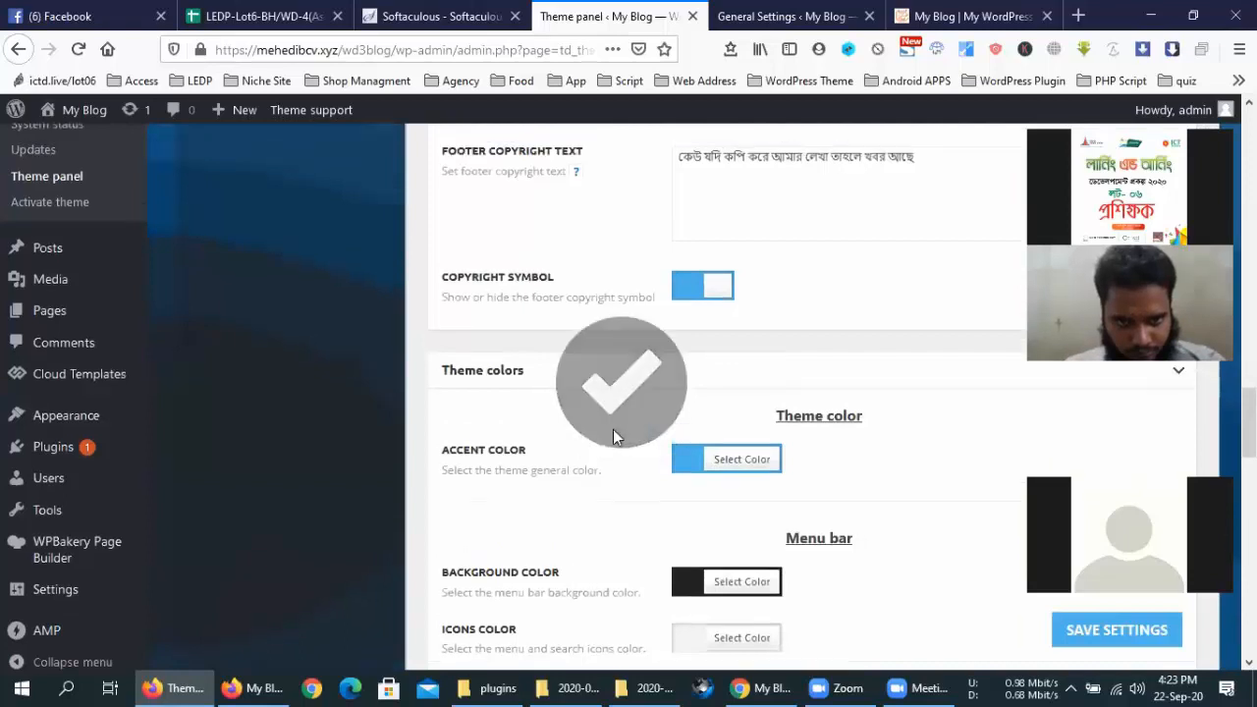
scroll(614, 430, up, 1)
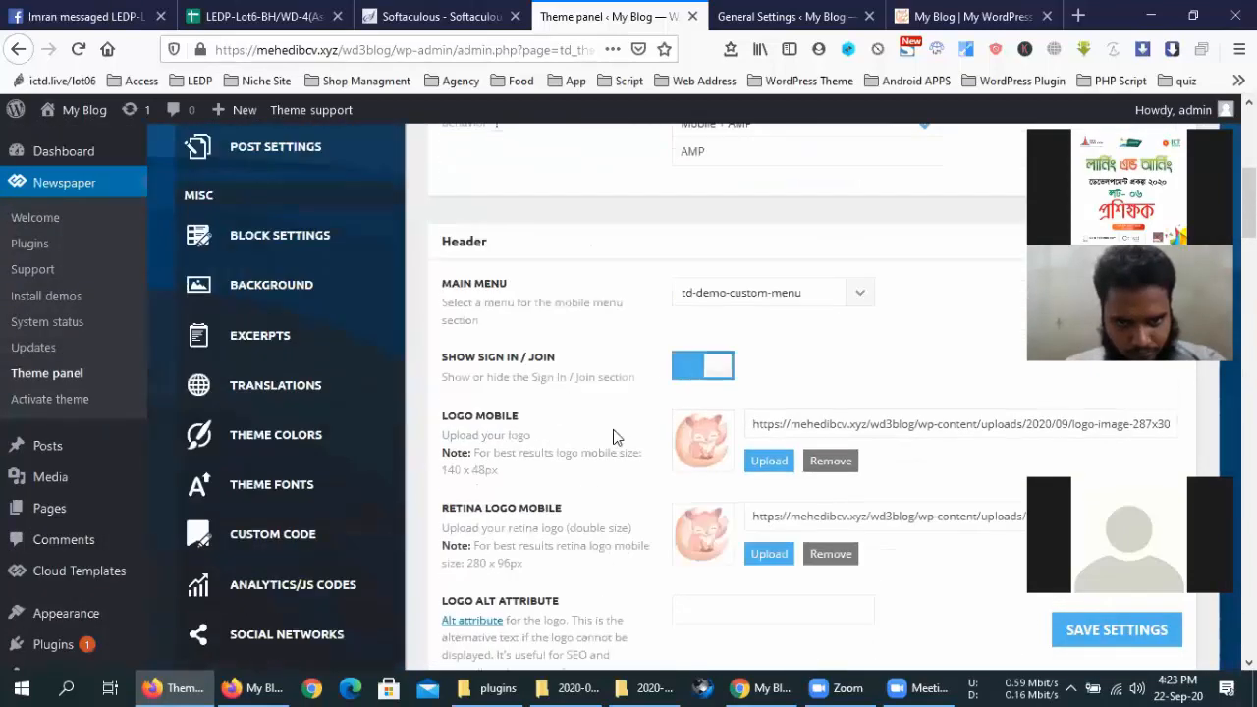
scroll(611, 435, down, 6)
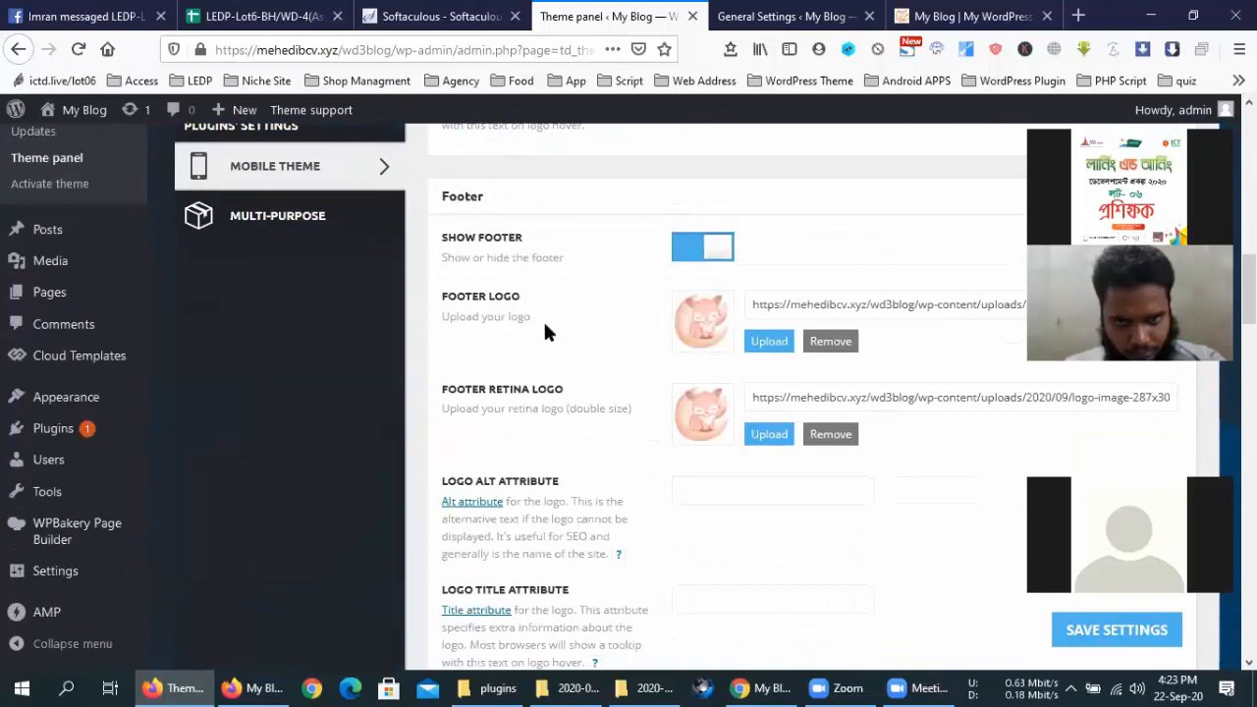
scroll(546, 332, down, 3)
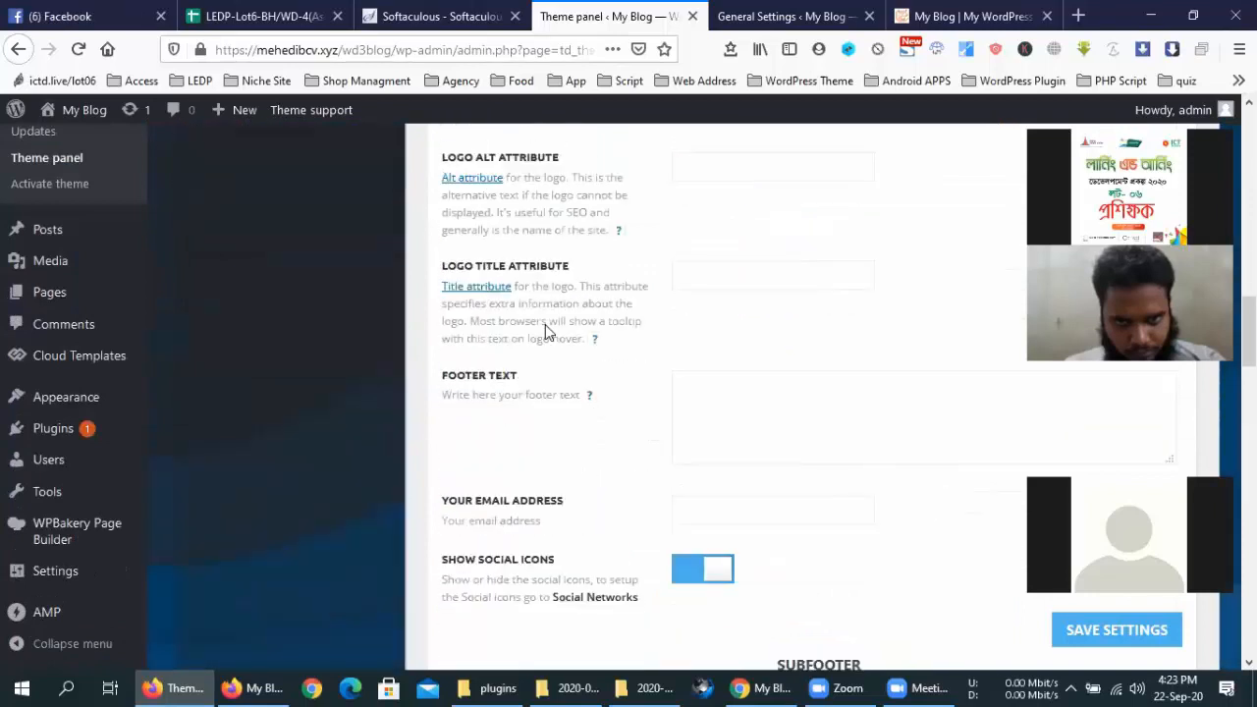
scroll(545, 329, down, 1)
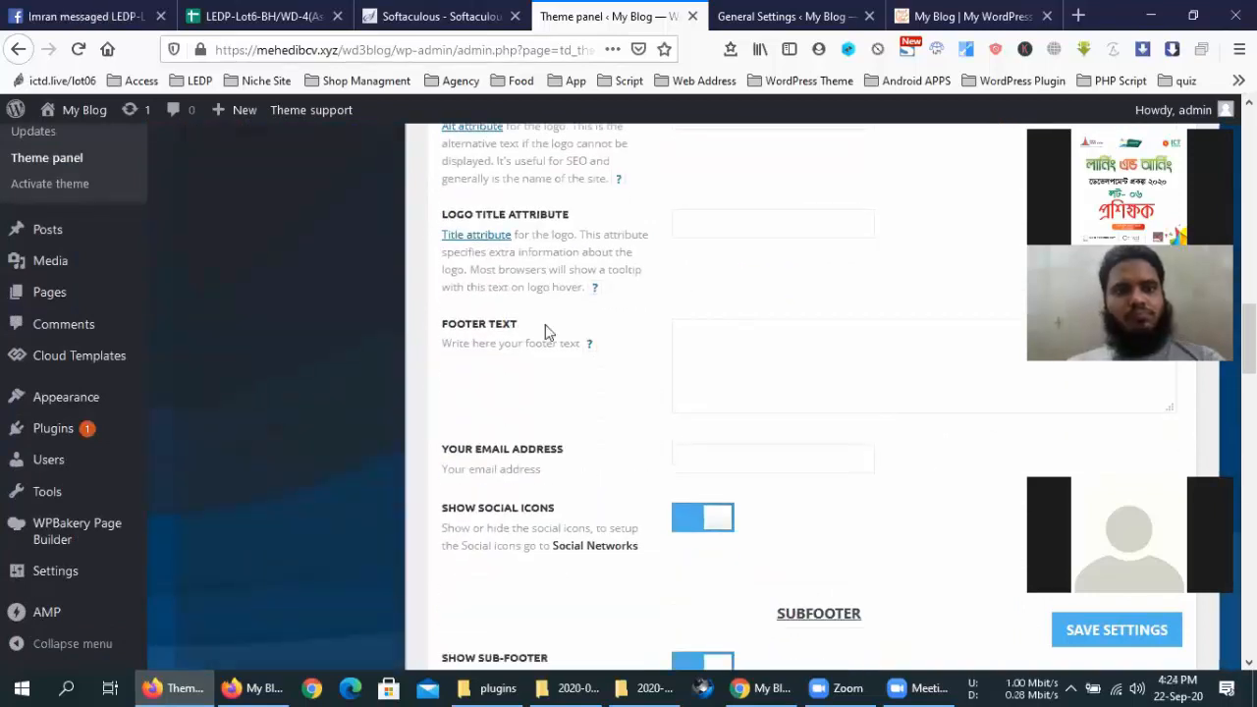
scroll(545, 329, up, 3)
scroll(546, 330, down, 5)
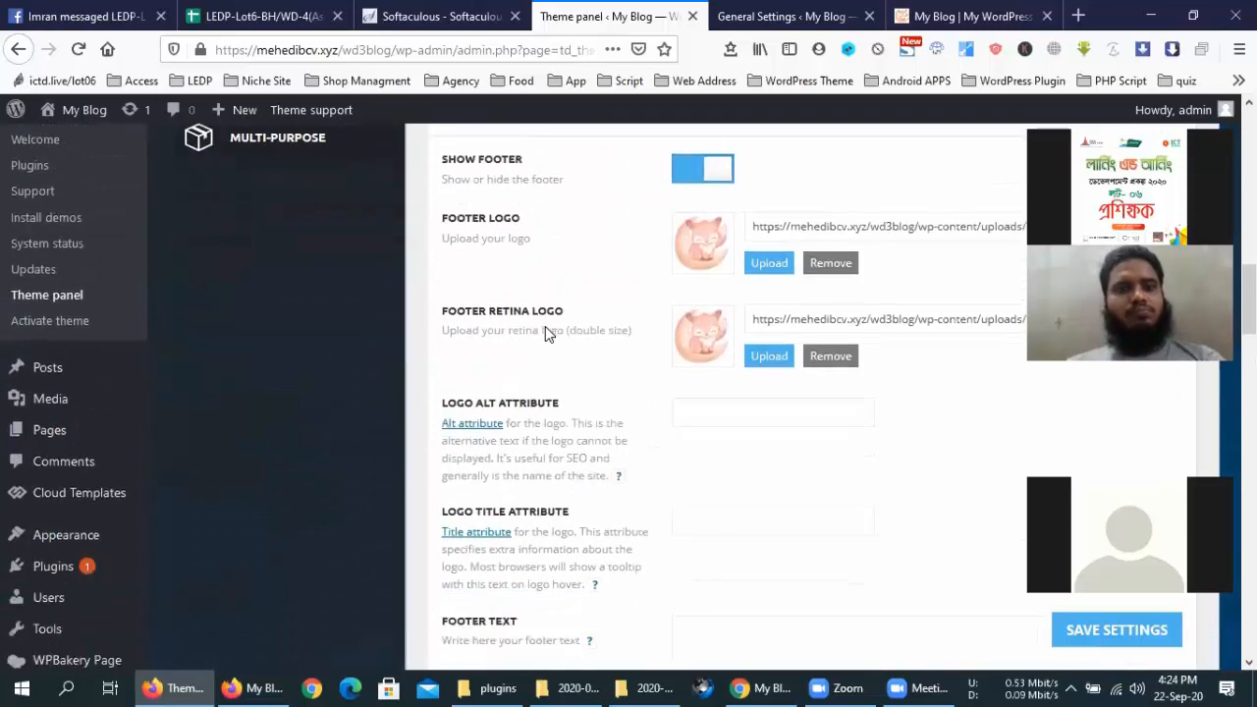
scroll(545, 329, down, 3)
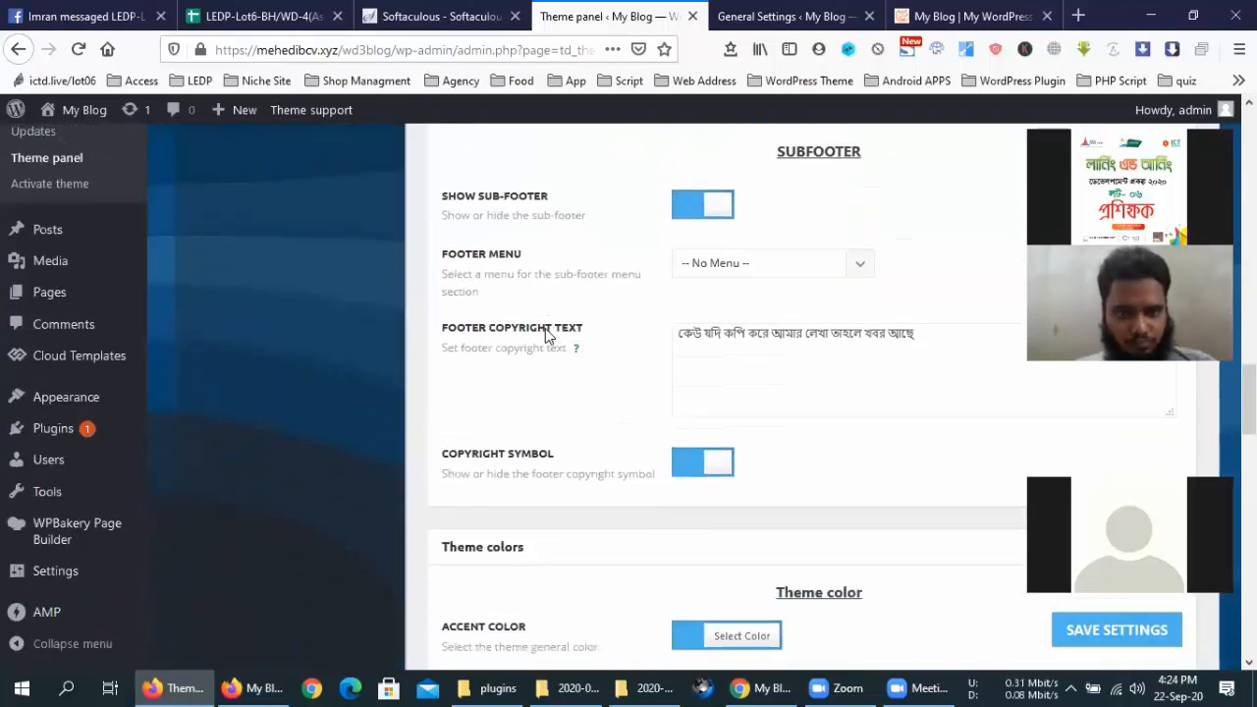
scroll(545, 329, down, 3)
scroll(547, 337, down, 2)
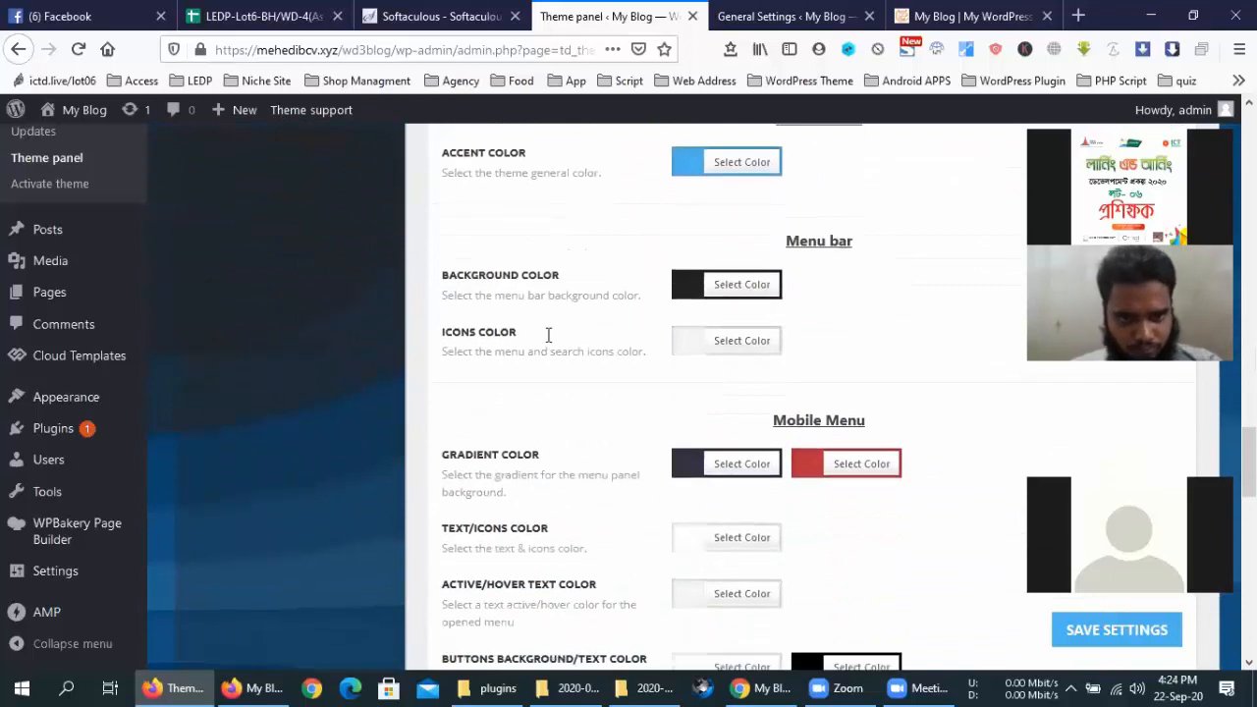
scroll(548, 339, down, 5)
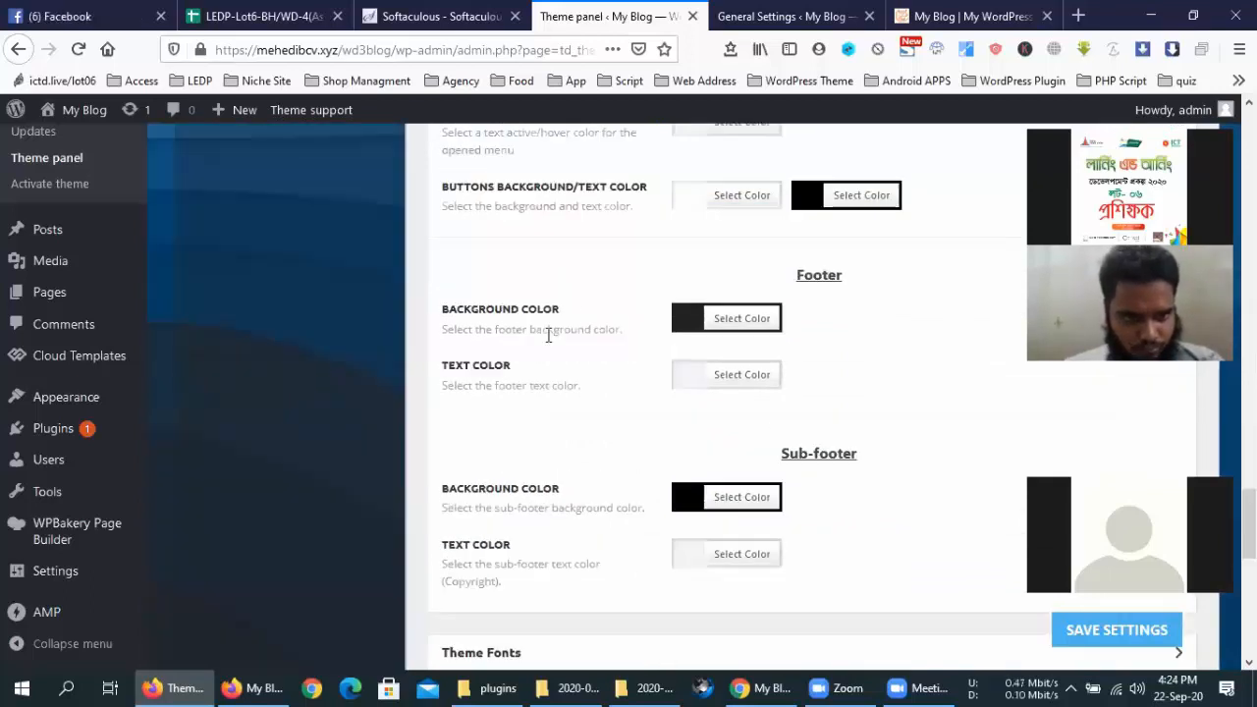
scroll(616, 387, down, 2)
scroll(614, 383, down, 2)
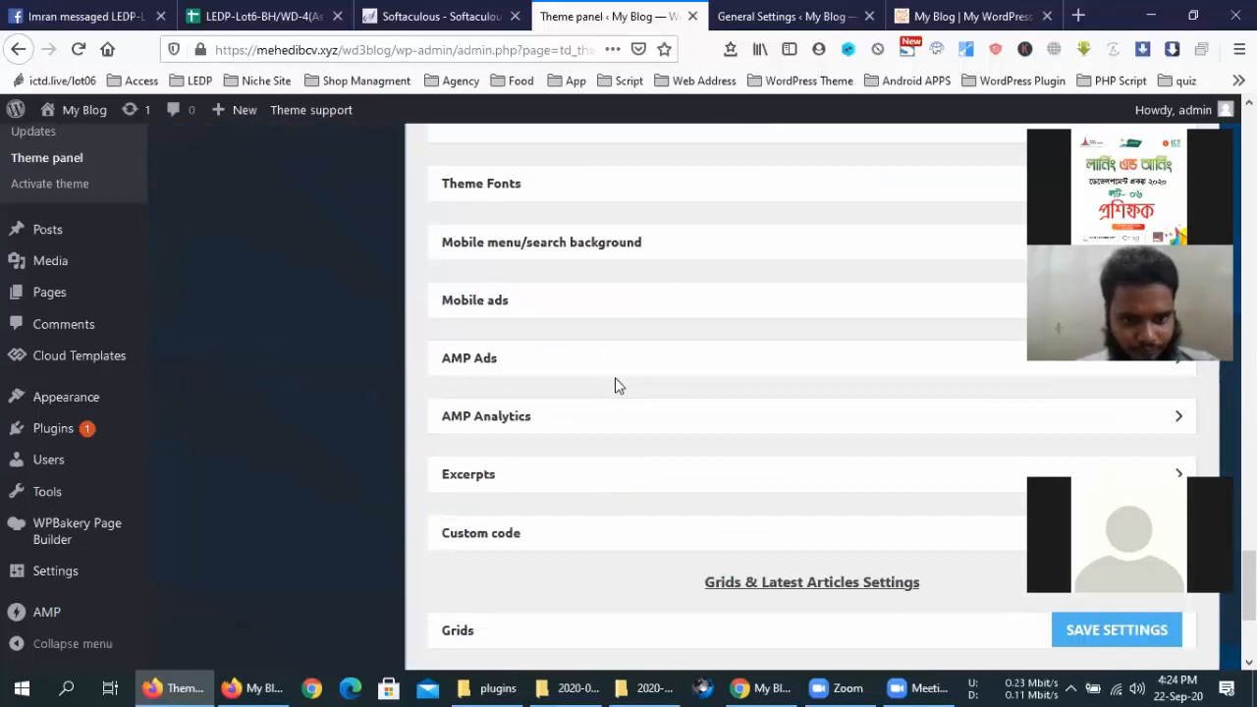
scroll(614, 383, up, 3)
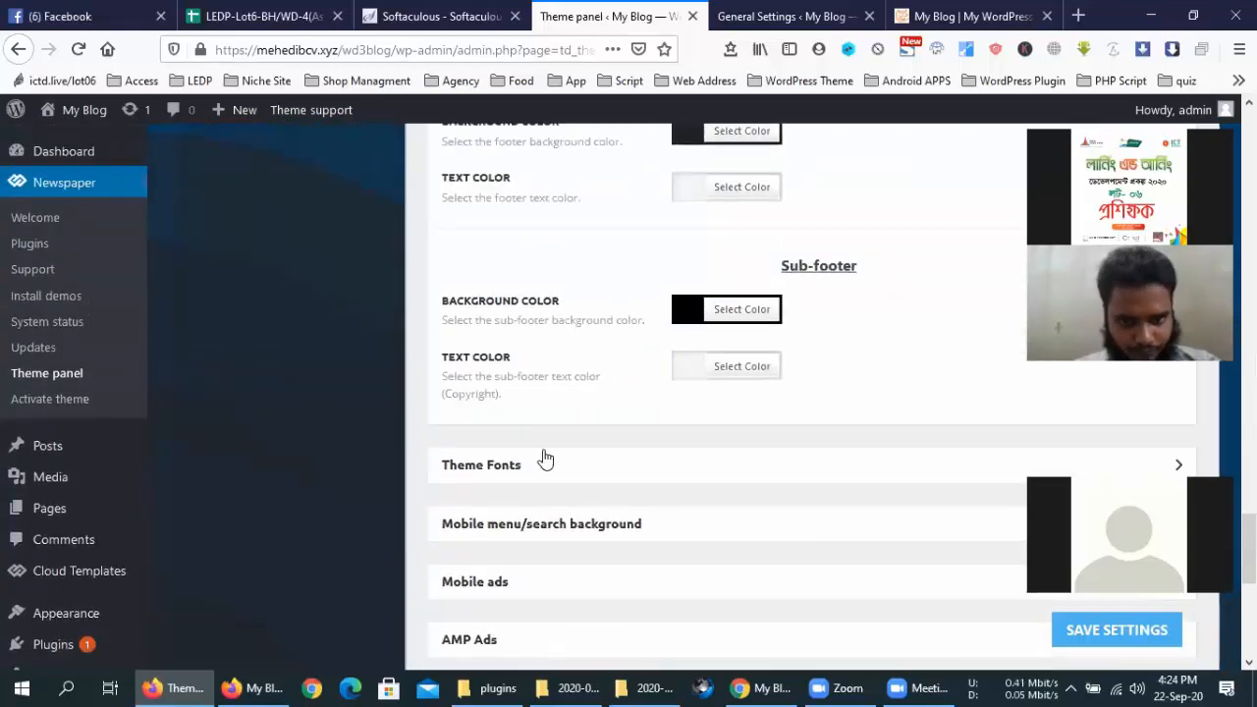
Expand the Mobile menu/search background settings and look them over
click(571, 535)
scroll(614, 403, down, 2)
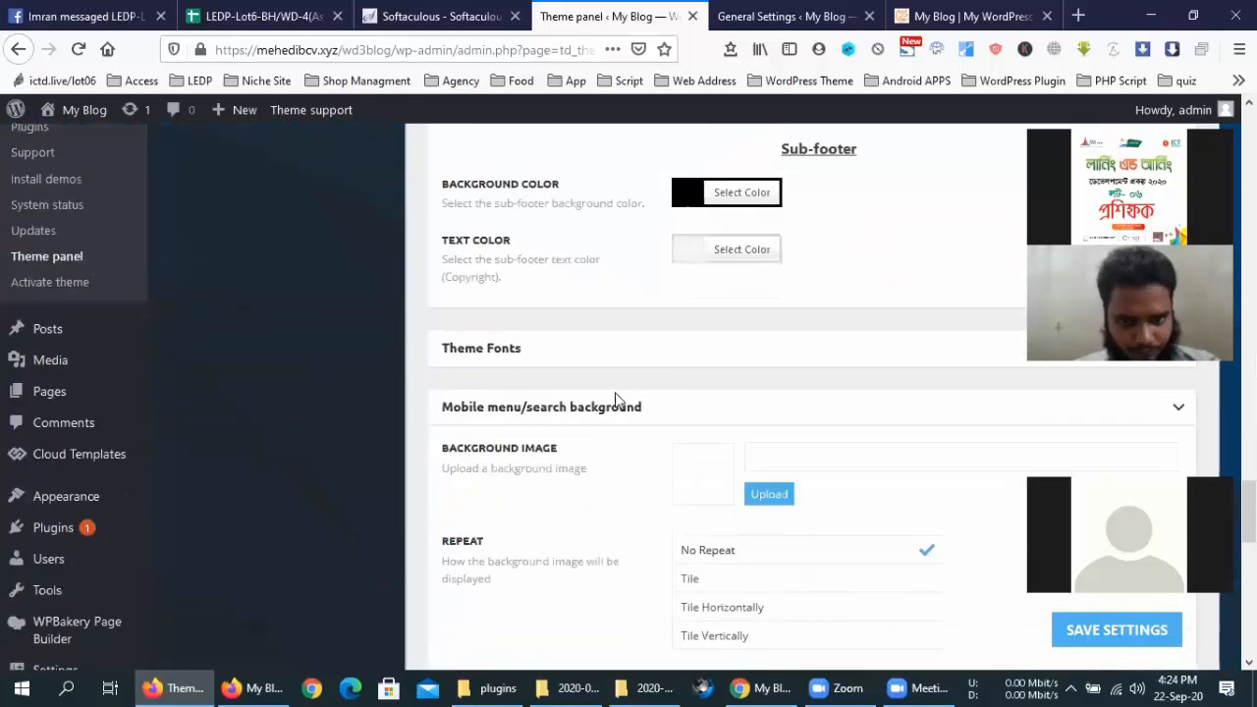
scroll(617, 399, down, 5)
scroll(541, 284, up, 2)
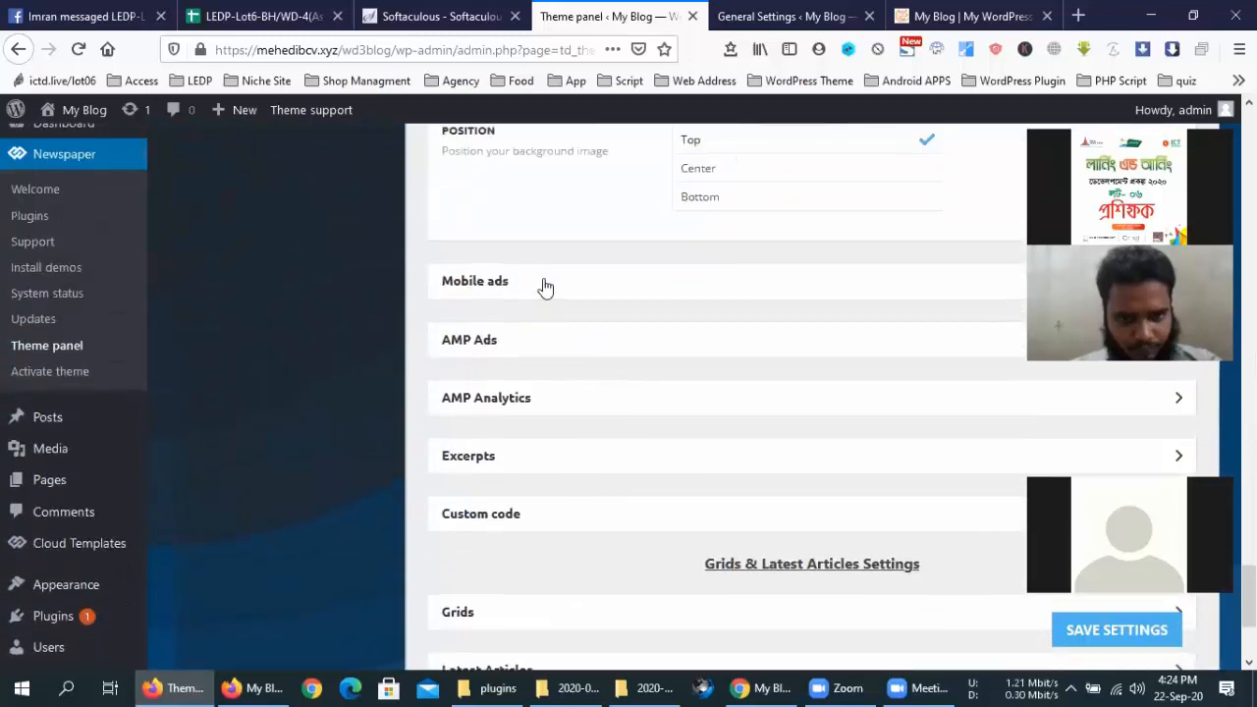
Expand Mobile ads and inspect the Header, Footer, Smart List and After Post ad fields
click(543, 285)
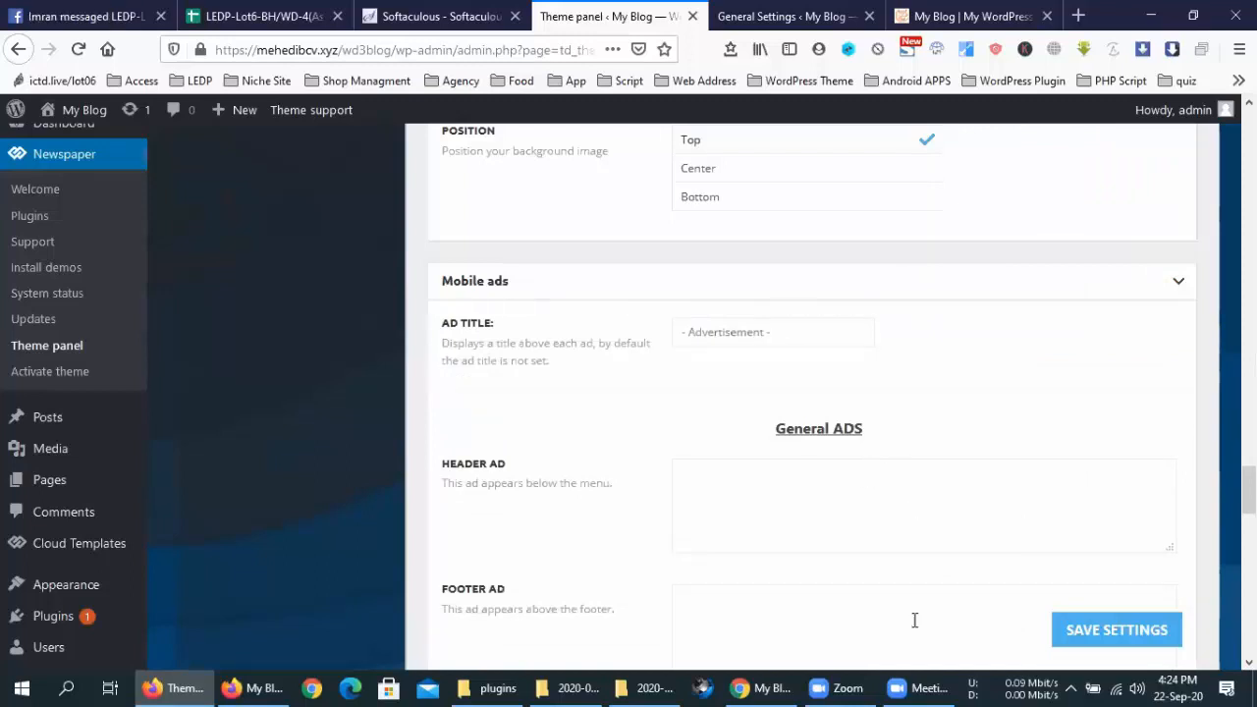
click(923, 687)
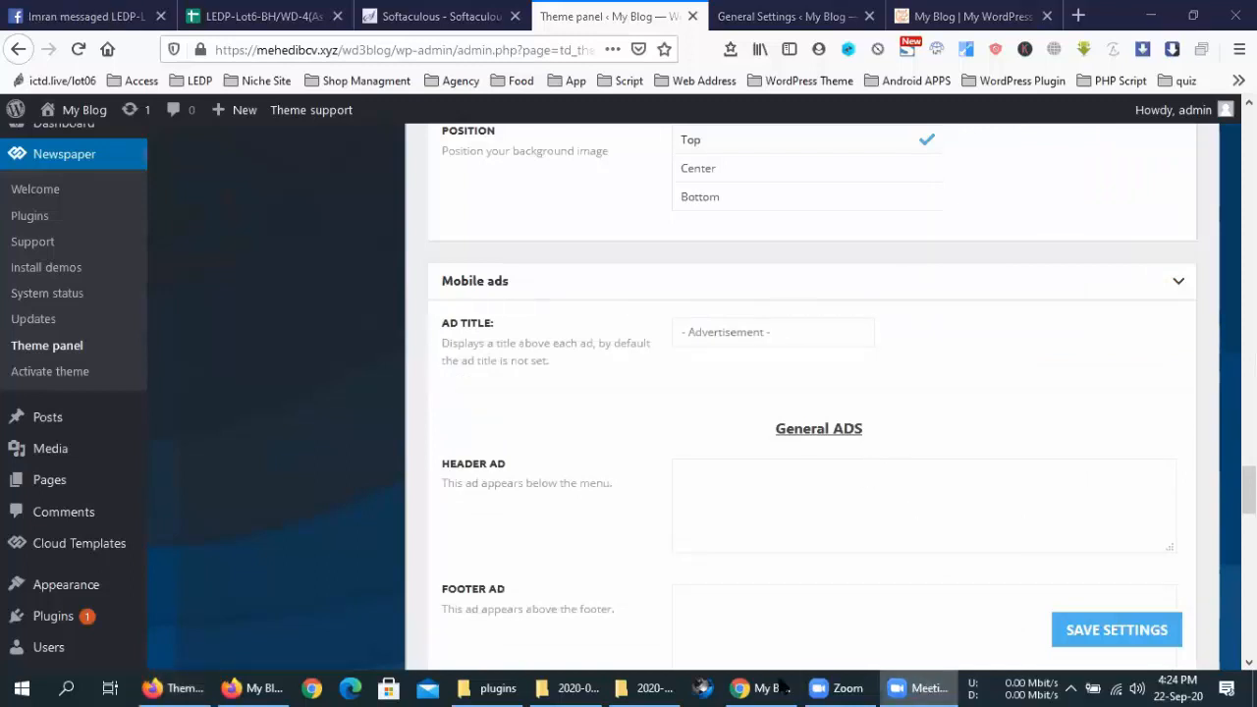
scroll(558, 314, down, 3)
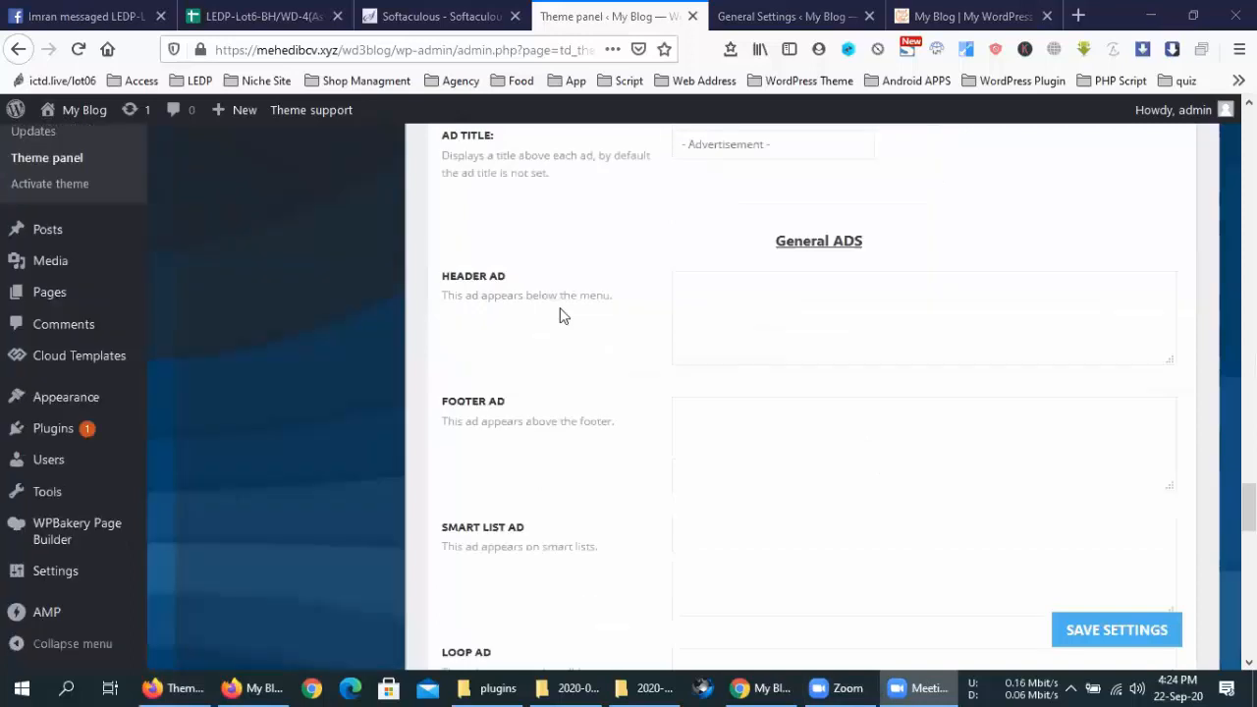
click(873, 274)
click(742, 421)
scroll(755, 351, down, 3)
click(755, 350)
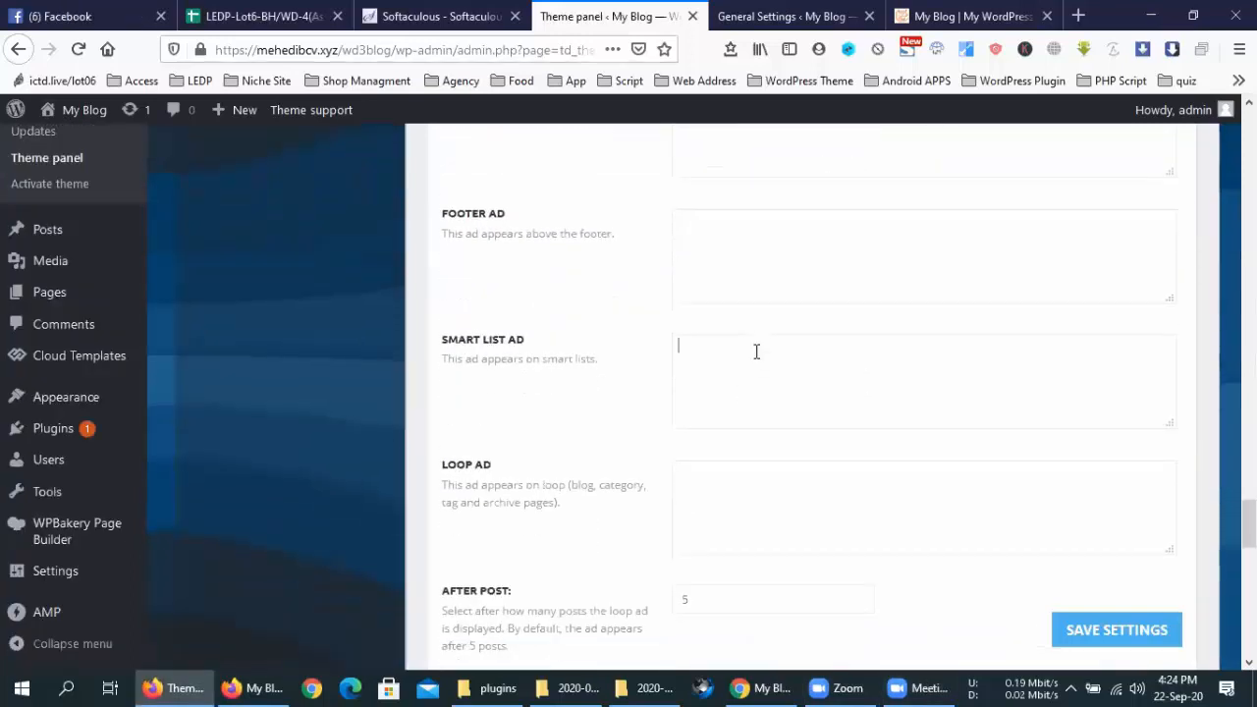
scroll(758, 346, down, 3)
click(757, 409)
scroll(759, 410, down, 3)
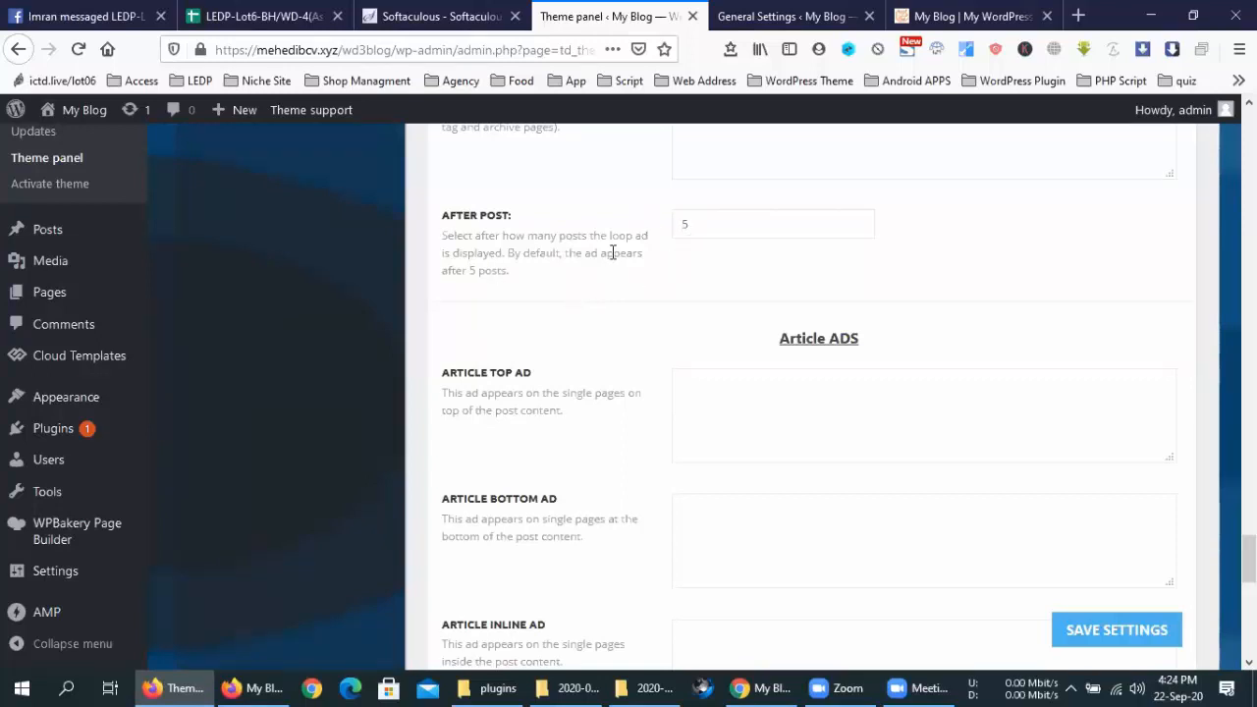
Expand the AMP Ads section and review its empty Adsense auto ads field
scroll(589, 383, down, 2)
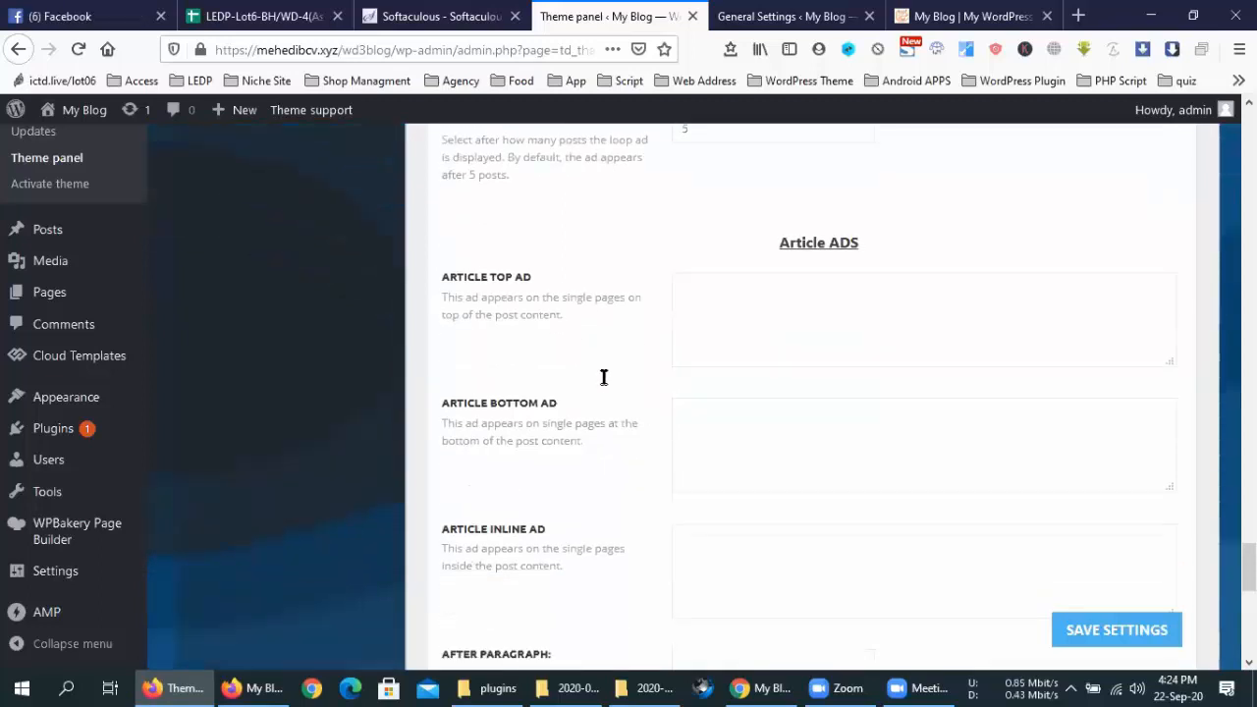
scroll(604, 377, down, 2)
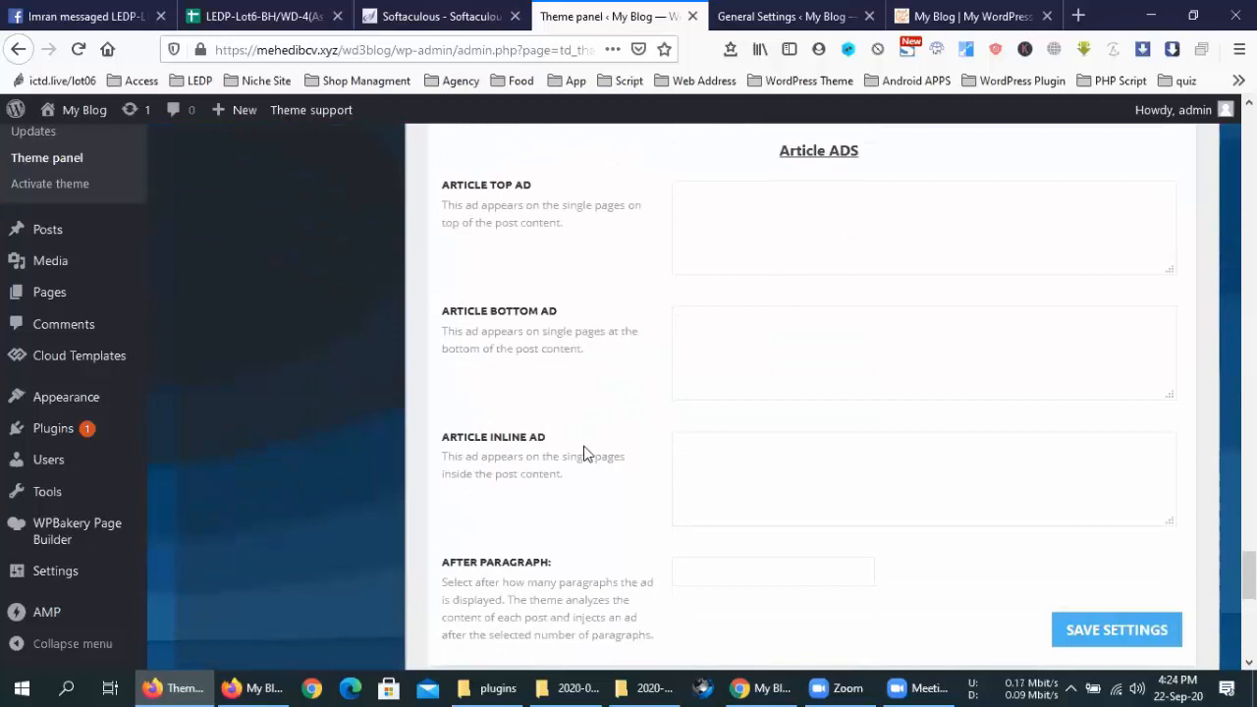
scroll(590, 437, down, 2)
scroll(589, 416, down, 1)
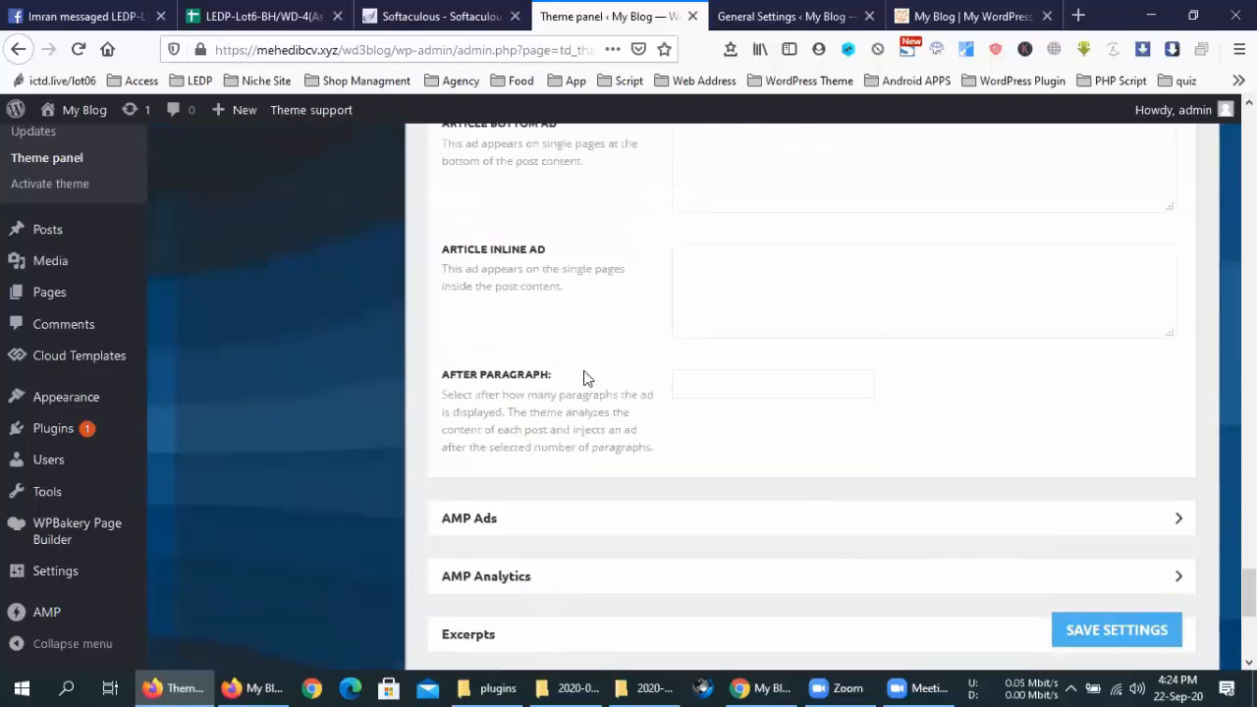
click(643, 508)
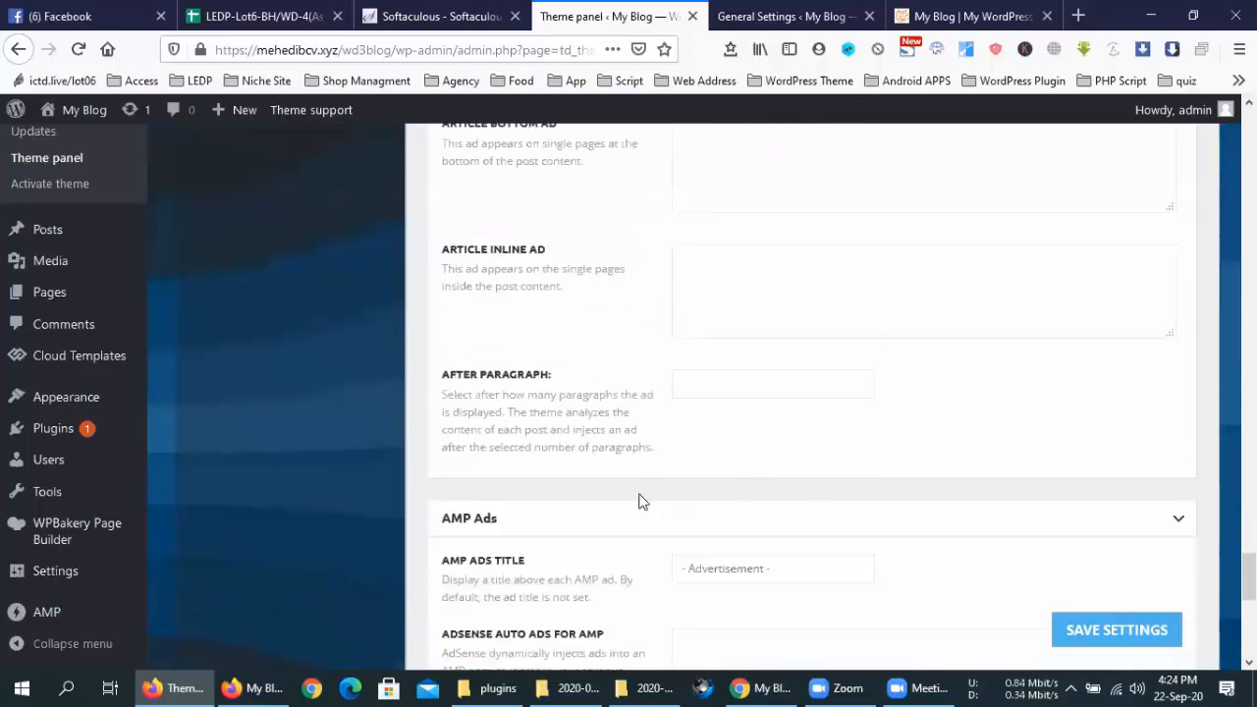
scroll(651, 448, down, 3)
scroll(763, 352, down, 3)
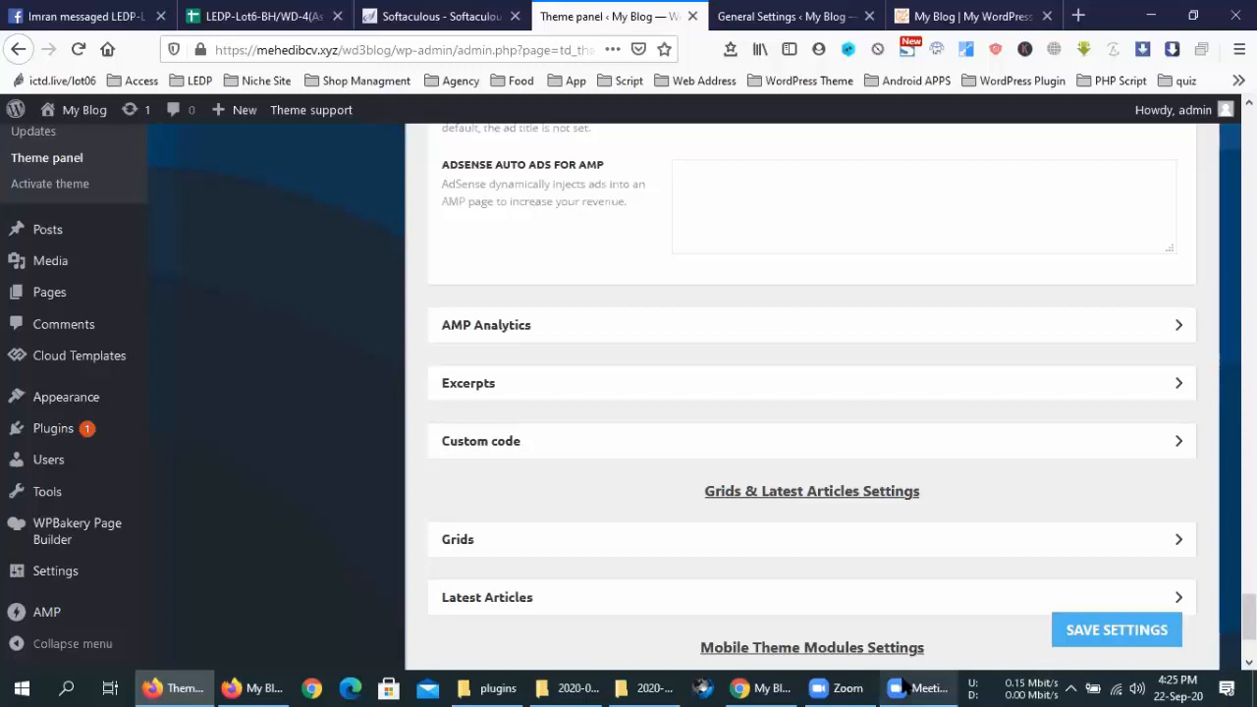
Load the portfolio site's .com address in a new tab, reaching its home page
click(1078, 16)
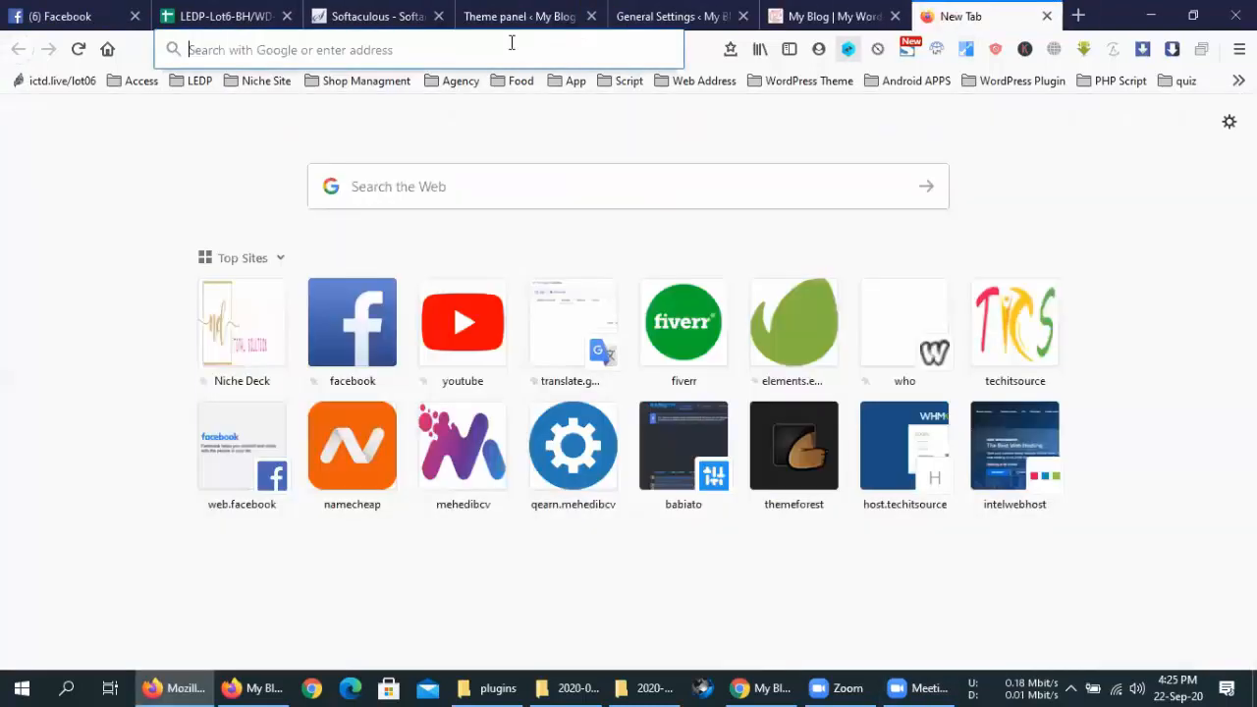
text(মডবড)
key(BackSpace)
key(BackSpace)
key(BackSpace)
key(BackSpace)
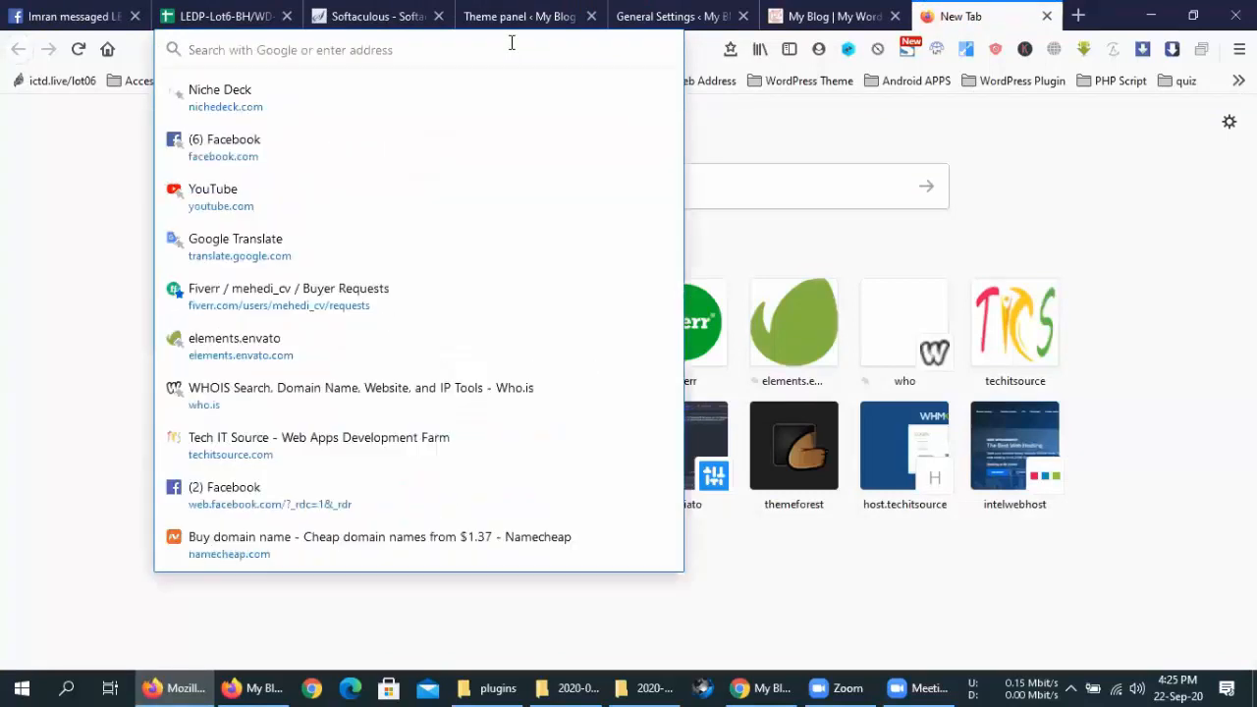
text(me)
key(BackSpace)
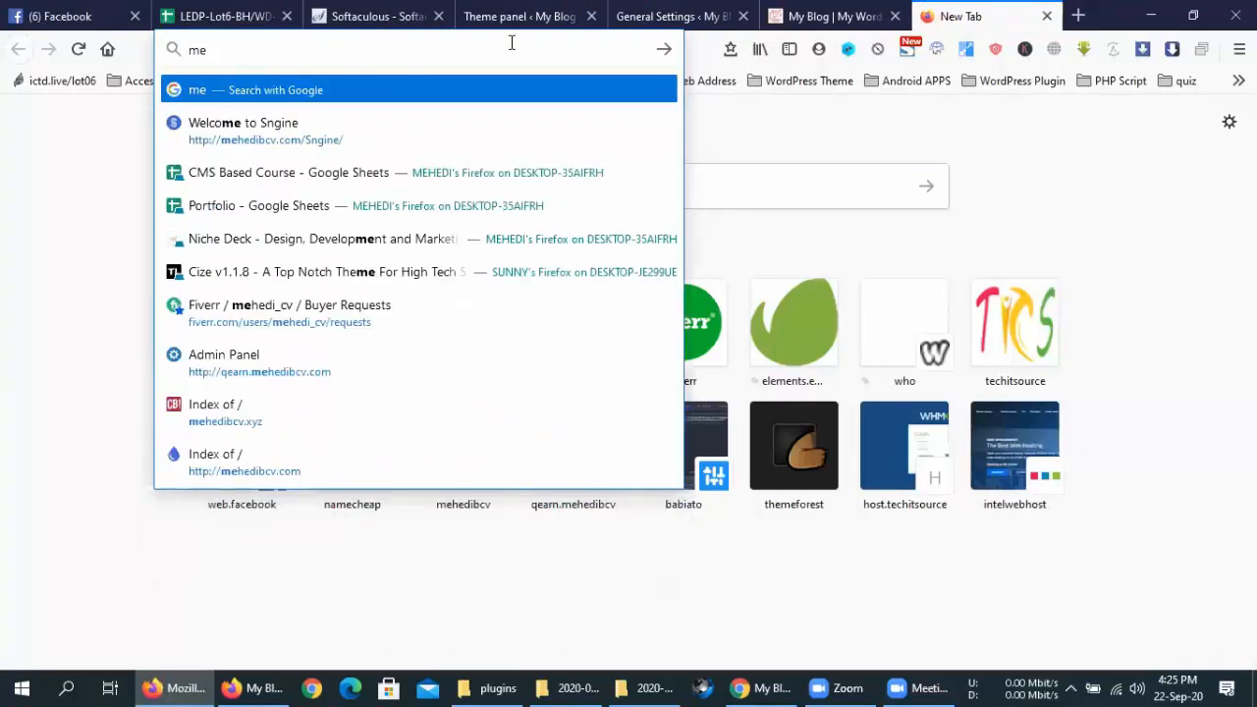
text(hedibcv.com)
key(Return)
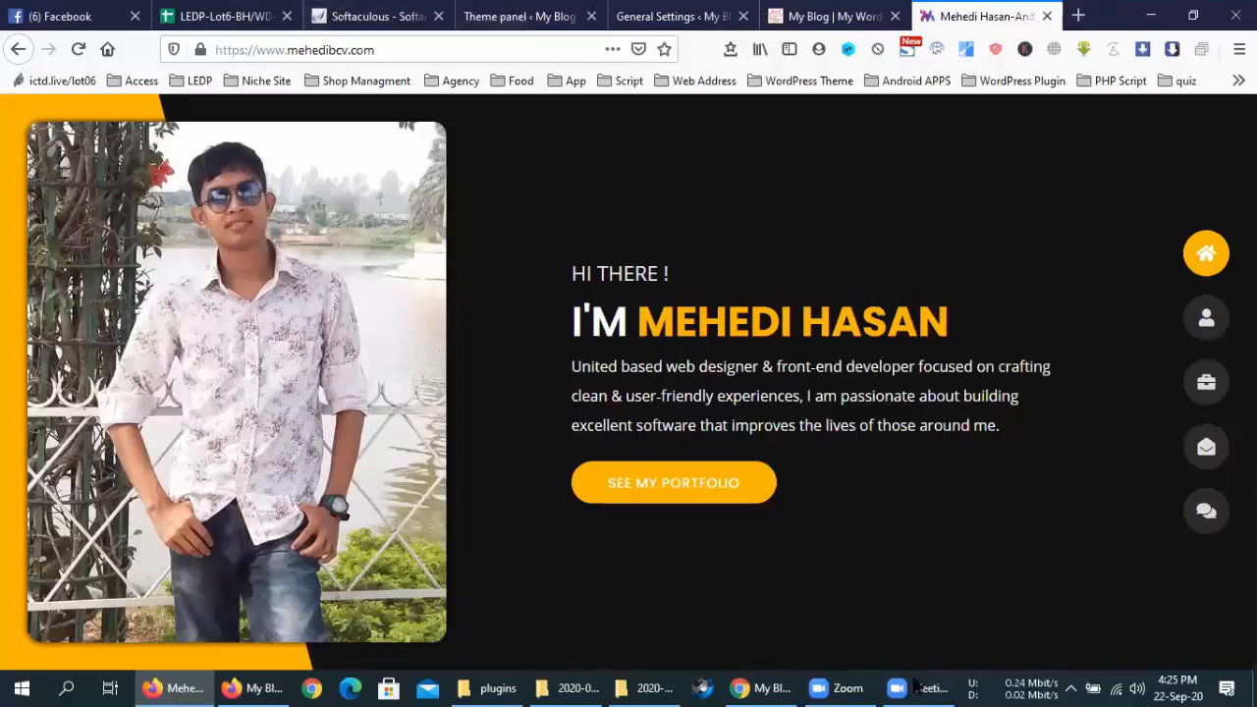
click(913, 619)
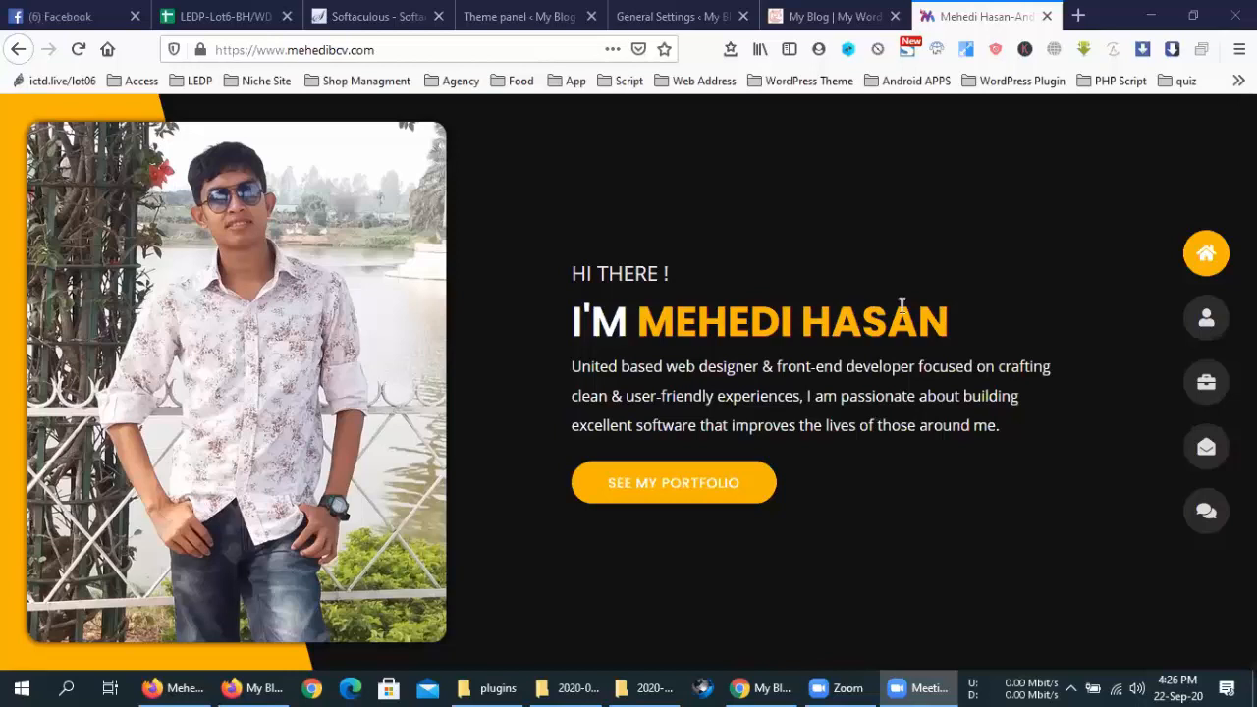
Search Google for 'google adsence' in a new tab
click(1077, 15)
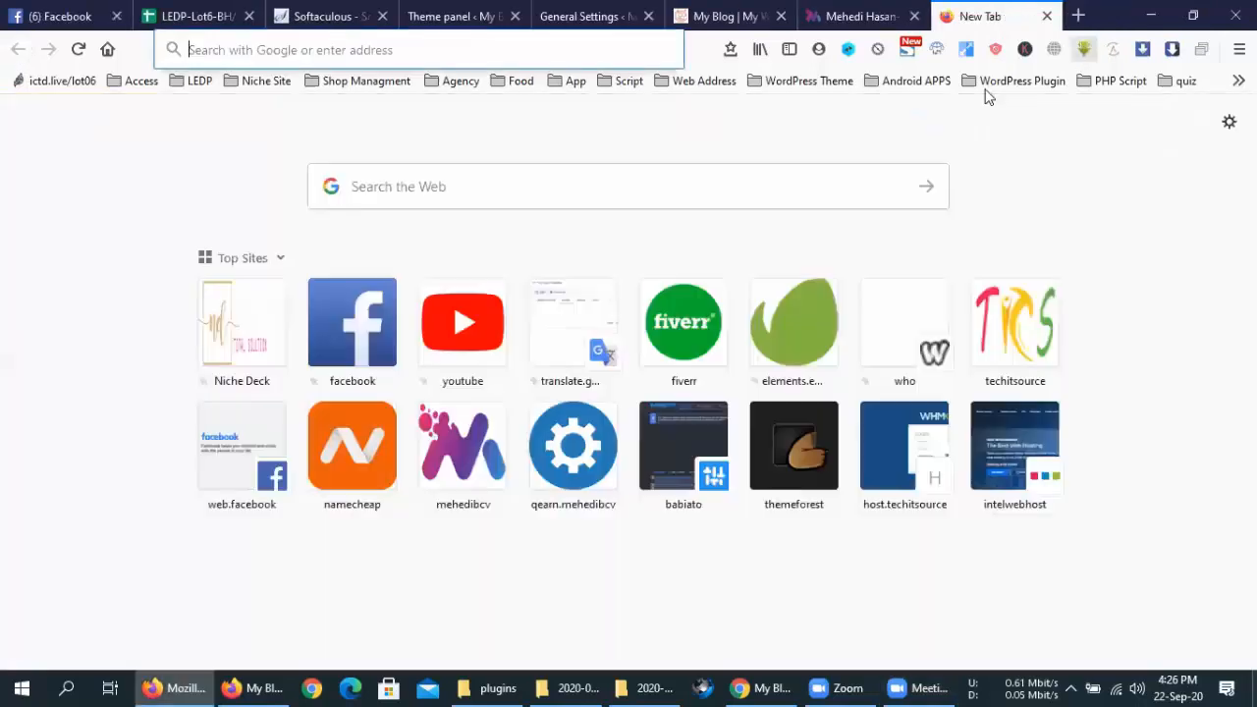
text(ade)
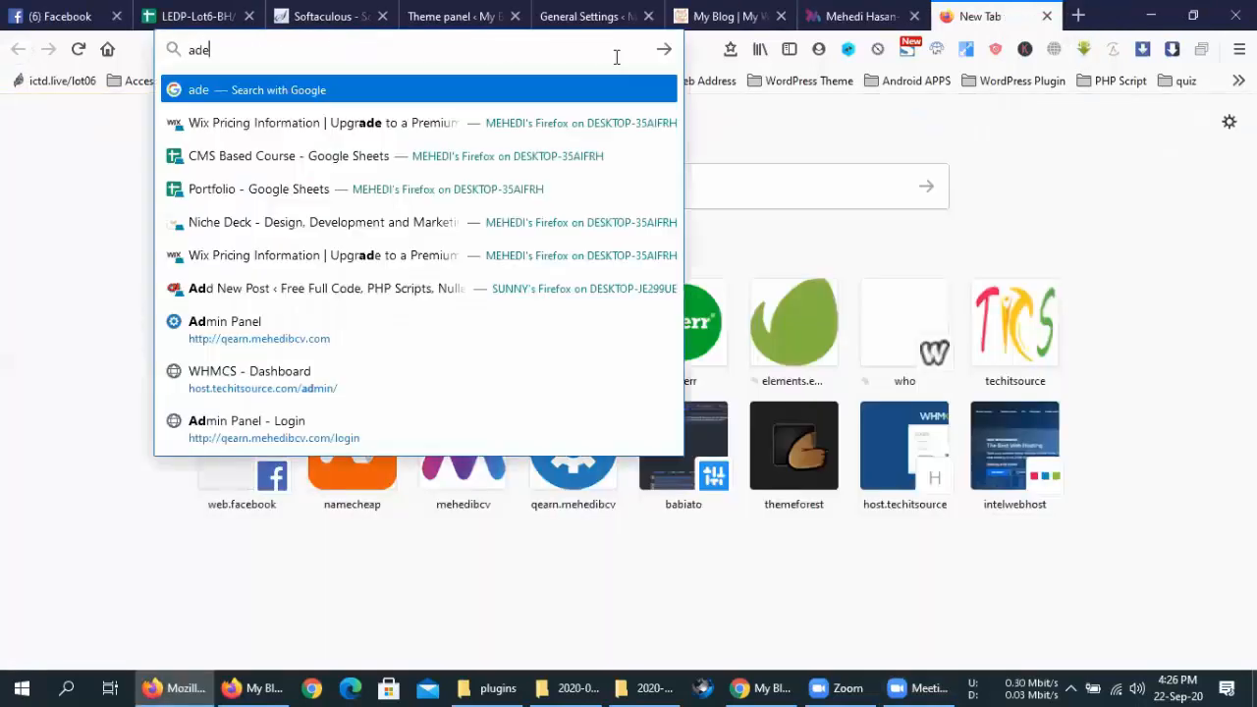
key(BackSpace)
key(BackSpace)
key(BackSpace)
text(googe)
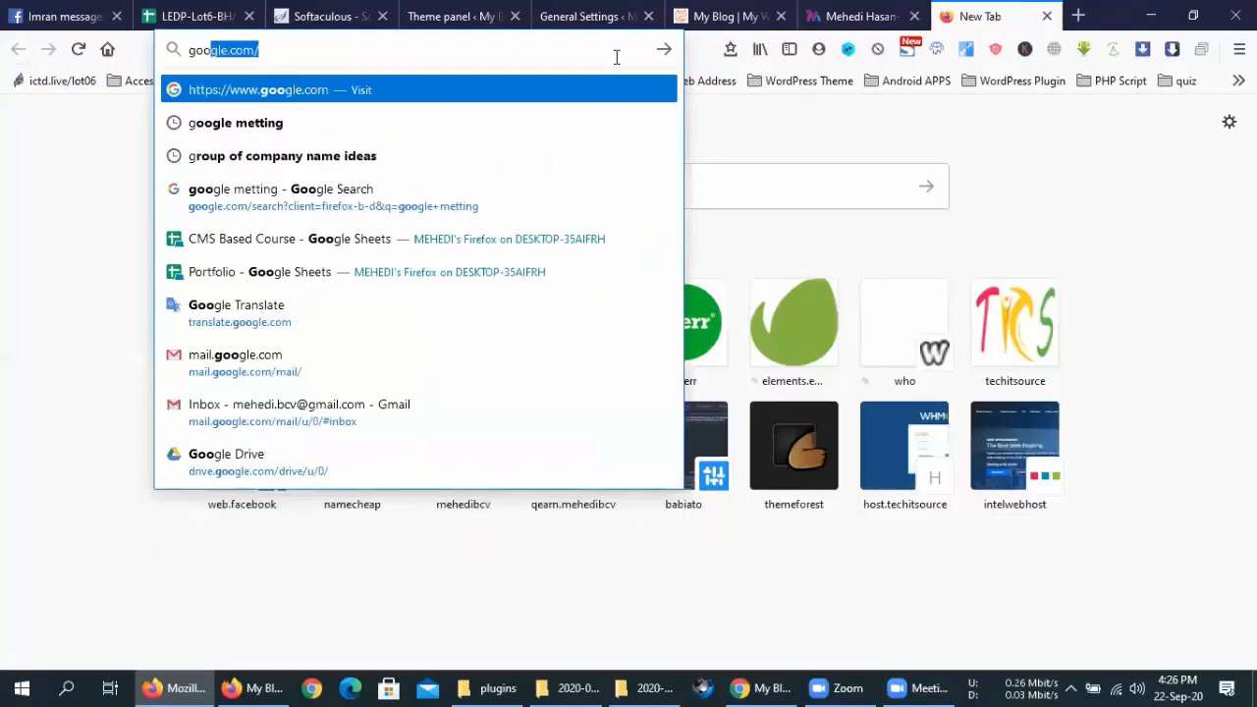
key(BackSpace)
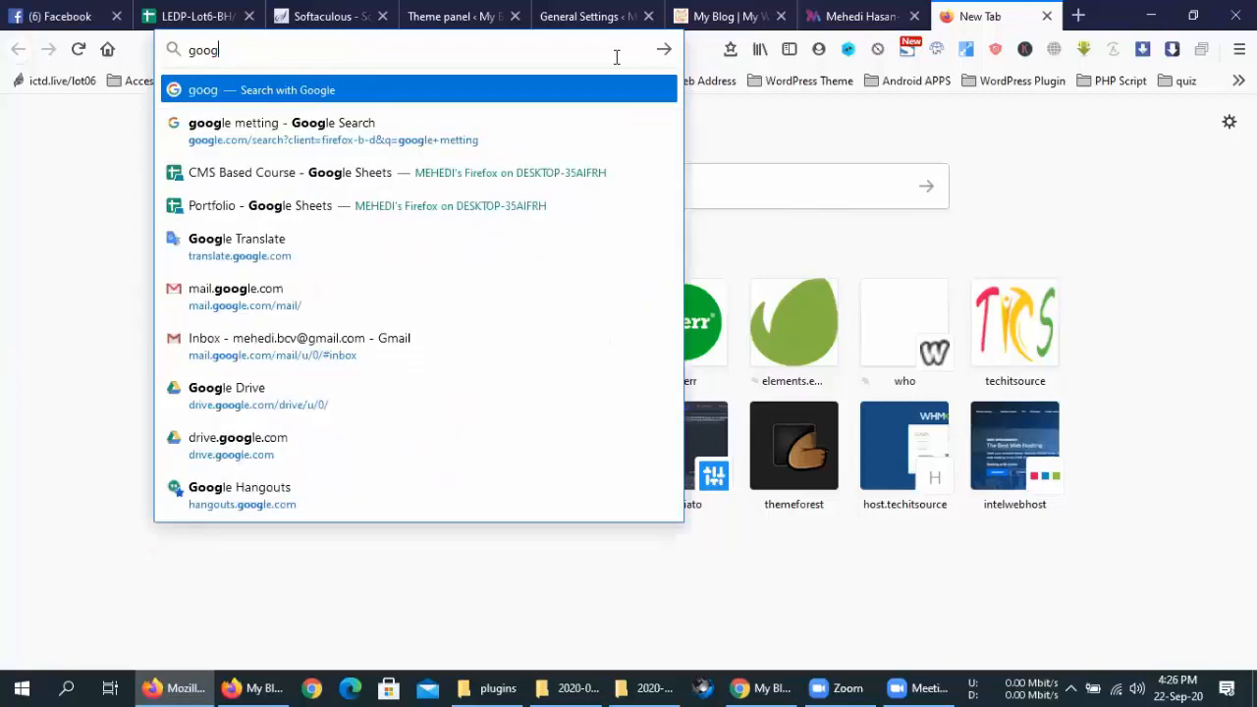
text(le ad)
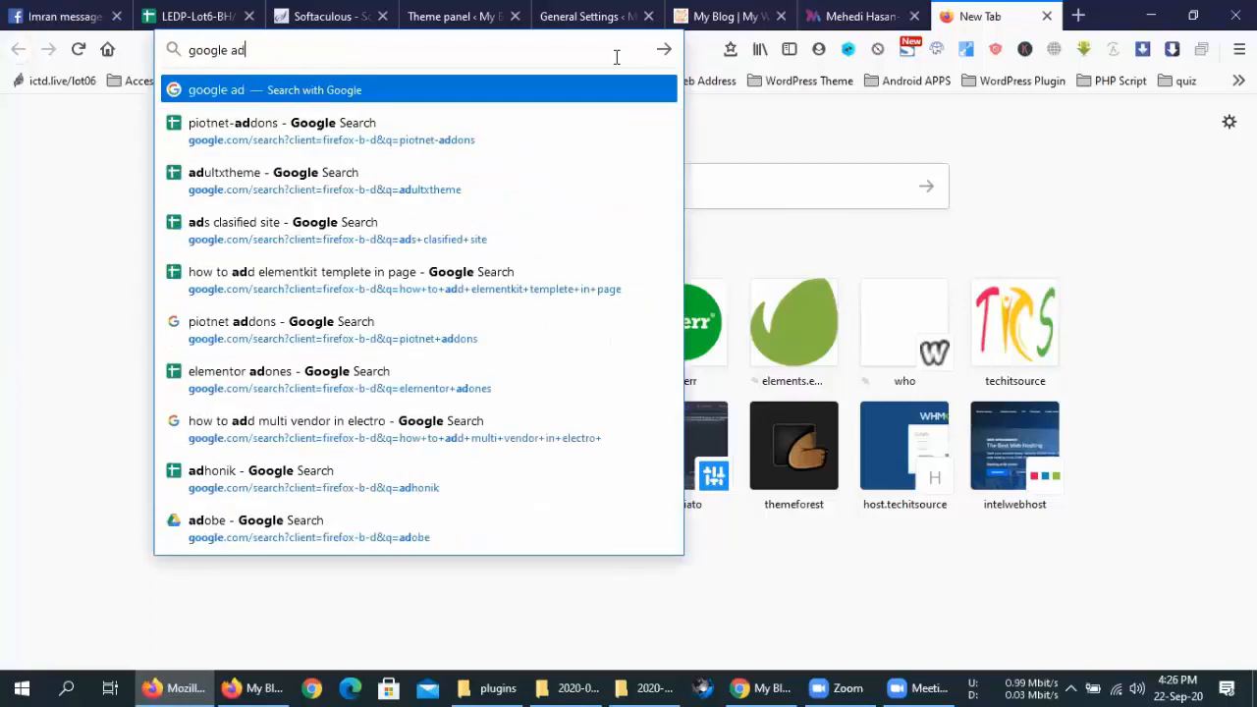
text(sence)
key(Return)
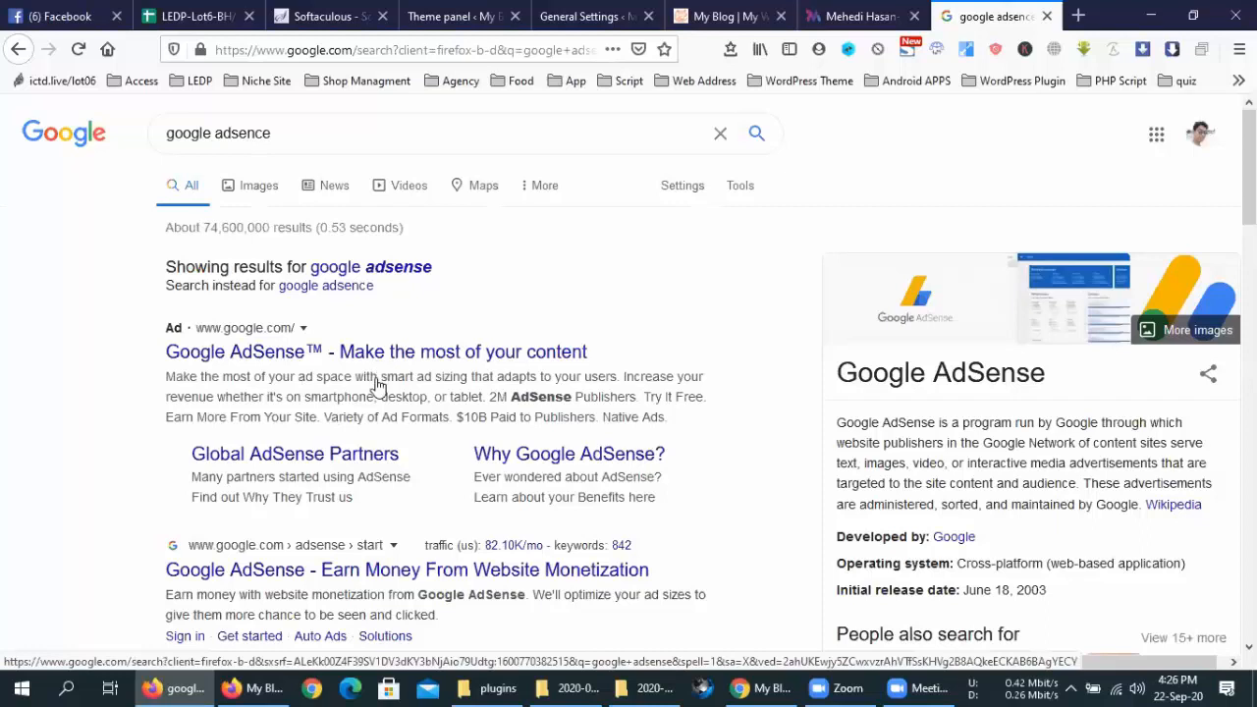
Scroll through the AdSense results, then return to WordPress General Settings
scroll(162, 393, down, 2)
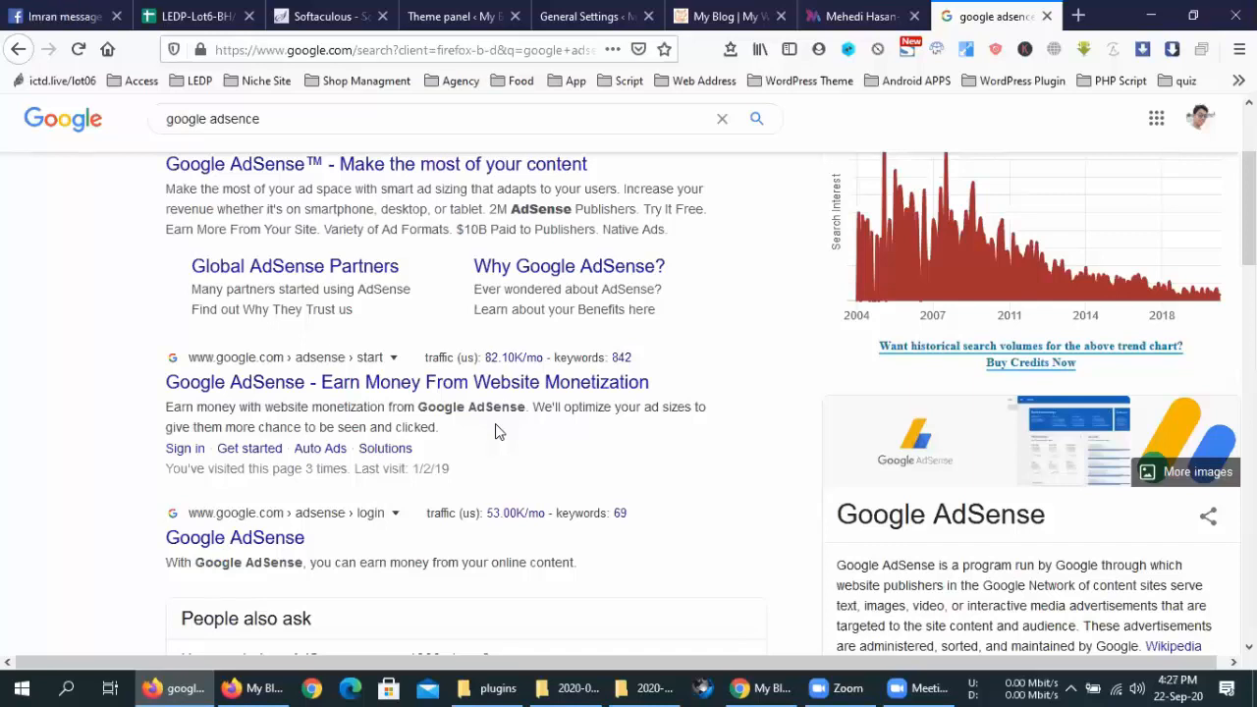
scroll(605, 400, down, 4)
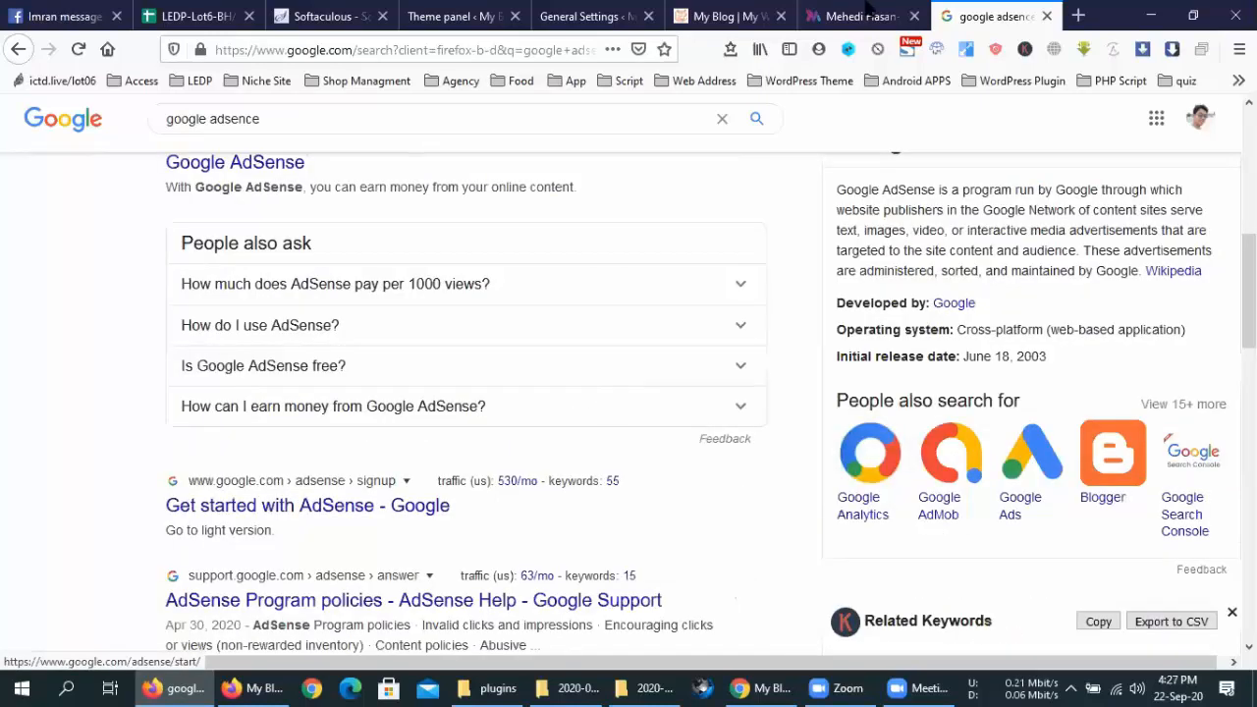
click(617, 14)
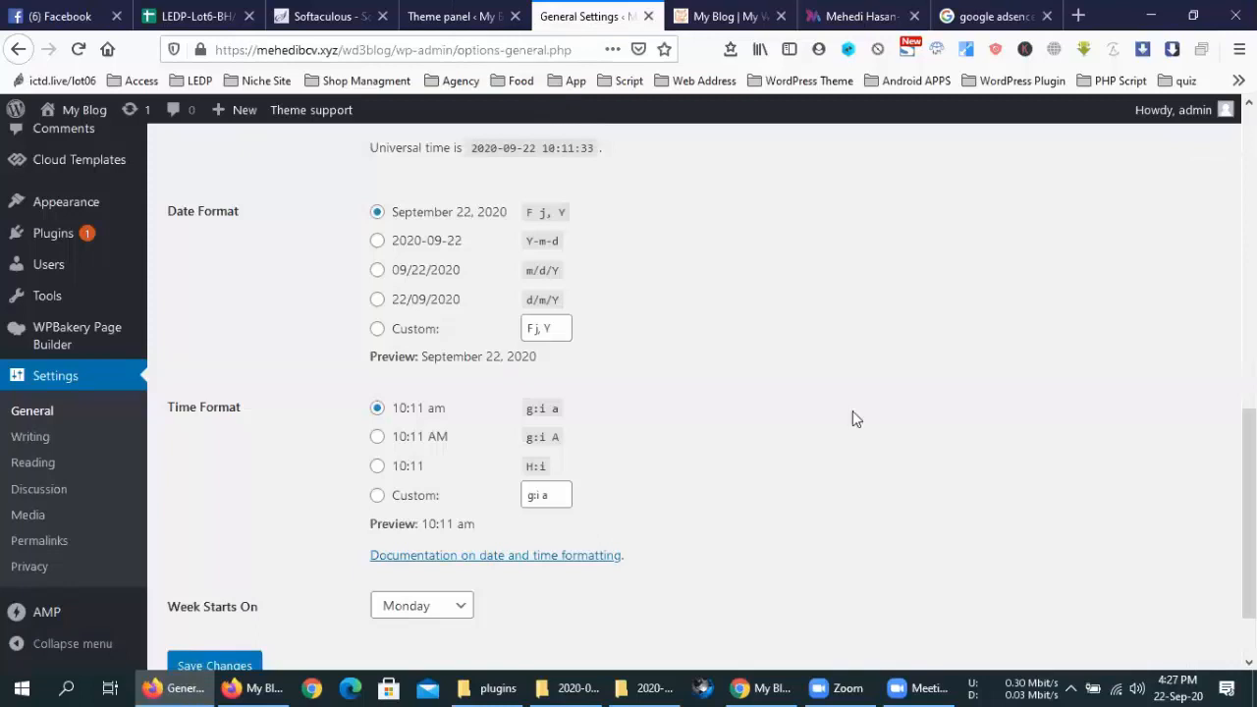
Back in the Theme panel, inspect the empty Smart List, Footer and Header ad fields under General ADS
key(ctrl+shift+Tab)
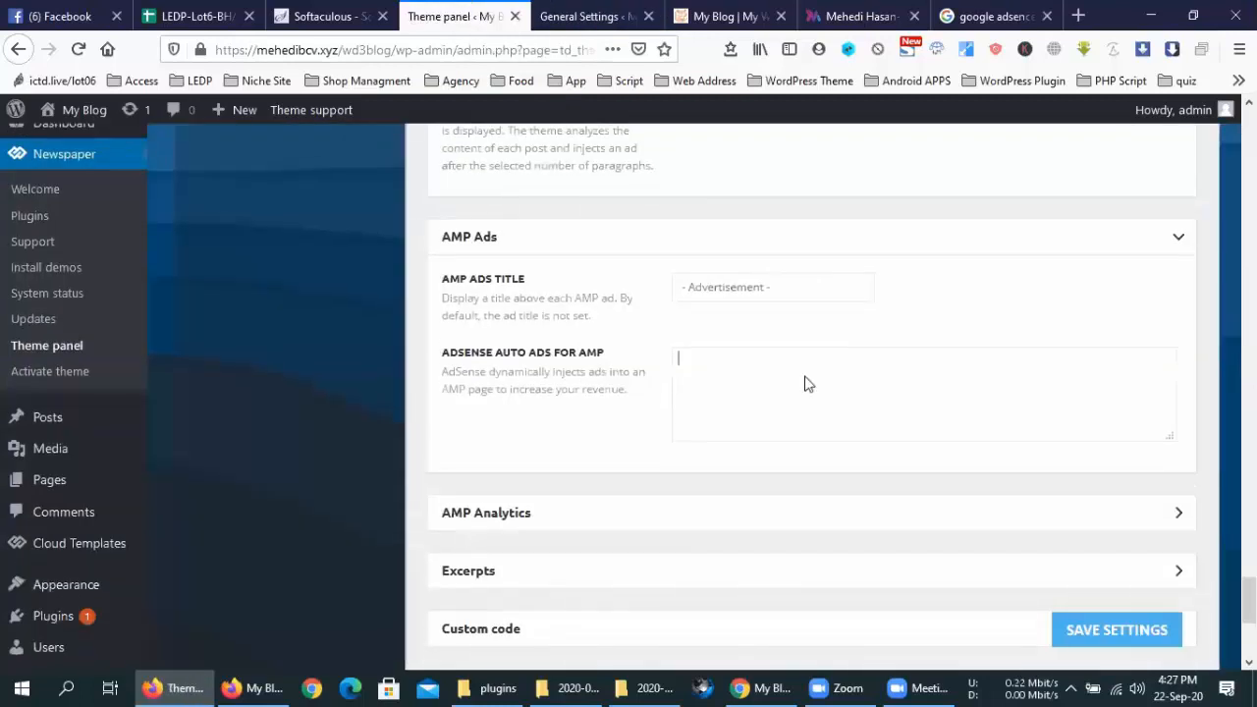
scroll(794, 287, up, 6)
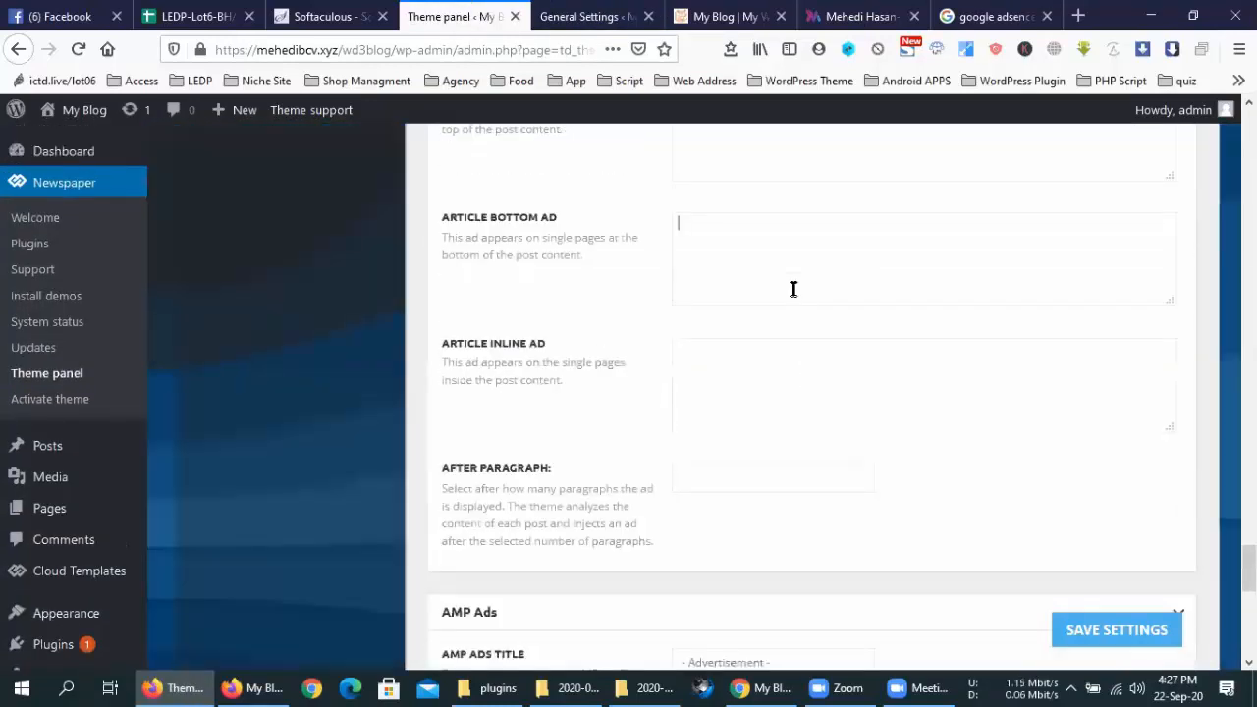
scroll(794, 300, up, 1)
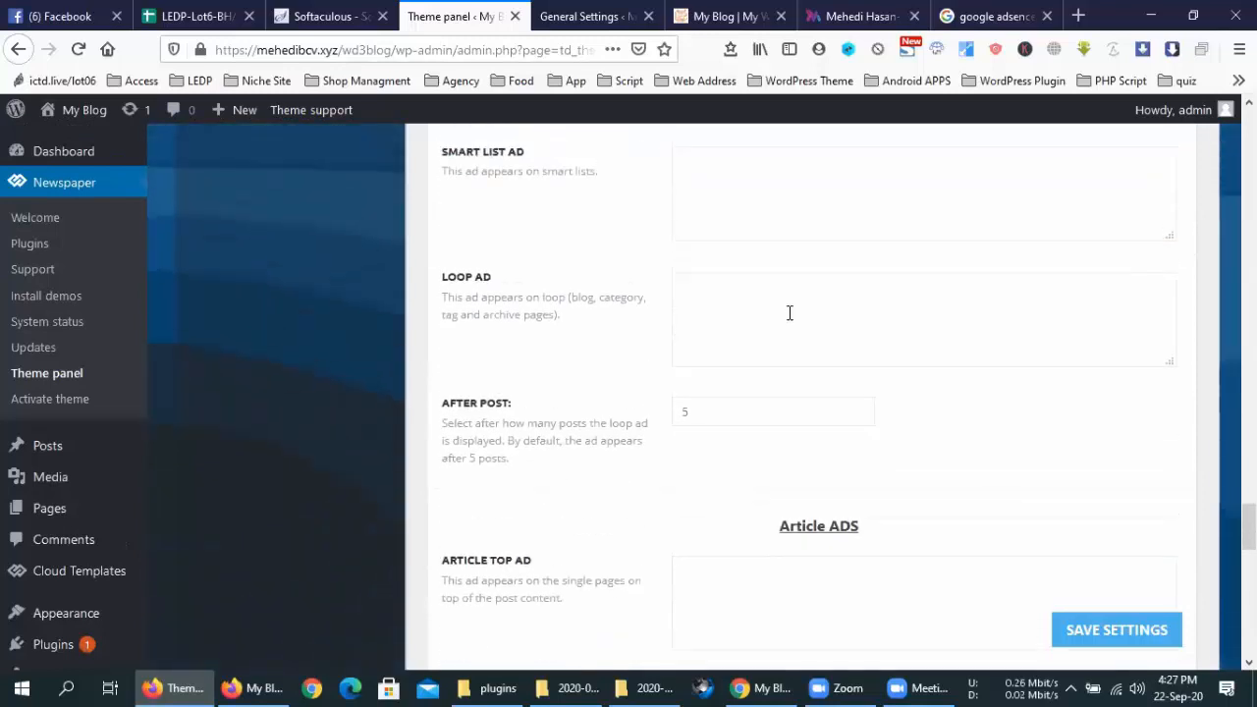
click(778, 205)
scroll(777, 205, up, 3)
click(777, 338)
click(778, 252)
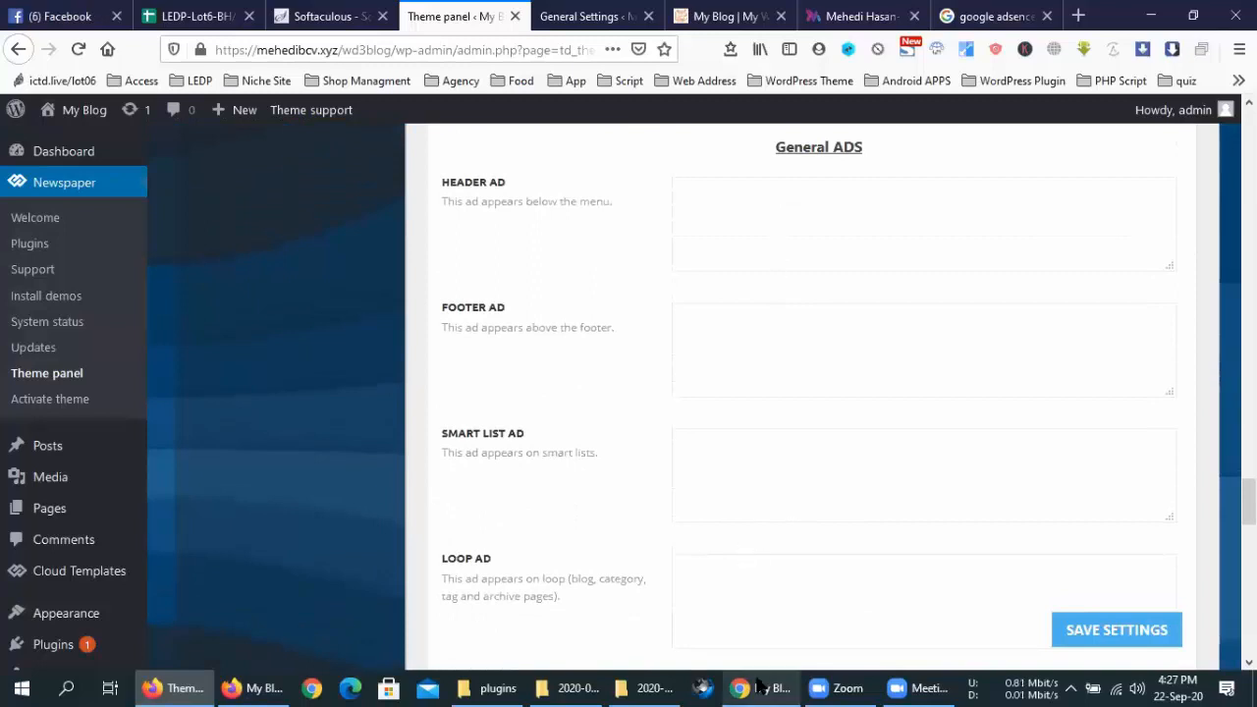
Glance at the blog in Chrome and the private window, then return to the theme panel
click(748, 685)
click(253, 686)
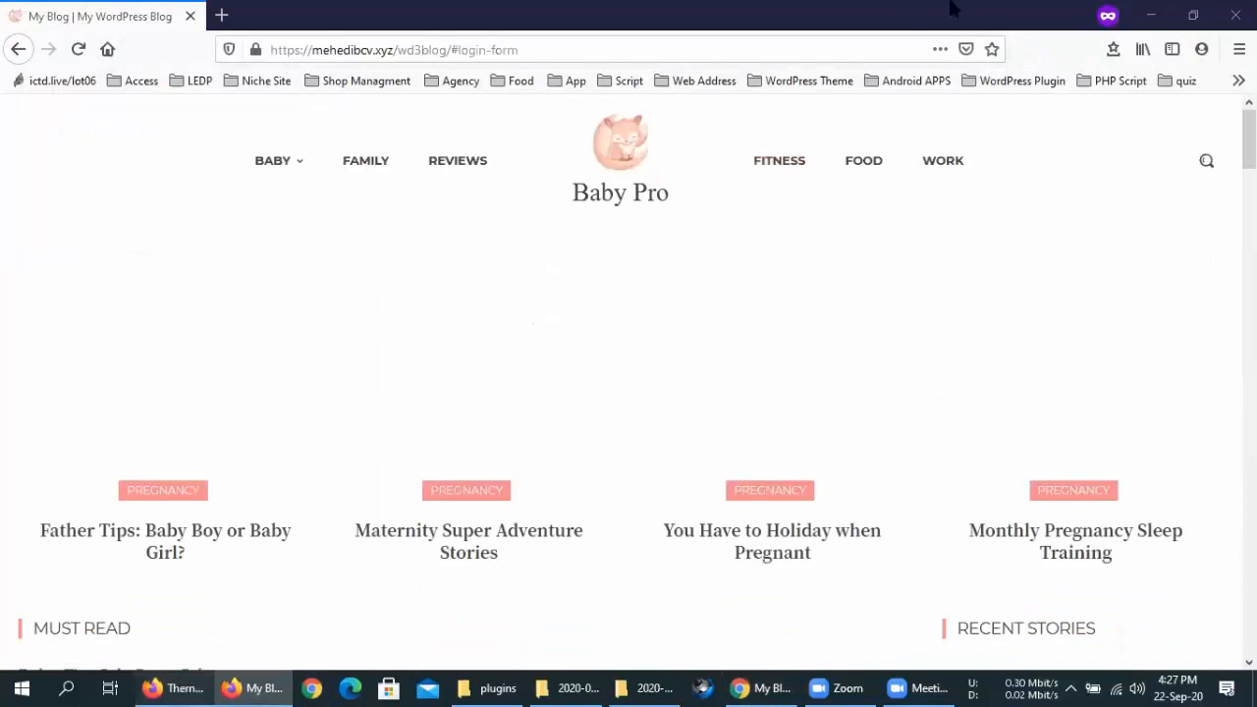
click(902, 686)
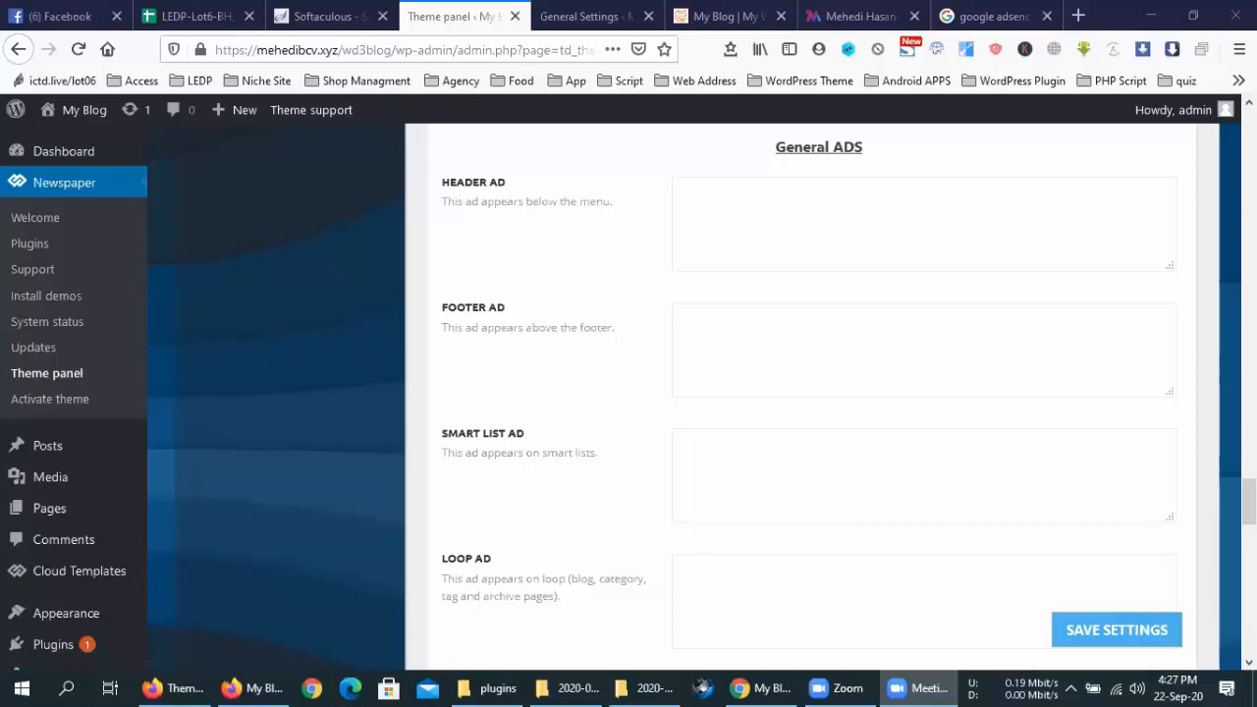
On the google adsense results, select and read the sponsored Google AdSense ad's description
click(947, 16)
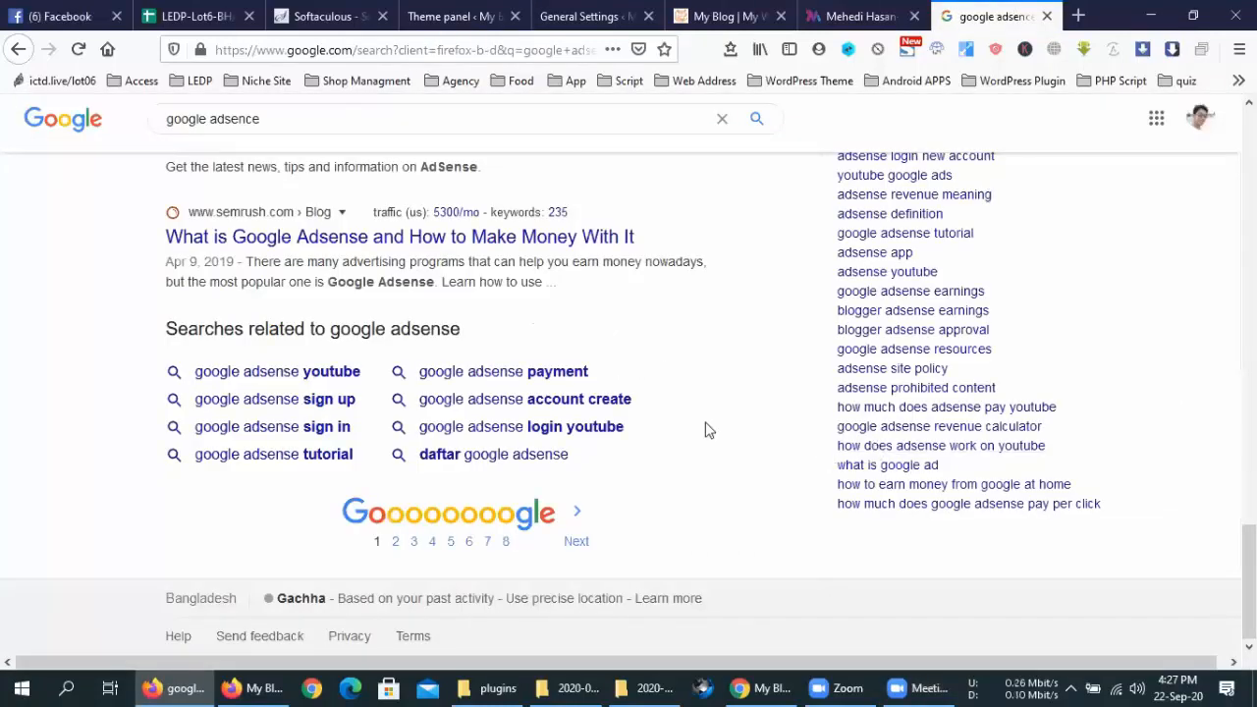
scroll(709, 430, up, 2)
scroll(707, 430, up, 15)
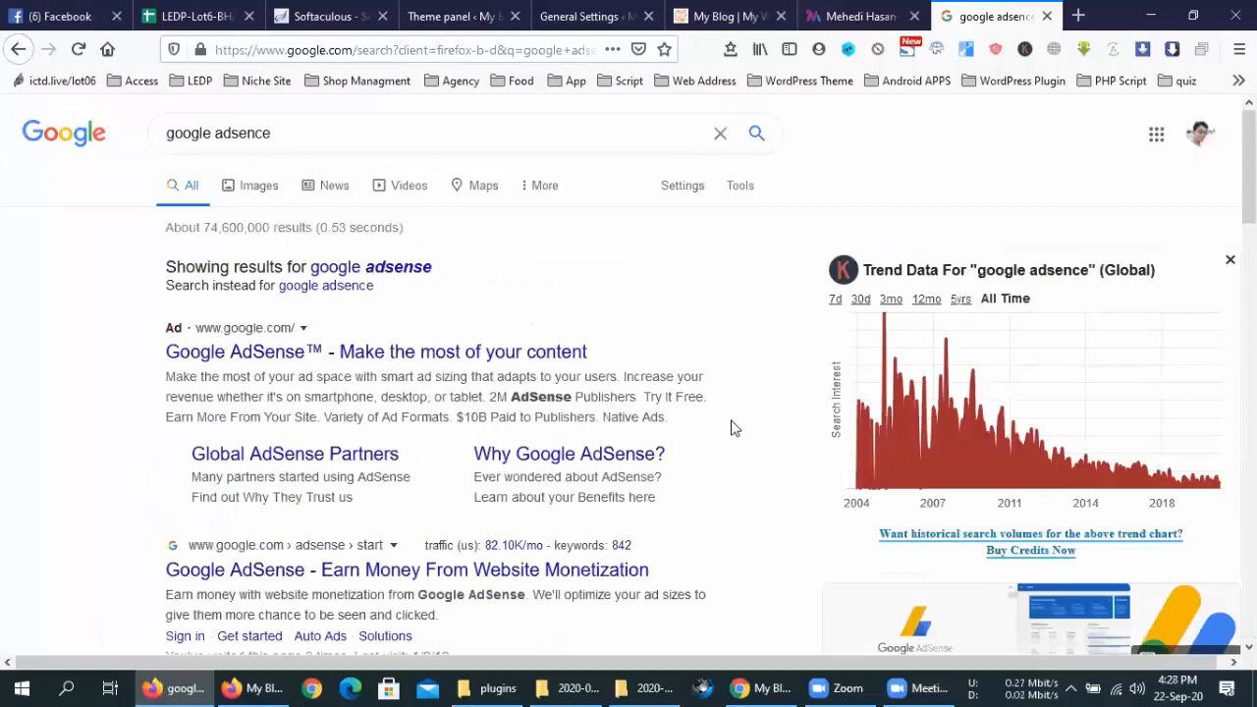
double_click(729, 420)
triple_click(729, 425)
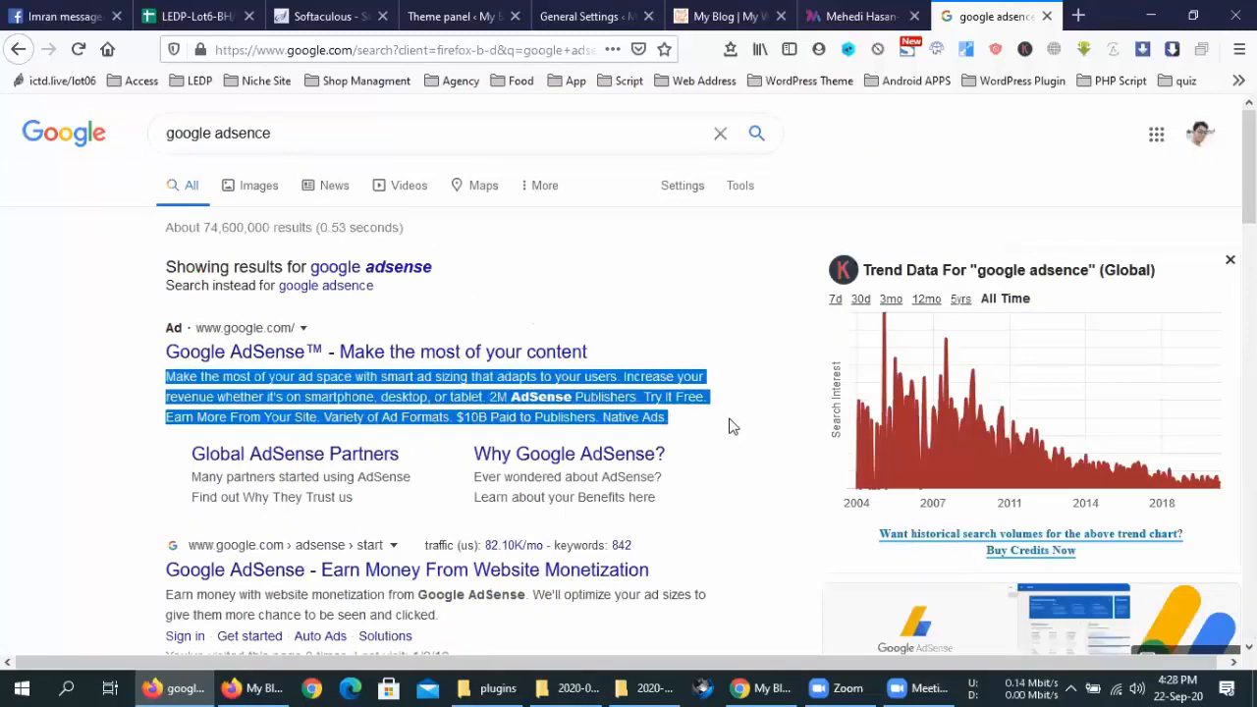
click(730, 425)
triple_click(730, 426)
click(730, 426)
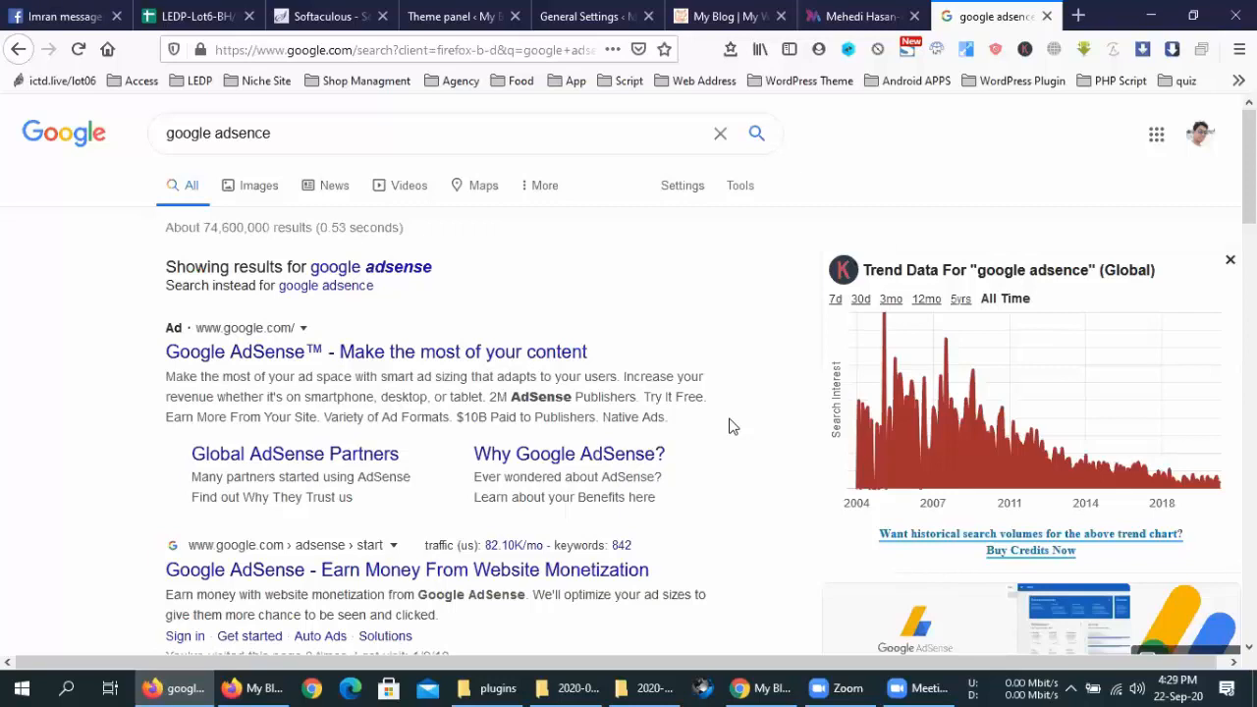
Scroll down to the Google AdSense knowledge panel, then start a new blank tab with Ctrl+T
scroll(757, 443, down, 4)
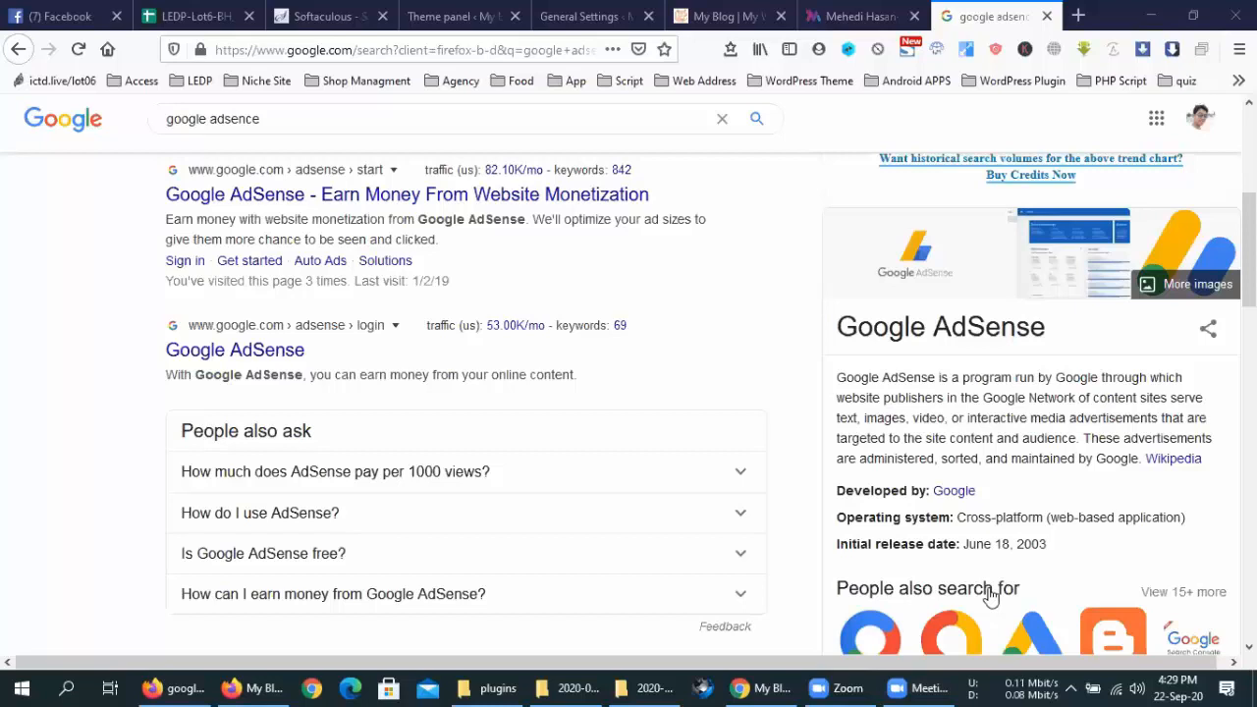
key(ctrl+t)
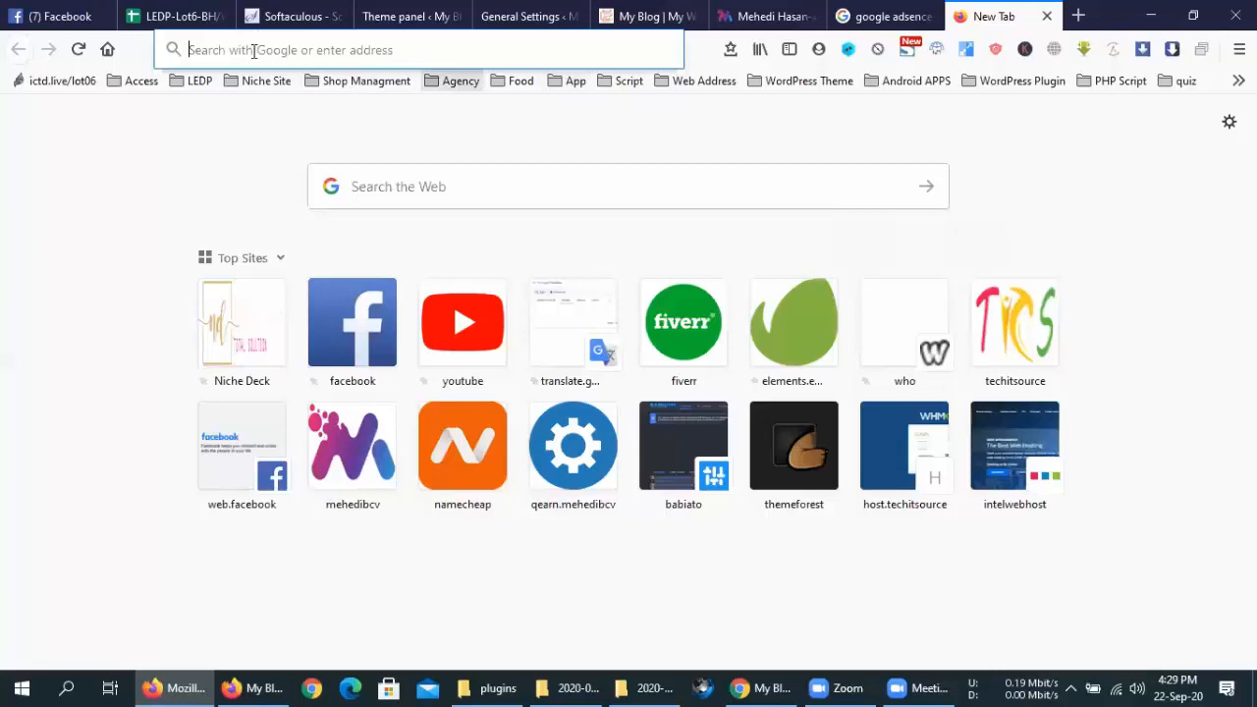
Visit pipilika.com, then switch back to the My Blog front page tab
text(pipilika .com)
key(Return)
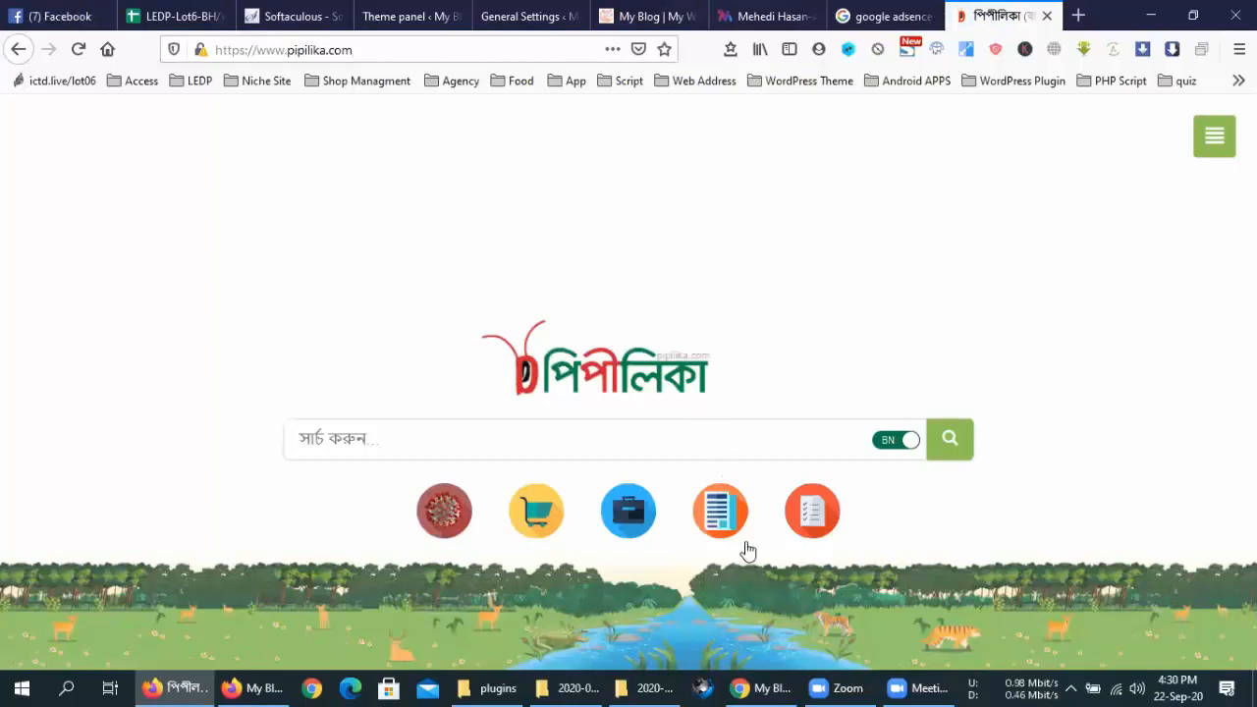
click(933, 686)
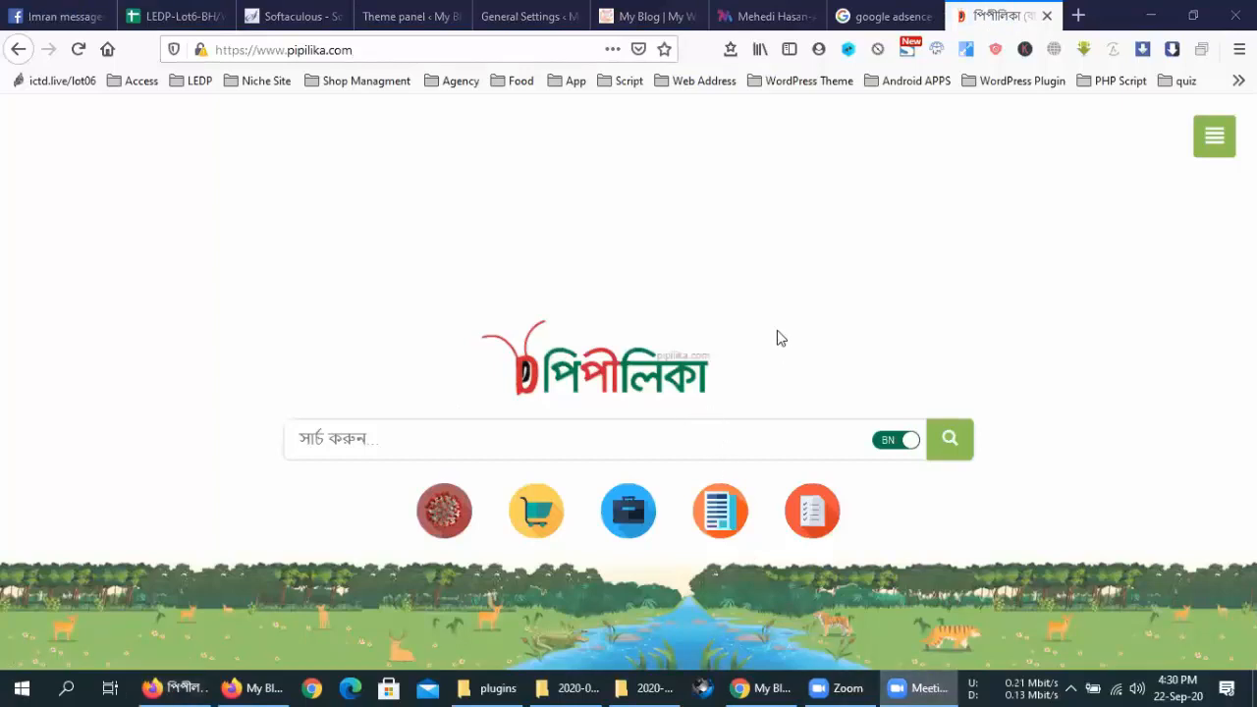
click(601, 12)
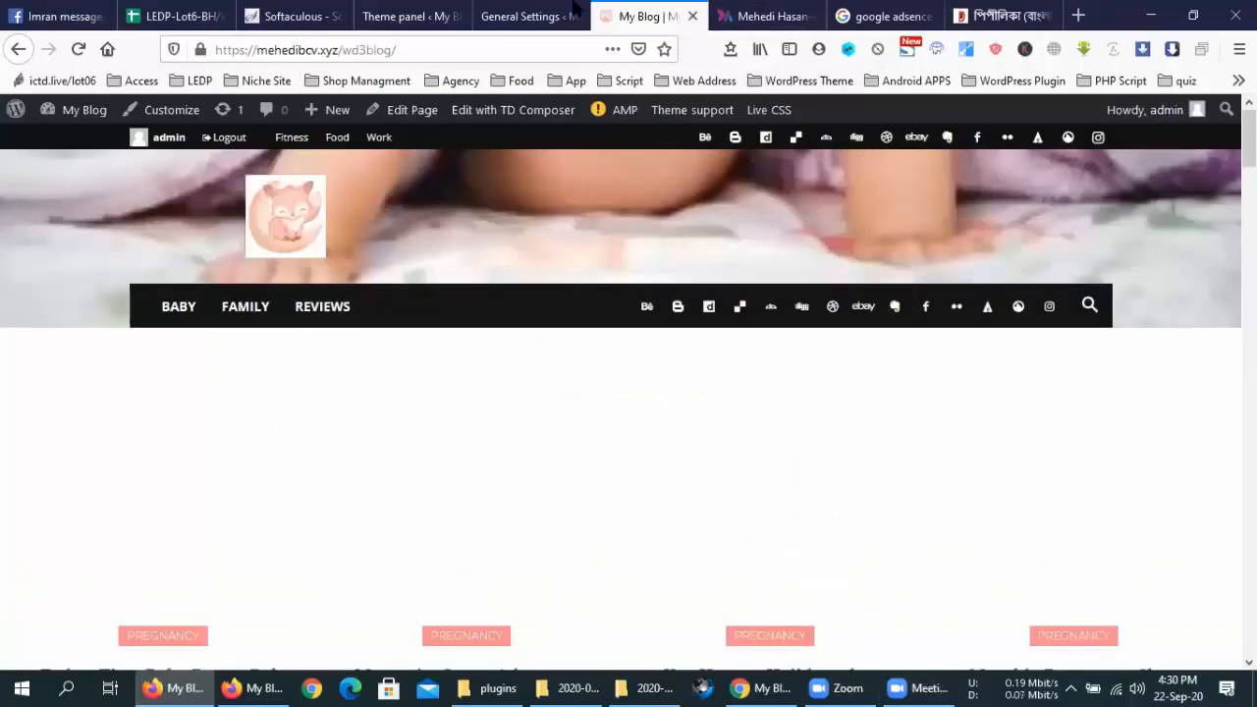
Set Latest Articles to 10 posts with an offset of 5
click(400, 14)
scroll(681, 445, down, 2)
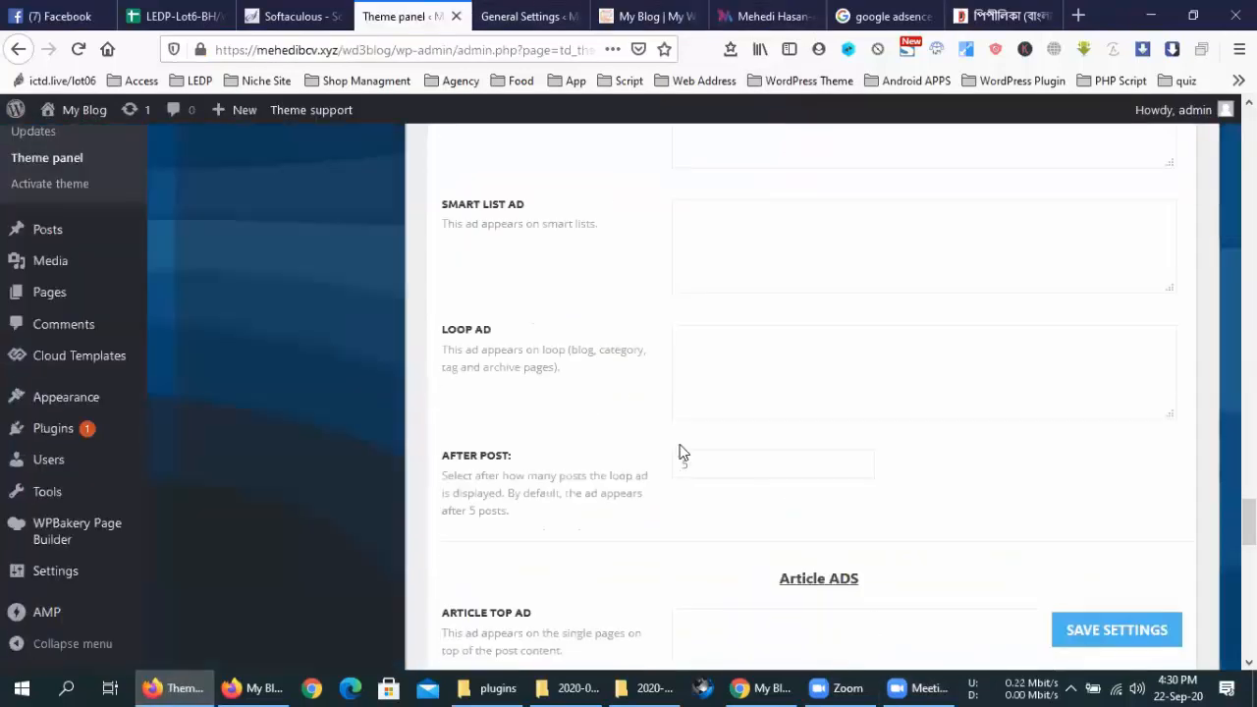
scroll(680, 450, down, 10)
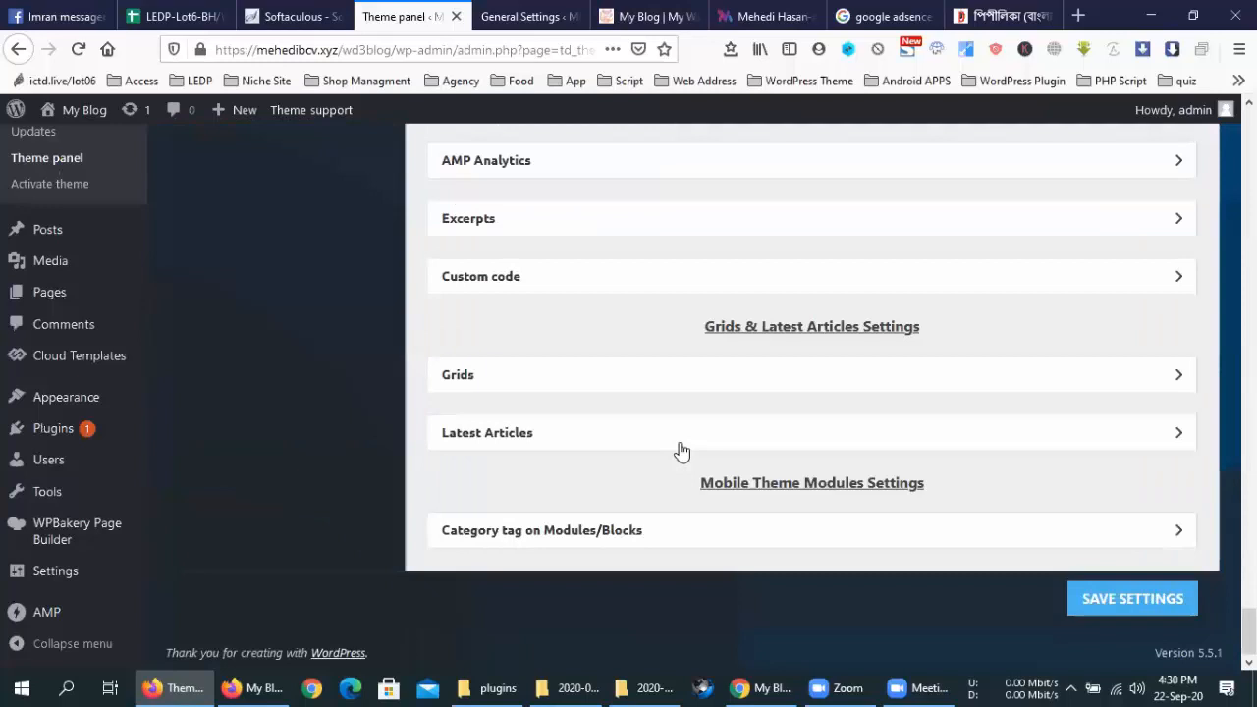
click(564, 277)
click(599, 430)
scroll(603, 441, down, 2)
scroll(603, 442, down, 2)
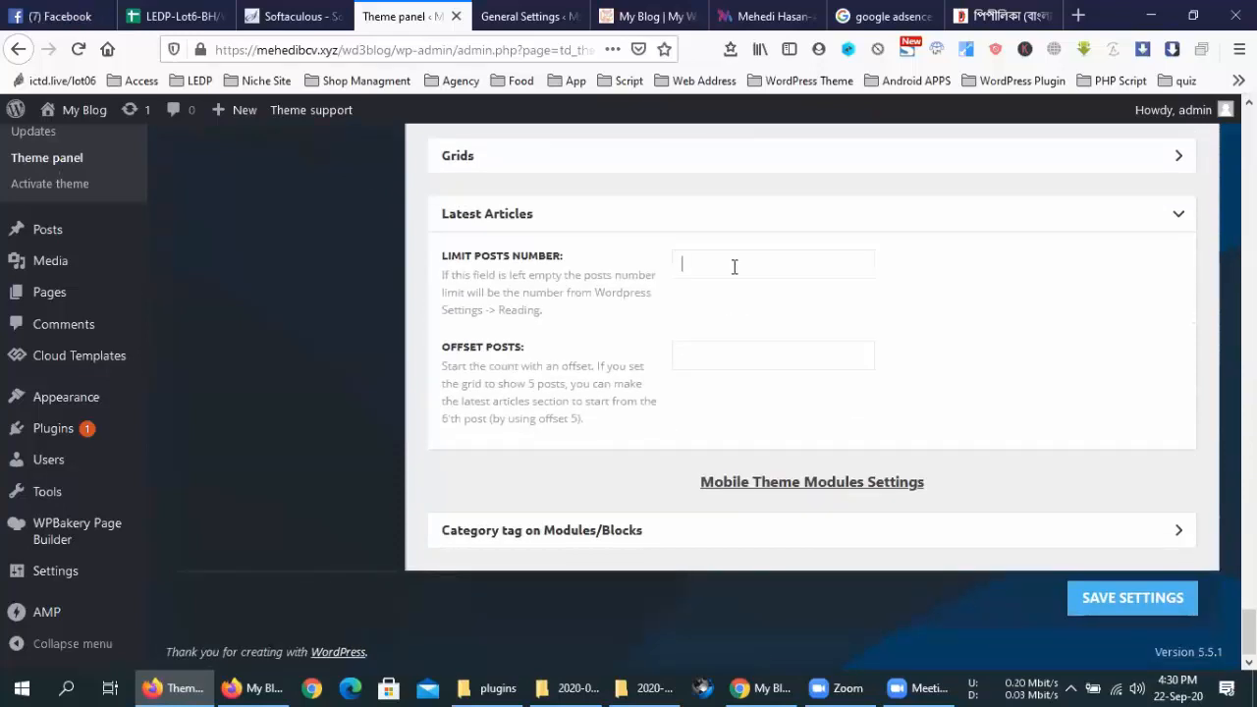
text(10)
text(5)
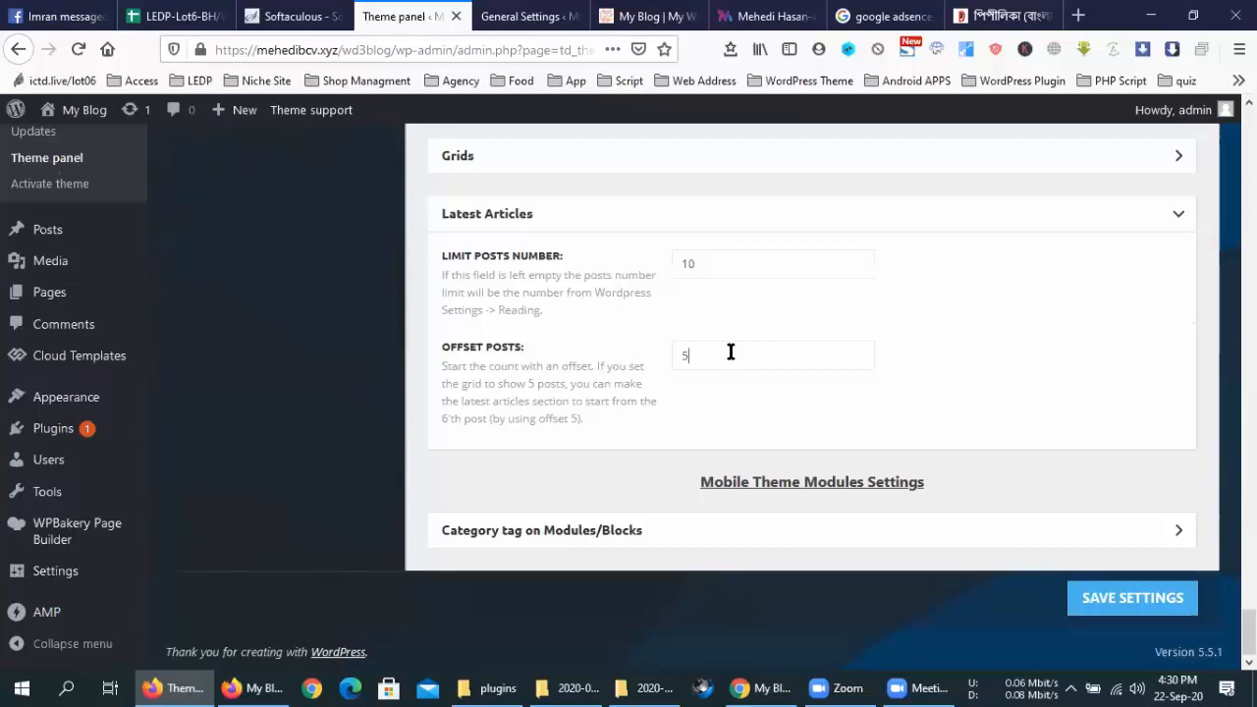
Turn on category tags for both mobile modules and save the theme settings
click(623, 533)
scroll(757, 455, down, 1)
scroll(756, 430, down, 3)
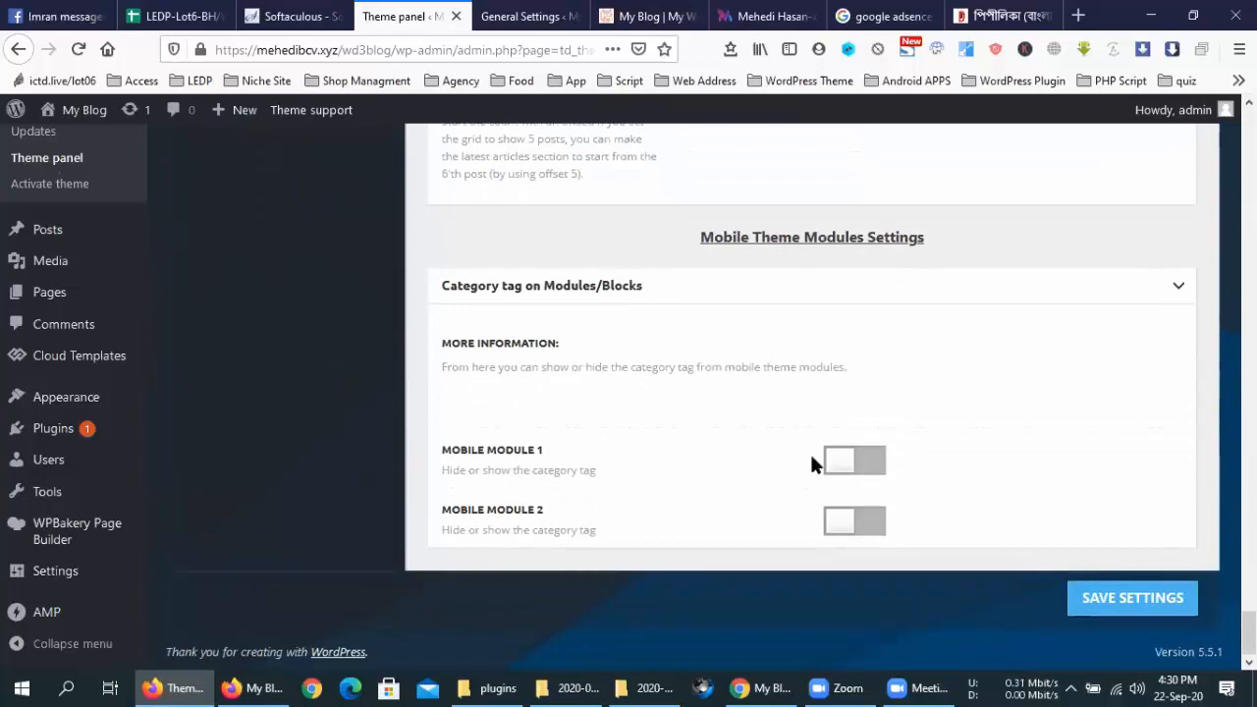
click(850, 521)
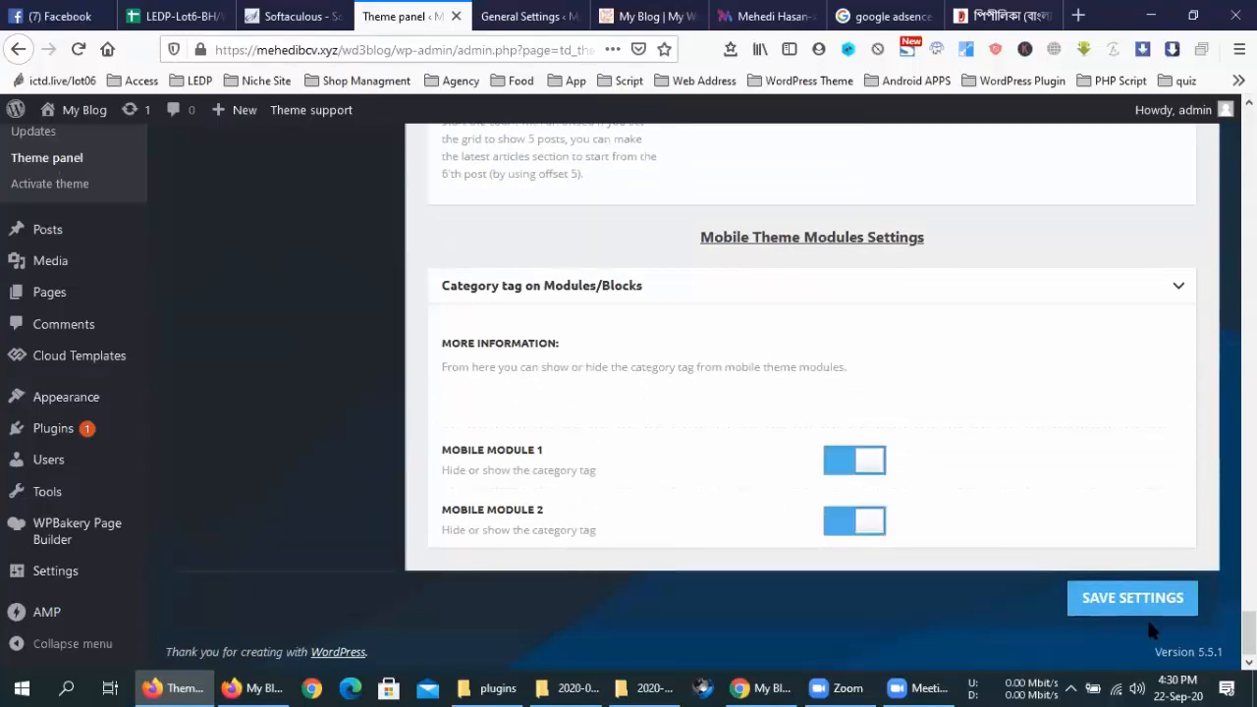
click(1145, 593)
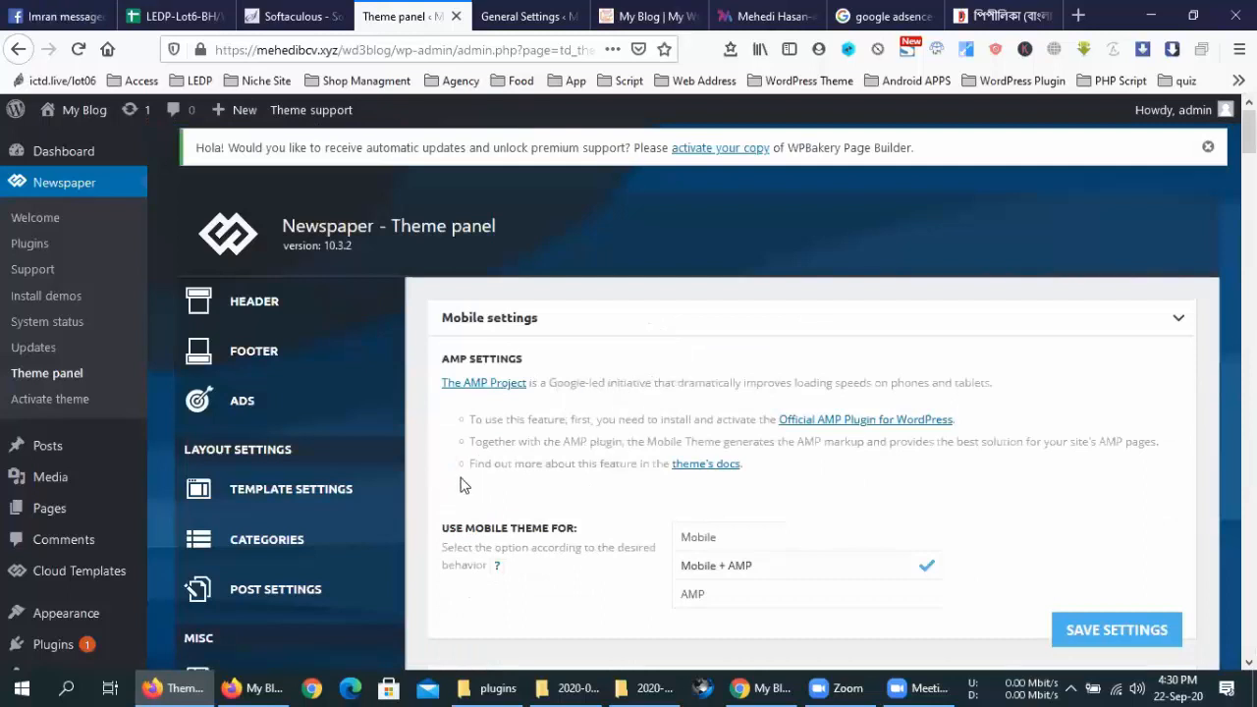
Show the Newspaper theme's Analytics/JS Codes settings with empty header and footer script fields, then open a blank tab
scroll(461, 485, down, 2)
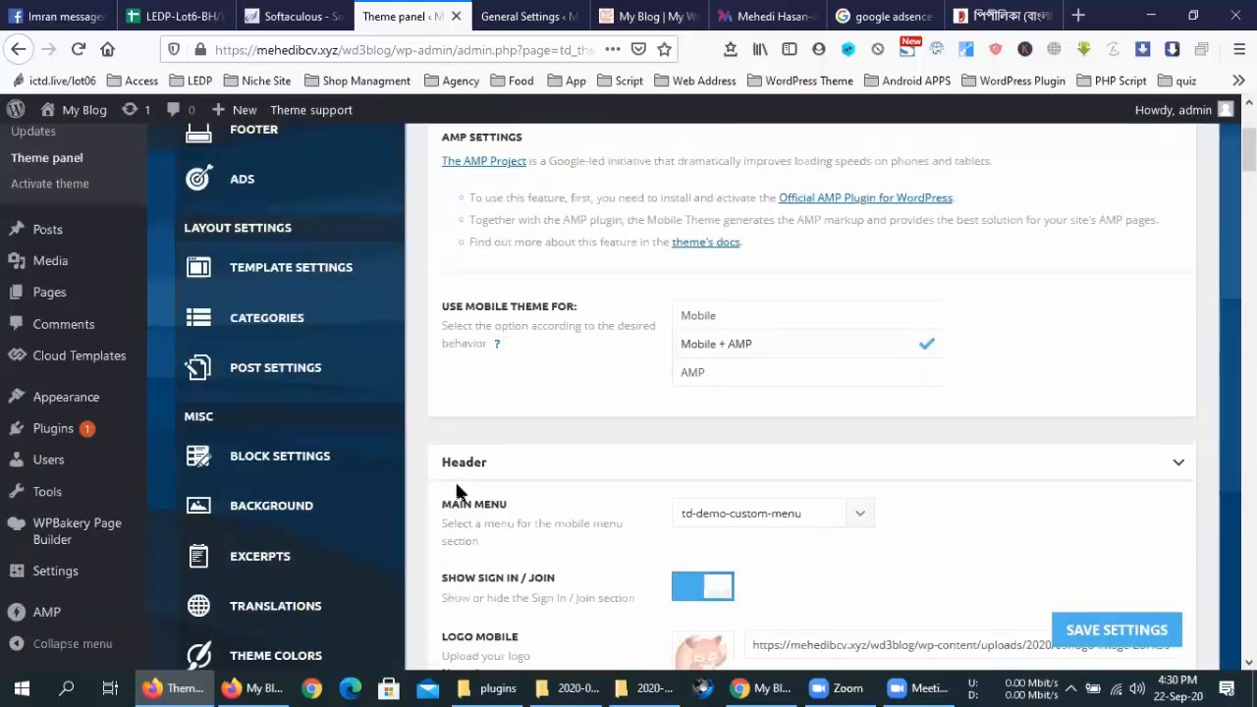
scroll(457, 491, down, 4)
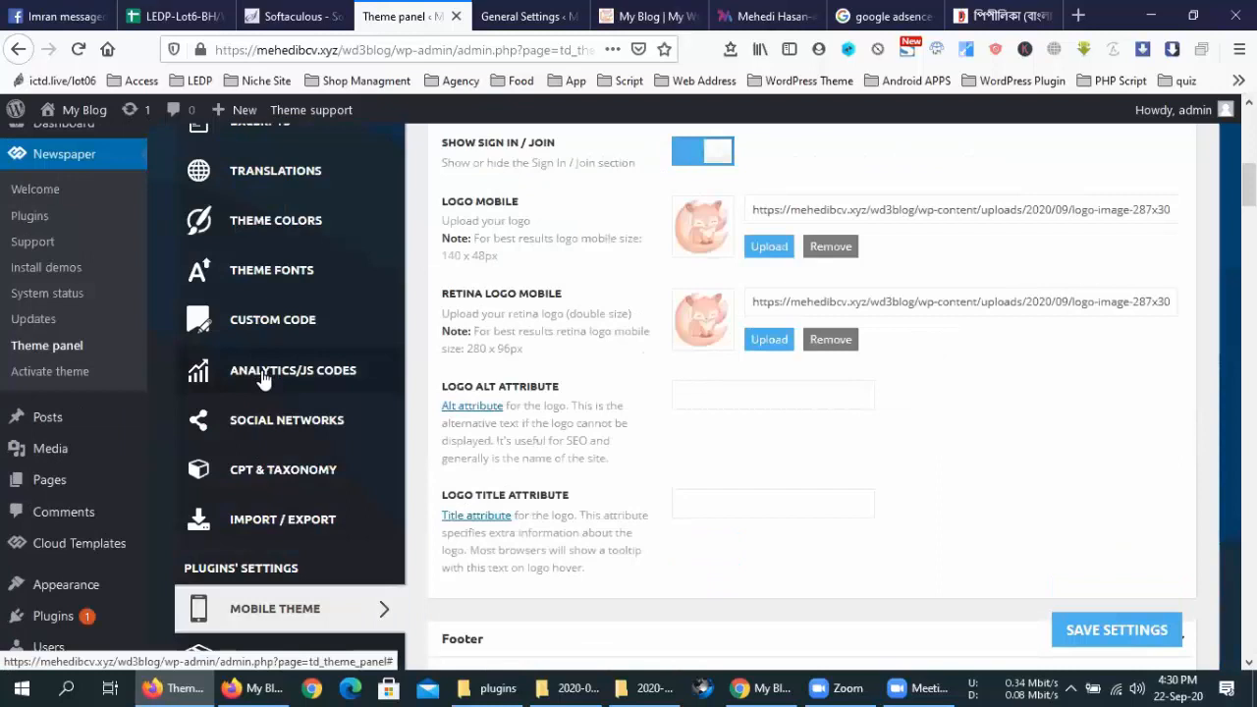
click(263, 380)
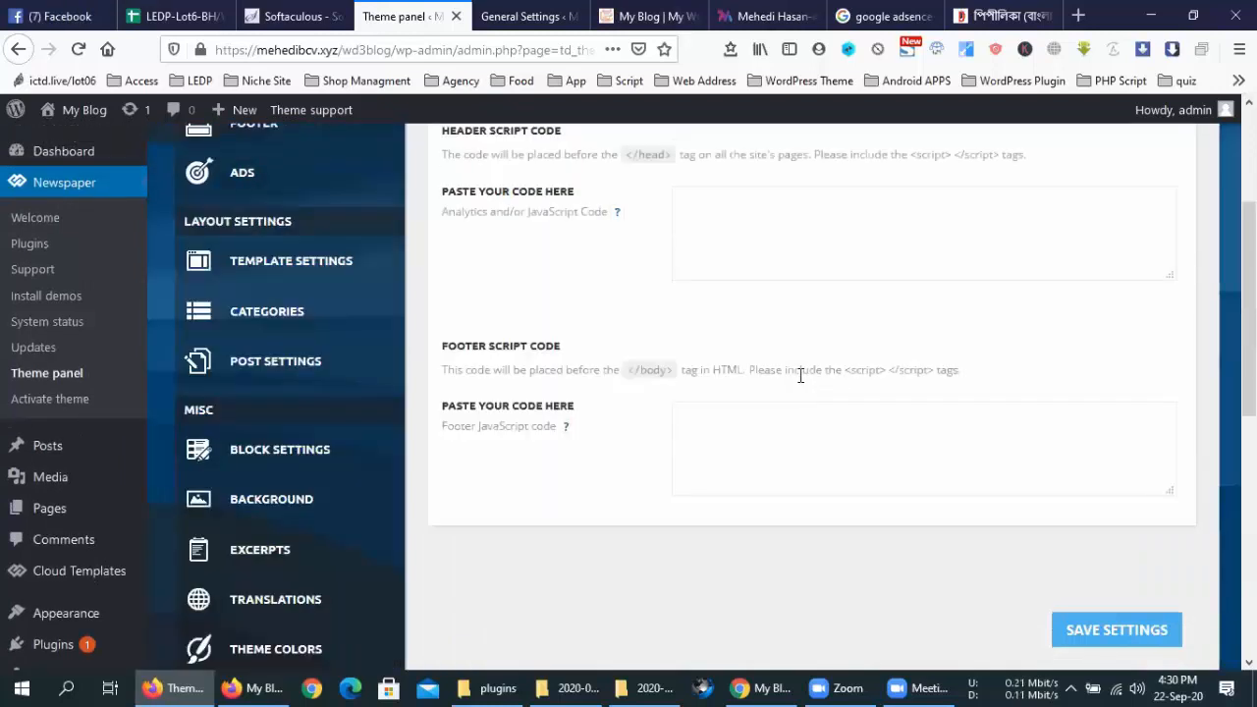
scroll(801, 375, up, 2)
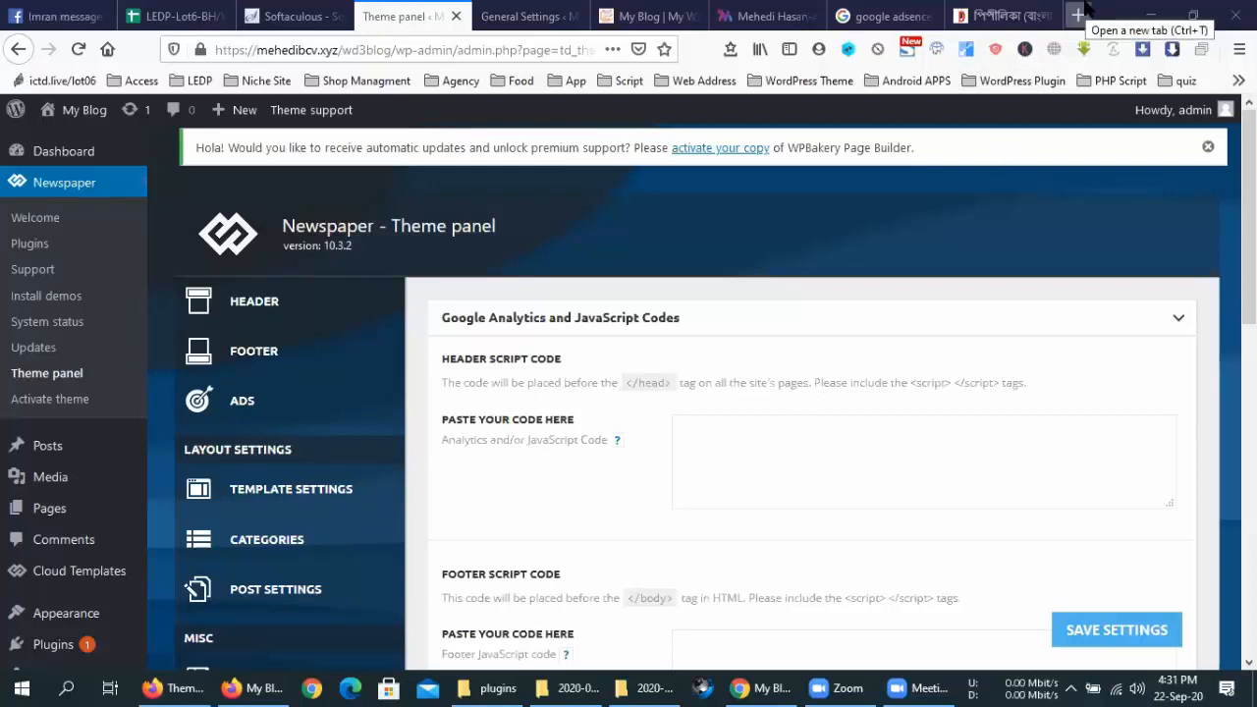
click(1079, 15)
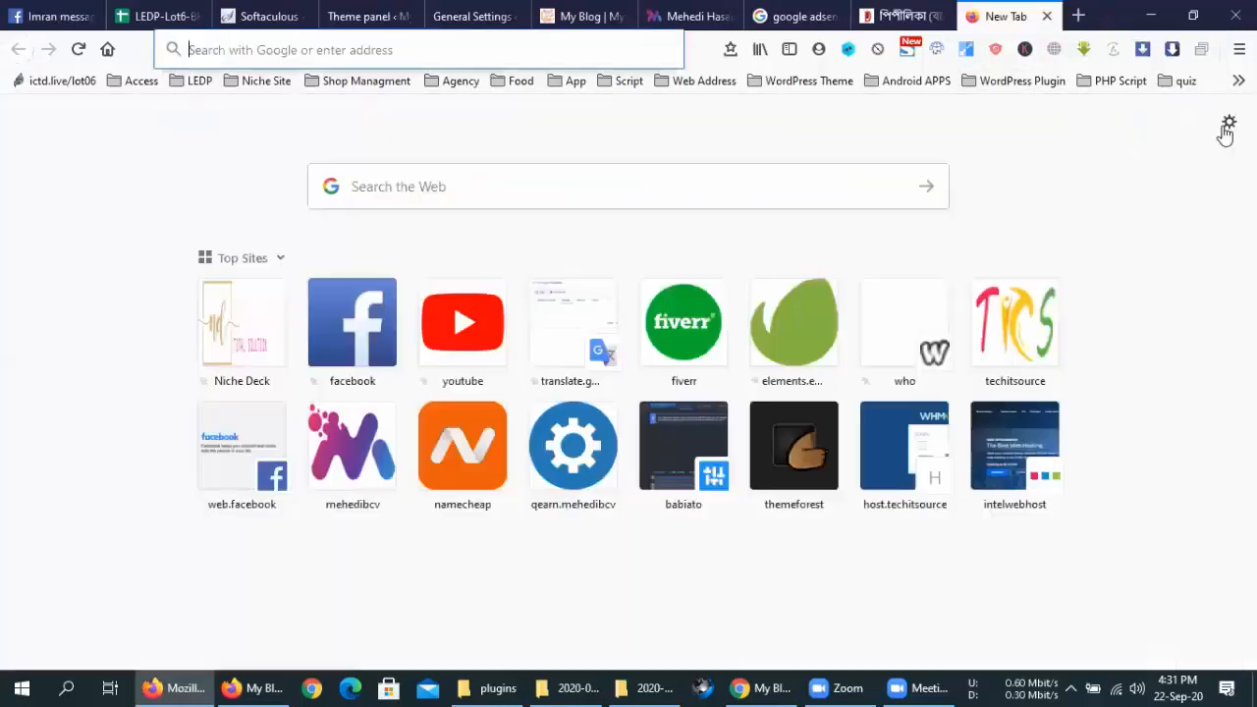
Load the Google Analytics Home dashboard from the bookmarks in the new tab
click(959, 281)
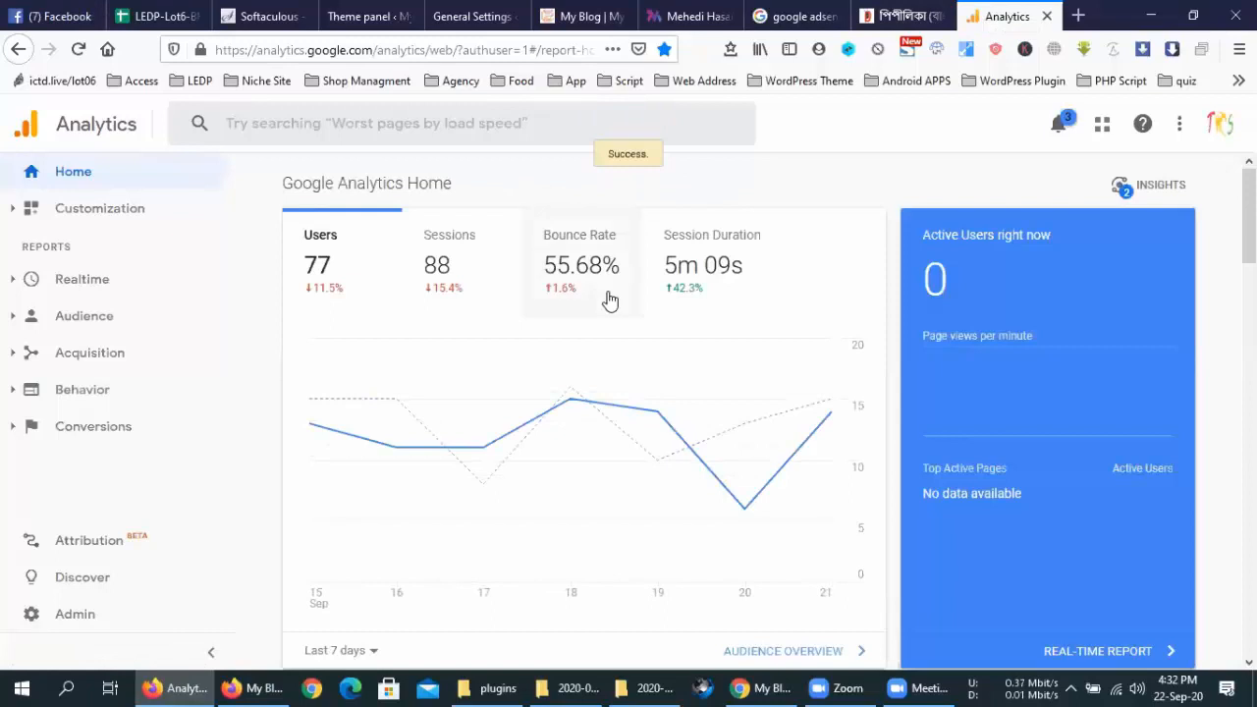
Open the Google Analytics Admin page listing account, property and view settings
click(65, 616)
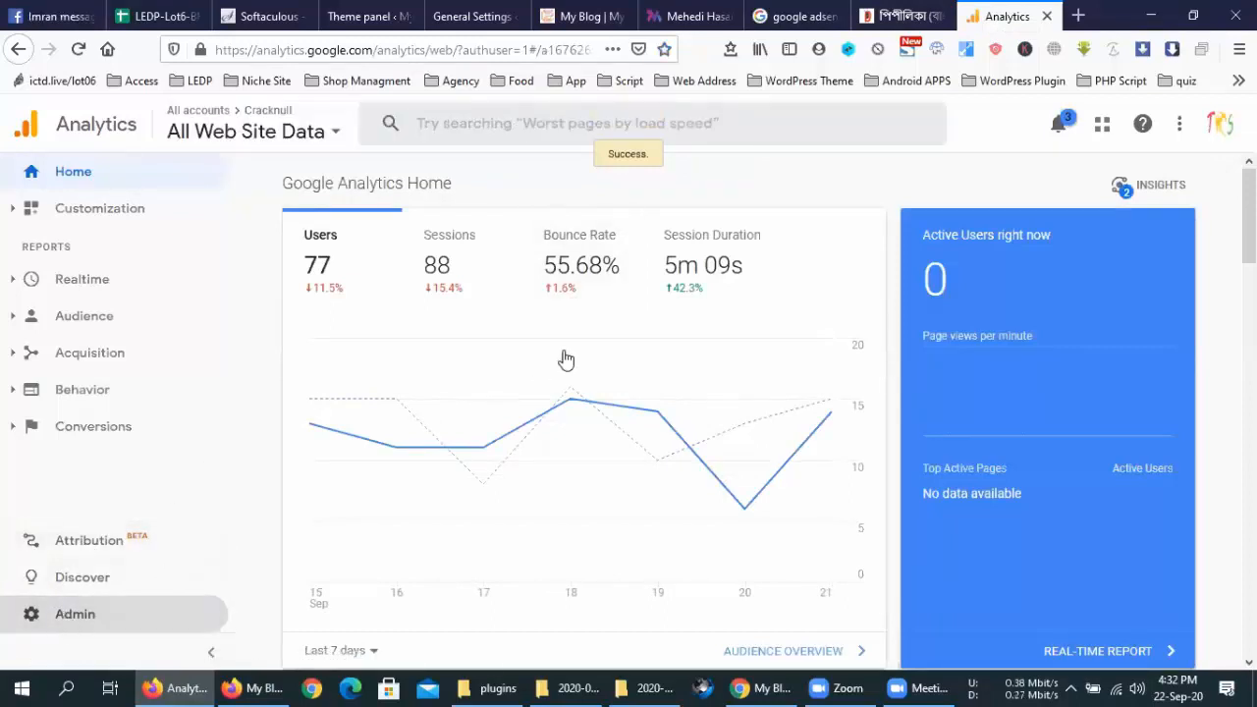
scroll(566, 360, down, 5)
scroll(565, 361, up, 5)
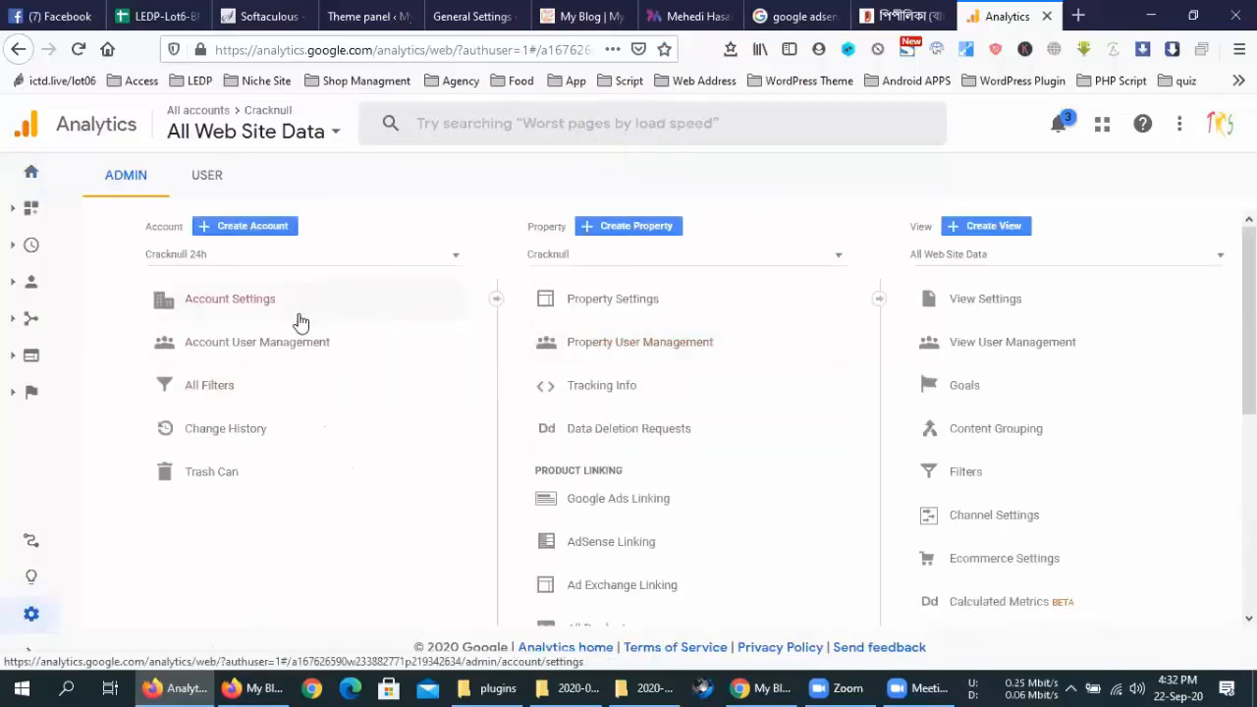
click(30, 177)
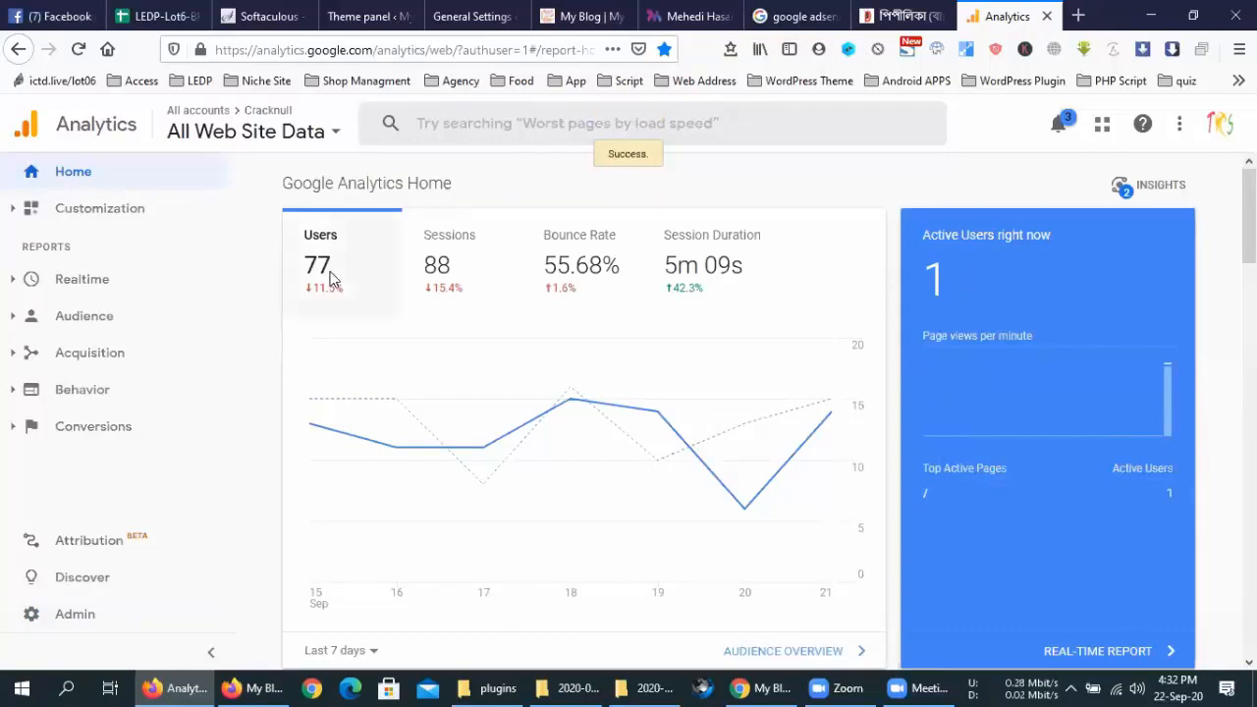
scroll(423, 322, down, 3)
scroll(317, 265, up, 3)
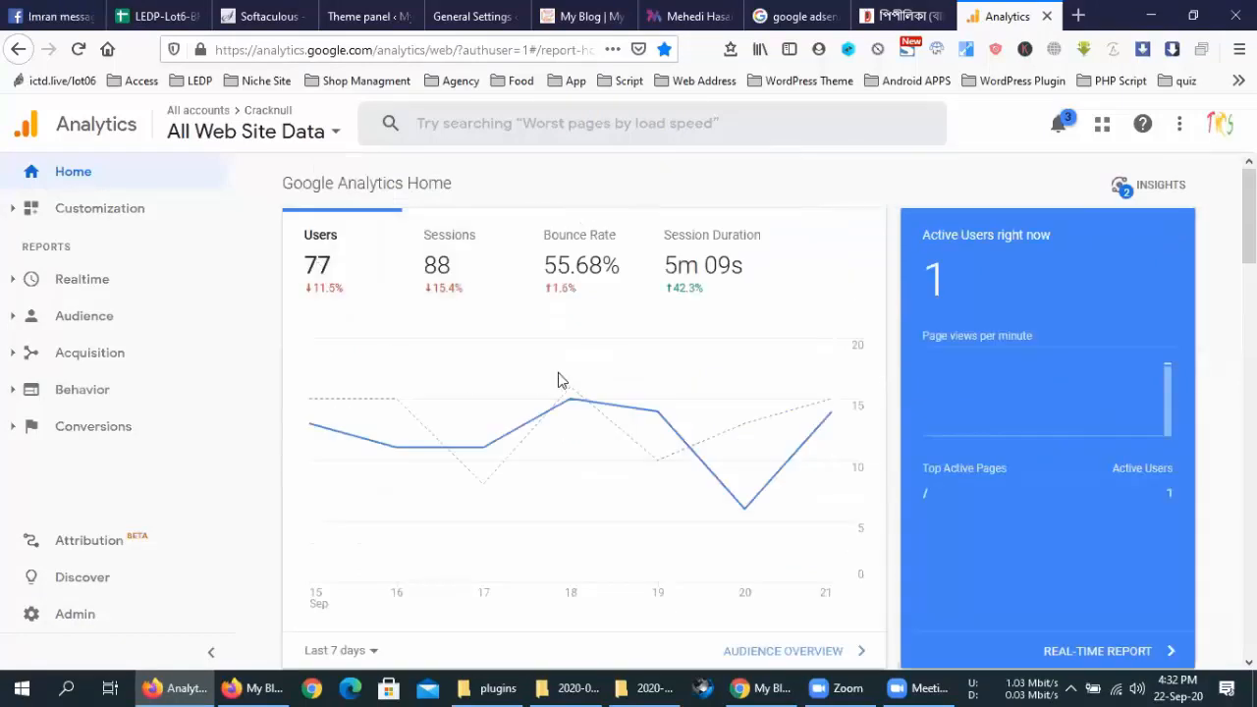
scroll(558, 411, down, 5)
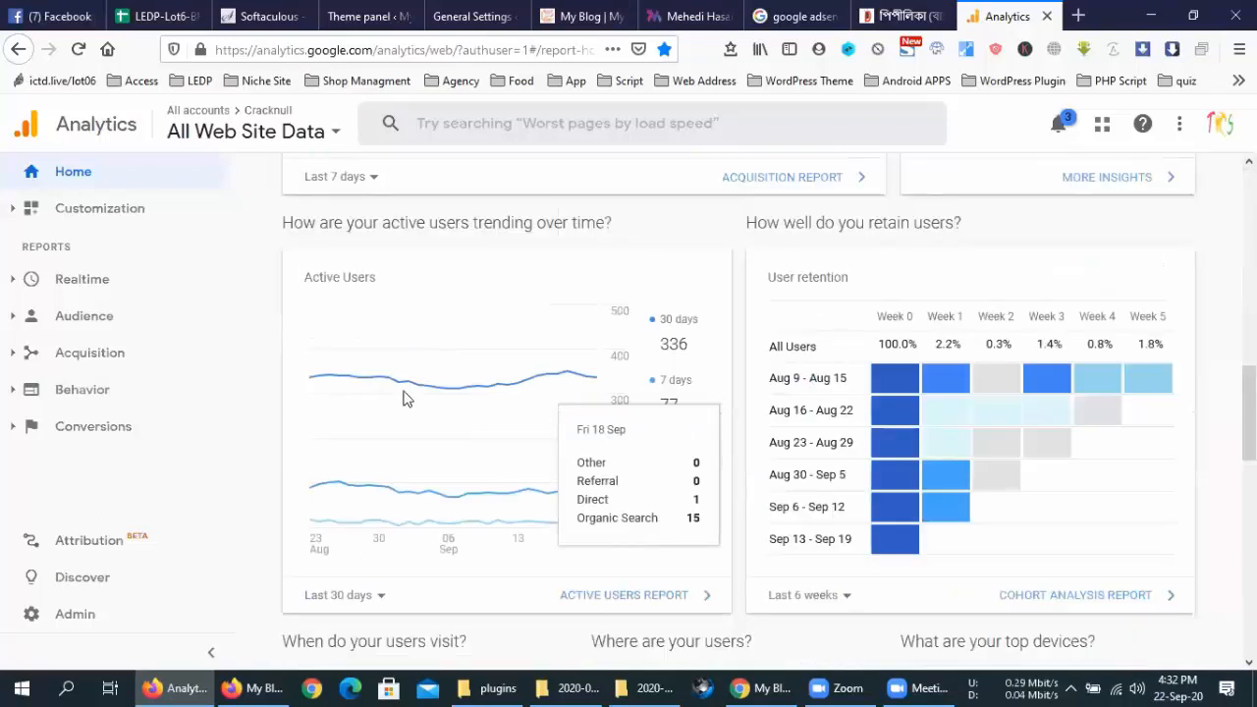
scroll(398, 398, up, 3)
scroll(883, 412, up, 3)
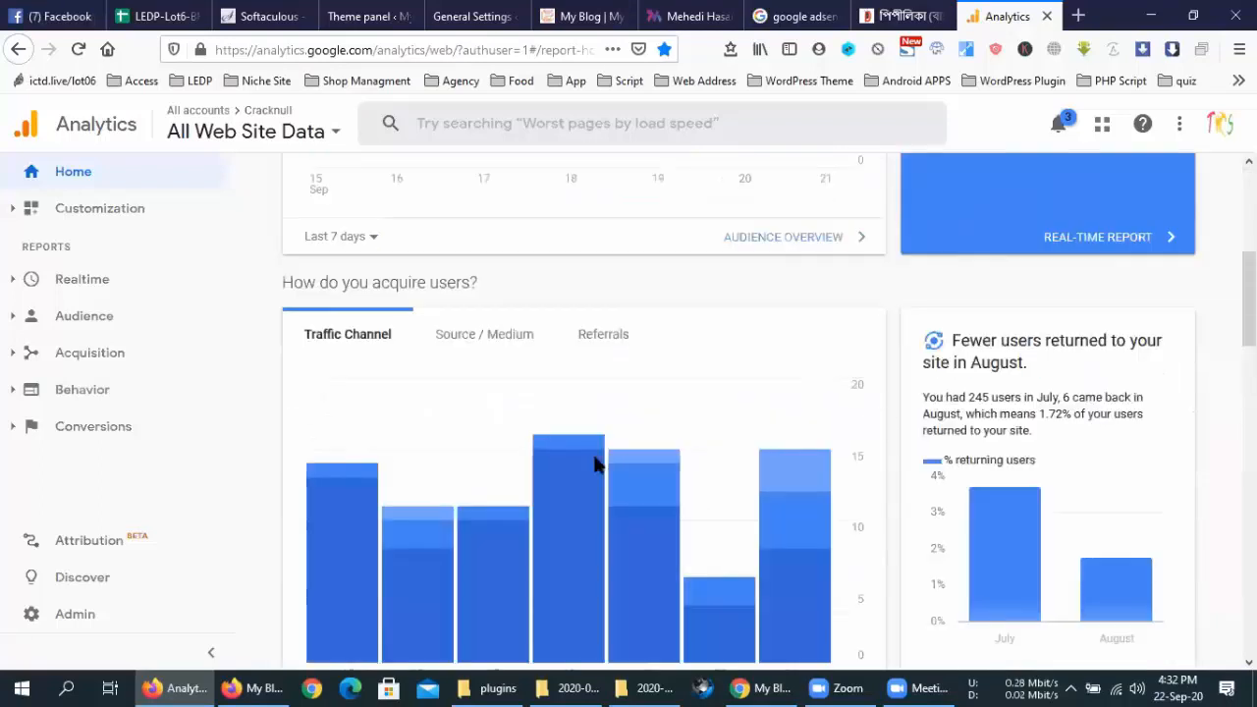
scroll(819, 393, down, 3)
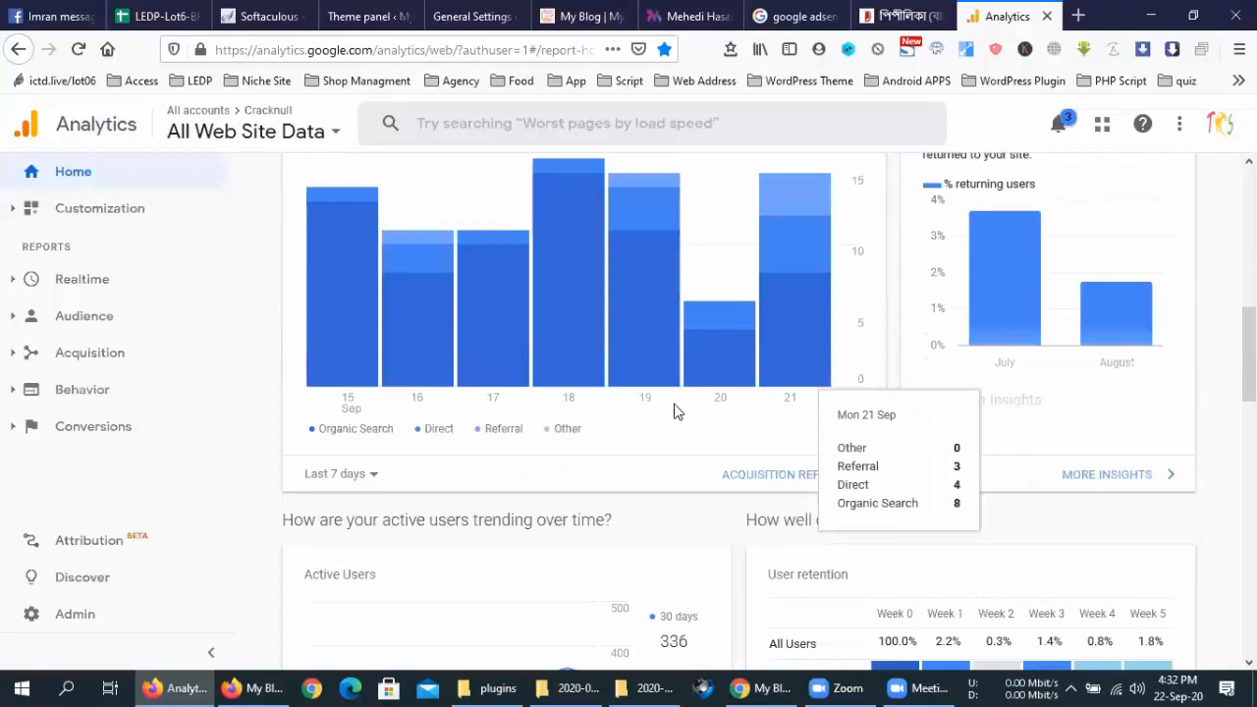
scroll(676, 444, down, 5)
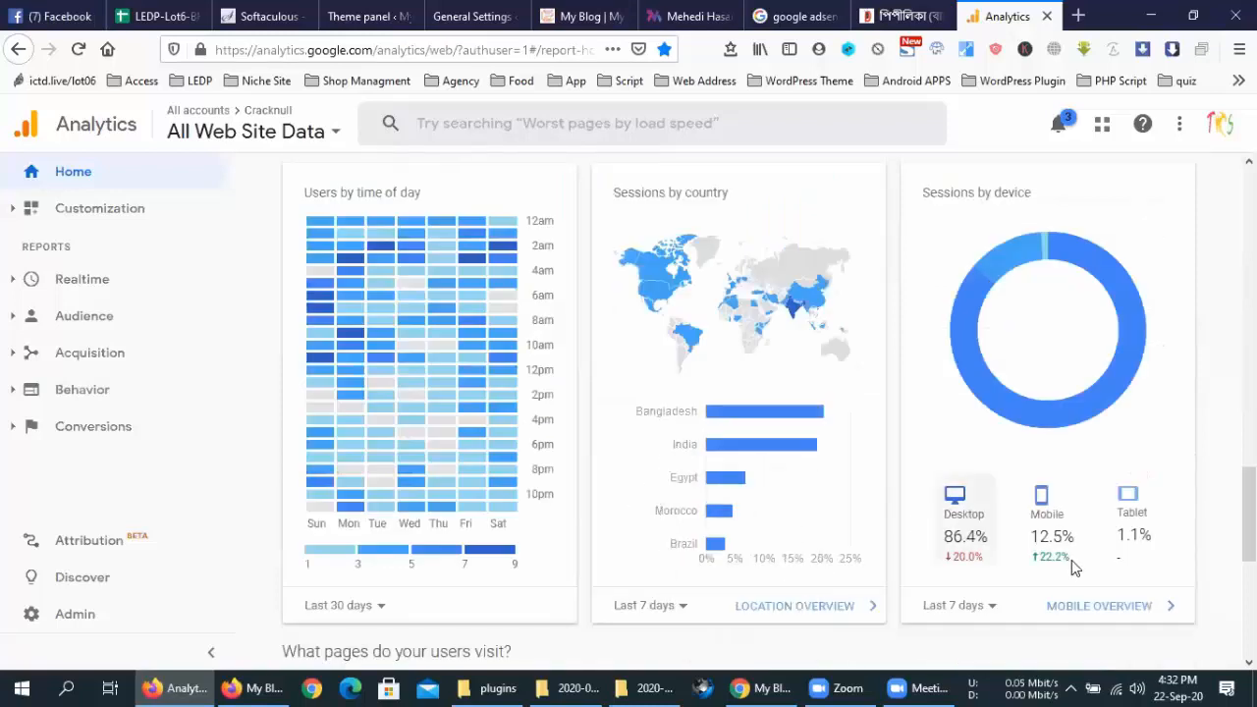
mouse_move(1065, 537)
mouse_move(1144, 520)
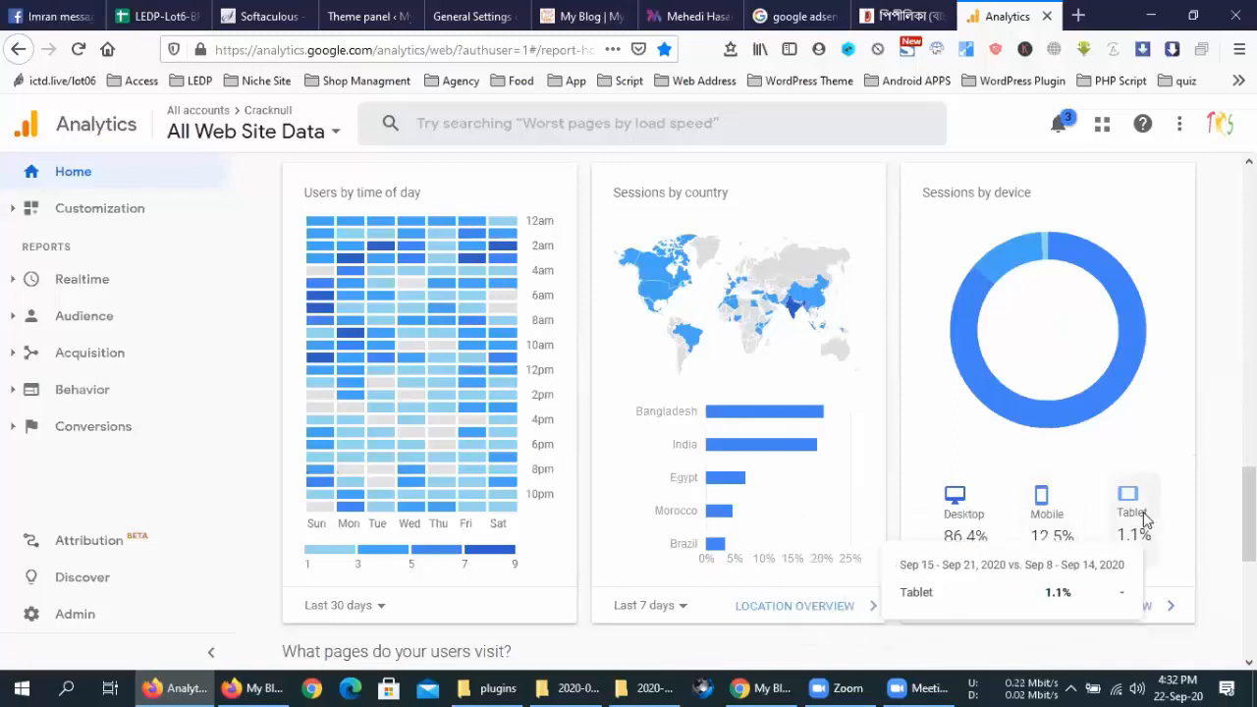
scroll(786, 441, down, 3)
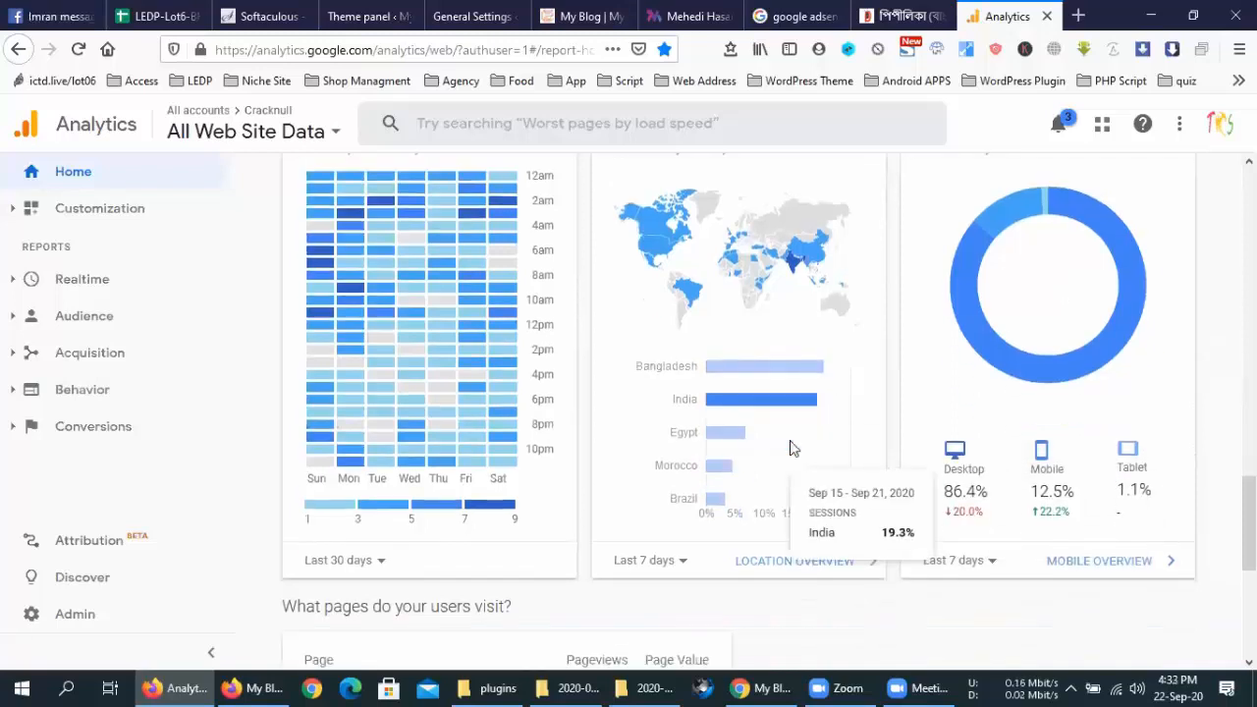
scroll(374, 363, down, 2)
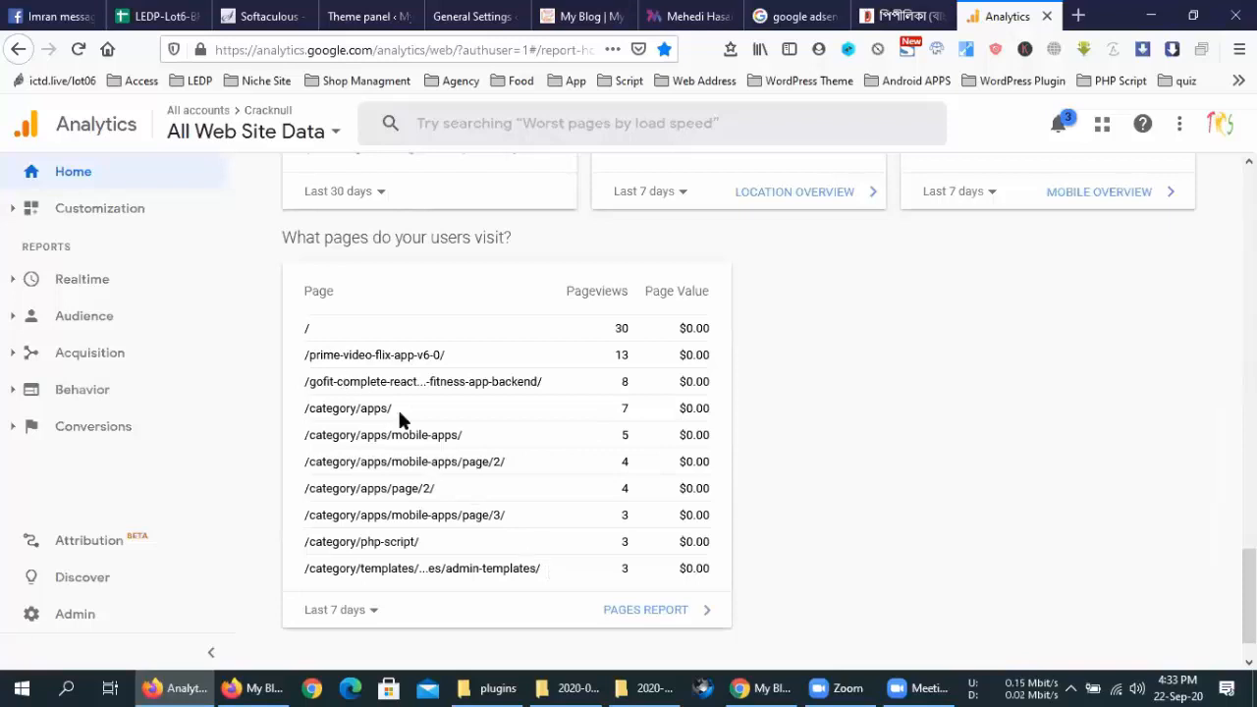
scroll(503, 457, up, 8)
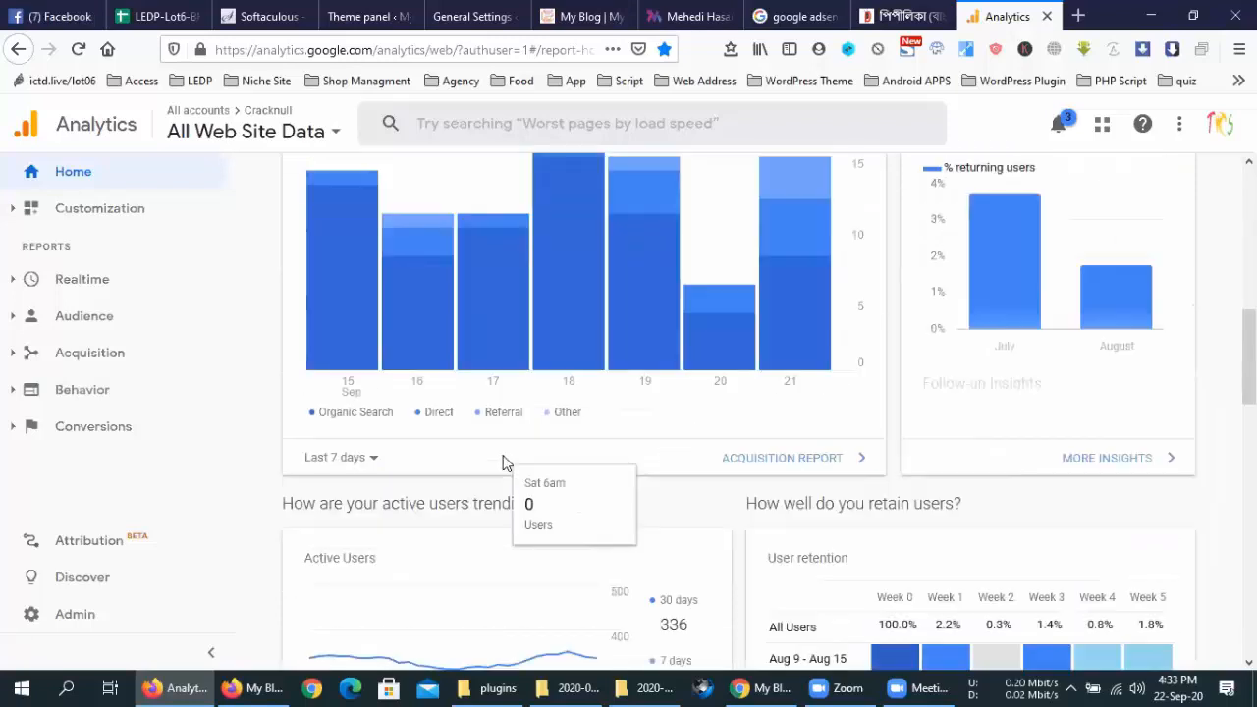
scroll(502, 457, up, 5)
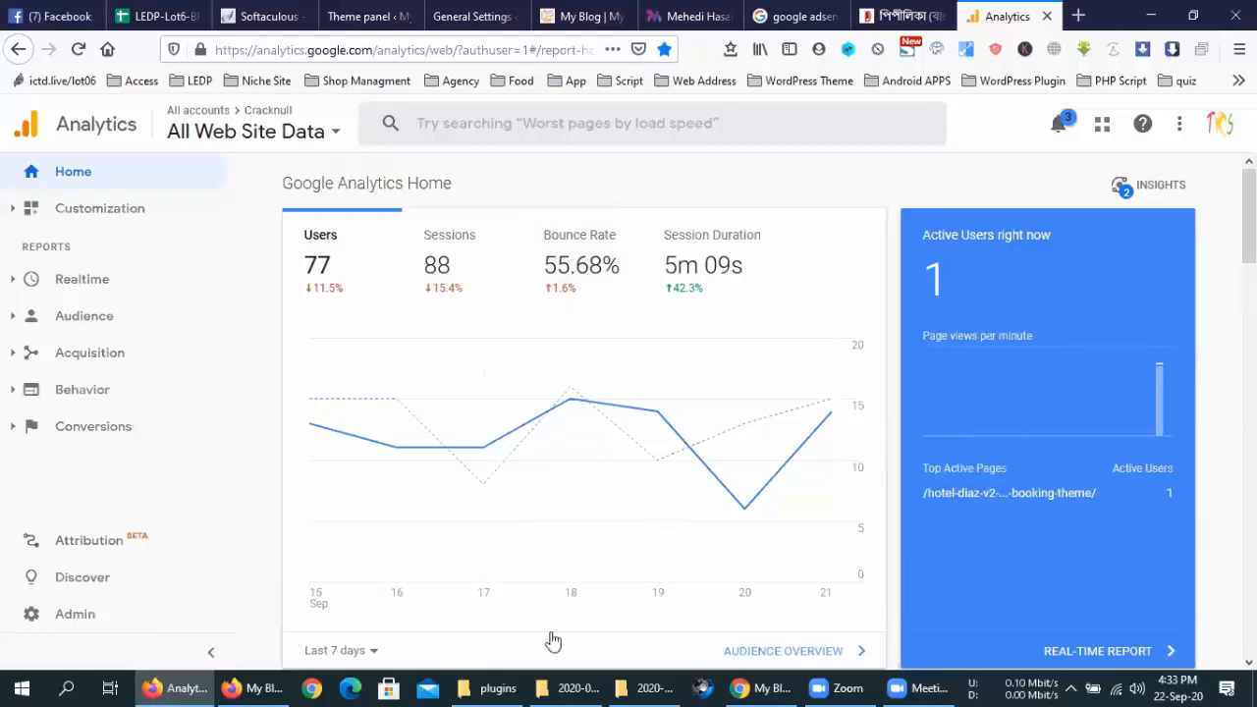
click(913, 687)
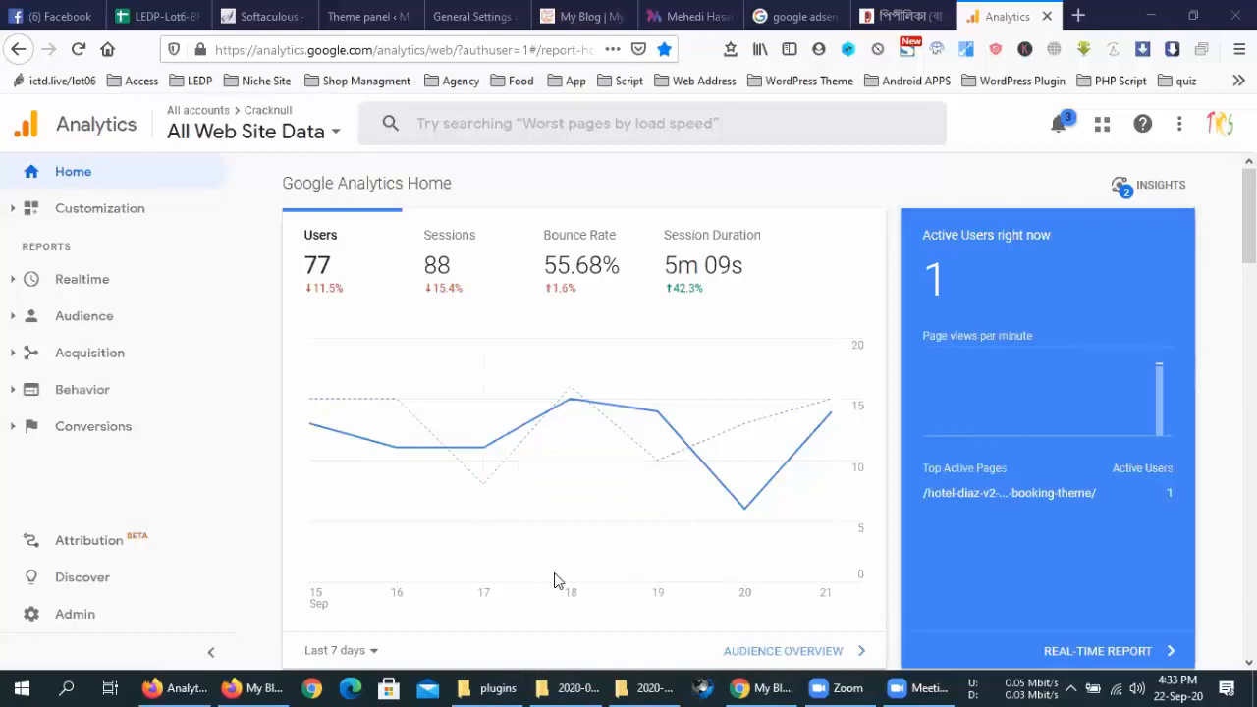
mouse_move(587, 684)
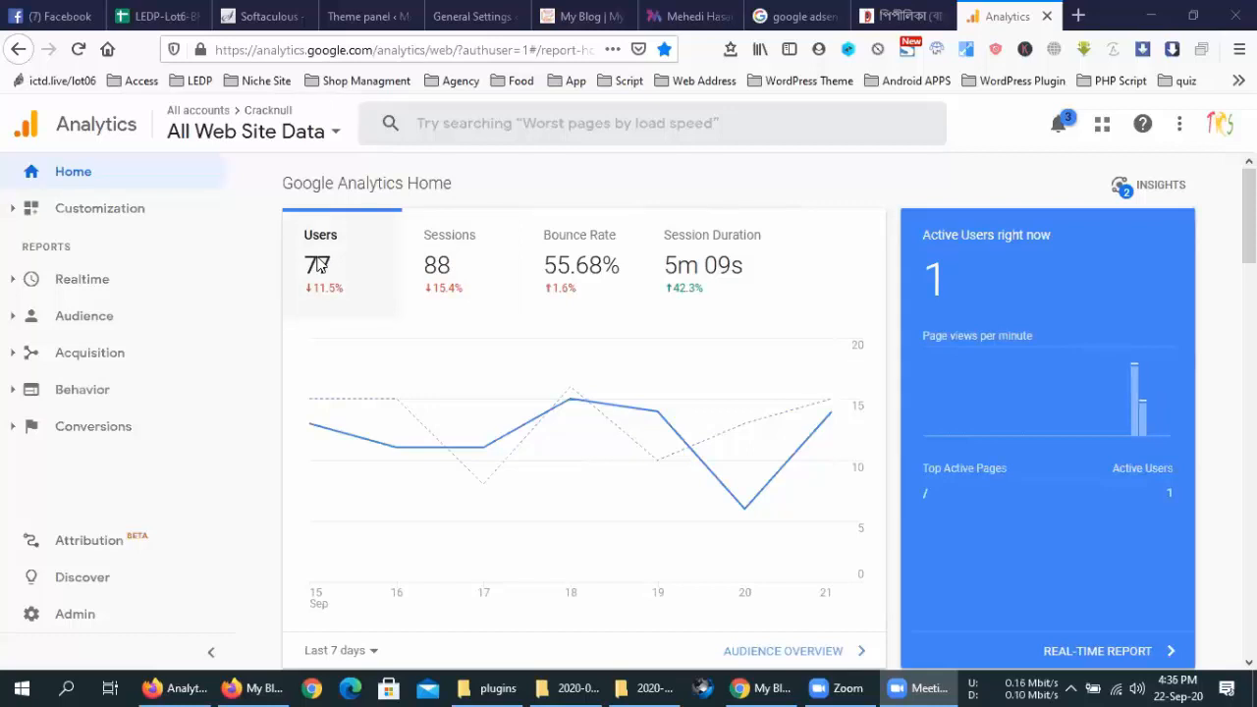
scroll(477, 275, down, 5)
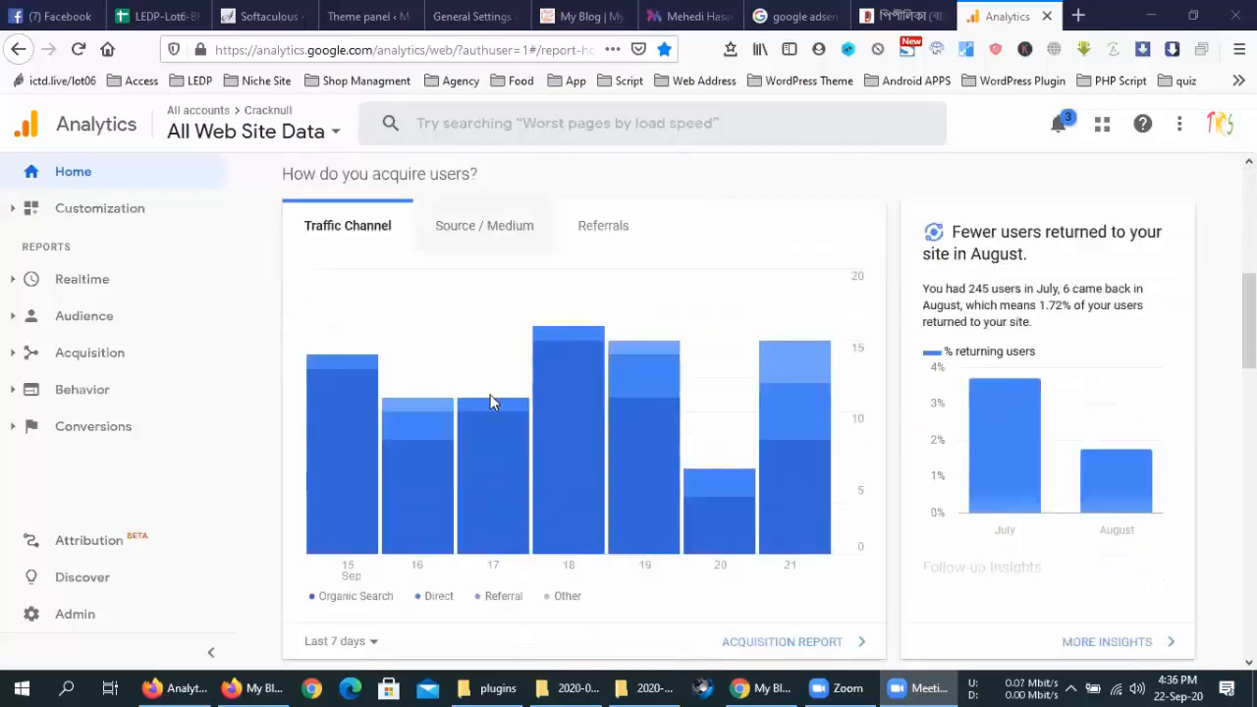
scroll(893, 507, down, 1)
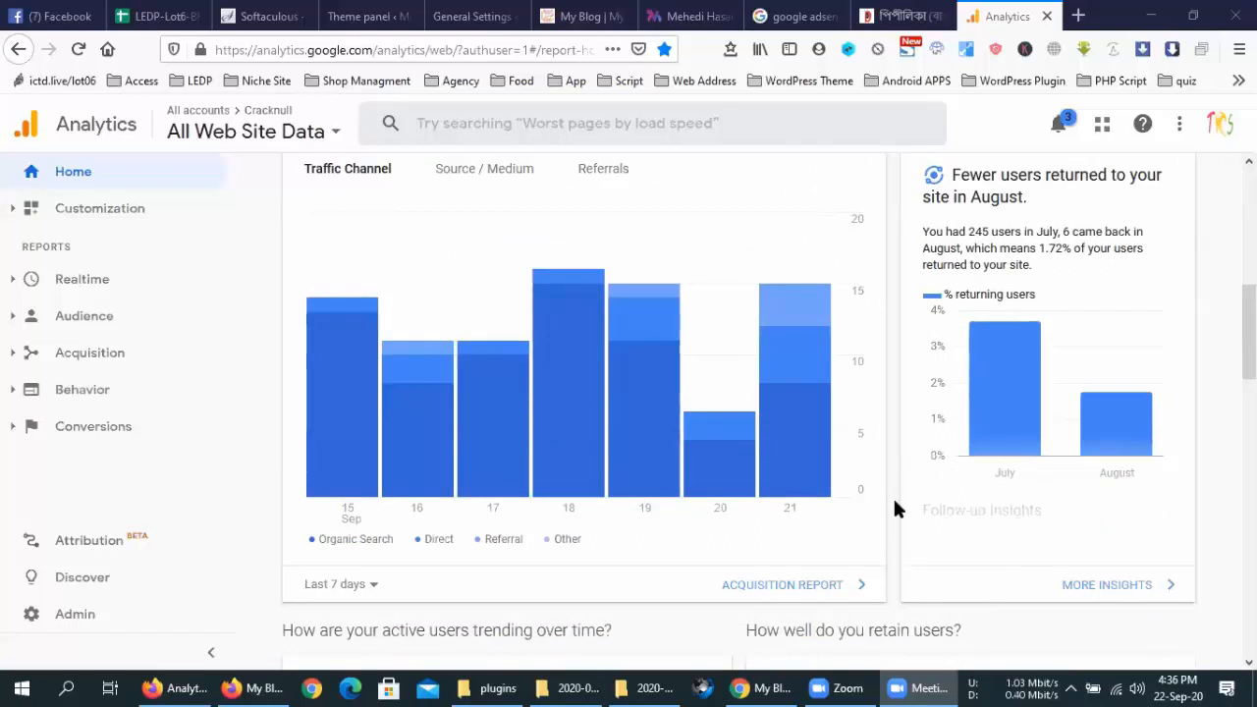
scroll(894, 508, down, 6)
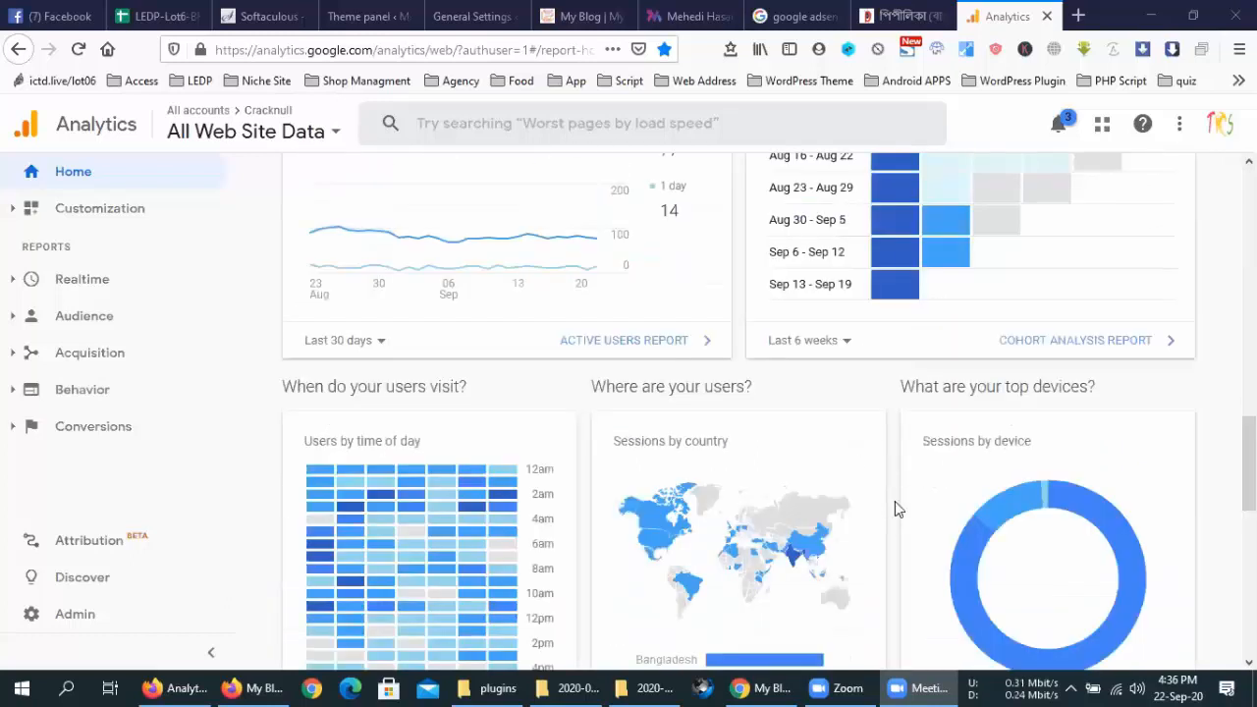
scroll(895, 503, down, 6)
scroll(892, 503, up, 5)
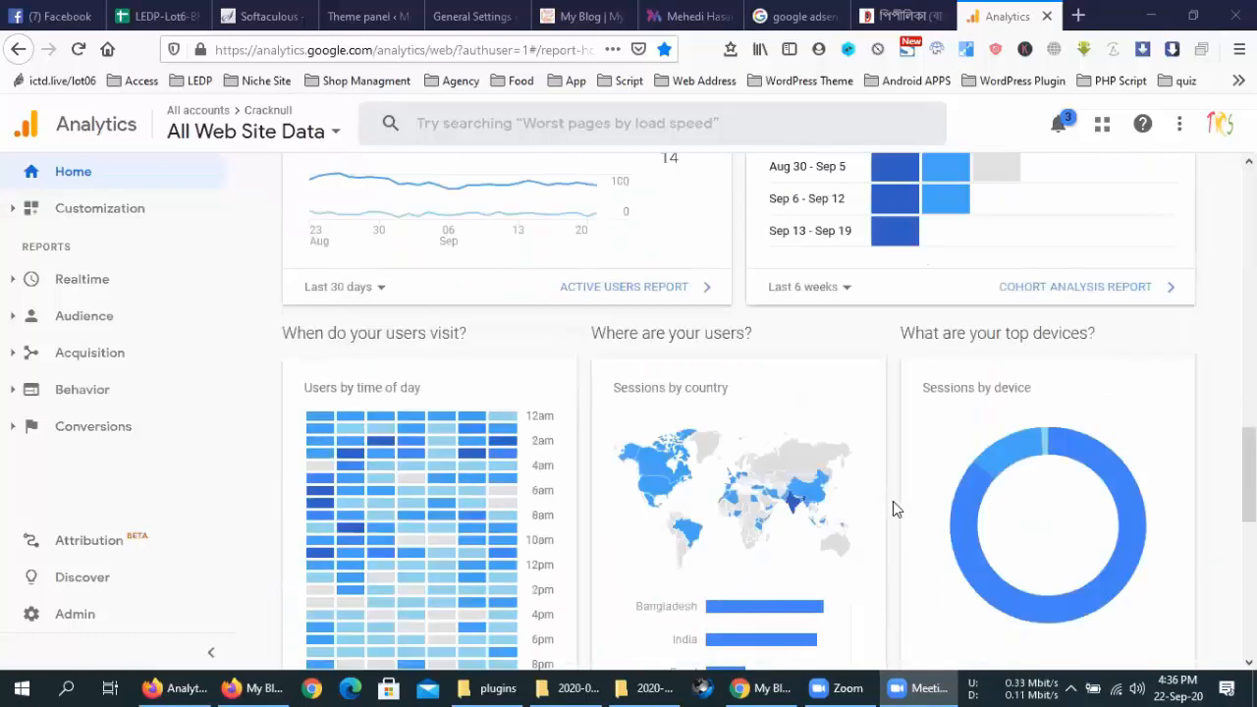
scroll(891, 503, up, 8)
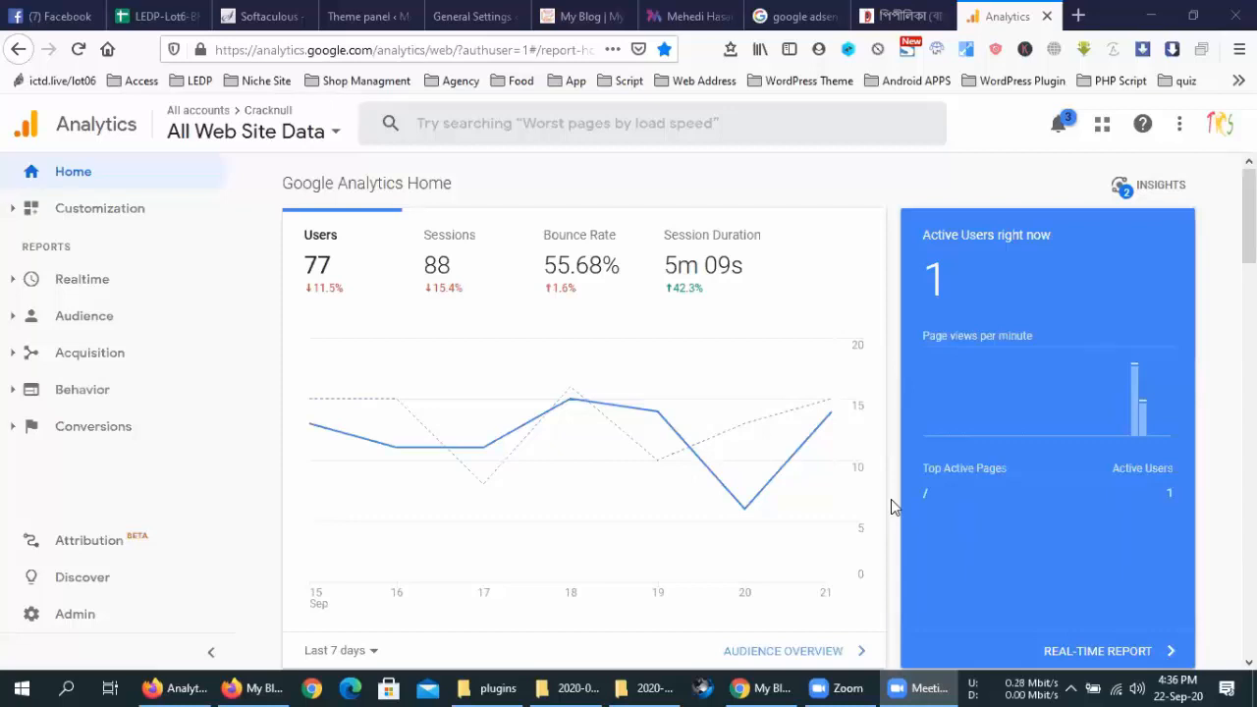
Close the Google Analytics tab and return to the portfolio site's home page
click(1047, 15)
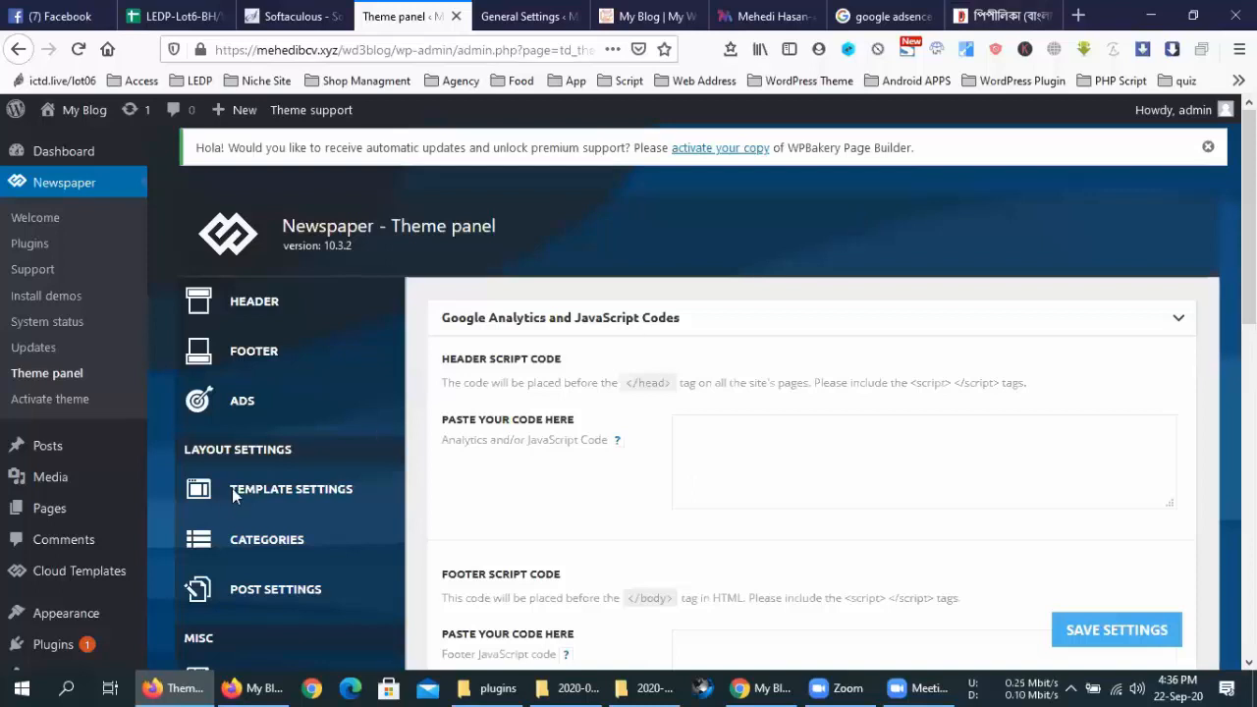
scroll(233, 498, down, 3)
scroll(233, 497, up, 3)
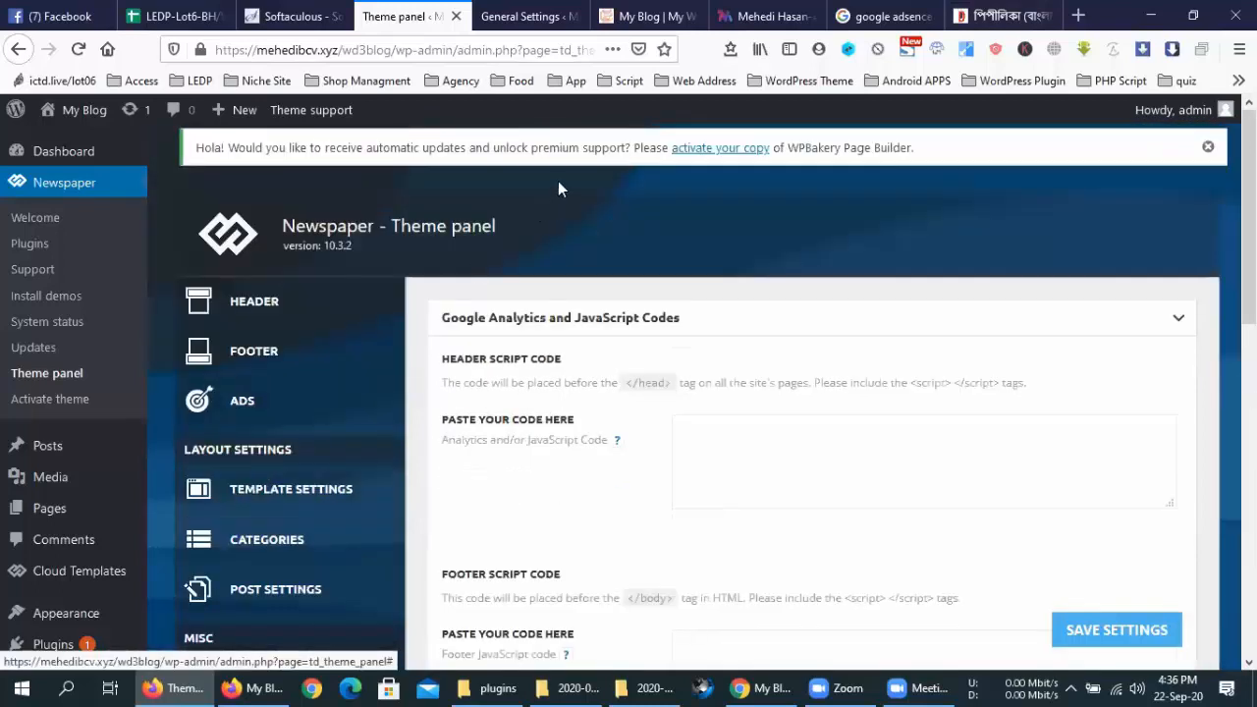
click(774, 15)
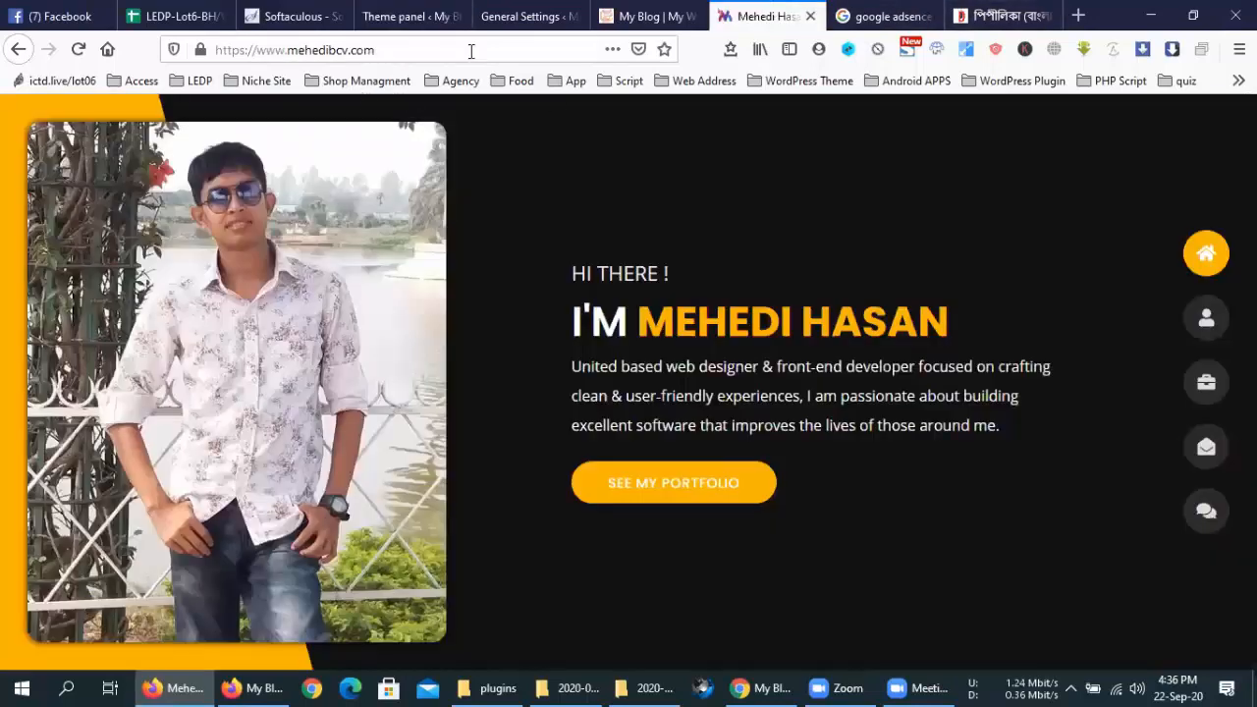
Open the portfolio's Blog page and select the 'blog' part of its web address
click(471, 51)
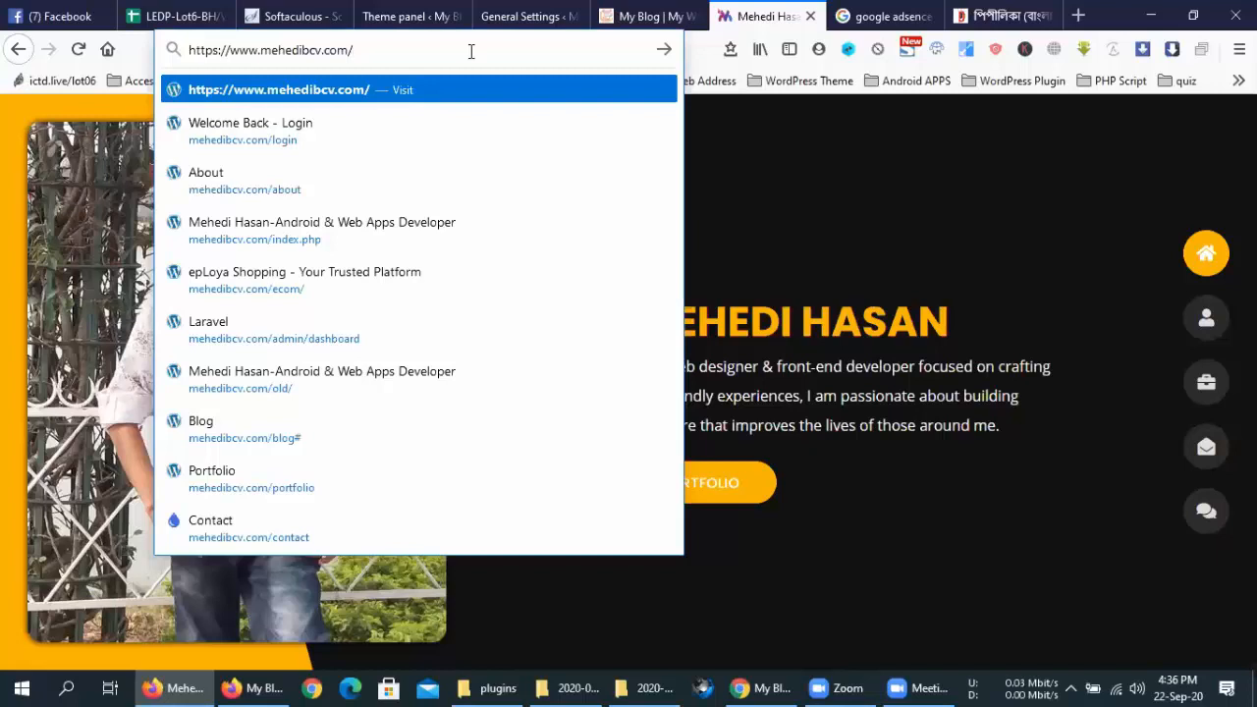
click(1206, 511)
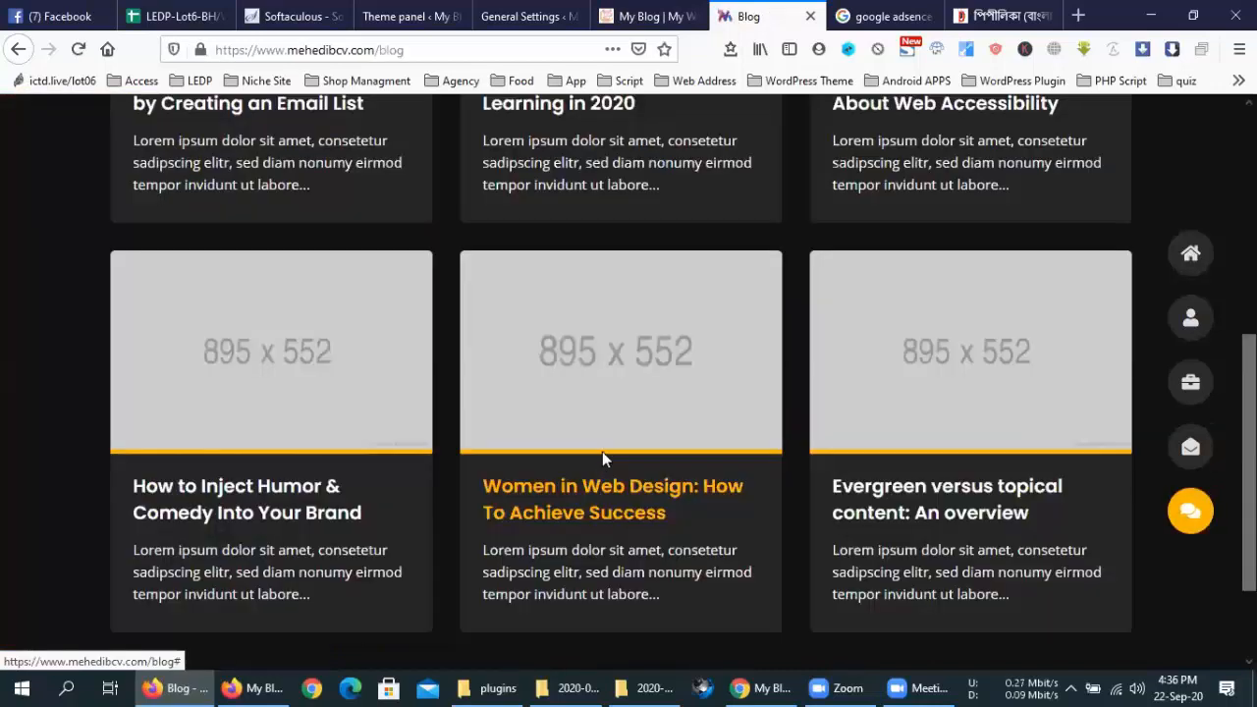
click(382, 42)
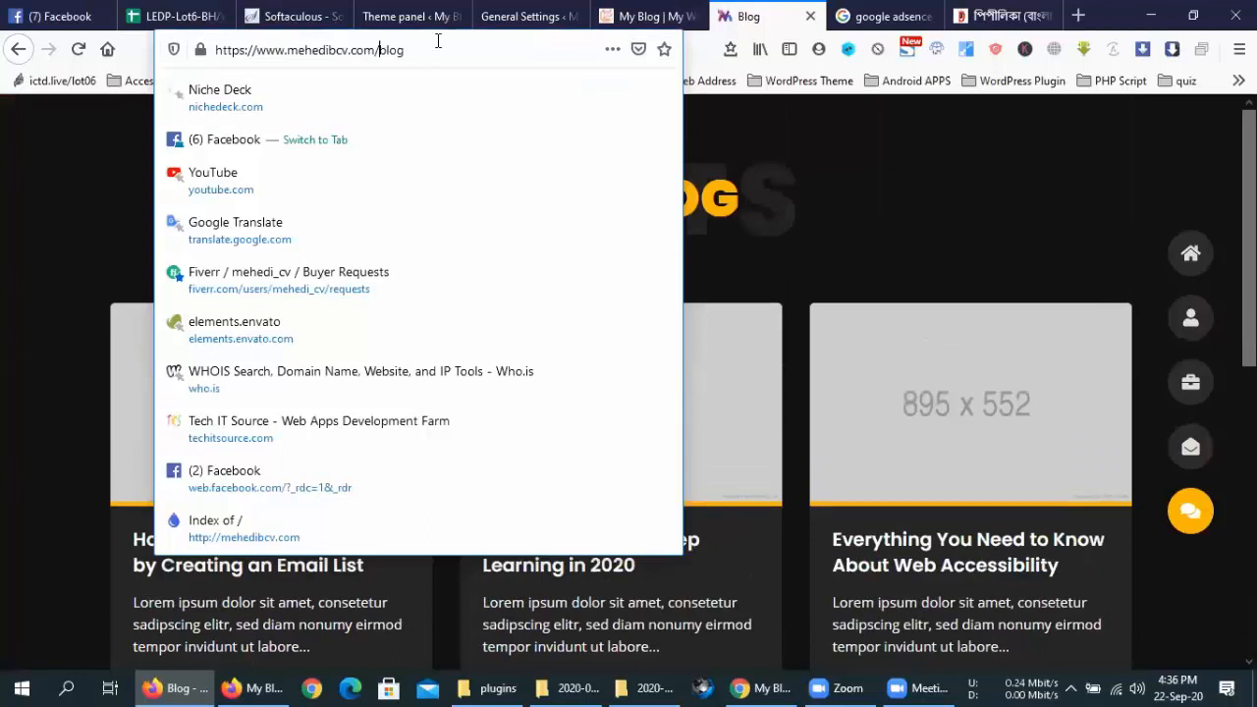
key(shift+End)
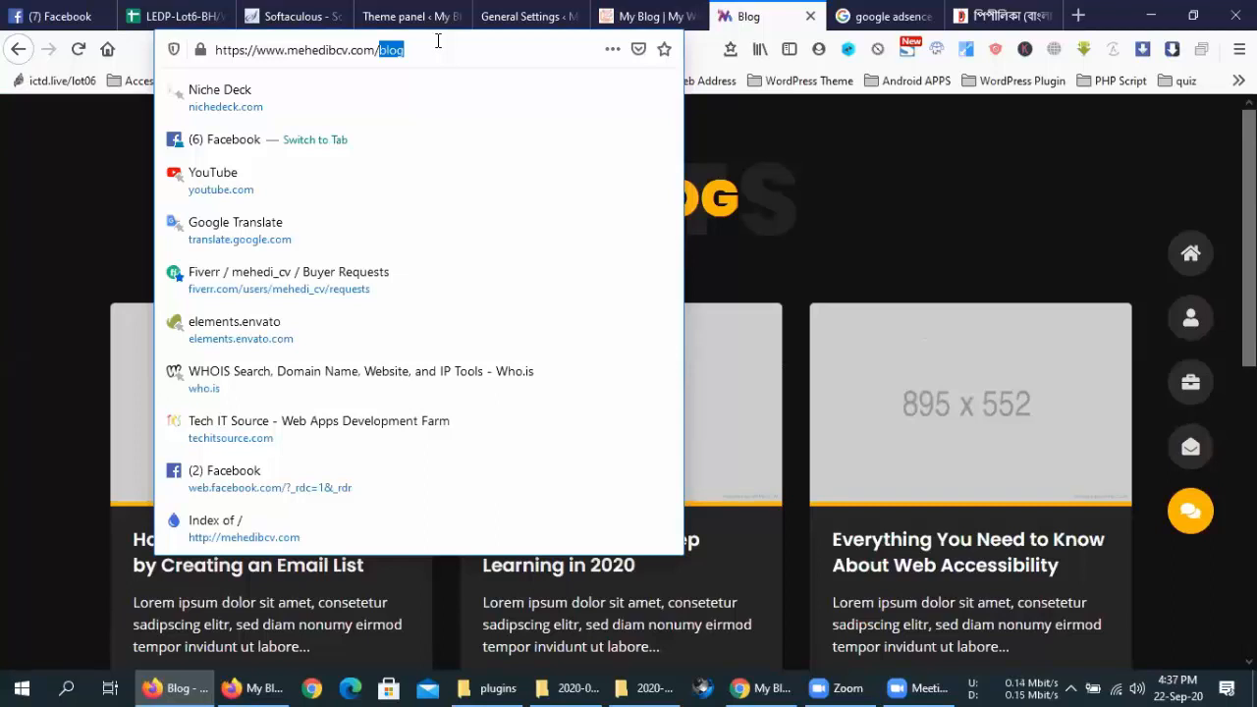
Open the Portfolio Google Sheet from the Access bookmarks folder in a new tab
click(731, 566)
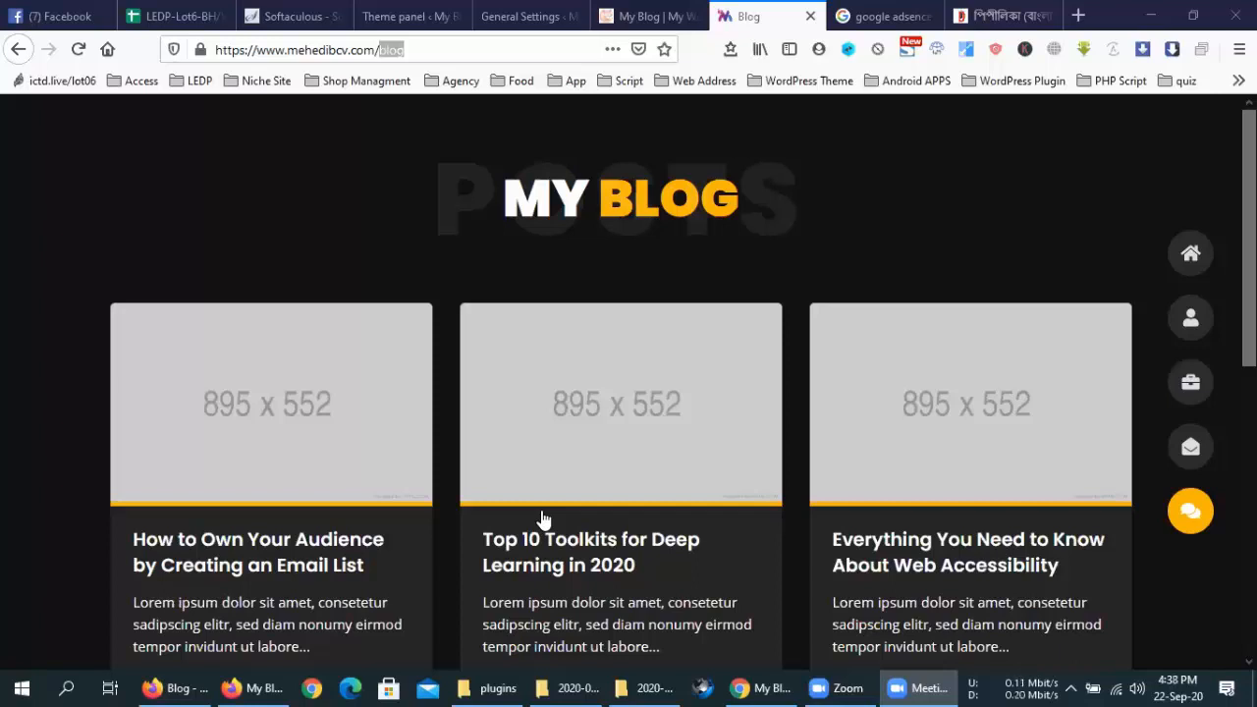
click(1002, 16)
click(1078, 15)
click(137, 85)
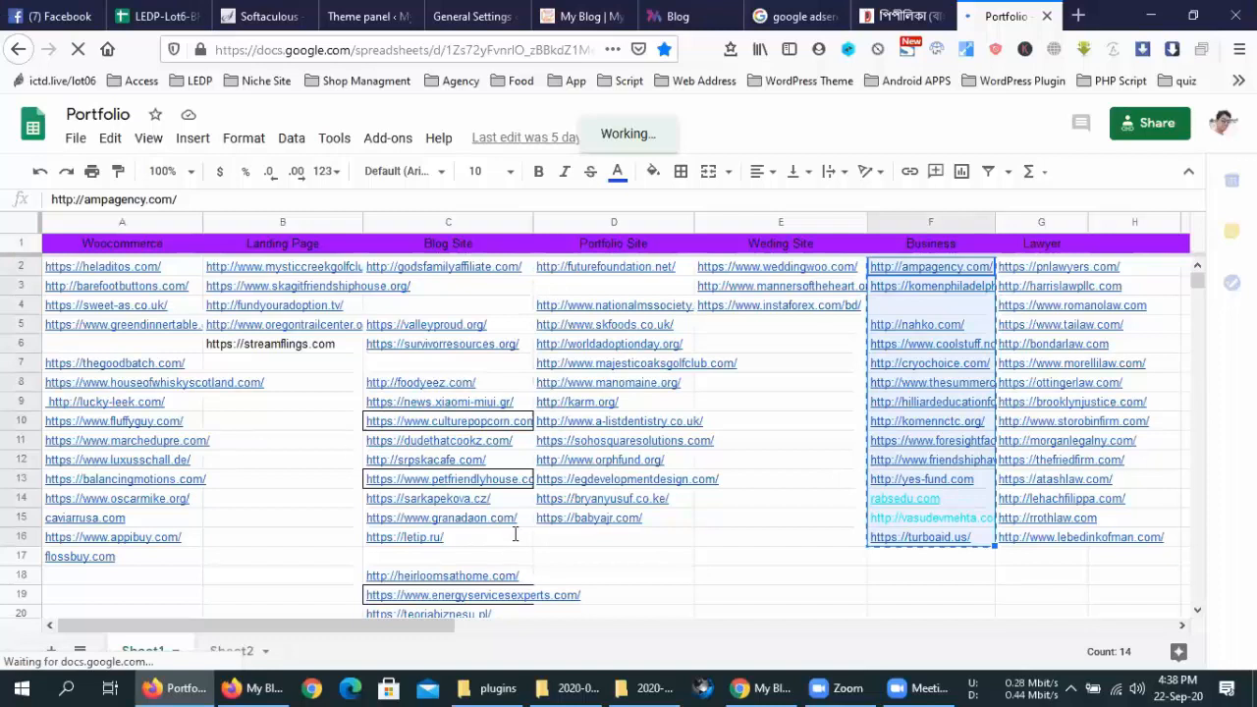
Switch from the Portfolio sheet back to the Facebook tab with Ctrl+Tab
key(ctrl+Tab)
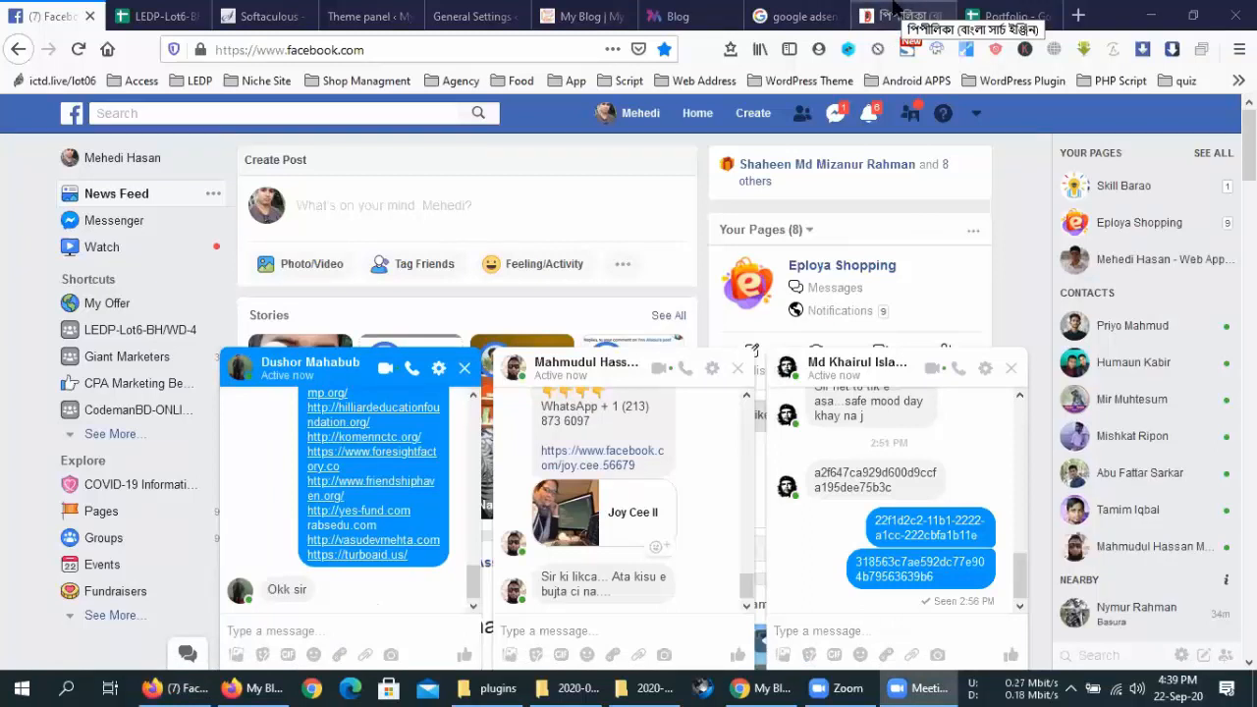
Go back to the Portfolio spreadsheet tab listing the 14 Business links
click(992, 13)
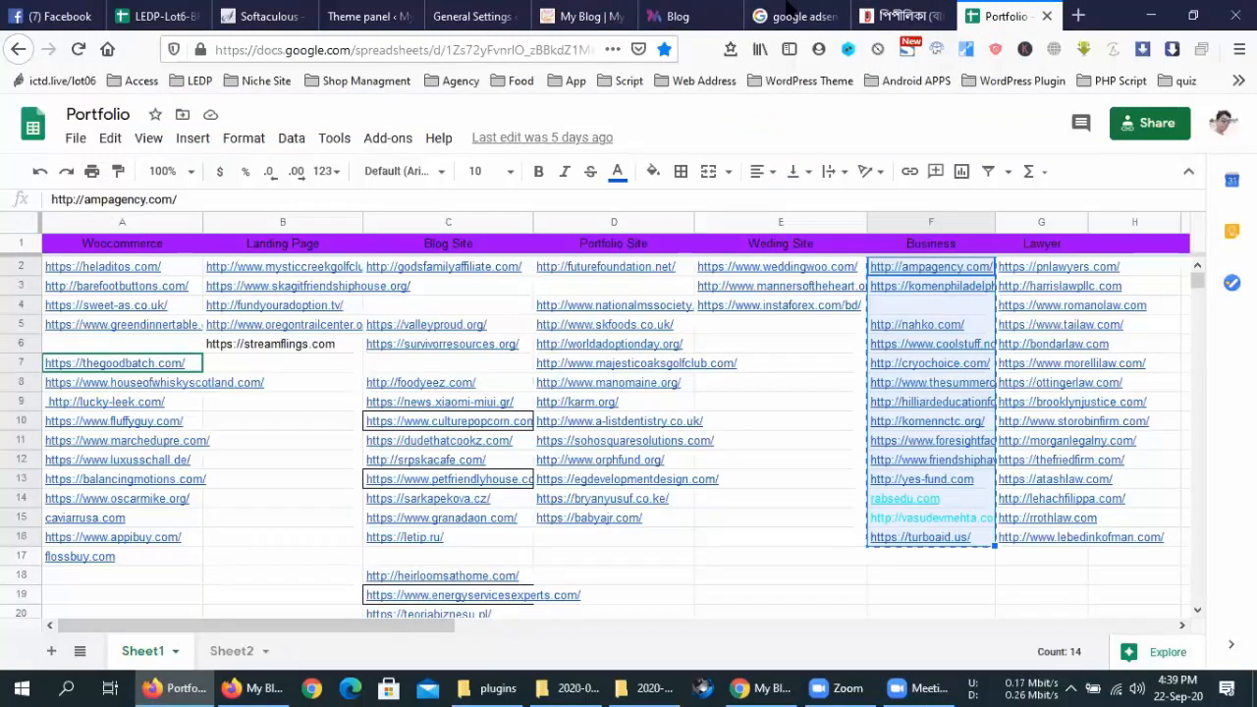
Close the Portfolio spreadsheet tab with Ctrl+W, revealing the Pipilika search page
key(ctrl+w)
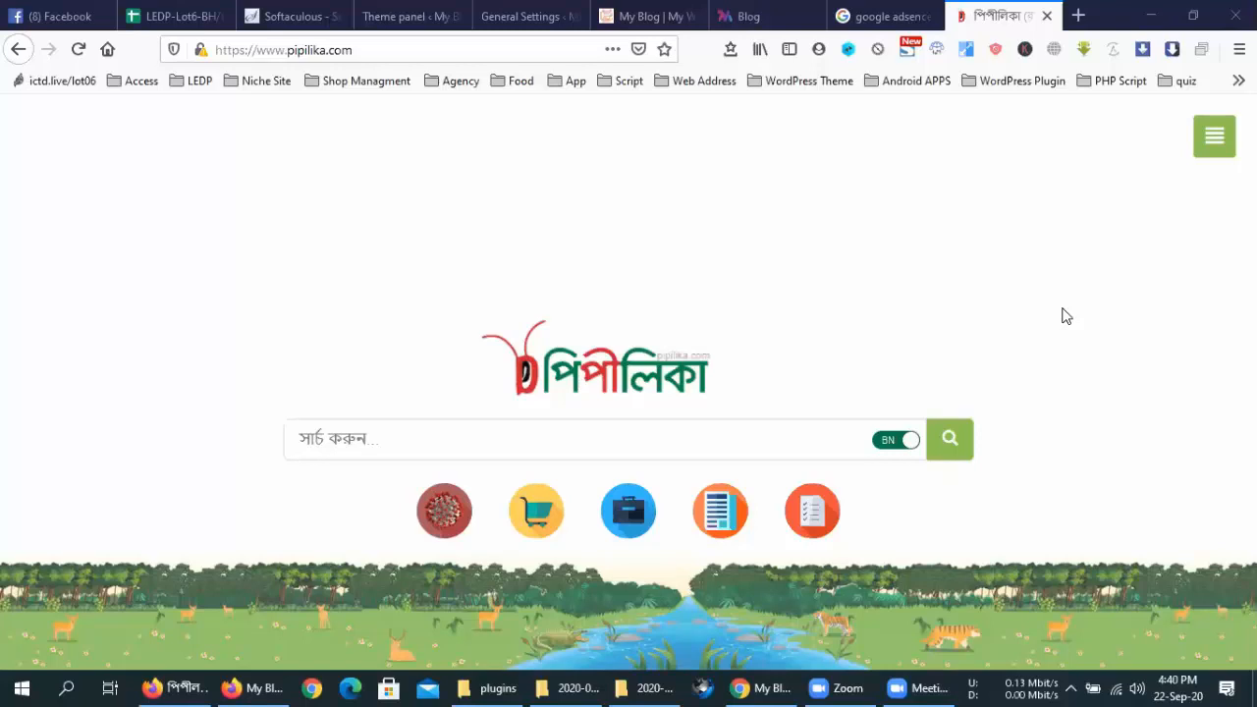
Return to the tab with Google results for 'google adsence'
click(927, 12)
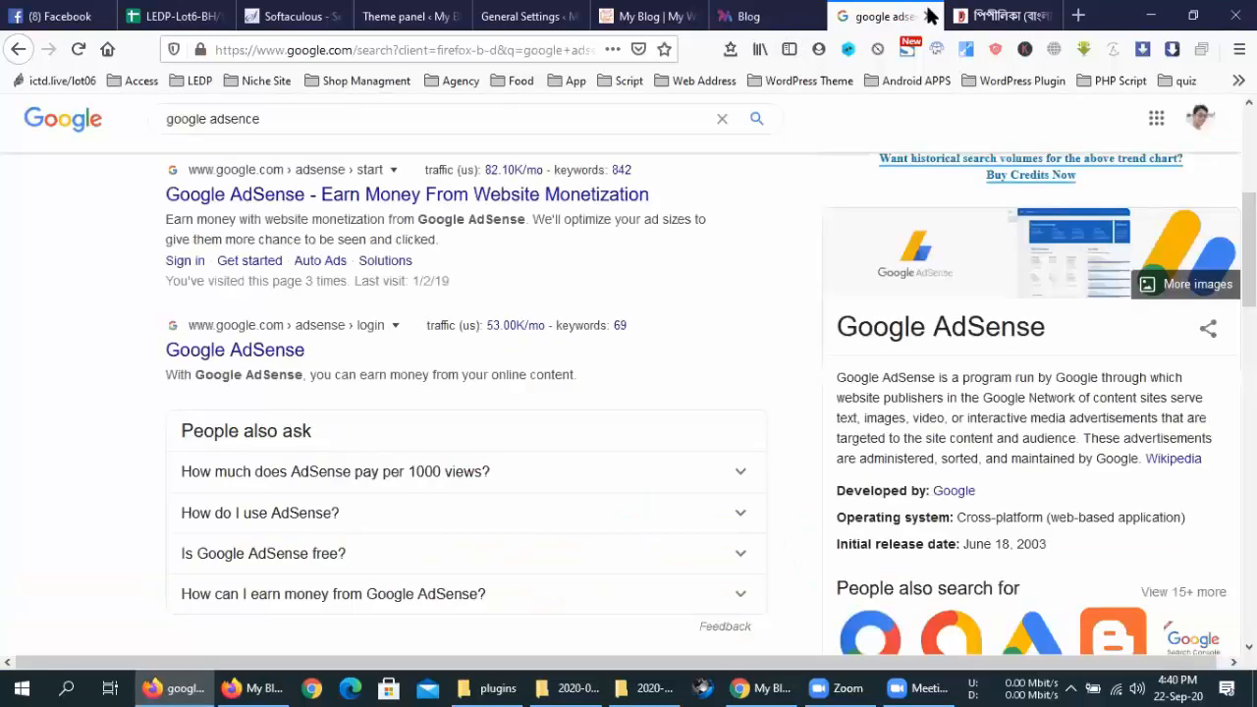